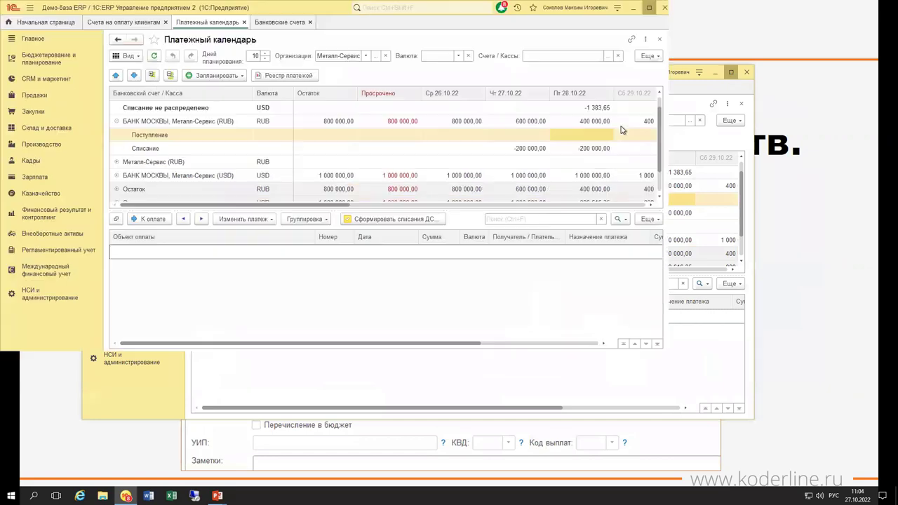
# Close the Платежный календарь and remaining forms, then go to НСИ и администрирование.
pyautogui.hotkey('ctrl', 'F4')
pyautogui.hotkey('ctrl', 'F4')
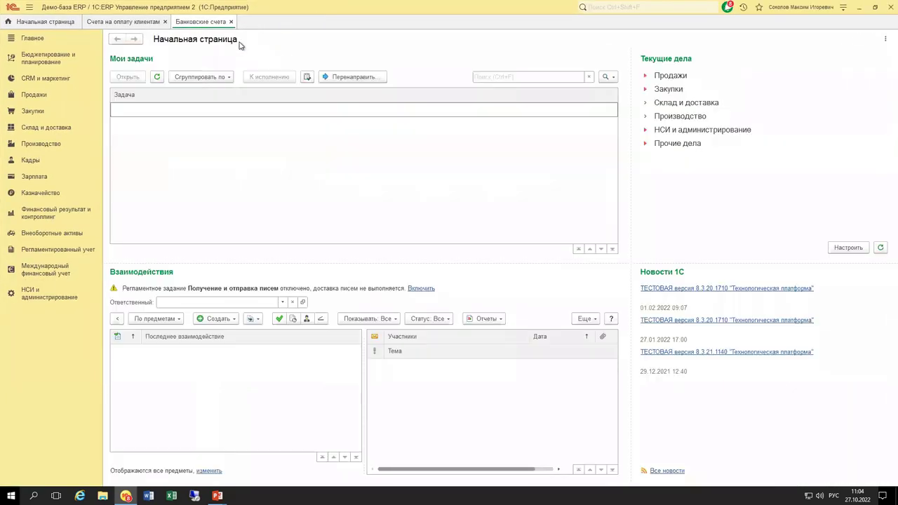
pyautogui.hotkey('ctrl', 'F4')
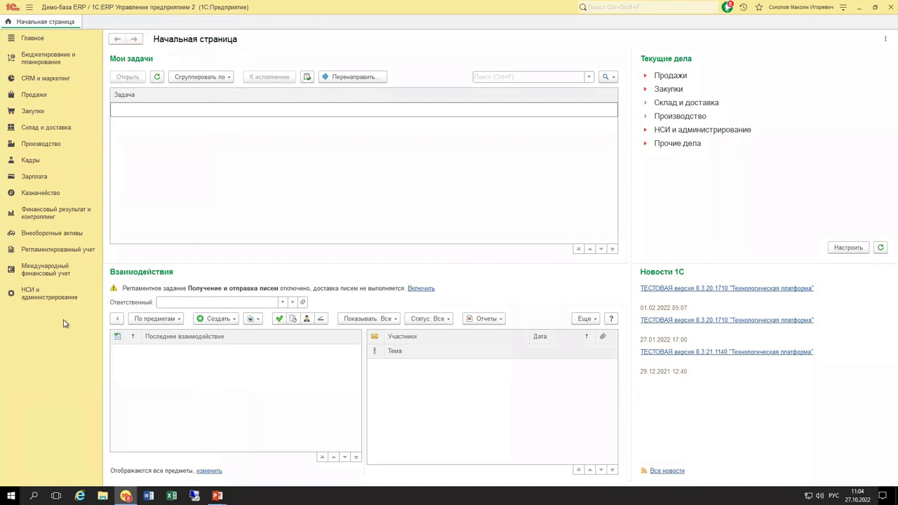
pyautogui.click(47, 300)
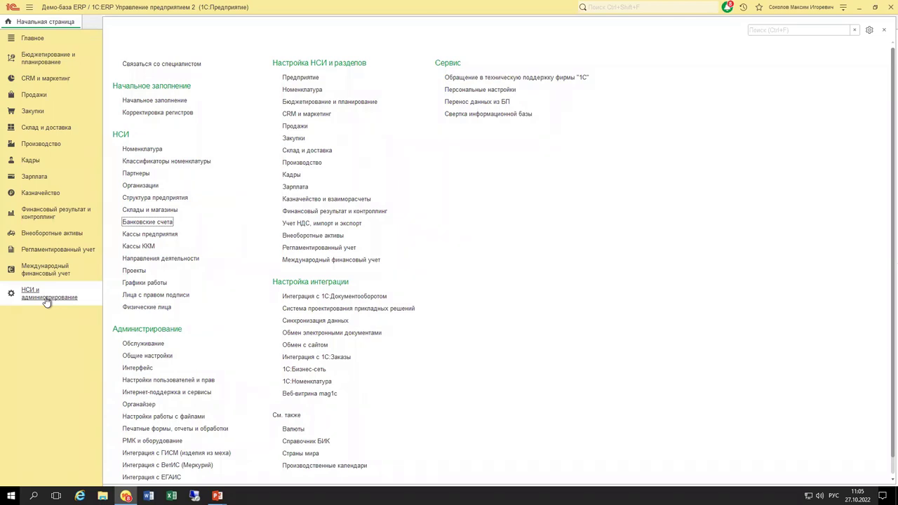
# Open the Банковские счета list and check the 1C:ERP version in О программе.
pyautogui.click(127, 222)
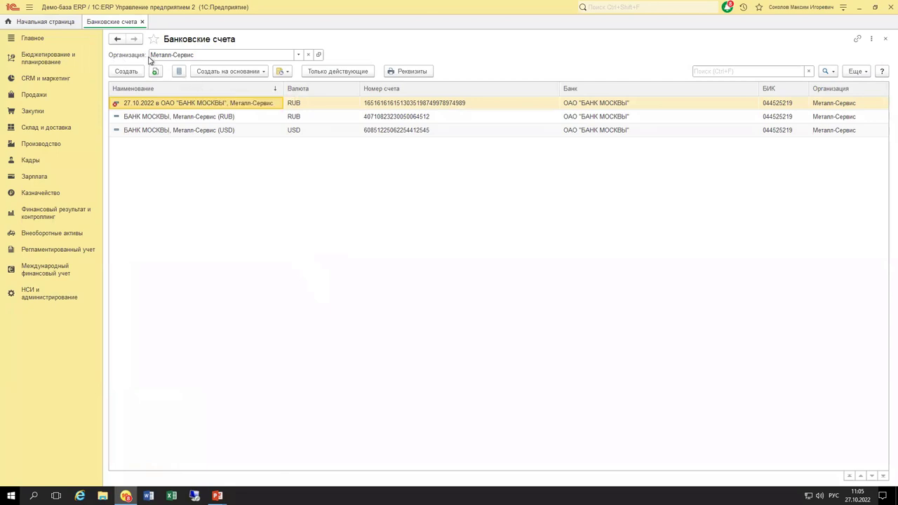
pyautogui.click(843, 8)
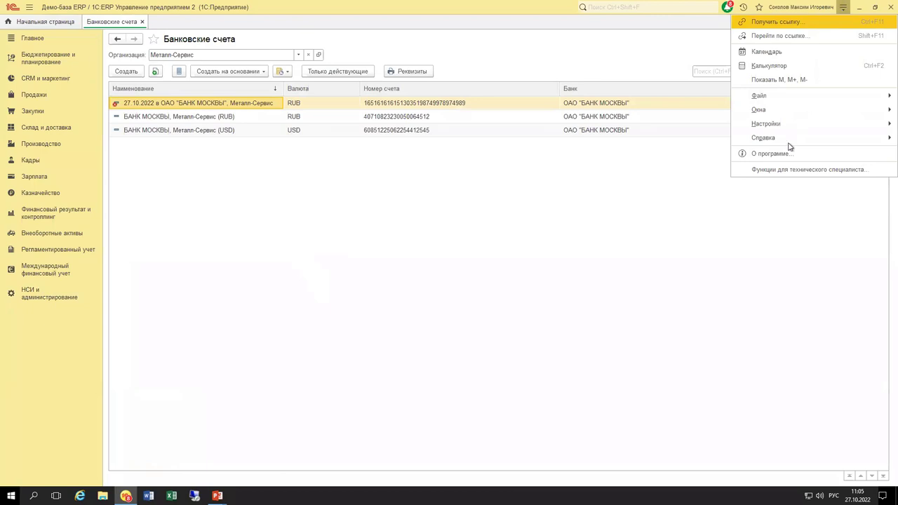
pyautogui.click(776, 153)
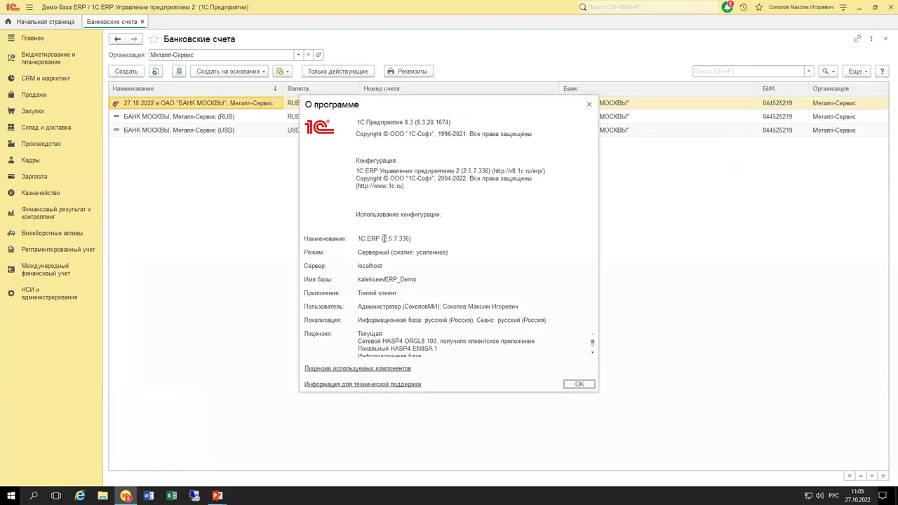
pyautogui.moveTo(358, 238); pyautogui.dragTo(412, 238)
pyautogui.click(413, 238)
pyautogui.click(589, 105)
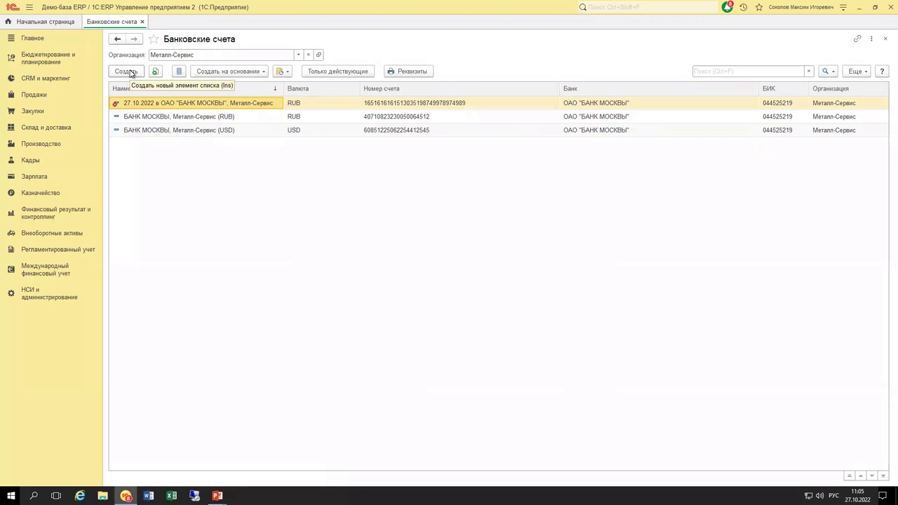
# Reopen the Банковские счета list and cancel a blank new account form.
pyautogui.click(33, 298)
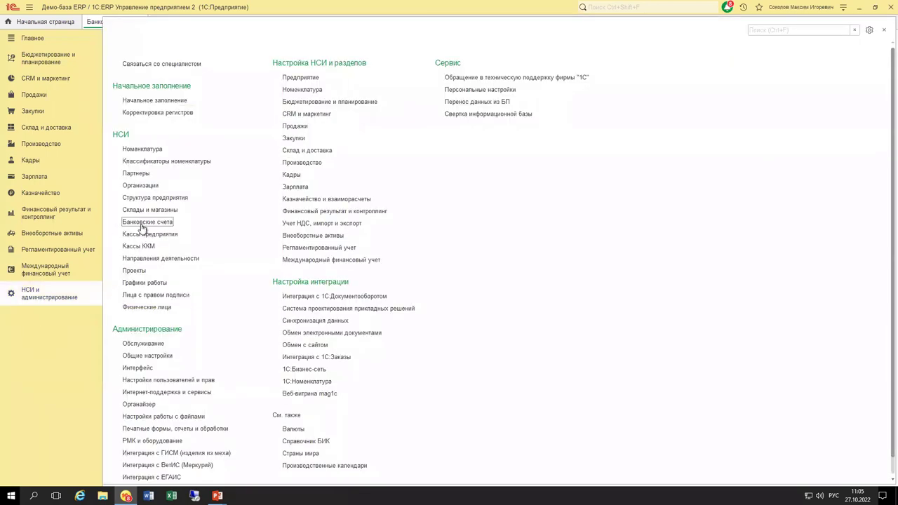
pyautogui.click(143, 223)
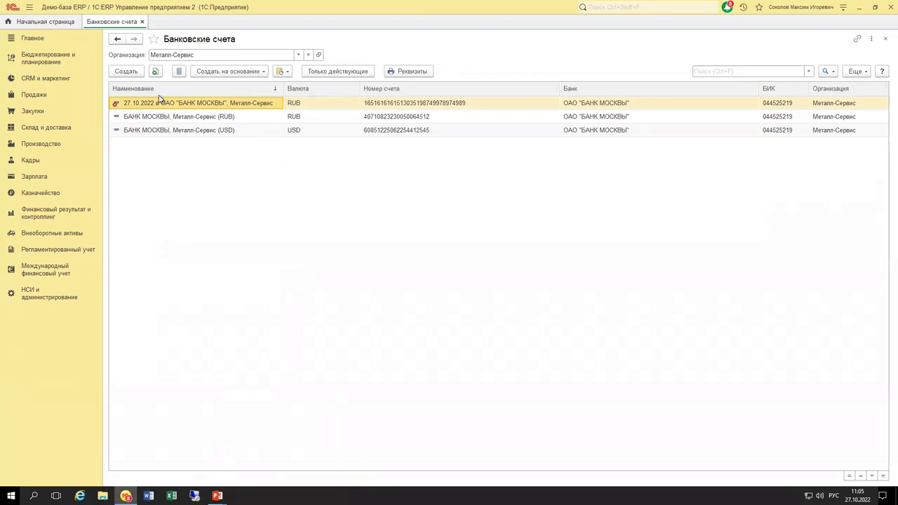
pyautogui.click(144, 72)
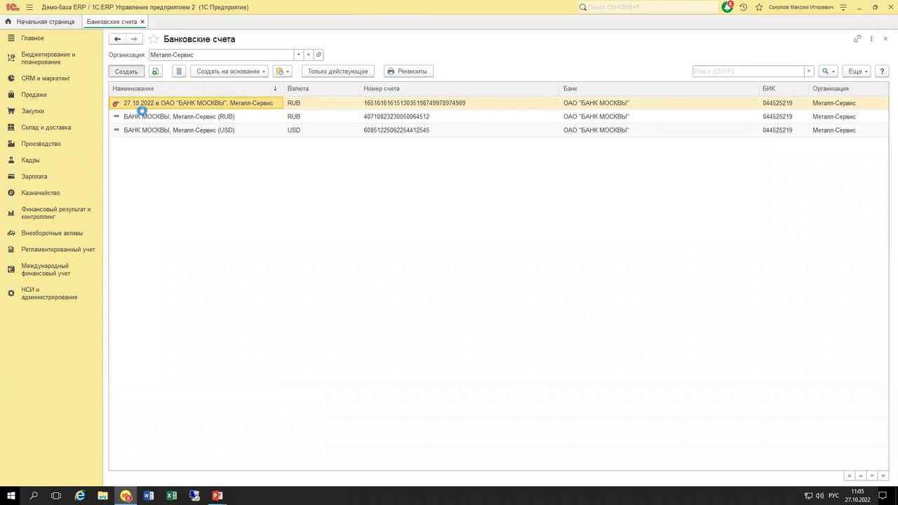
pyautogui.press('Escape')
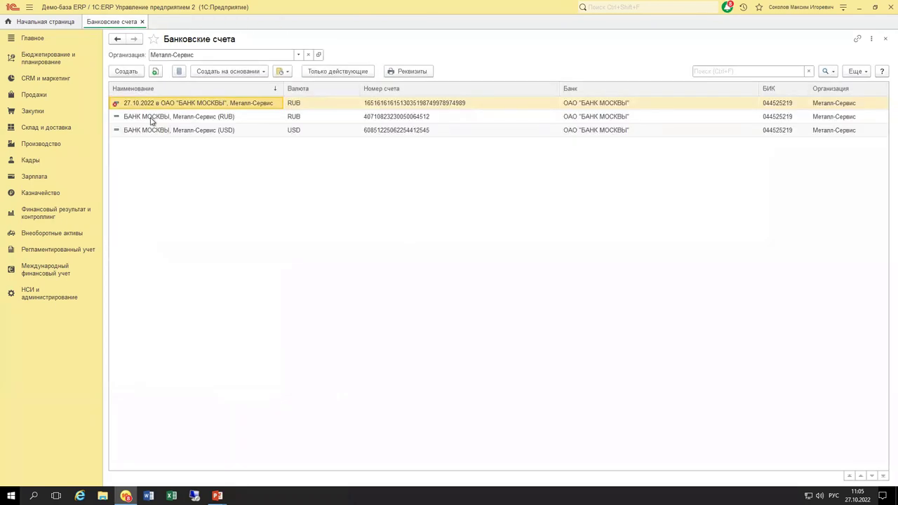
# Copy the БАНК МОСКВЫ, Металл-Сервис (RUB) account, discard a test draft, then copy it again.
pyautogui.click(157, 118)
pyautogui.click(155, 71)
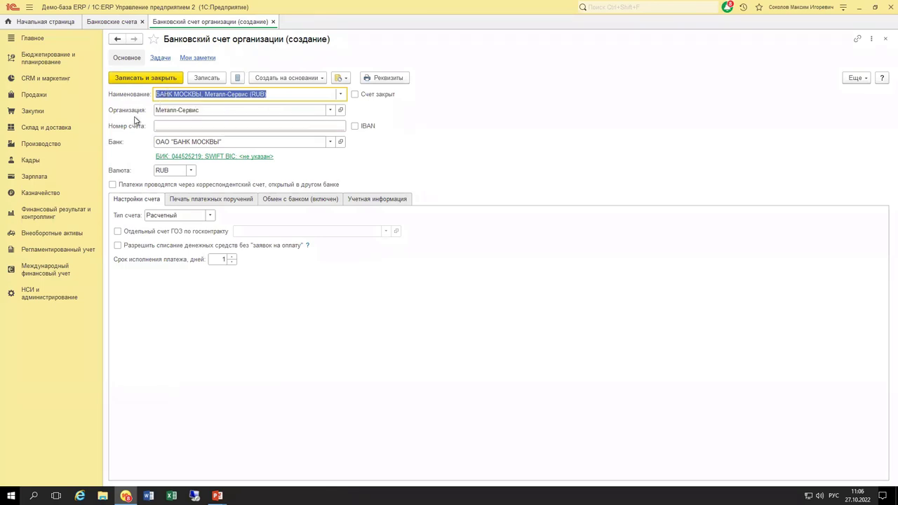
pyautogui.click(171, 126)
pyautogui.write('3135151351351531351531351351531')
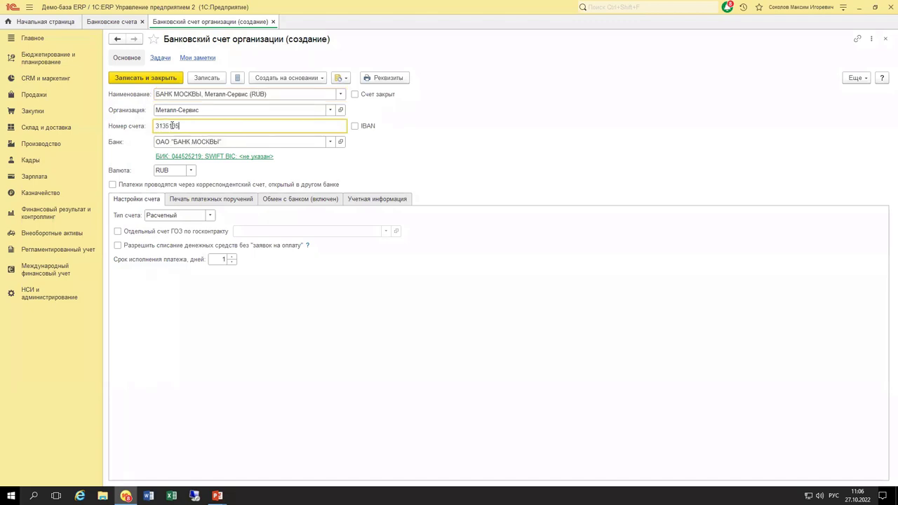
pyautogui.write('35135')
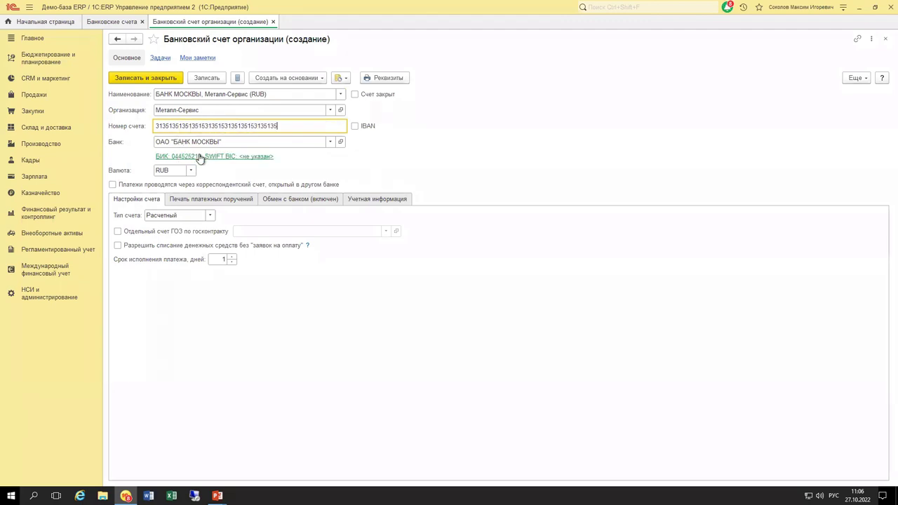
pyautogui.click(200, 156)
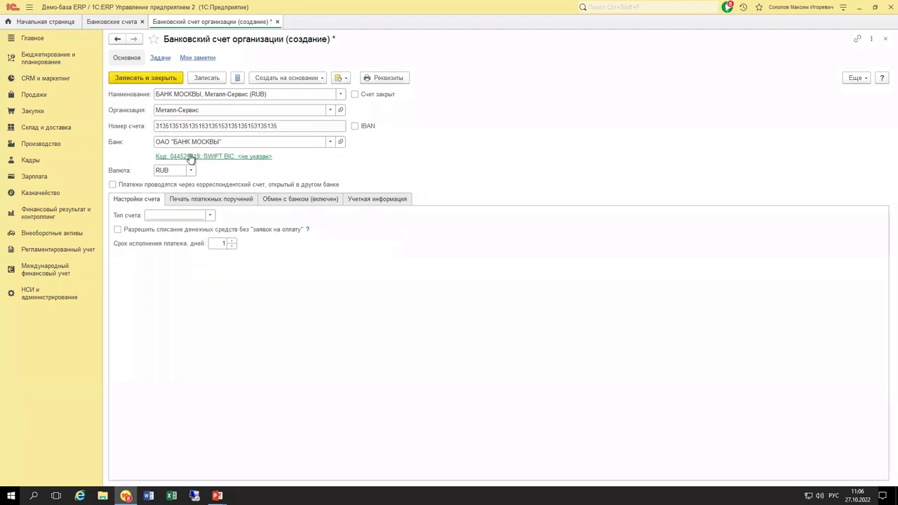
pyautogui.click(480, 267)
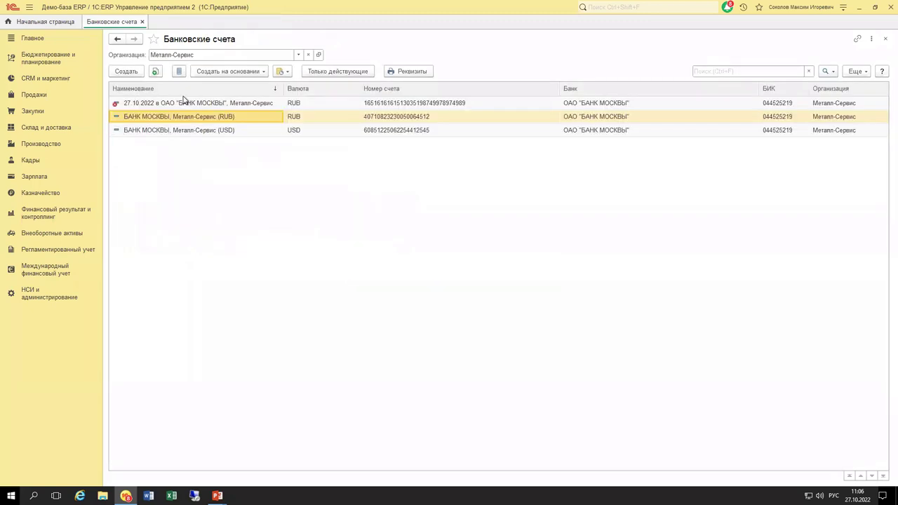
pyautogui.press('F9')
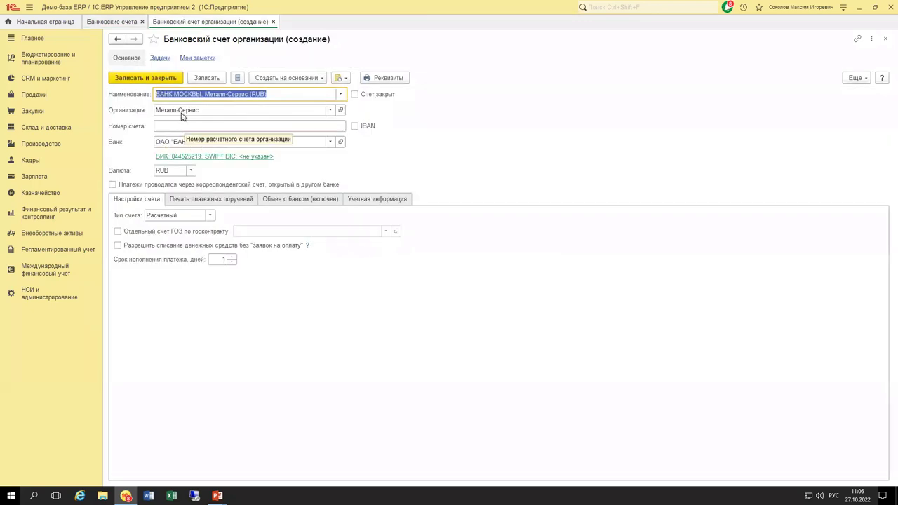
# Enter the new account number, allow write-offs without payment requests, and set type Расчетный.
pyautogui.doubleClick(190, 127)
pyautogui.write('65416165816158161615')
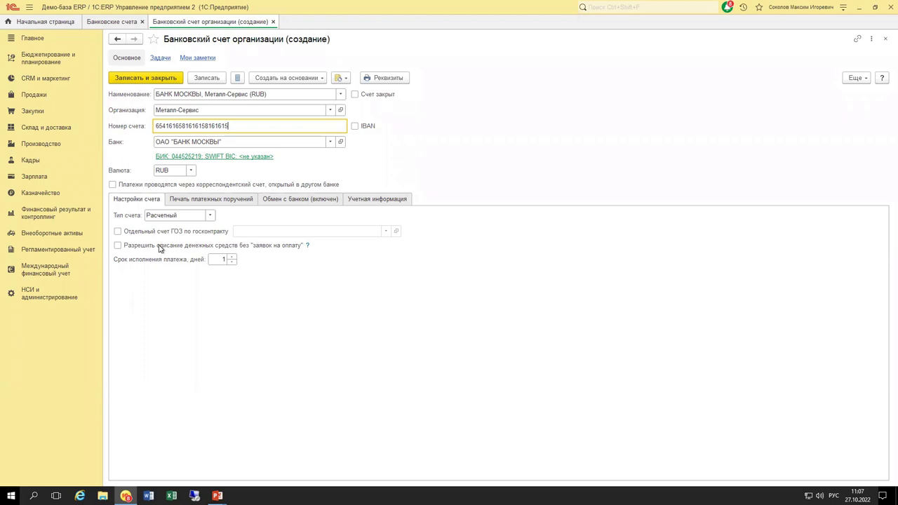
pyautogui.press('Tab')
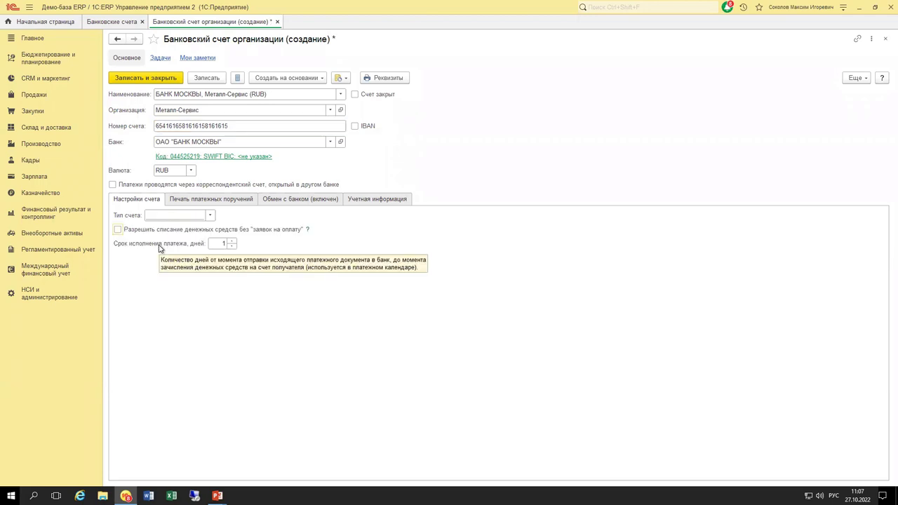
pyautogui.click(146, 233)
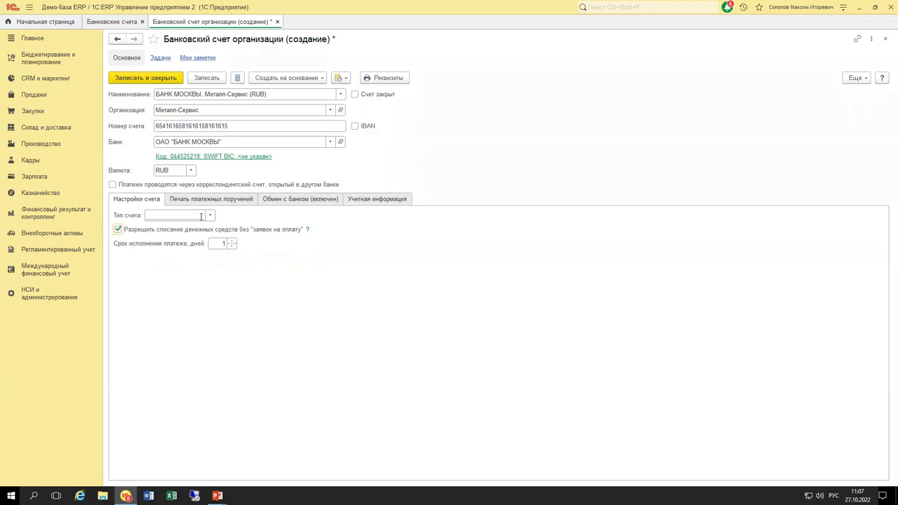
pyautogui.click(210, 215)
pyautogui.click(171, 230)
pyautogui.click(188, 201)
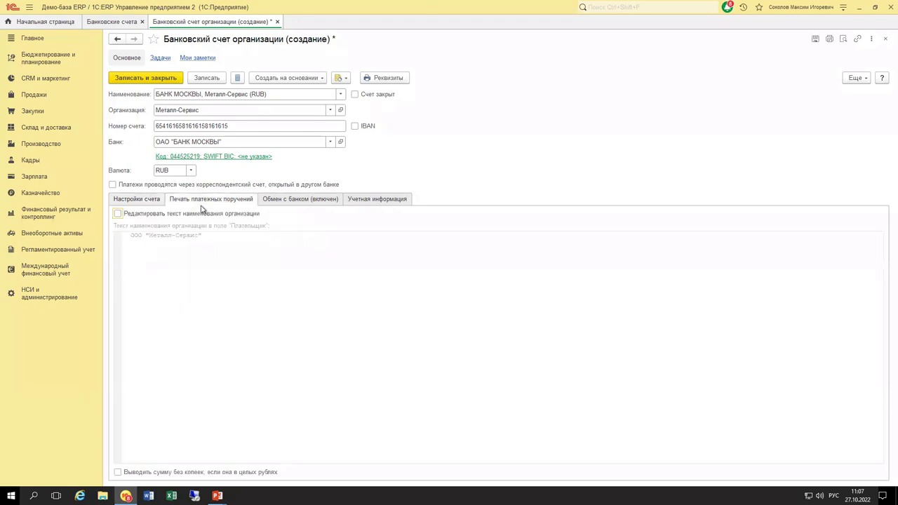
pyautogui.click(271, 200)
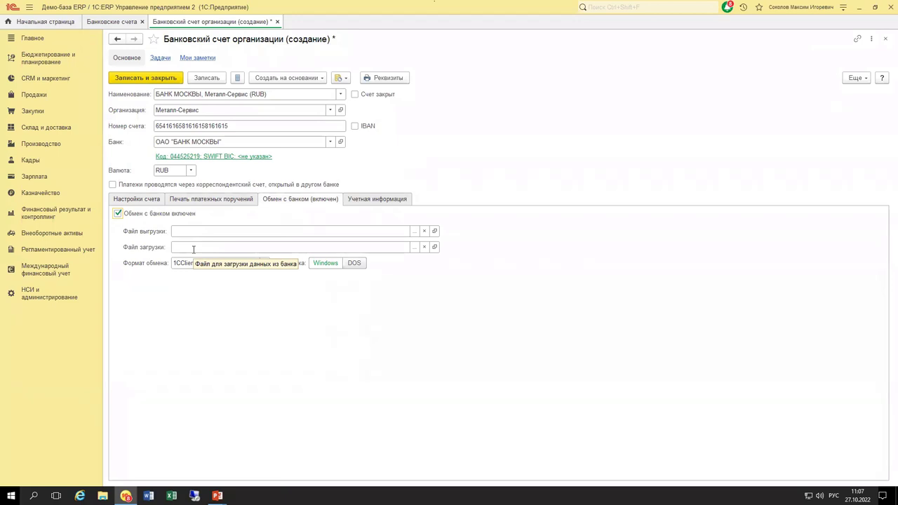
pyautogui.click(349, 203)
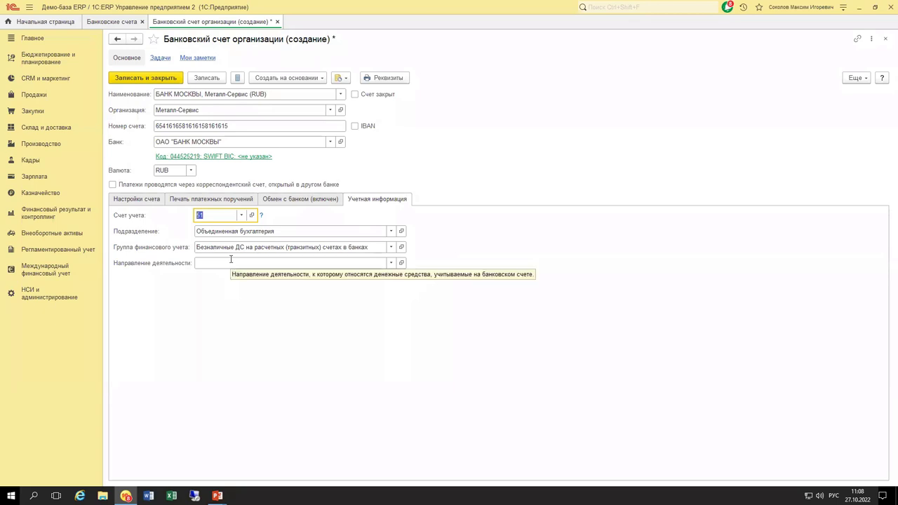
# Rename the account to '27.10.2022, Металл-Сервис (RUB)' and save and close it.
pyautogui.click(205, 95)
pyautogui.click(198, 94)
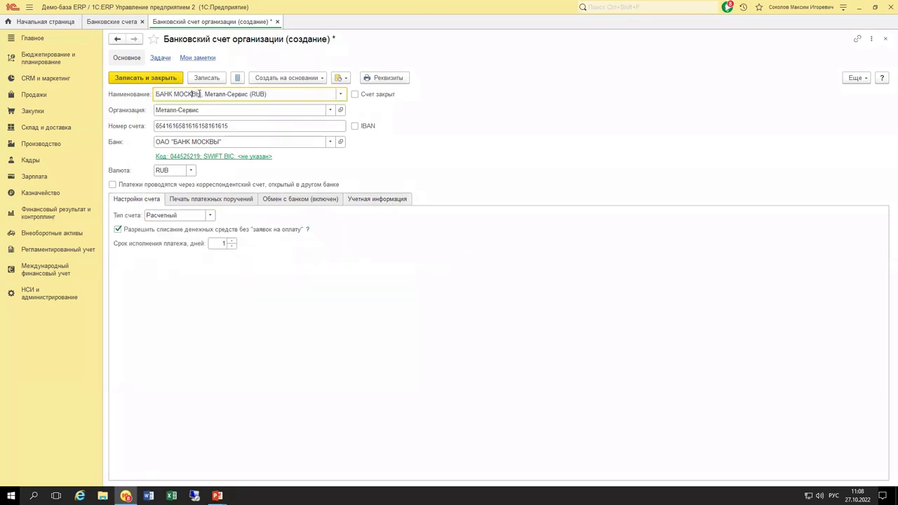
pyautogui.moveTo(192, 94); pyautogui.dragTo(137, 100)
pyautogui.write('27')
pyautogui.write('.10.')
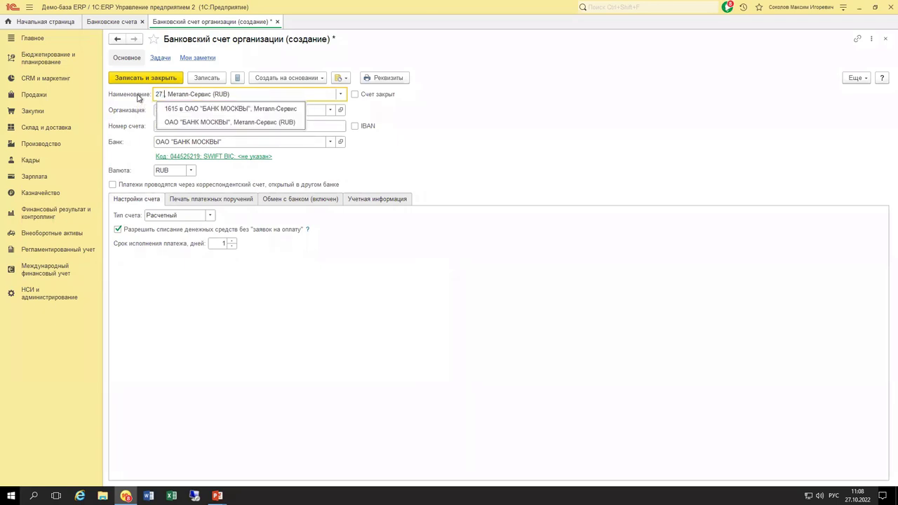
pyautogui.write('2022')
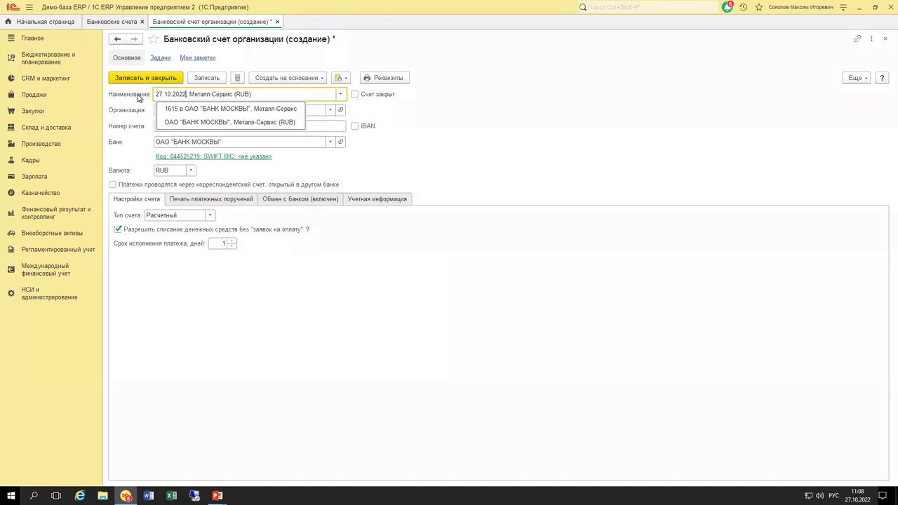
pyautogui.write(',')
pyautogui.press('Tab')
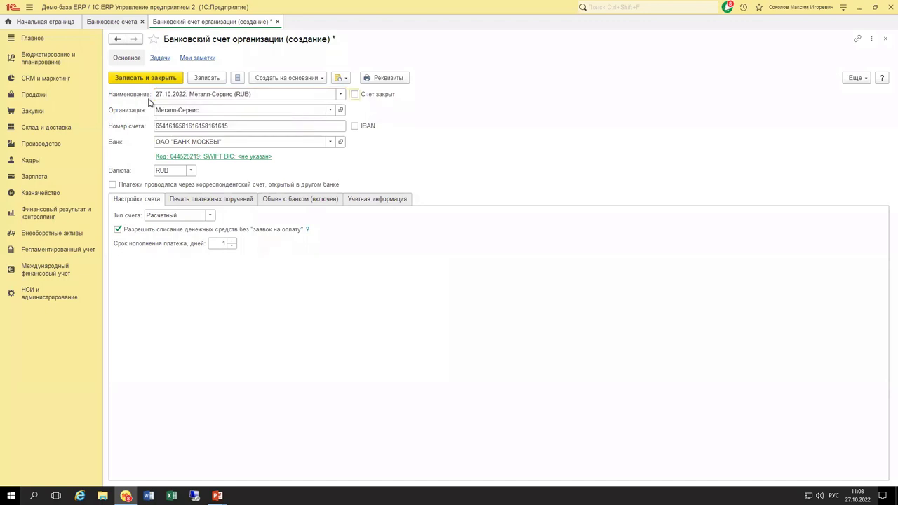
pyautogui.click(153, 78)
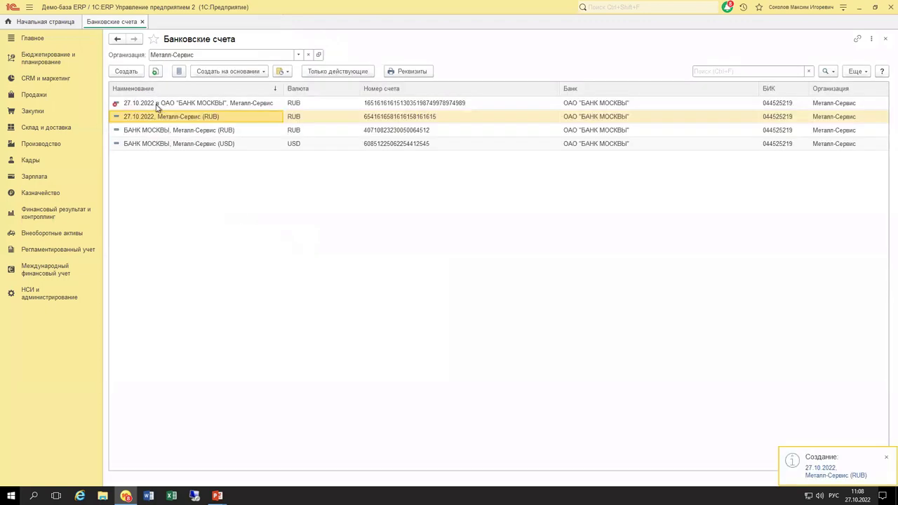
pyautogui.click(48, 296)
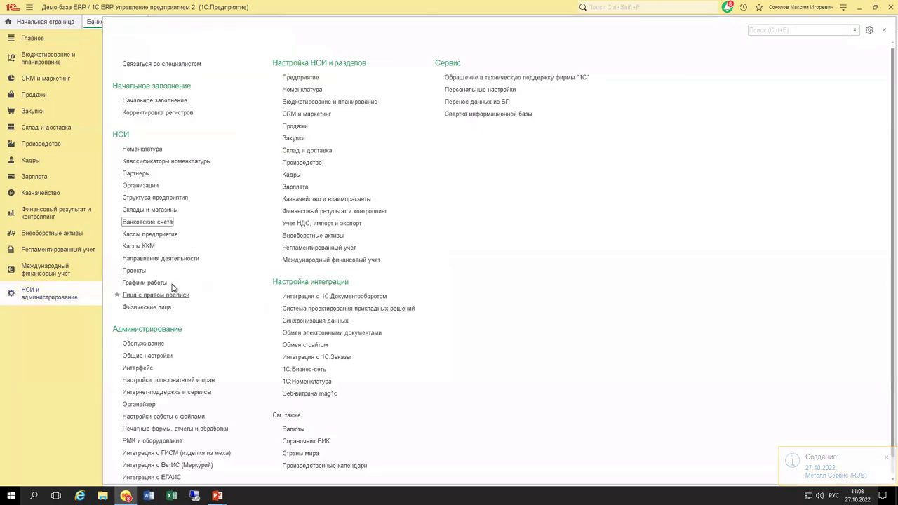
# Create a new Ввод остатков на банковских счетах document from Начальное заполнение.
pyautogui.click(160, 102)
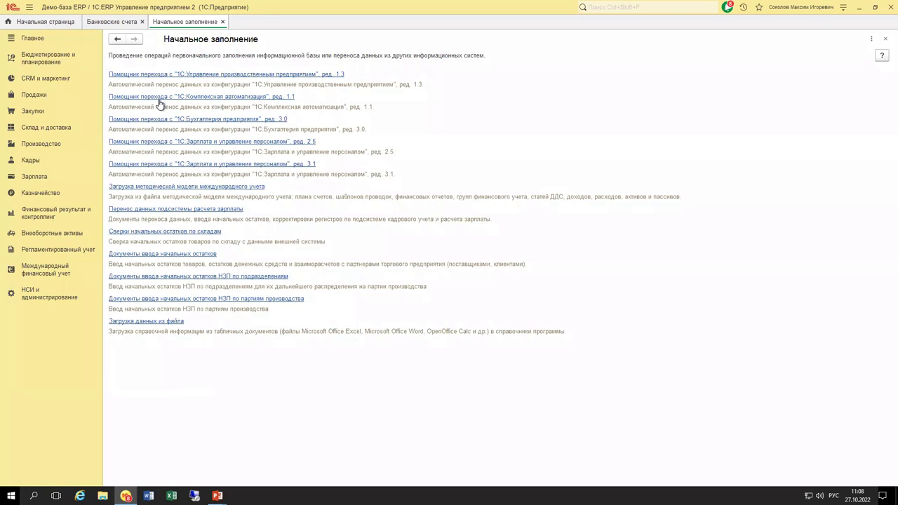
pyautogui.click(174, 254)
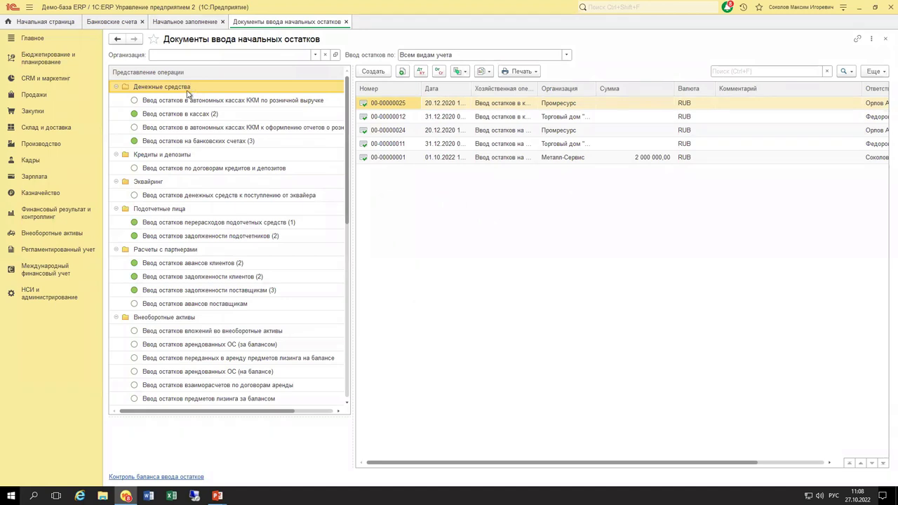
pyautogui.click(194, 141)
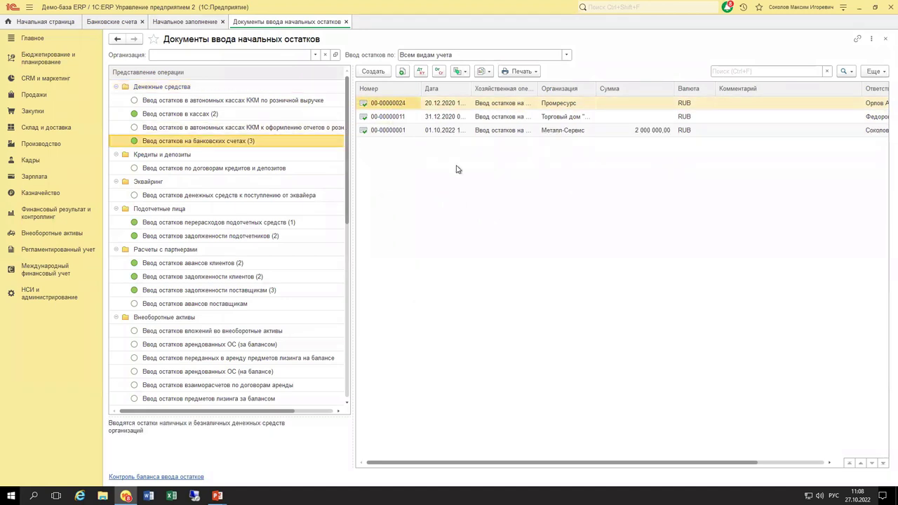
pyautogui.click(373, 73)
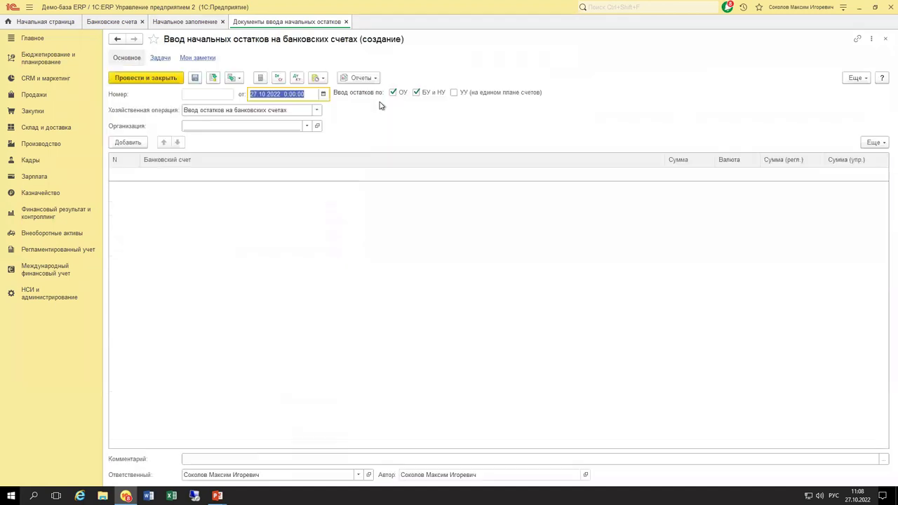
# Set organization Металл-Сервис and add the 27.10.2022, Металл-Сервис (RUB) account with 1 000 000,00.
pyautogui.click(240, 127)
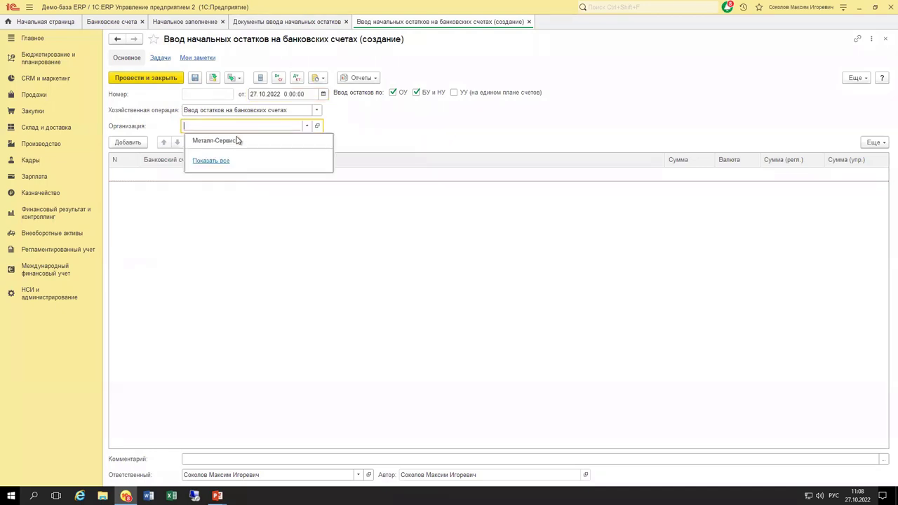
pyautogui.click(236, 140)
pyautogui.click(130, 143)
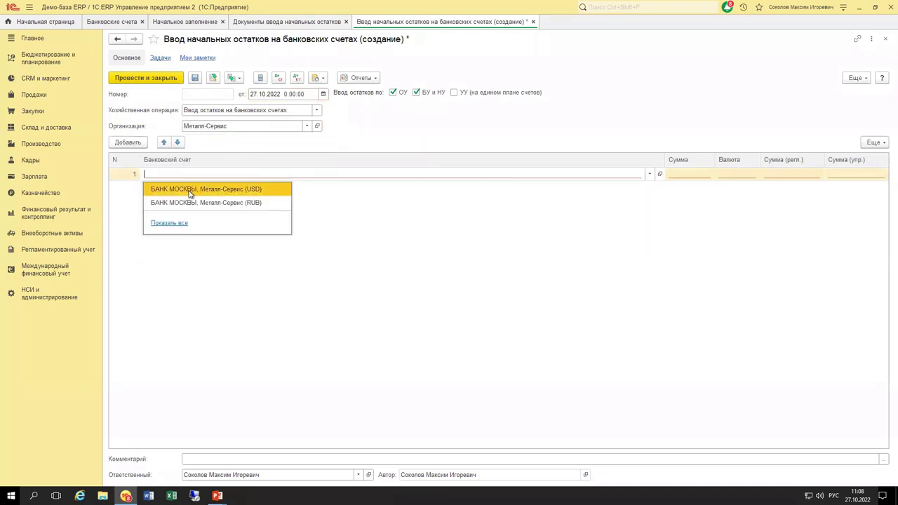
pyautogui.click(169, 223)
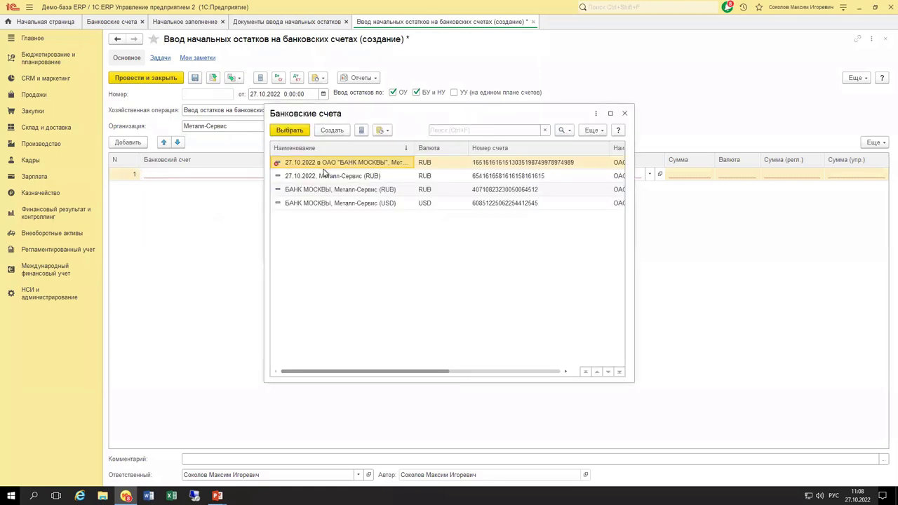
pyautogui.press('Escape')
pyautogui.click(676, 174)
pyautogui.write('1 ')
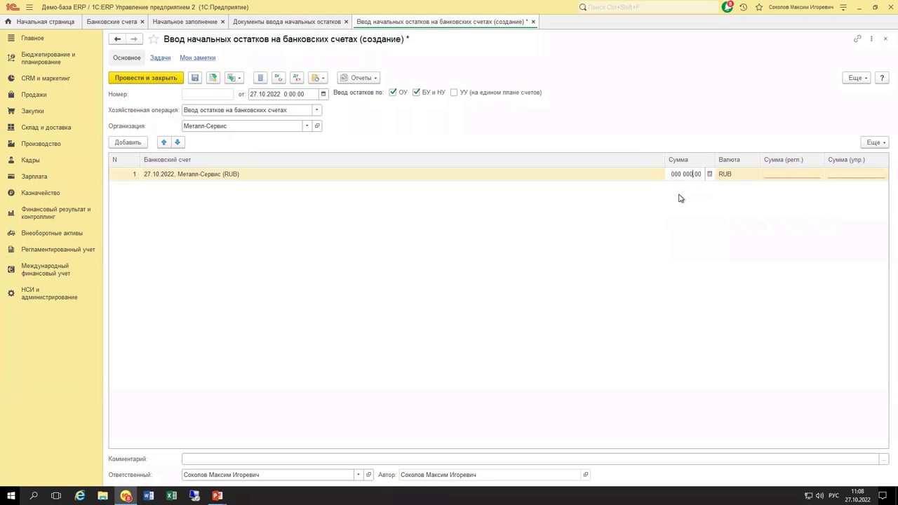
pyautogui.write('000 000')
pyautogui.press('Return')
pyautogui.press('Return')
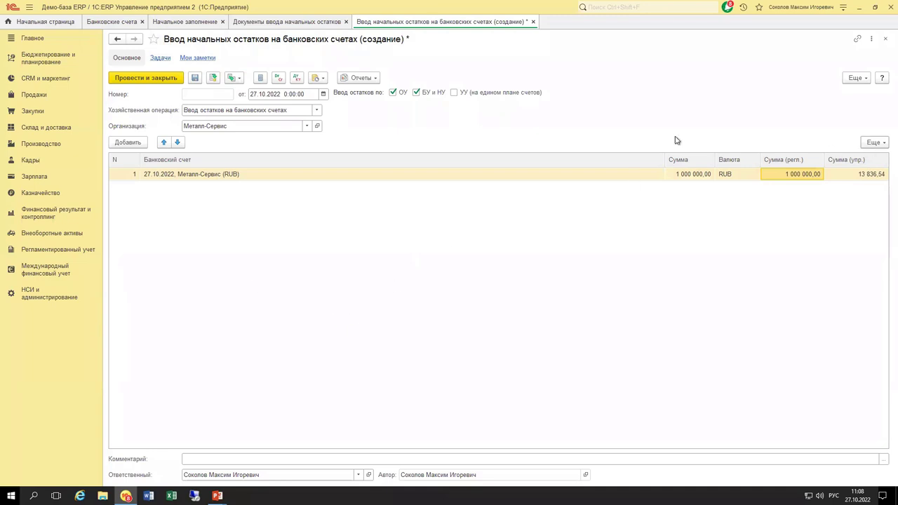
# Date the entry 01.10.2022, post and close it, and close the remaining tabs.
pyautogui.click(294, 94)
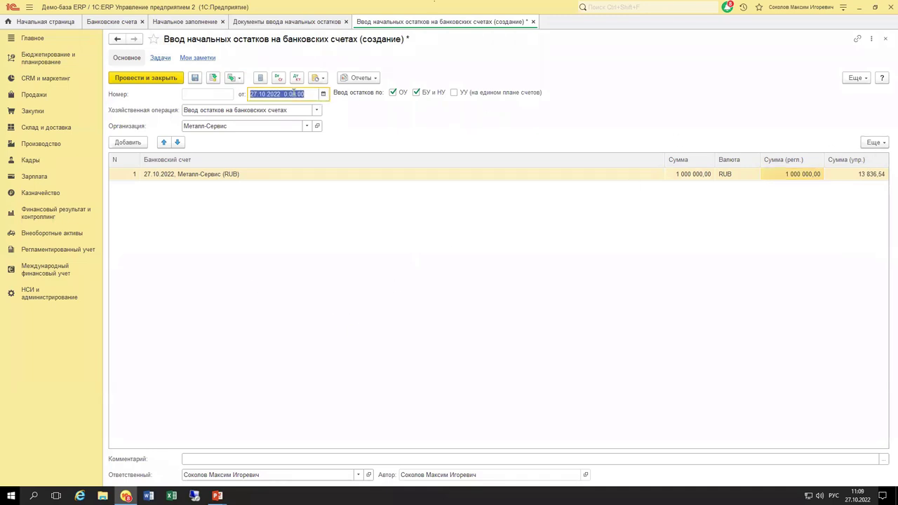
pyautogui.write('0110')
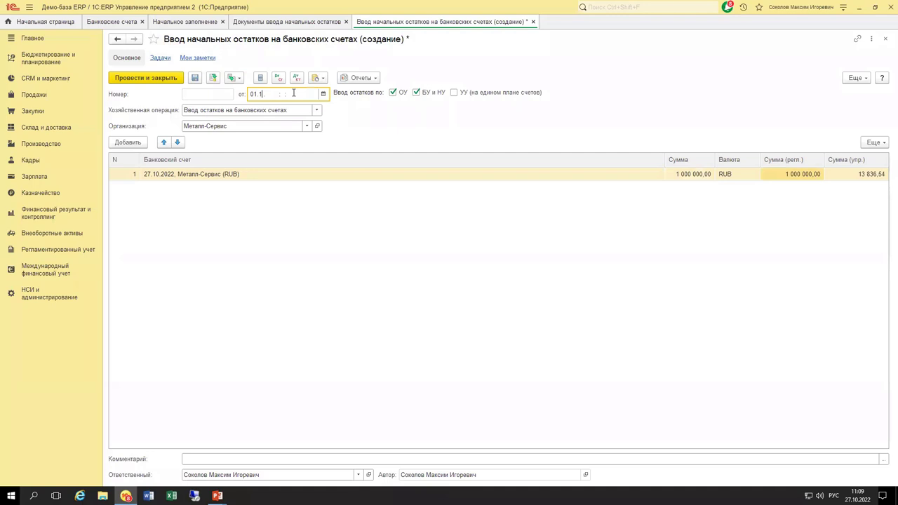
pyautogui.press('Tab')
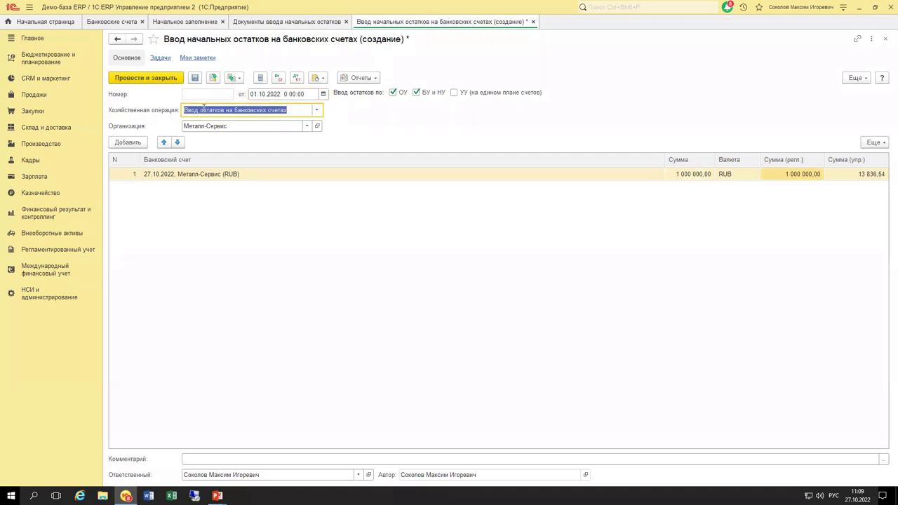
pyautogui.click(158, 78)
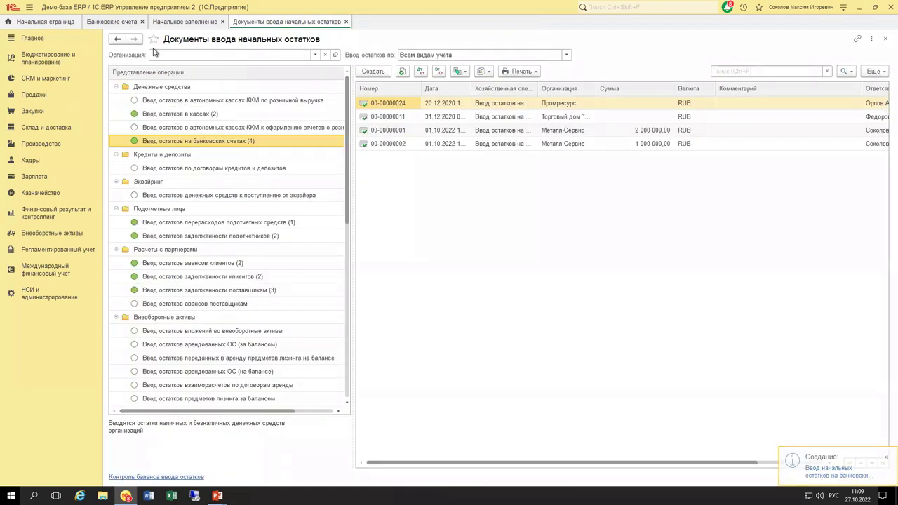
pyautogui.hotkey('ctrl', 'F4')
pyautogui.hotkey('ctrl', 'F4')
pyautogui.hotkey('ctrl', 'F4')
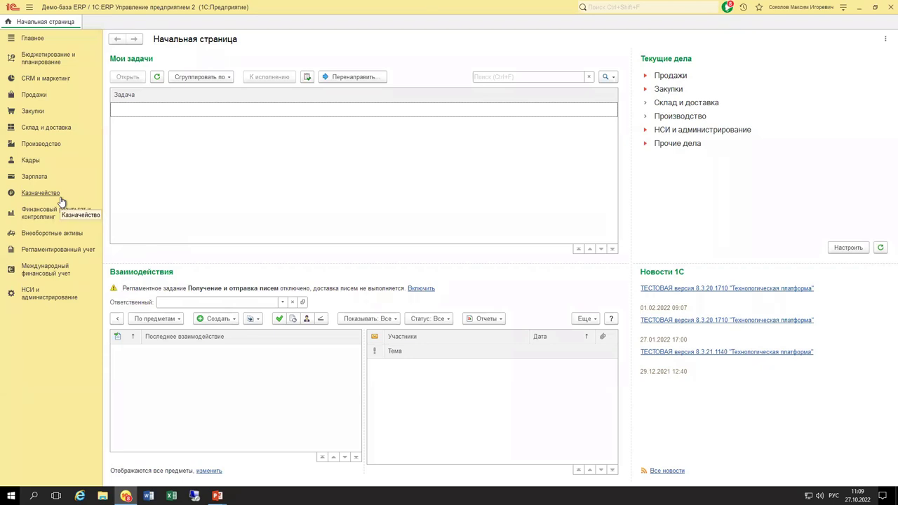
# Open Казначейство > Заявки на расходование ДС, then switch to НСИ и администрирование.
pyautogui.click(61, 200)
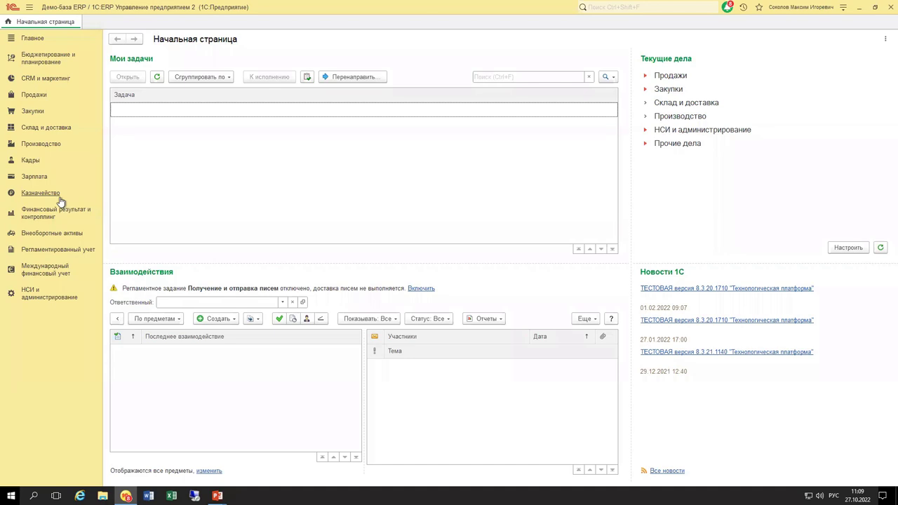
pyautogui.click(171, 101)
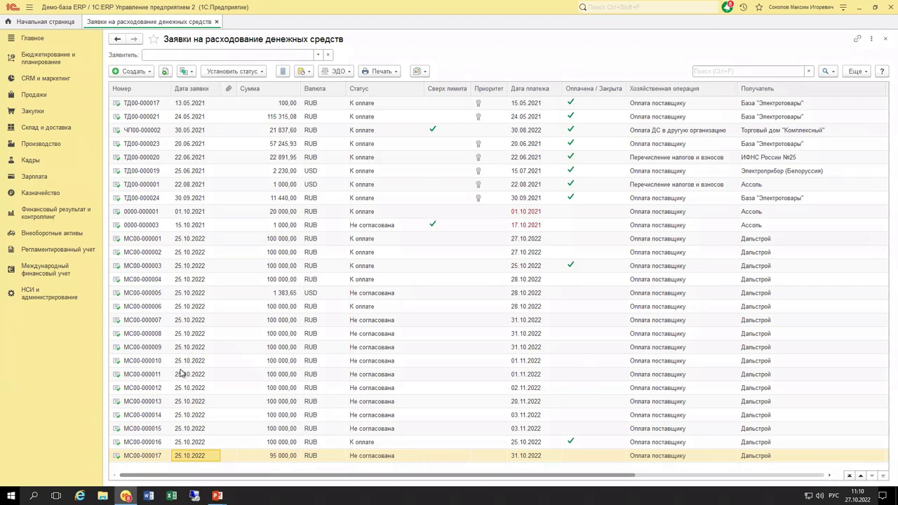
pyautogui.click(41, 298)
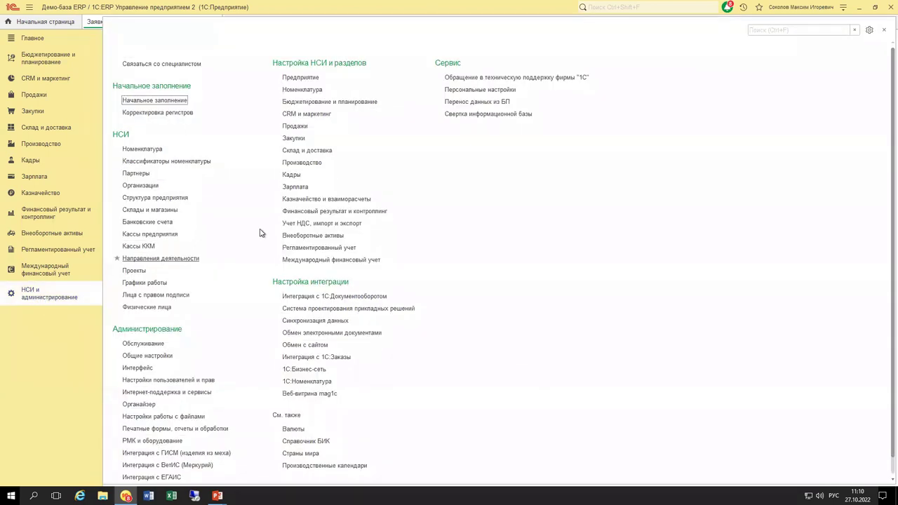
# In Казначейство и взаиморасчеты settings, set Использование лимитов to Не используются and close them.
pyautogui.click(320, 200)
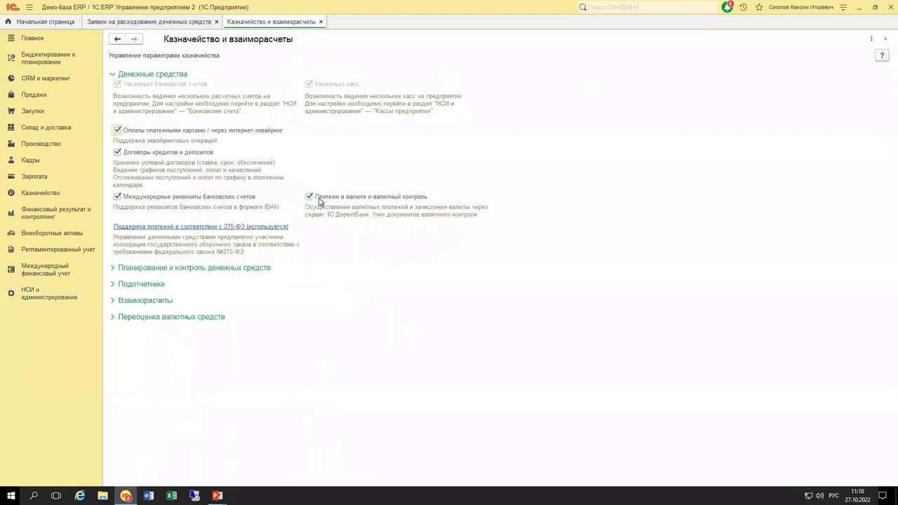
pyautogui.click(144, 76)
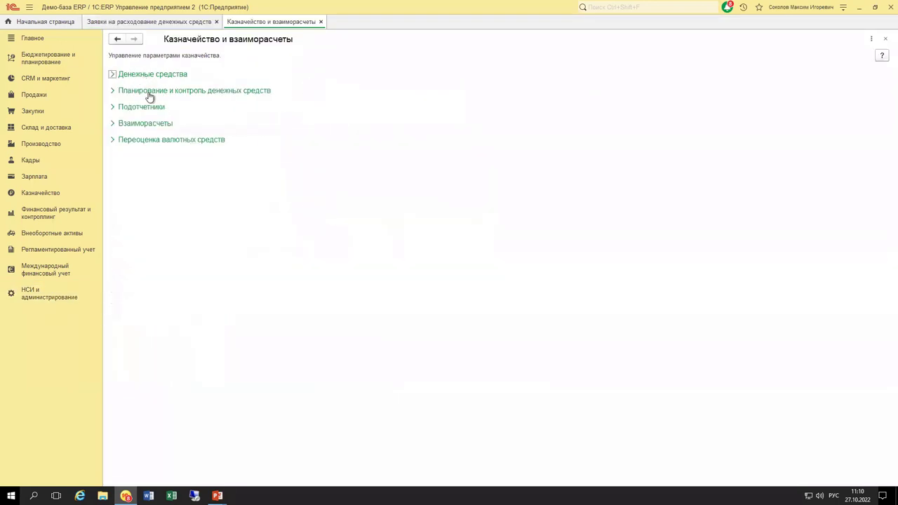
pyautogui.click(150, 92)
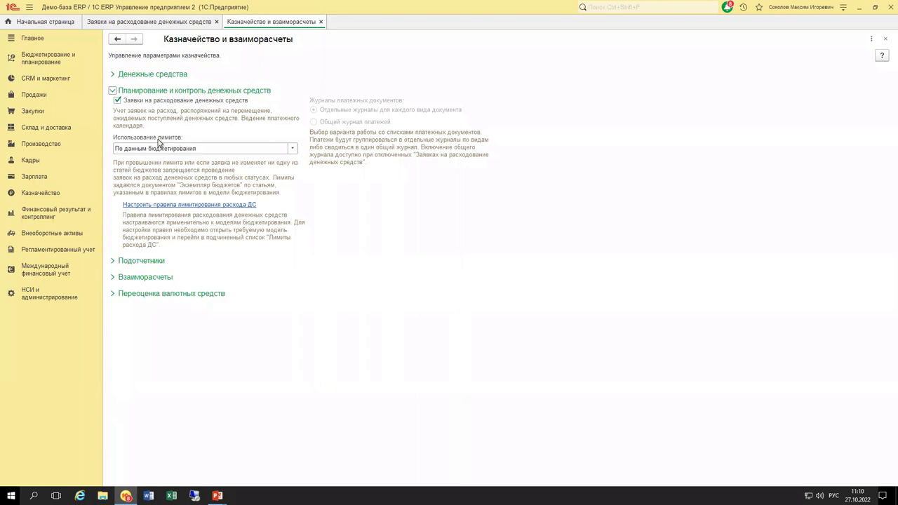
pyautogui.click(293, 149)
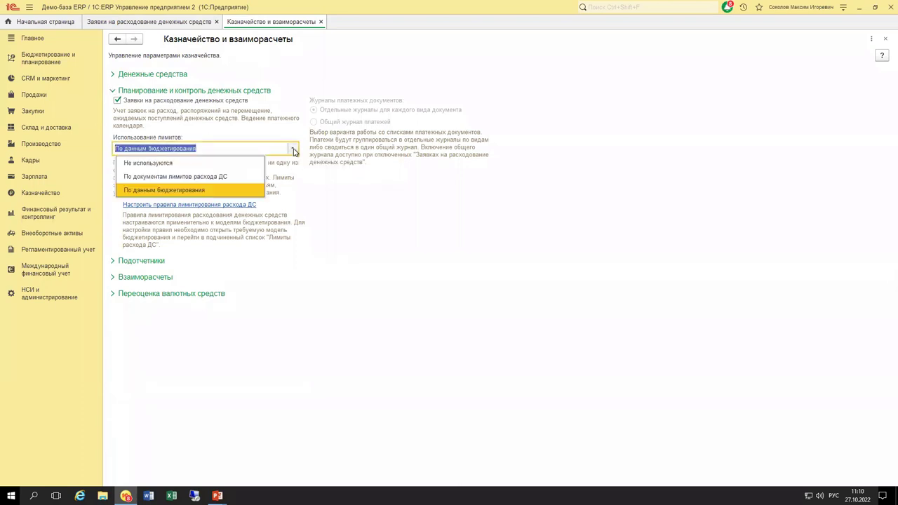
pyautogui.click(226, 167)
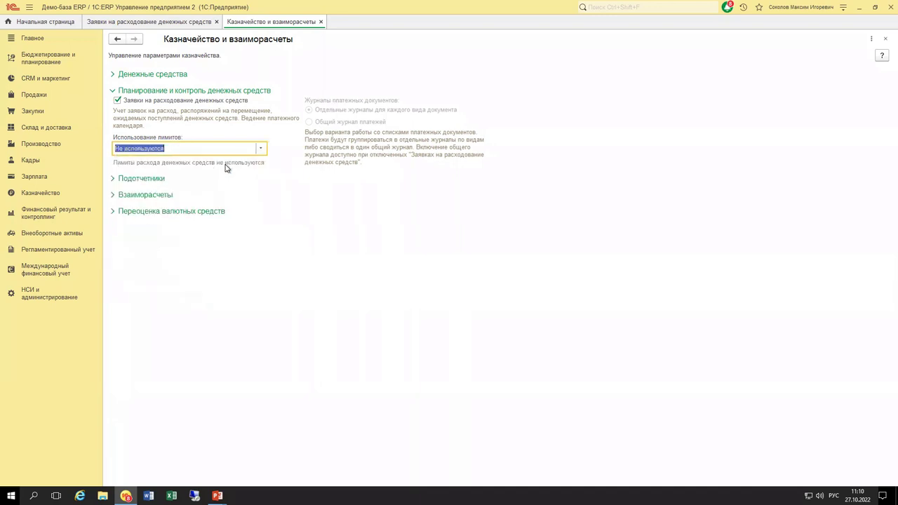
pyautogui.click(261, 149)
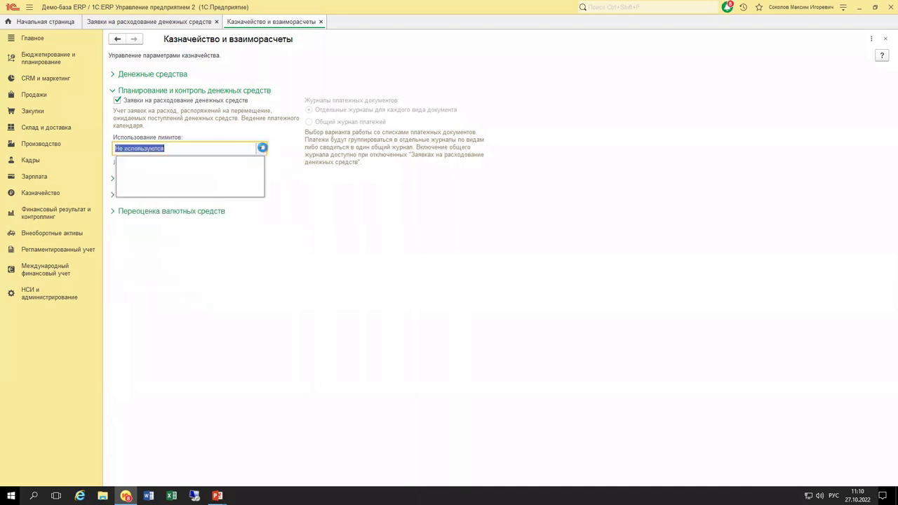
pyautogui.click(236, 167)
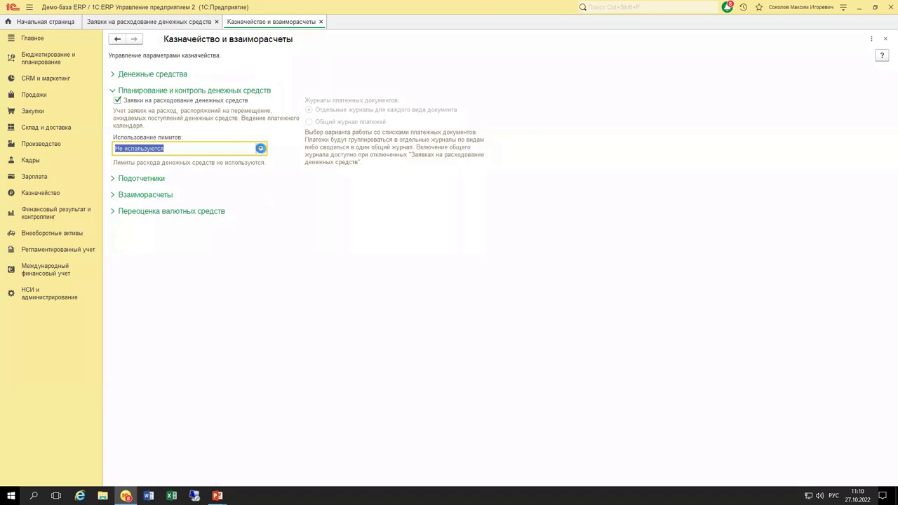
pyautogui.click(260, 148)
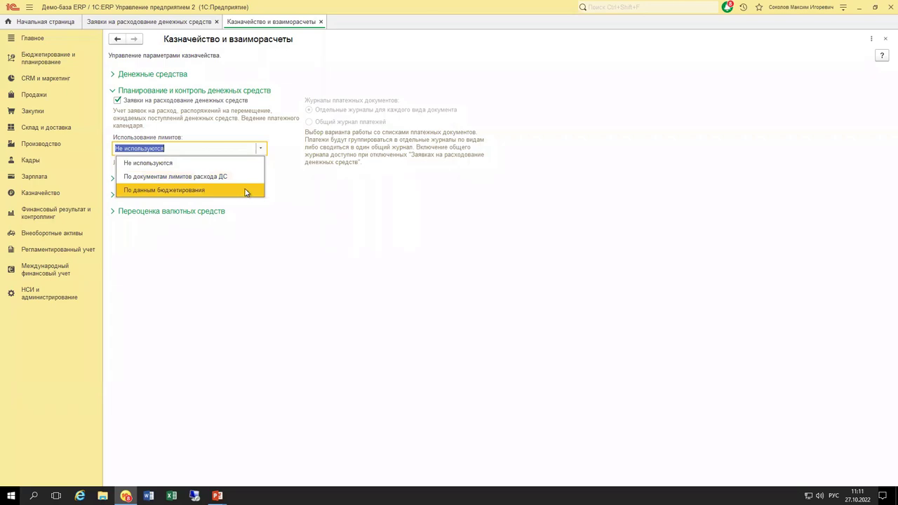
pyautogui.click(277, 146)
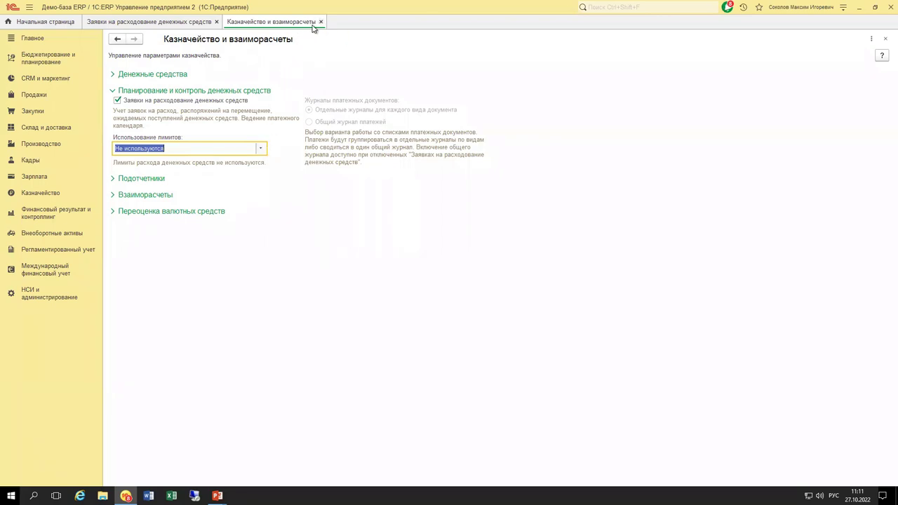
pyautogui.click(320, 22)
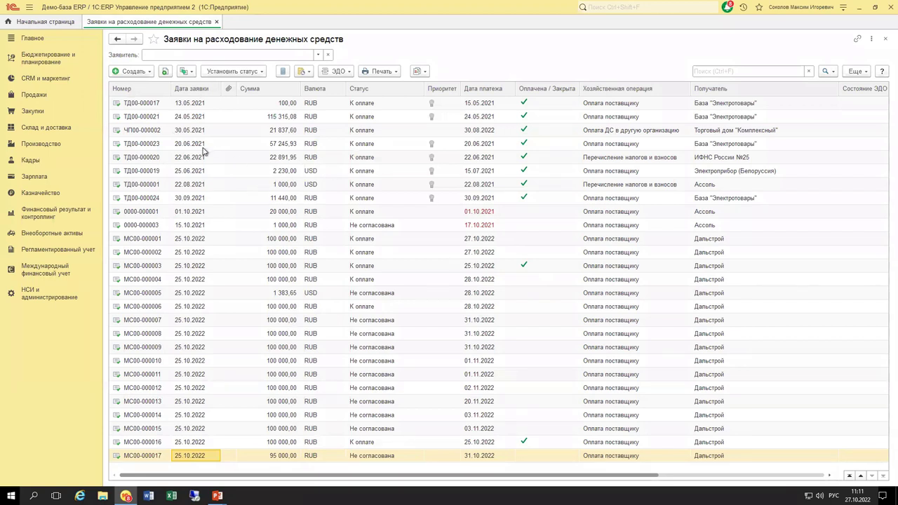
pyautogui.click(141, 186)
pyautogui.click(192, 131)
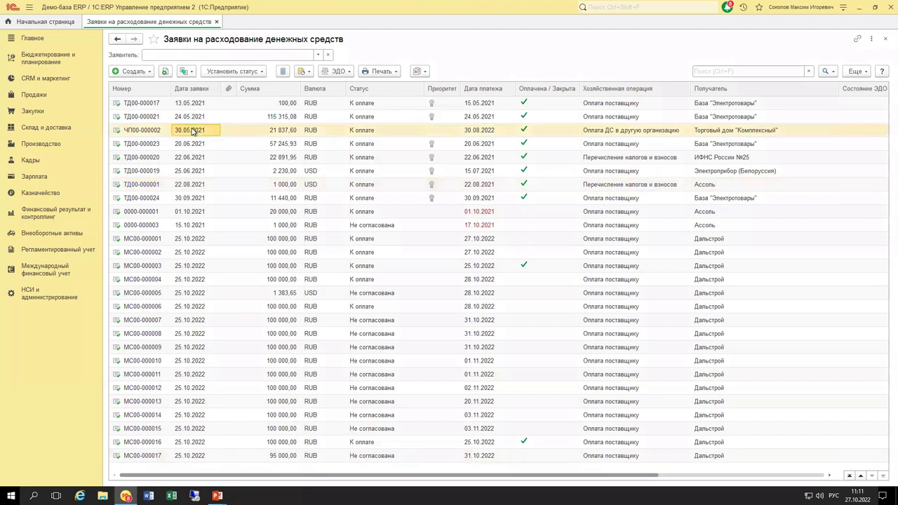
pyautogui.click(257, 132)
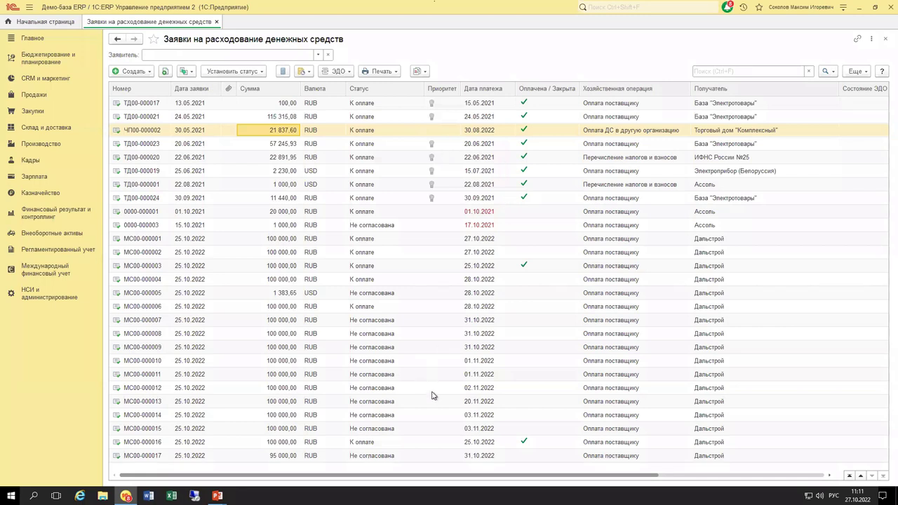
pyautogui.click(484, 459)
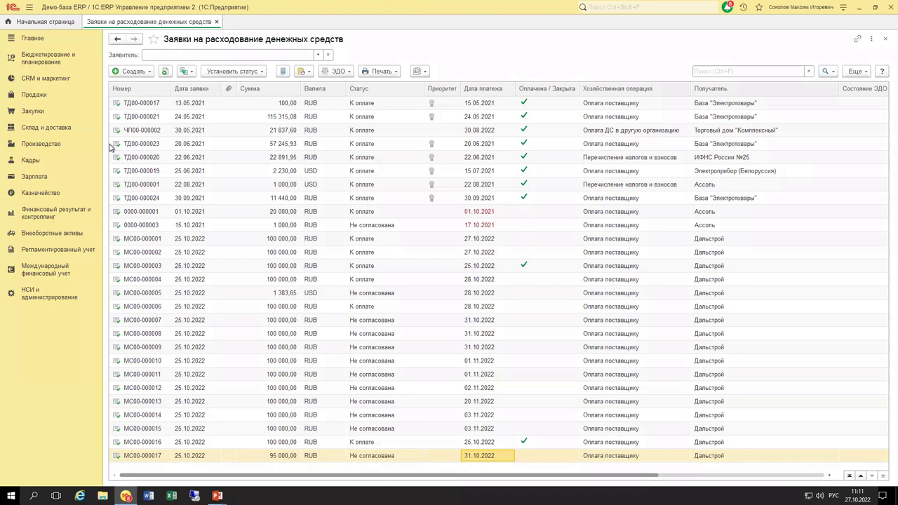
# Inspect the Создать, create-based-on, Установить статус and reports dropdowns, ending on Создать.
pyautogui.click(133, 72)
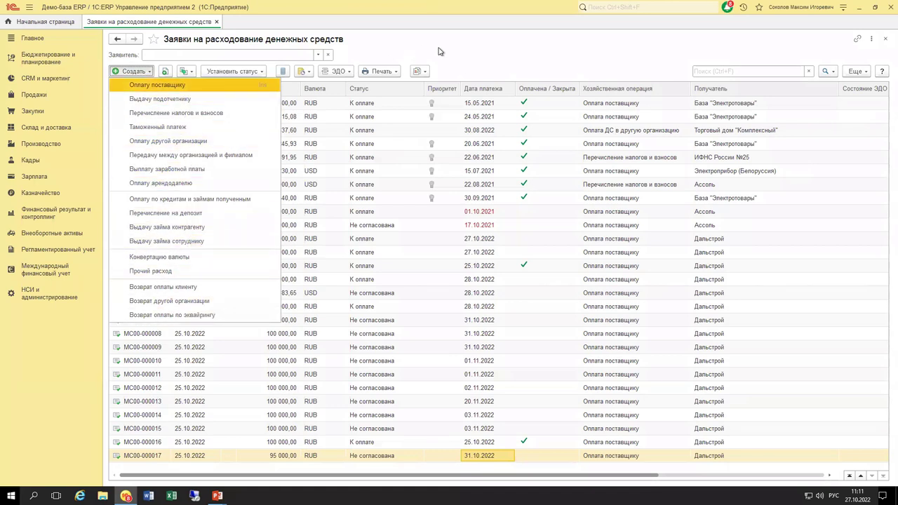
pyautogui.click(463, 53)
pyautogui.click(190, 73)
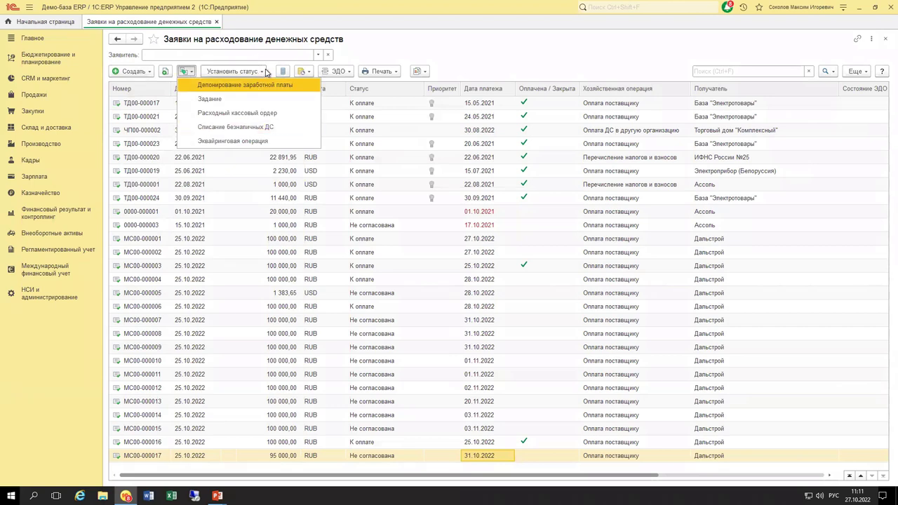
pyautogui.click(263, 73)
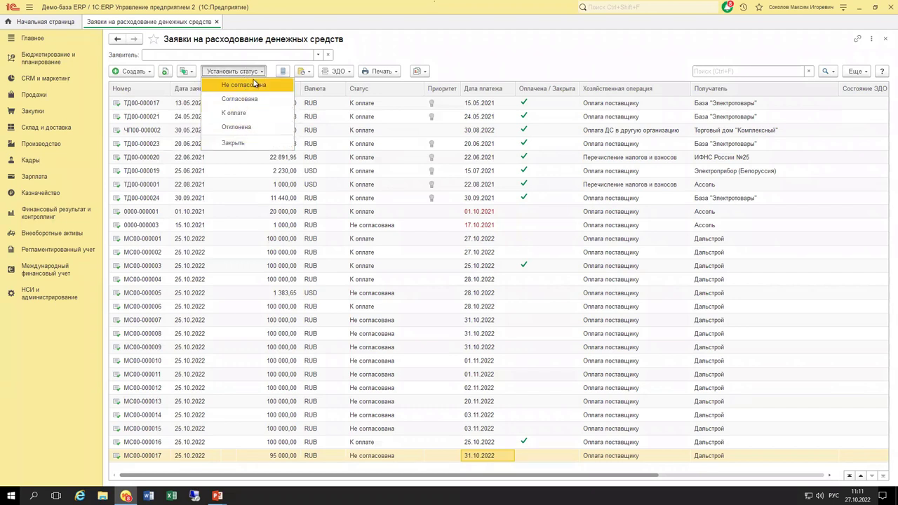
pyautogui.click(407, 57)
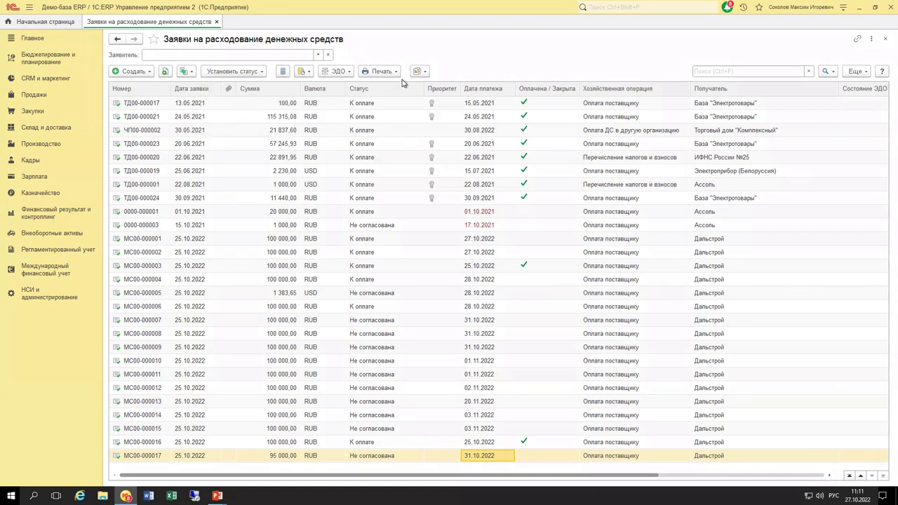
pyautogui.click(423, 73)
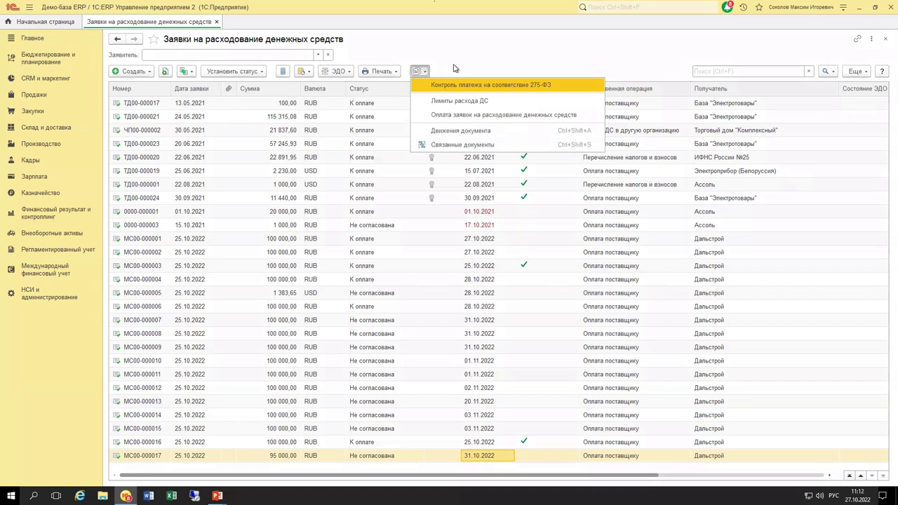
pyautogui.click(483, 58)
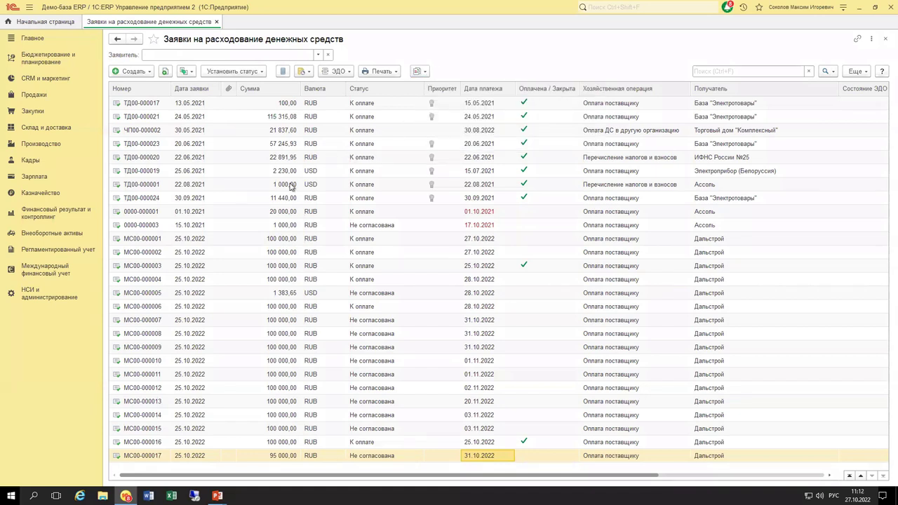
pyautogui.click(144, 73)
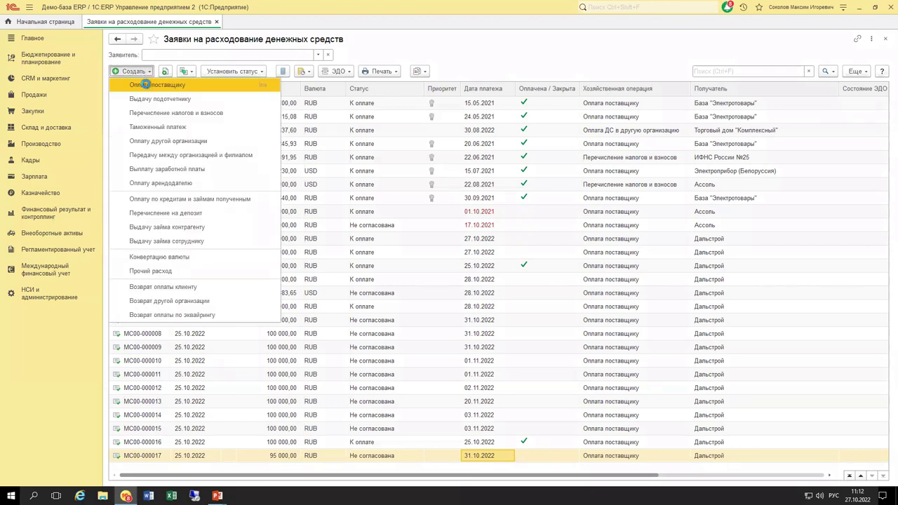
# Create an Оплата поставщику cash expense request, leaving its status at Не согласована.
pyautogui.click(147, 85)
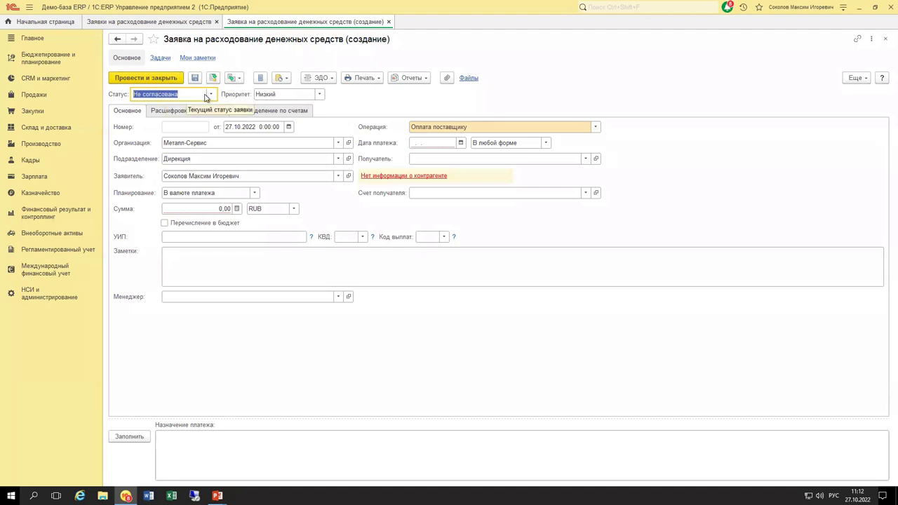
pyautogui.click(210, 94)
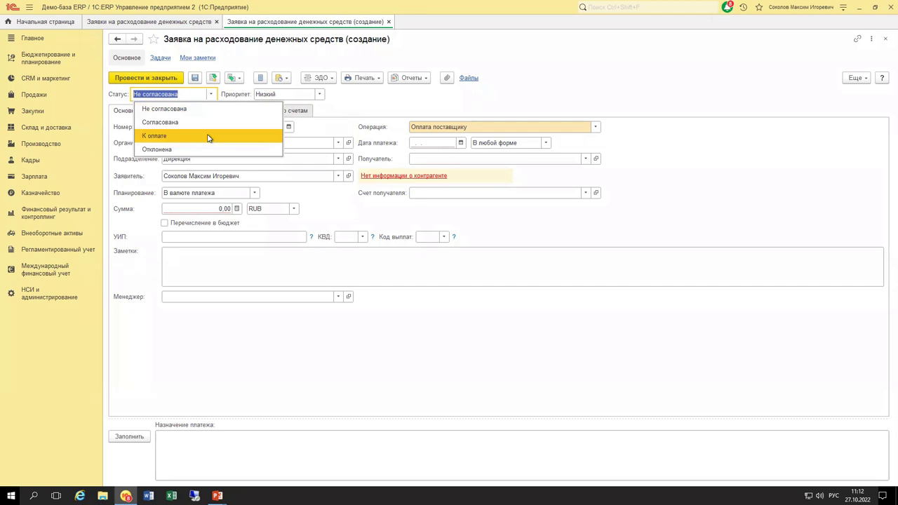
pyautogui.click(230, 97)
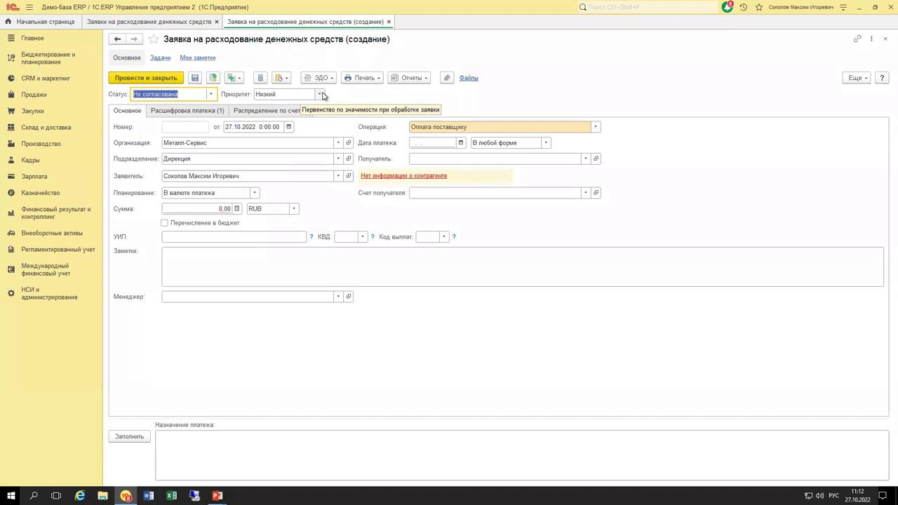
# Check the payment priorities and close a new priority form unsaved, keeping Низкий.
pyautogui.click(320, 95)
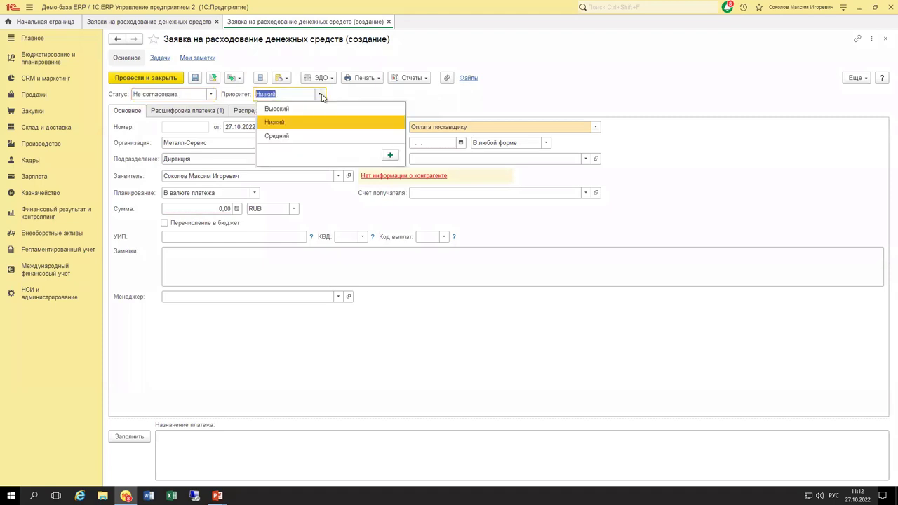
pyautogui.click(391, 155)
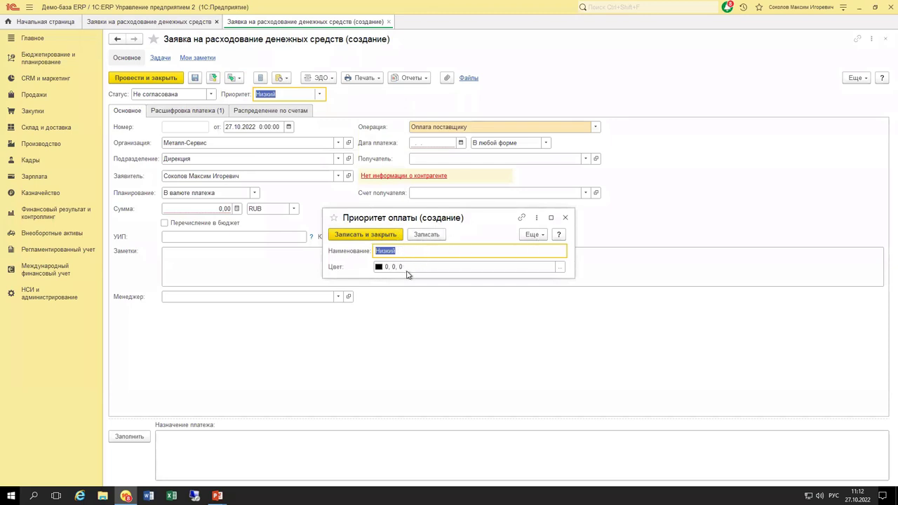
pyautogui.click(565, 219)
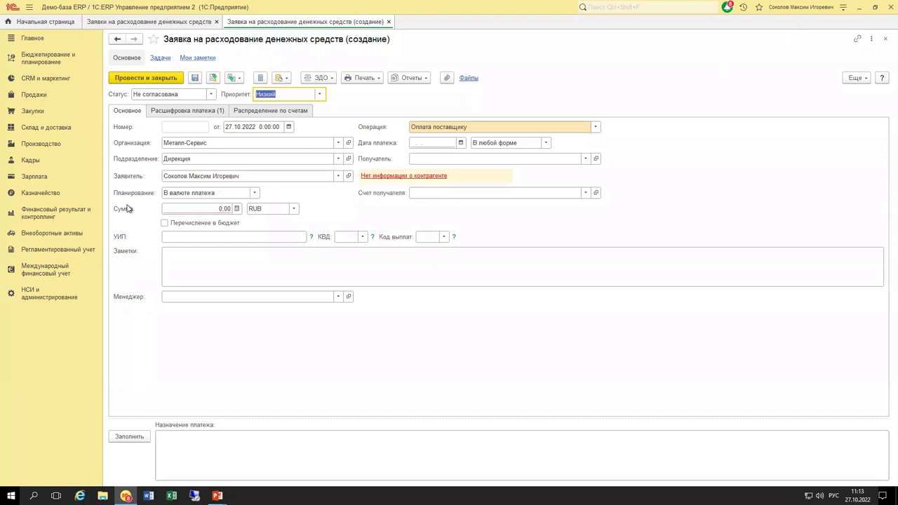
# Keep planning in the payment currency and enter the amount 250 000,00 RUB.
pyautogui.click(257, 195)
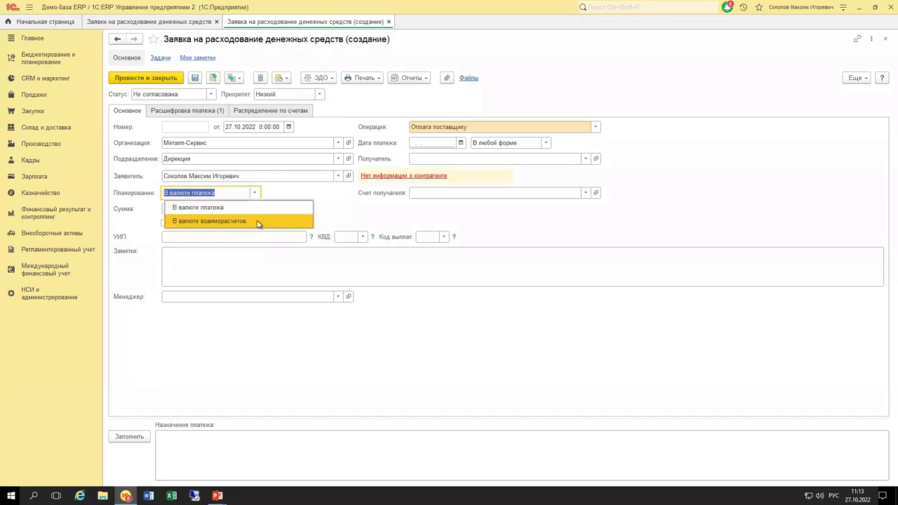
pyautogui.click(278, 196)
pyautogui.click(217, 208)
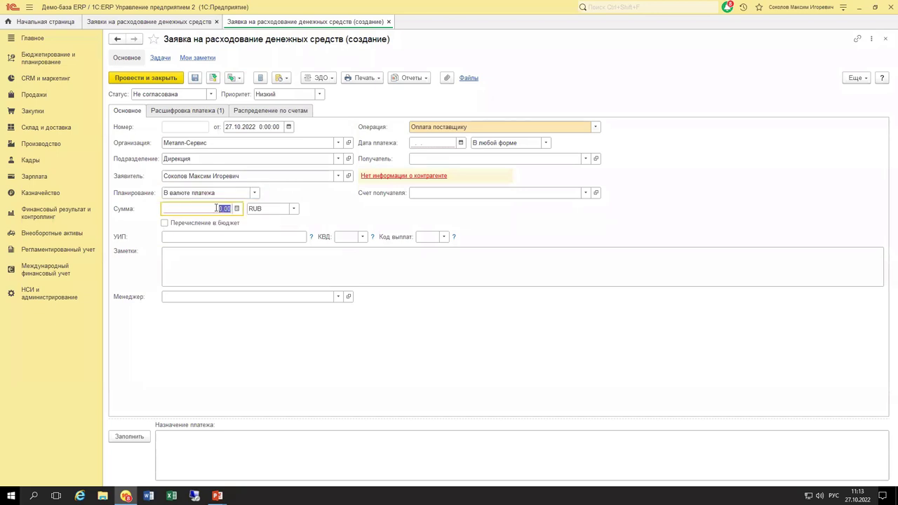
pyautogui.write('250 00')
# Look at the budget payment details, then leave Перечисление в бюджет unticked.
pyautogui.click(164, 224)
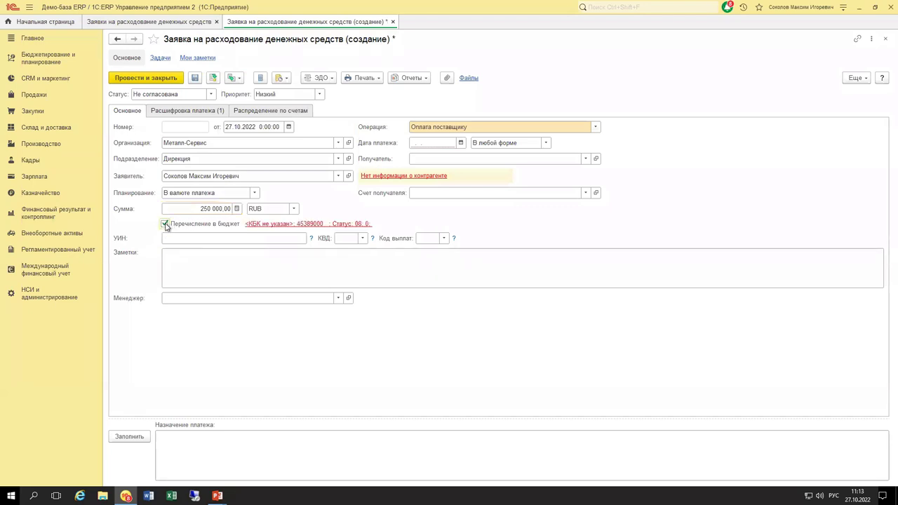
pyautogui.click(275, 225)
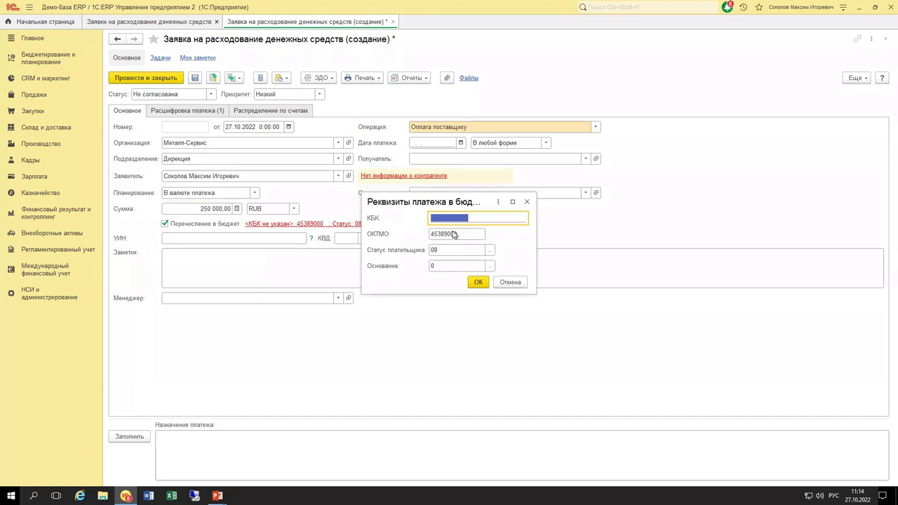
pyautogui.press('Escape')
pyautogui.click(165, 224)
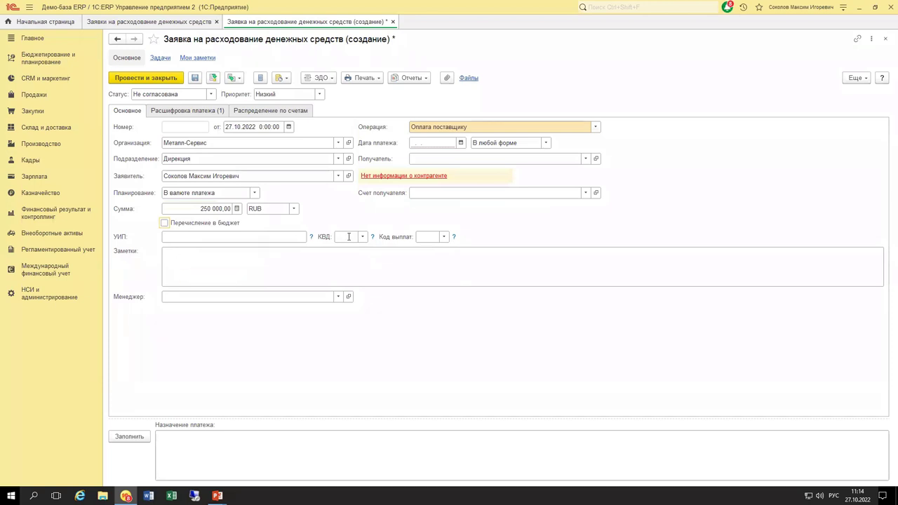
pyautogui.click(236, 265)
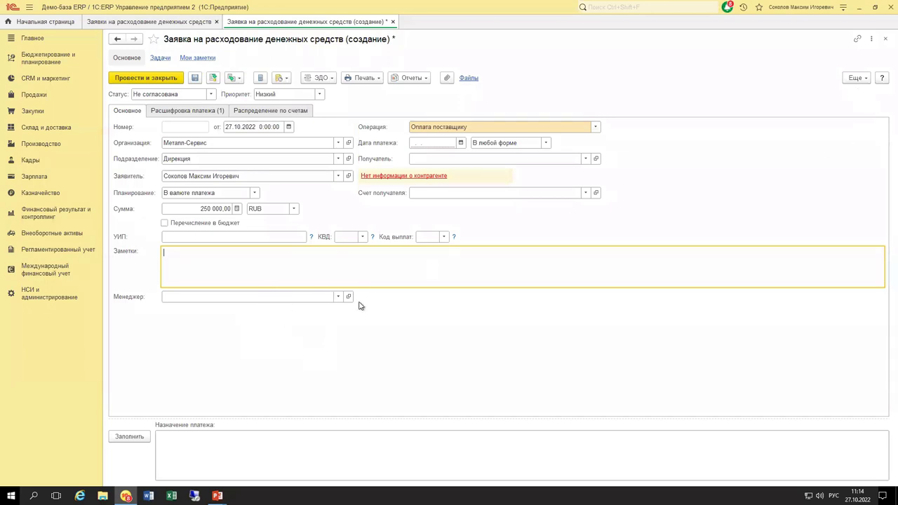
# View all users for Менеджер but leave it empty, then list the Операция types.
pyautogui.click(337, 300)
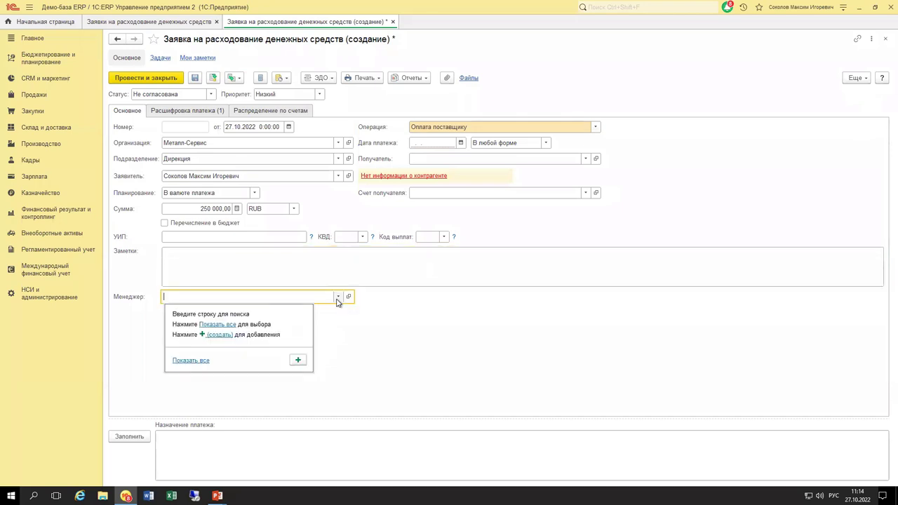
pyautogui.click(211, 322)
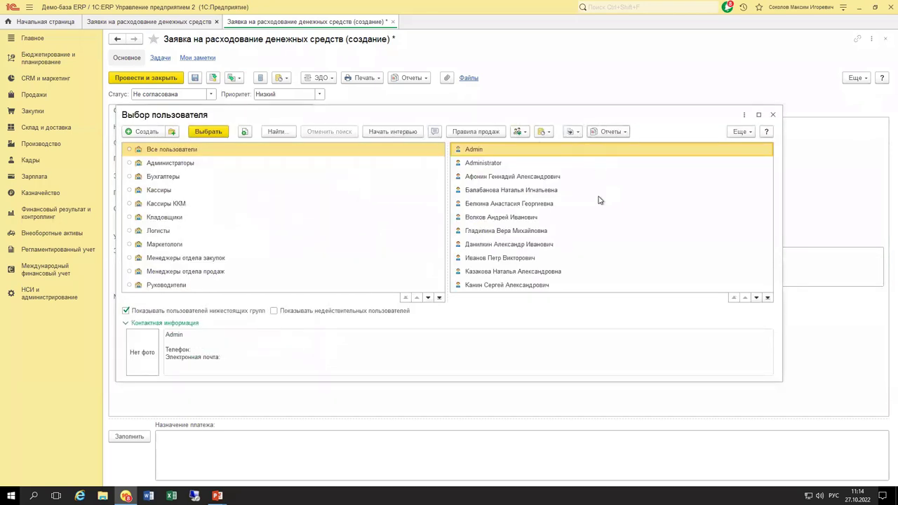
pyautogui.click(775, 114)
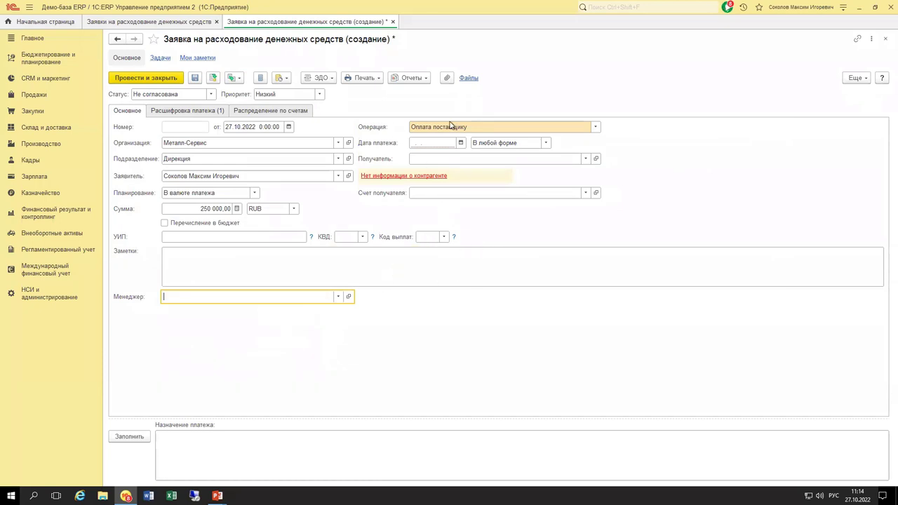
pyautogui.click(595, 127)
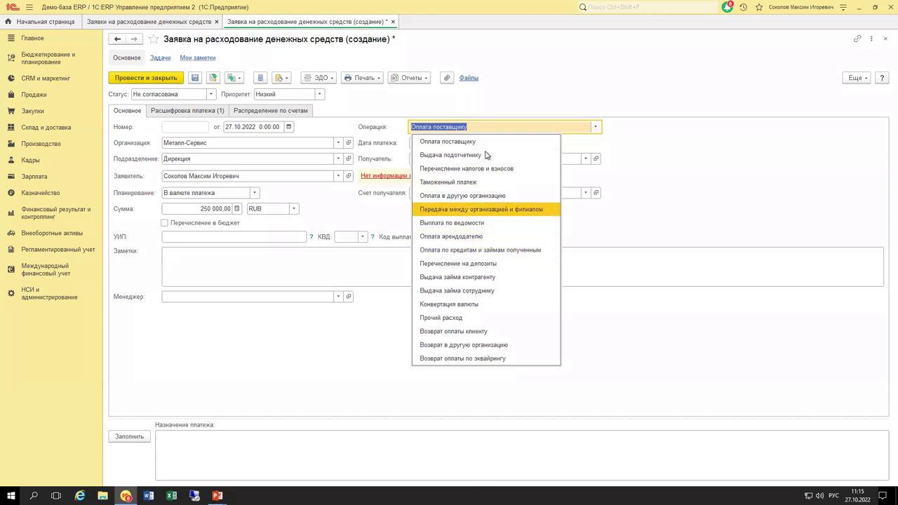
# Switch the operation to Конвертация валюты, view its purchase currencies, then restore Оплата поставщику.
pyautogui.click(480, 304)
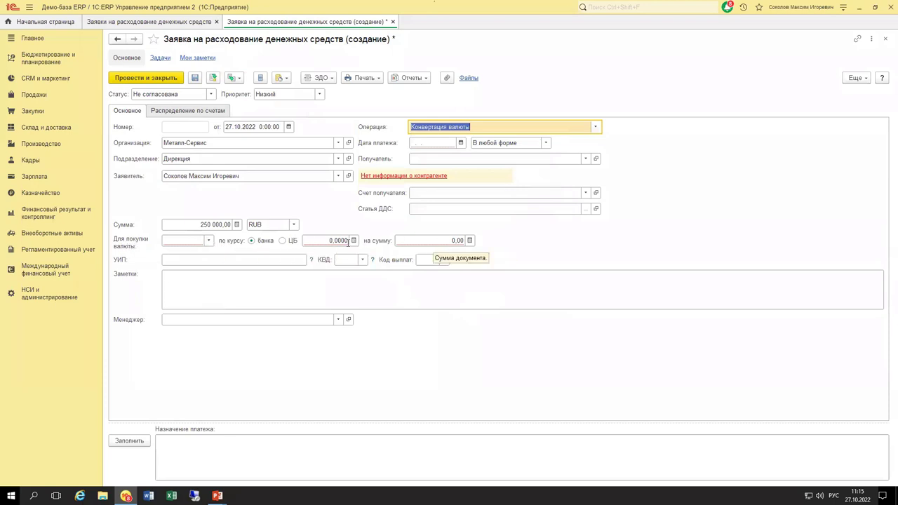
pyautogui.click(209, 242)
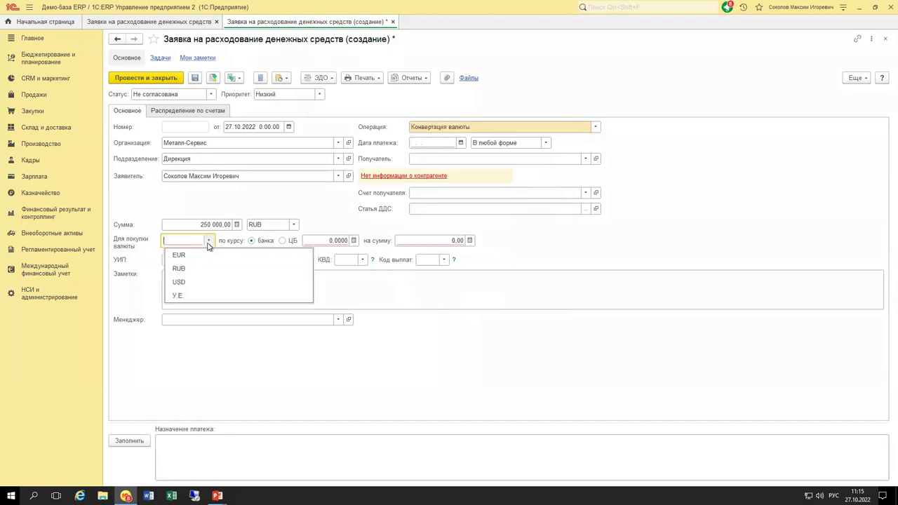
pyautogui.click(348, 209)
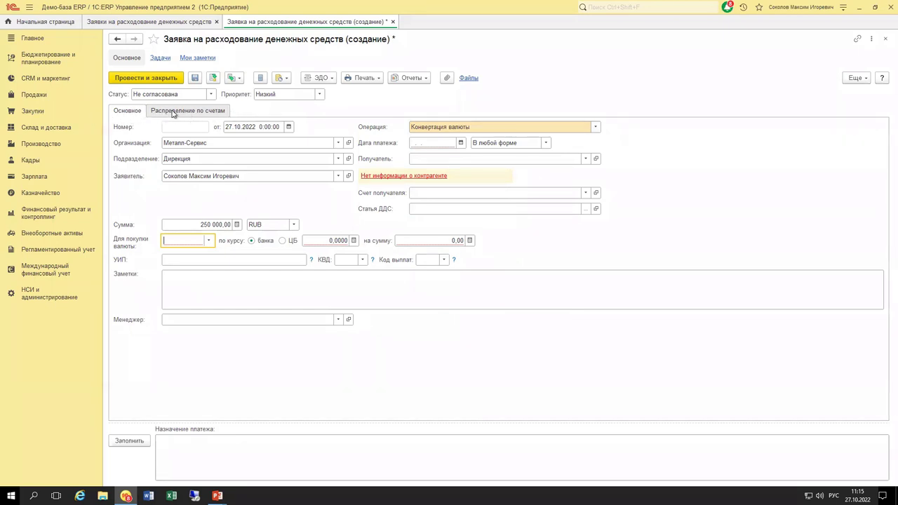
pyautogui.click(595, 127)
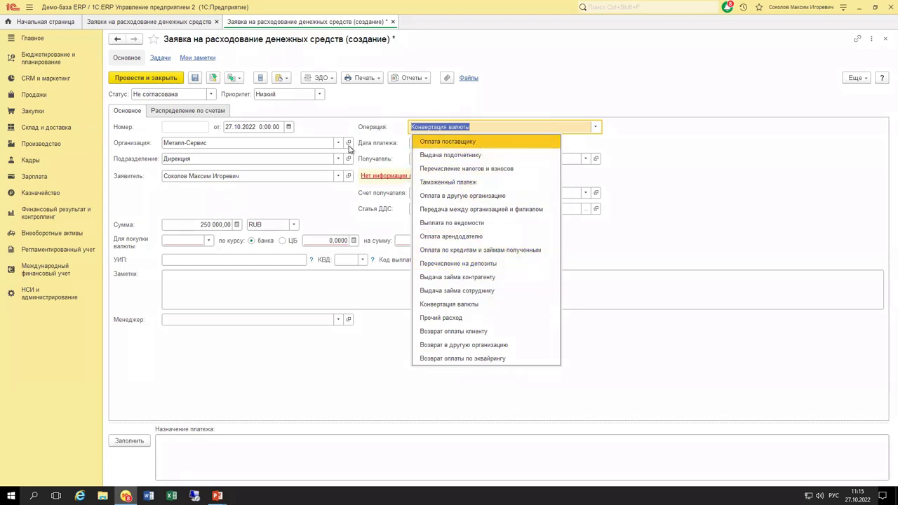
pyautogui.click(483, 143)
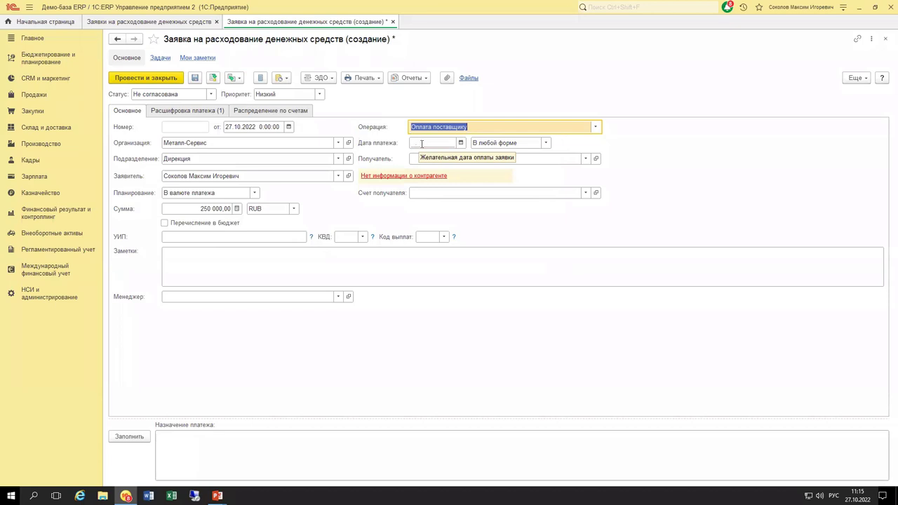
# Set the payment date to 27.10.2022.
pyautogui.click(422, 143)
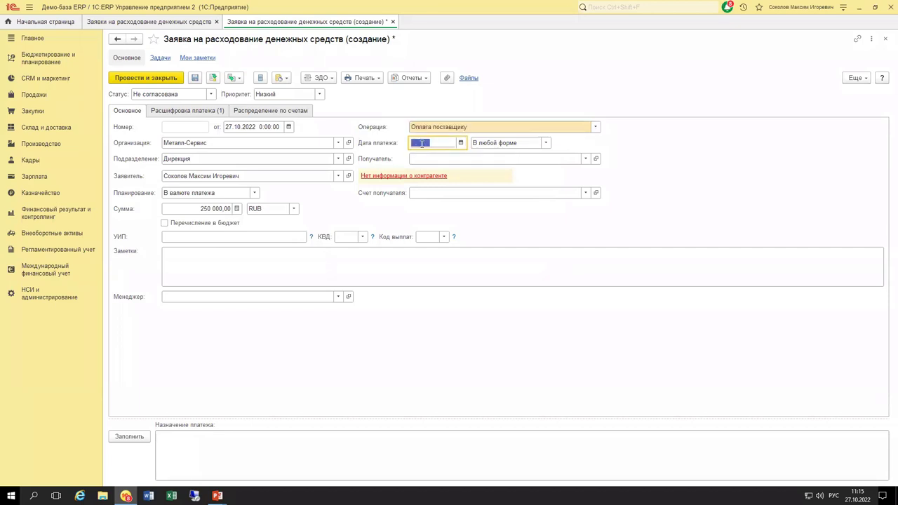
pyautogui.write('27.10')
pyautogui.press('Tab')
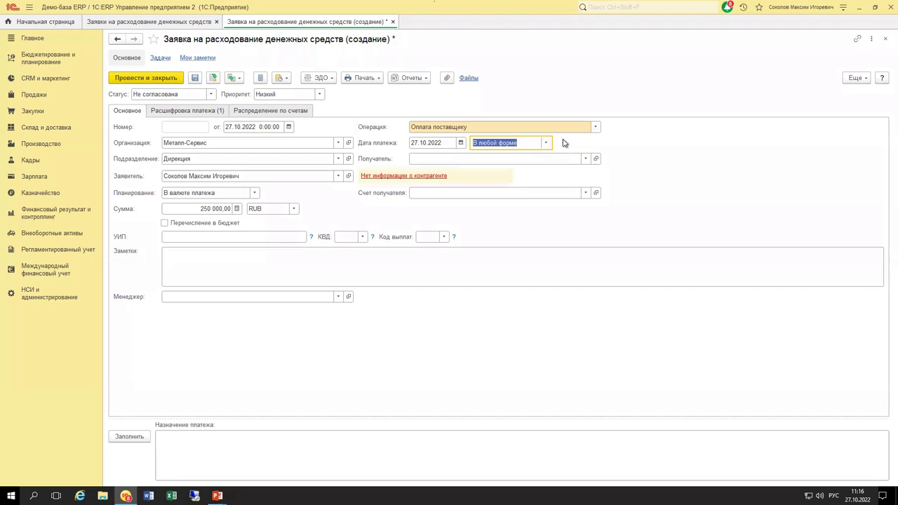
# Change the payment form to Безналичными, auto-filling the БАНК МОСКВЫ, Металл-Сервис (RUB) account.
pyautogui.click(547, 144)
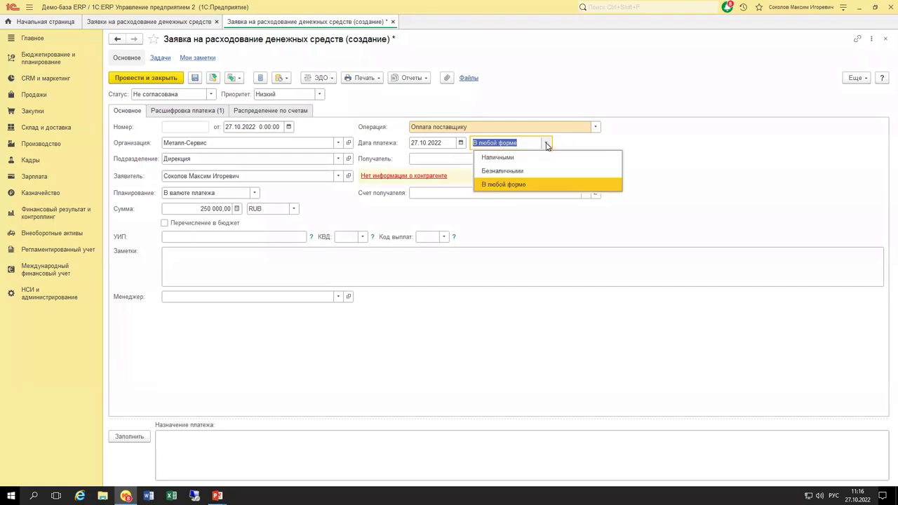
pyautogui.click(543, 172)
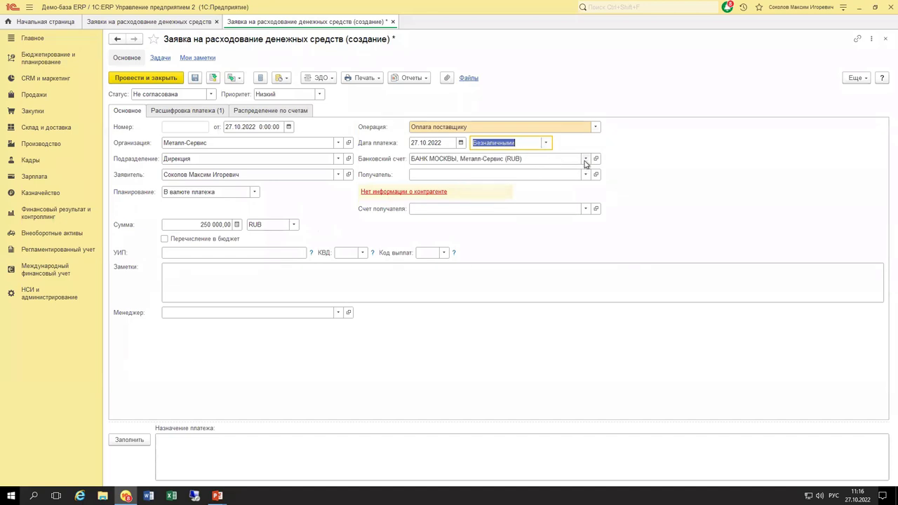
pyautogui.click(585, 159)
# Choose the 27.10.2022, Металл-Сервис (RUB) account from the full list of bank accounts.
pyautogui.click(438, 193)
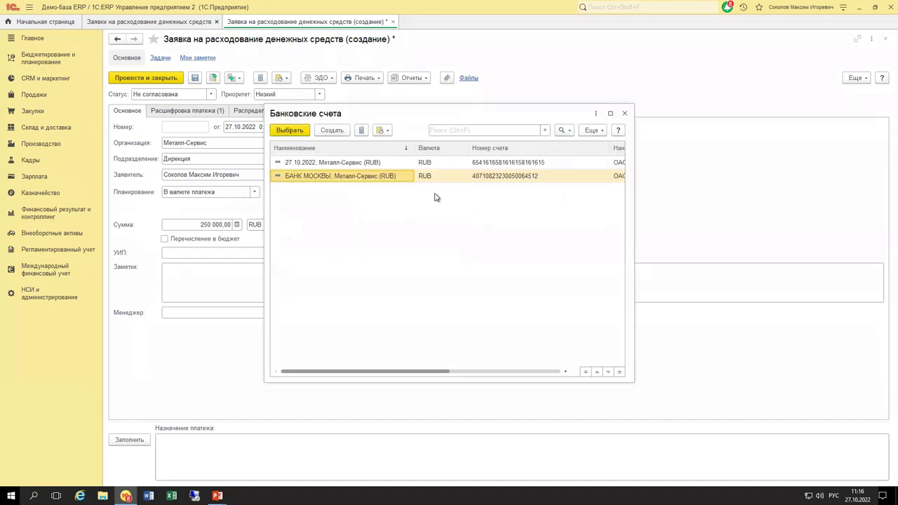
pyautogui.click(349, 163)
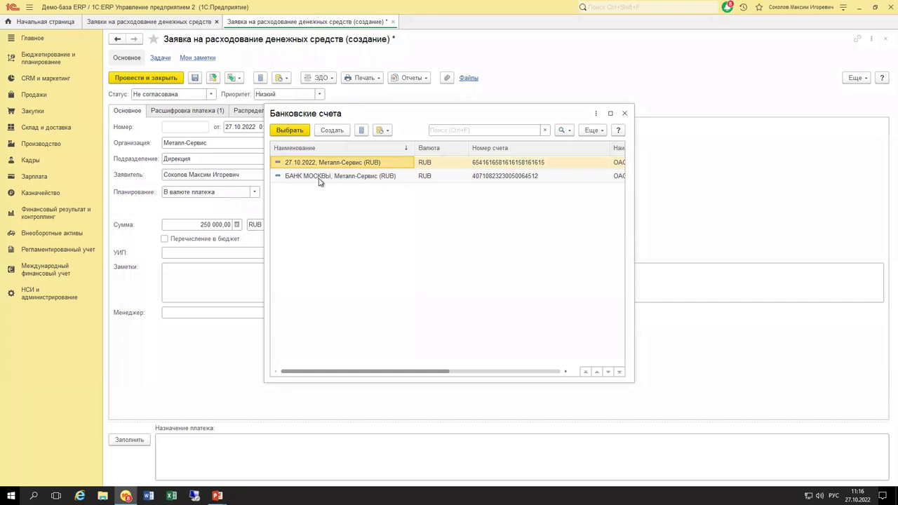
pyautogui.moveTo(390, 118); pyautogui.dragTo(466, 116)
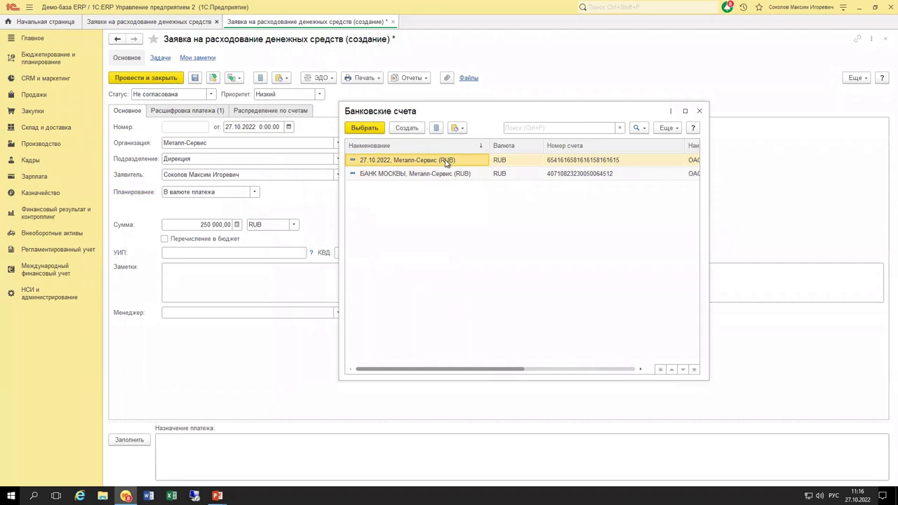
pyautogui.doubleClick(446, 161)
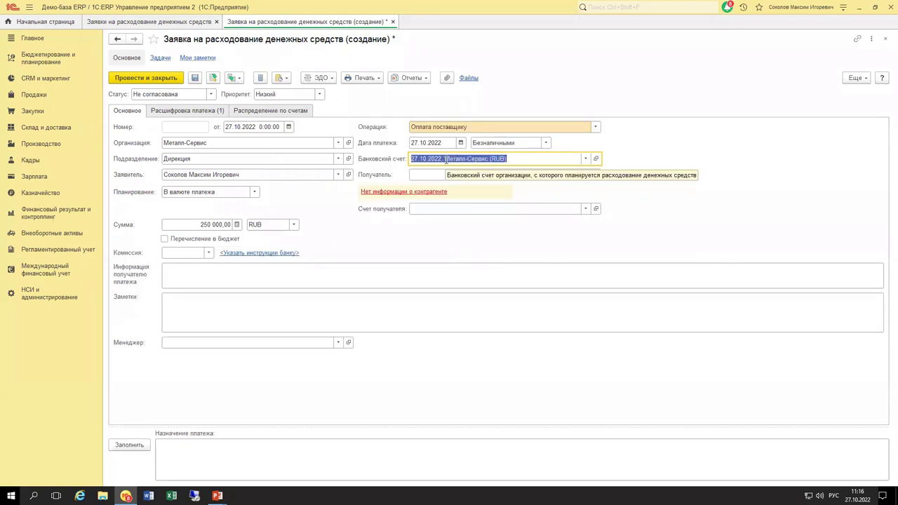
pyautogui.click(433, 174)
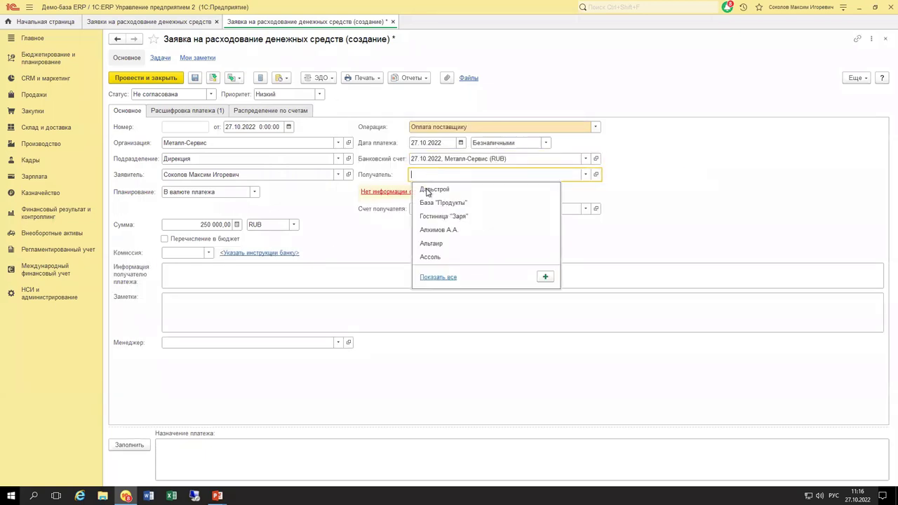
# Pick Дальстрой as recipient so its account Р/С "Дальстрой" fills in.
pyautogui.click(427, 191)
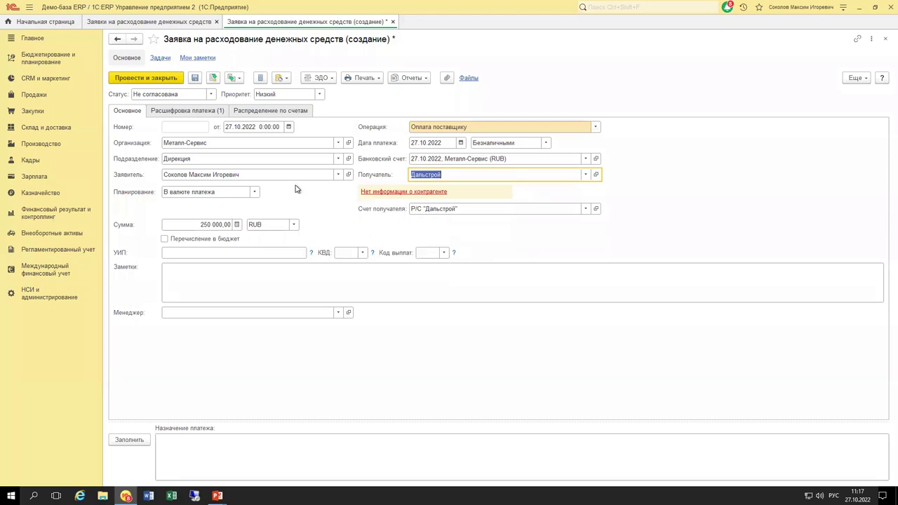
pyautogui.click(194, 445)
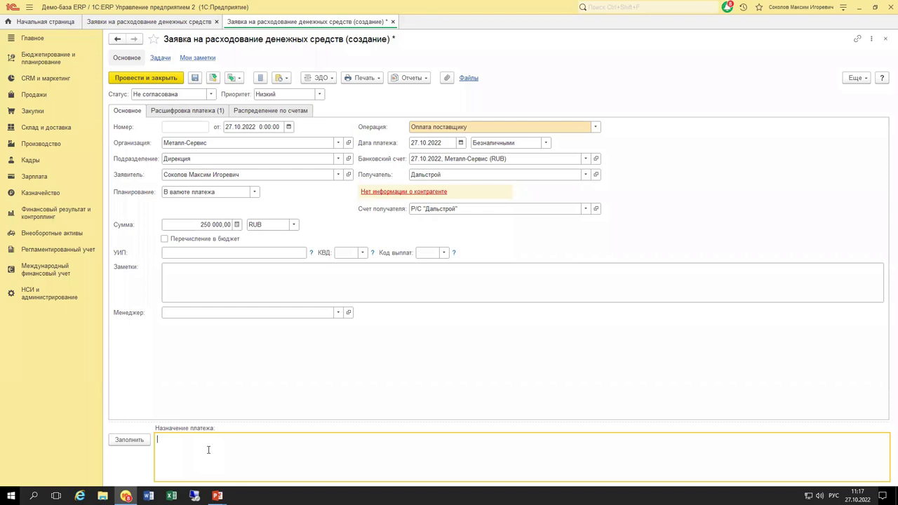
# Review the Расшифровка платежа tab (VAT 20%, 41 666,67 RUB) and its settlement objects, choosing none.
pyautogui.click(187, 111)
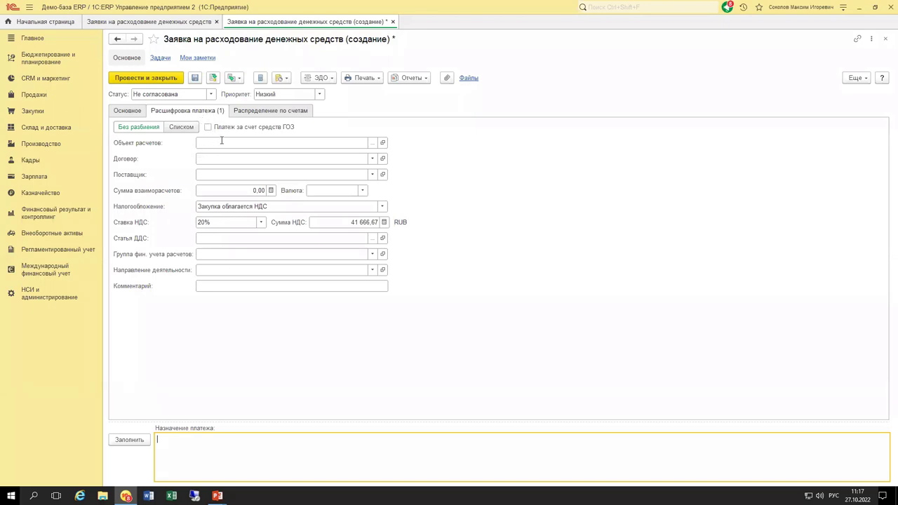
pyautogui.click(371, 142)
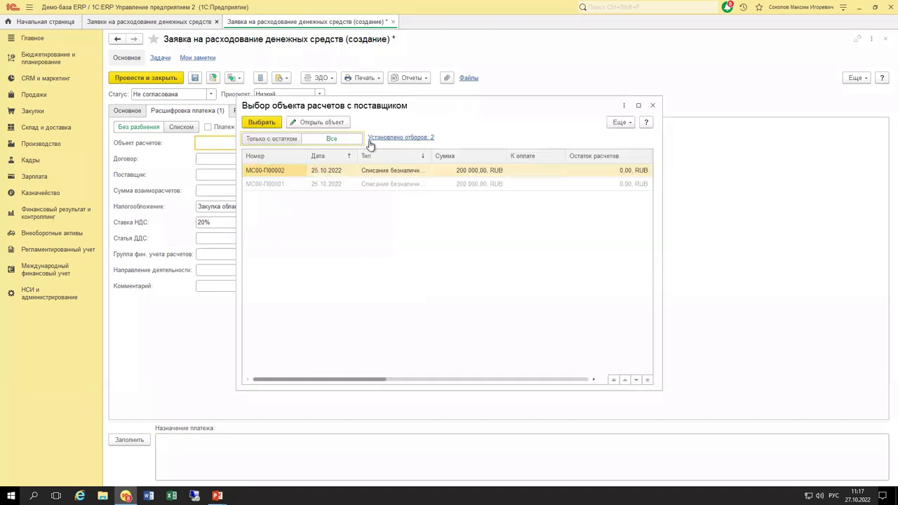
pyautogui.moveTo(394, 112); pyautogui.dragTo(513, 124)
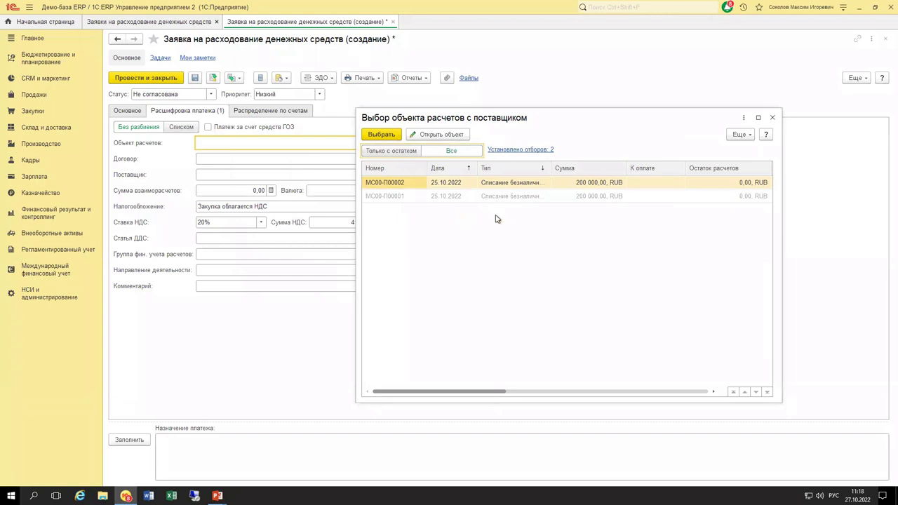
pyautogui.press('Escape')
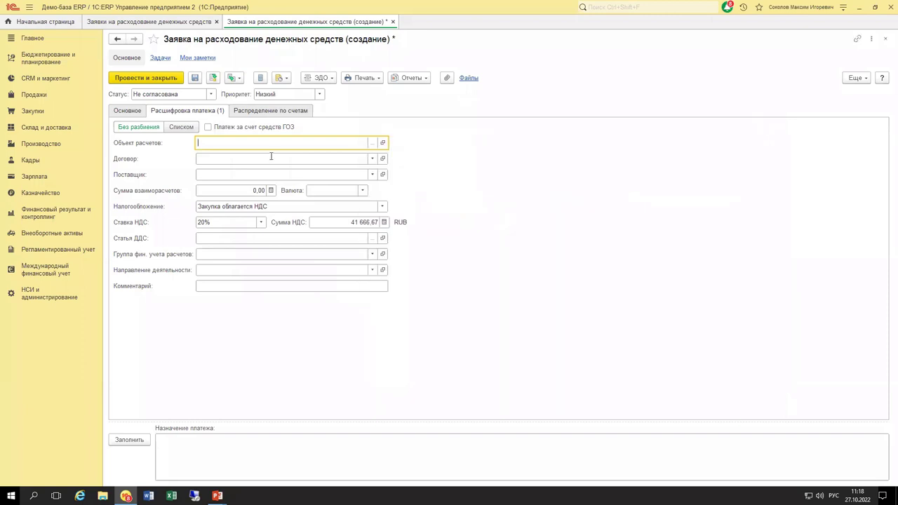
# Open the Документы закупки (все) journal from the Закупки section.
pyautogui.click(33, 112)
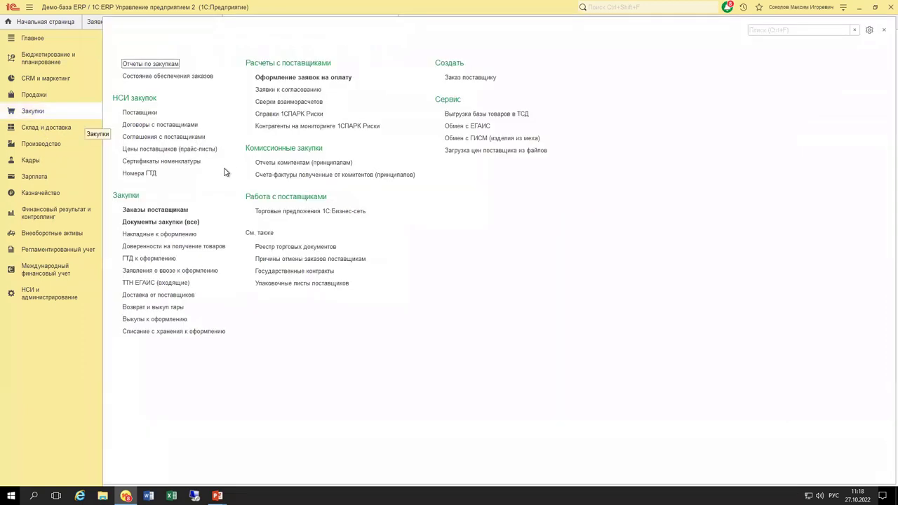
pyautogui.click(183, 222)
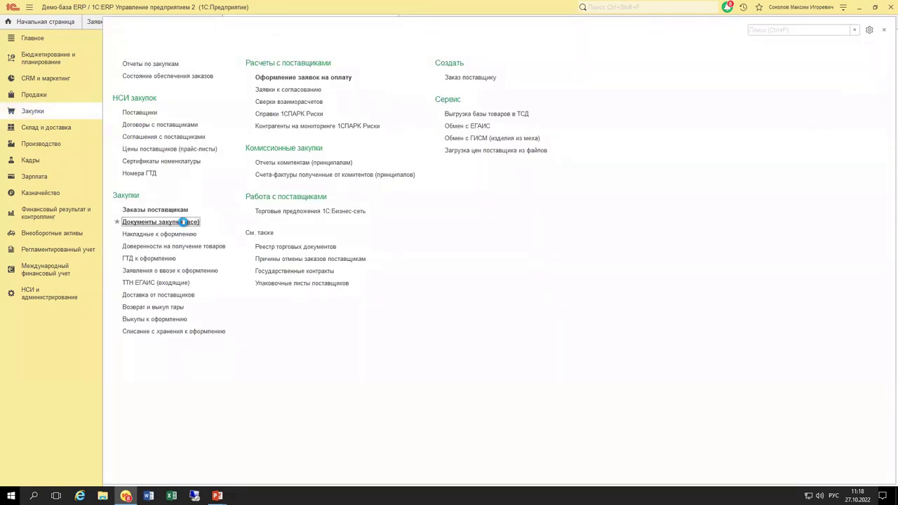
pyautogui.click(183, 222)
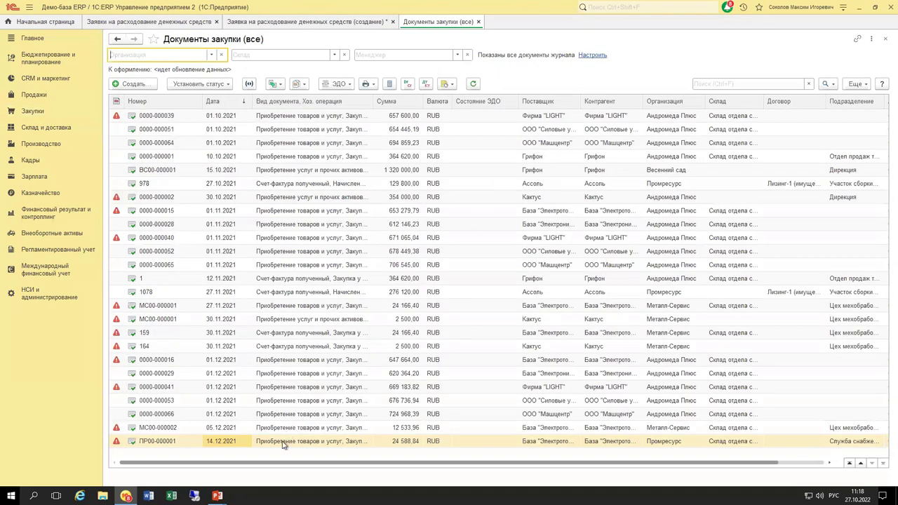
# Create an expense request from a purchase document, discard it, and return to the draft.
pyautogui.click(276, 85)
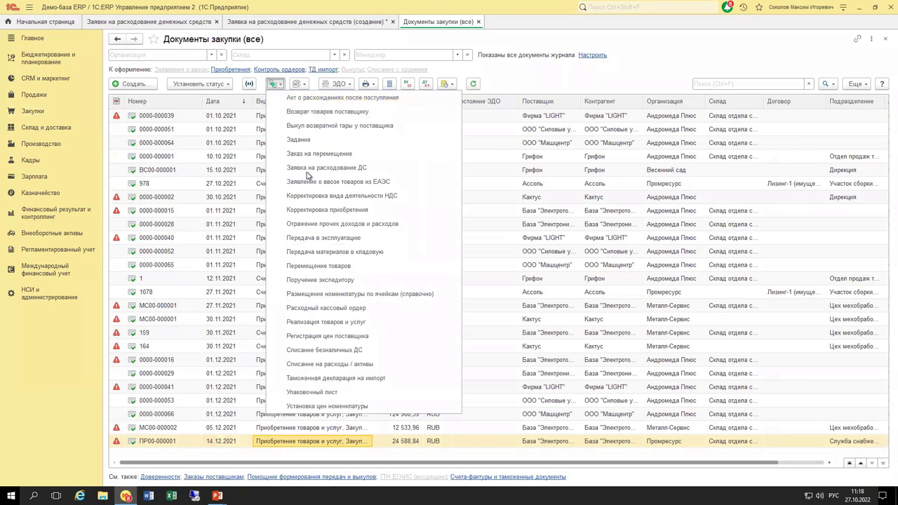
pyautogui.click(403, 170)
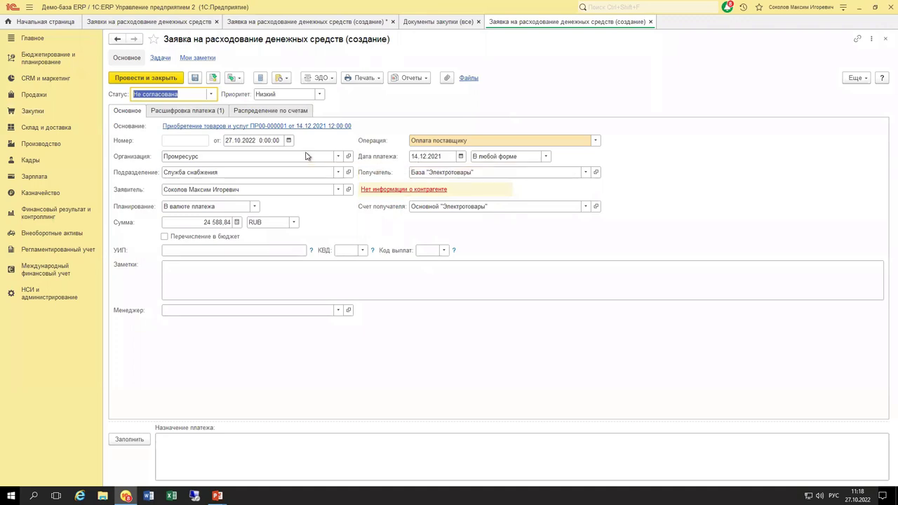
pyautogui.press('Escape')
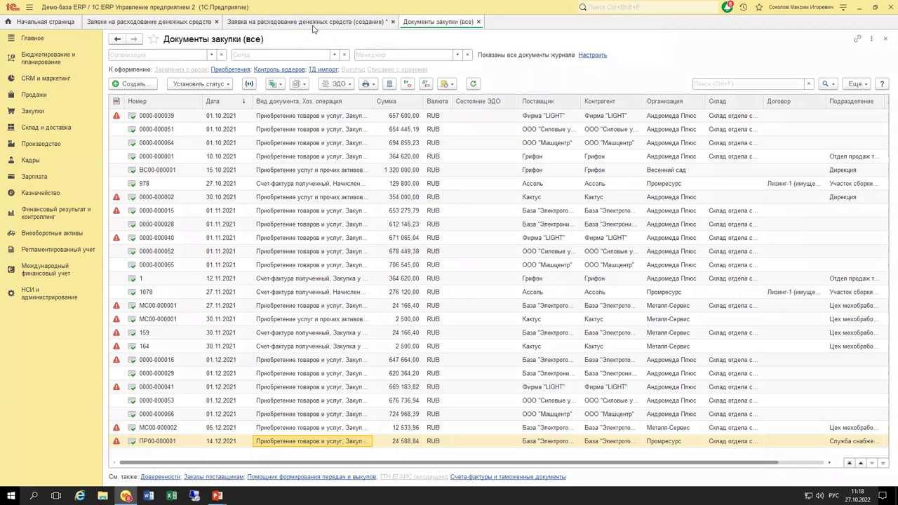
pyautogui.click(273, 22)
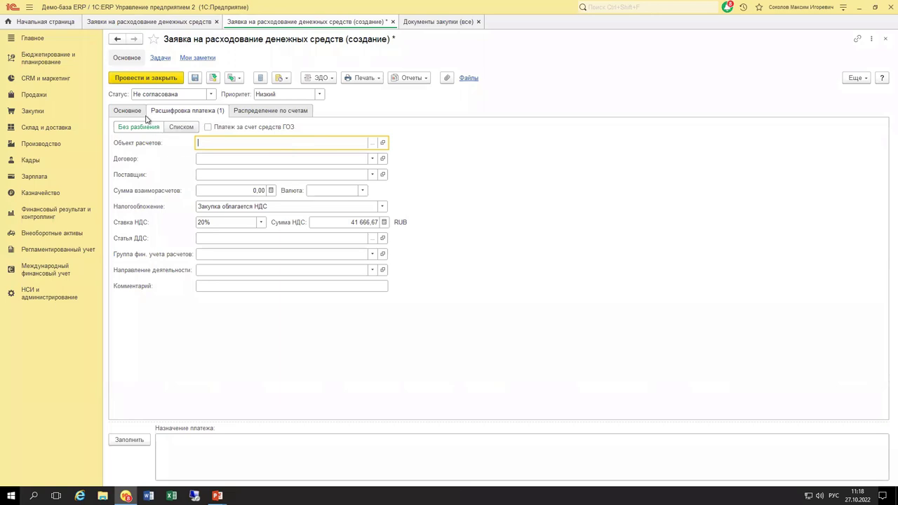
# Show all Договоры с контрагентами from the breakdown's Договор field, listing RUB contract 11.
pyautogui.click(139, 114)
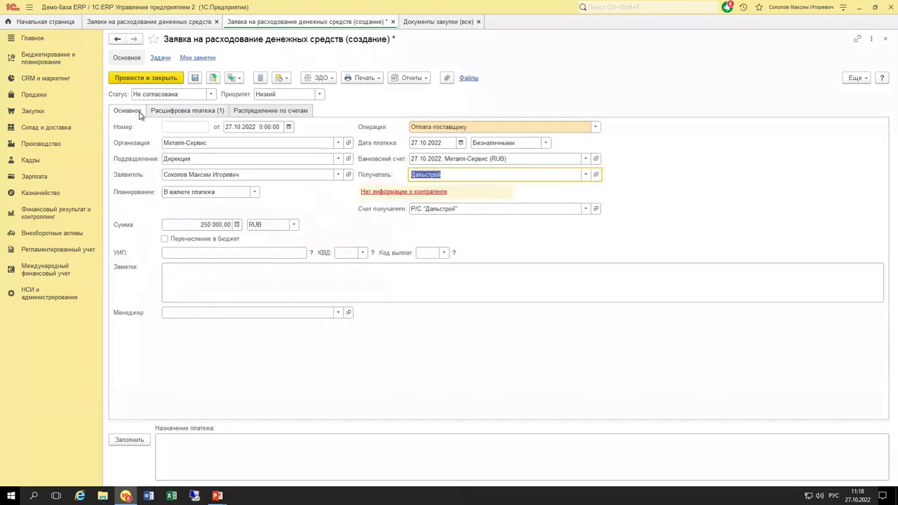
pyautogui.click(162, 115)
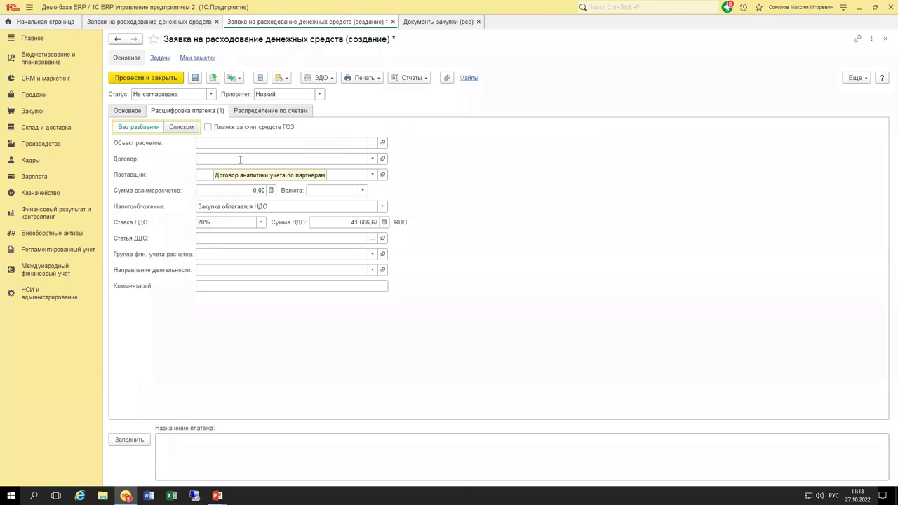
pyautogui.click(372, 160)
pyautogui.click(256, 187)
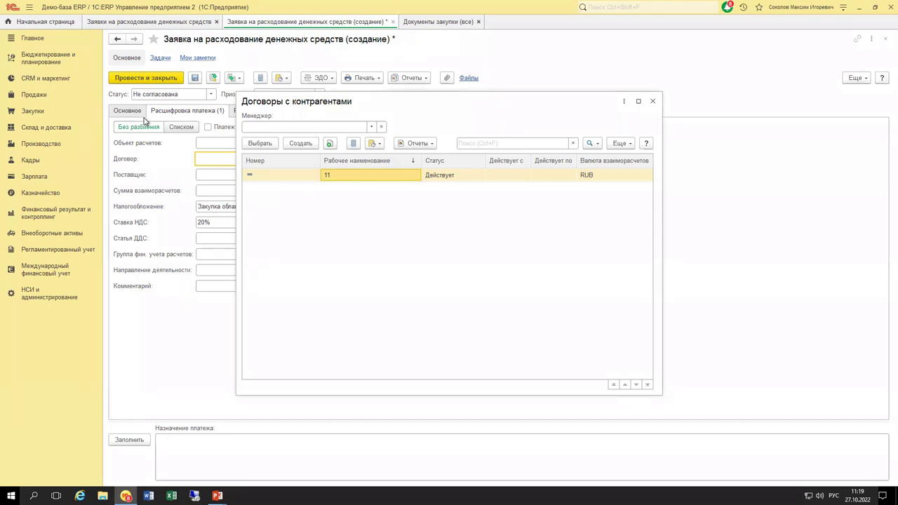
# Copy contract 11 into a new contract named Оплата поставщику.
pyautogui.click(330, 144)
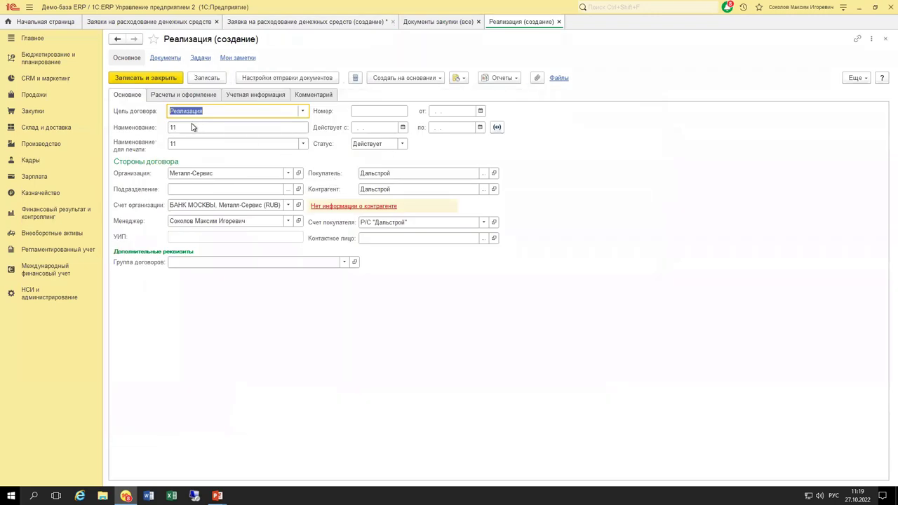
pyautogui.click(192, 126)
pyautogui.write('Оплата поставщику')
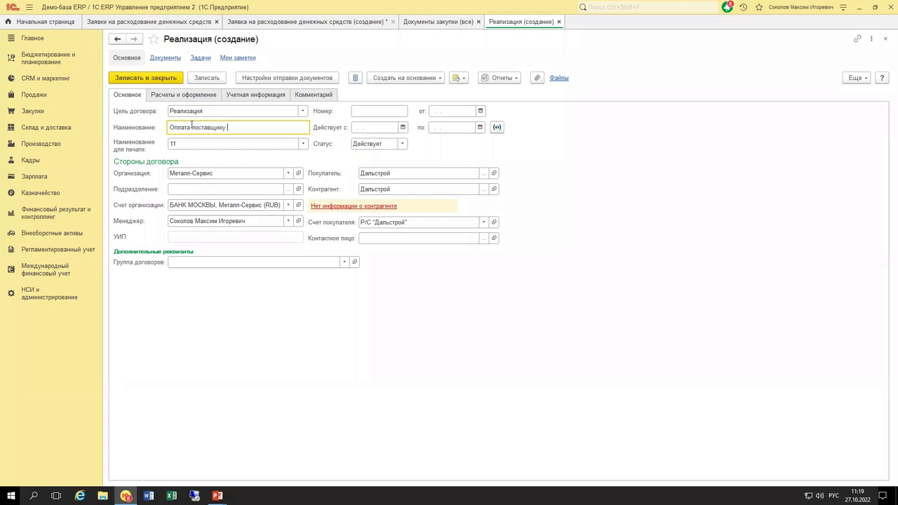
pyautogui.press('Tab')
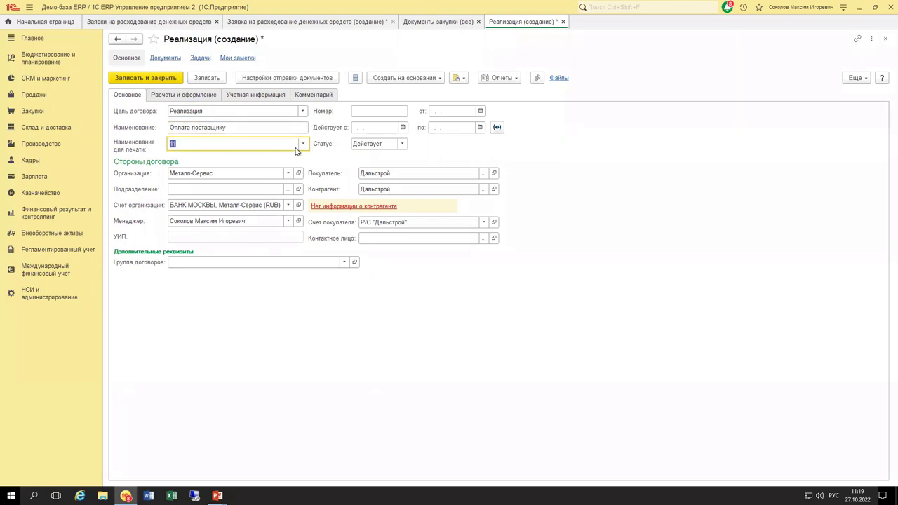
pyautogui.click(255, 129)
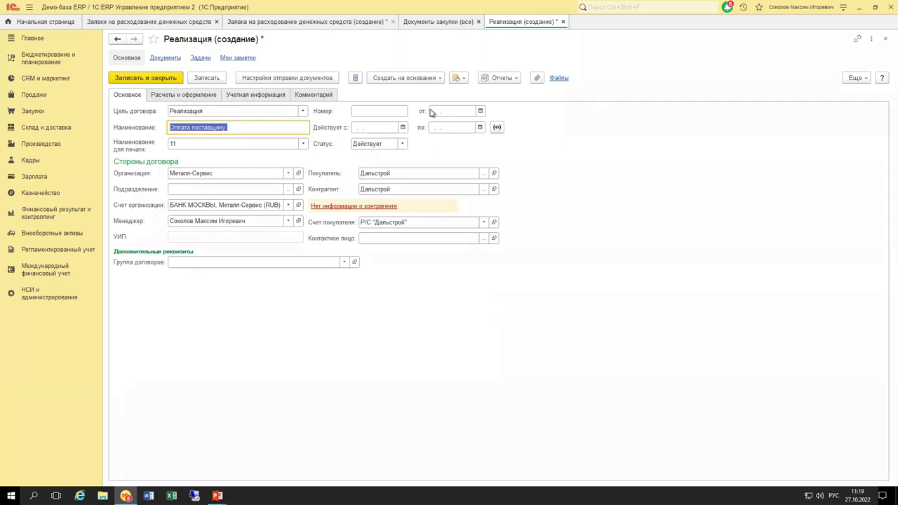
# Keep RUB as the contract currency, save the contract, and select it for the request.
pyautogui.click(192, 98)
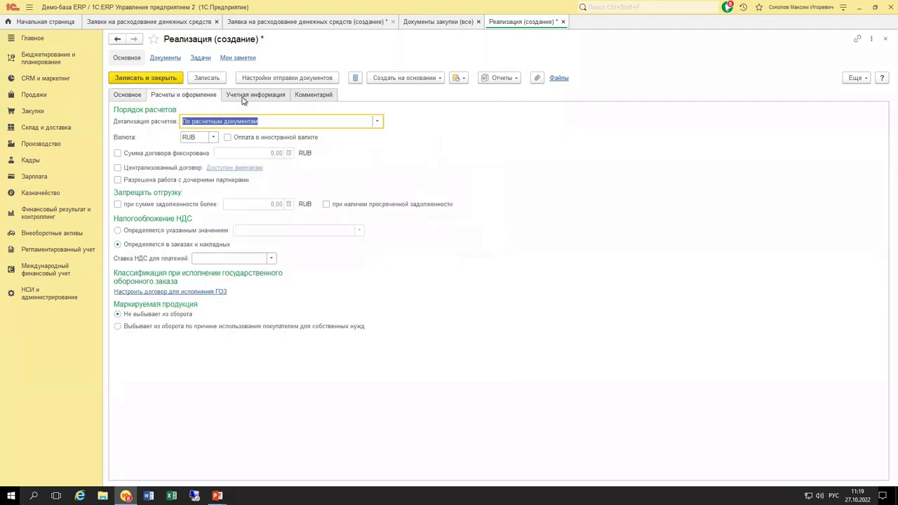
pyautogui.click(214, 138)
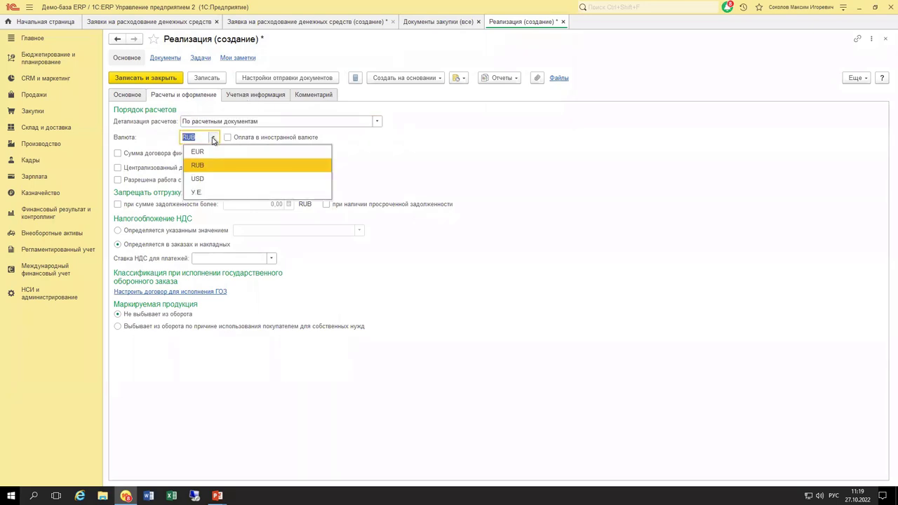
pyautogui.click(213, 138)
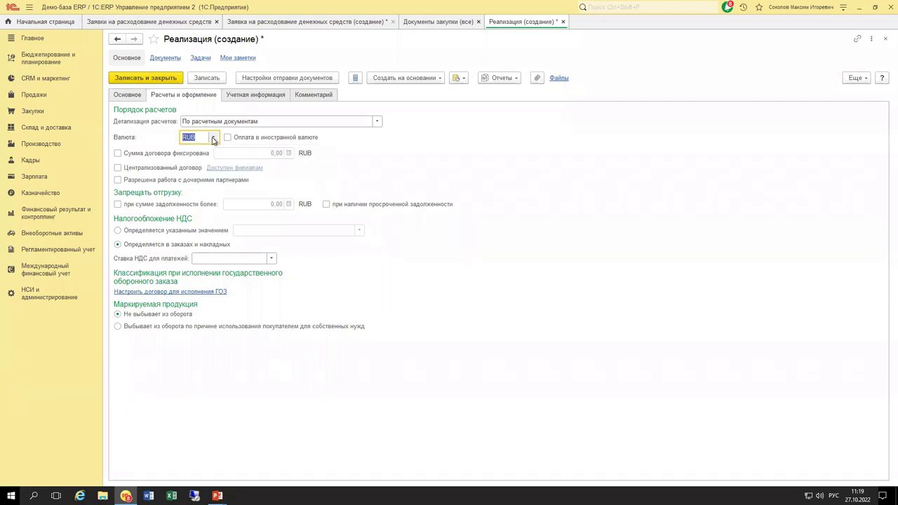
pyautogui.click(160, 78)
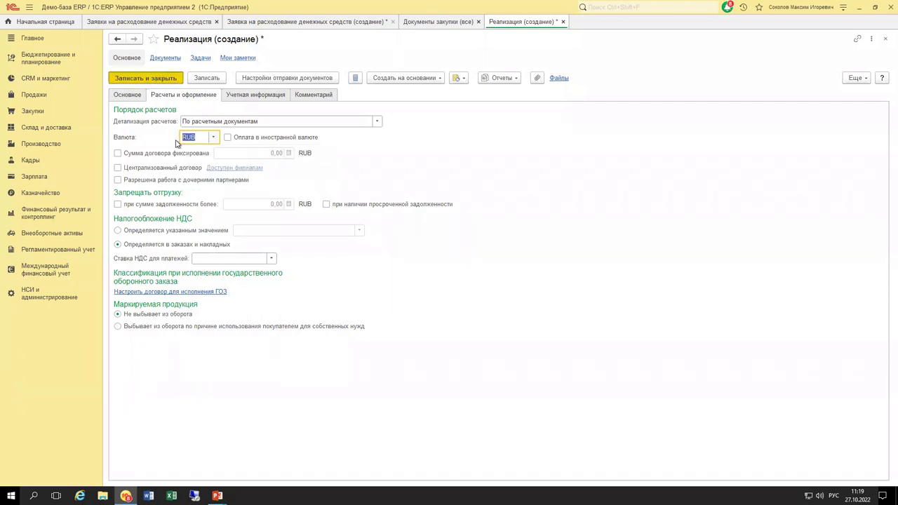
pyautogui.doubleClick(370, 188)
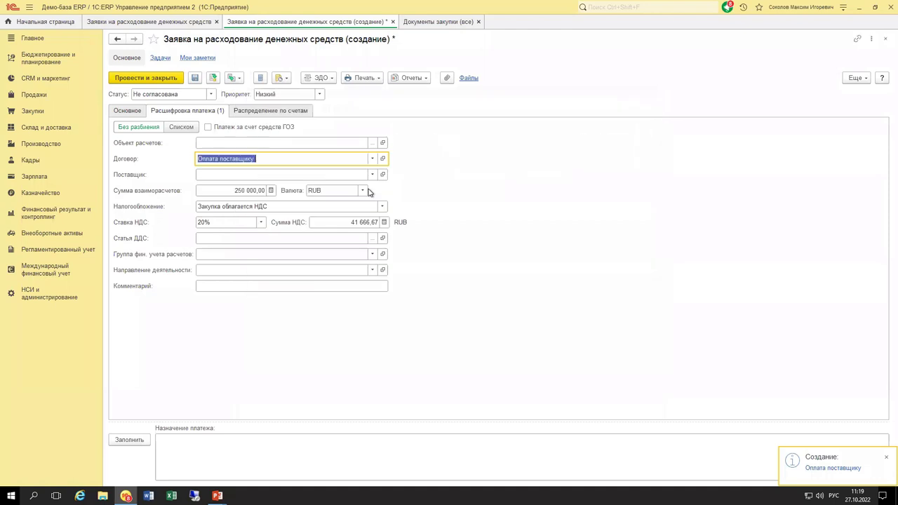
# Pick supplier Грифон and confirm the 20% VAT rate (41 666,67 RUB) in the breakdown.
pyautogui.click(246, 174)
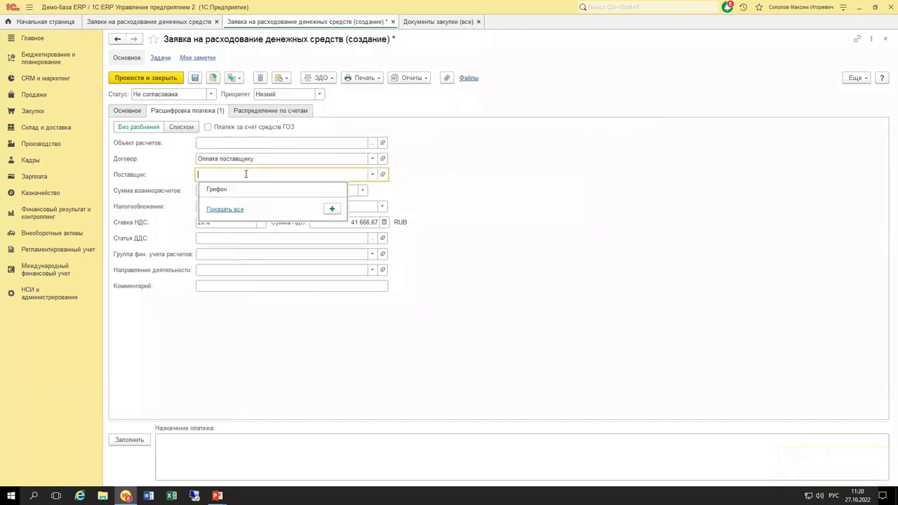
pyautogui.click(222, 188)
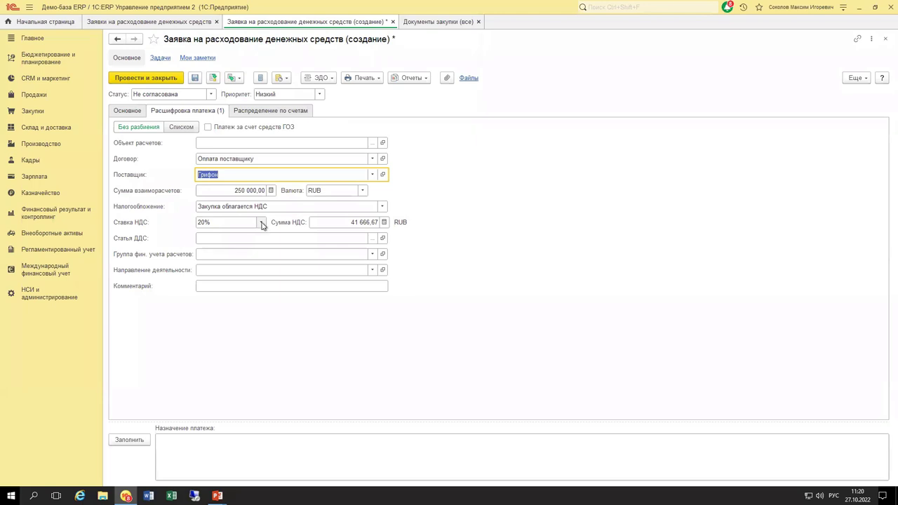
pyautogui.click(261, 222)
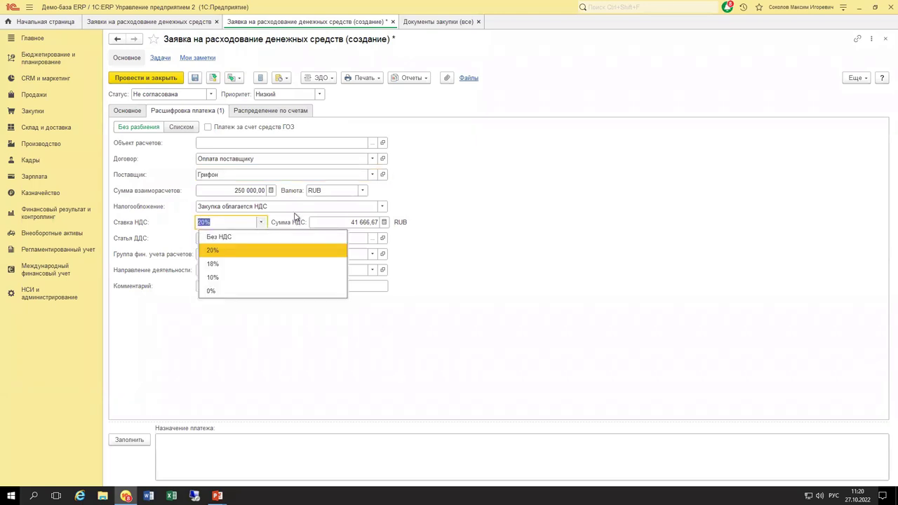
pyautogui.click(504, 199)
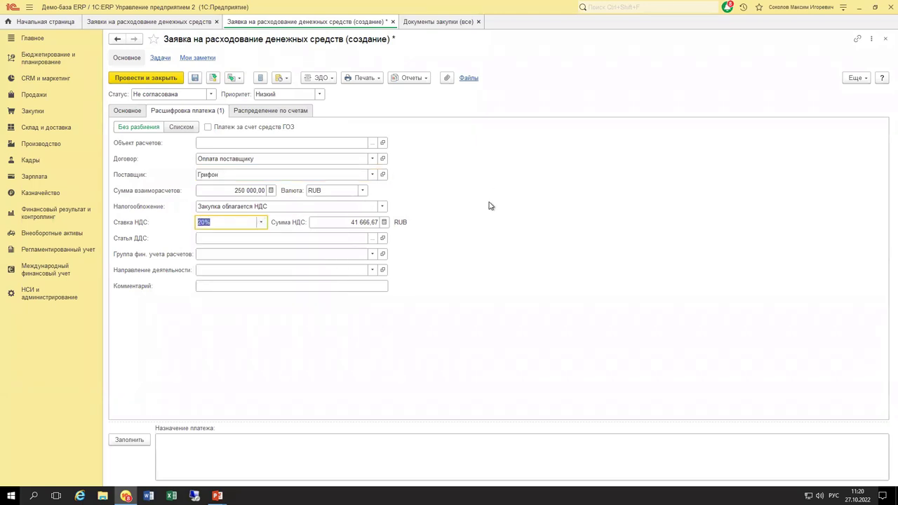
pyautogui.click(209, 239)
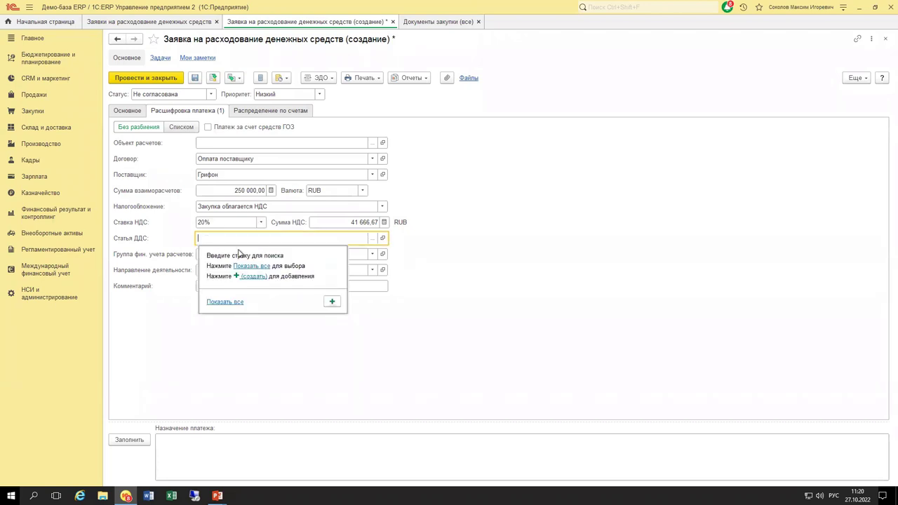
pyautogui.click(250, 266)
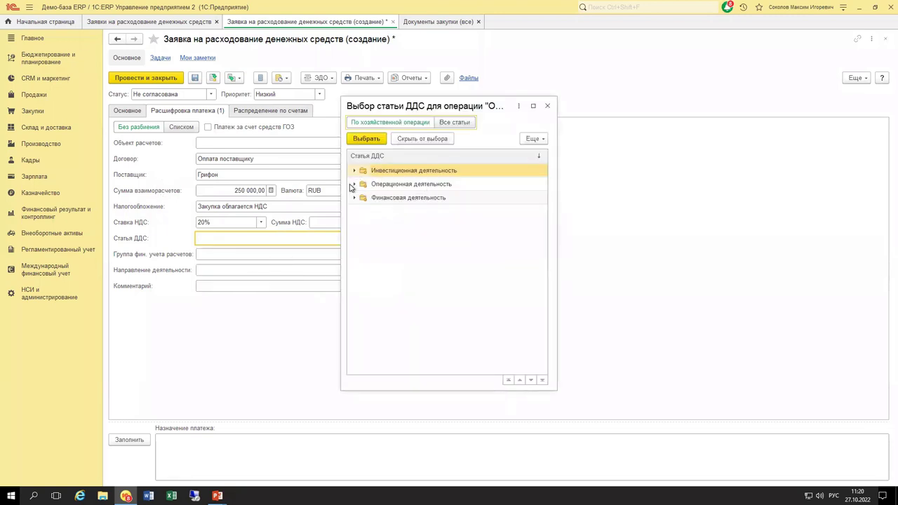
pyautogui.click(355, 185)
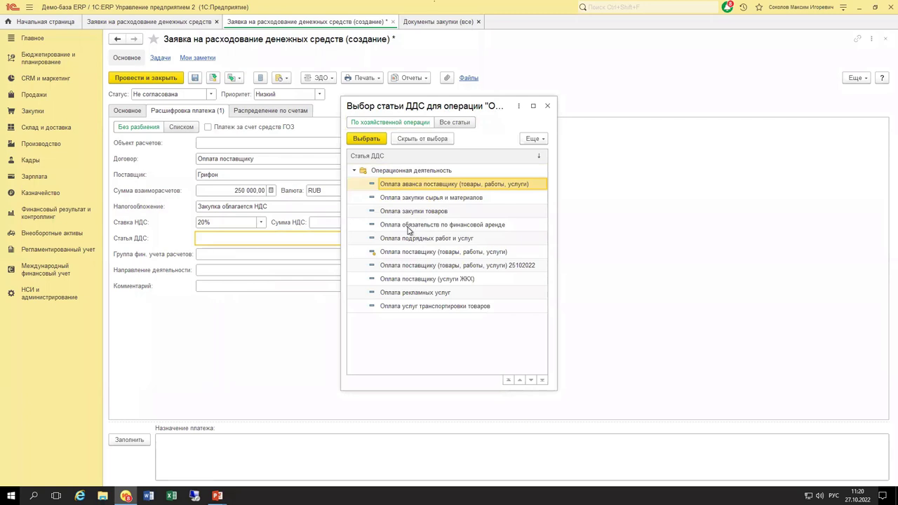
pyautogui.rightClick(404, 256)
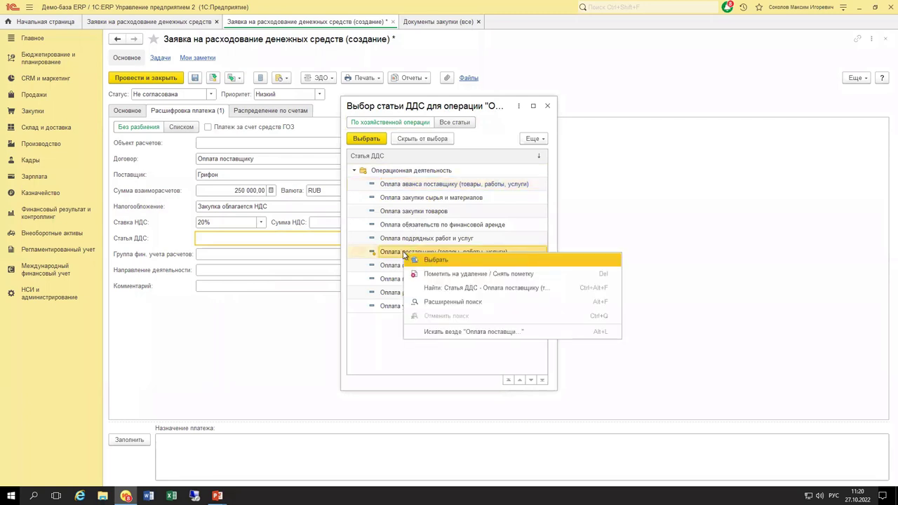
pyautogui.click(393, 257)
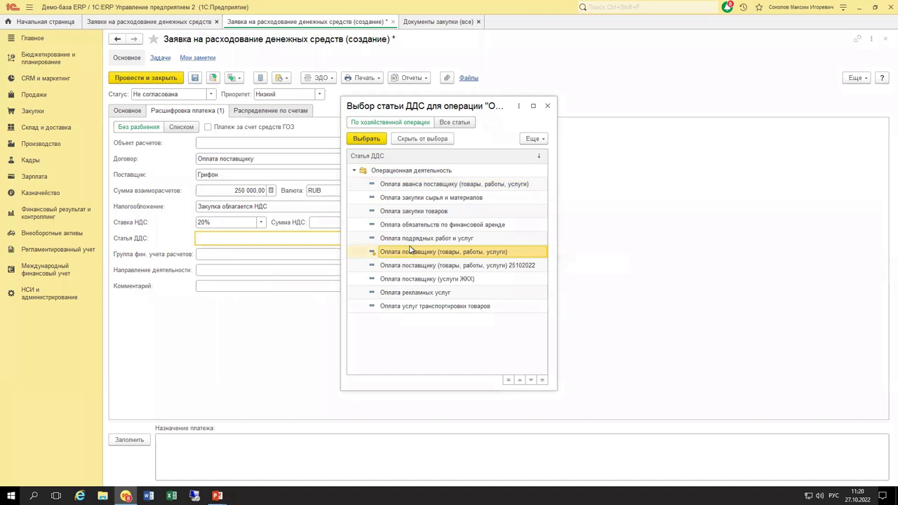
pyautogui.click(548, 106)
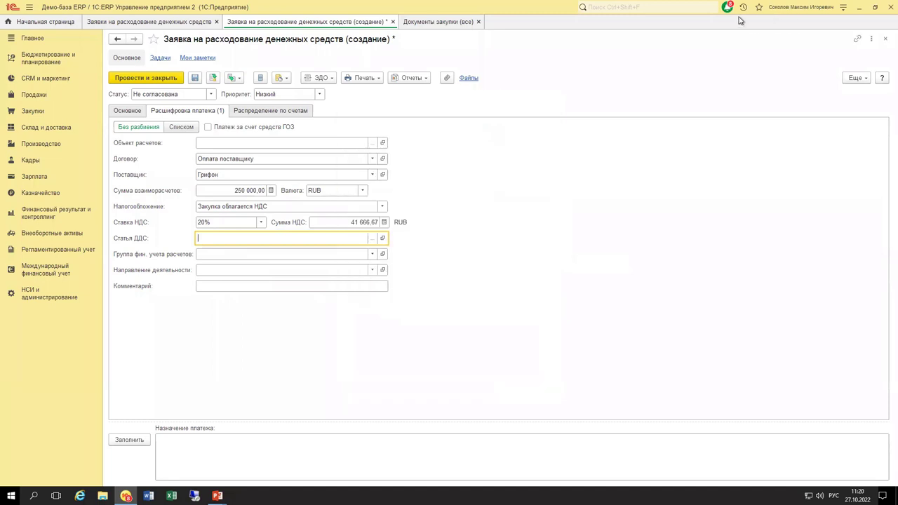
# Find the Статьи движения денежных средств catalogue and select Оплата поставщику (товары, работы, услуги) under Операционная деятельность.
pyautogui.hotkey('ctrl', 'shift', 'f')
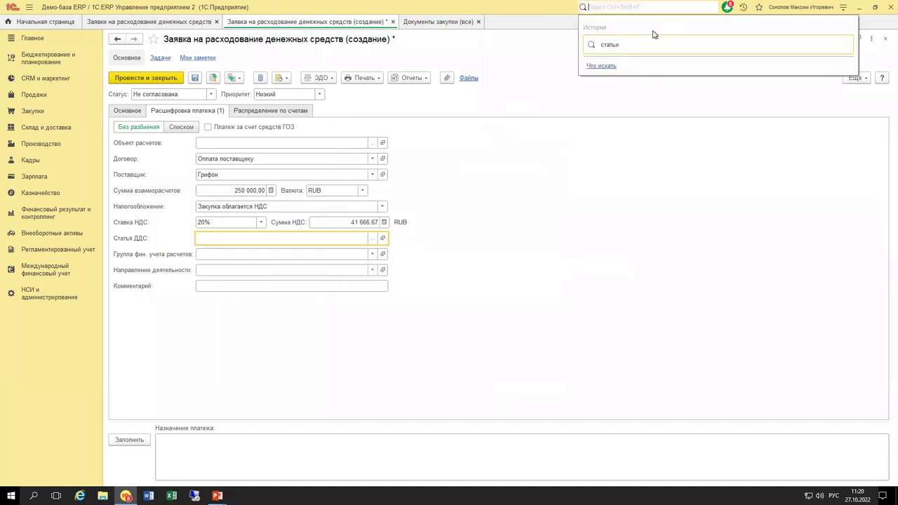
pyautogui.click(646, 45)
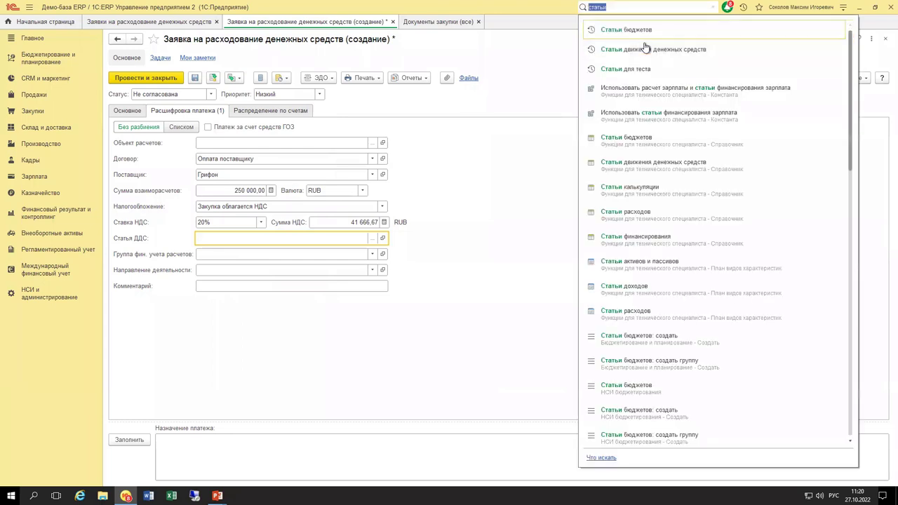
pyautogui.click(656, 53)
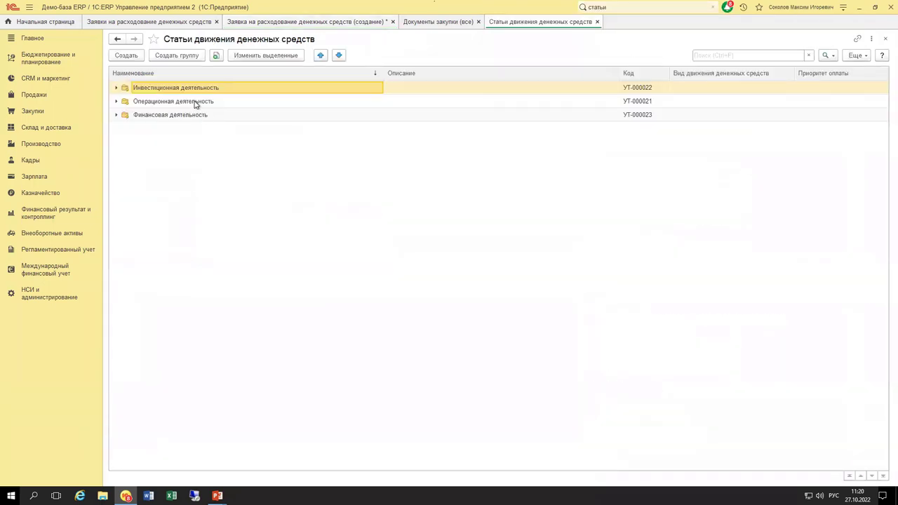
pyautogui.doubleClick(196, 101)
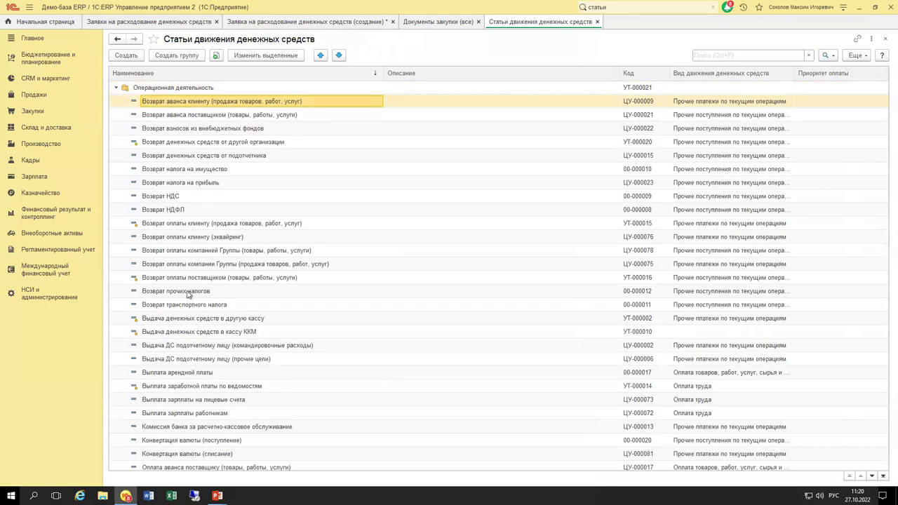
pyautogui.scroll(-6, 193, 309)
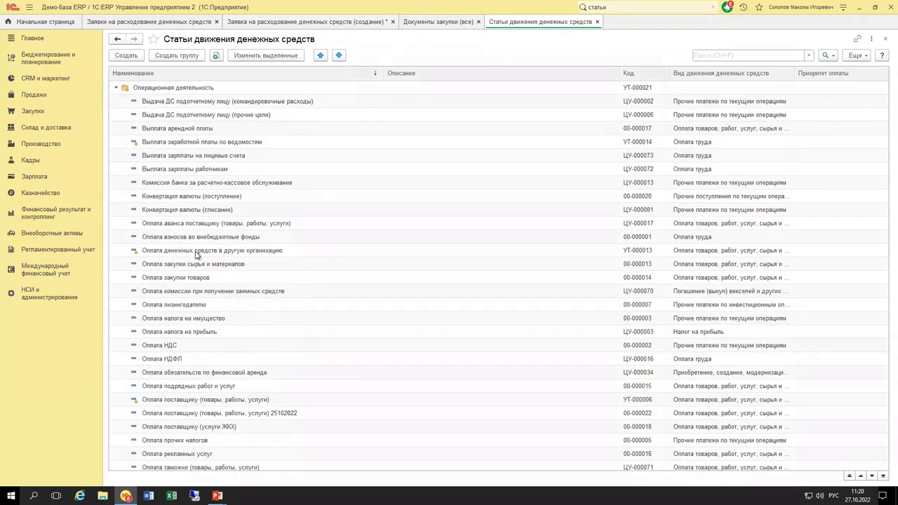
pyautogui.scroll(-2, 186, 341)
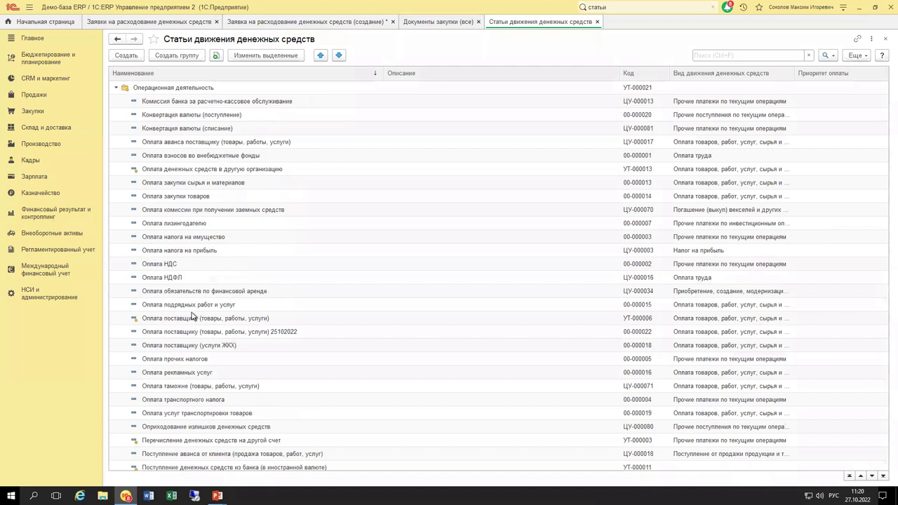
pyautogui.click(194, 319)
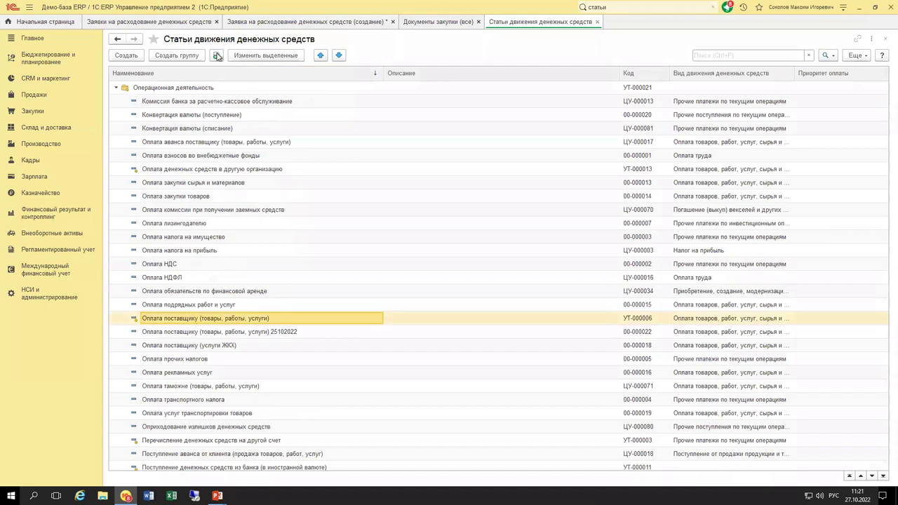
# Copy that item as Оплата поставщику (товары, работы, услуги) 27.10.2022 and save it.
pyautogui.click(216, 55)
pyautogui.click(480, 209)
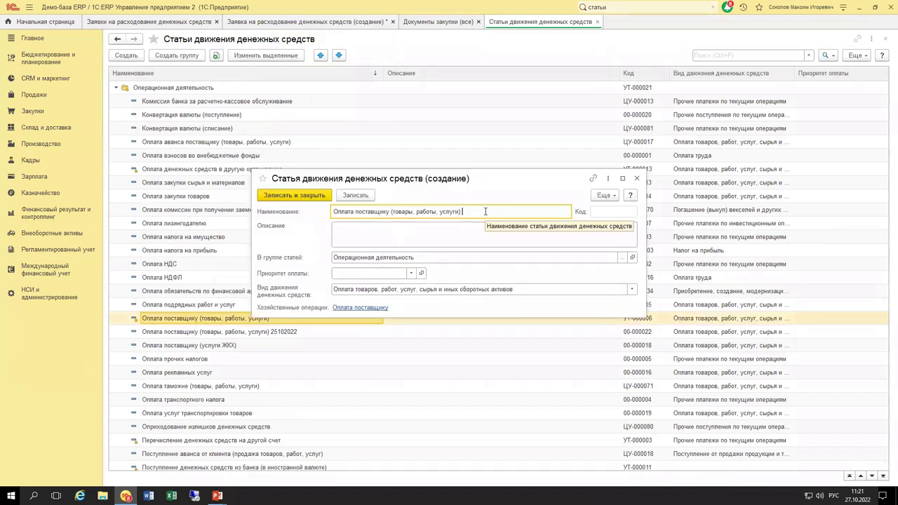
pyautogui.write('27.10.2022')
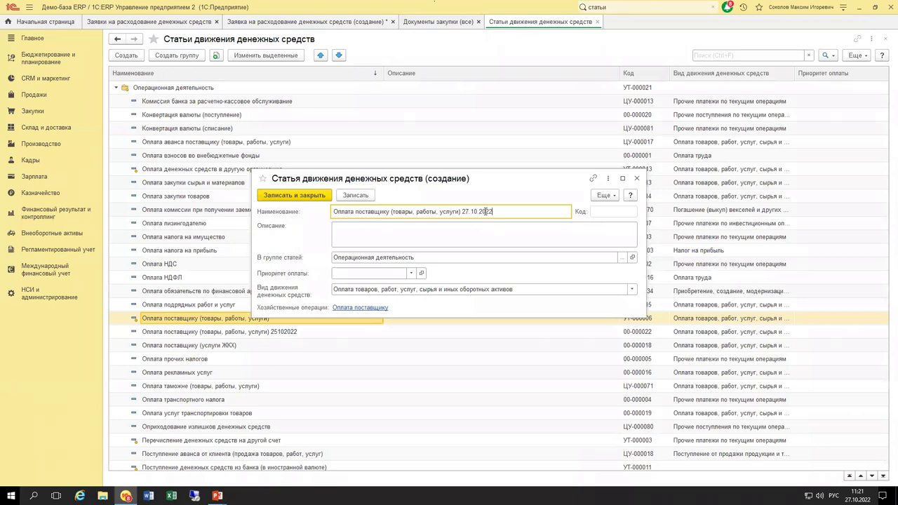
pyautogui.click(305, 197)
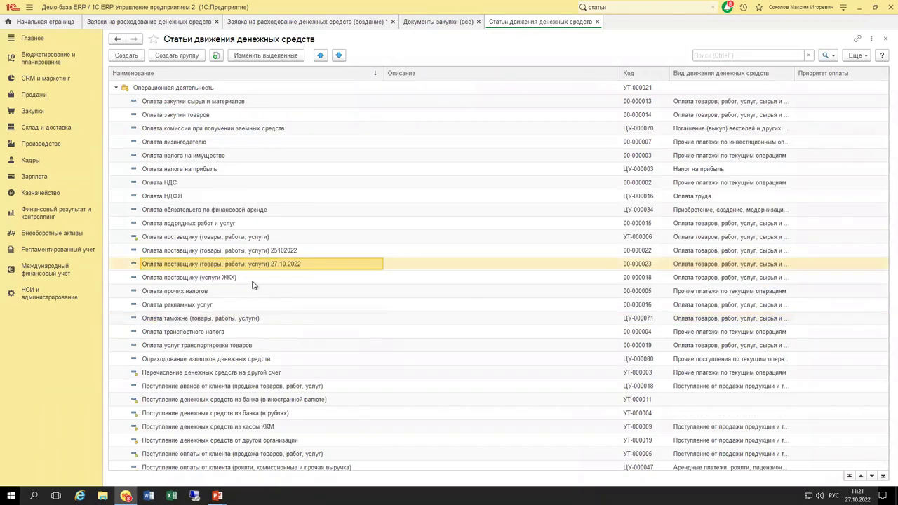
# Mark the old 25102022 cash-flow item for deletion.
pyautogui.click(281, 251)
pyautogui.press('Delete')
pyautogui.press('Return')
# Choose the new 27.10.2022 item from Операционная деятельность as the request's Статья ДДС.
pyautogui.click(597, 22)
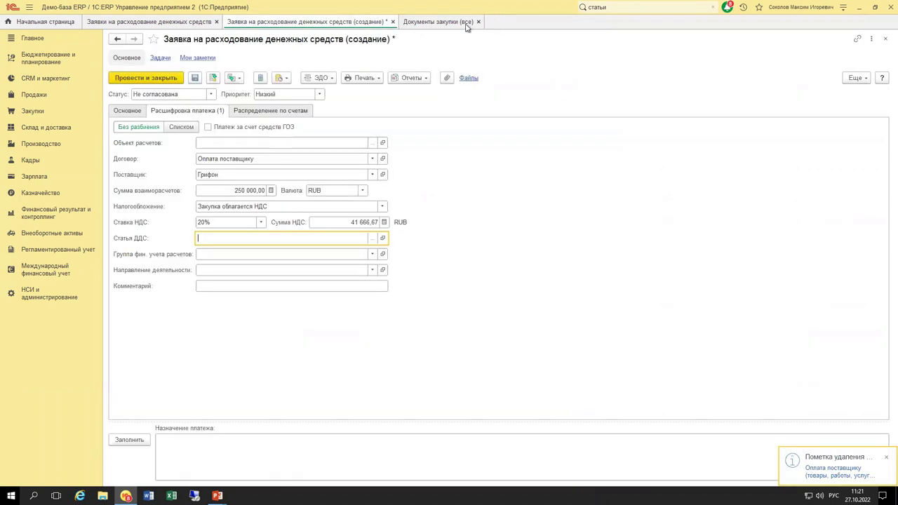
pyautogui.click(371, 241)
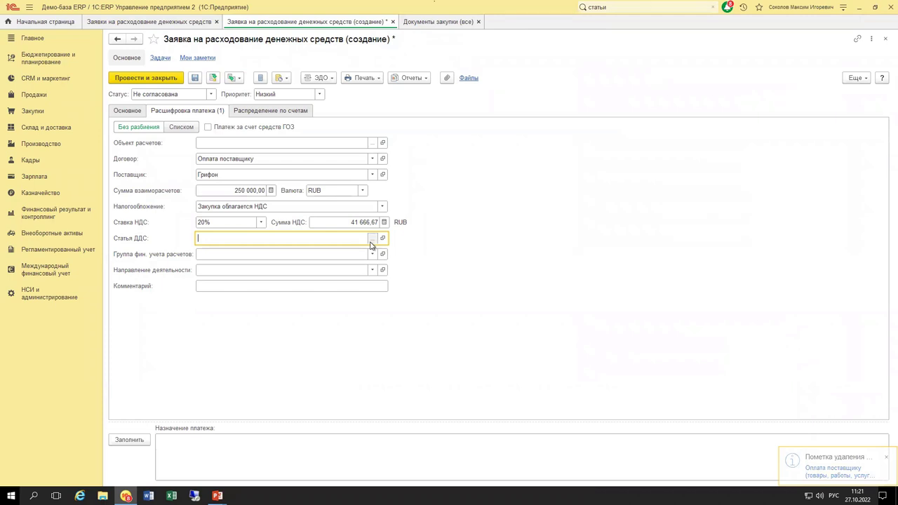
pyautogui.doubleClick(383, 183)
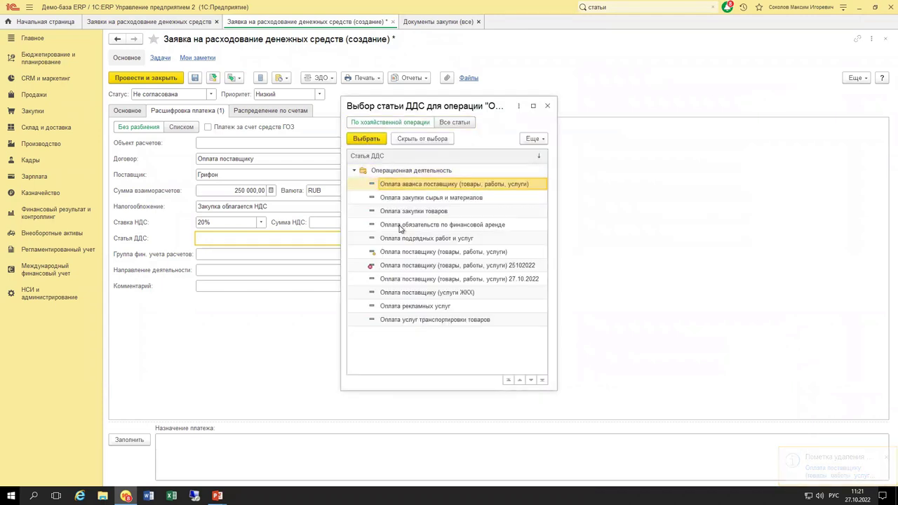
pyautogui.click(436, 279)
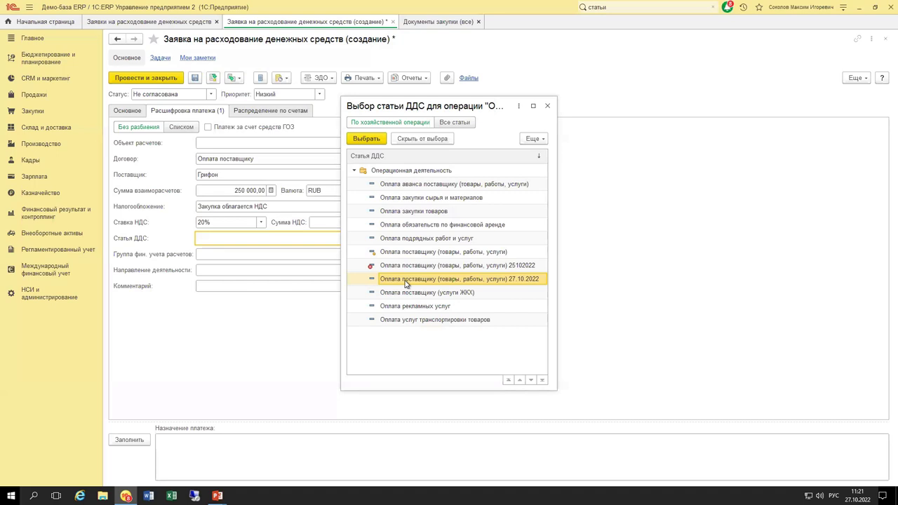
pyautogui.doubleClick(405, 279)
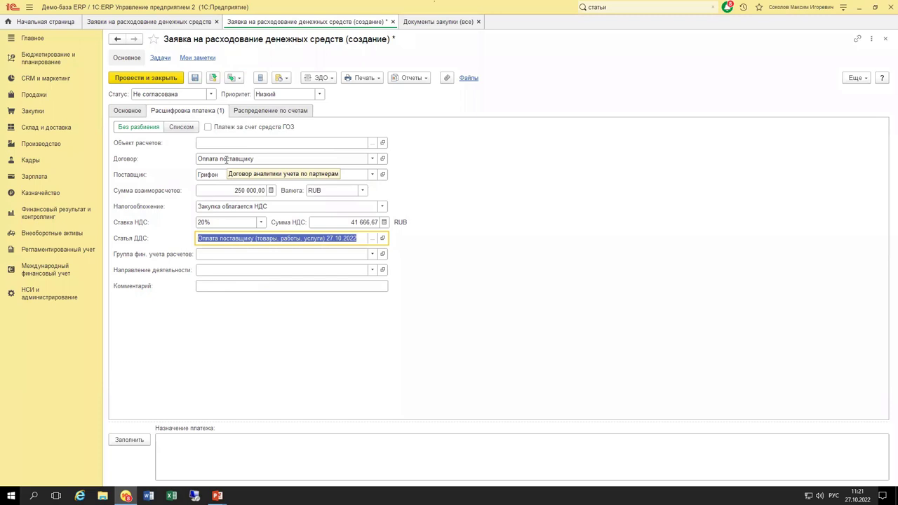
# Add a second breakdown line and inspect its supplier, amount and cash-flow item fields.
pyautogui.click(175, 131)
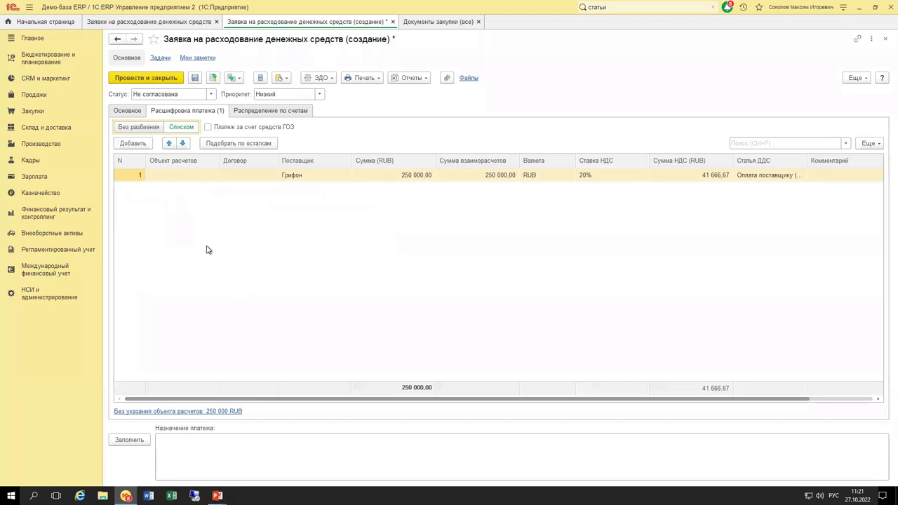
pyautogui.moveTo(314, 401); pyautogui.dragTo(293, 388)
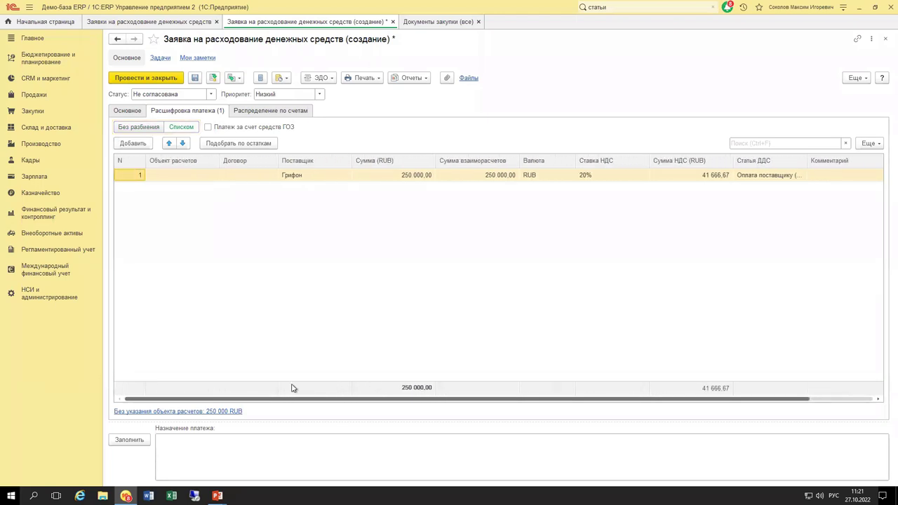
pyautogui.click(384, 179)
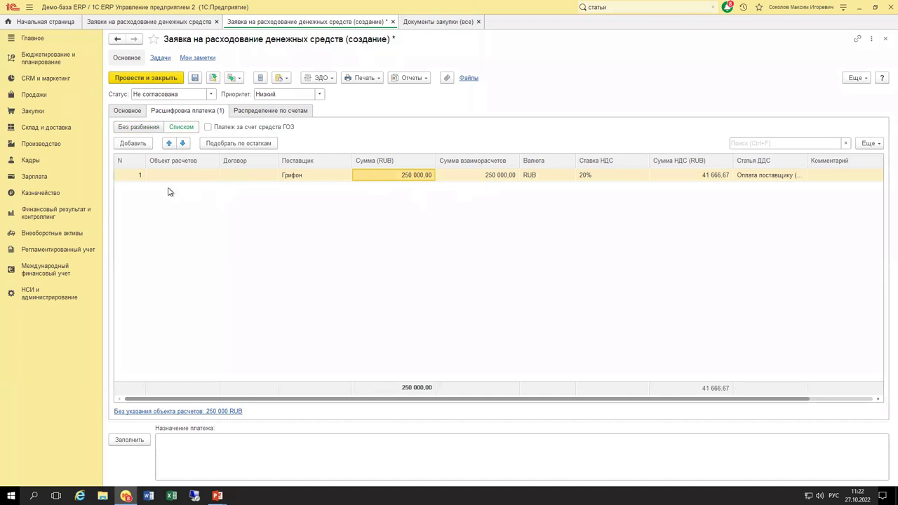
pyautogui.click(135, 143)
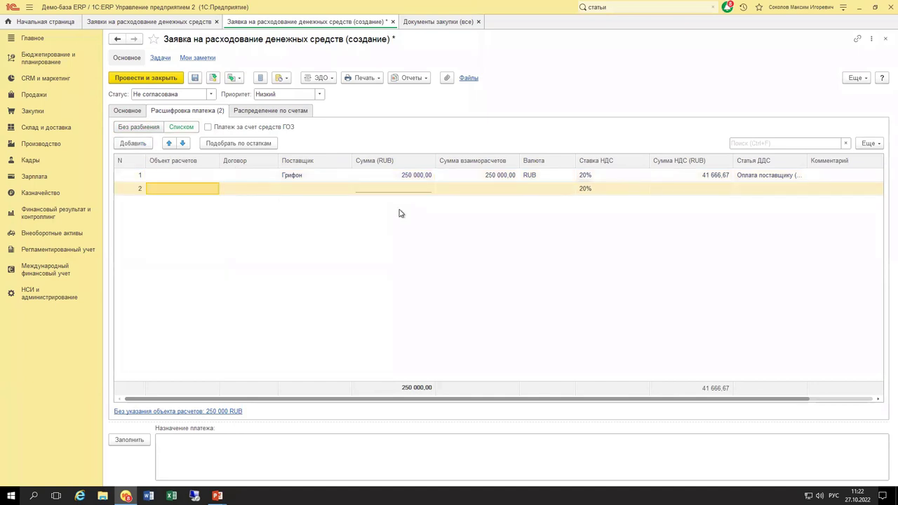
pyautogui.click(329, 190)
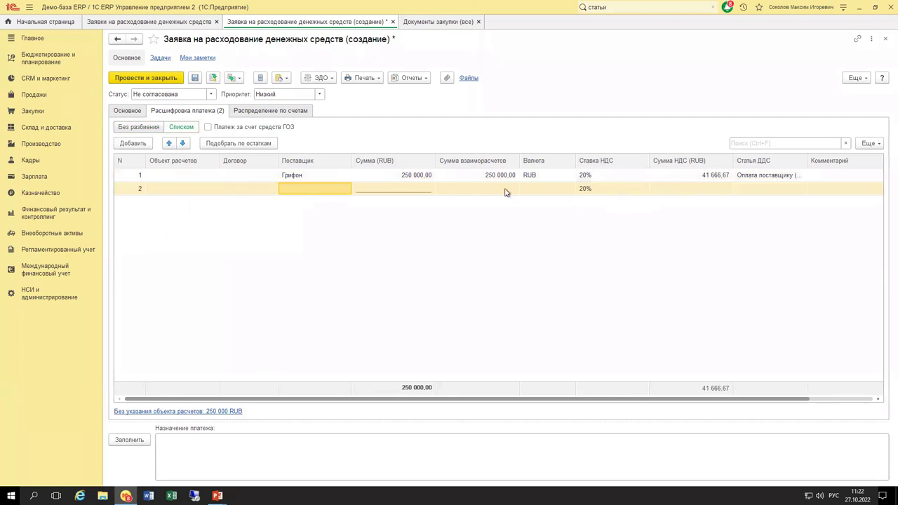
pyautogui.click(540, 189)
pyautogui.click(487, 190)
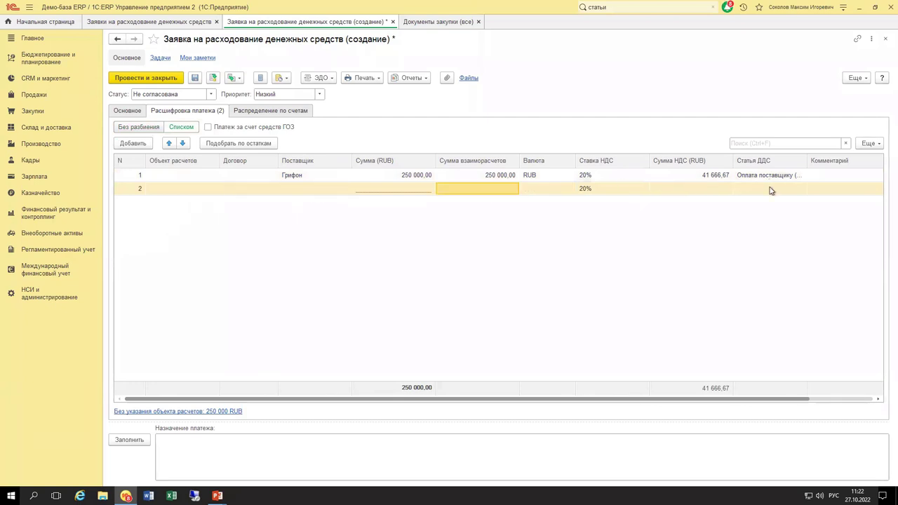
pyautogui.click(769, 191)
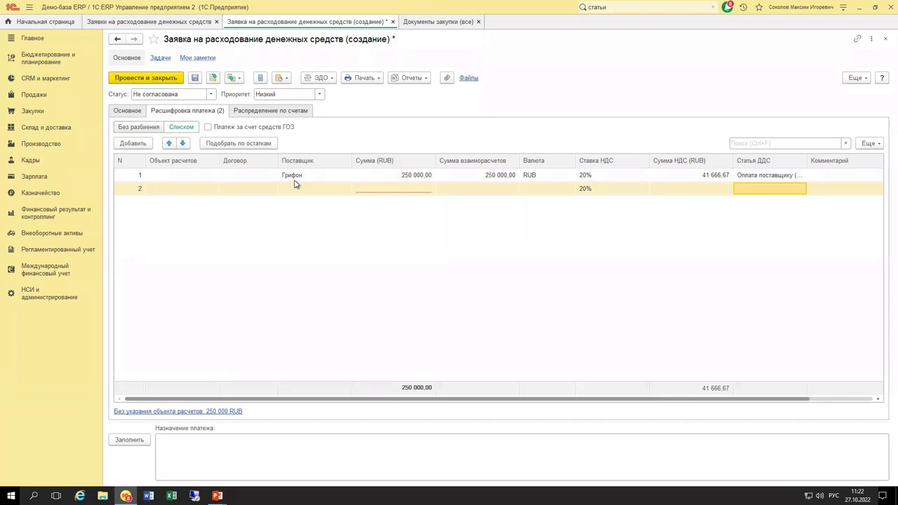
# Delete the second line and switch the breakdown to Без разбиения.
pyautogui.click(254, 191)
pyautogui.press('Delete')
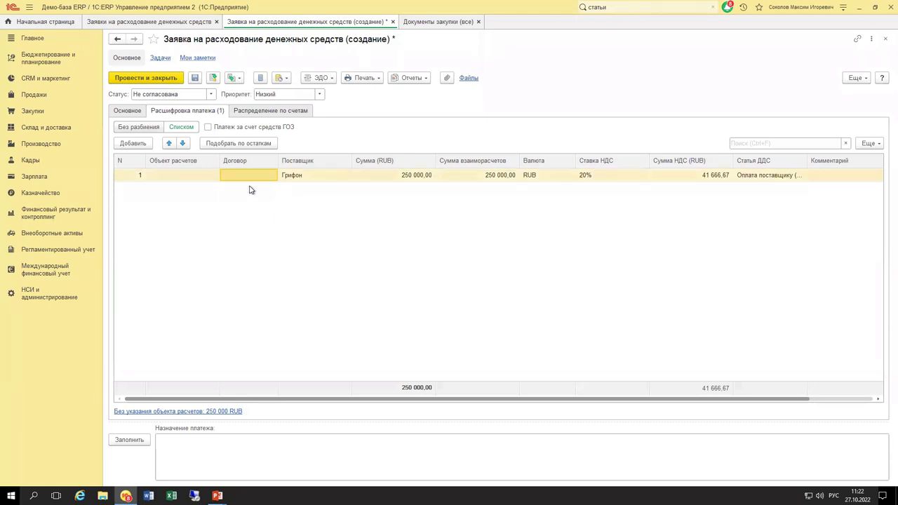
pyautogui.click(157, 130)
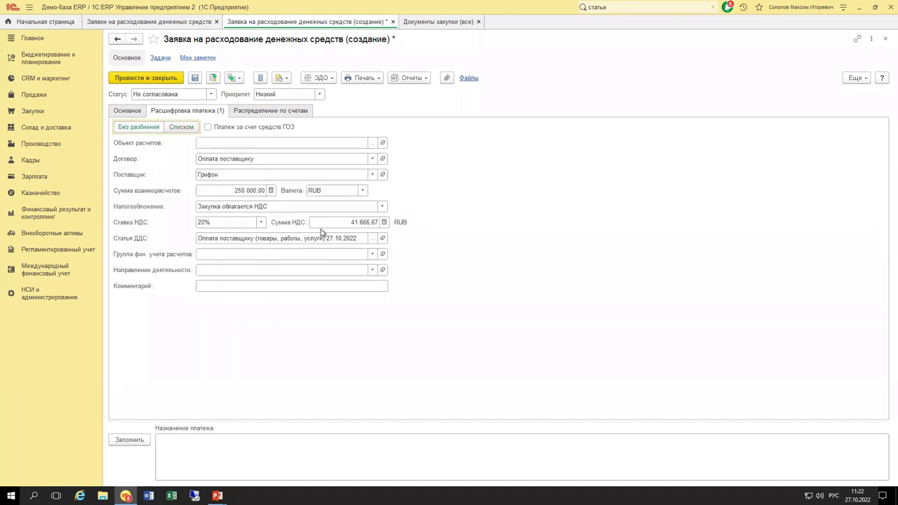
# Check the empty Распределение по счетам table, then go back to the Основное tab.
pyautogui.click(245, 114)
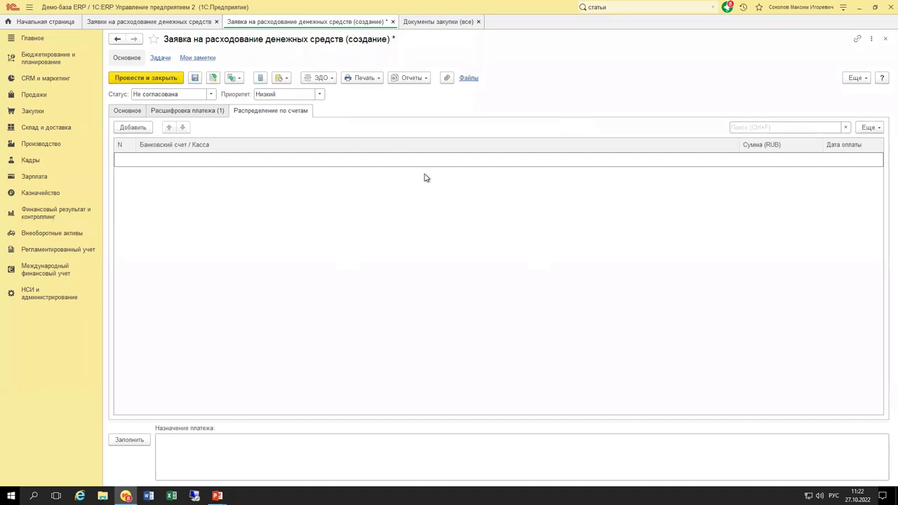
pyautogui.click(130, 111)
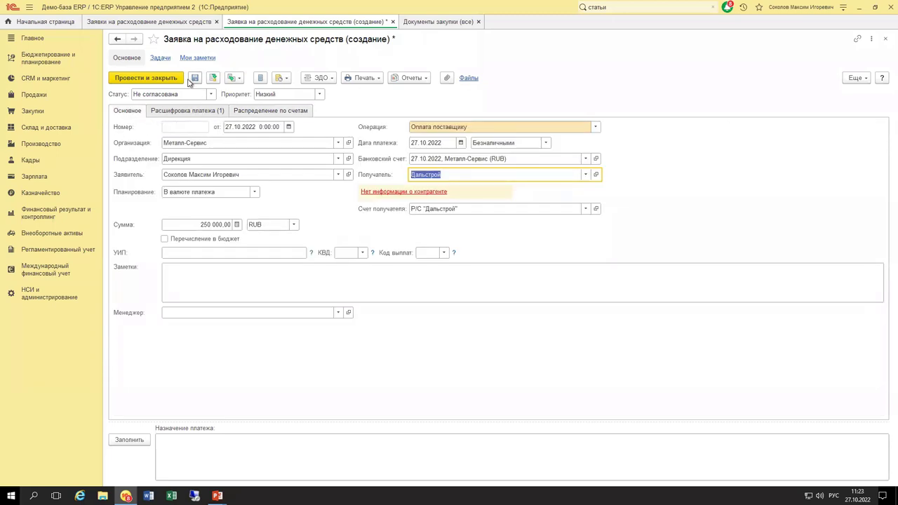
# Post the request so it is numbered МС00-000018, then close it to the list.
pyautogui.click(238, 79)
pyautogui.click(214, 79)
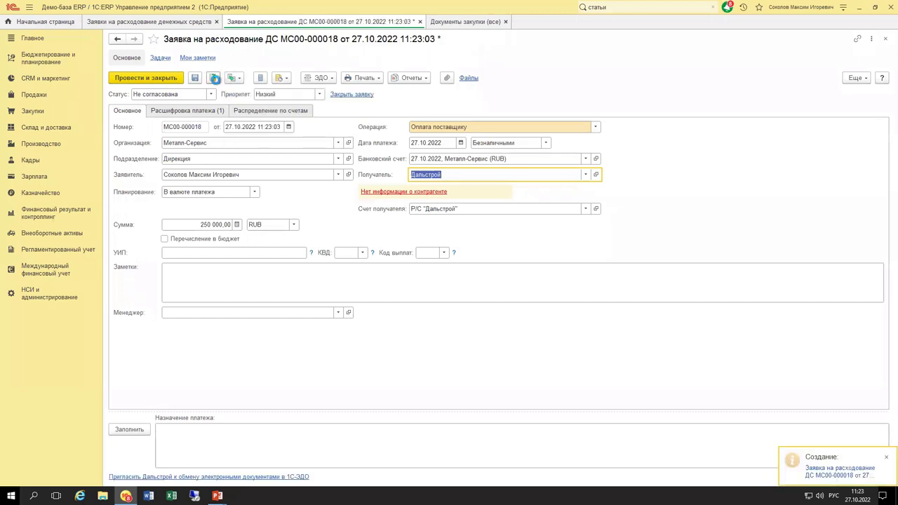
pyautogui.click(214, 79)
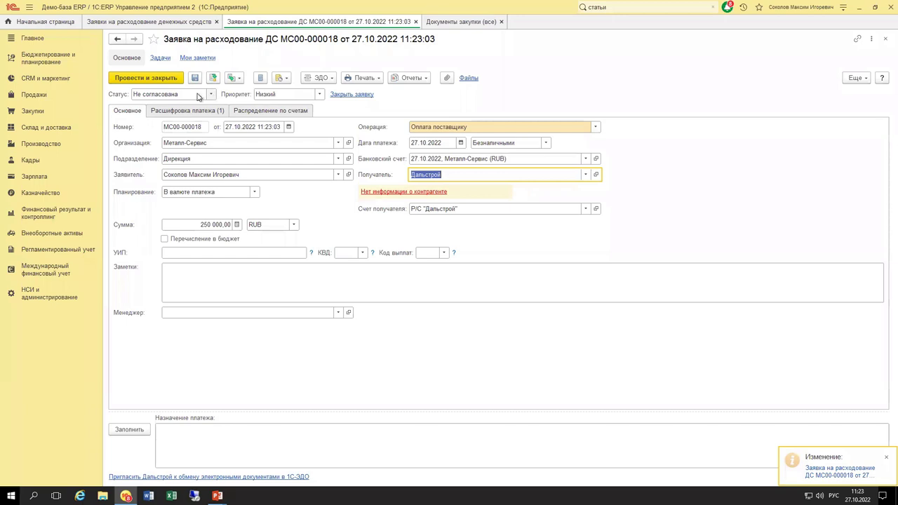
pyautogui.press('Escape')
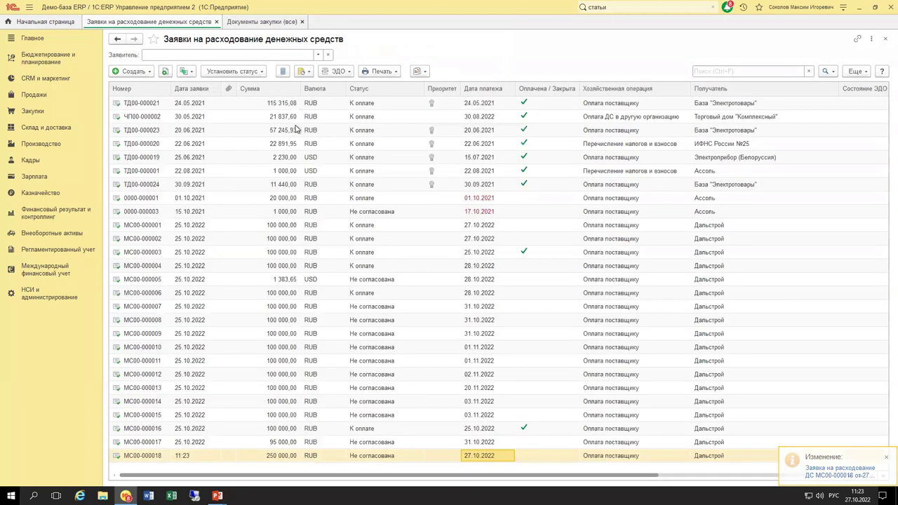
# Copy МС00-000018 into two posted requests dated 27.10.2022 and 28.10.2022.
pyautogui.click(166, 72)
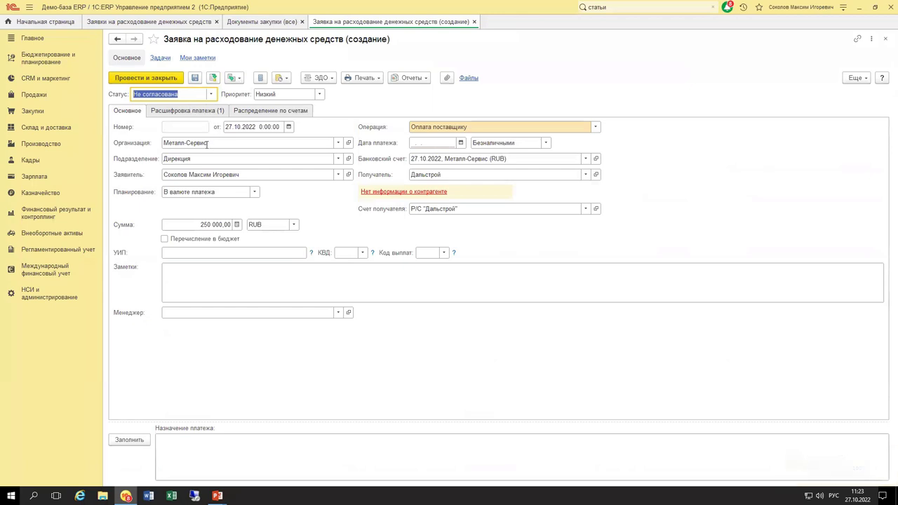
pyautogui.click(445, 143)
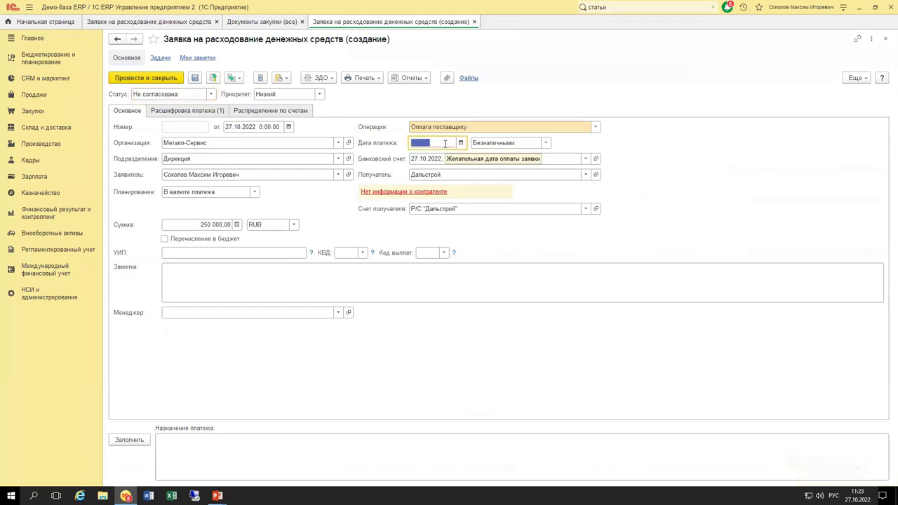
pyautogui.write('27')
pyautogui.press('Tab')
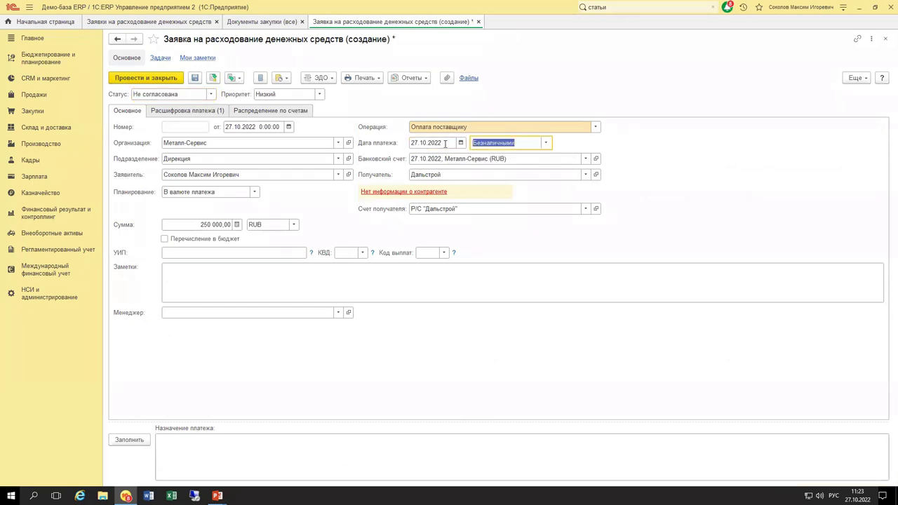
pyautogui.click(190, 110)
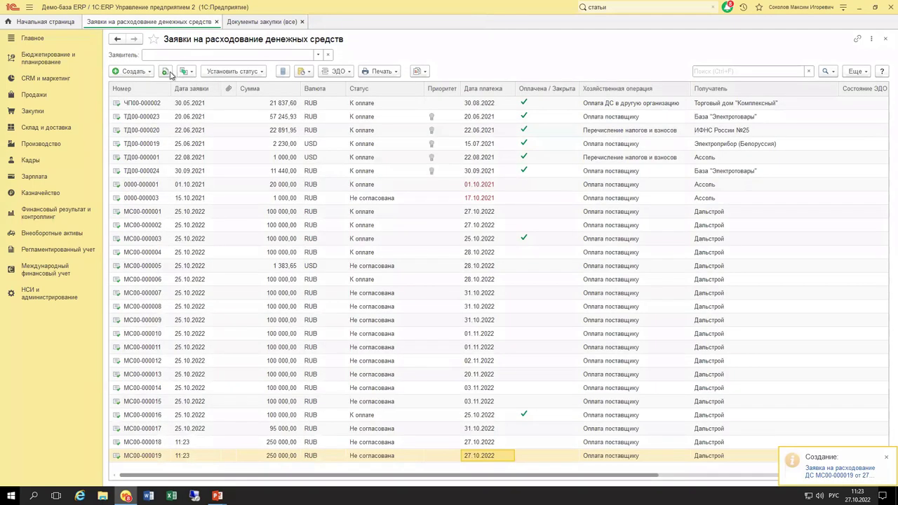
pyautogui.press('F9')
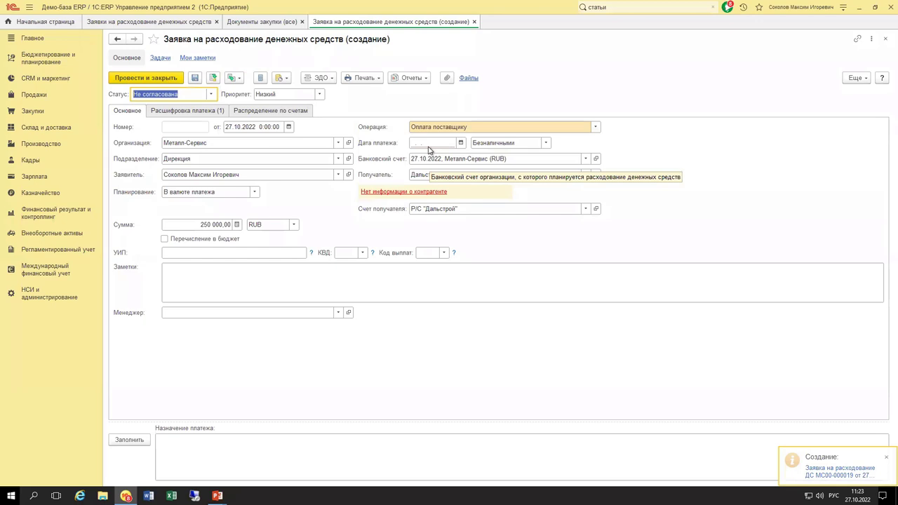
pyautogui.click(428, 144)
pyautogui.write('28')
pyautogui.press('Tab')
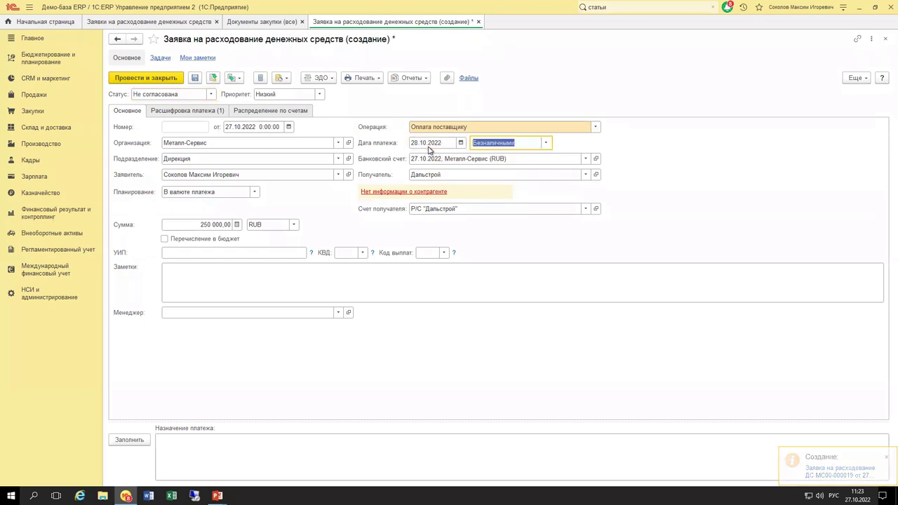
pyautogui.hotkey('ctrl', 'Return')
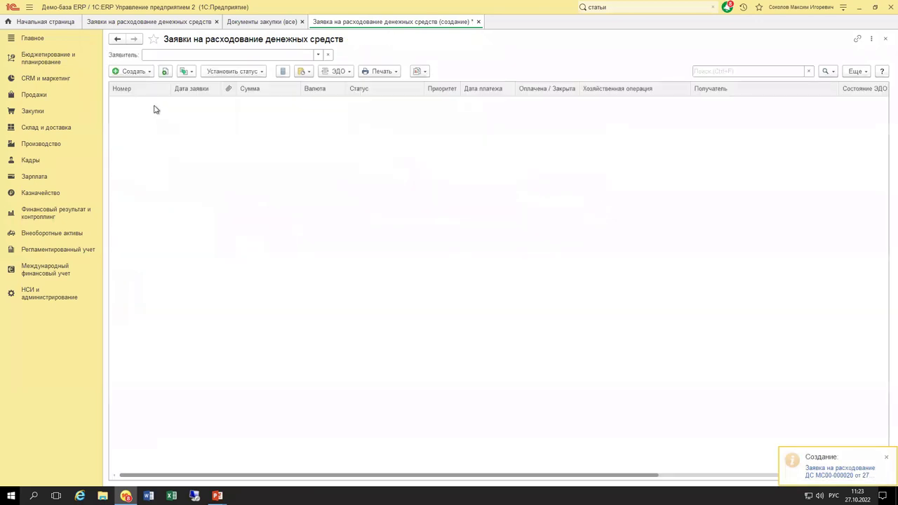
# Post two more copied requests, both dated 28.10.2022.
pyautogui.press('F9')
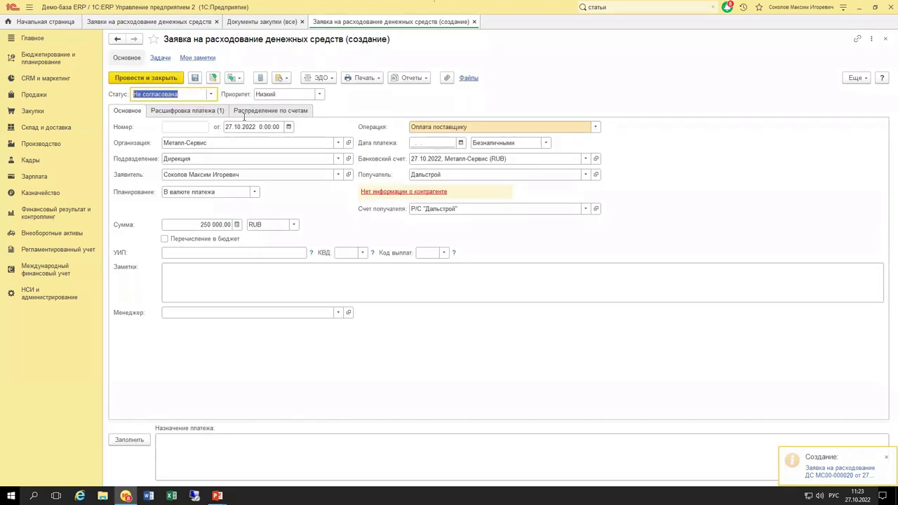
pyautogui.click(445, 145)
pyautogui.write('28')
pyautogui.press('Tab')
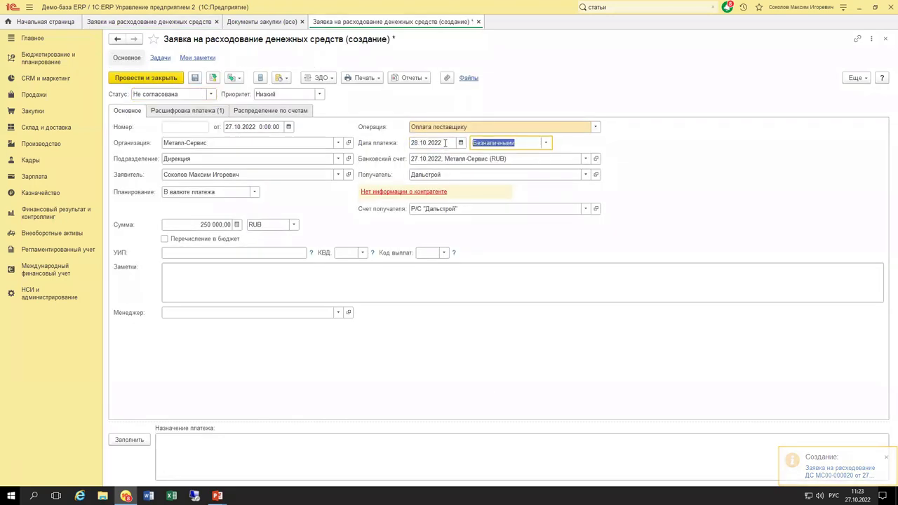
pyautogui.click(175, 78)
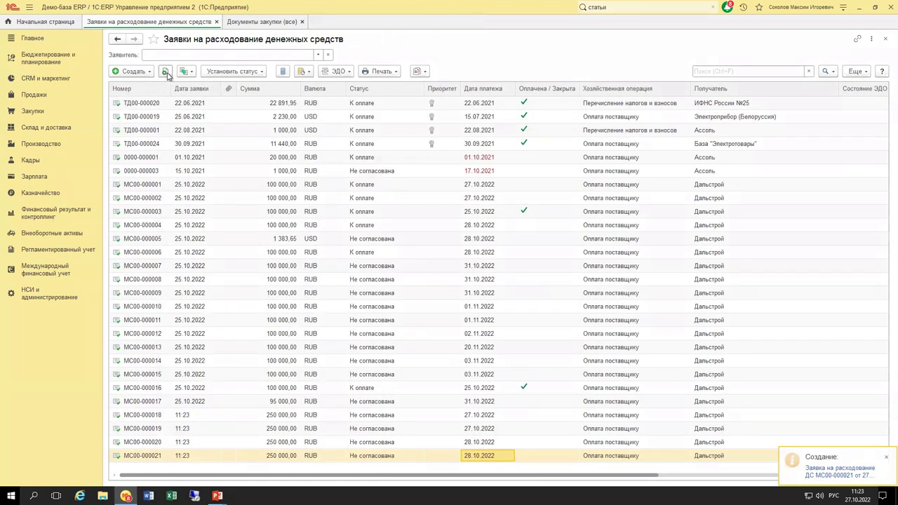
pyautogui.click(165, 73)
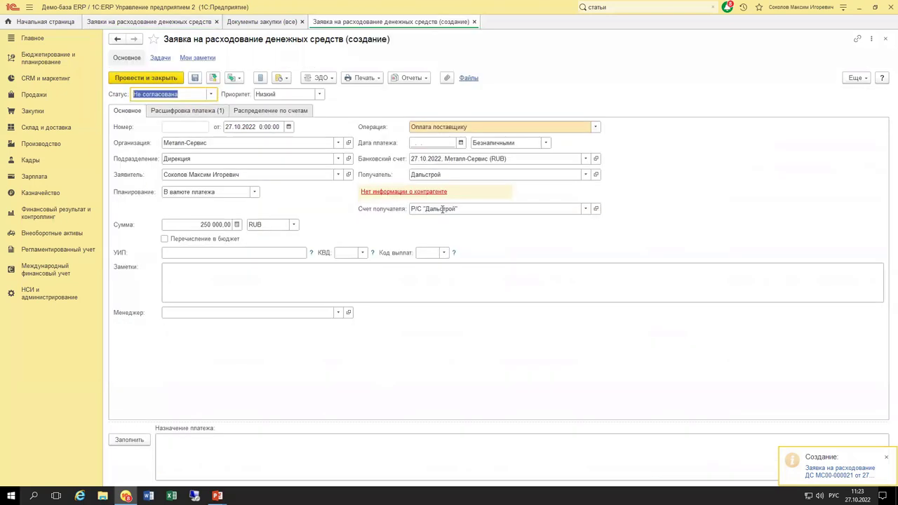
pyautogui.click(437, 144)
pyautogui.write('28')
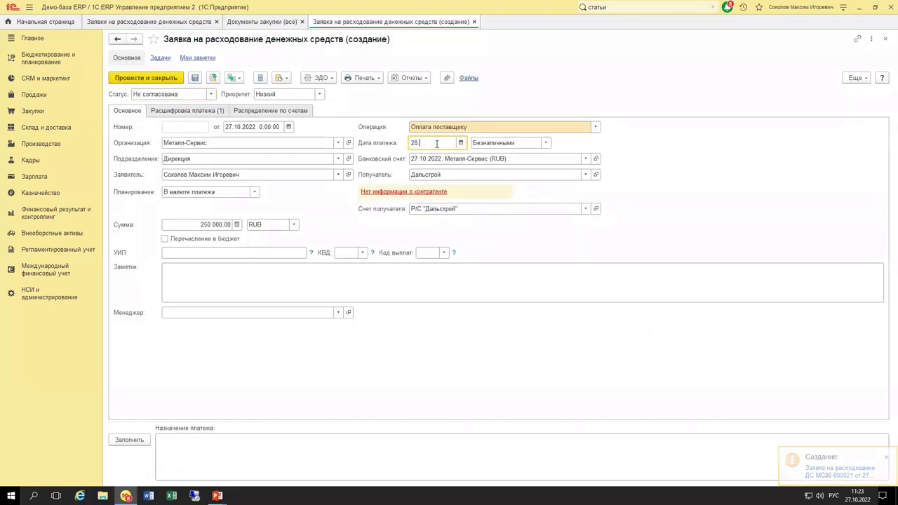
pyautogui.press('Tab')
pyautogui.hotkey('ctrl', 'Return')
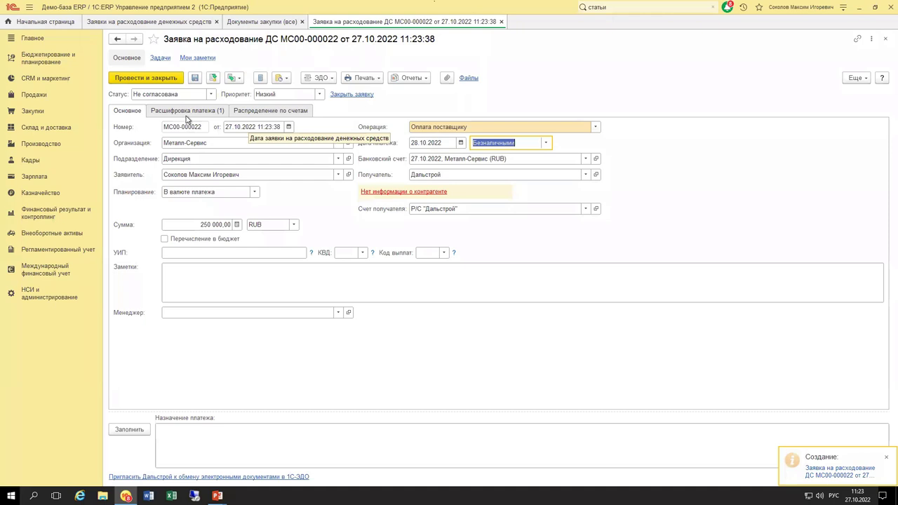
# Post two final copies dated 31.10.2022, checking the breakdown on the last one.
pyautogui.click(165, 71)
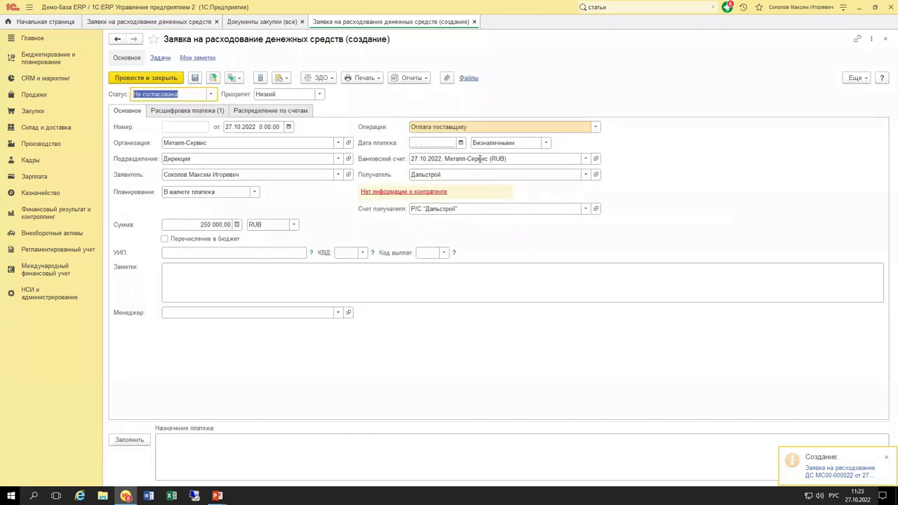
pyautogui.click(432, 144)
pyautogui.write('31.10.2022')
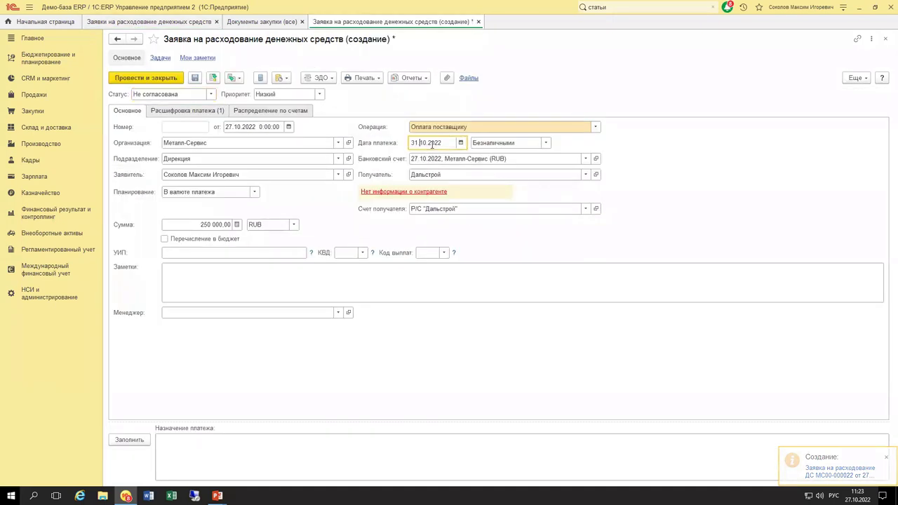
pyautogui.click(176, 78)
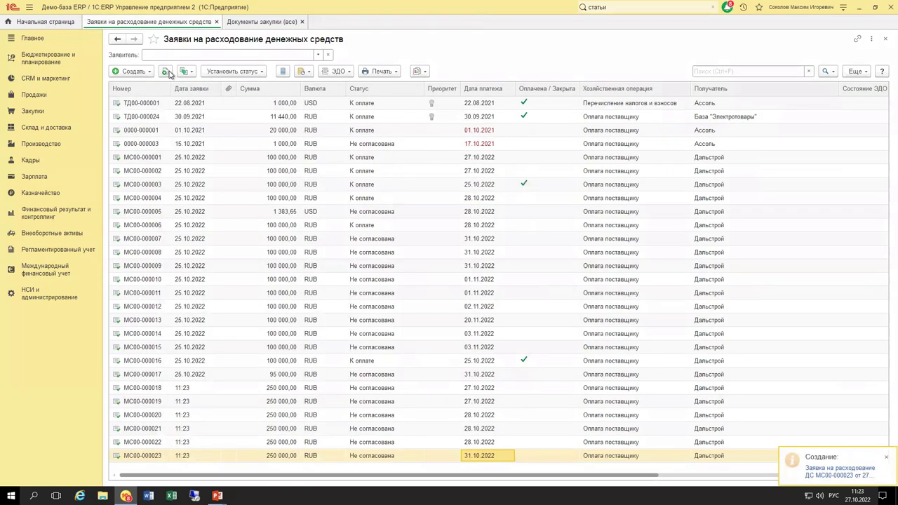
pyautogui.click(166, 71)
pyautogui.click(432, 143)
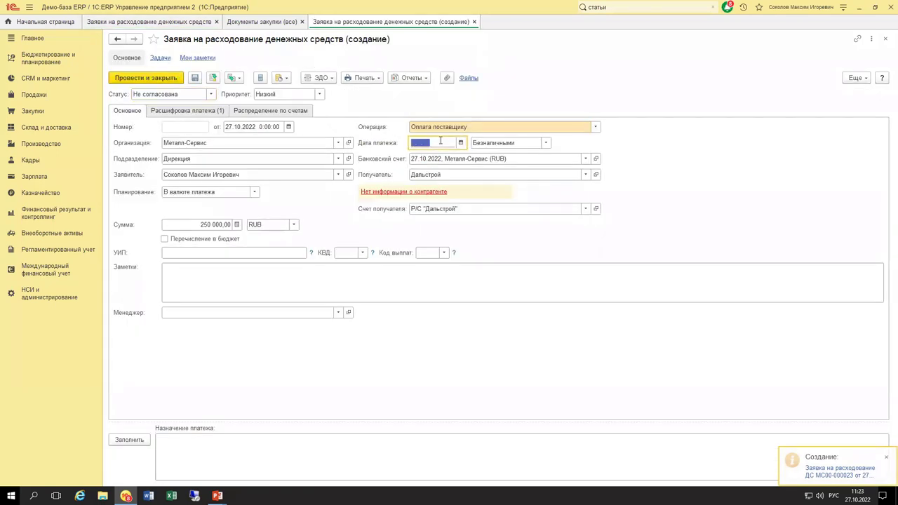
pyautogui.write('31')
pyautogui.press('Tab')
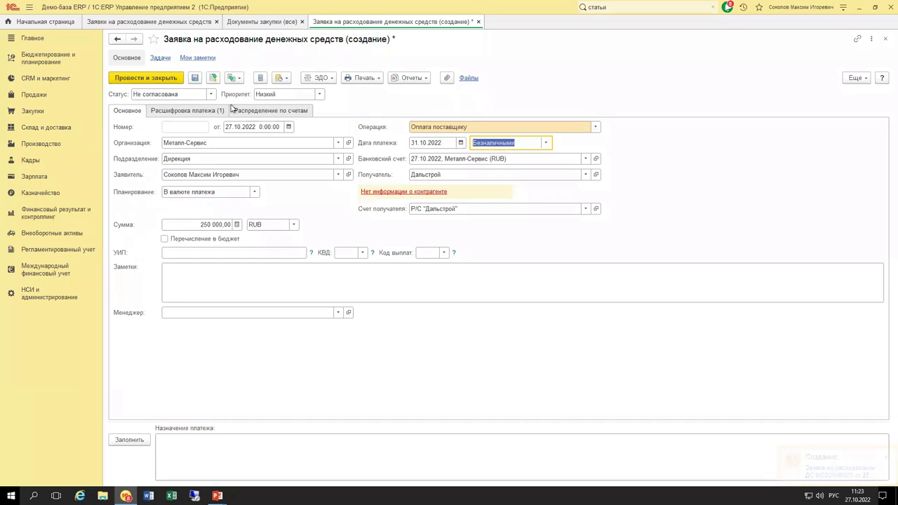
pyautogui.click(210, 110)
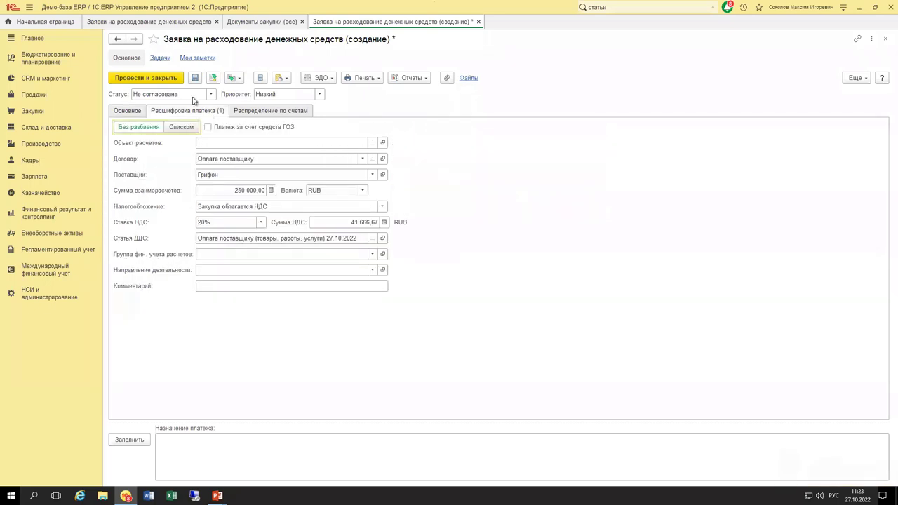
pyautogui.click(133, 111)
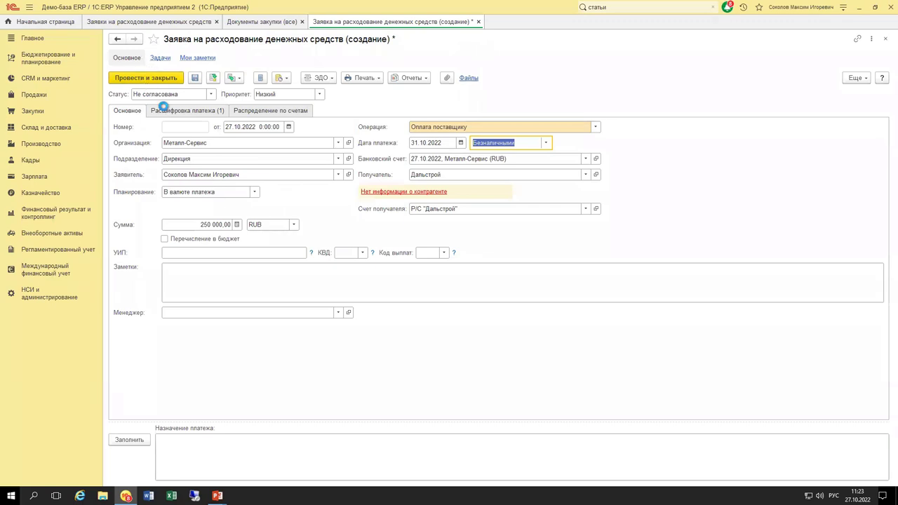
pyautogui.hotkey('ctrl', 'Return')
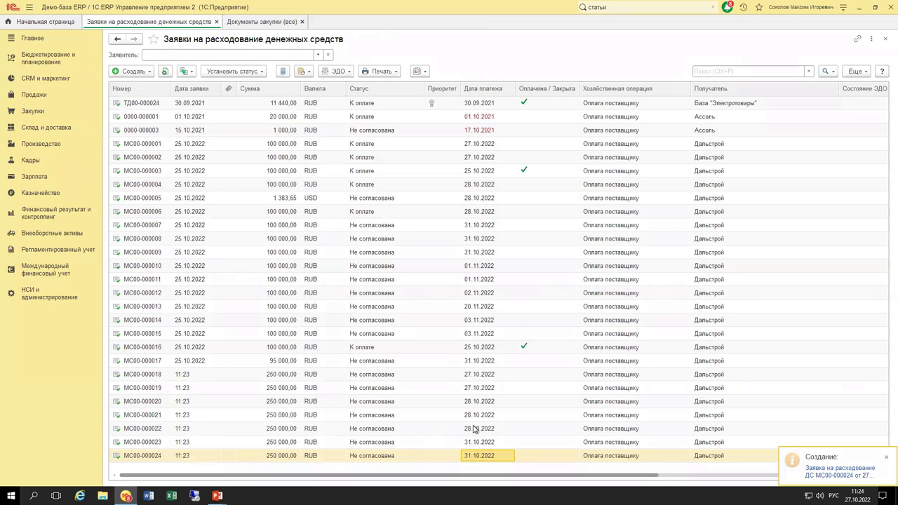
# Select requests МС00-000018 through МС00-000024 in the list, ending on МС00-000021.
pyautogui.click(196, 377)
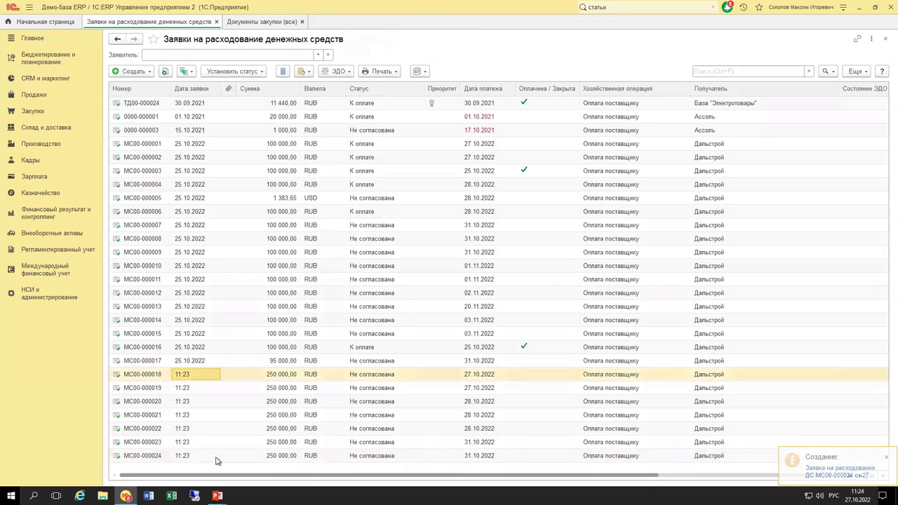
pyautogui.keyDown('shift'); pyautogui.click(216, 458); pyautogui.keyUp('shift')
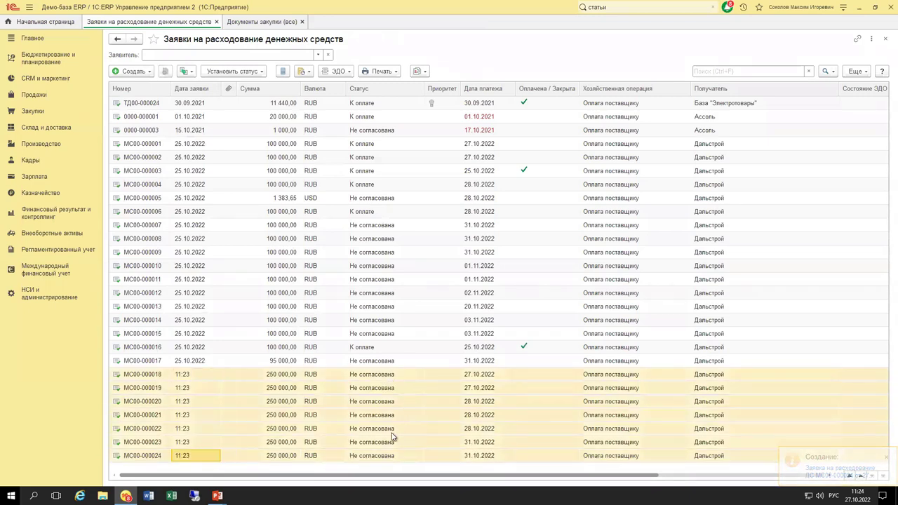
pyautogui.click(393, 459)
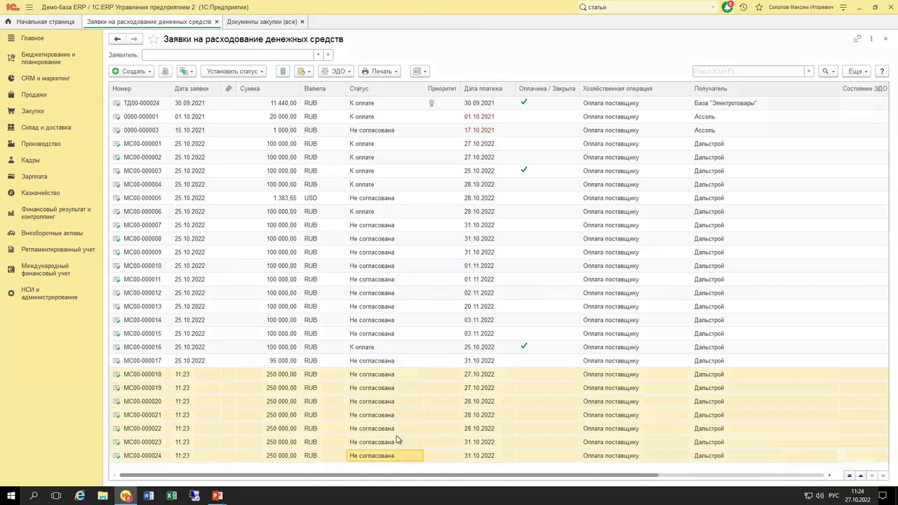
pyautogui.click(391, 415)
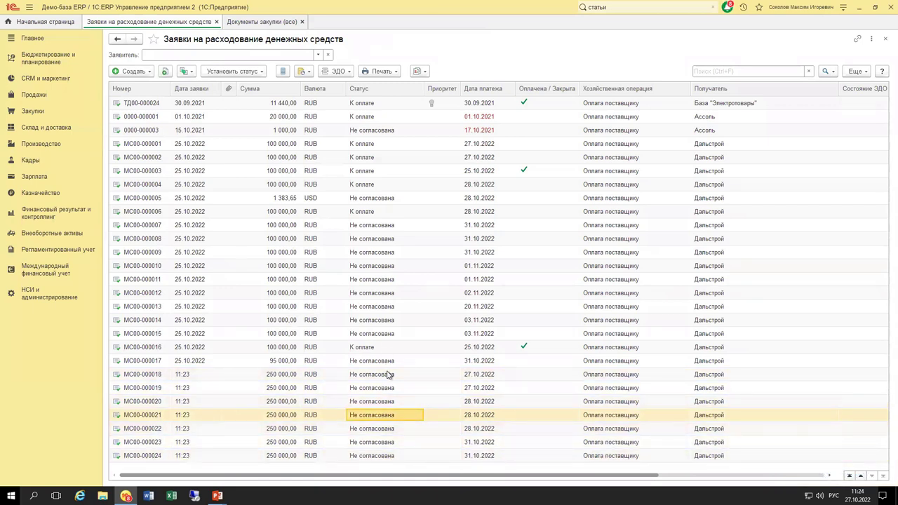
# Open Заявки к согласованию from Казначейство, then return to the main requests tab.
pyautogui.click(56, 197)
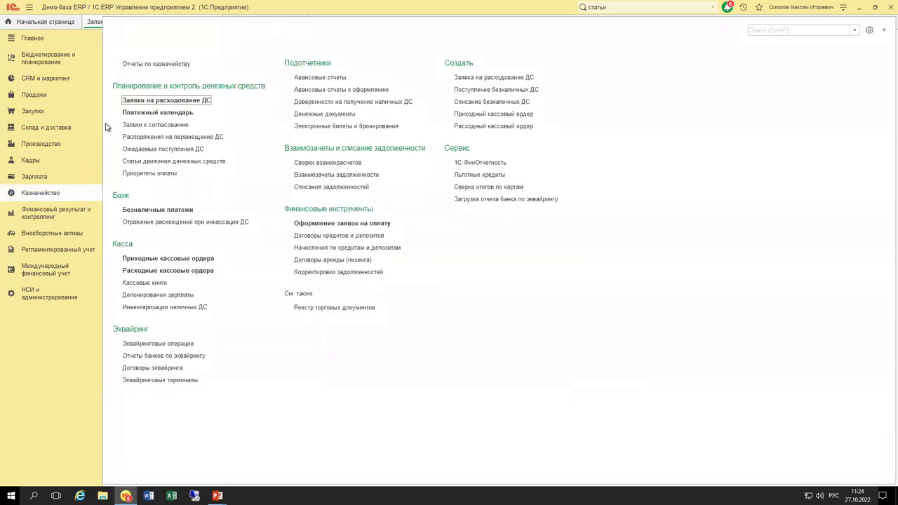
pyautogui.click(144, 125)
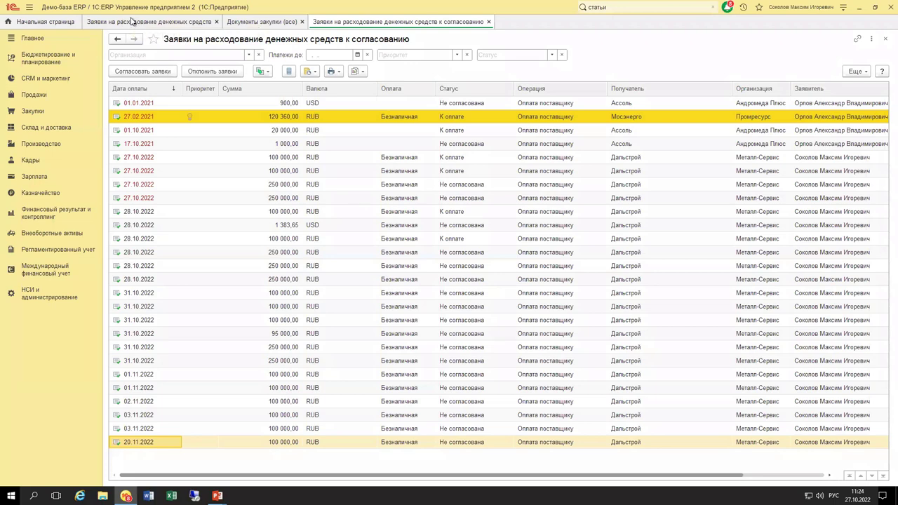
pyautogui.click(132, 21)
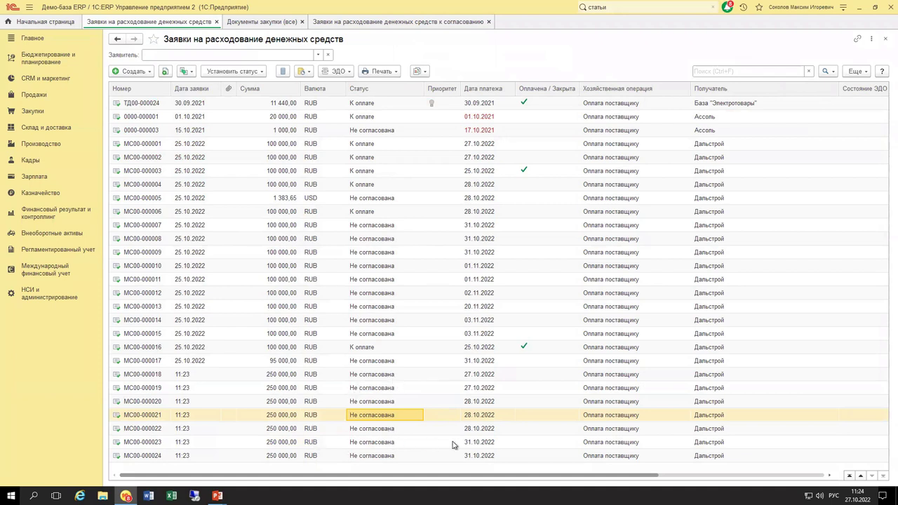
# Filter the list to status Не согласована and select requests МС00-000020 to МС00-000024.
pyautogui.rightClick(393, 400)
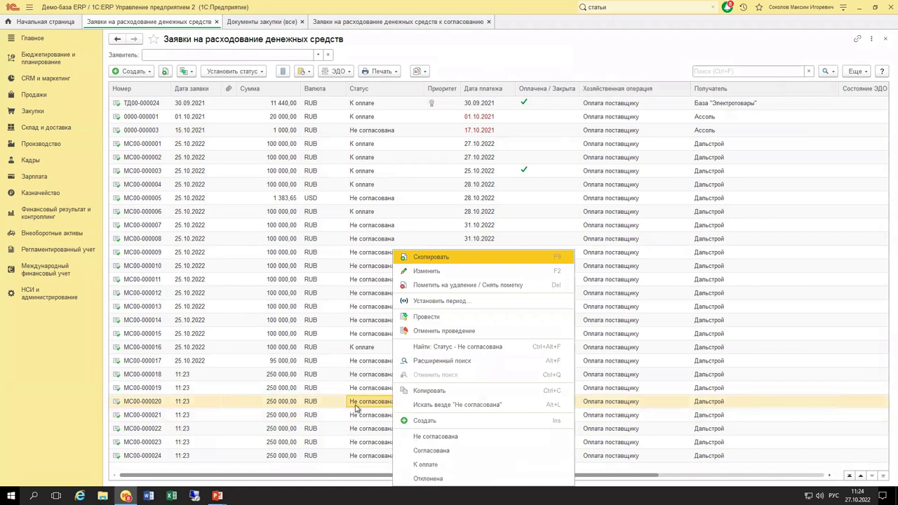
pyautogui.click(468, 349)
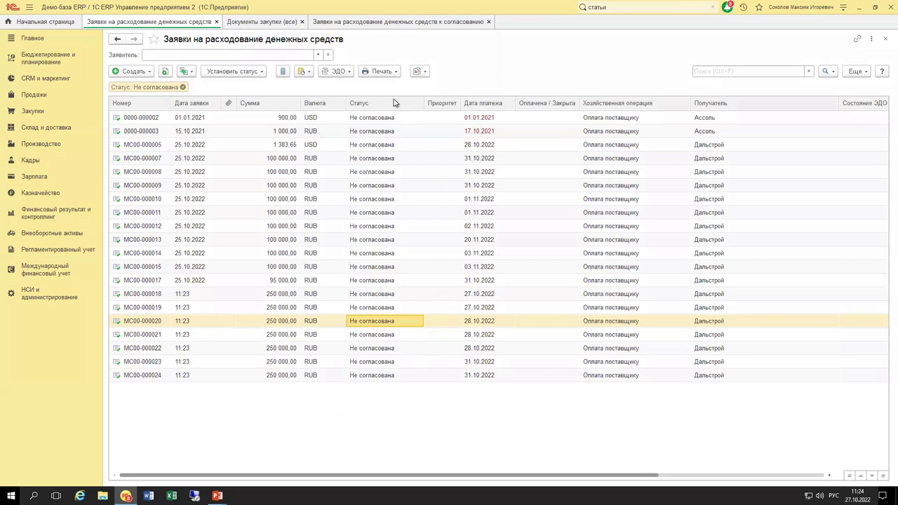
pyautogui.click(395, 375)
pyautogui.keyDown('shift'); pyautogui.click(372, 320); pyautogui.keyUp('shift')
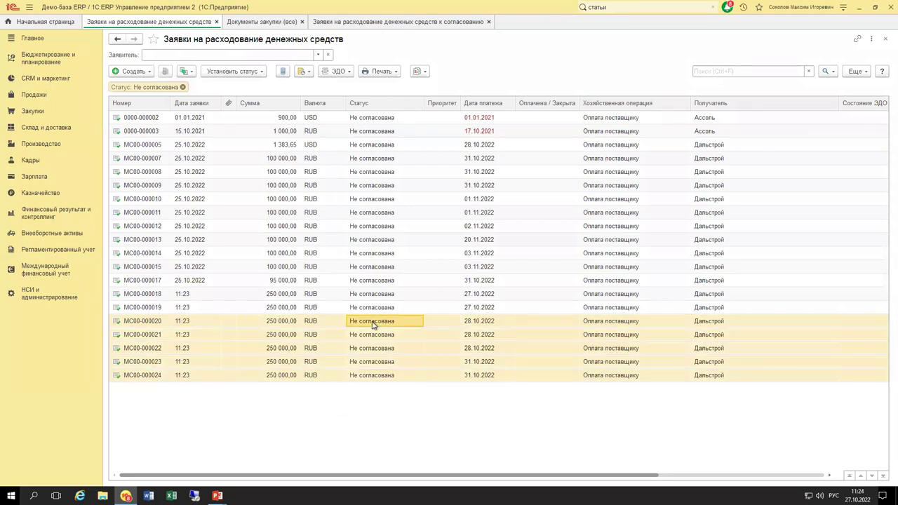
# Review the assignable statuses without changing any, then go to the к согласованию tab.
pyautogui.click(260, 71)
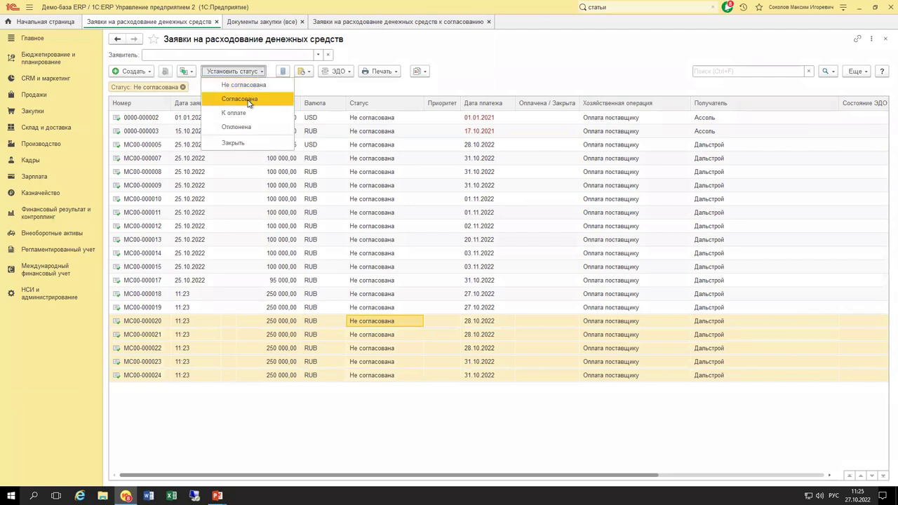
pyautogui.click(373, 419)
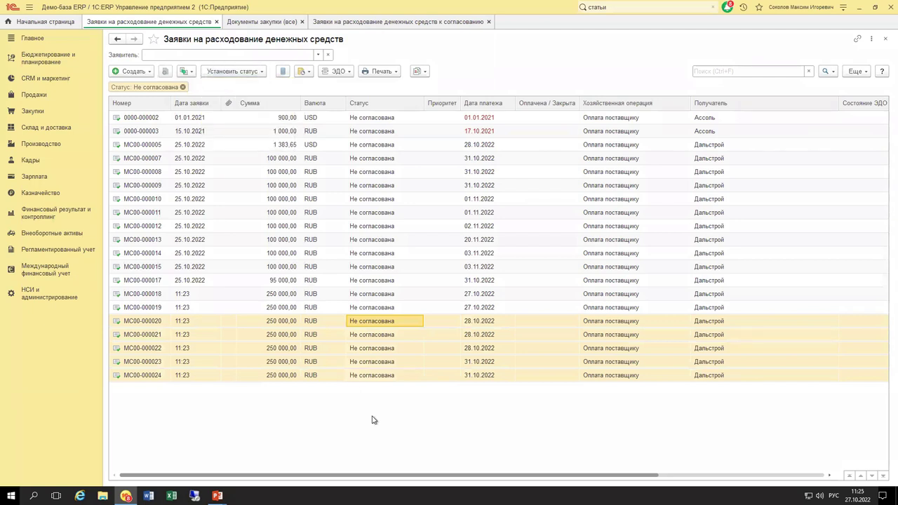
pyautogui.click(411, 347)
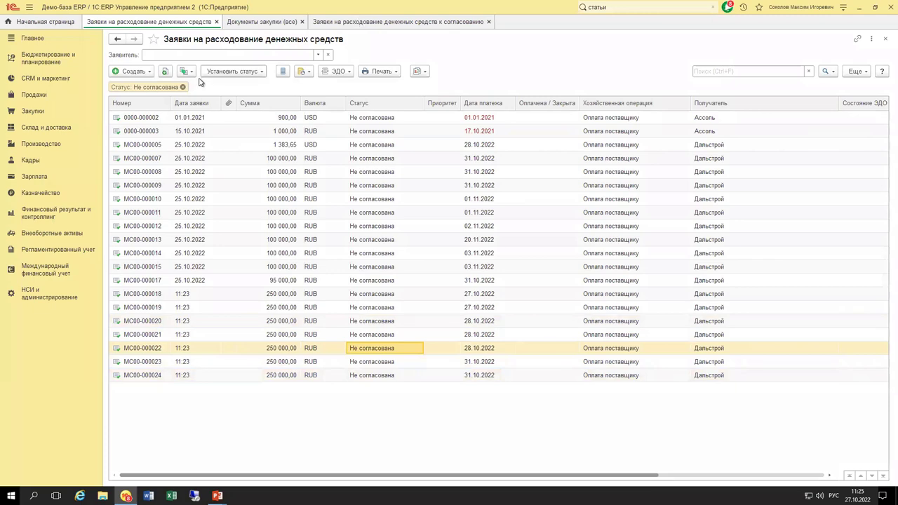
pyautogui.click(397, 21)
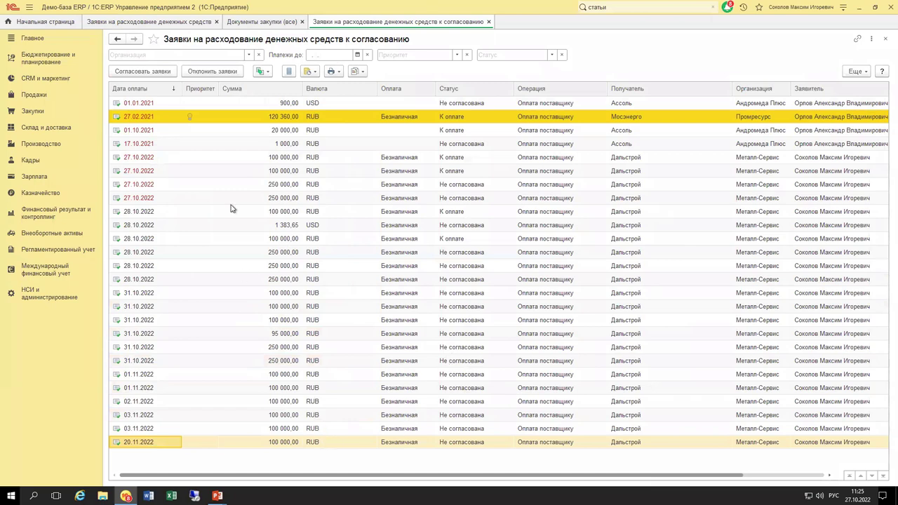
# Select the 02.11.2022 request in the approval list.
pyautogui.click(351, 446)
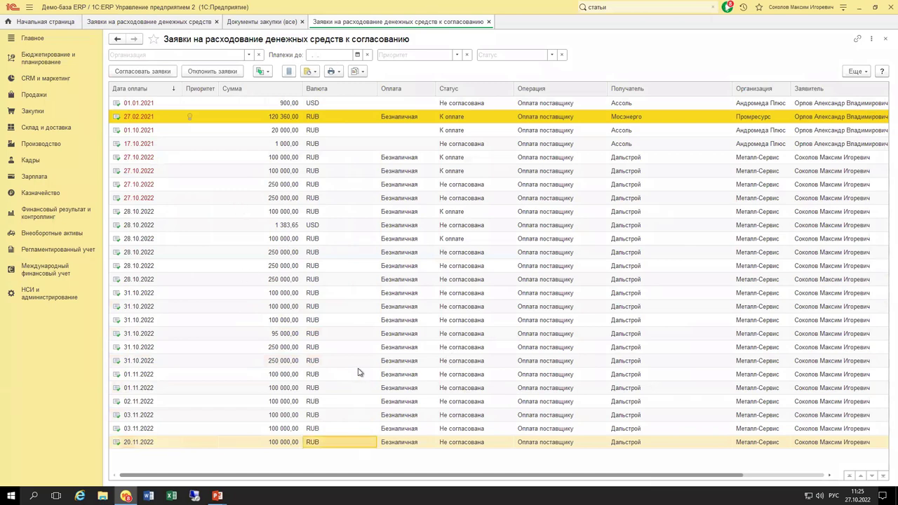
pyautogui.keyDown('shift'); pyautogui.click(361, 374); pyautogui.keyUp('shift')
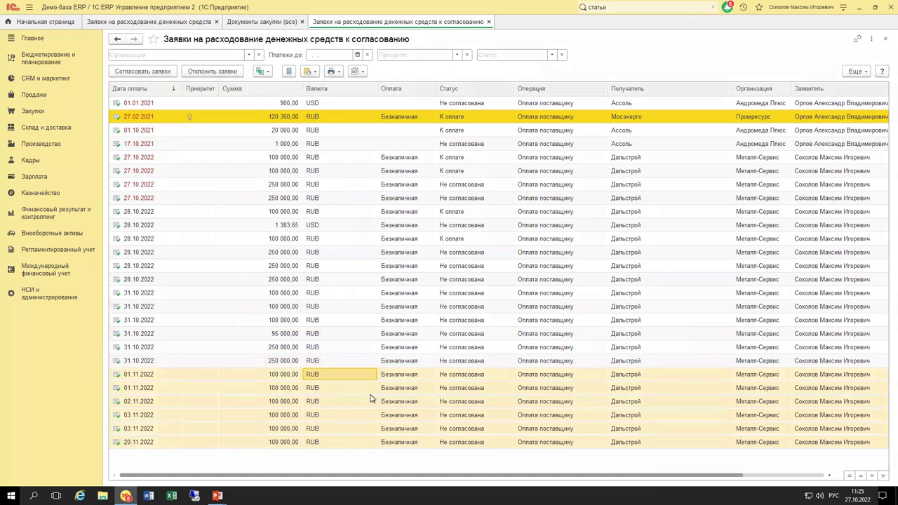
pyautogui.click(348, 397)
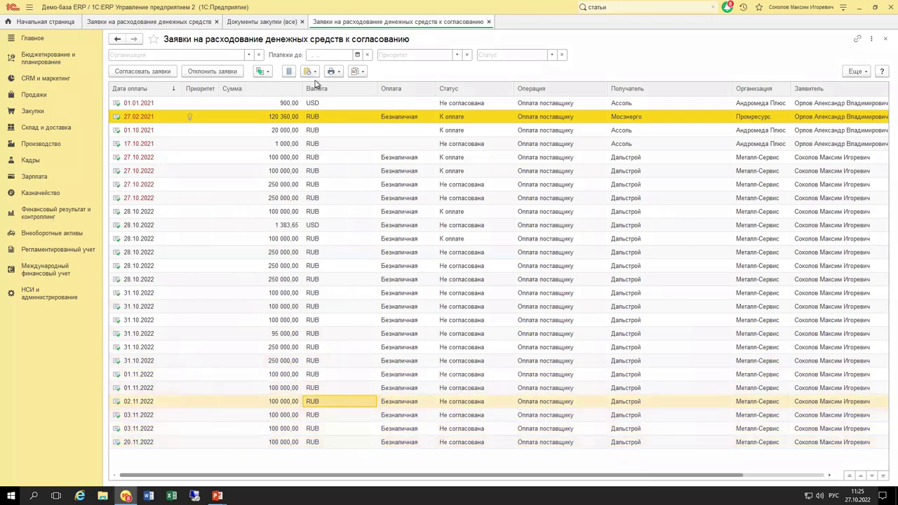
# Look over Казначейство's Статьи движения денежных средств catalogue, then return to the requests list.
pyautogui.click(42, 193)
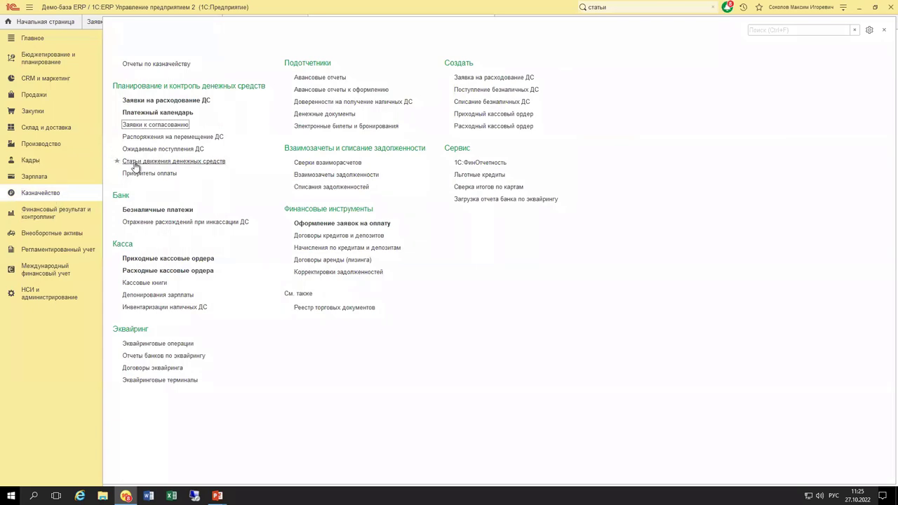
pyautogui.click(135, 166)
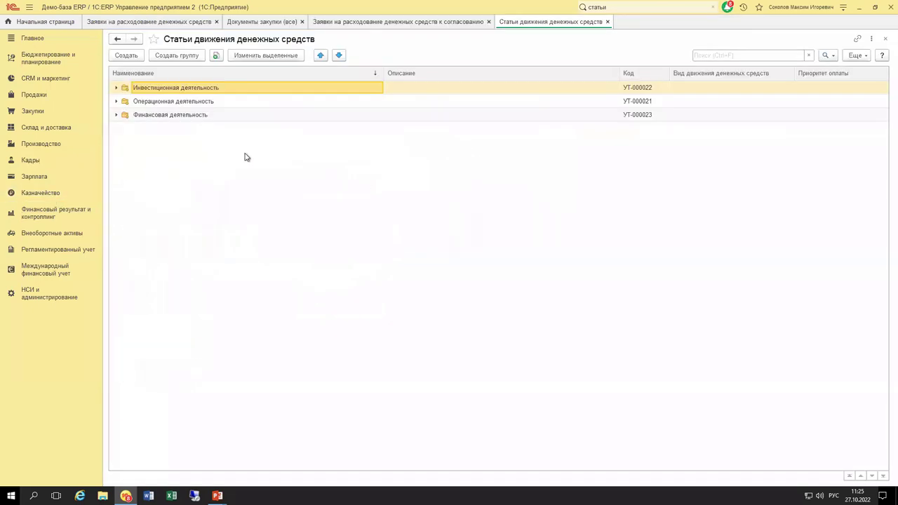
pyautogui.press('Escape')
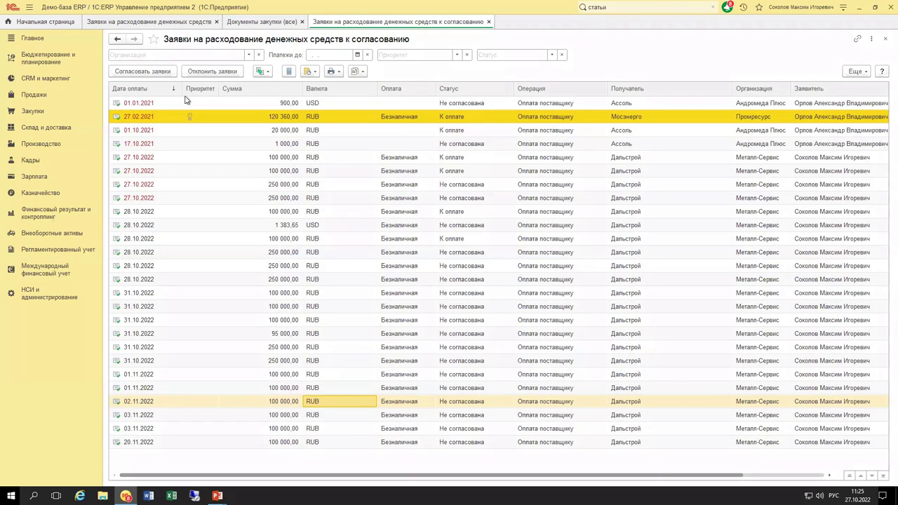
pyautogui.click(179, 23)
# Open request МС00-000023's Расшифровка платежа and its Статья ДДС item card.
pyautogui.doubleClick(374, 442)
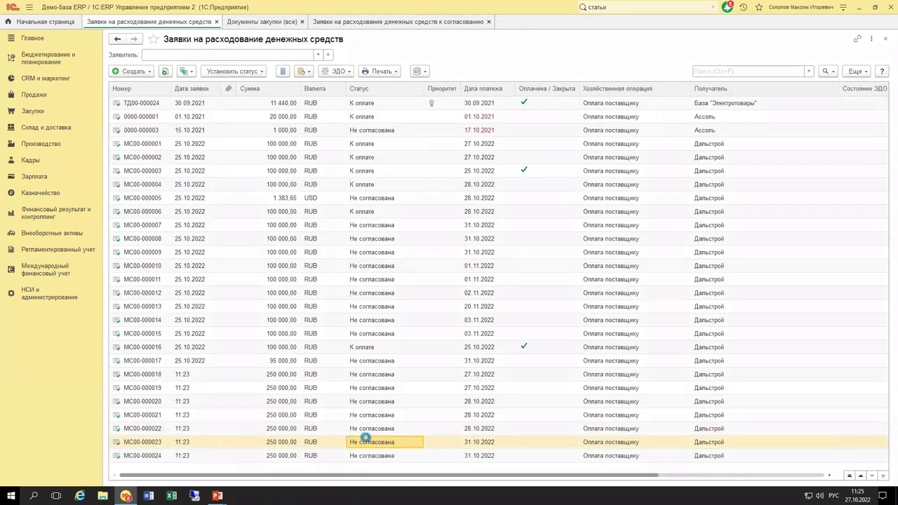
pyautogui.click(223, 112)
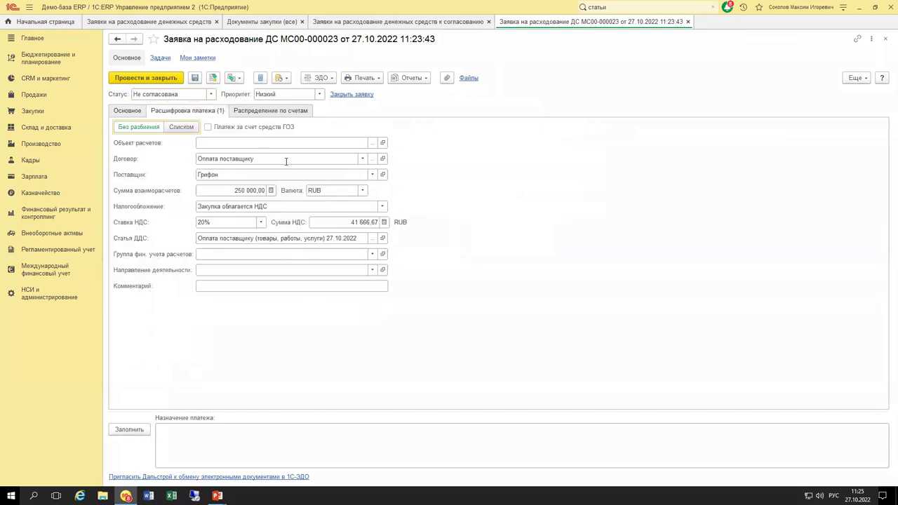
pyautogui.click(383, 239)
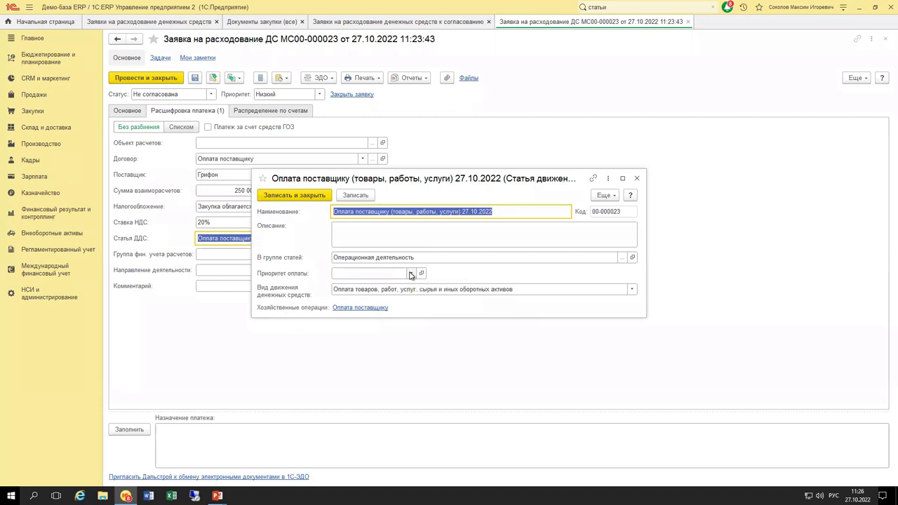
# View all payment priorities without choosing one, then close the item card and request МС00-000023.
pyautogui.click(412, 274)
pyautogui.click(398, 301)
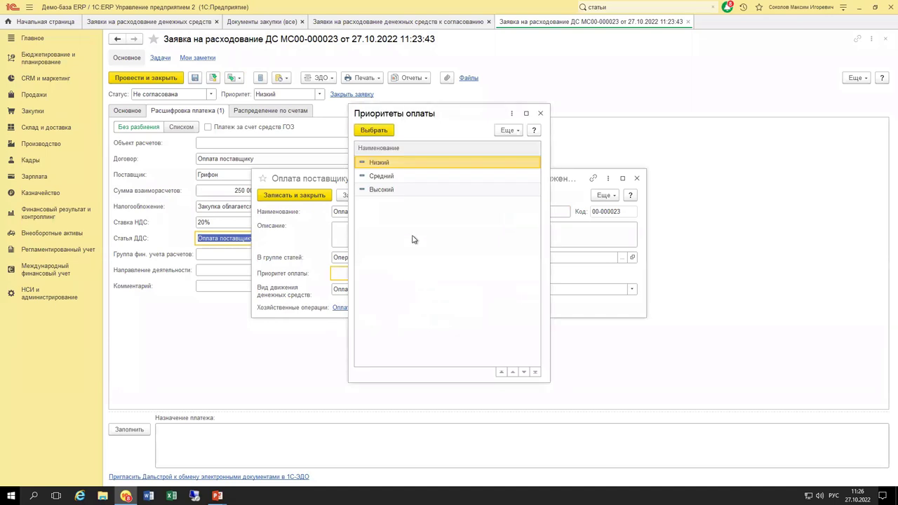
pyautogui.moveTo(435, 121); pyautogui.dragTo(670, 122)
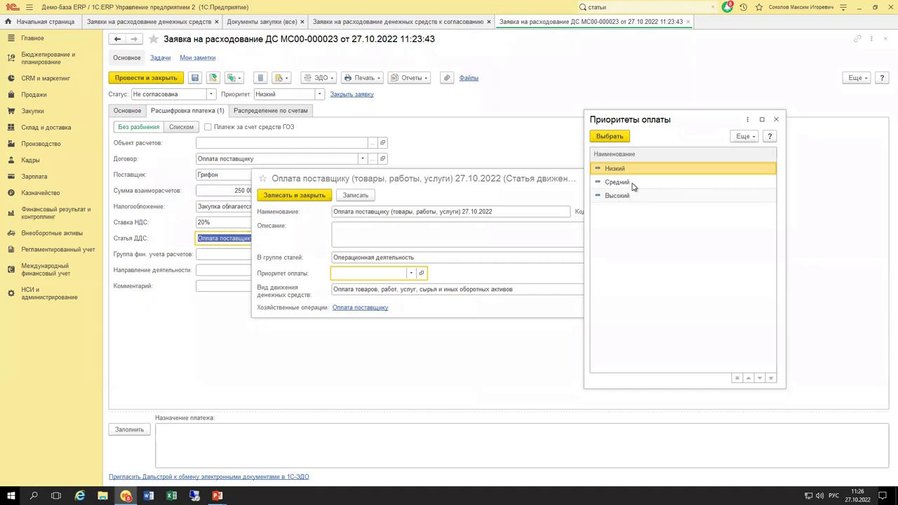
pyautogui.press('Escape')
pyautogui.click(632, 181)
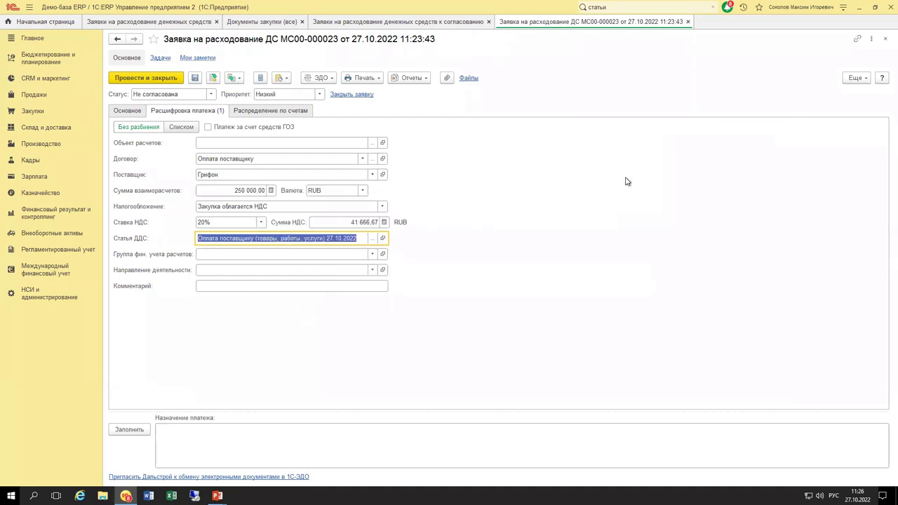
pyautogui.press('Escape')
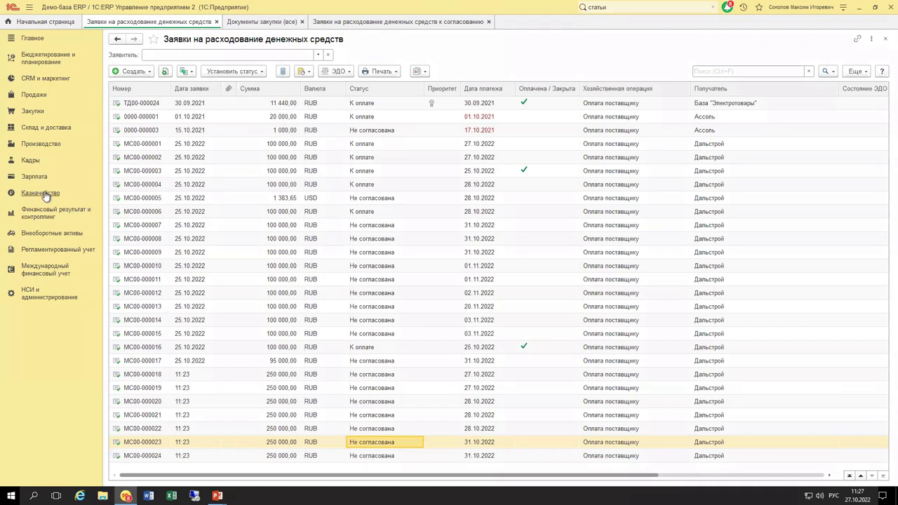
# Advance the presentation to the Платёжный календарь slide and return to 1C:ERP.
pyautogui.hotkey('alt', 'Tab')
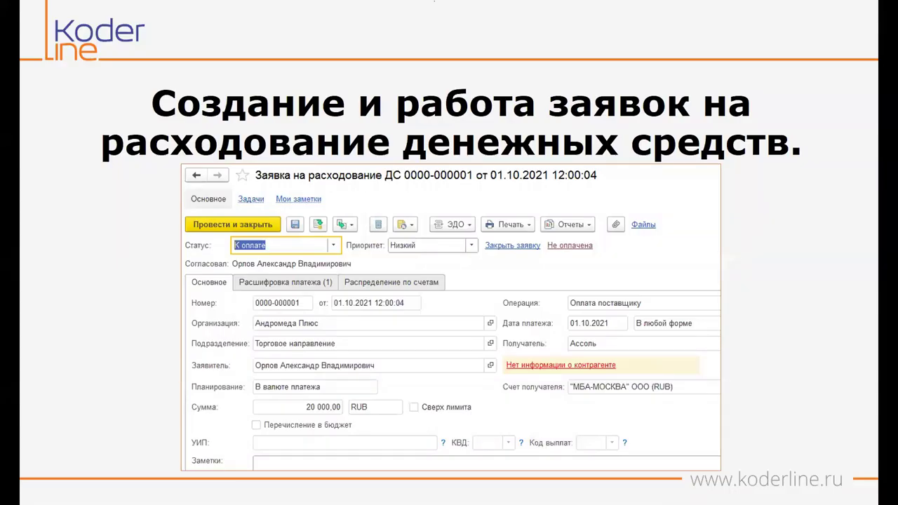
pyautogui.press('Right')
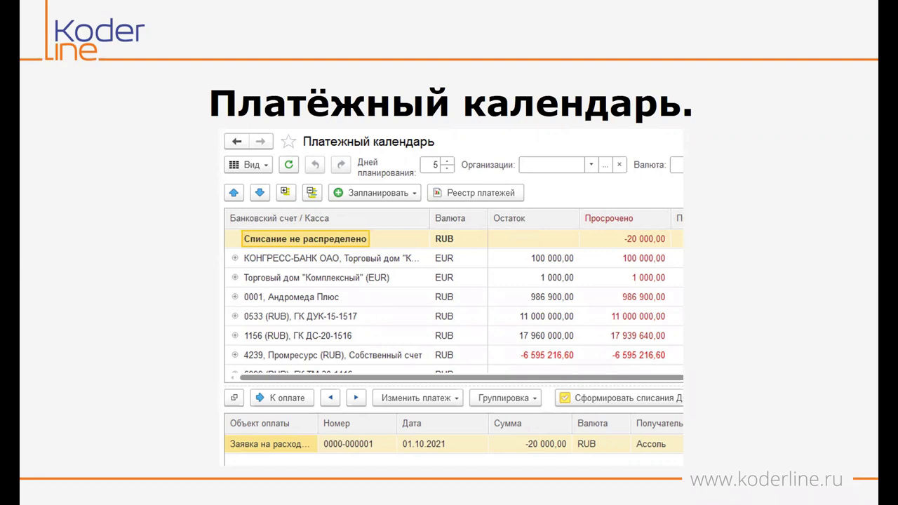
pyautogui.hotkey('alt', 'Tab')
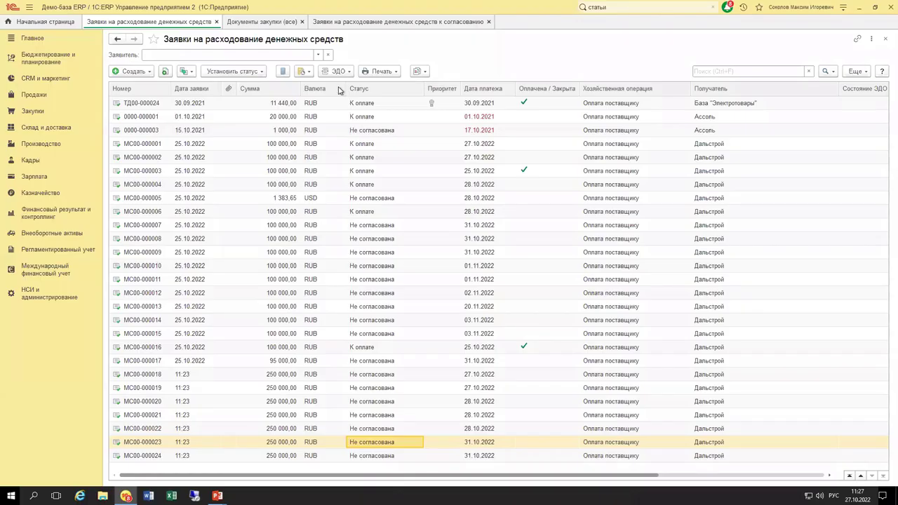
# Open Платежный календарь in the Заявки → Календарь layout and select the 31.10.2022 RUB request.
pyautogui.click(45, 194)
pyautogui.click(157, 114)
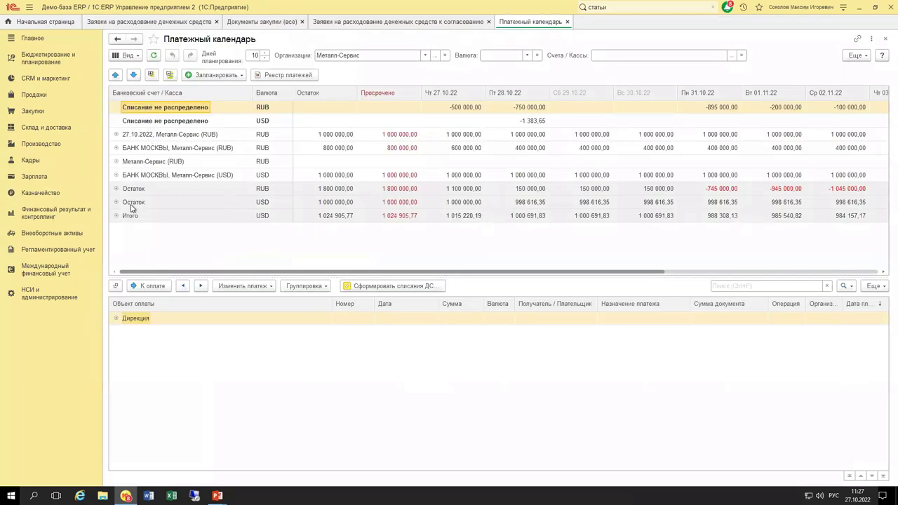
pyautogui.click(127, 56)
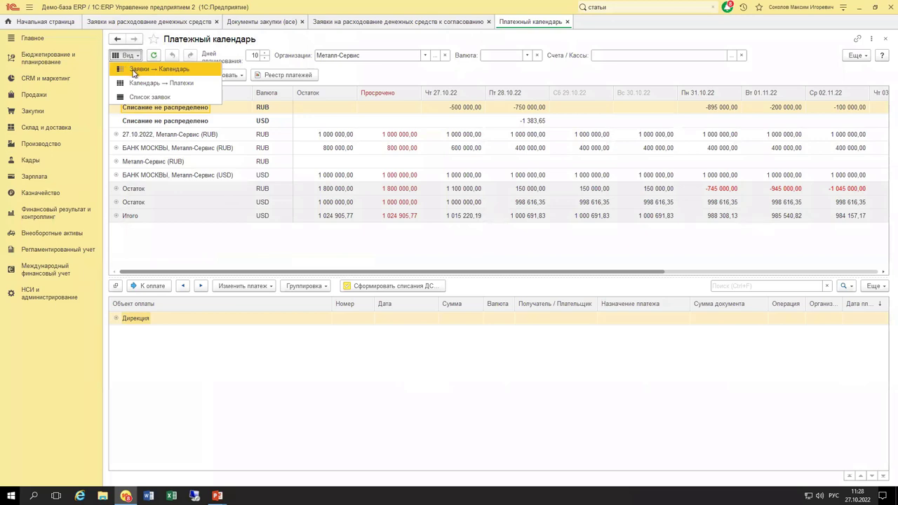
pyautogui.click(135, 72)
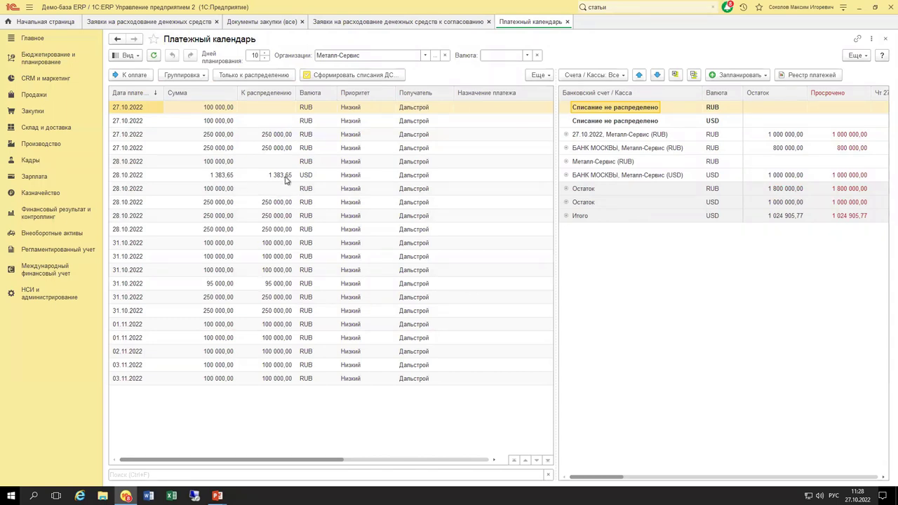
pyautogui.click(127, 55)
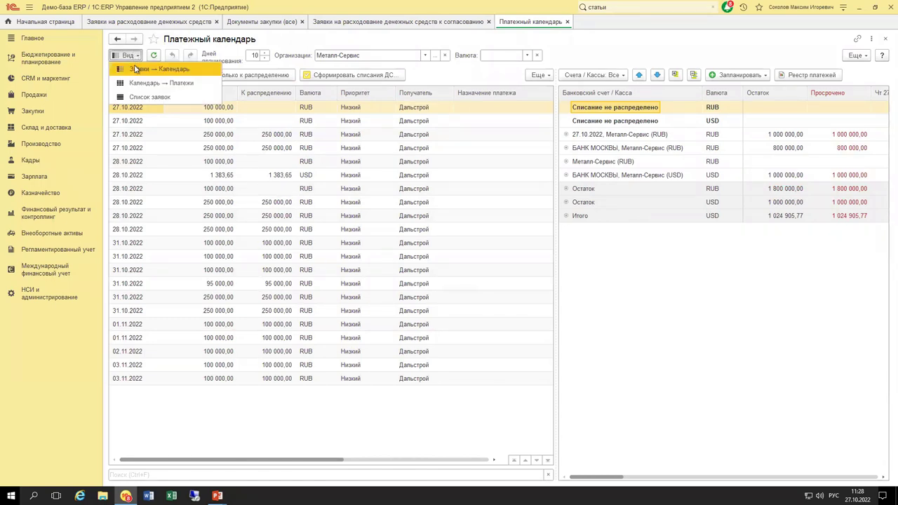
pyautogui.click(311, 253)
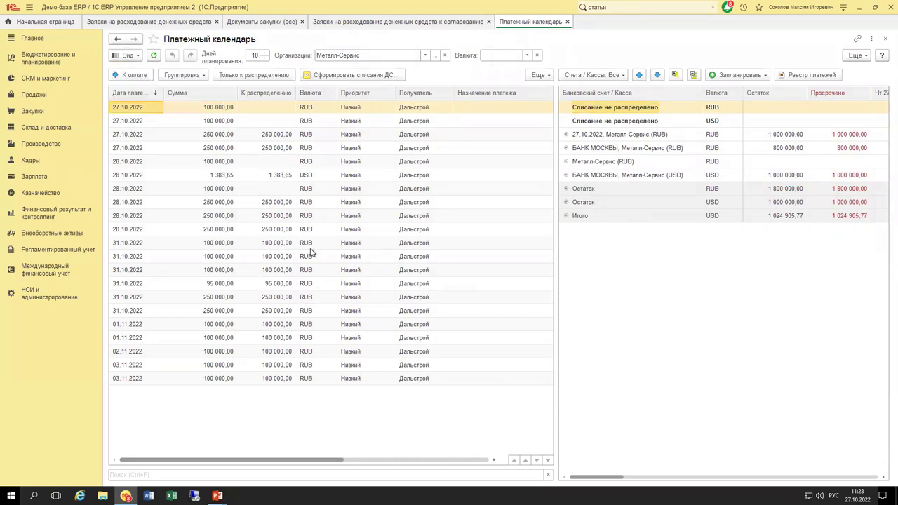
pyautogui.click(312, 243)
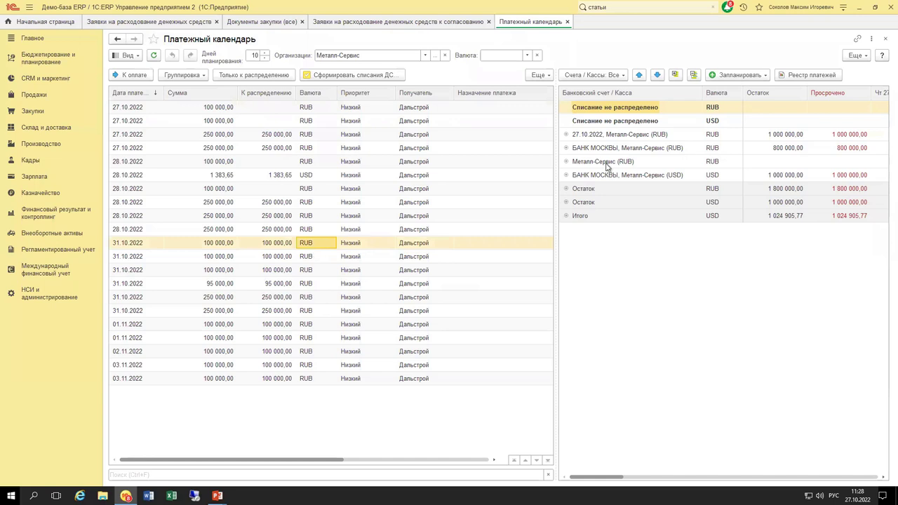
# Try the Список заявок layout, settle on Календарь → Платежи, refresh and undo.
pyautogui.click(130, 58)
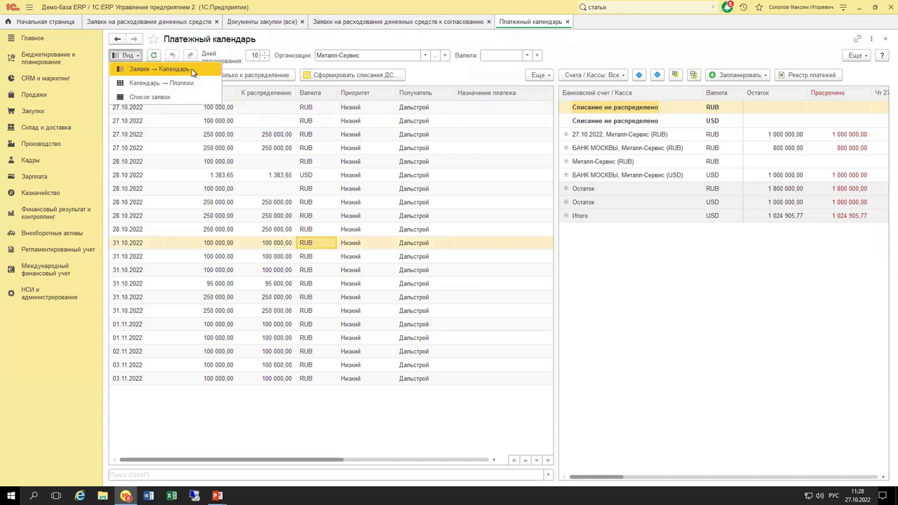
pyautogui.click(154, 87)
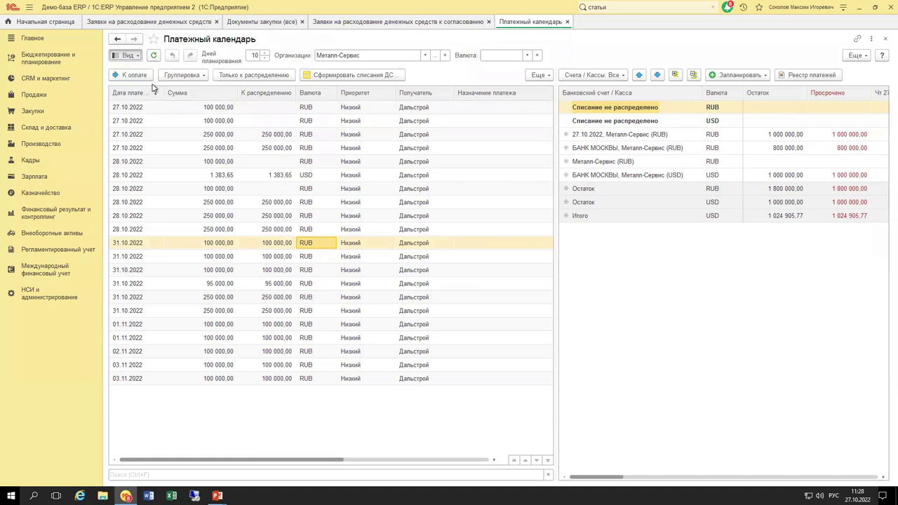
pyautogui.click(440, 161)
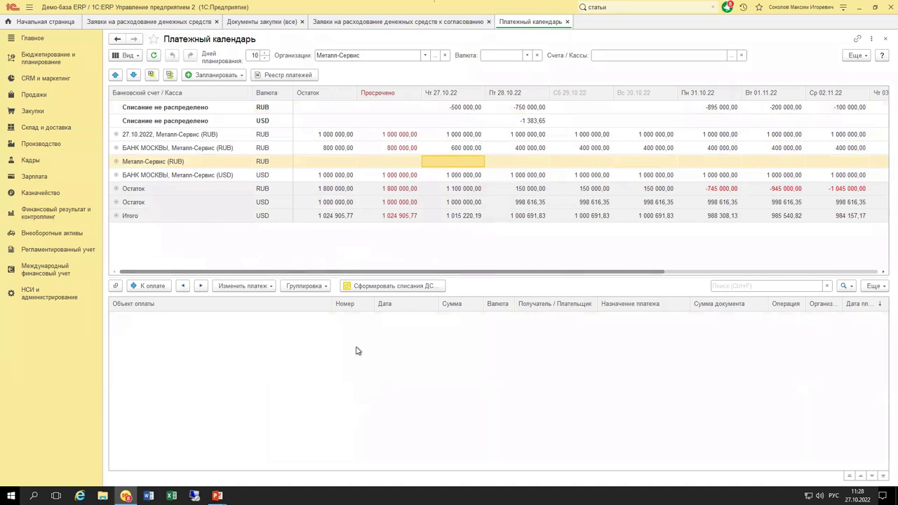
pyautogui.click(128, 56)
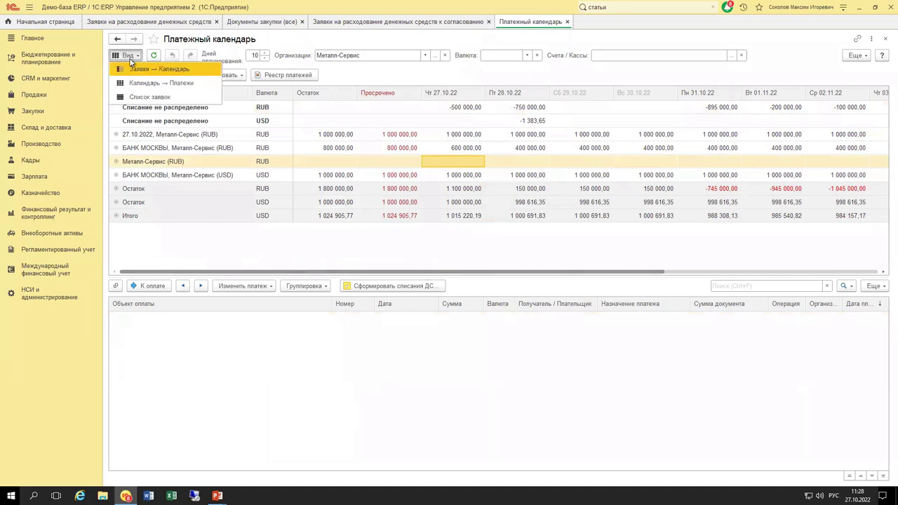
pyautogui.click(135, 102)
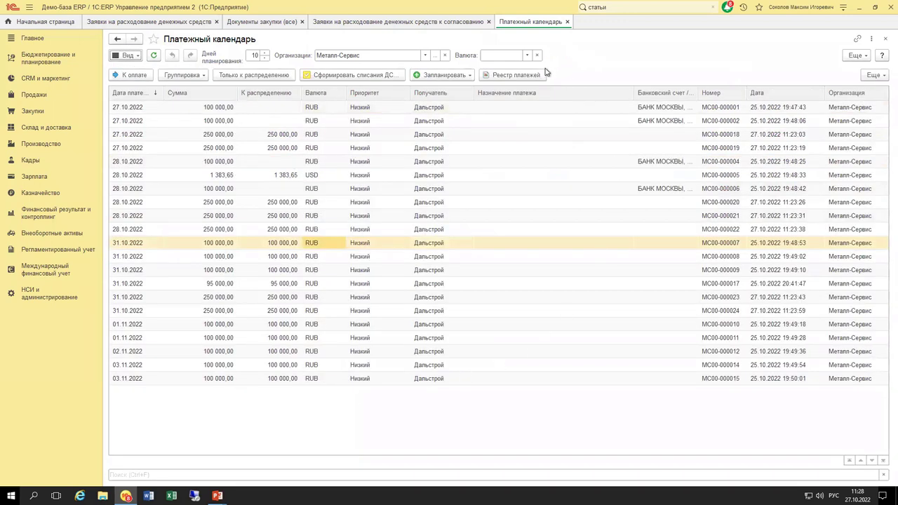
pyautogui.click(127, 55)
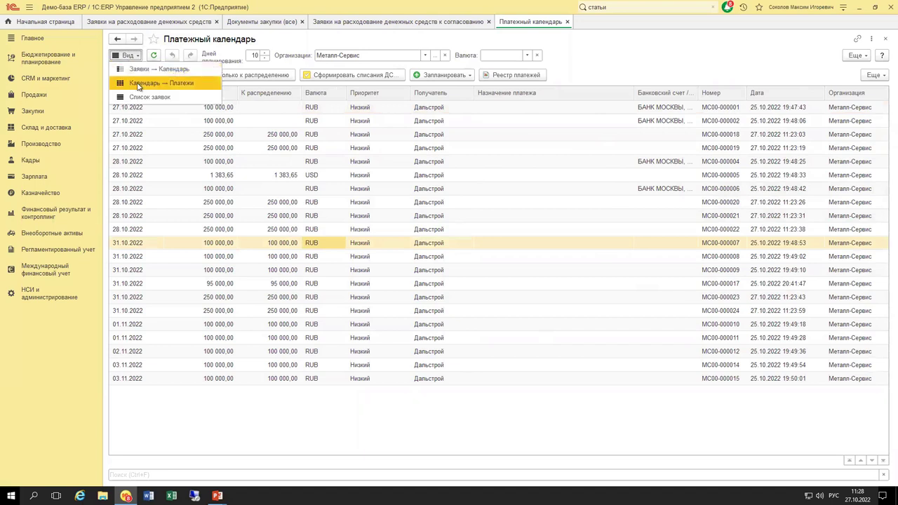
pyautogui.click(148, 83)
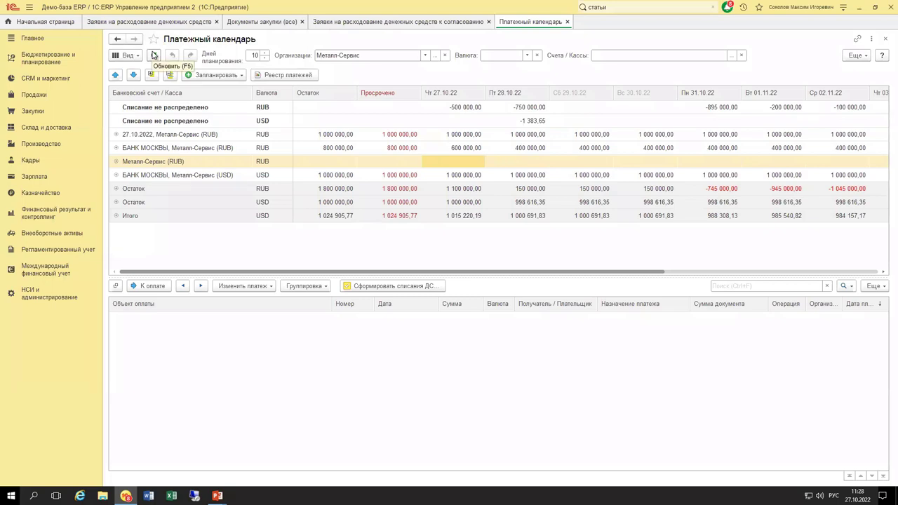
pyautogui.click(157, 59)
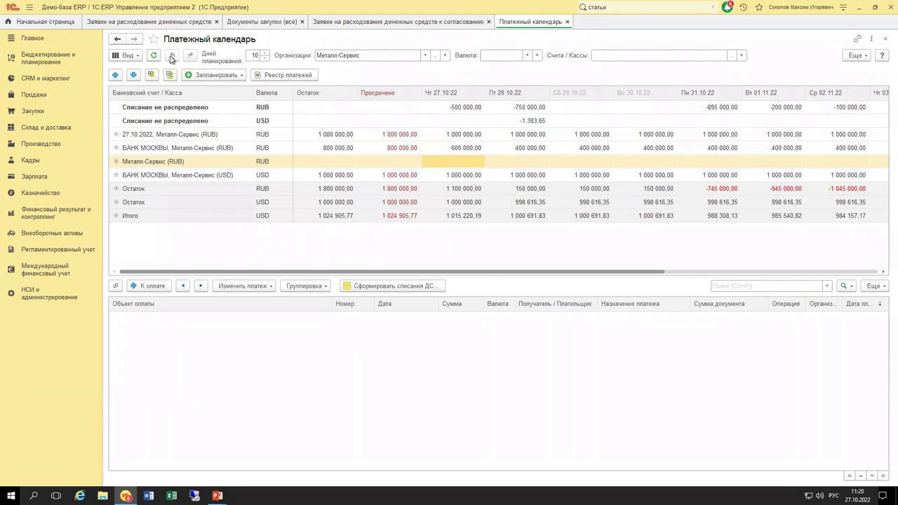
pyautogui.click(171, 57)
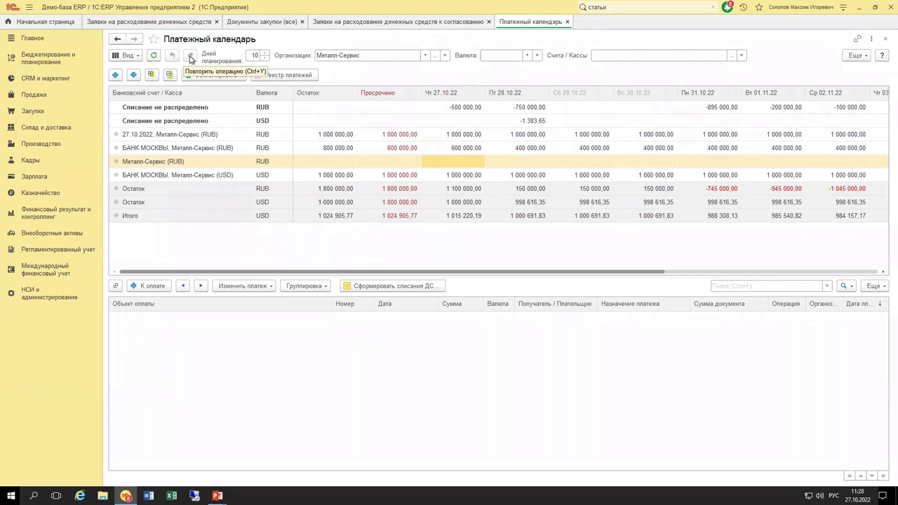
pyautogui.click(190, 58)
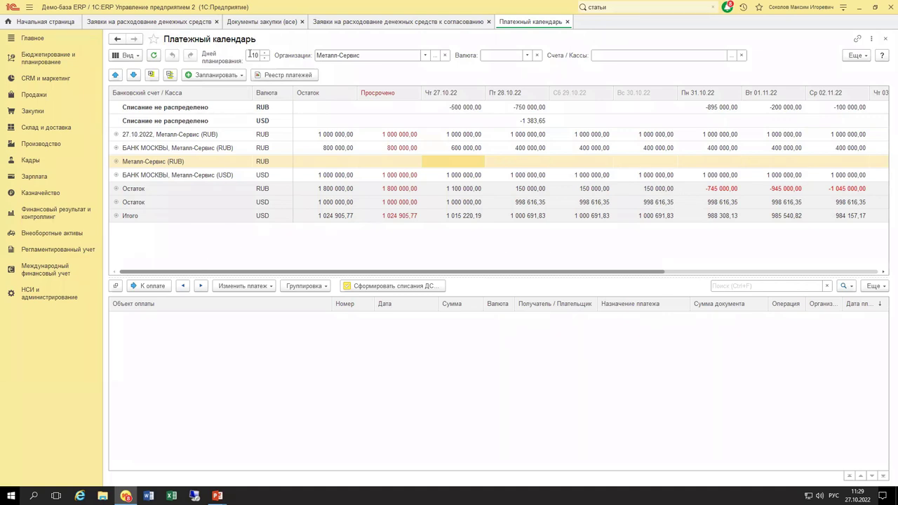
pyautogui.moveTo(482, 274); pyautogui.dragTo(433, 275)
pyautogui.click(266, 175)
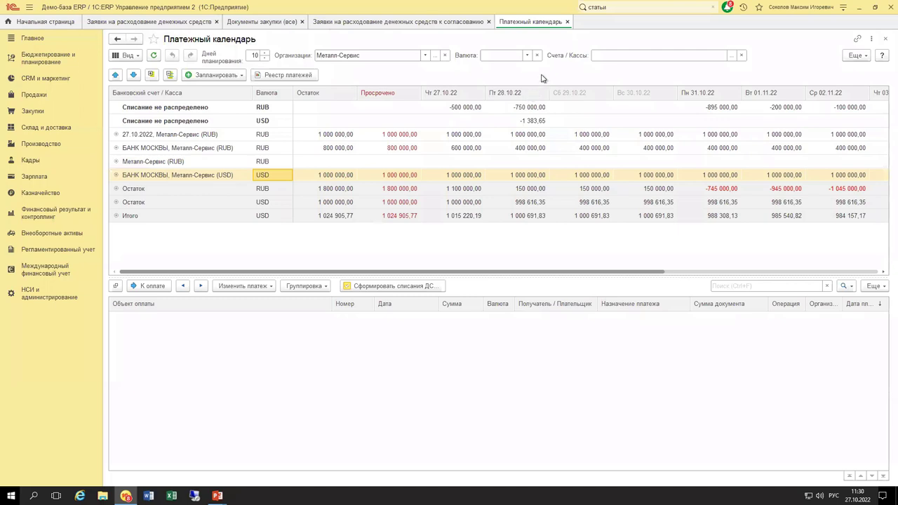
pyautogui.click(731, 55)
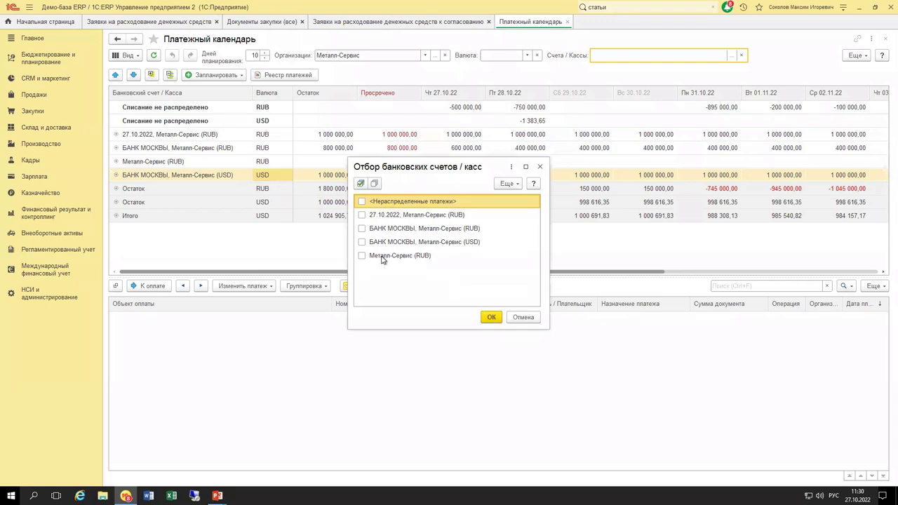
pyautogui.click(540, 167)
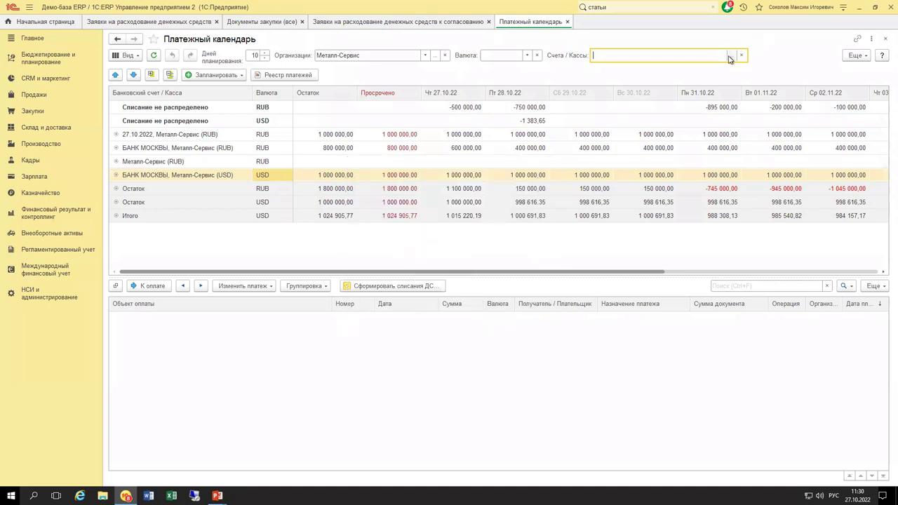
pyautogui.click(730, 54)
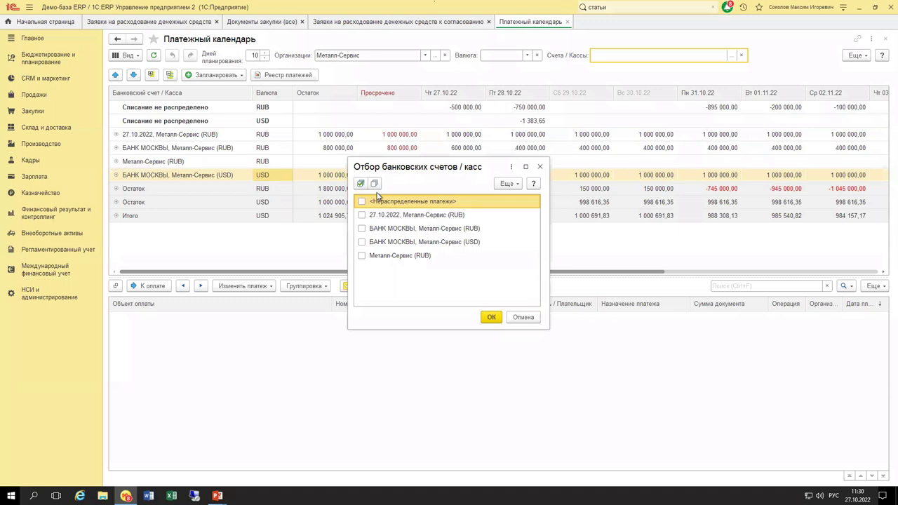
pyautogui.click(386, 260)
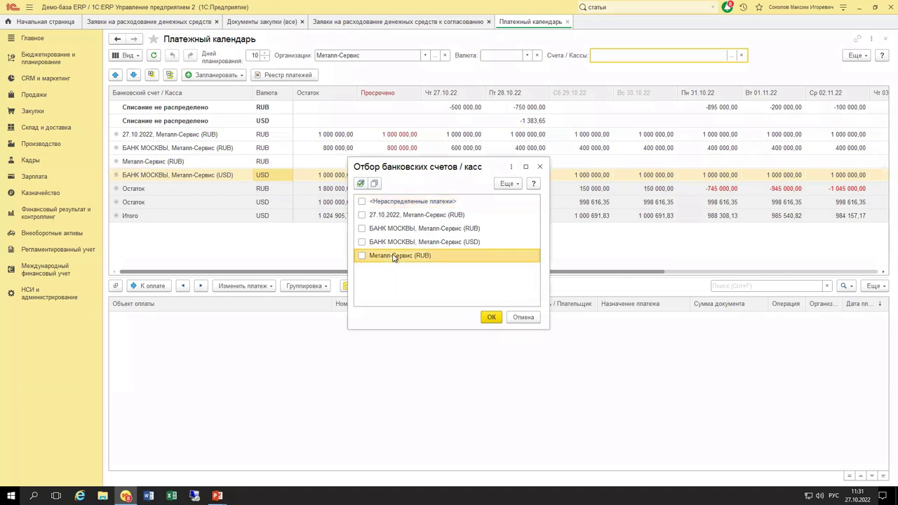
pyautogui.click(540, 167)
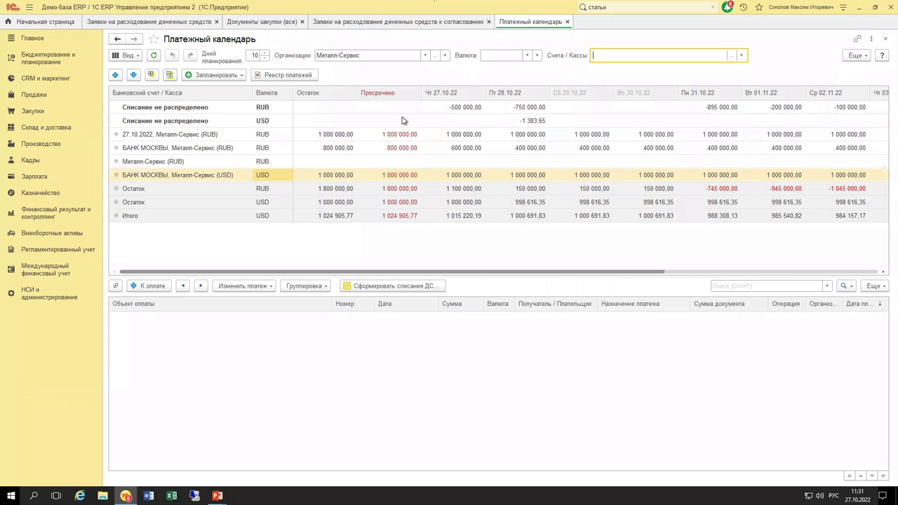
# Inspect the unallocated RUB and USD write-offs and the 27.10.2022 Металл-Сервис (RUB) payments.
pyautogui.click(327, 110)
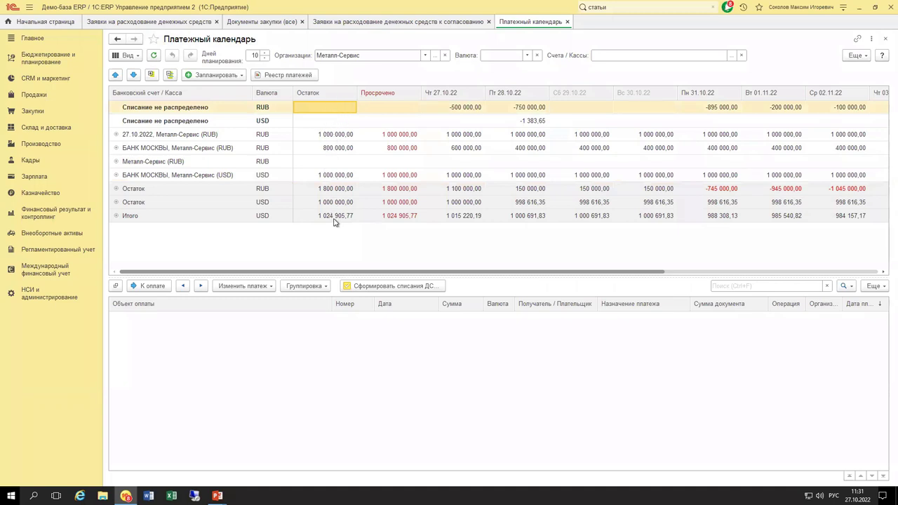
pyautogui.click(211, 134)
pyautogui.click(187, 107)
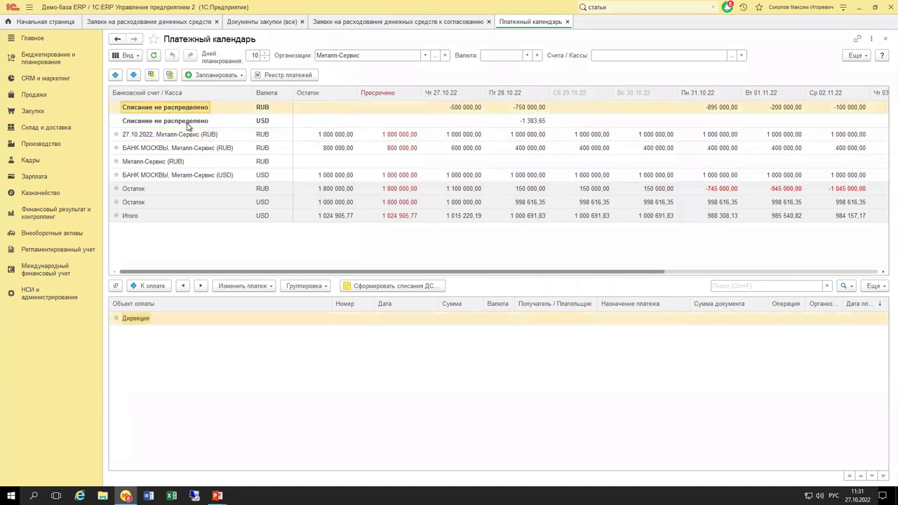
pyautogui.click(188, 124)
pyautogui.click(267, 110)
pyautogui.click(270, 120)
pyautogui.click(189, 135)
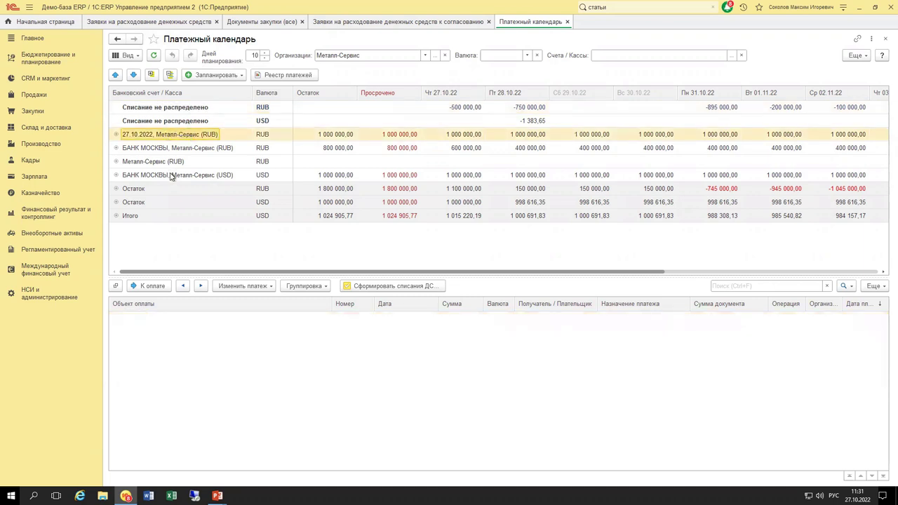
# Expand the RUB and USD Остаток rows into Поступление and Списание.
pyautogui.click(116, 190)
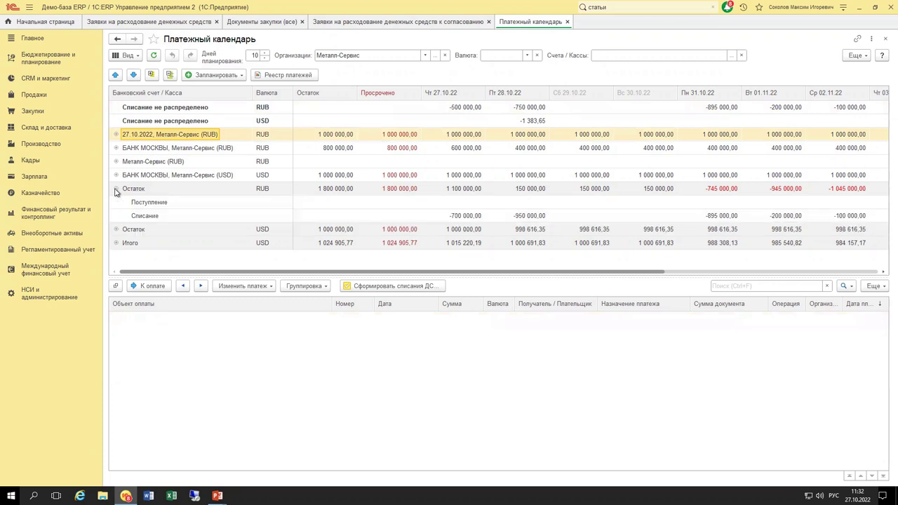
pyautogui.click(116, 230)
pyautogui.scroll(-1, 120, 233)
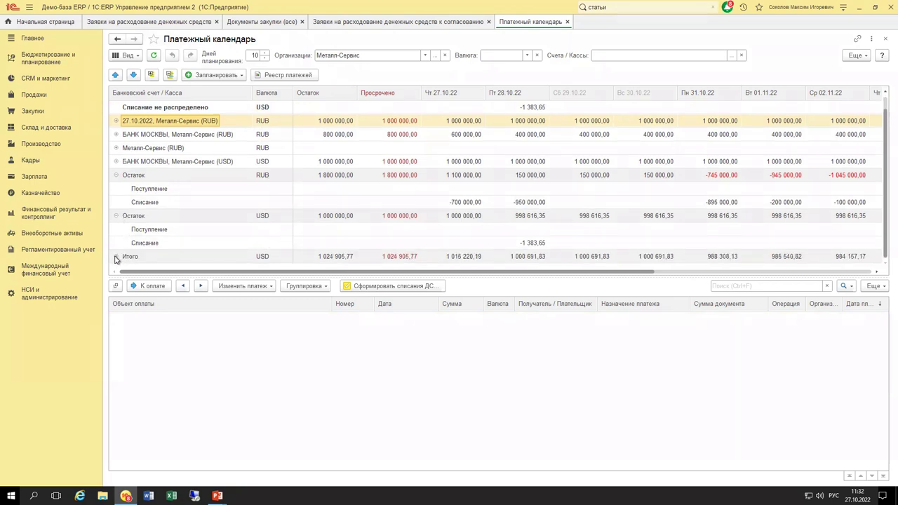
# Filter Валюта to RUB, clear it, and expand then collapse the Итого row.
pyautogui.click(527, 55)
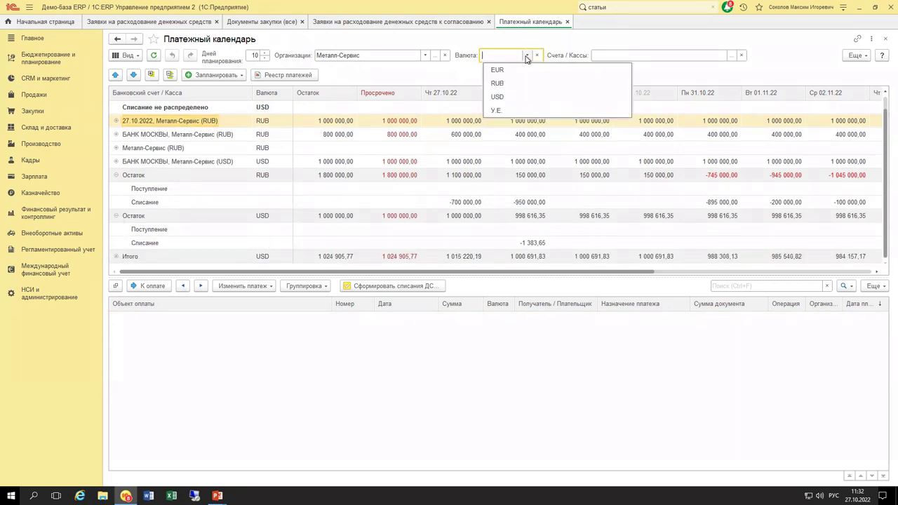
pyautogui.click(499, 86)
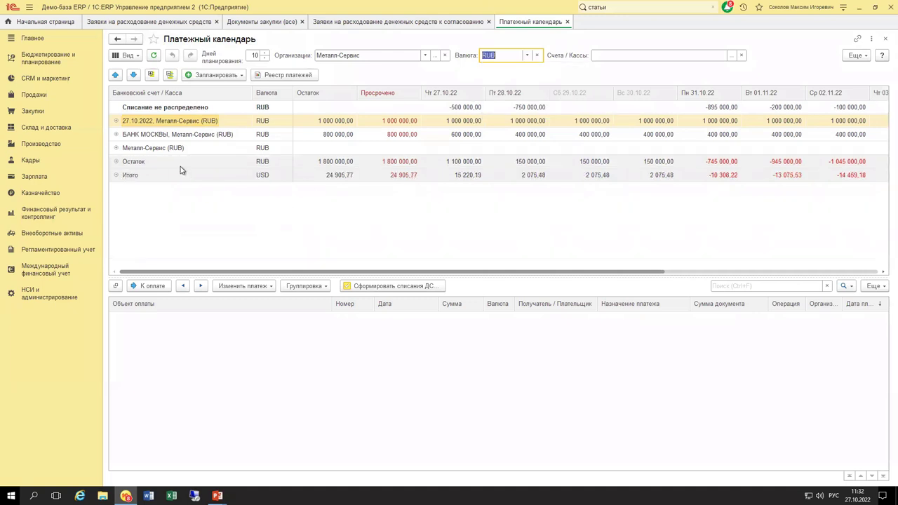
pyautogui.click(527, 55)
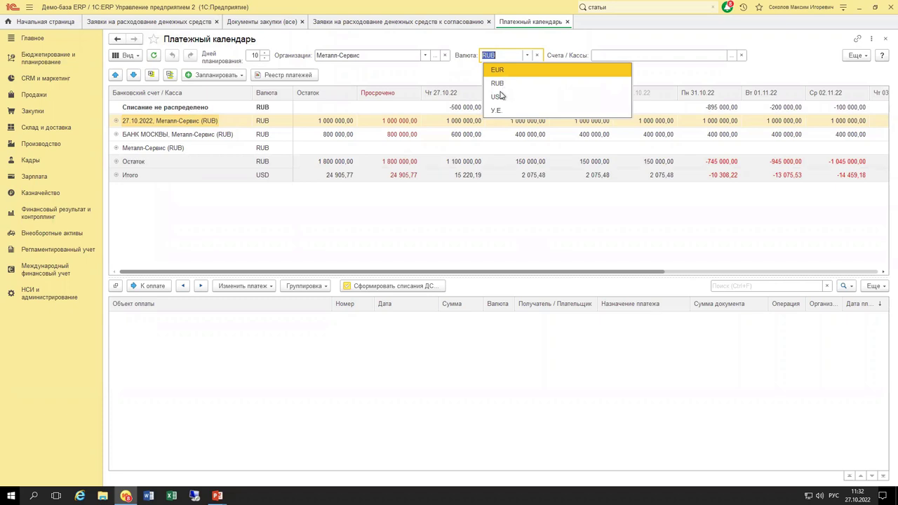
pyautogui.click(537, 56)
pyautogui.click(536, 57)
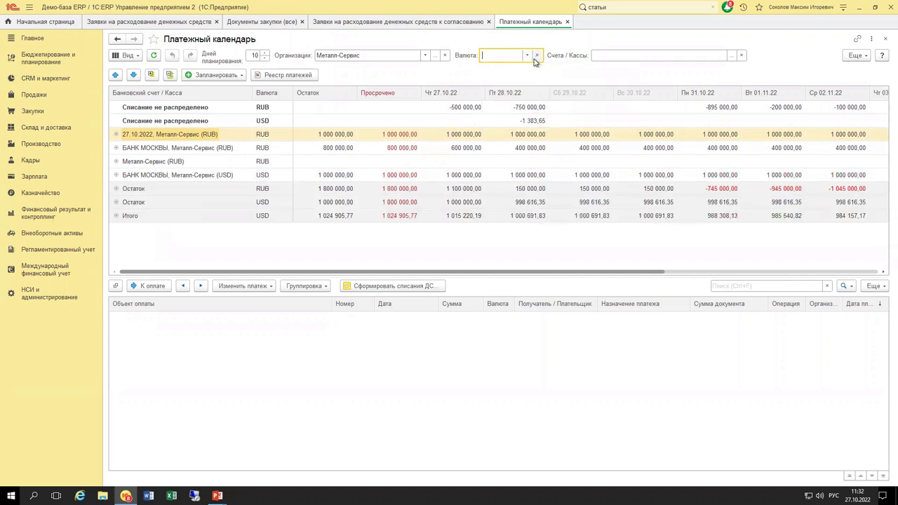
pyautogui.click(116, 216)
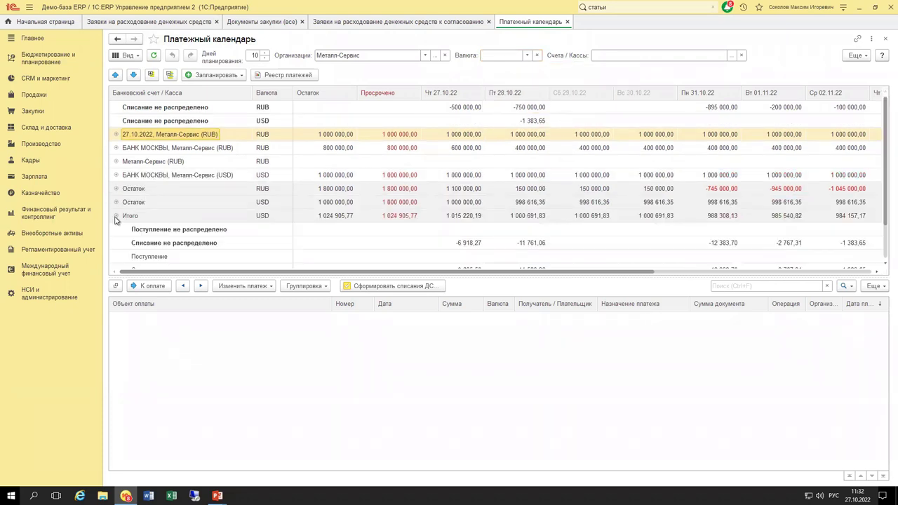
pyautogui.click(181, 192)
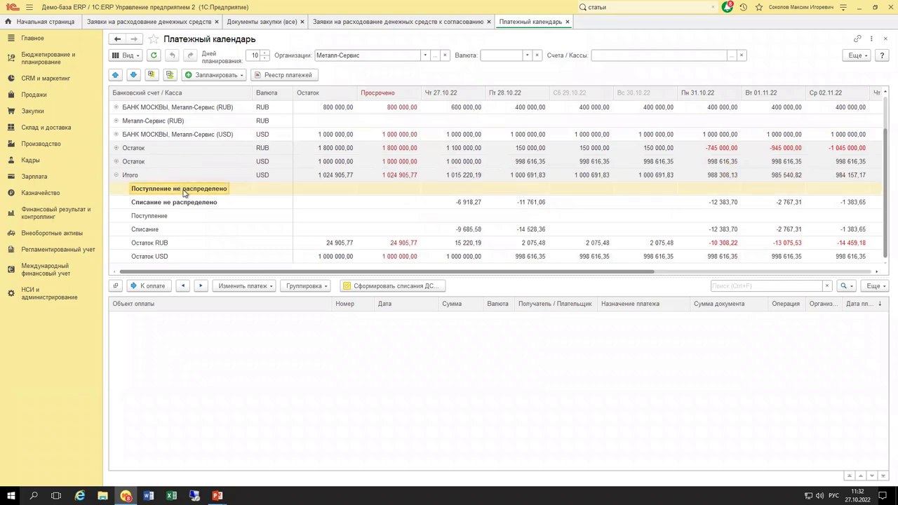
pyautogui.click(182, 204)
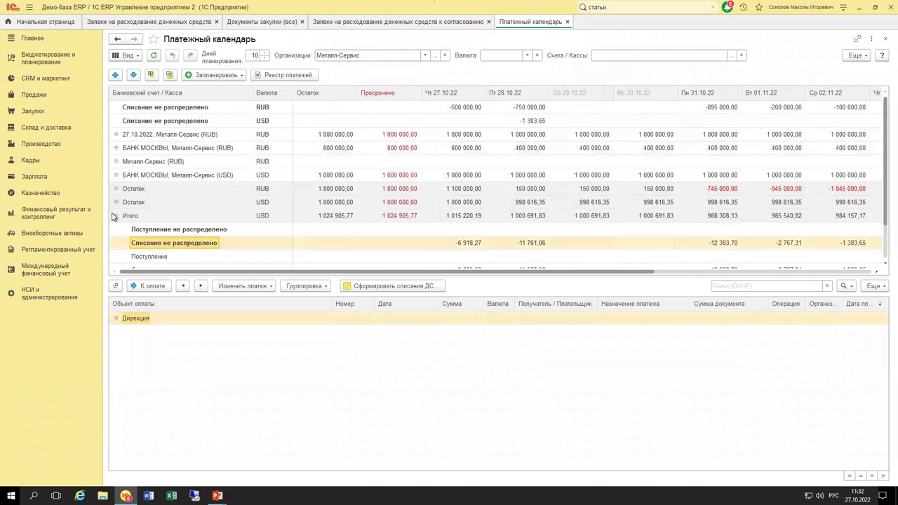
pyautogui.click(115, 215)
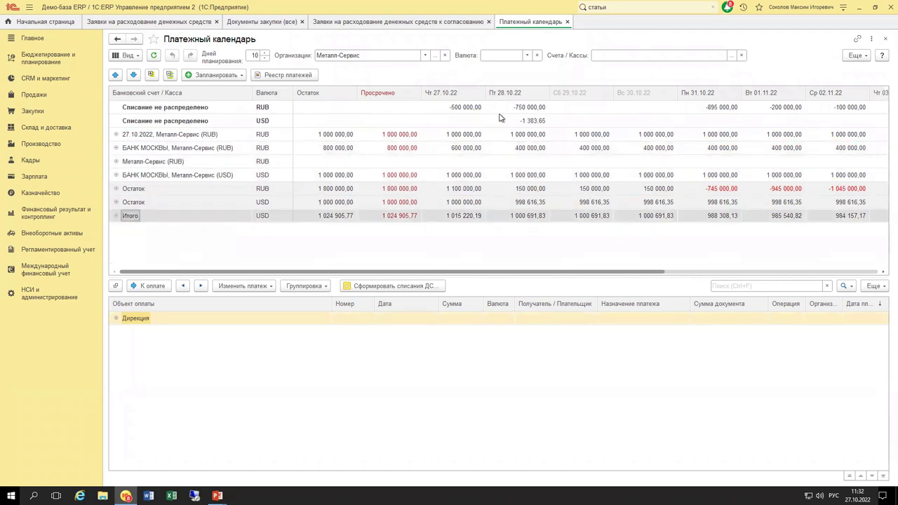
# Filter Валюта to RUB again and check the 27.10.2022 account's balance and overdue amount.
pyautogui.click(527, 55)
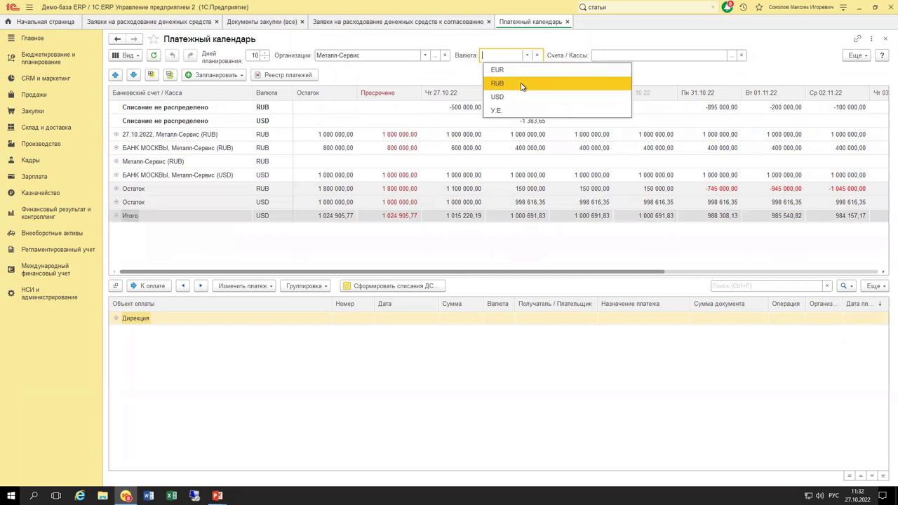
pyautogui.click(522, 84)
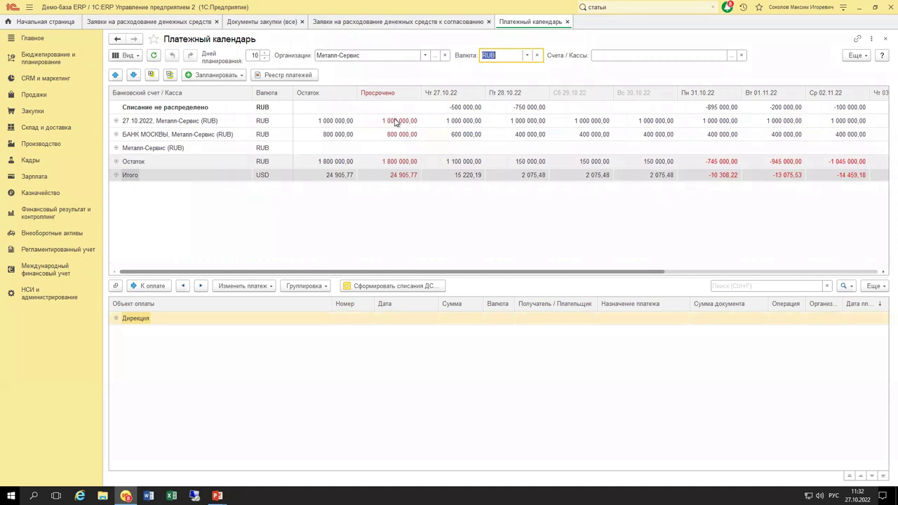
pyautogui.click(323, 124)
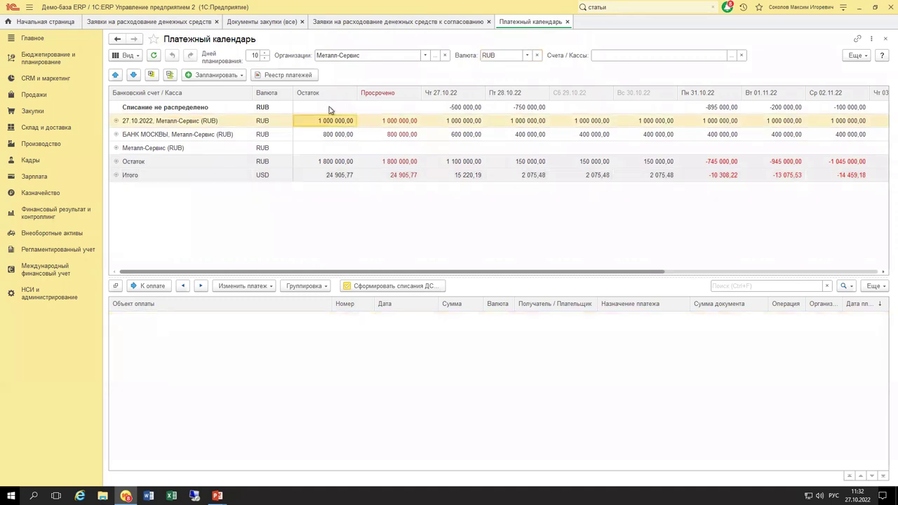
pyautogui.click(390, 120)
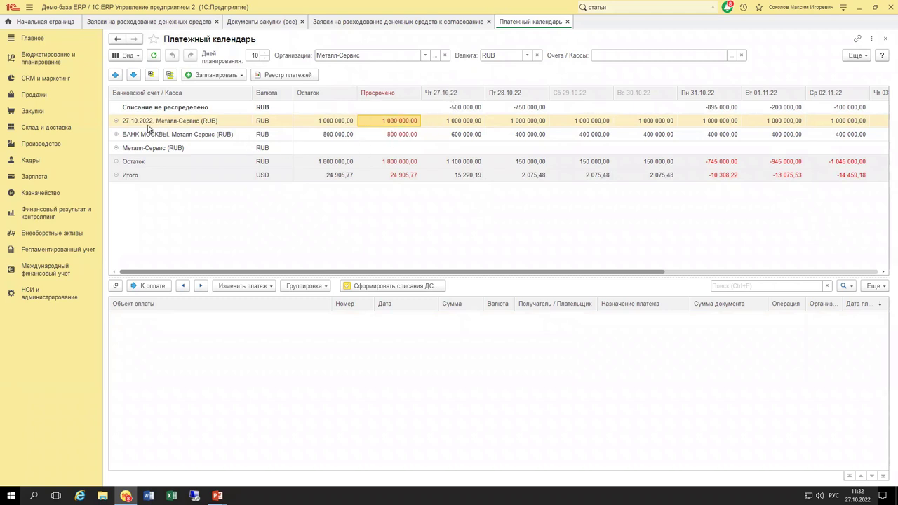
# Expand the 27.10.2022, Металл-Сервис (RUB) account and inspect the -750 000,00 write-off on 28.10.22.
pyautogui.click(116, 121)
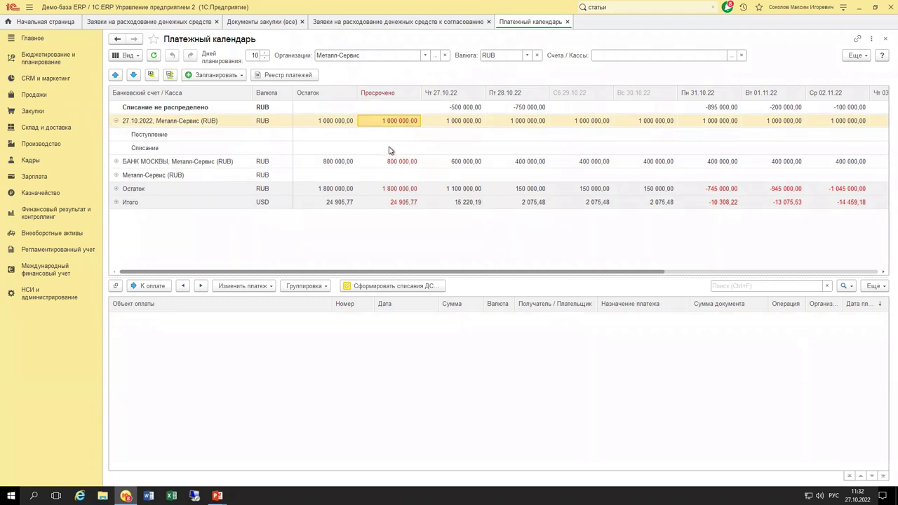
pyautogui.click(211, 125)
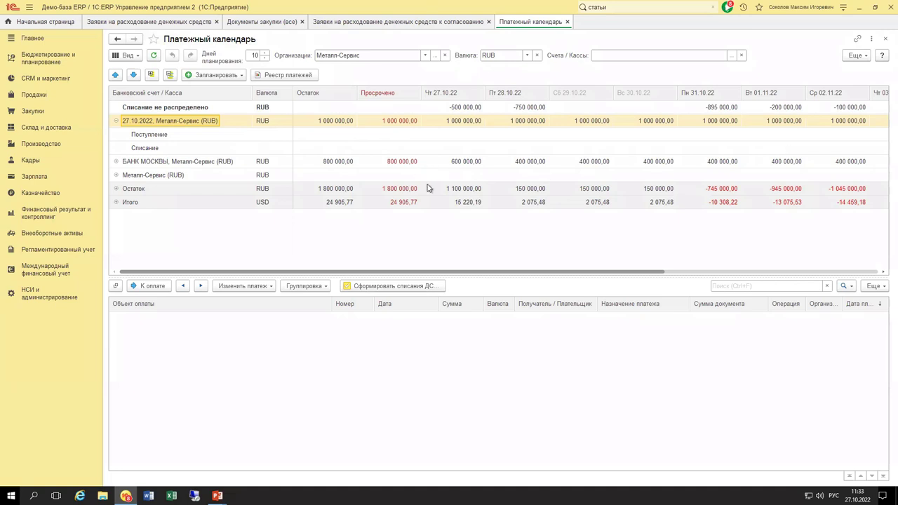
pyautogui.click(451, 109)
pyautogui.click(517, 108)
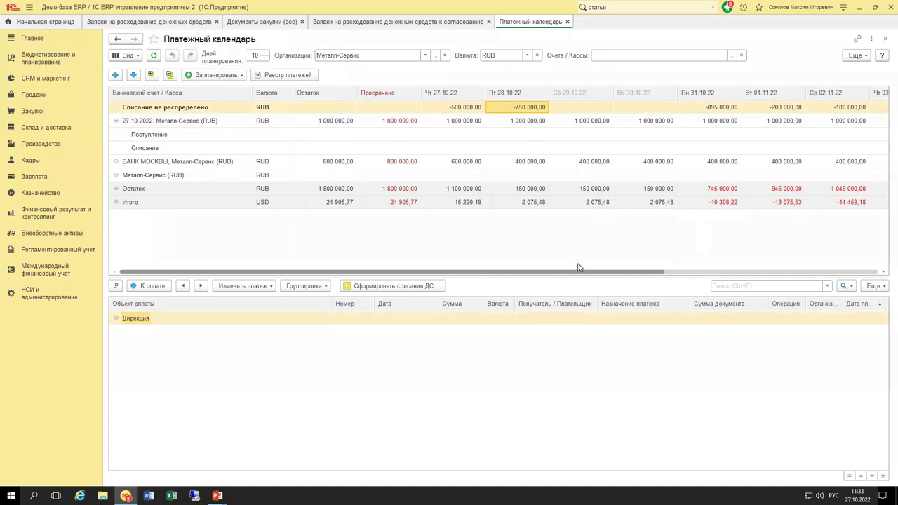
pyautogui.hscroll(2, 604, 275)
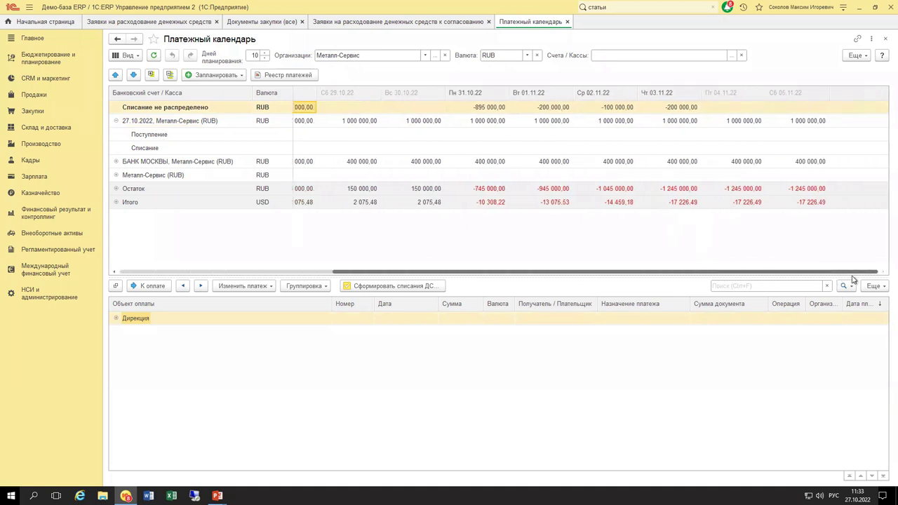
pyautogui.hscroll(-2, 553, 277)
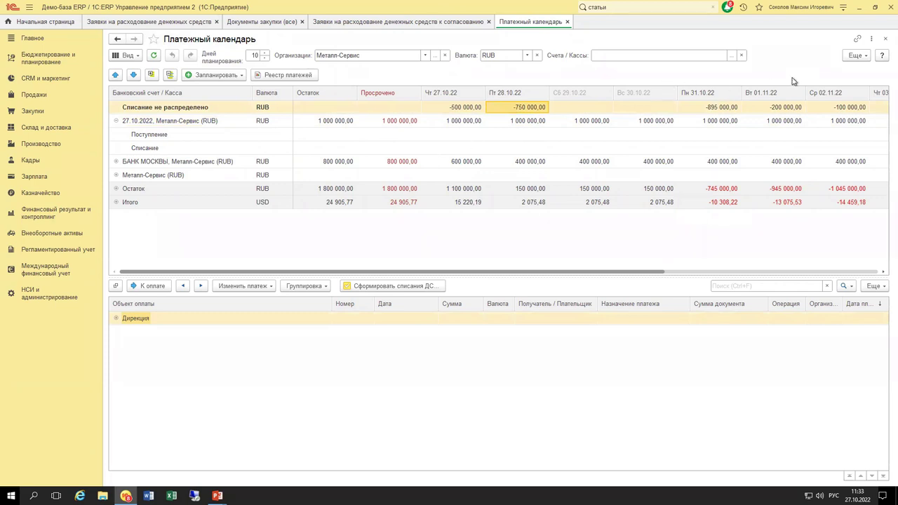
# Open Настройки платежного календаря from the Ещё menu's Настройка.
pyautogui.click(856, 56)
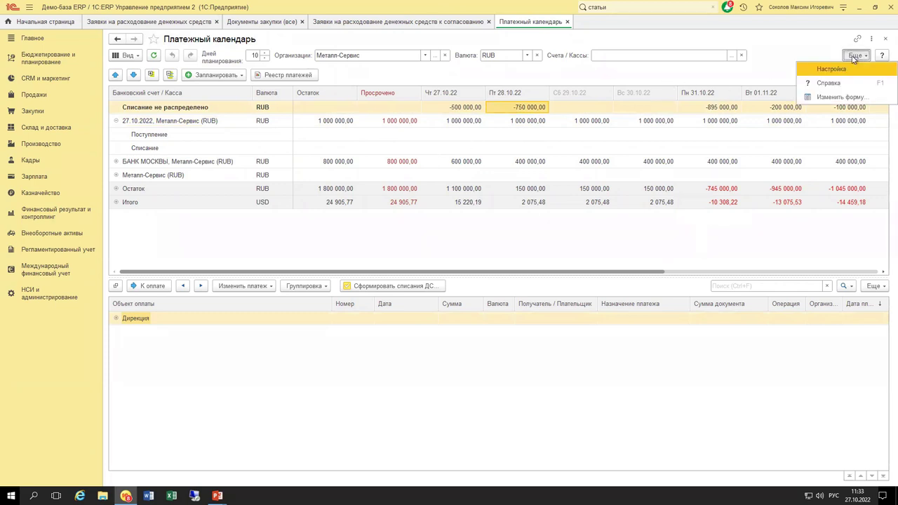
pyautogui.click(822, 58)
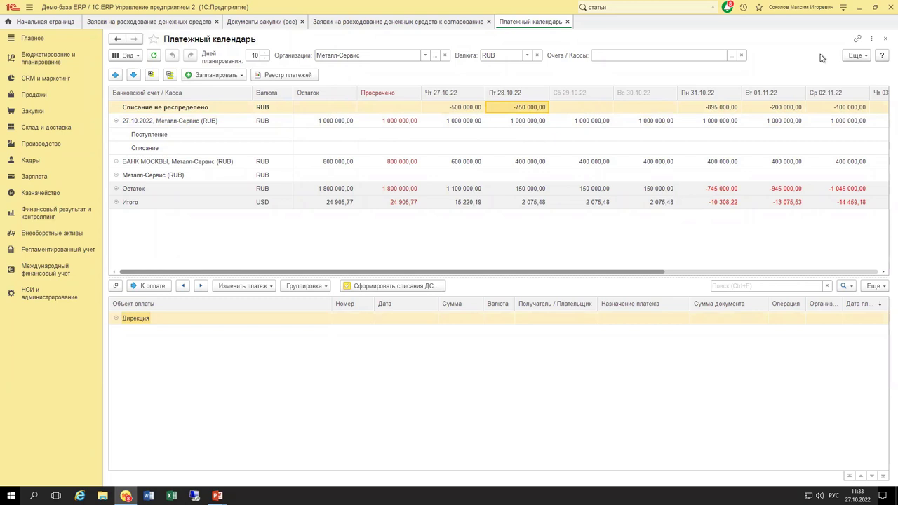
pyautogui.click(857, 55)
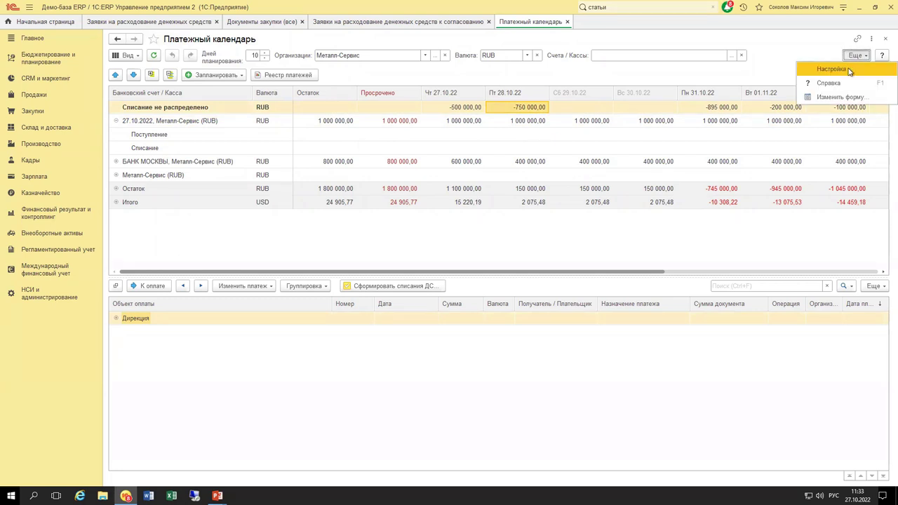
pyautogui.click(833, 69)
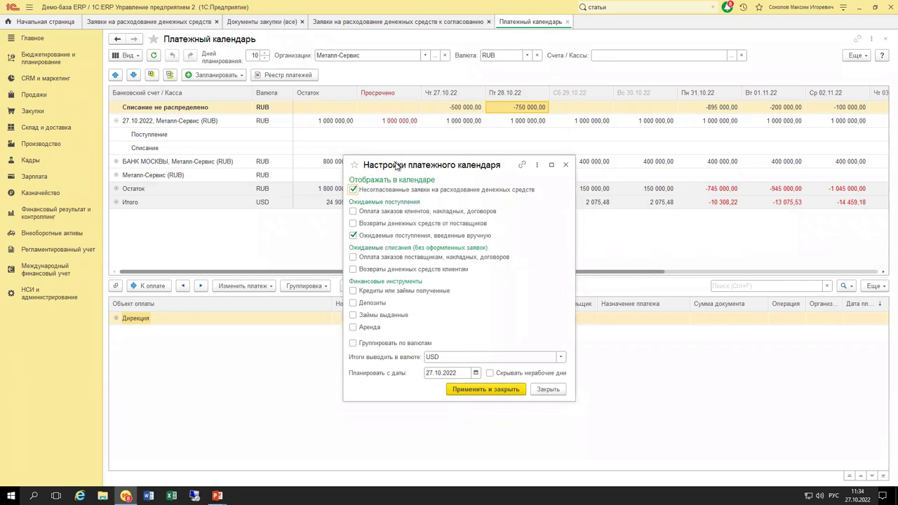
pyautogui.moveTo(398, 165); pyautogui.dragTo(397, 163)
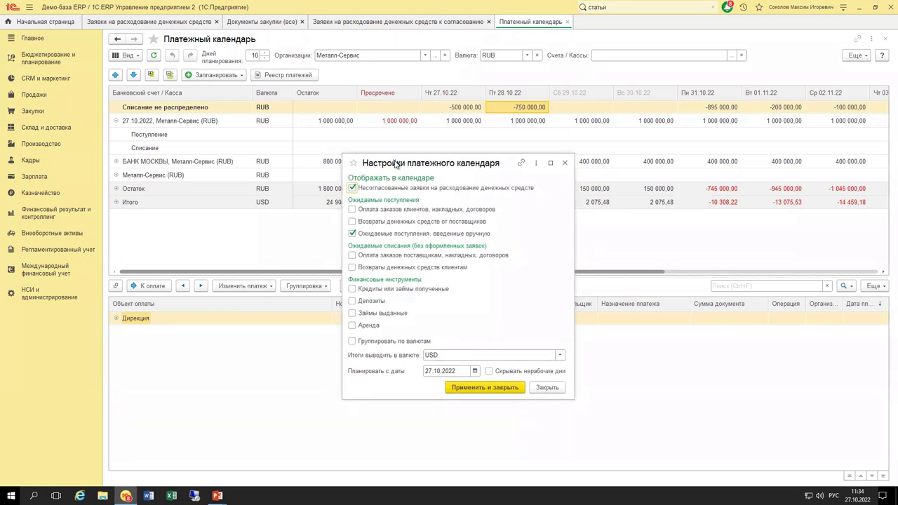
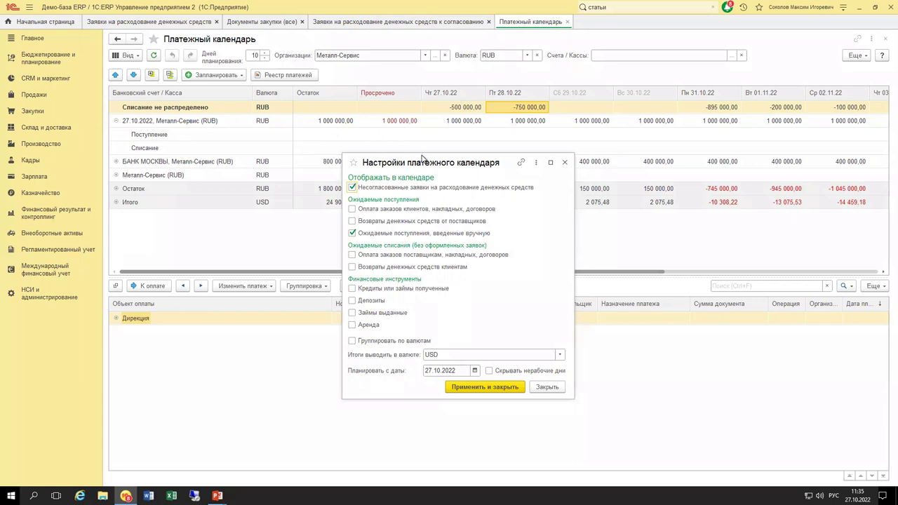
# Close the calendar settings, then expand and collapse the БАНК МОСКВЫ account's receipts and write-offs.
pyautogui.click(565, 162)
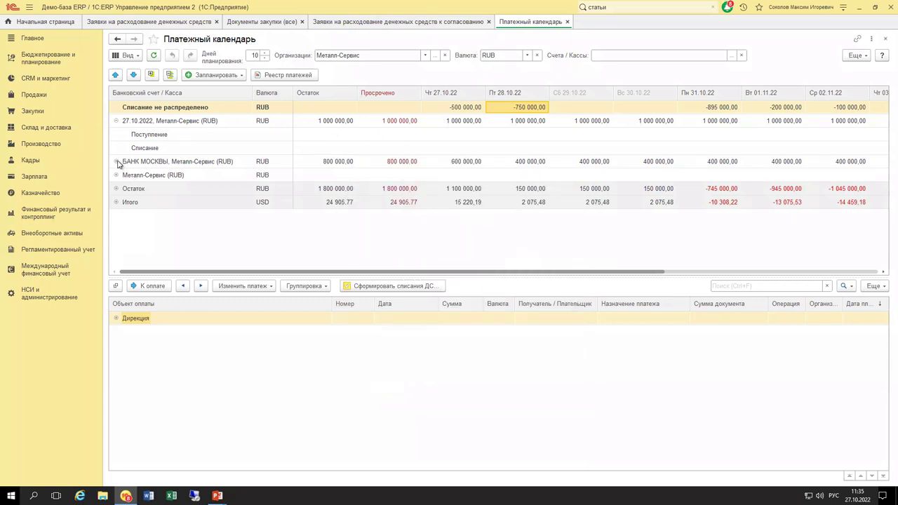
pyautogui.click(150, 136)
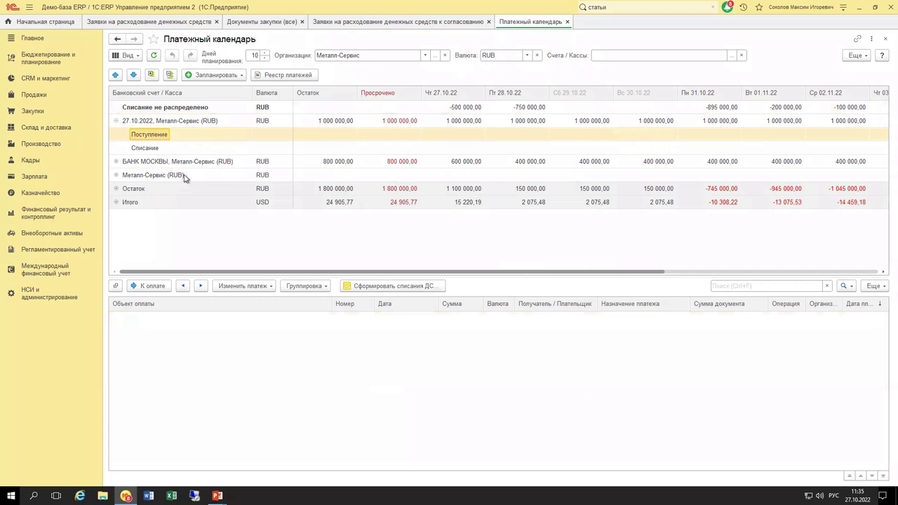
pyautogui.click(118, 162)
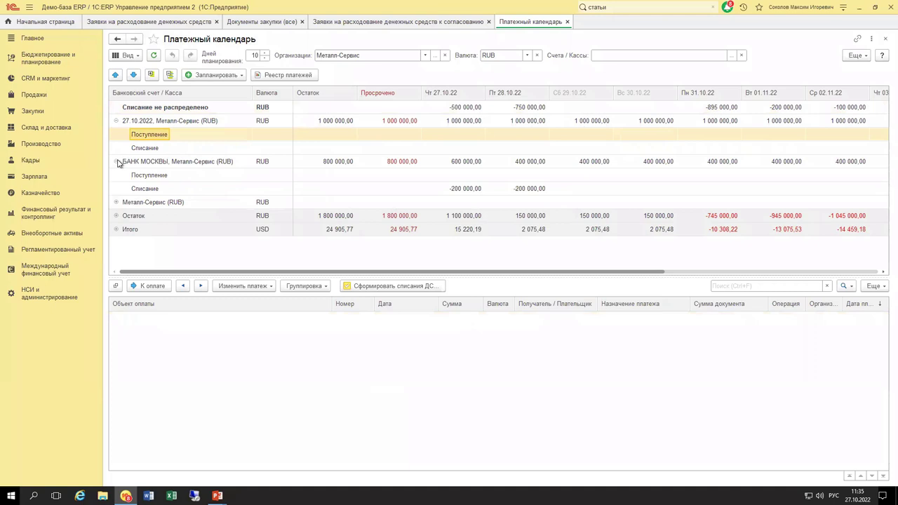
pyautogui.click(117, 162)
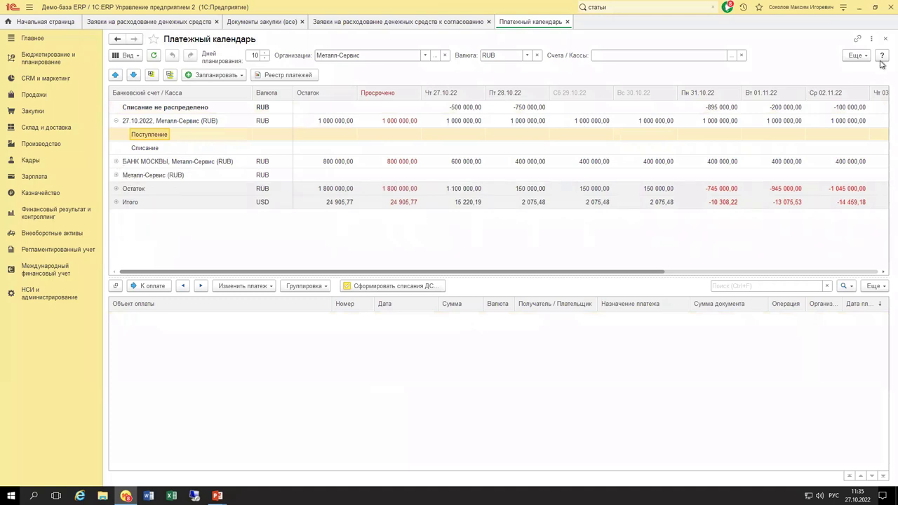
pyautogui.click(856, 55)
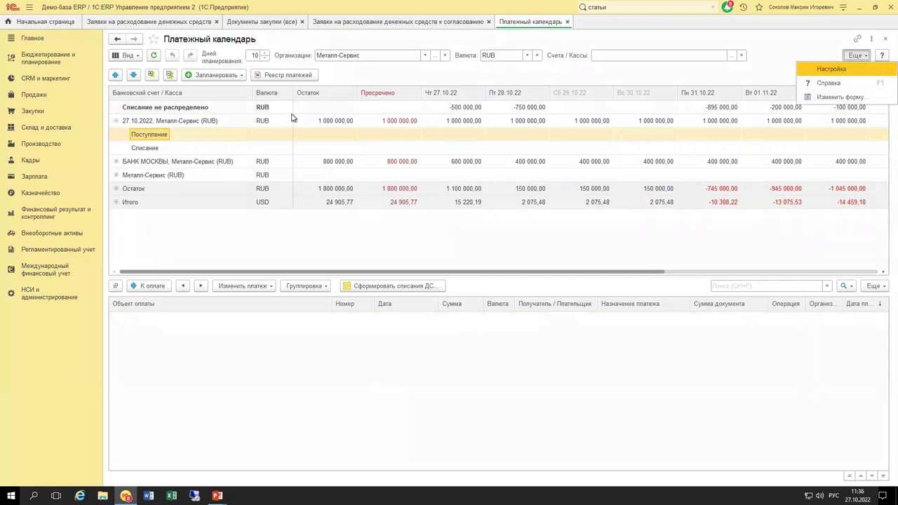
# Open the payment calendar settings and read the Оплата заказов поставщикам option's tooltip.
pyautogui.click(828, 69)
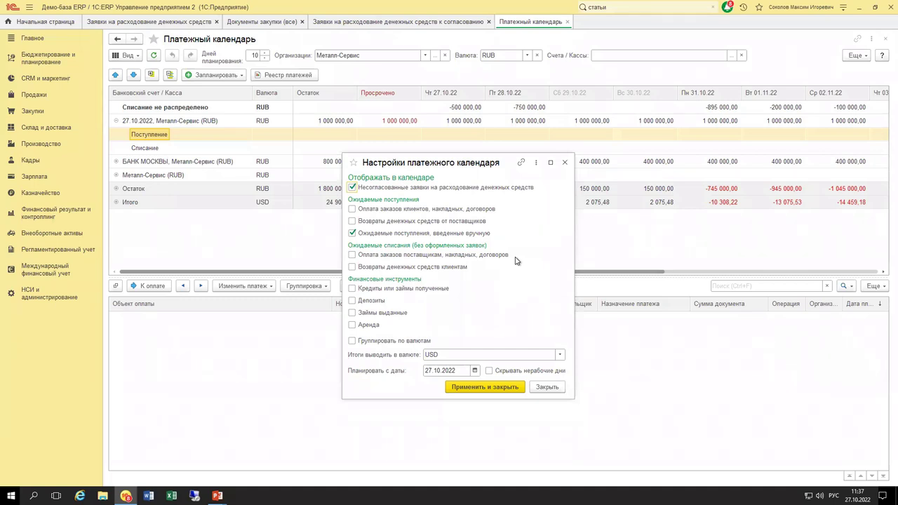
pyautogui.moveTo(492, 257)
pyautogui.moveTo(421, 260)
# Open Казначейство > Договоры кредитов и депозитов, select a contract, then return to Платежный календарь.
pyautogui.click(564, 162)
pyautogui.click(48, 199)
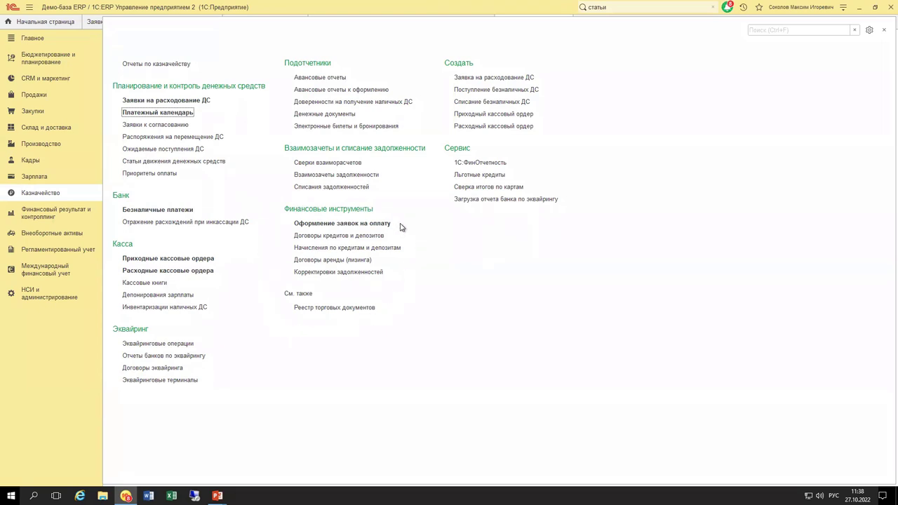
pyautogui.click(338, 236)
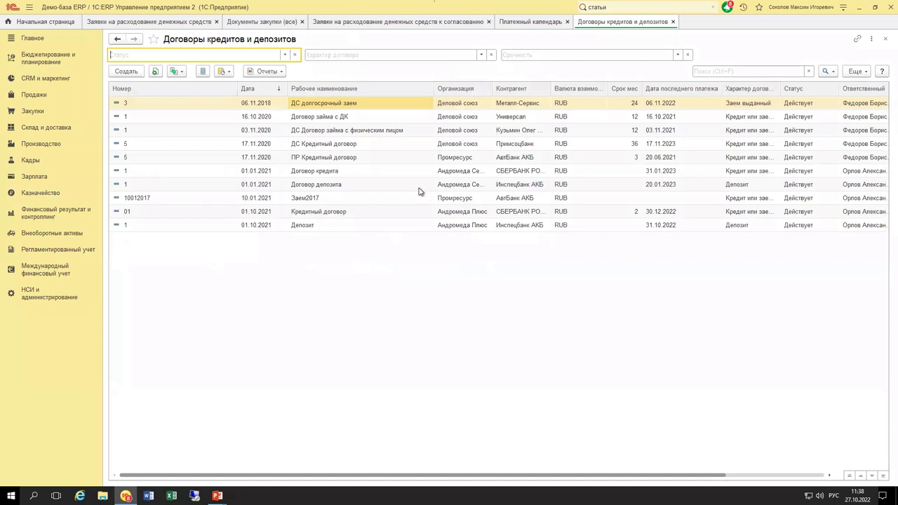
pyautogui.click(501, 365)
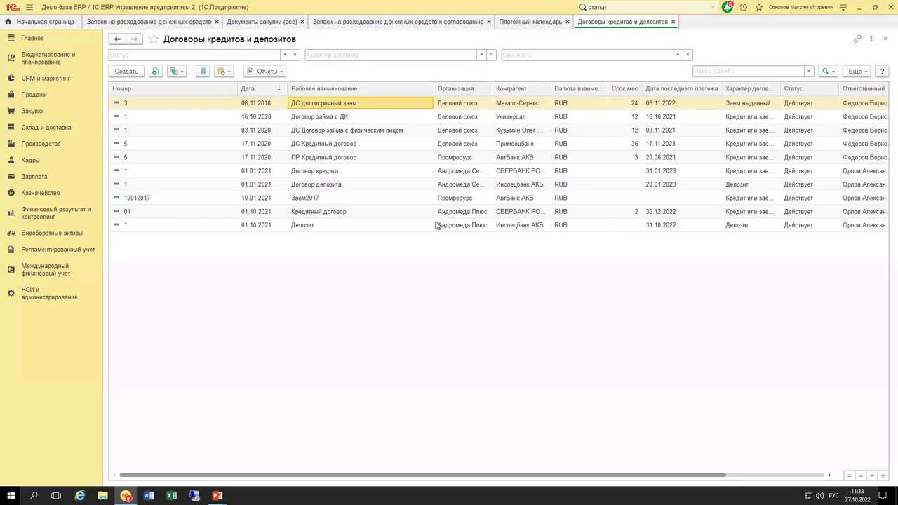
pyautogui.click(449, 199)
pyautogui.click(529, 23)
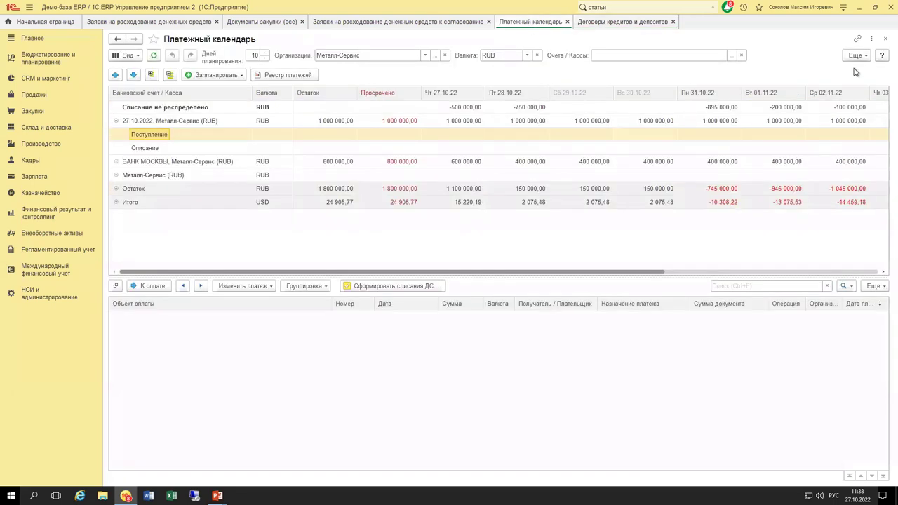
# In the calendar settings, set totals currency to RUB and planning start to 01.11.2022, then apply.
pyautogui.click(855, 56)
pyautogui.click(832, 69)
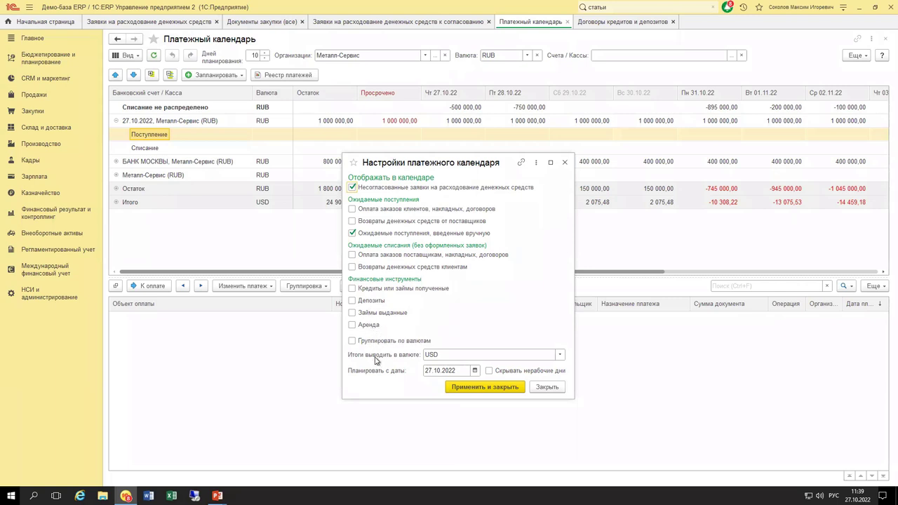
pyautogui.click(562, 356)
pyautogui.click(451, 383)
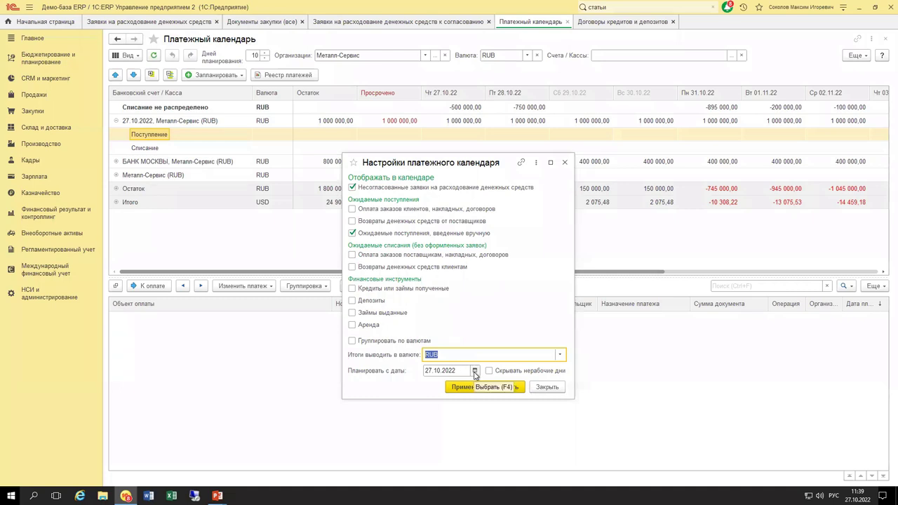
pyautogui.click(454, 372)
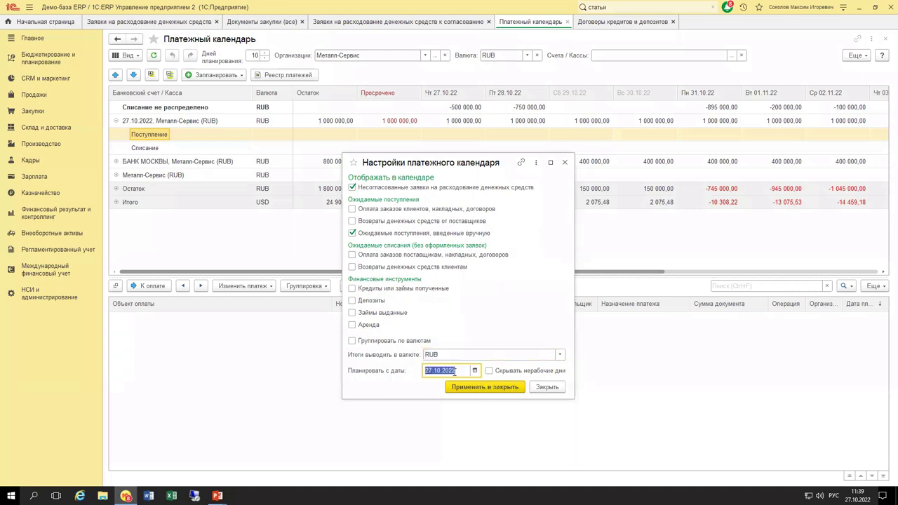
pyautogui.write('01.11.2022')
pyautogui.press('Tab')
pyautogui.click(474, 386)
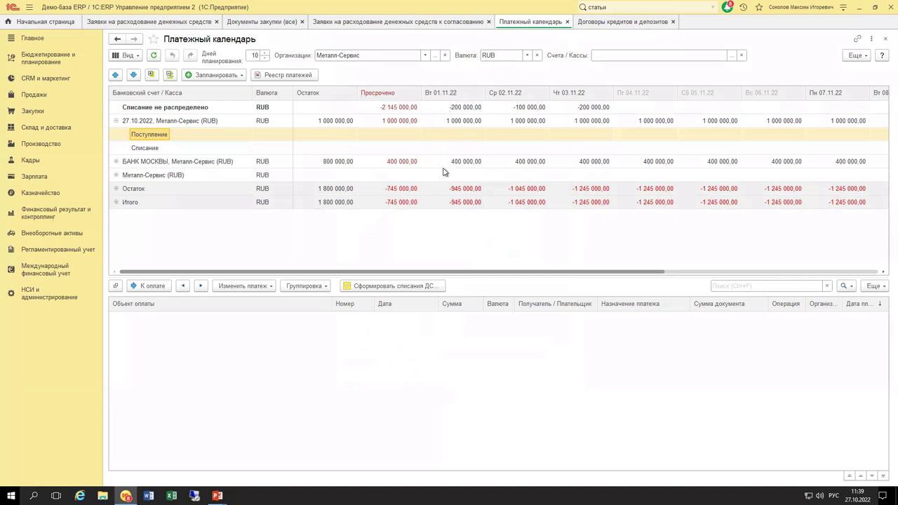
# Reopen the calendar settings and restore the planning start date to 27.10.2022.
pyautogui.click(857, 56)
pyautogui.click(831, 69)
pyautogui.click(445, 370)
pyautogui.write('27102022')
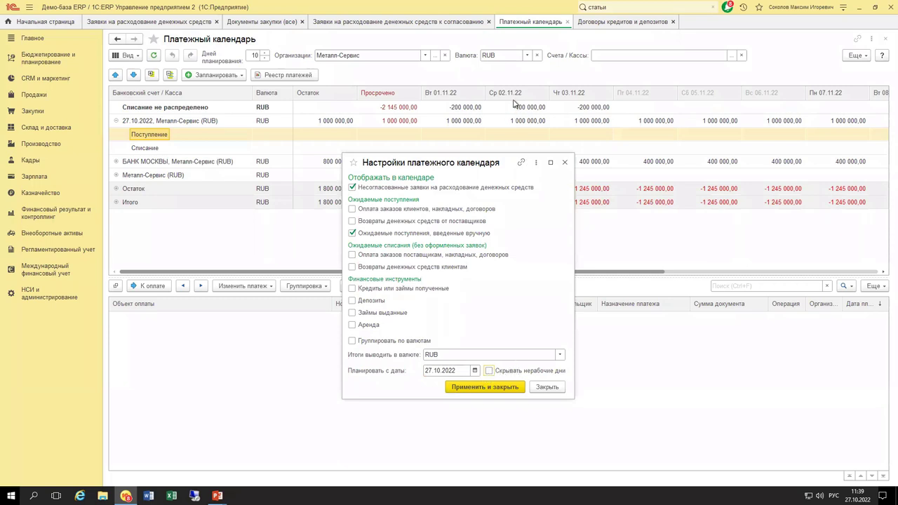
pyautogui.click(482, 388)
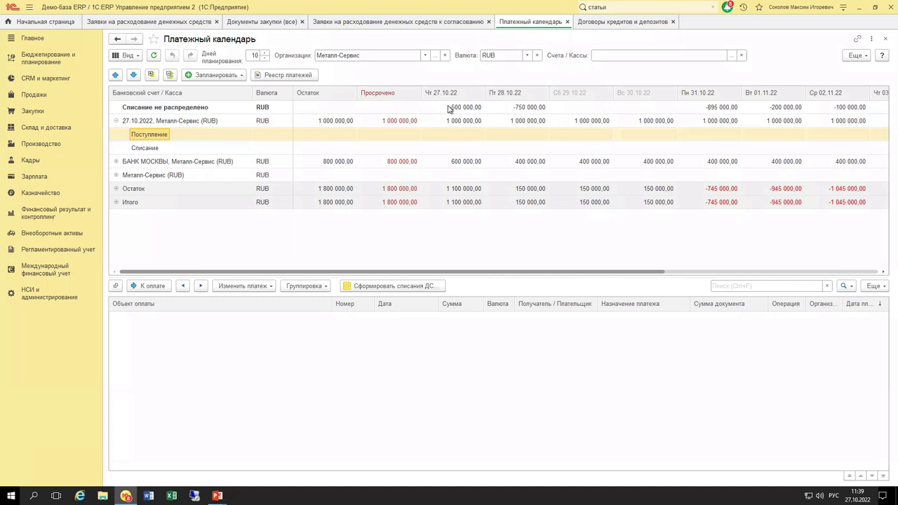
# Collapse and re-expand the 27.10.2022, Металл-Сервис account and review its Поступление and Списание rows.
pyautogui.click(184, 110)
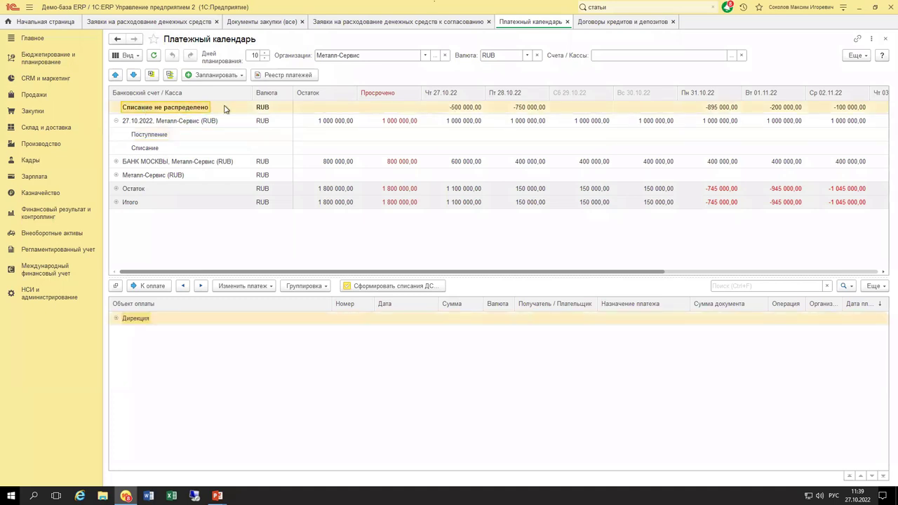
pyautogui.click(144, 125)
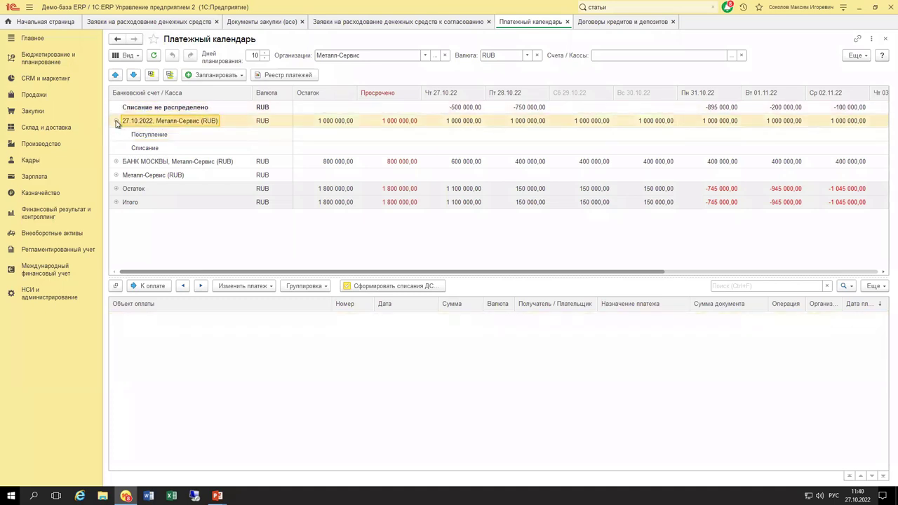
pyautogui.click(117, 121)
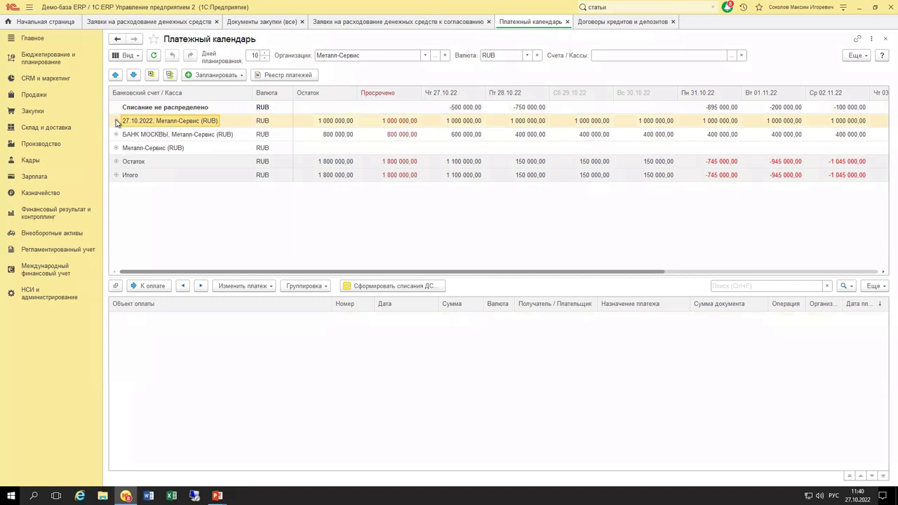
pyautogui.click(117, 122)
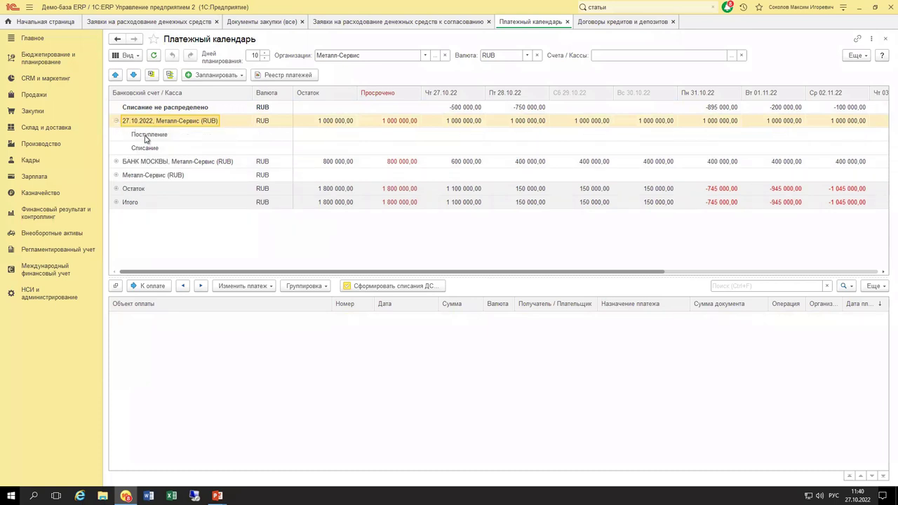
pyautogui.click(146, 135)
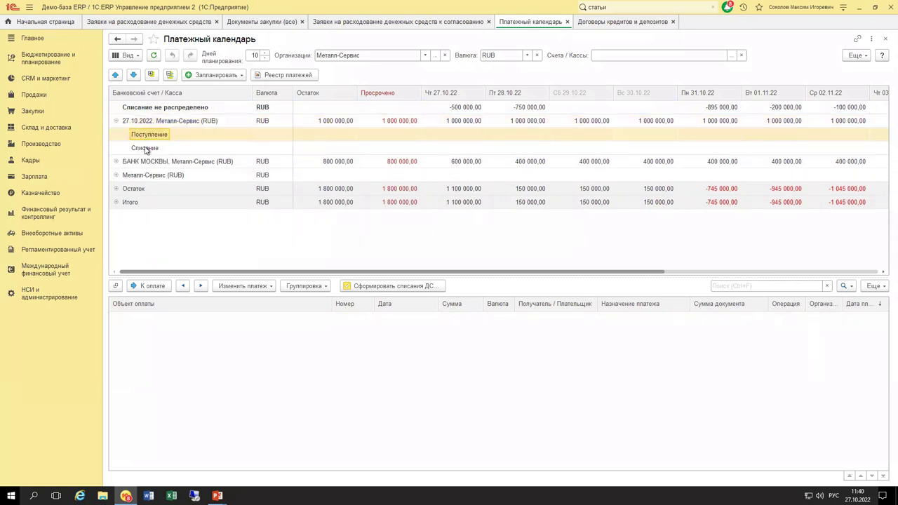
pyautogui.click(145, 149)
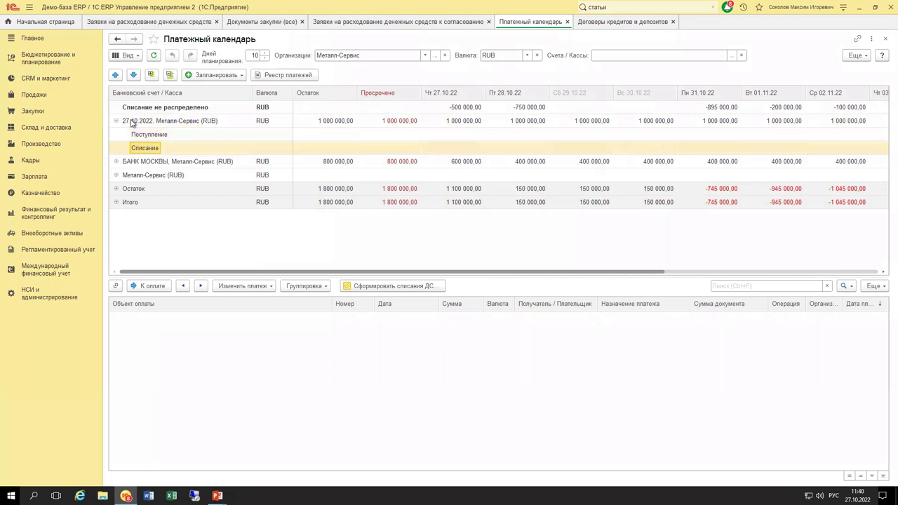
pyautogui.click(131, 122)
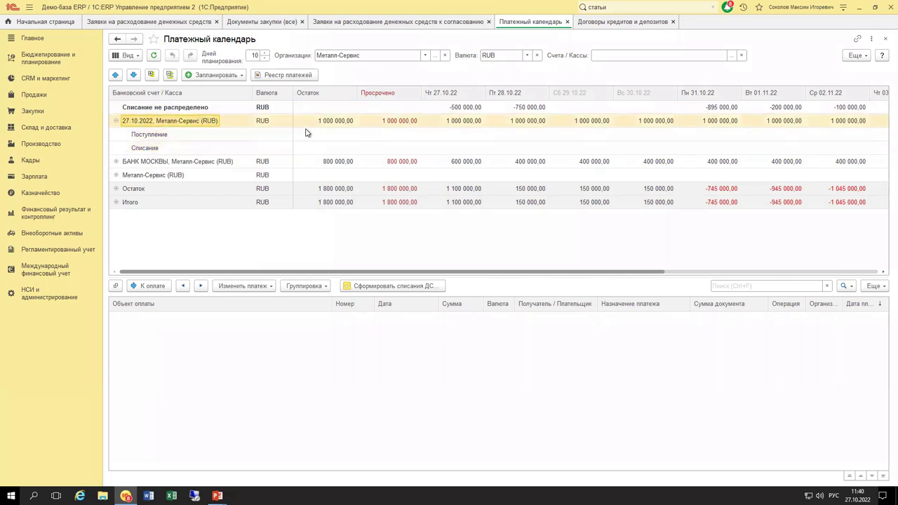
pyautogui.moveTo(445, 274); pyautogui.dragTo(365, 272)
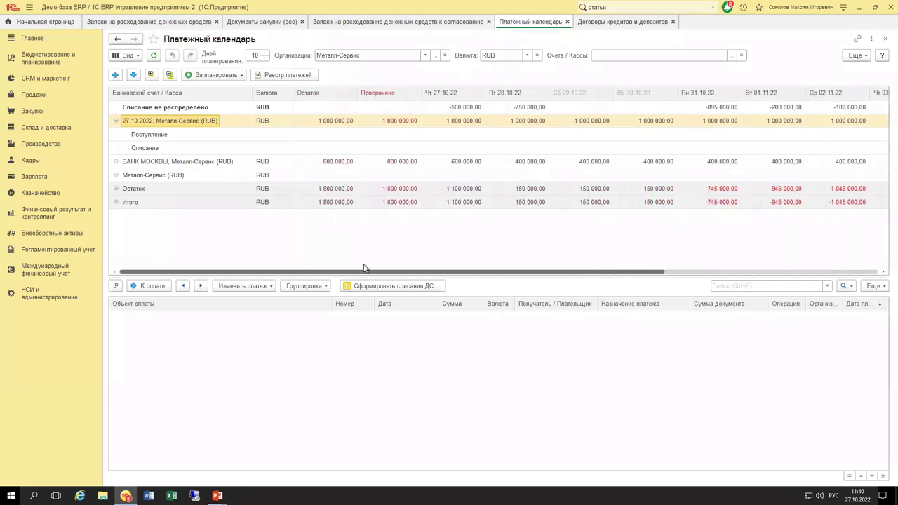
# List the two requests behind −500 000,00 on 27.10.22 without grouping.
pyautogui.click(447, 109)
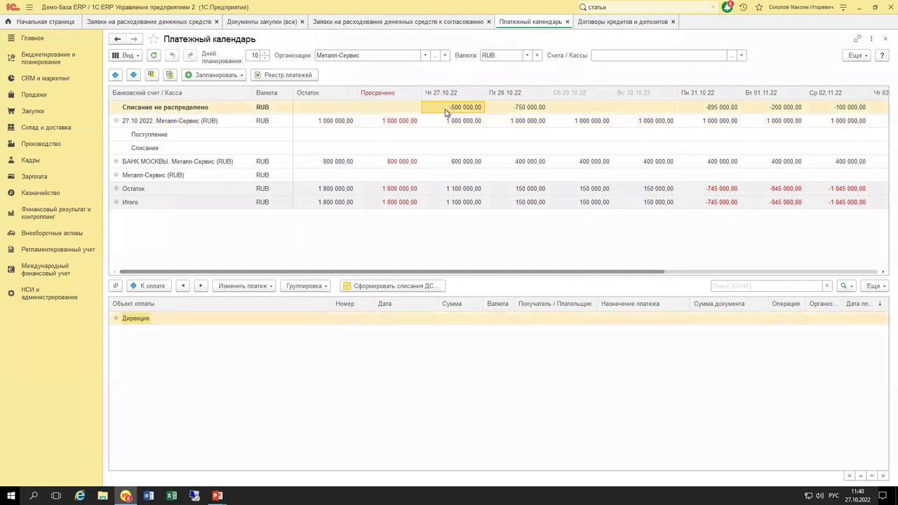
pyautogui.click(303, 286)
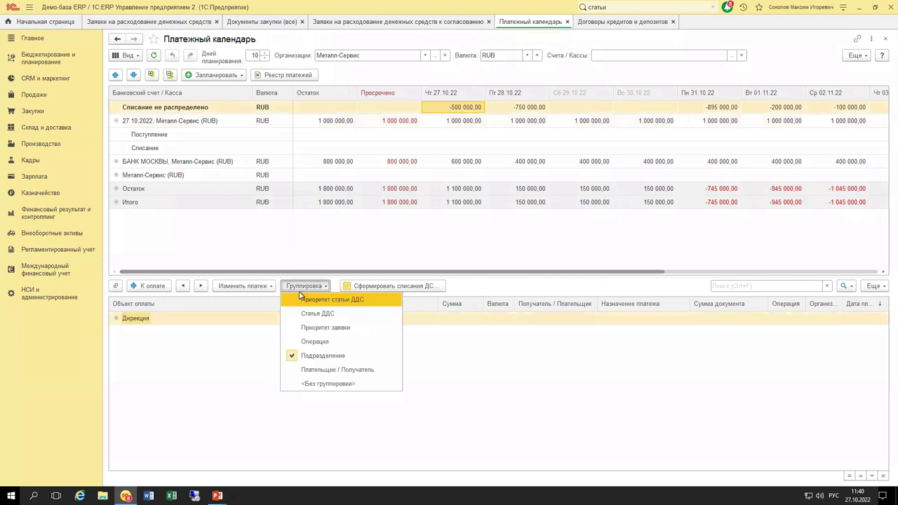
pyautogui.click(321, 388)
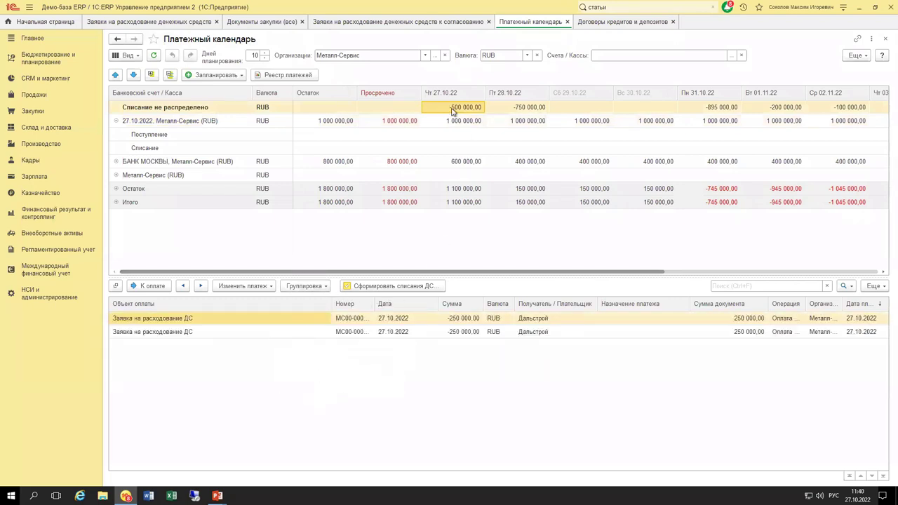
pyautogui.click(392, 321)
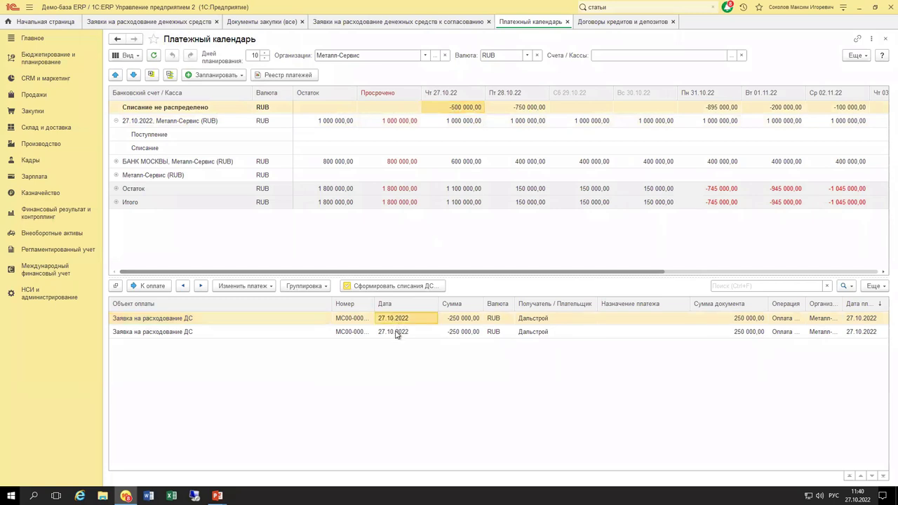
pyautogui.click(398, 332)
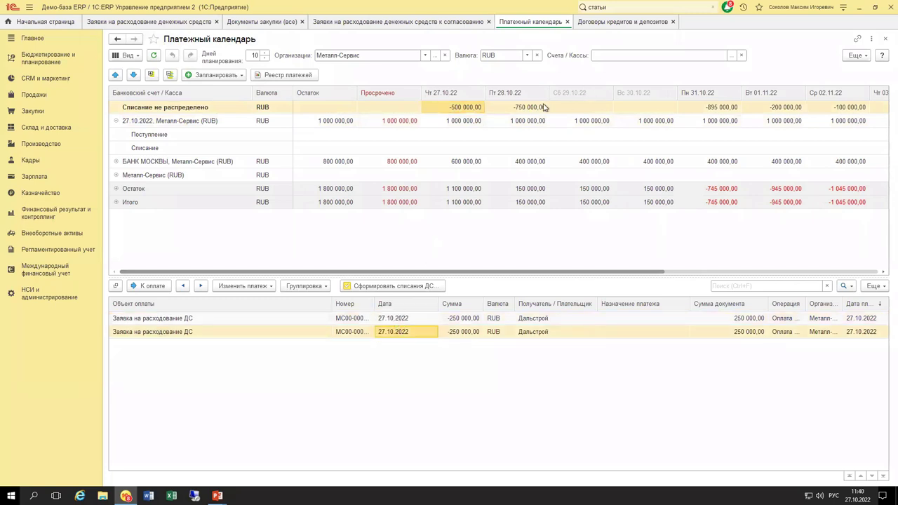
# Review the three requests behind −750 000,00 on 28.10.22, narrowing the Объект оплаты column.
pyautogui.click(523, 111)
pyautogui.click(412, 322)
pyautogui.click(412, 334)
pyautogui.click(413, 346)
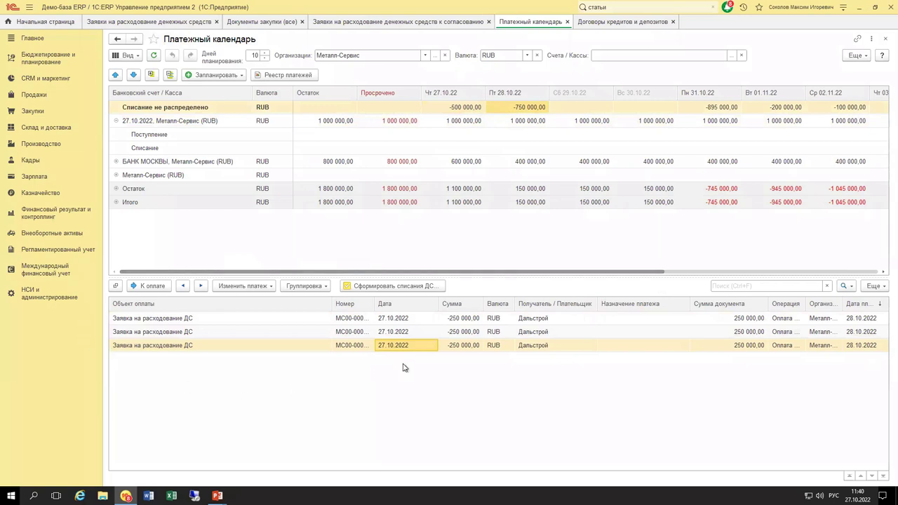
pyautogui.click(519, 138)
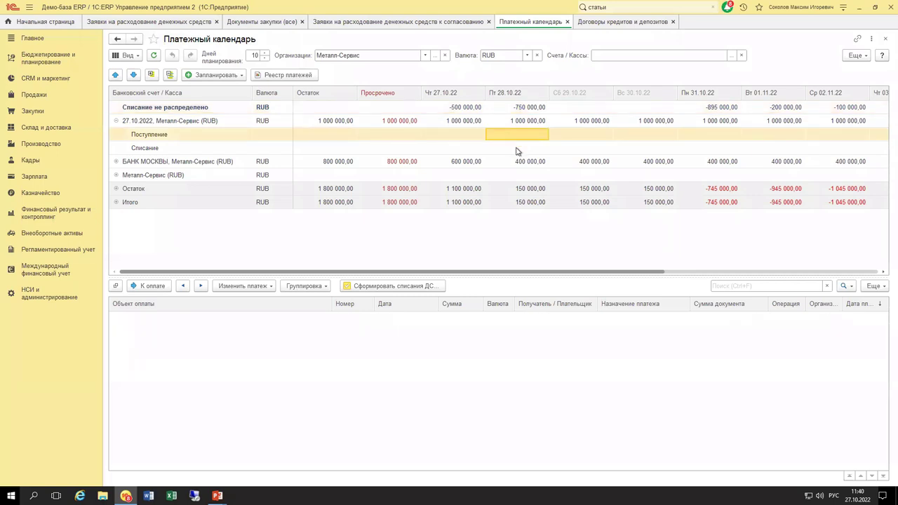
pyautogui.click(520, 109)
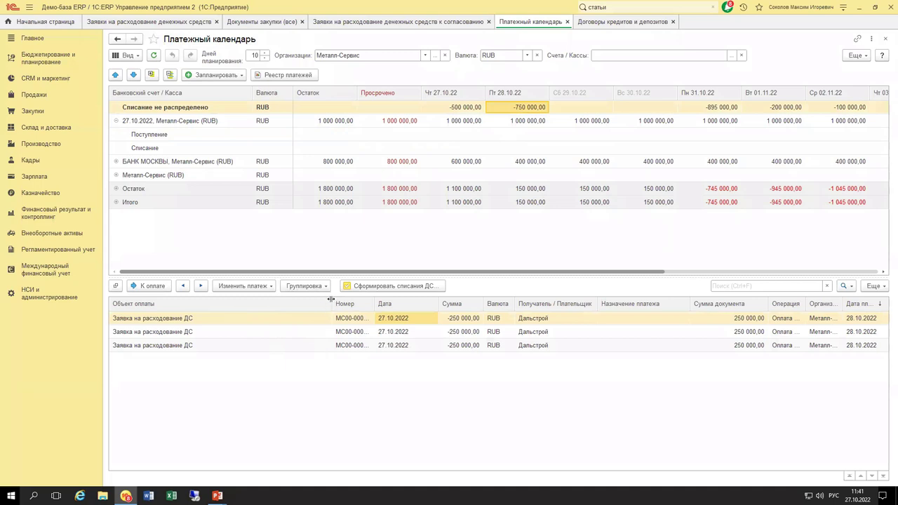
pyautogui.moveTo(331, 300); pyautogui.dragTo(254, 299)
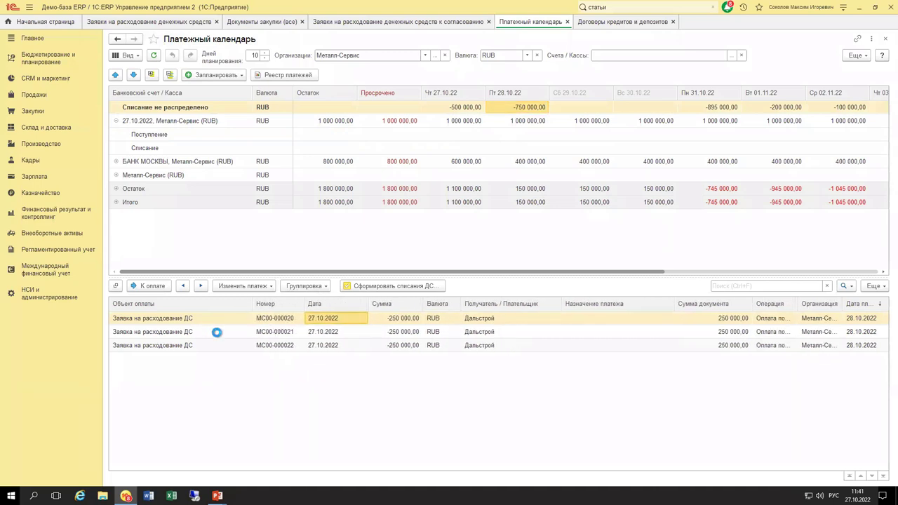
pyautogui.click(205, 331)
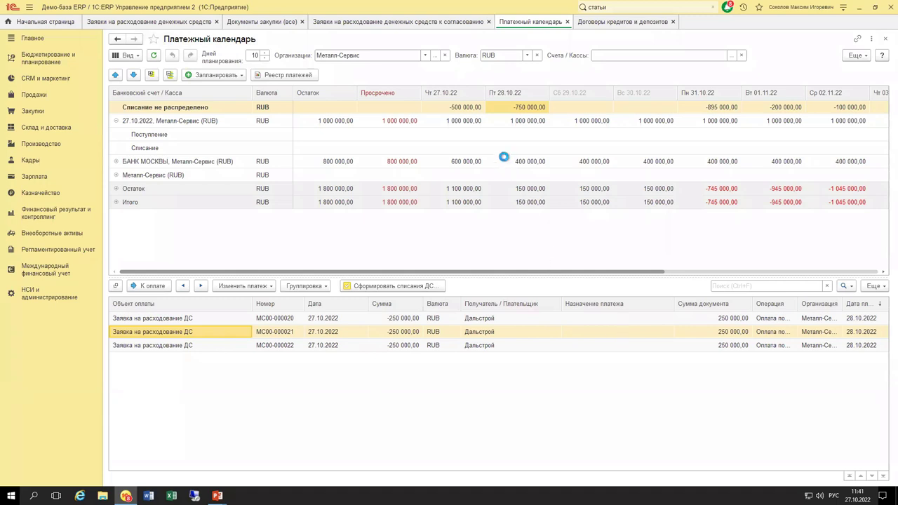
# Drill into the 27.10 unallocated write-off and check the account's amounts from balance to 31.10.
pyautogui.click(456, 109)
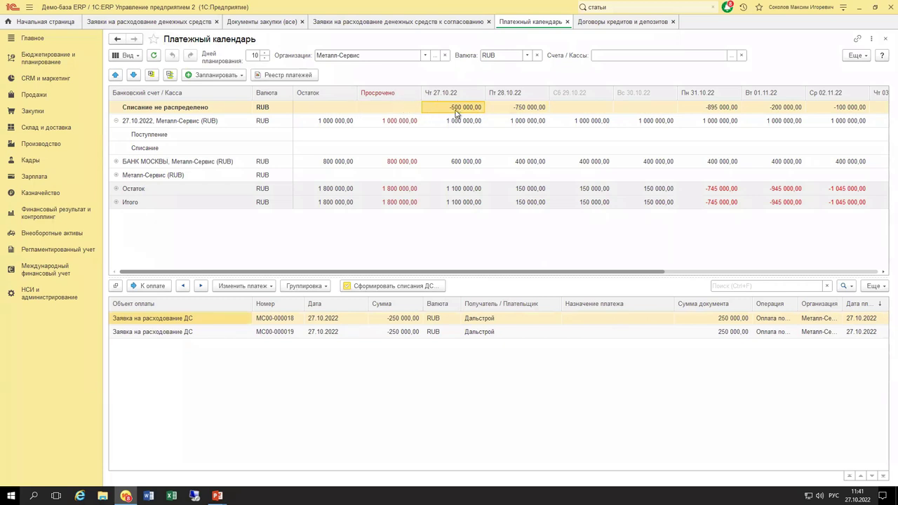
pyautogui.doubleClick(456, 109)
pyautogui.click(454, 113)
pyautogui.click(339, 122)
pyautogui.click(390, 127)
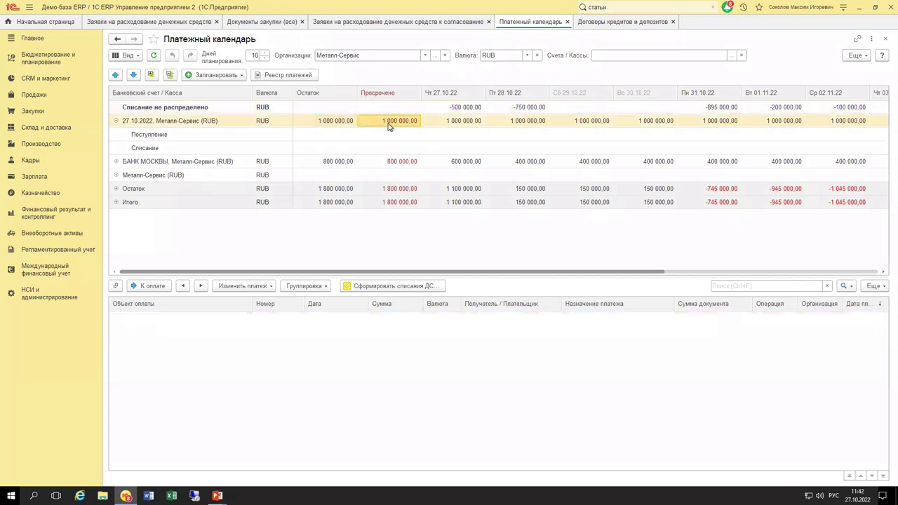
pyautogui.click(463, 127)
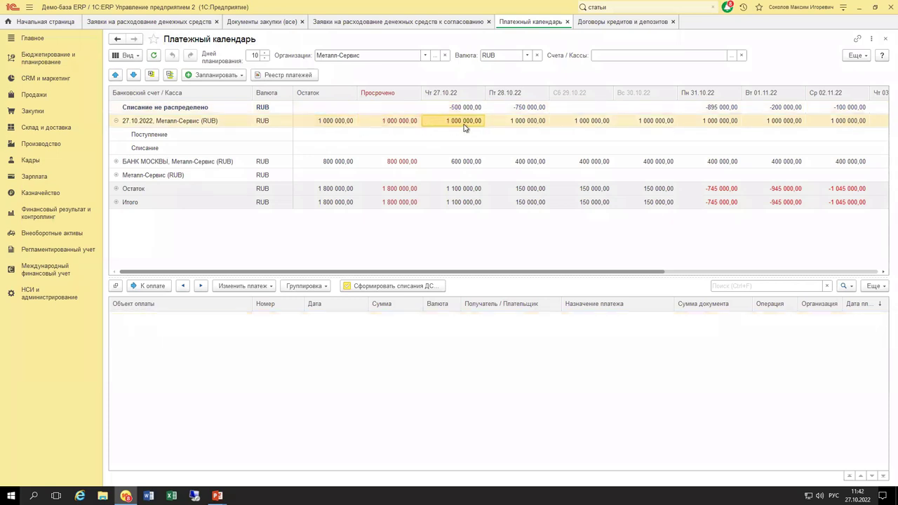
pyautogui.click(523, 125)
pyautogui.click(584, 123)
pyautogui.click(652, 123)
pyautogui.click(702, 125)
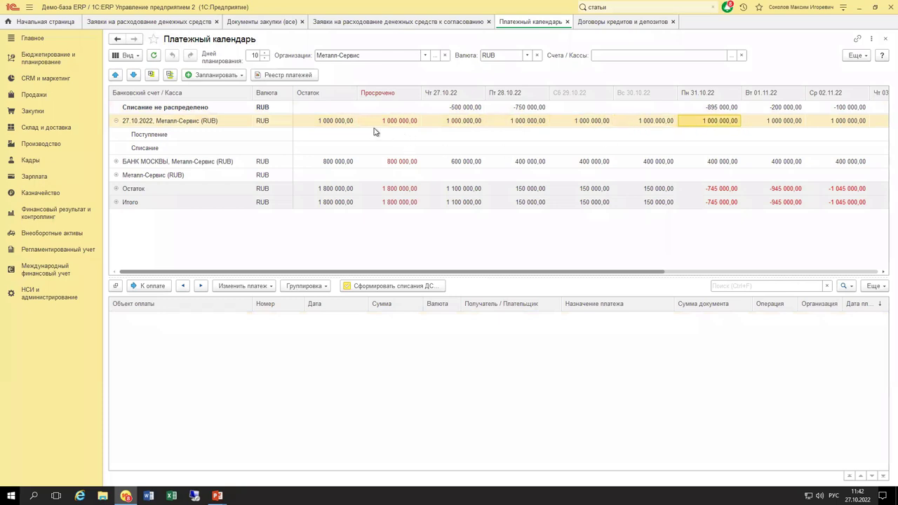
pyautogui.click(340, 123)
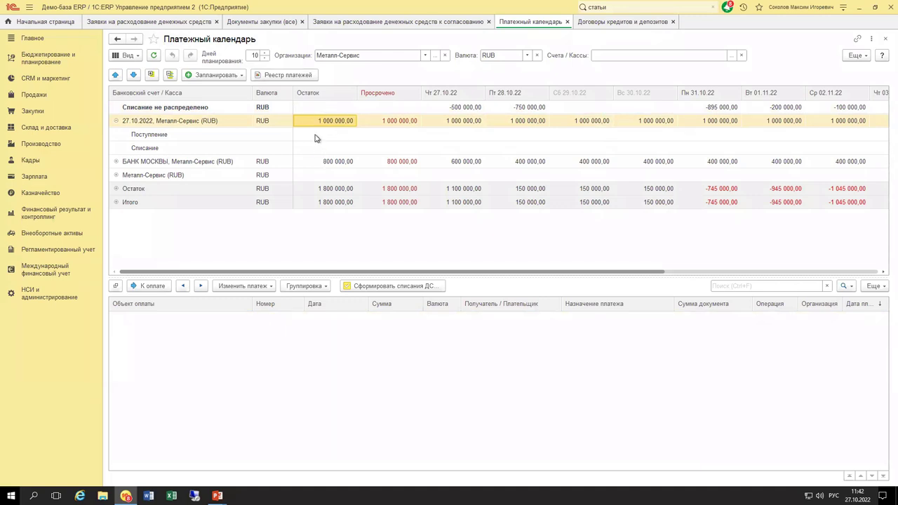
# Compare the account's overdue and 27.10 receipts and write-offs, then close the approvals list.
pyautogui.click(395, 124)
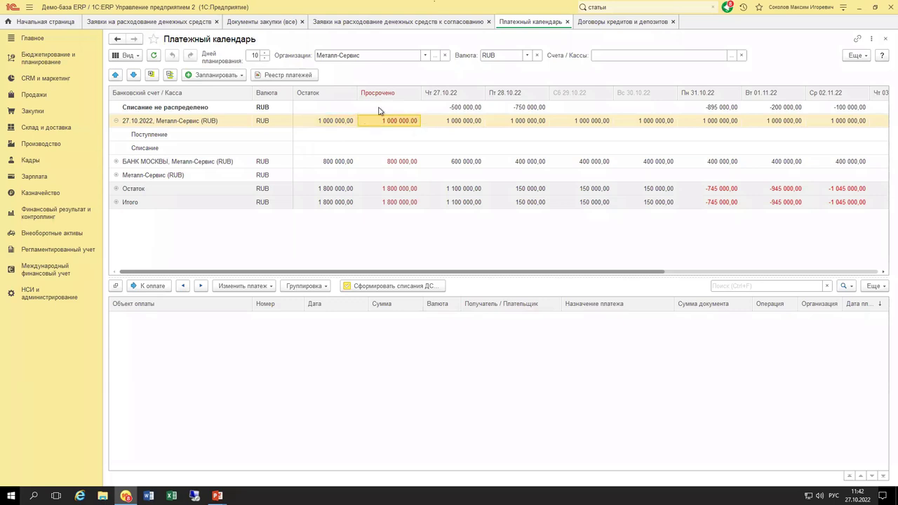
pyautogui.click(386, 148)
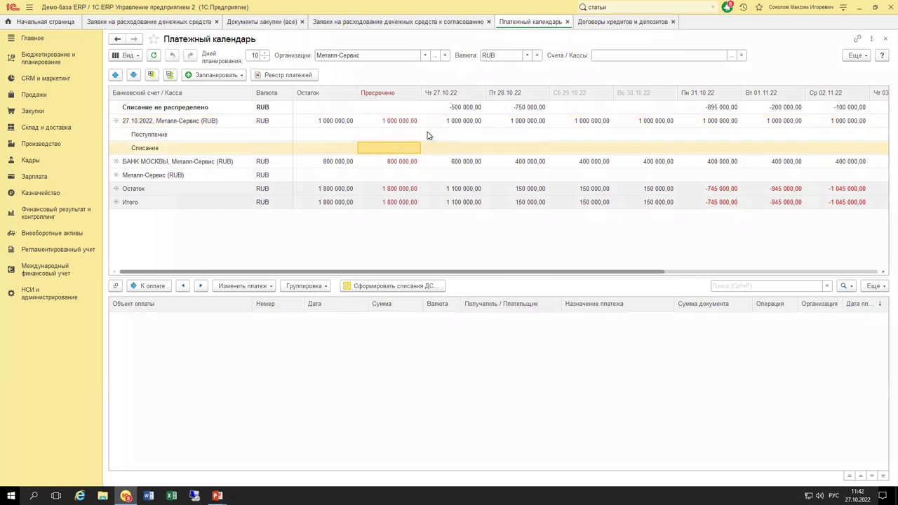
pyautogui.click(394, 135)
pyautogui.click(393, 150)
pyautogui.click(441, 124)
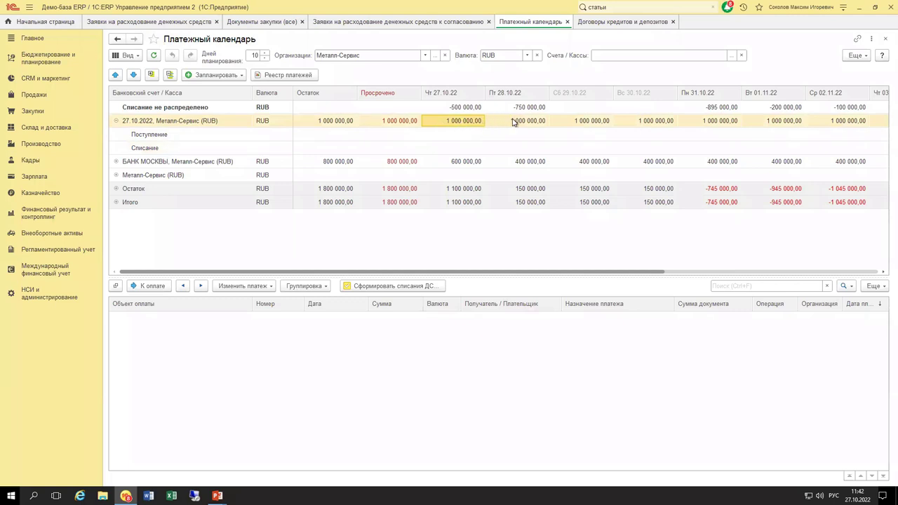
pyautogui.click(459, 147)
pyautogui.click(463, 136)
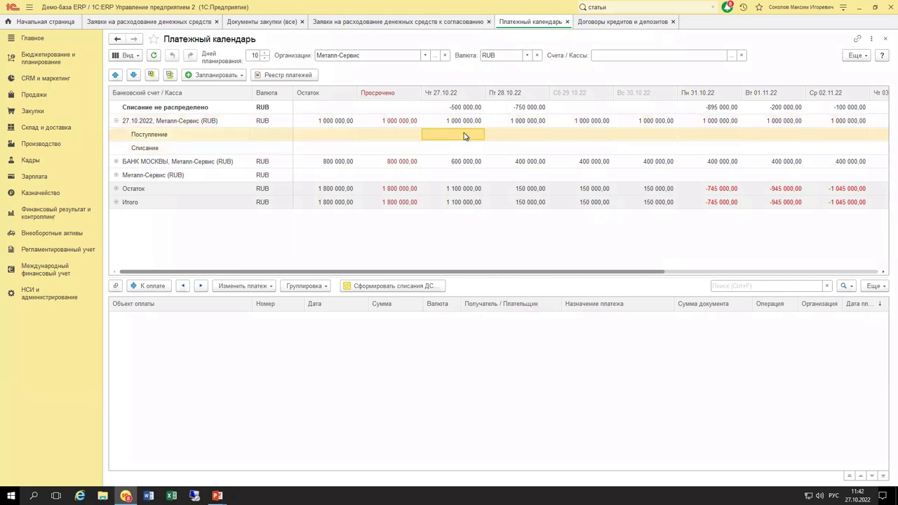
pyautogui.click(538, 122)
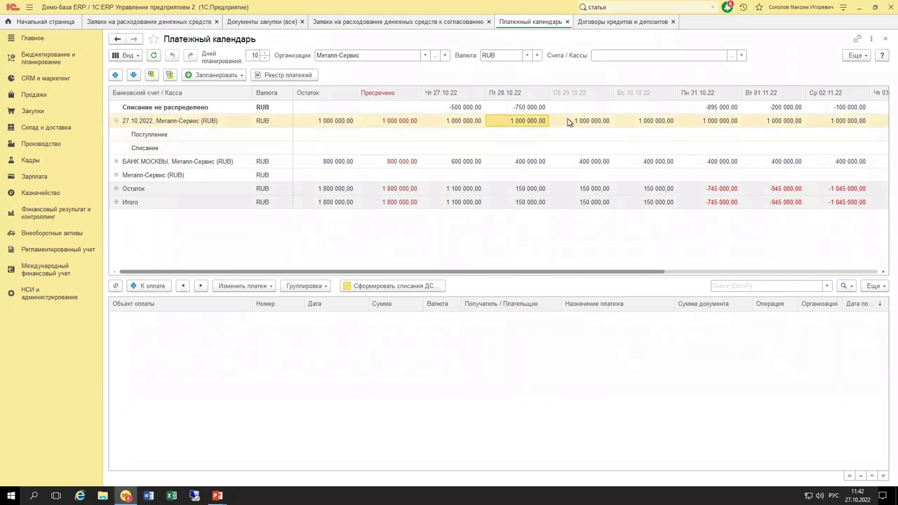
pyautogui.click(457, 109)
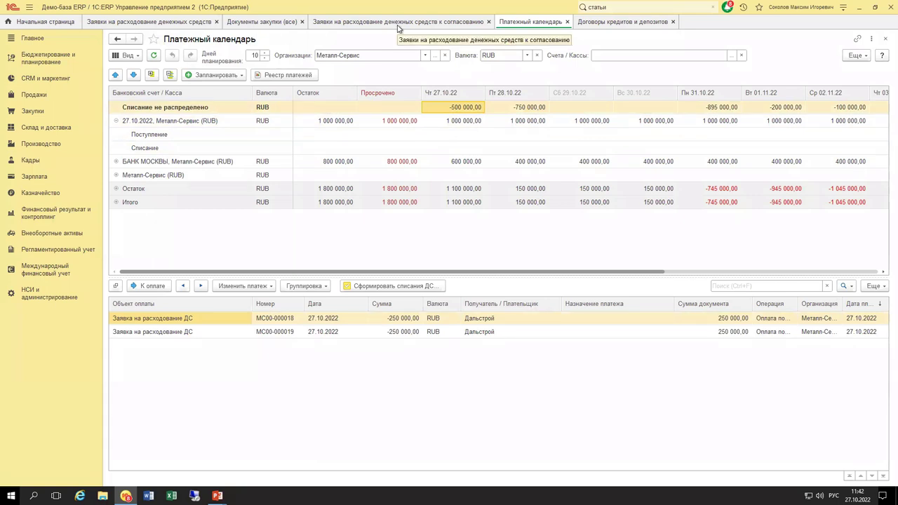
pyautogui.click(489, 22)
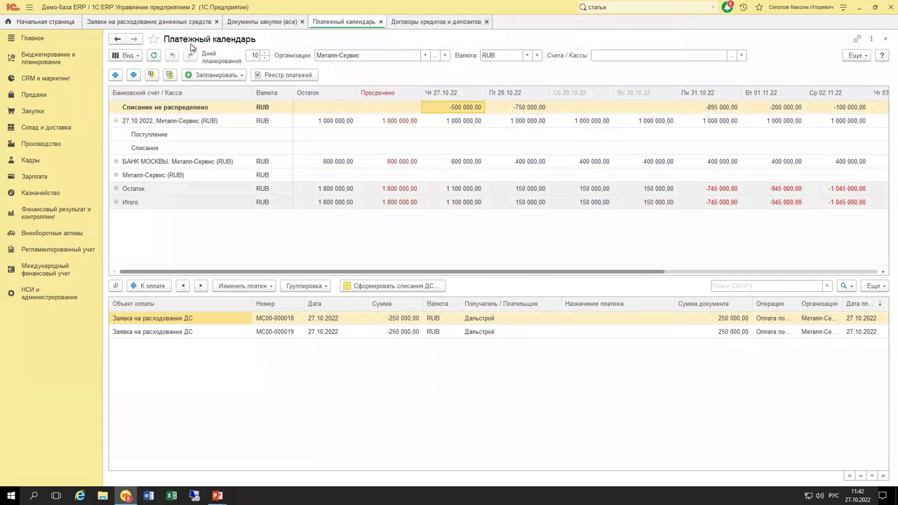
# Set requests МС00-000018 through МС00-000024 to status Согласована in the payment requests list.
pyautogui.click(151, 22)
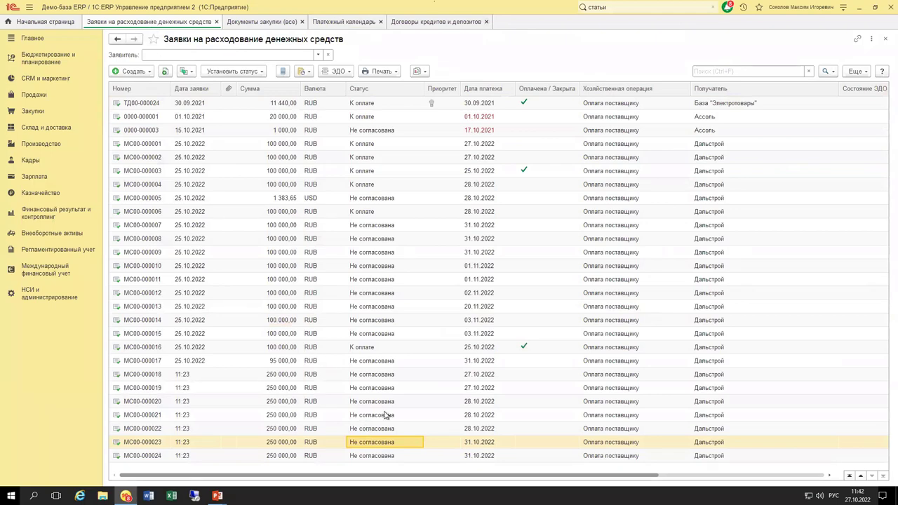
pyautogui.click(367, 366)
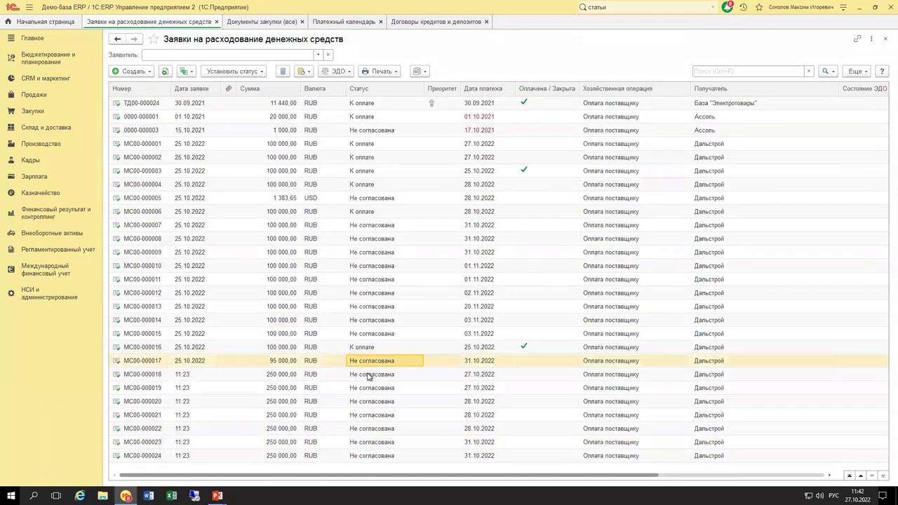
pyautogui.click(367, 375)
pyautogui.keyDown('shift'); pyautogui.click(367, 456); pyautogui.keyUp('shift')
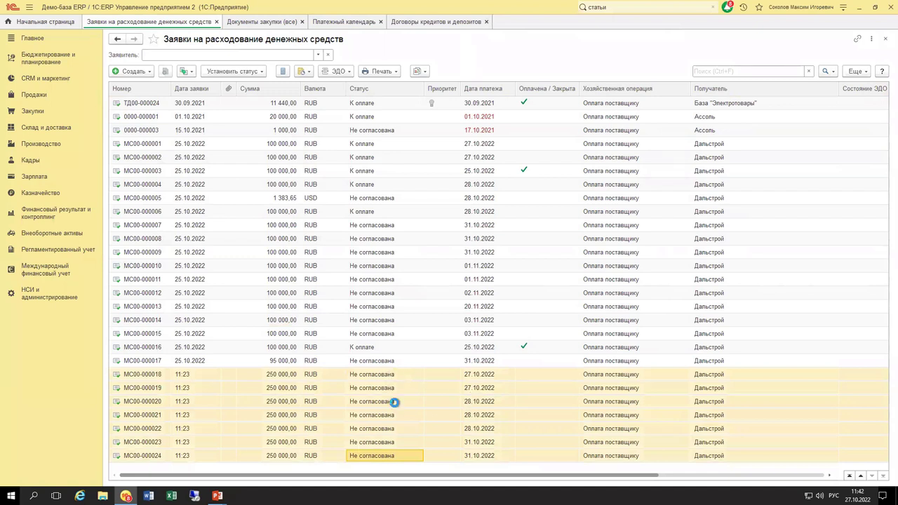
pyautogui.click(247, 72)
pyautogui.click(246, 100)
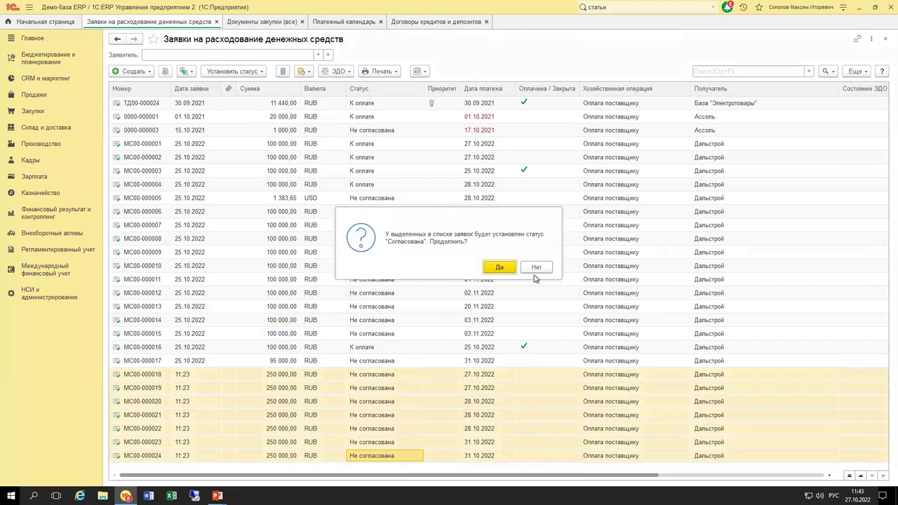
pyautogui.click(495, 273)
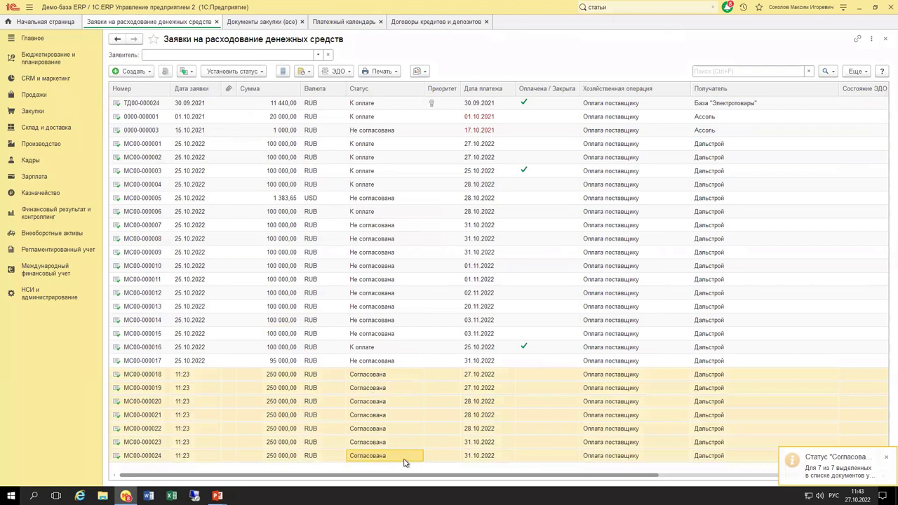
# Clear the multi-row selection and open request МС00-000018.
pyautogui.click(441, 456)
pyautogui.click(383, 414)
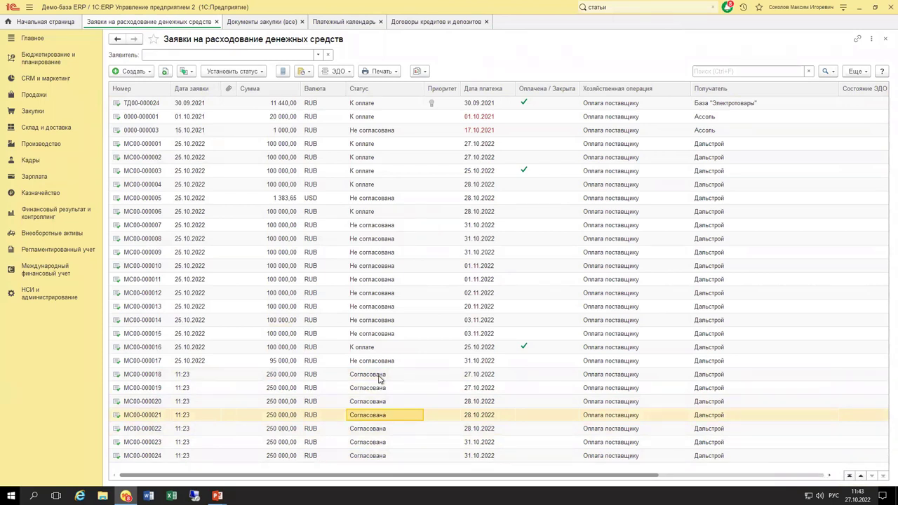
pyautogui.click(380, 377)
pyautogui.doubleClick(379, 378)
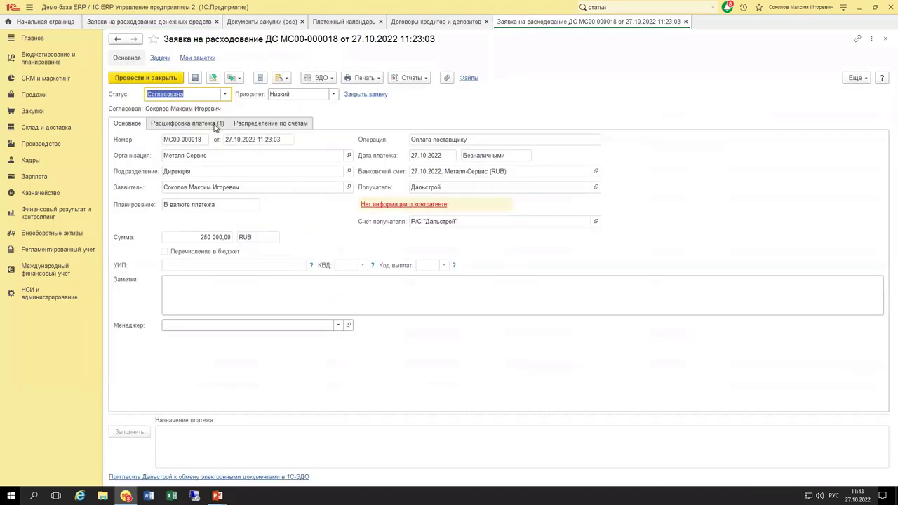
# View request МС00-000018's Расшифровка платежа, close it, and return to Платежный календарь.
pyautogui.click(217, 124)
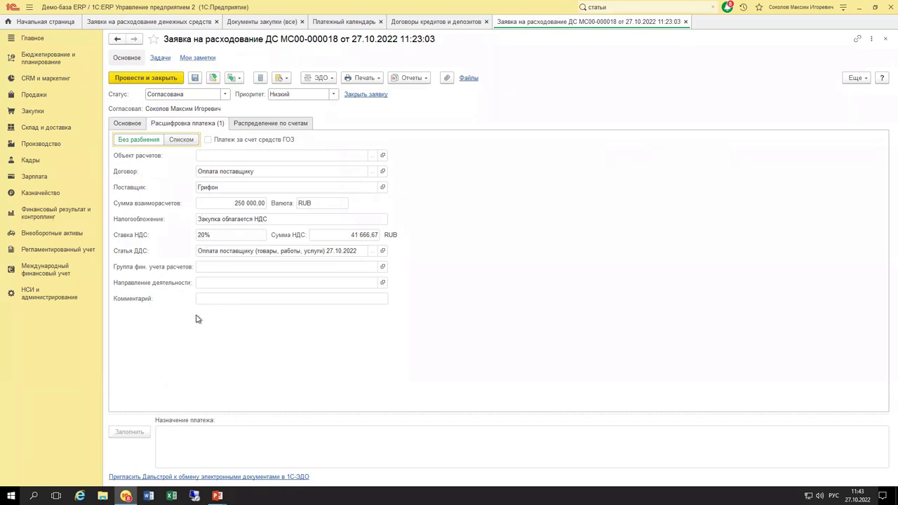
pyautogui.press('Escape')
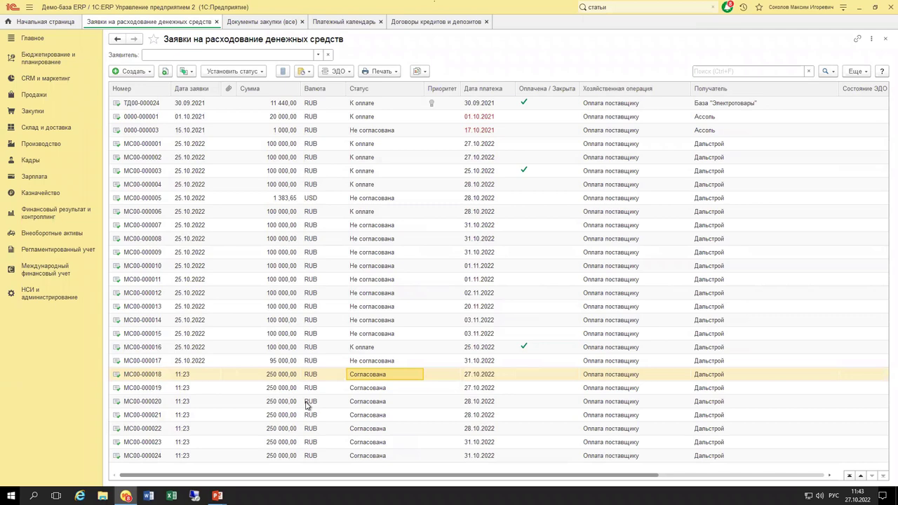
pyautogui.click(331, 21)
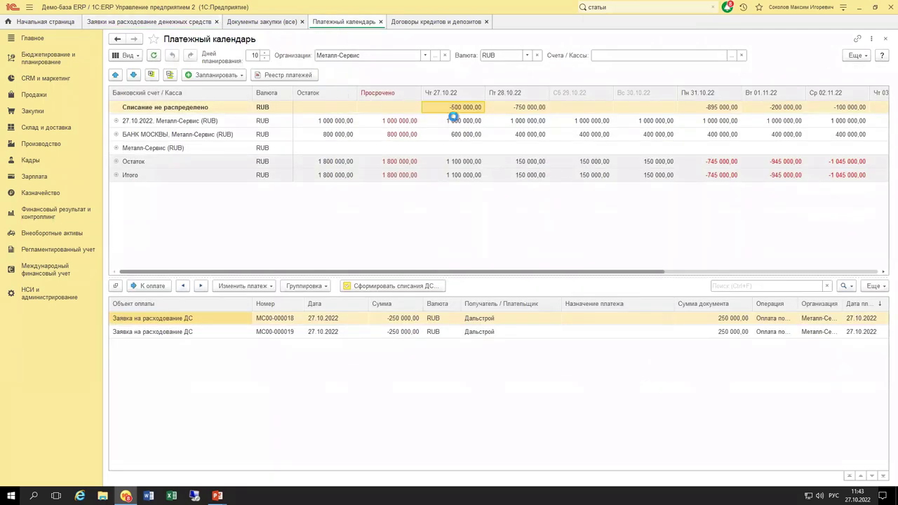
# Expand the 27.10.2022, Металл-Сервис (RUB) account, glance at the settings, and show the 28.10 requests.
pyautogui.click(116, 121)
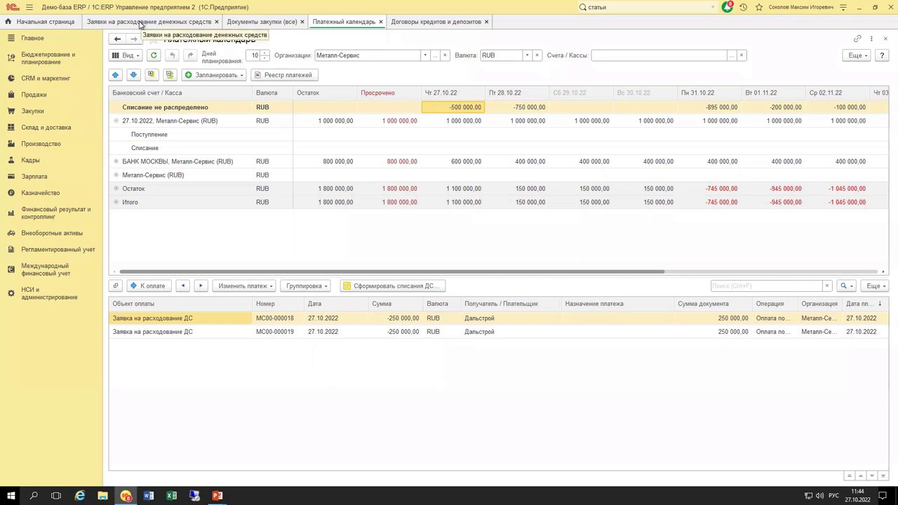
pyautogui.click(854, 55)
pyautogui.click(843, 74)
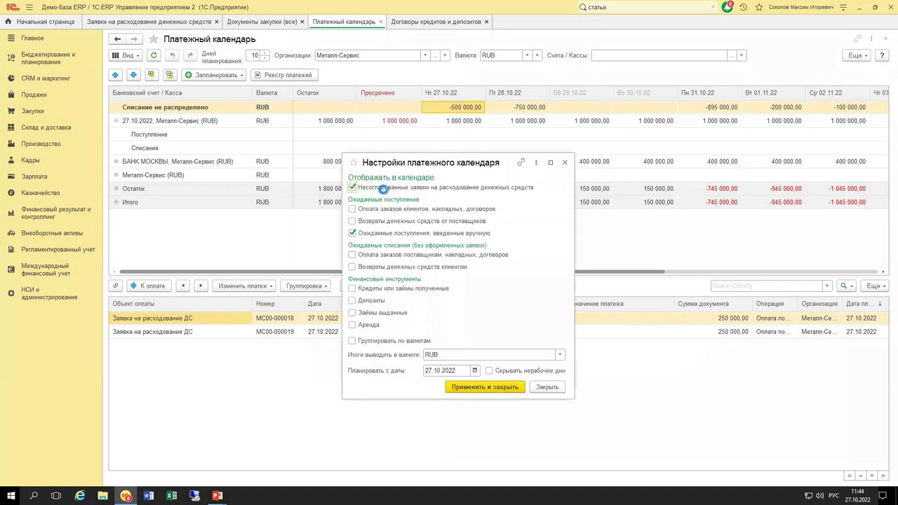
pyautogui.click(565, 163)
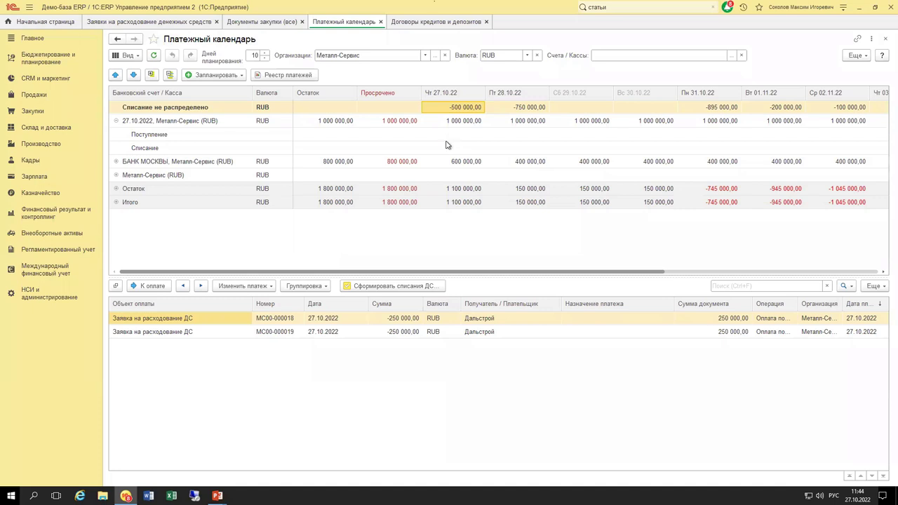
pyautogui.click(514, 111)
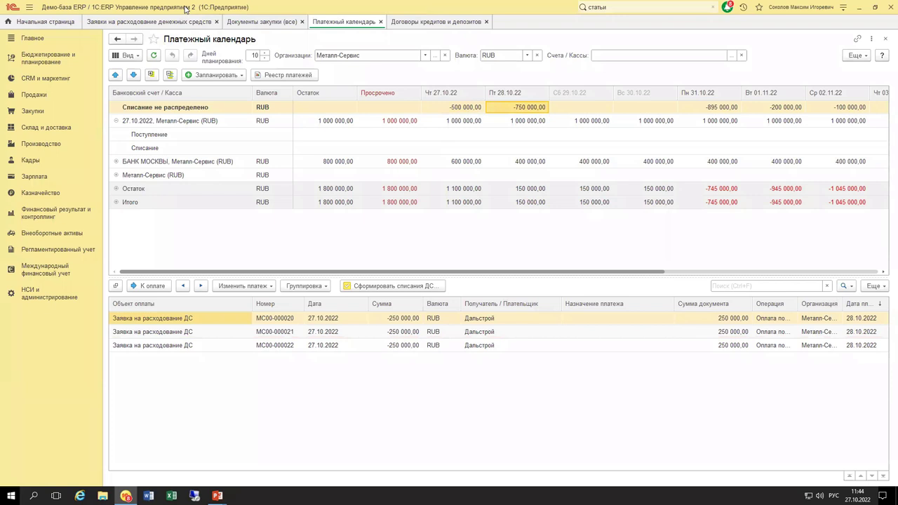
# Compare the requests behind the 27.10 and 28.10 amounts and open the Счета / Кассы filter.
pyautogui.click(475, 111)
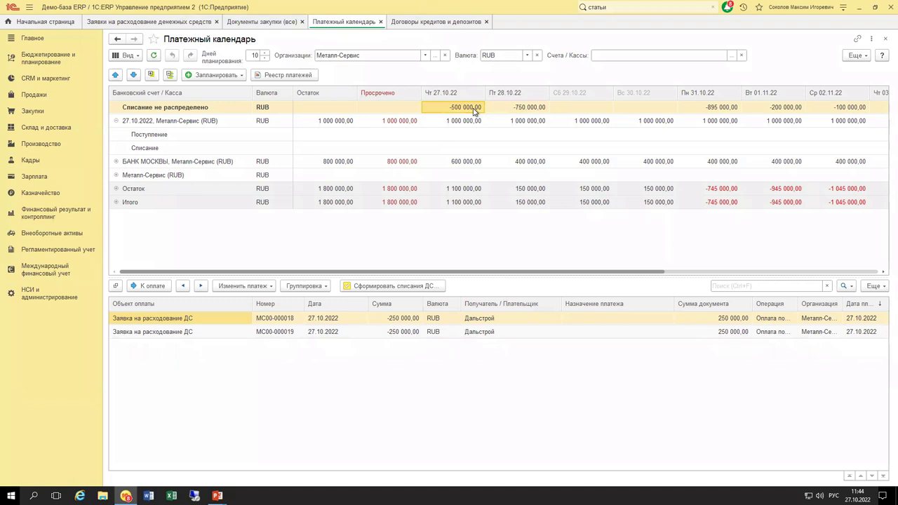
pyautogui.click(512, 112)
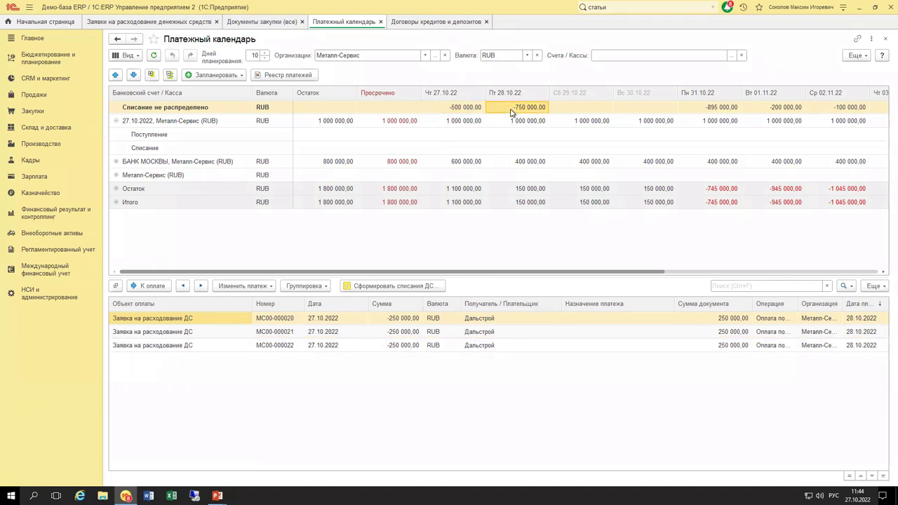
pyautogui.click(732, 56)
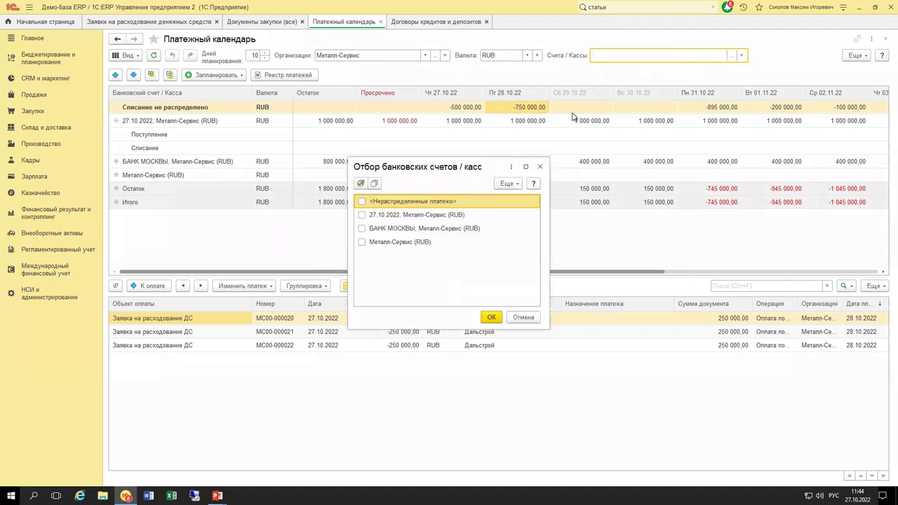
# Clear the Счета / Кассы filter so all three accounts show, and expand the 27.10.2022, Металл-Сервис (RUB) row.
pyautogui.click(492, 318)
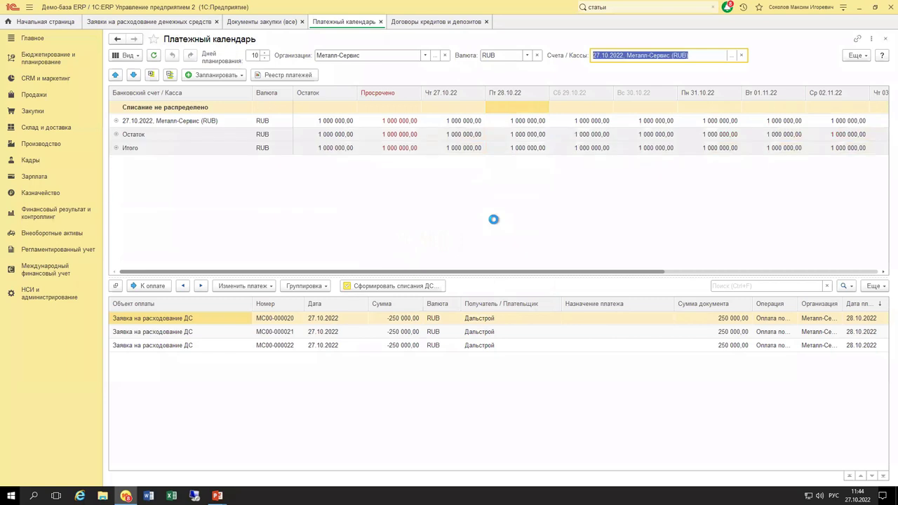
pyautogui.click(117, 121)
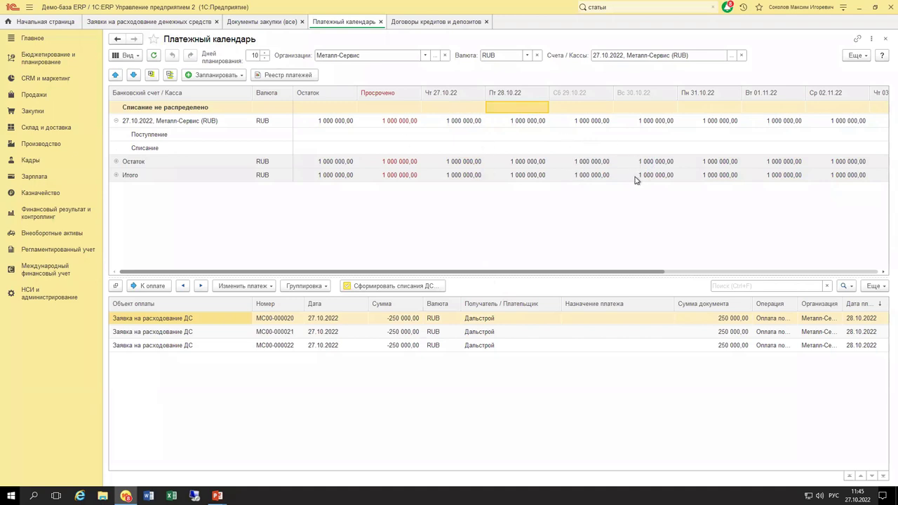
pyautogui.click(744, 56)
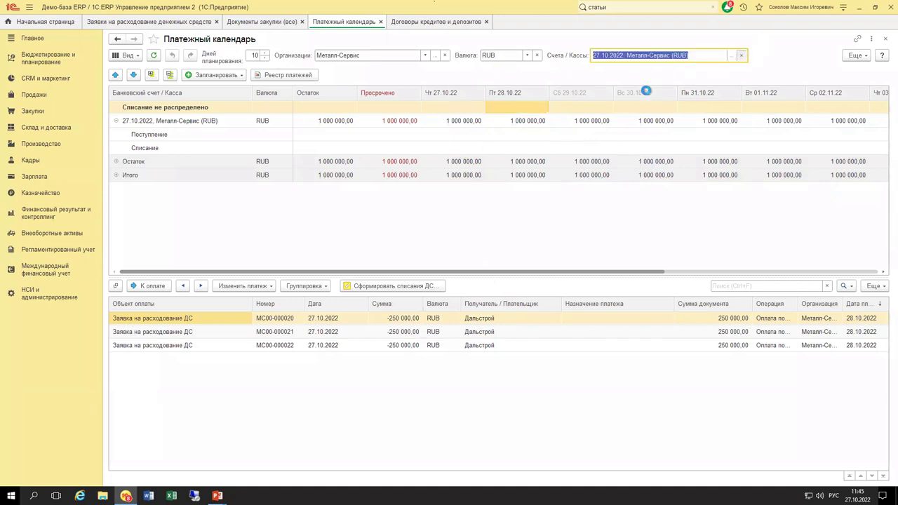
pyautogui.click(116, 121)
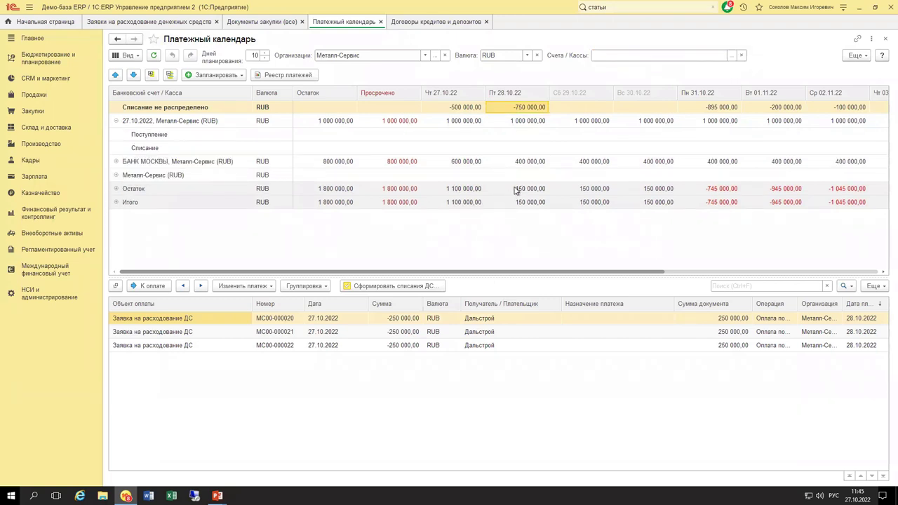
pyautogui.click(116, 189)
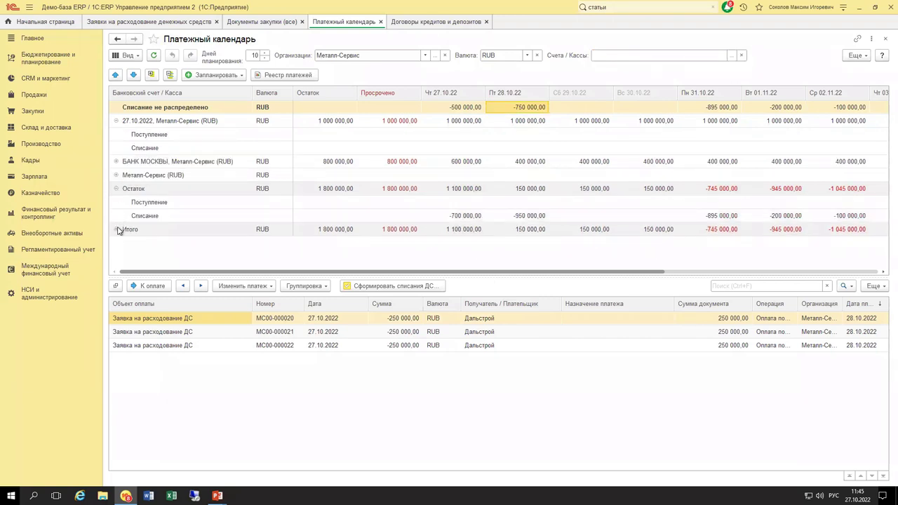
pyautogui.click(117, 229)
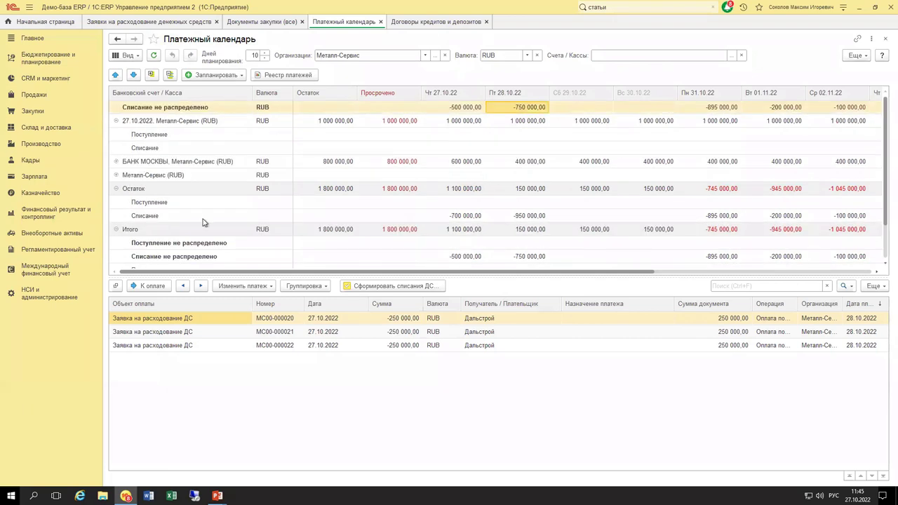
pyautogui.click(116, 229)
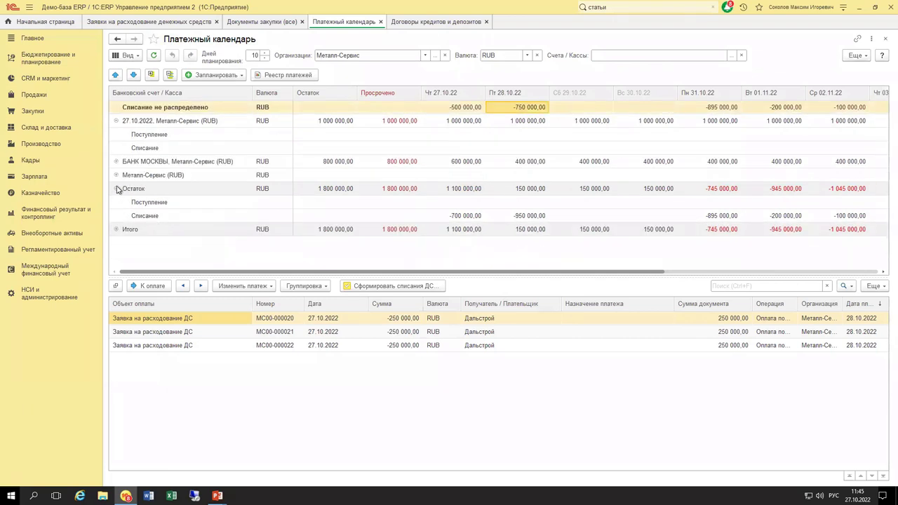
pyautogui.click(116, 188)
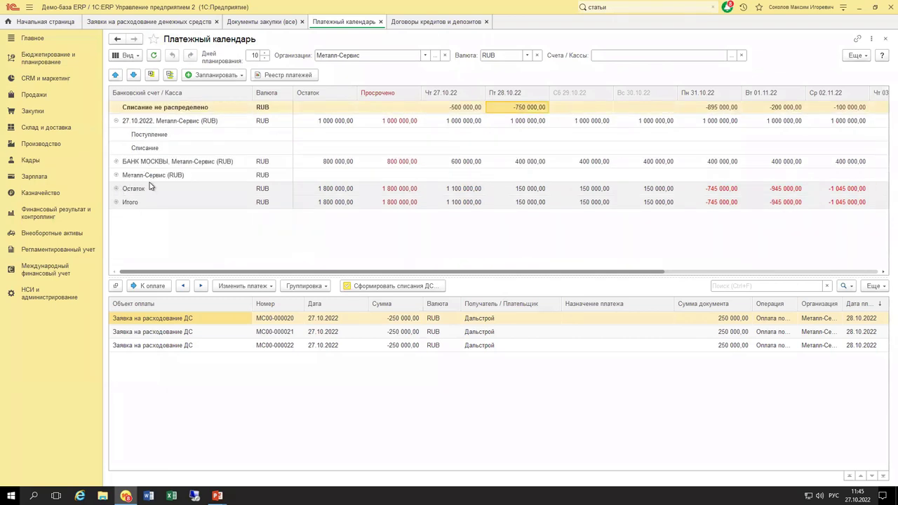
pyautogui.click(514, 123)
pyautogui.click(511, 109)
pyautogui.click(476, 194)
pyautogui.click(514, 191)
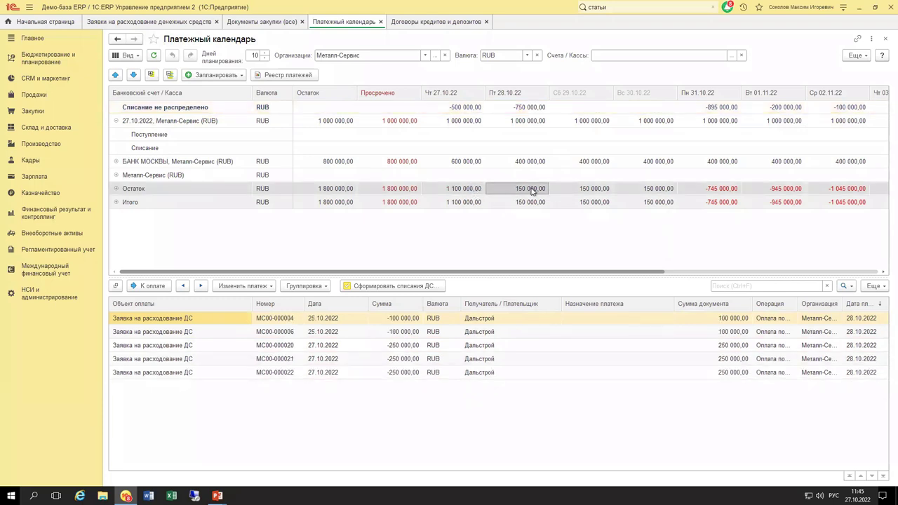
pyautogui.click(708, 194)
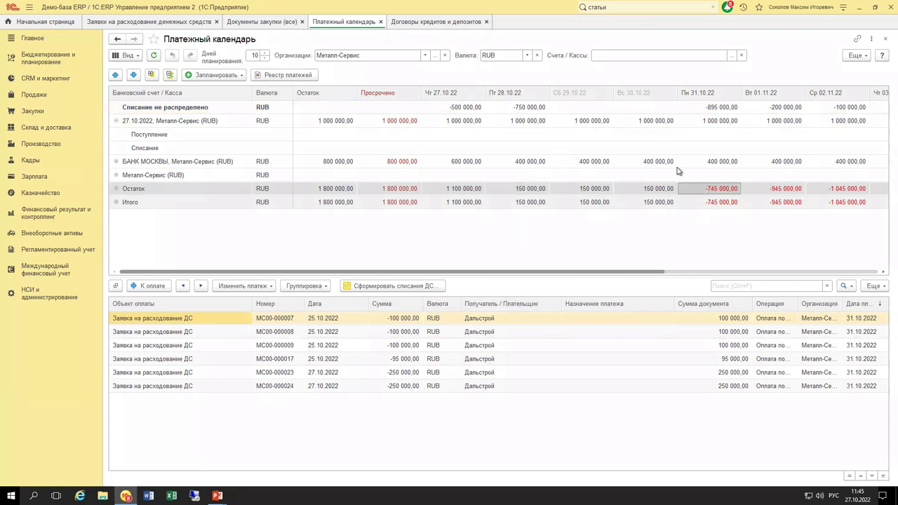
pyautogui.click(503, 194)
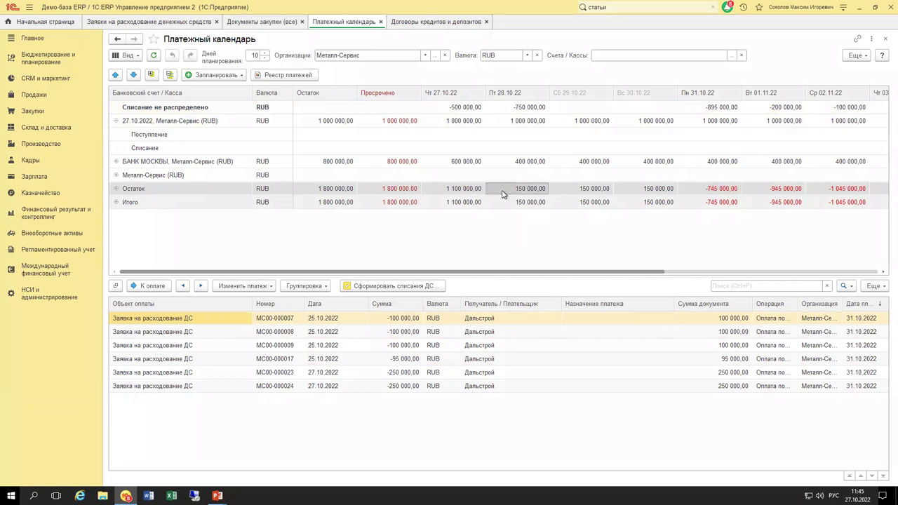
pyautogui.click(480, 194)
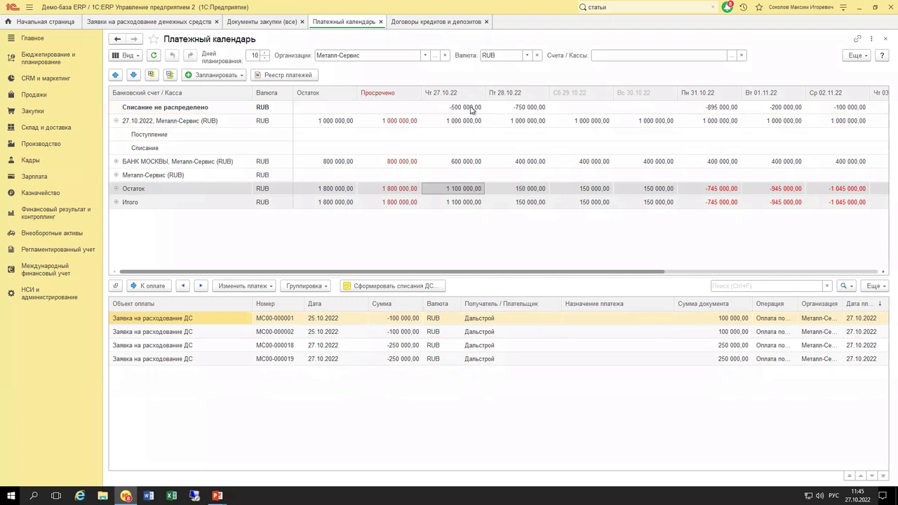
pyautogui.click(472, 108)
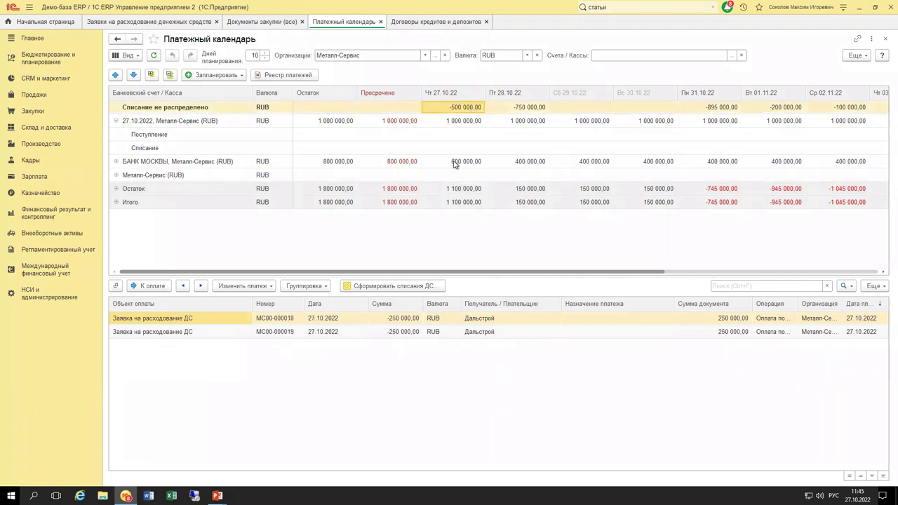
pyautogui.click(158, 163)
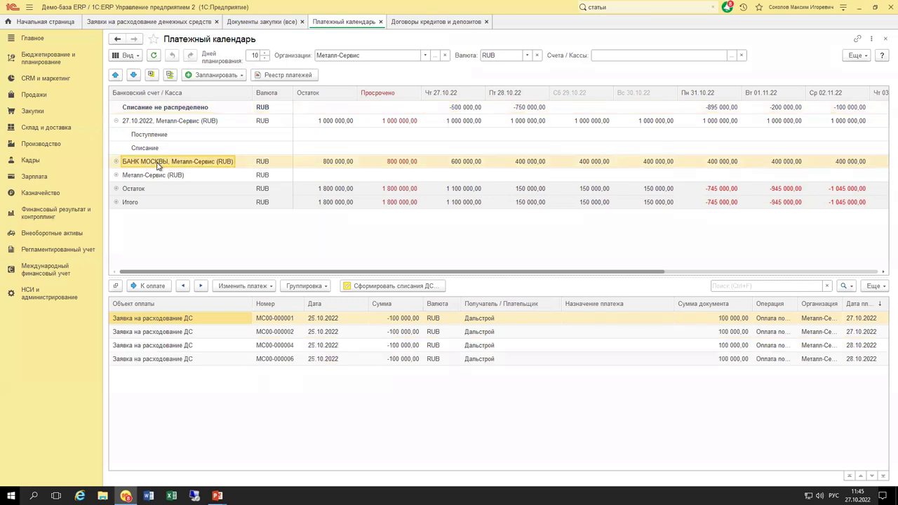
pyautogui.click(466, 162)
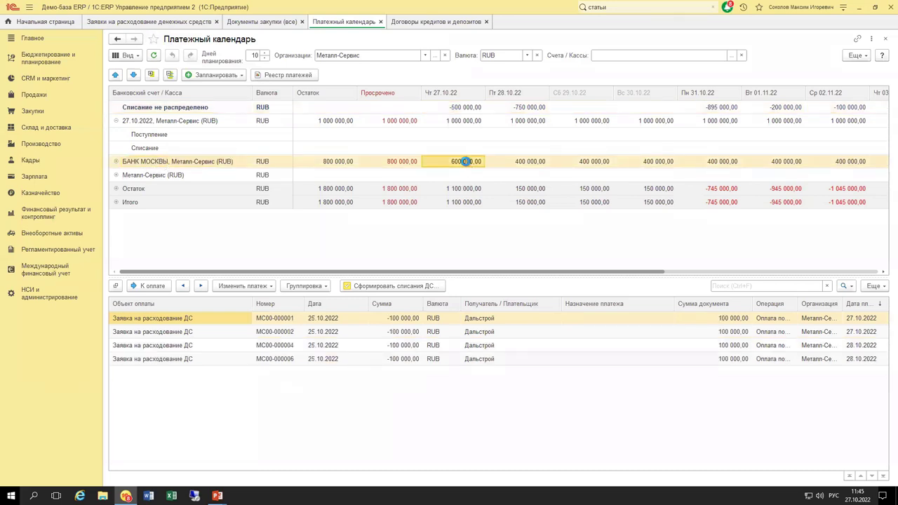
pyautogui.click(502, 162)
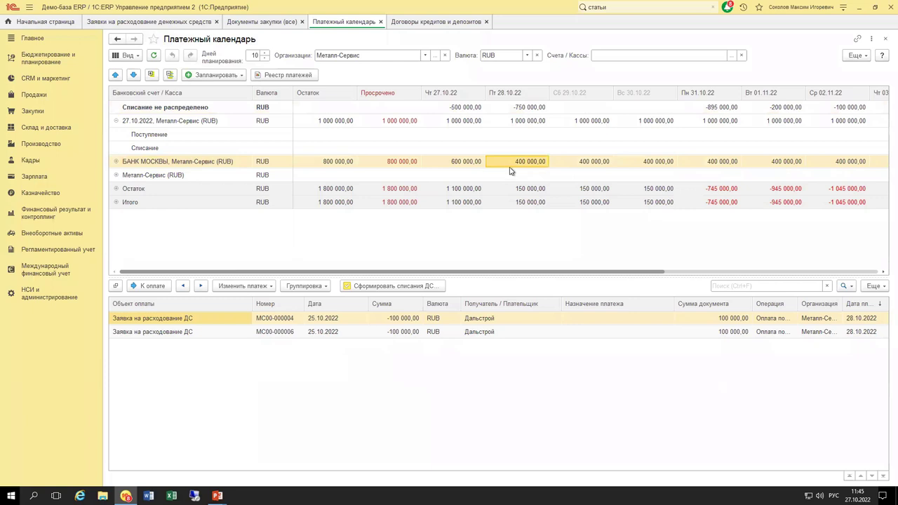
pyautogui.click(512, 123)
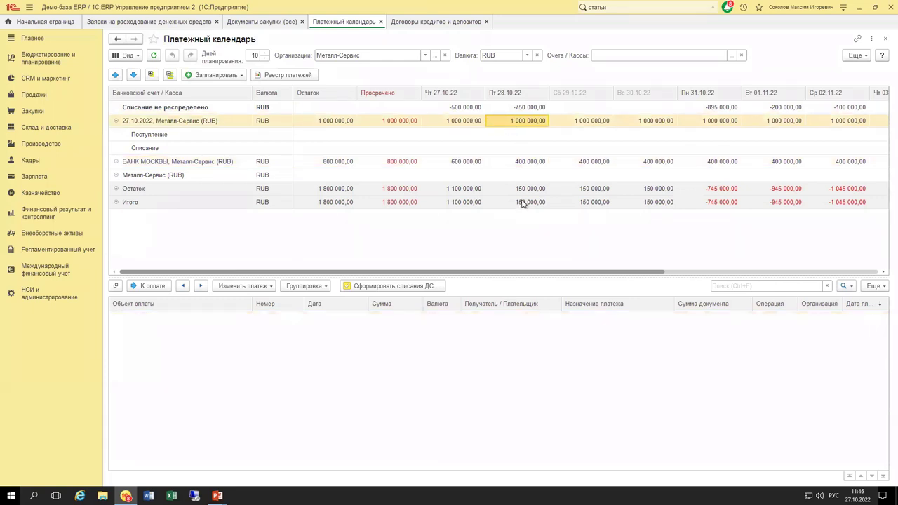
pyautogui.click(467, 107)
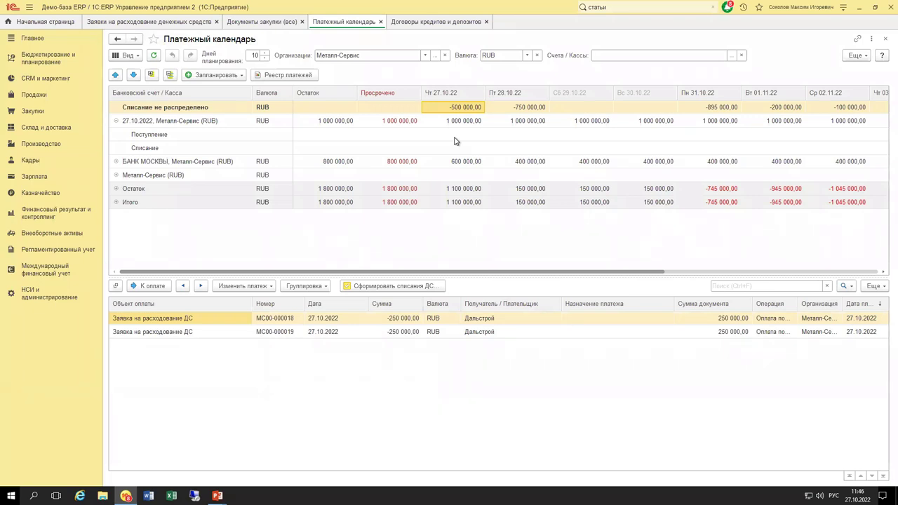
# Drag request МС00-000020 from the 28.10 unallocated list onto the 27.10.2022 account's 28.10 cell, then open it.
pyautogui.click(226, 334)
pyautogui.click(225, 322)
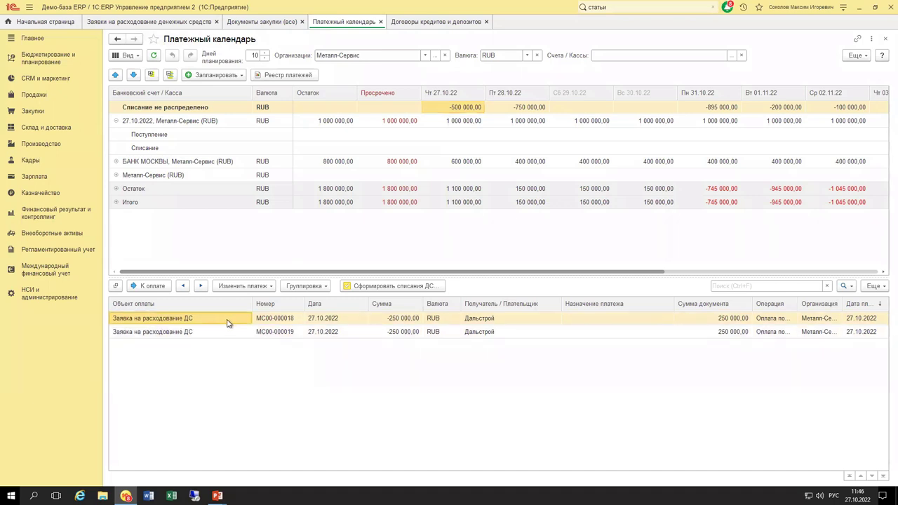
pyautogui.click(530, 109)
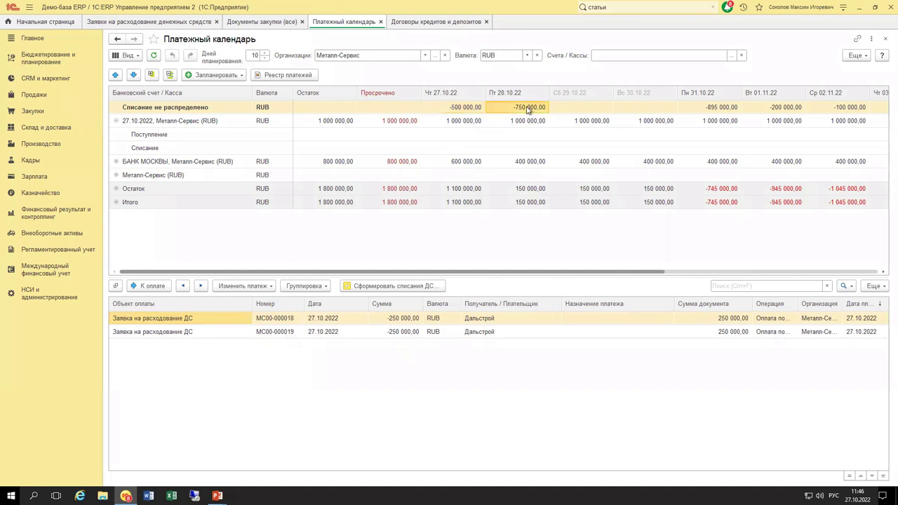
pyautogui.click(324, 322)
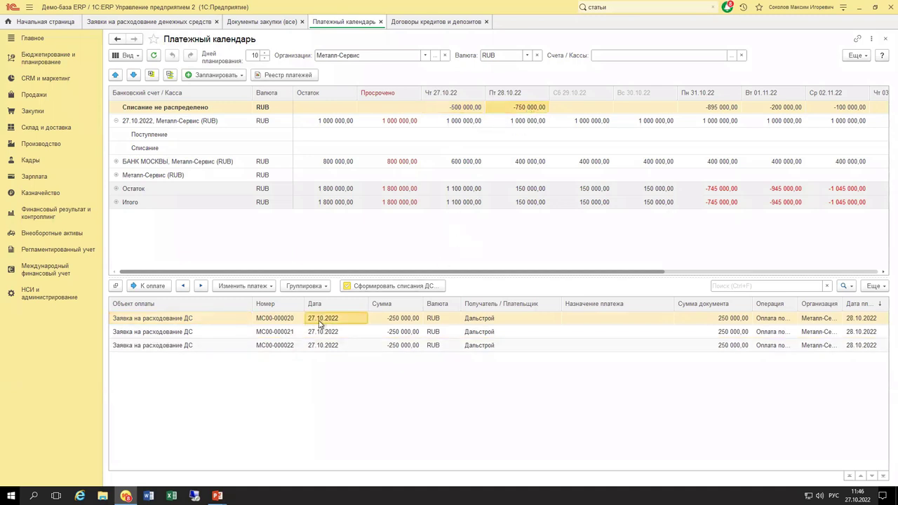
pyautogui.moveTo(321, 322); pyautogui.dragTo(520, 130)
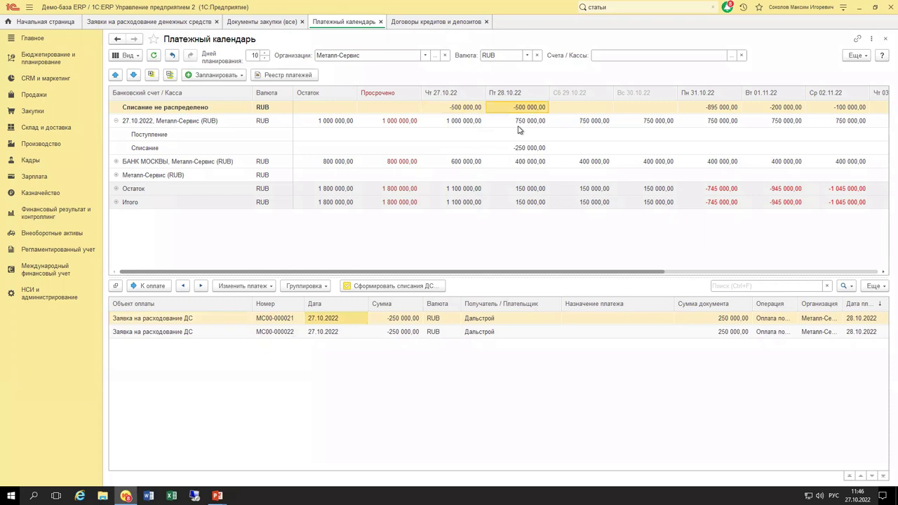
pyautogui.click(516, 149)
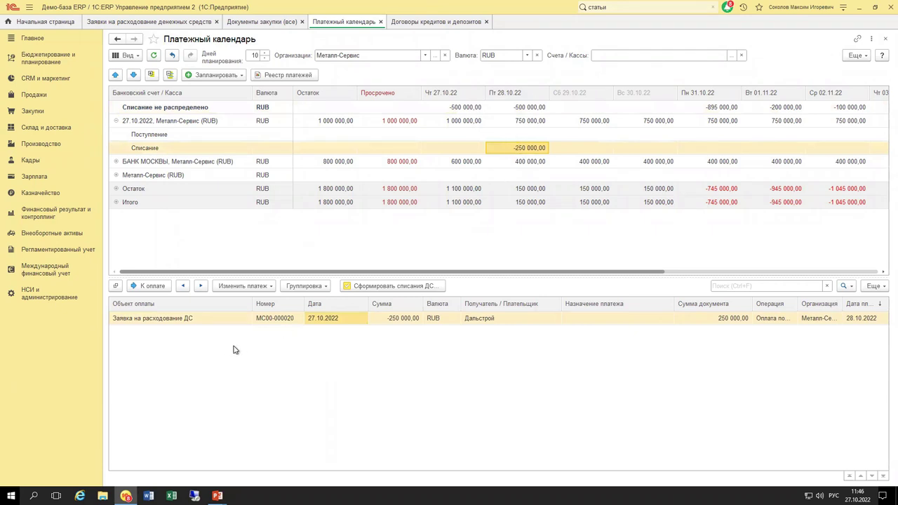
pyautogui.doubleClick(334, 319)
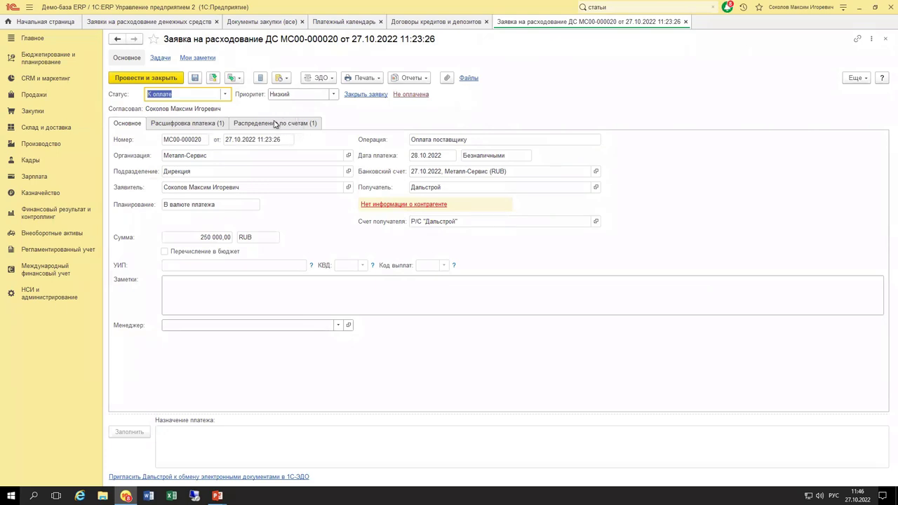
# Verify on Распределение по счетам that 250 000,00 RUB comes from the 27.10.2022 account on 28.10.2022, then close.
pyautogui.click(275, 123)
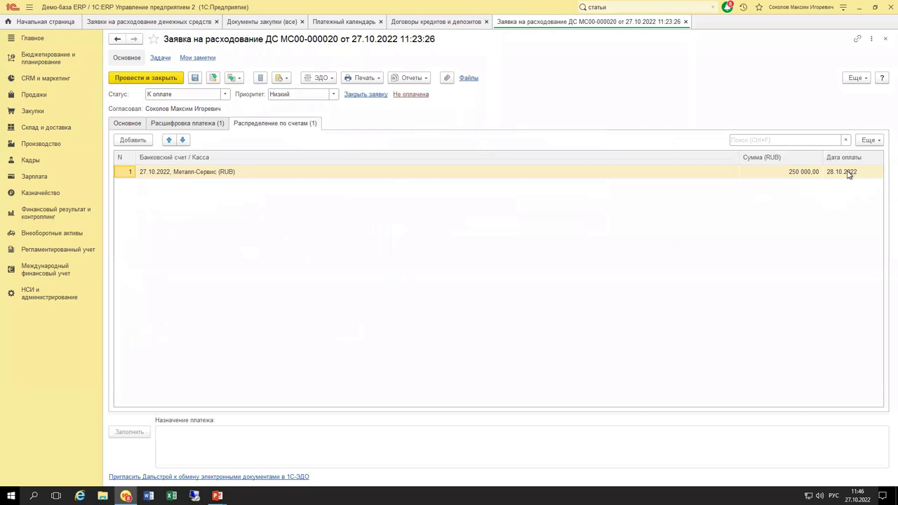
pyautogui.press('Escape')
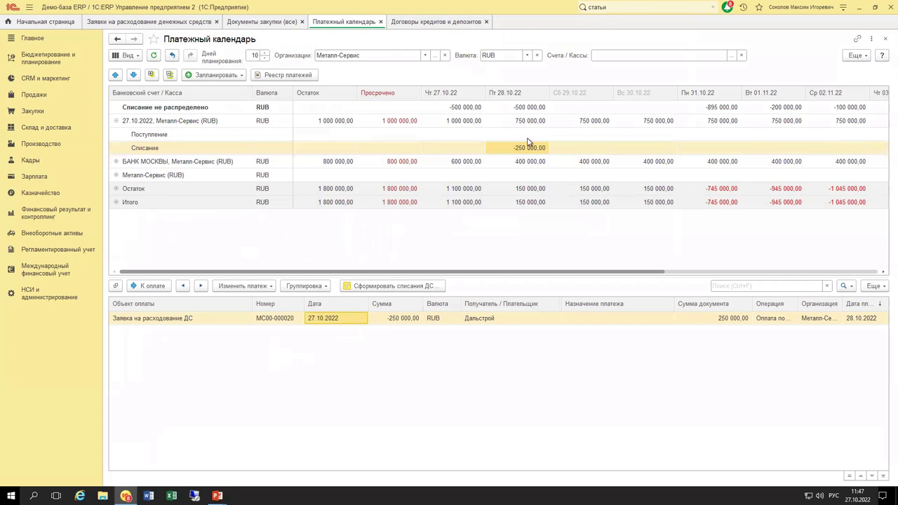
# Move requests МС00-000018 and МС00-000019 onto the 27.10.2022 account's 27.10 cell, then open МС00-000018.
pyautogui.click(463, 109)
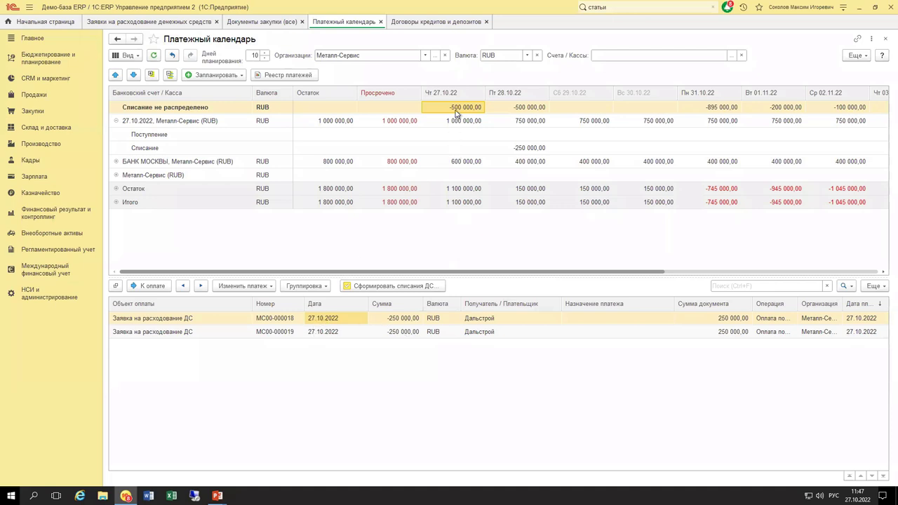
pyautogui.click(342, 338)
pyautogui.click(342, 321)
pyautogui.keyDown('shift'); pyautogui.click(341, 334); pyautogui.keyUp('shift')
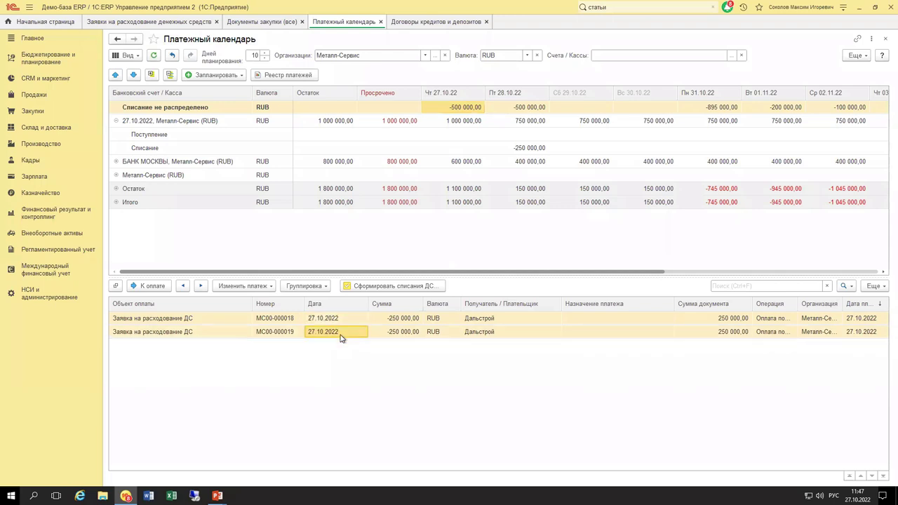
pyautogui.click(151, 286)
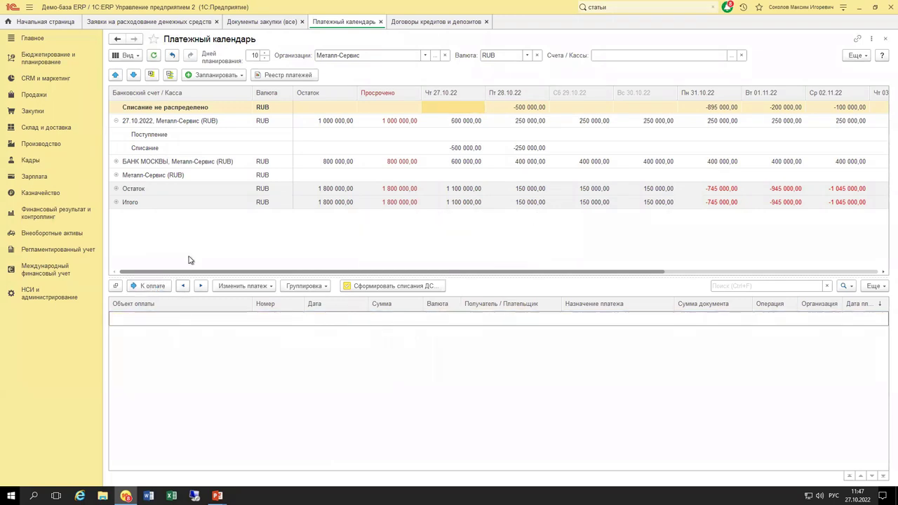
pyautogui.click(457, 147)
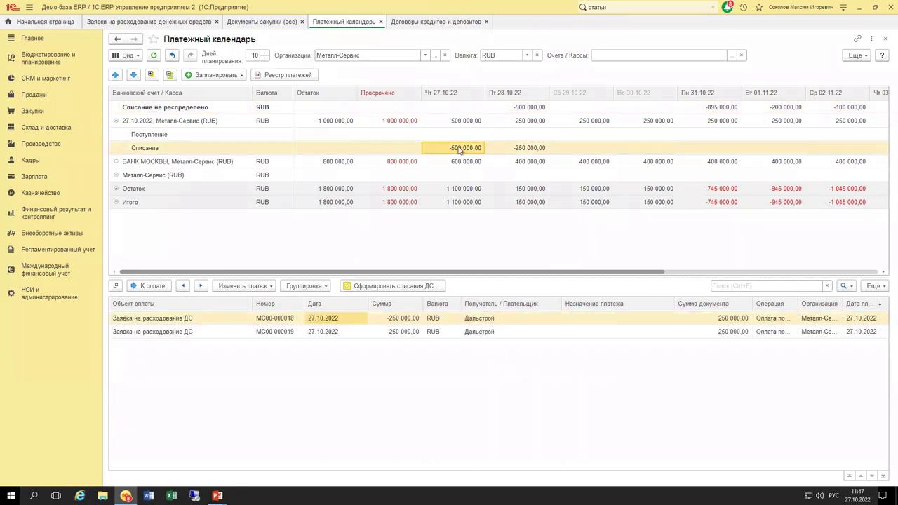
pyautogui.click(404, 320)
pyautogui.doubleClick(404, 320)
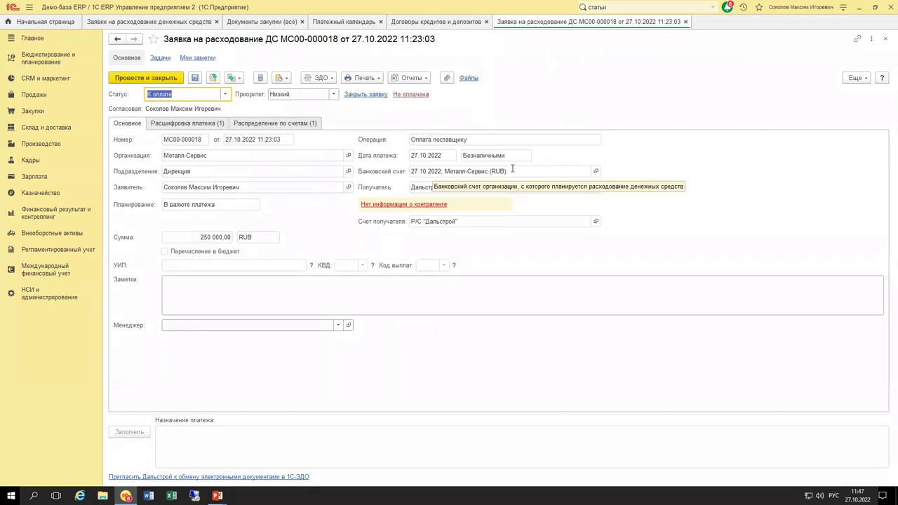
# Verify on Распределение по счетам that 250 000,00 RUB comes from the 27.10.2022 account on 27.10.2022, then close.
pyautogui.click(300, 123)
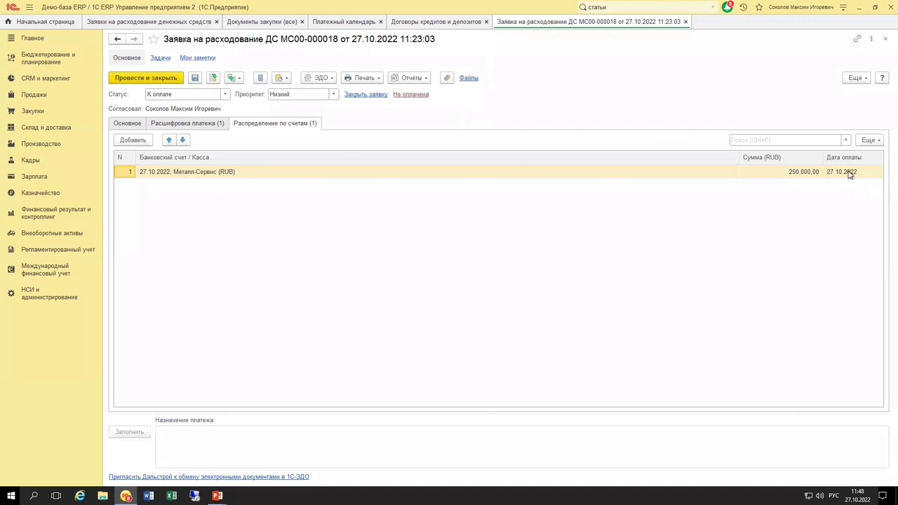
pyautogui.click(685, 23)
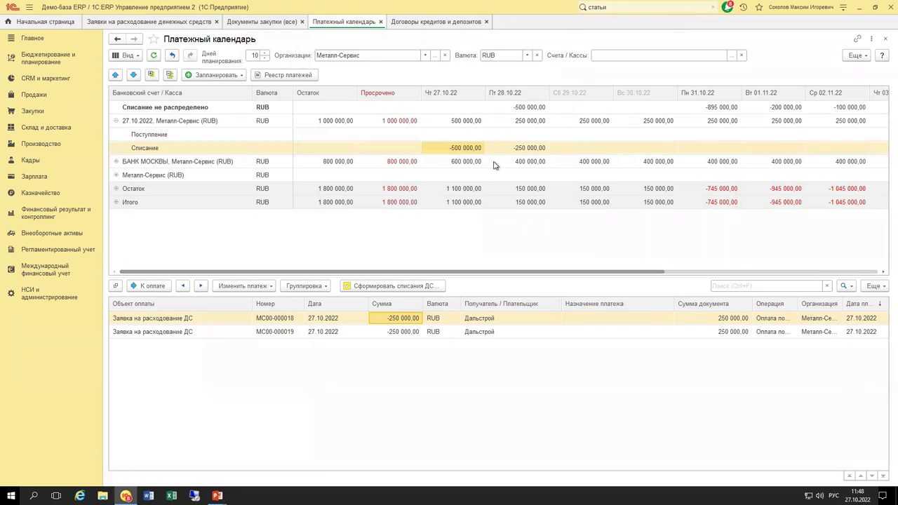
# Mark both unallocated 28.10 requests К оплате from the 27.10.2022 account and view that day's requests.
pyautogui.click(525, 108)
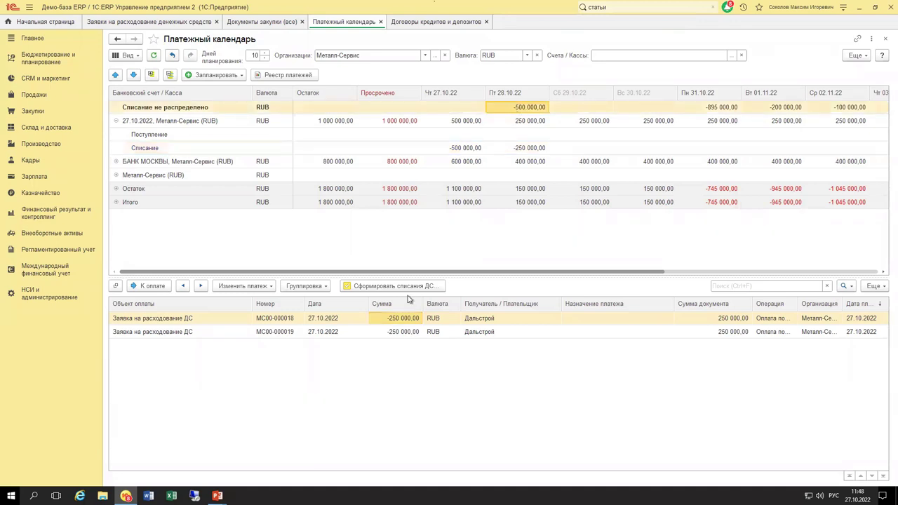
pyautogui.keyDown('shift'); pyautogui.click(391, 331); pyautogui.keyUp('shift')
pyautogui.click(159, 287)
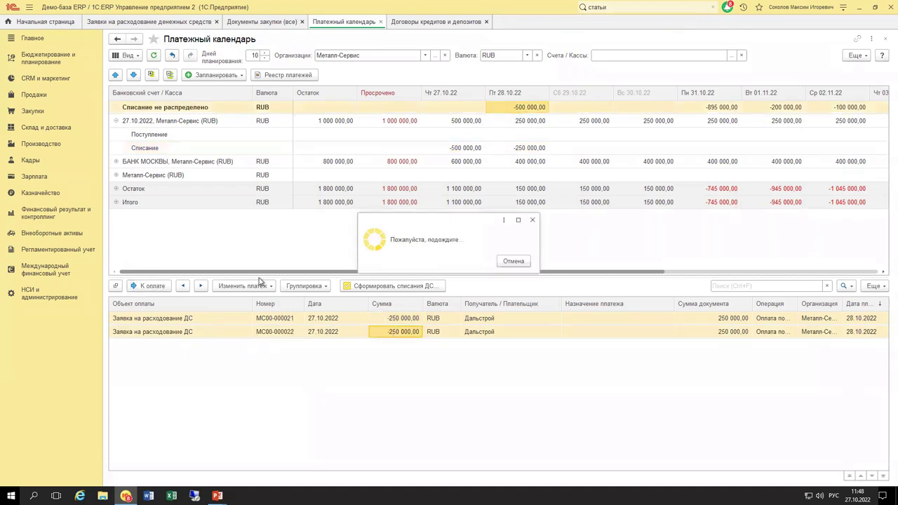
pyautogui.click(528, 122)
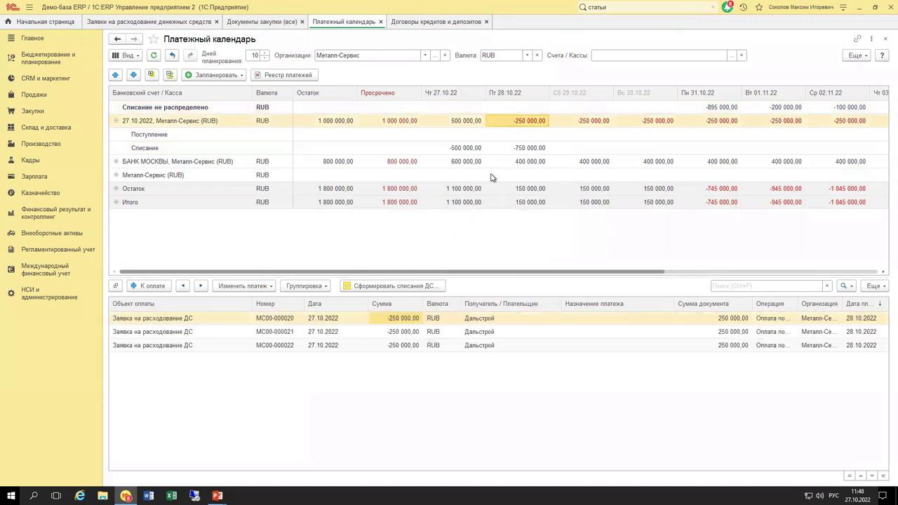
# Review the account's opening balance, 27.10 receipts and 27.10 write-off requests.
pyautogui.click(431, 123)
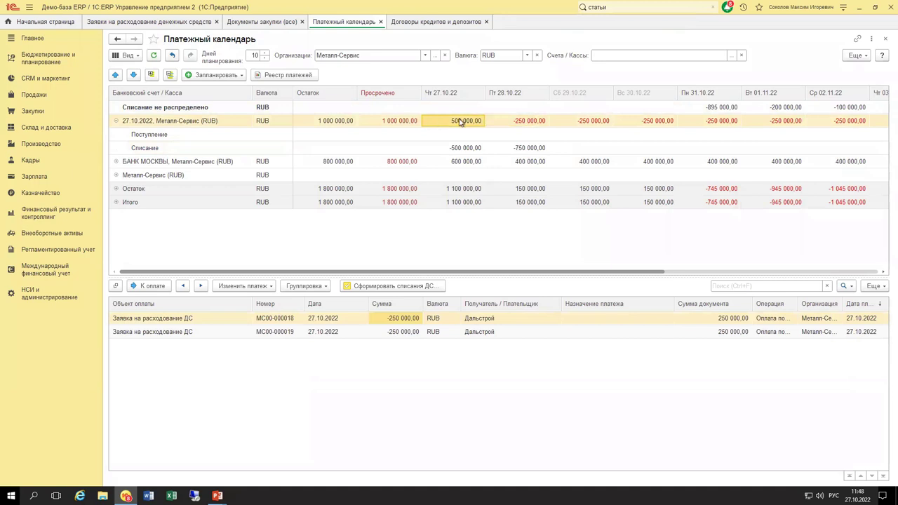
pyautogui.click(335, 122)
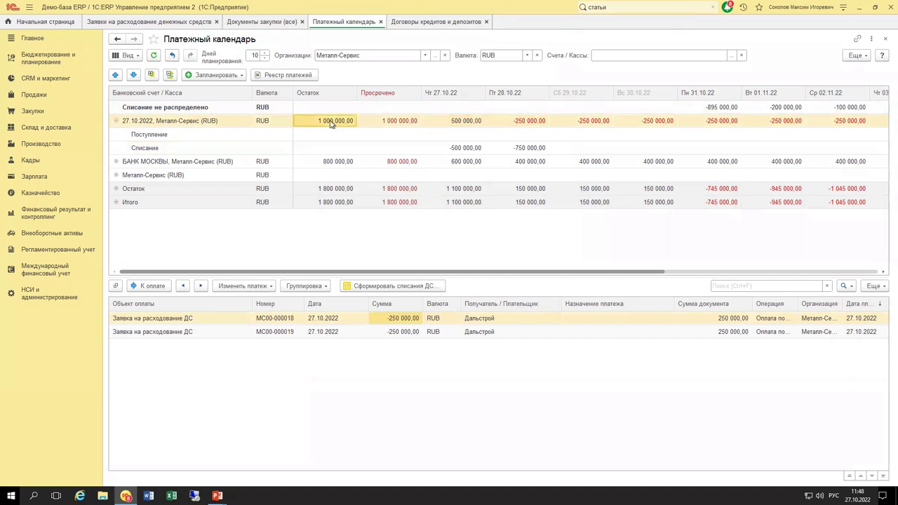
pyautogui.click(449, 121)
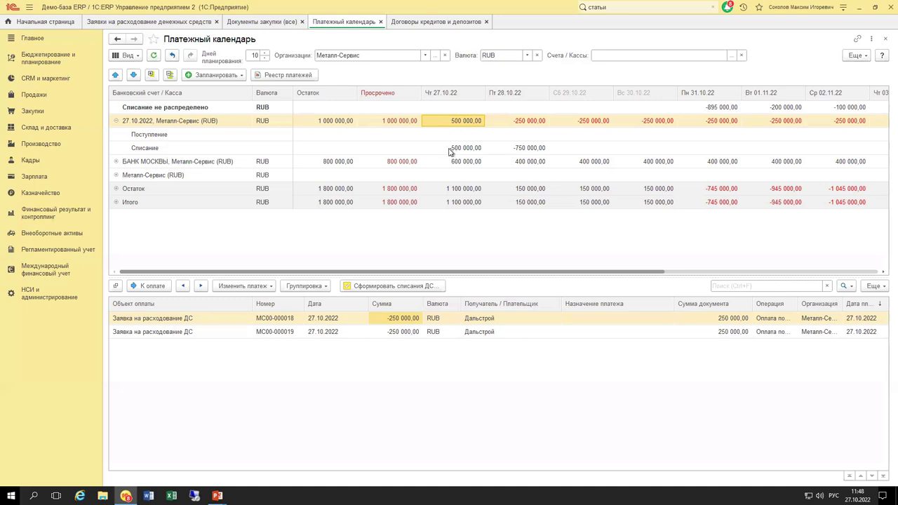
pyautogui.click(453, 149)
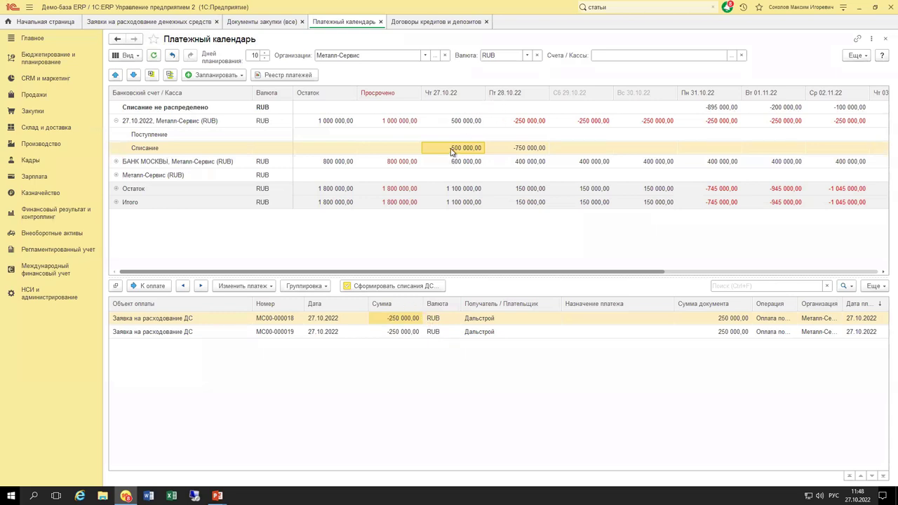
pyautogui.click(467, 121)
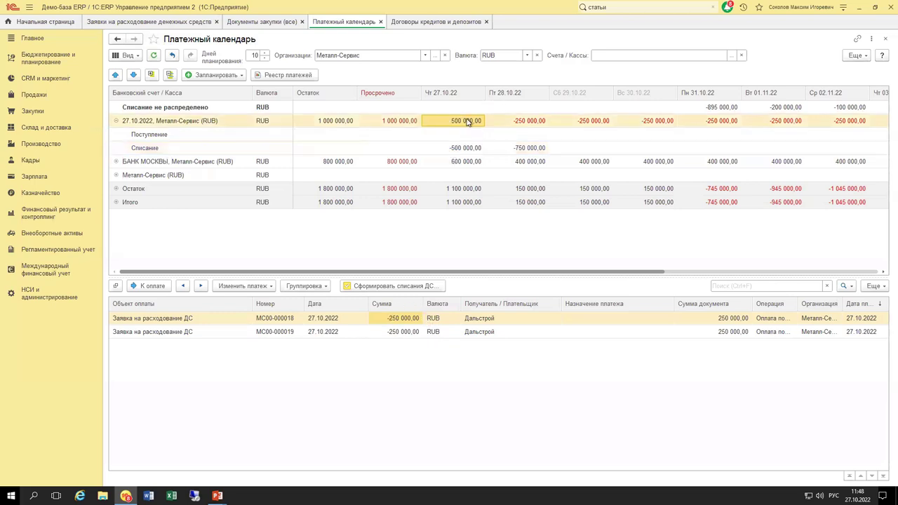
pyautogui.click(462, 134)
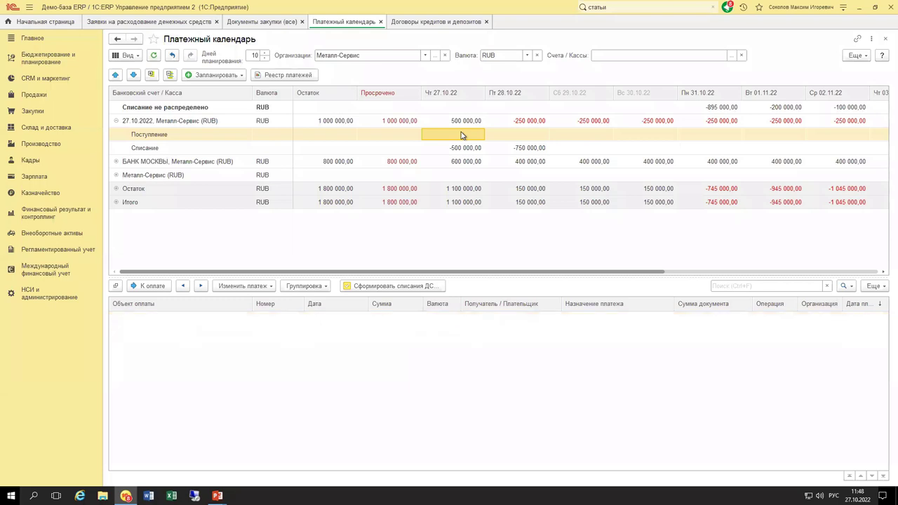
pyautogui.click(465, 148)
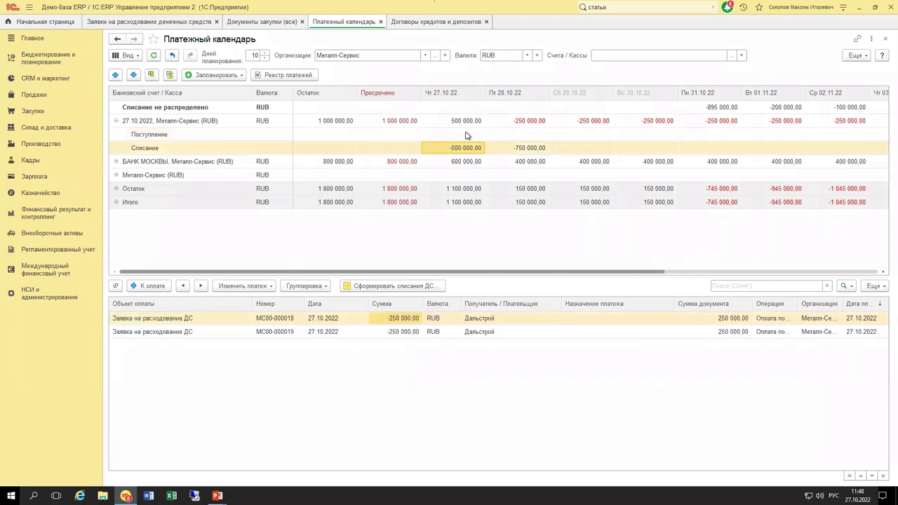
pyautogui.click(468, 120)
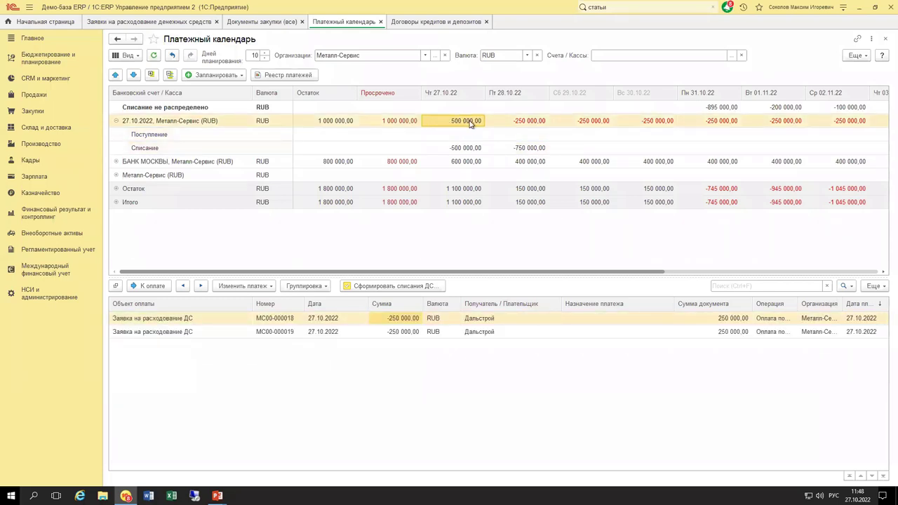
# Review the −750 000,00 of 28.10 write-offs (МС00-000020, 021, 022) and select the last request.
pyautogui.click(516, 146)
pyautogui.click(513, 135)
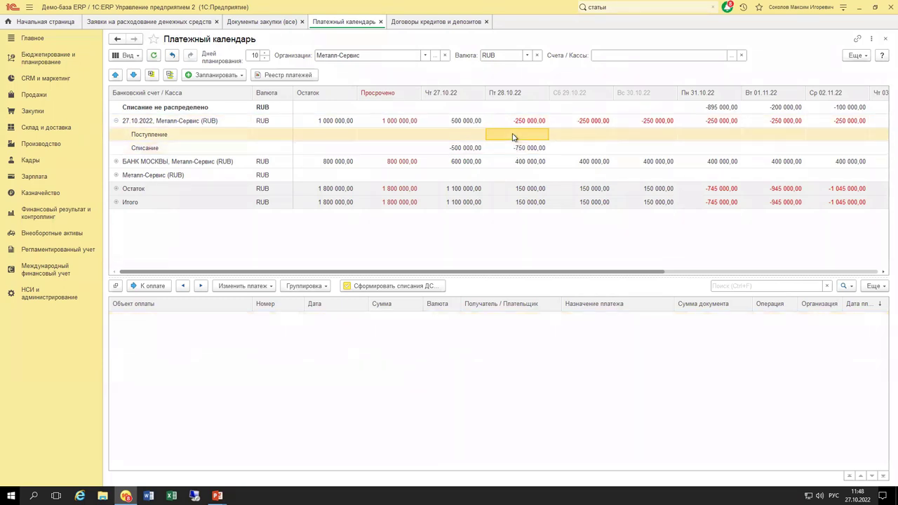
pyautogui.click(517, 148)
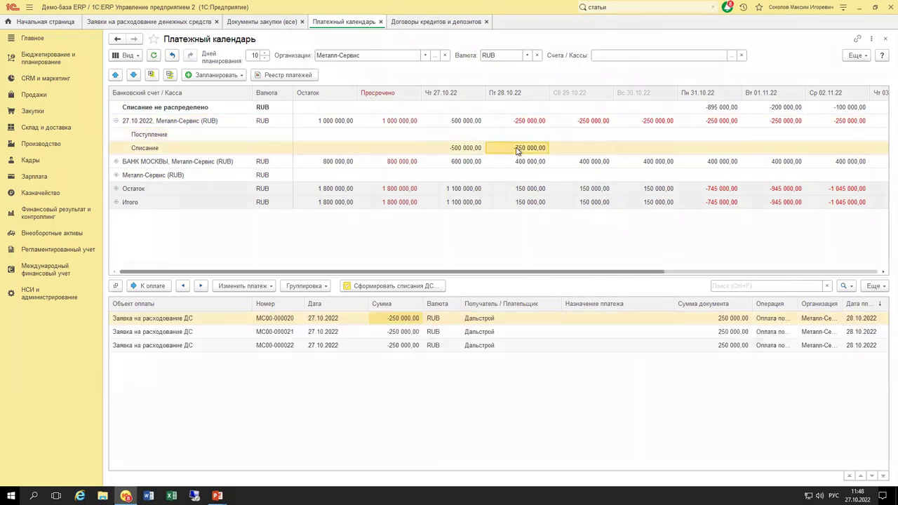
pyautogui.click(516, 124)
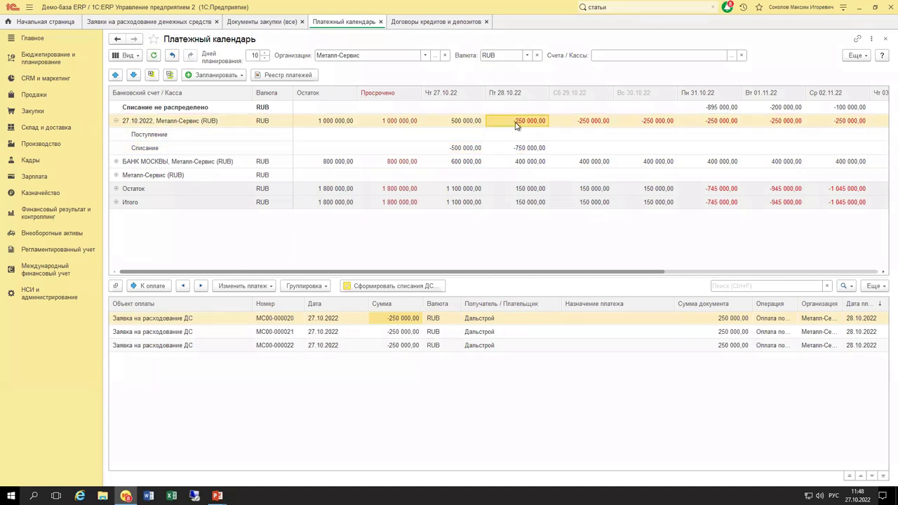
pyautogui.click(516, 148)
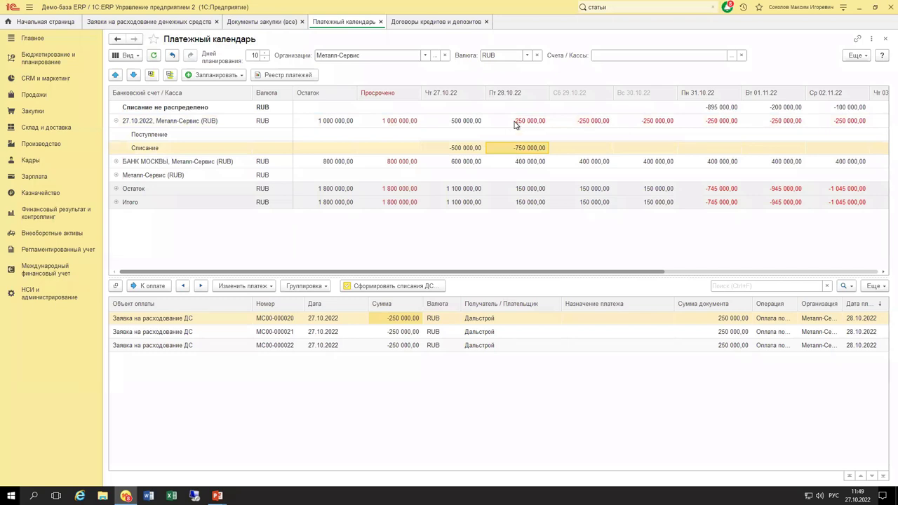
pyautogui.click(471, 346)
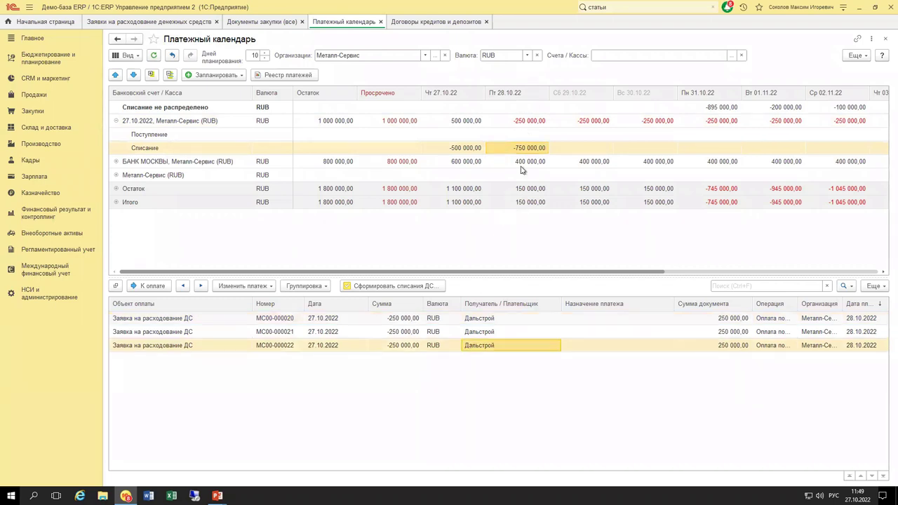
# Expand БАНК МОСКВЫ and move the last 28.10 request onto its 28.10 write-off cell.
pyautogui.click(117, 163)
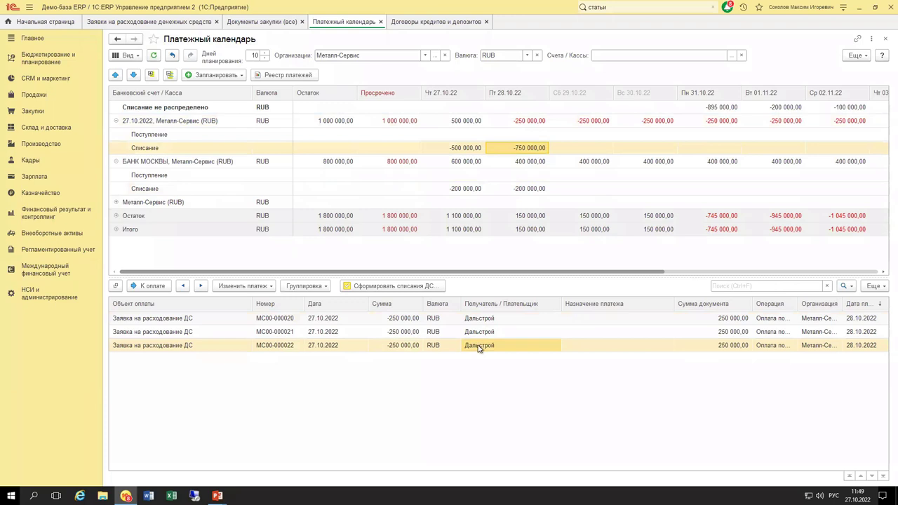
pyautogui.moveTo(479, 348); pyautogui.dragTo(527, 166)
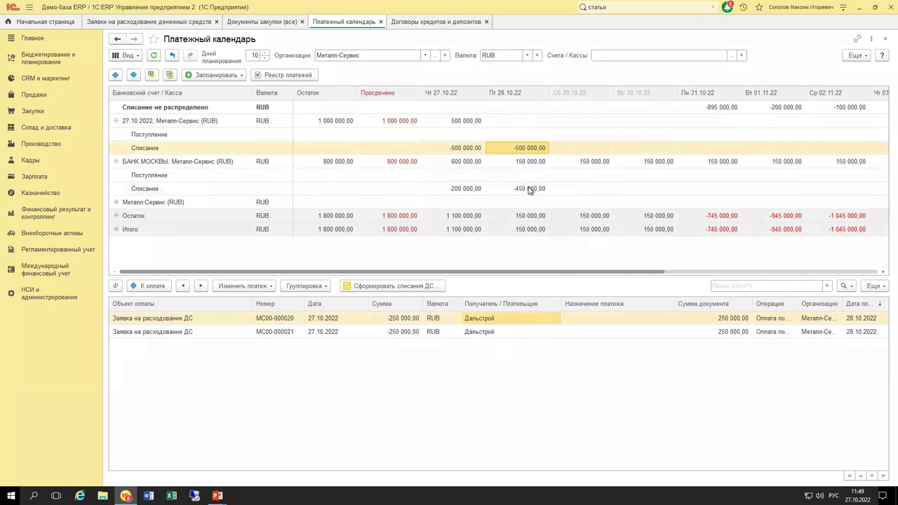
pyautogui.click(530, 189)
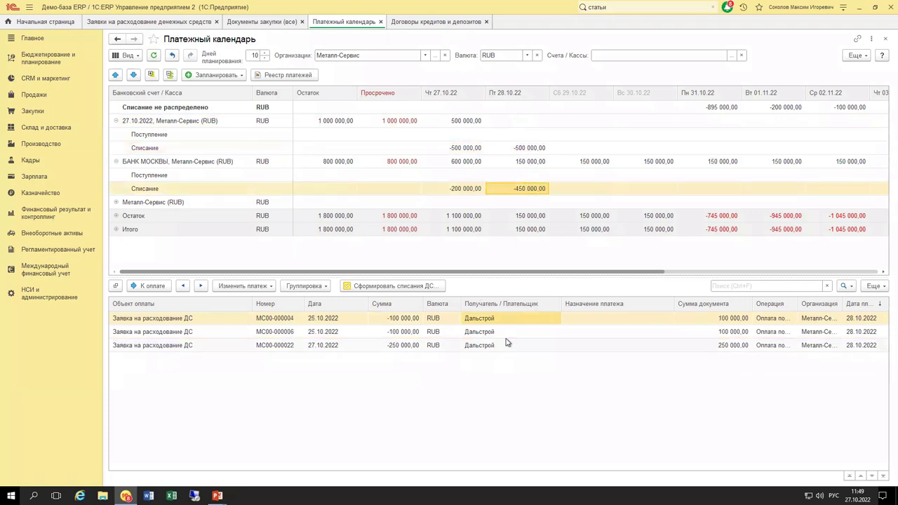
# Compare the 27.10.2022 account's 27.10 and 28.10 requests with БАНК МОСКВЫ's three 28.10 write-offs.
pyautogui.click(528, 122)
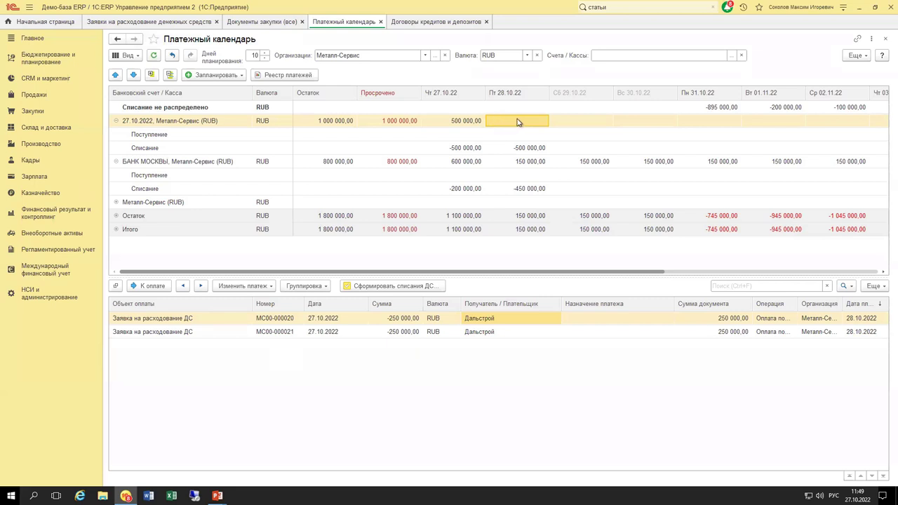
pyautogui.click(453, 123)
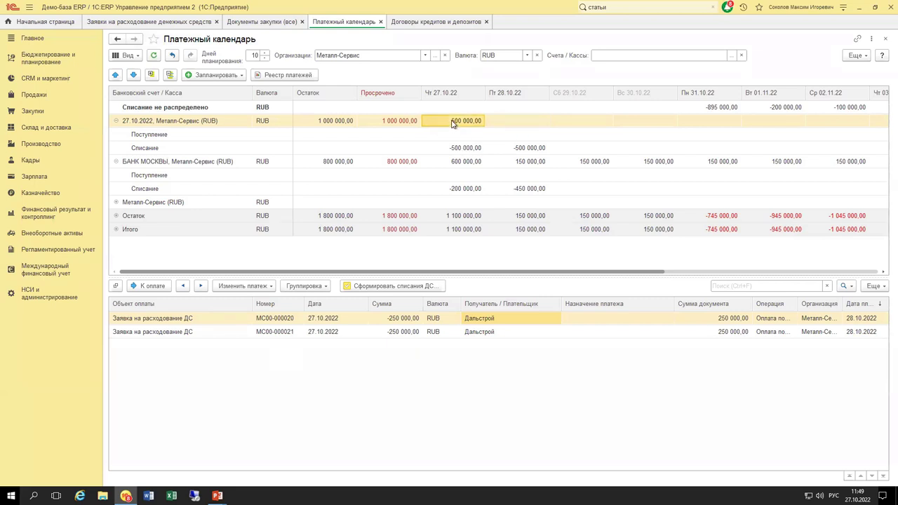
pyautogui.click(342, 121)
pyautogui.click(481, 148)
pyautogui.click(523, 122)
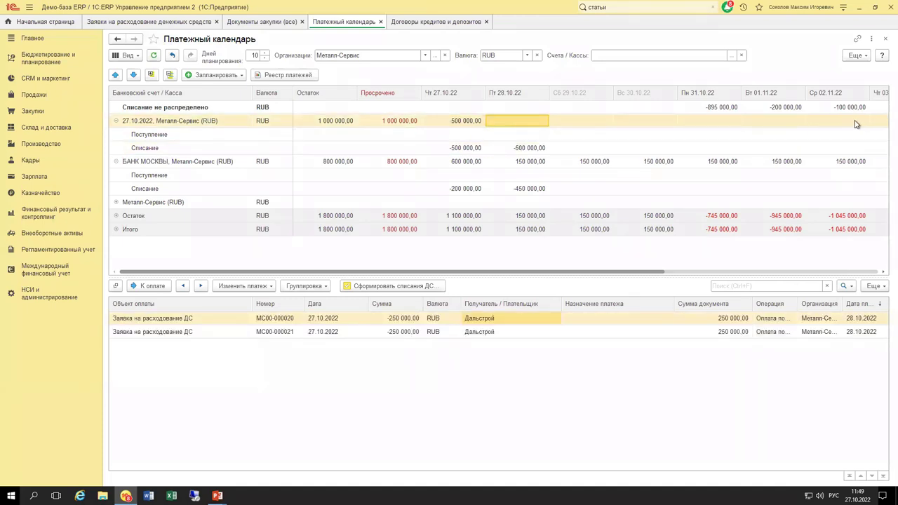
pyautogui.click(522, 189)
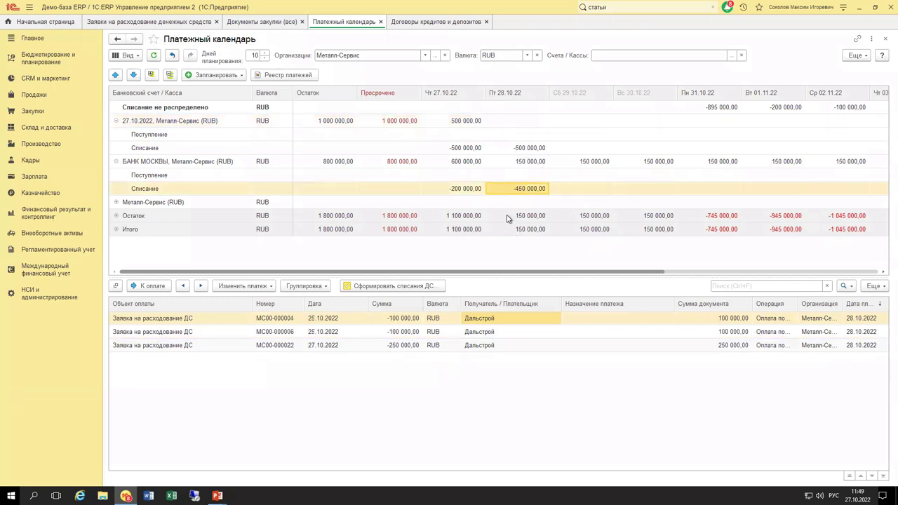
# Move the 250 000 request МС00-000022 back to the 27.10.2022 account's 28.10 cell and check the totals.
pyautogui.moveTo(476, 348); pyautogui.dragTo(532, 123)
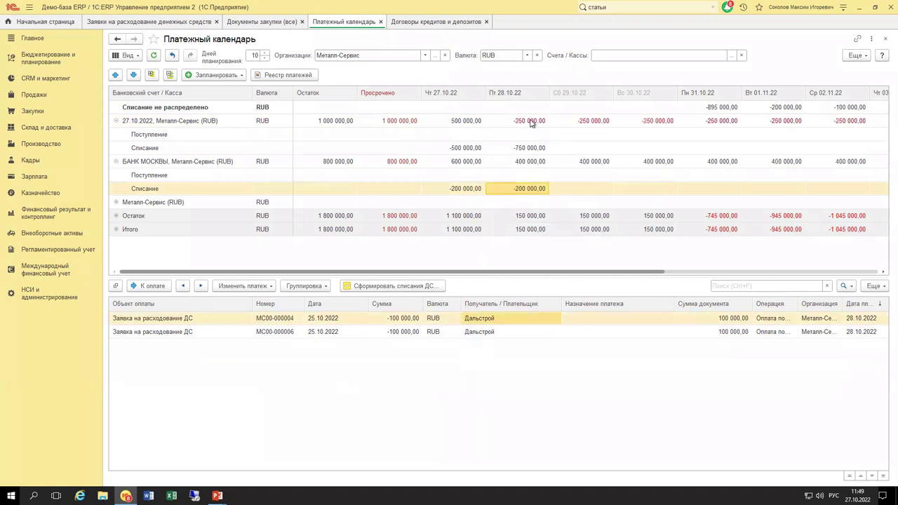
pyautogui.click(522, 125)
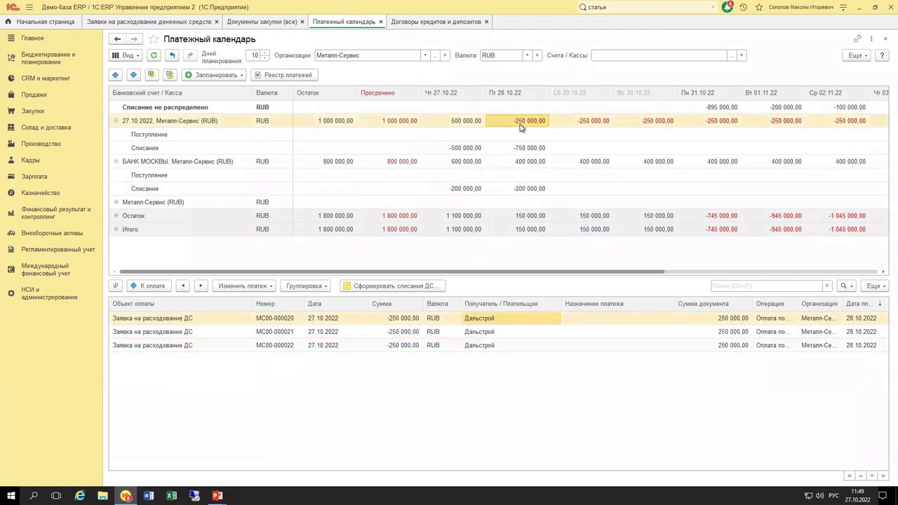
pyautogui.click(522, 150)
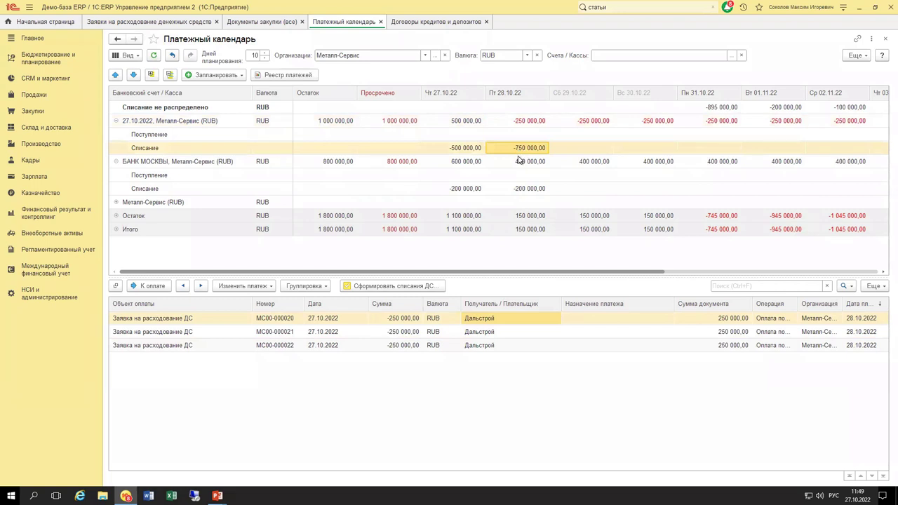
# Collapse БАНК МОСКВЫ to its summary row and select the 27.10.2022 account's Поступление cell for 27.10.22.
pyautogui.click(116, 162)
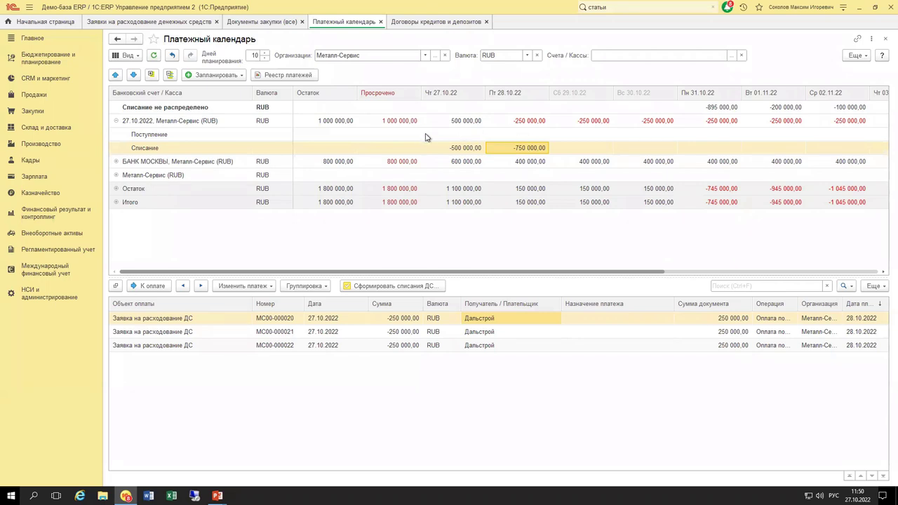
pyautogui.click(467, 133)
pyautogui.click(510, 136)
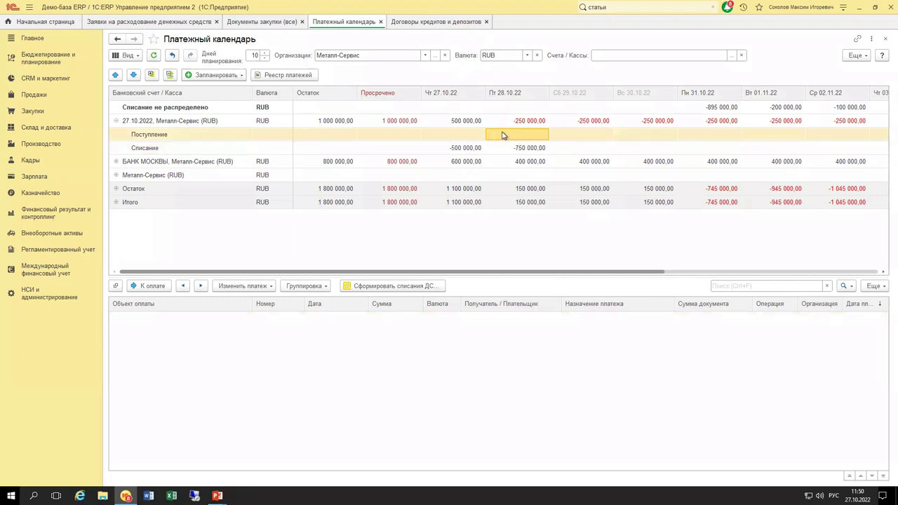
pyautogui.click(449, 135)
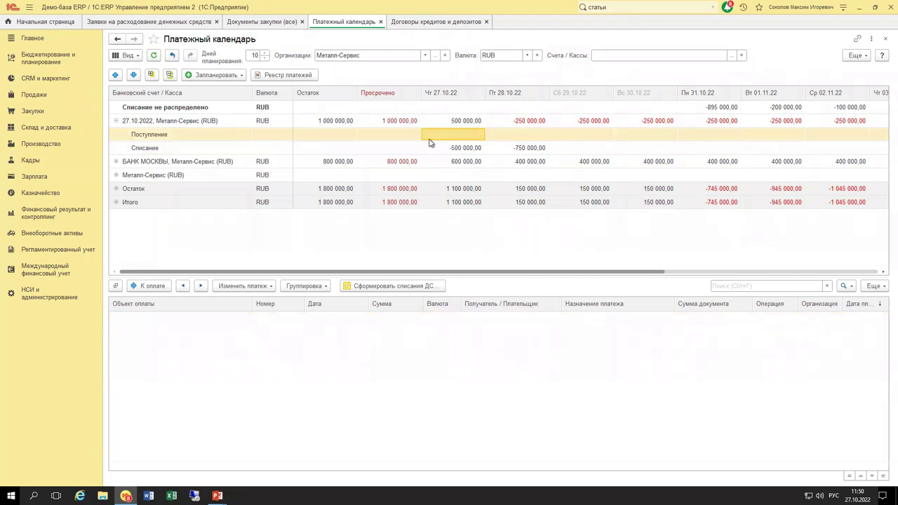
# Start a planned expected receipt with Статья ДДС 'Поступление оплаты от клиента…' from Операционная деятельность.
pyautogui.click(241, 76)
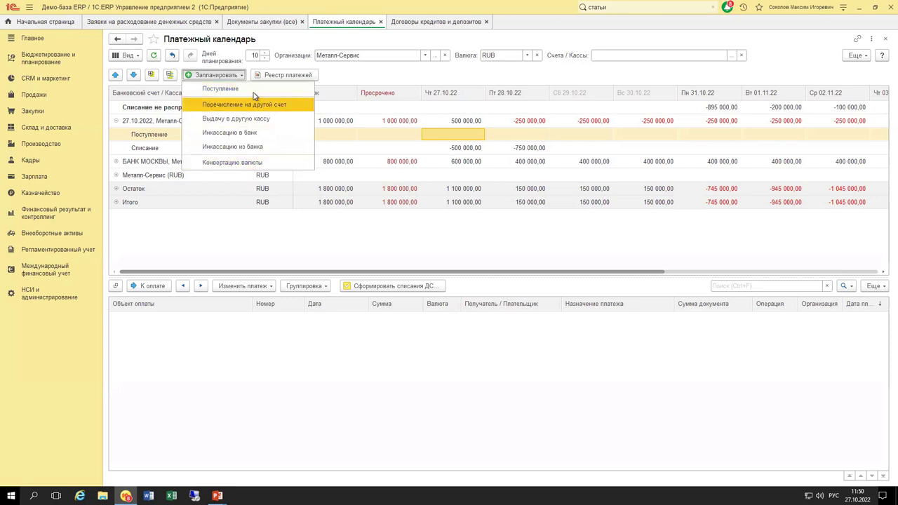
pyautogui.click(226, 91)
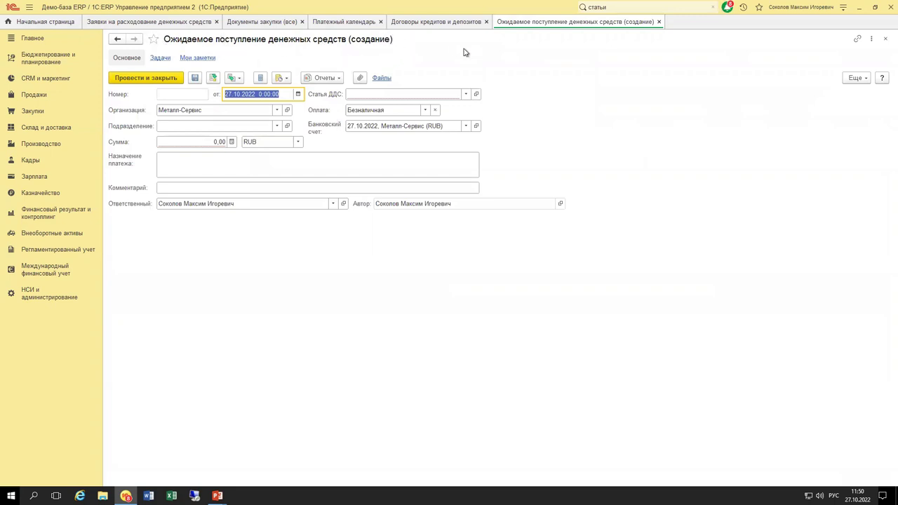
pyautogui.click(465, 94)
pyautogui.click(411, 122)
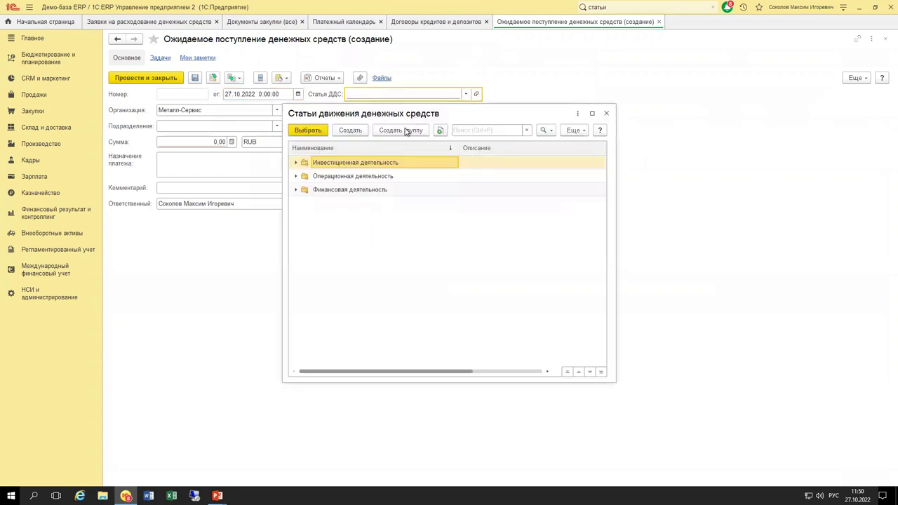
pyautogui.doubleClick(334, 180)
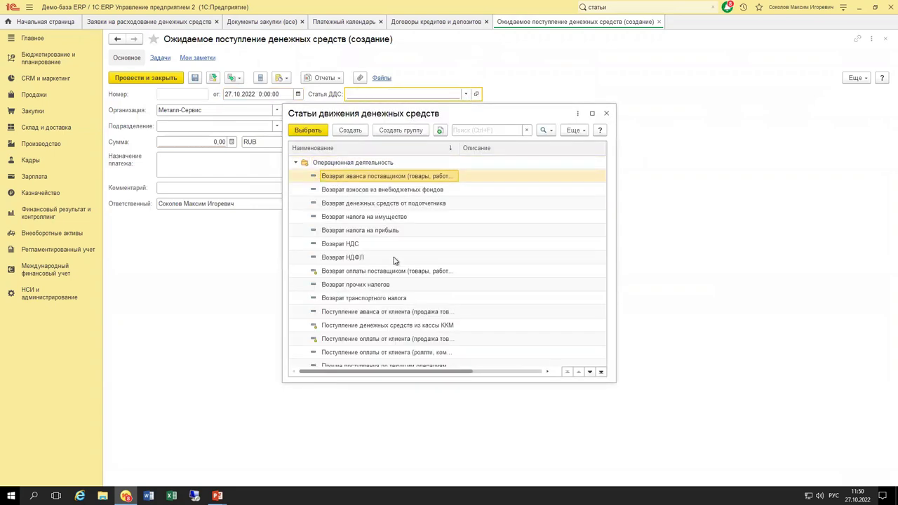
pyautogui.scroll(-1, 383, 319)
pyautogui.doubleClick(385, 327)
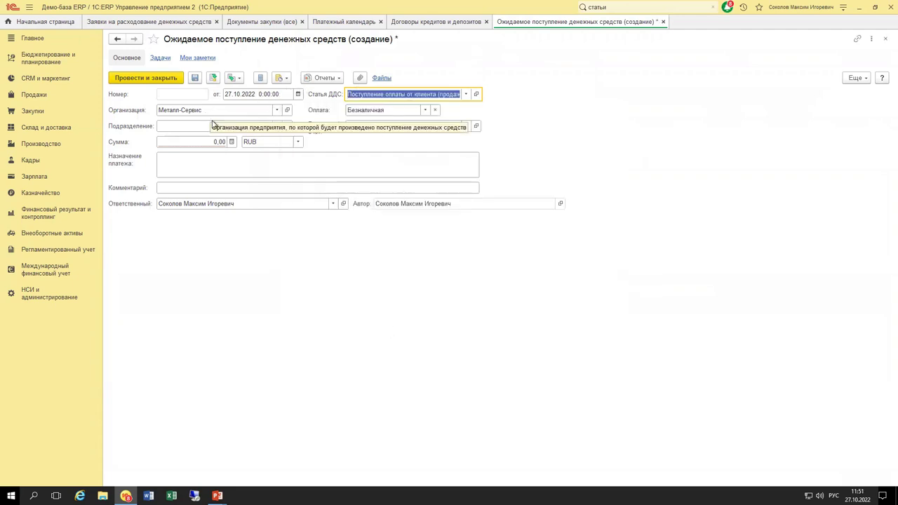
# Enter Сумма 500 000, date the receipt 28.10.2022, and post and close it.
pyautogui.click(207, 141)
pyautogui.write('500 00')
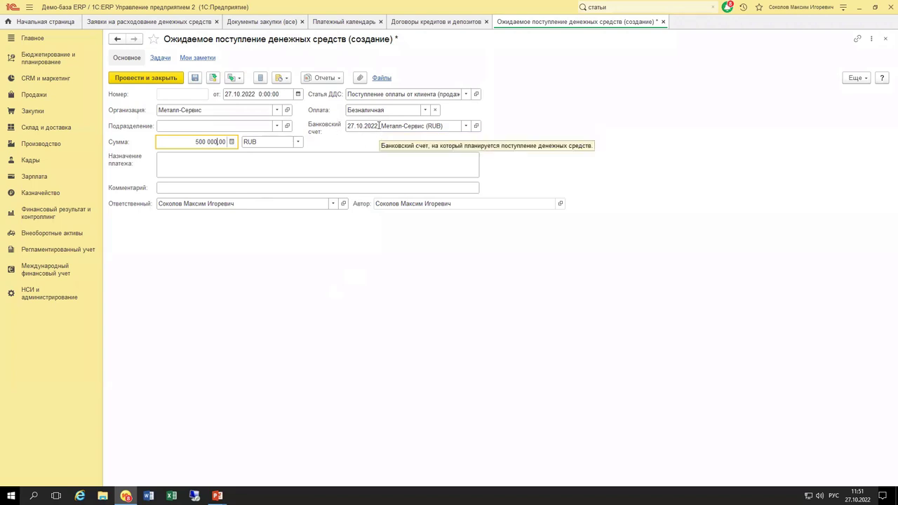
pyautogui.click(282, 94)
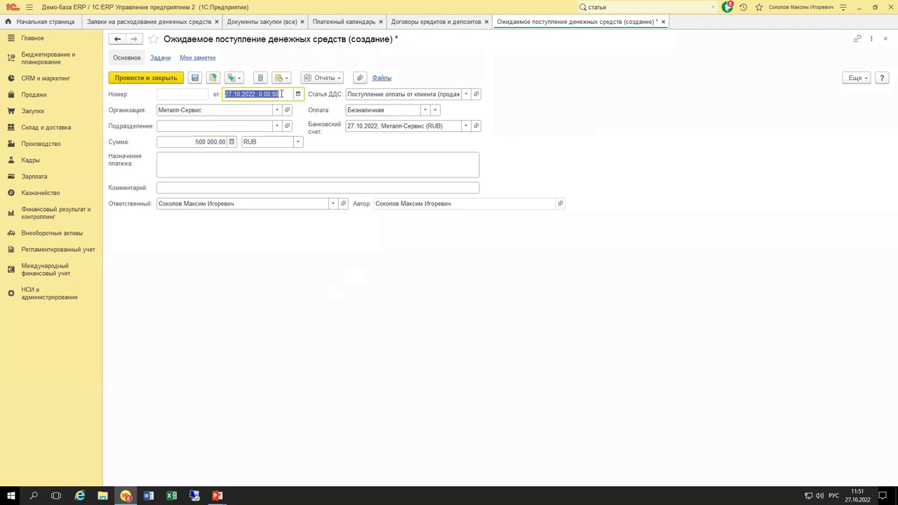
pyautogui.click(297, 94)
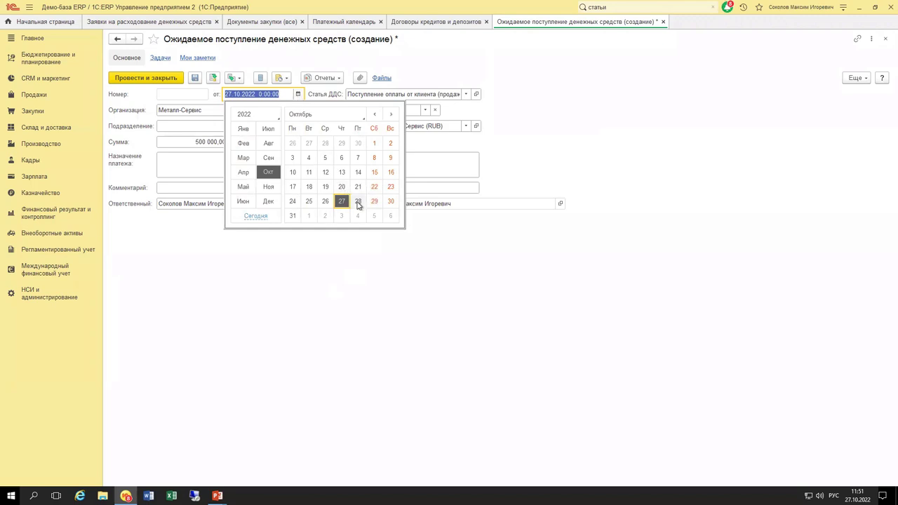
pyautogui.click(358, 201)
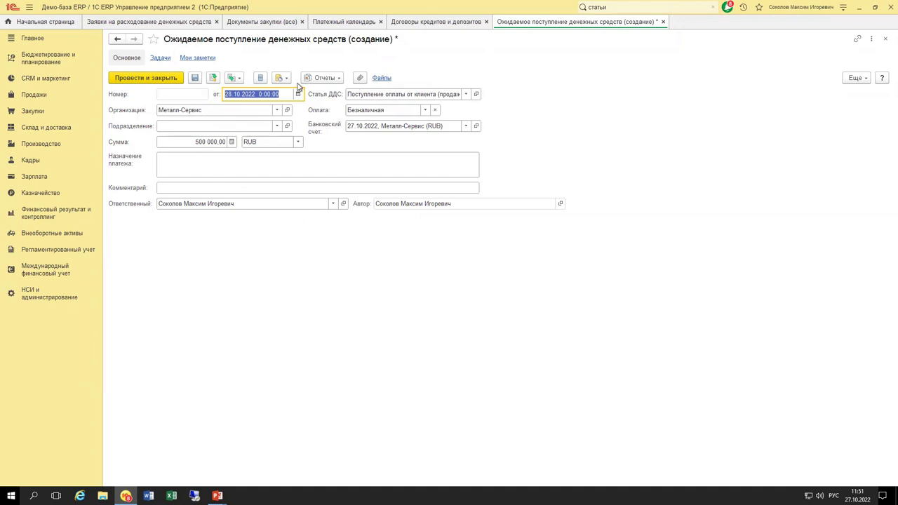
pyautogui.click(162, 79)
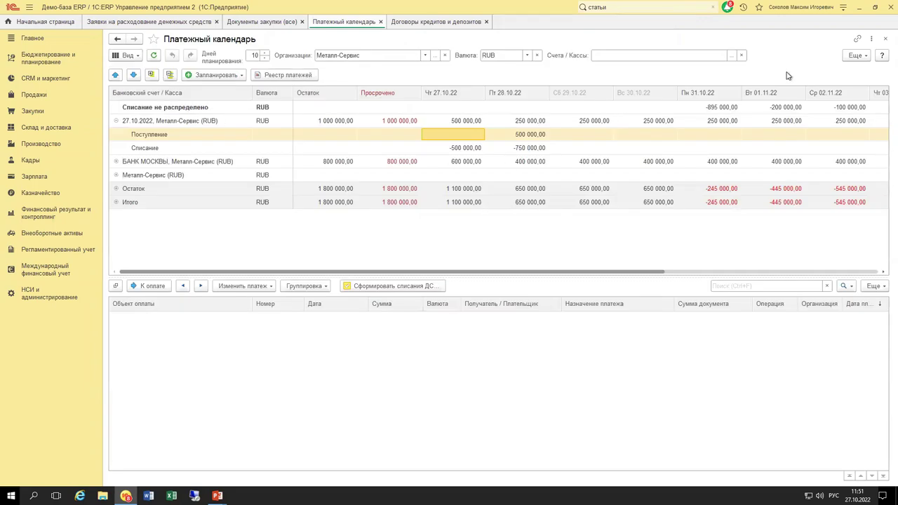
# Toggle 'Ожидаемые поступления, введенные вручную' off and back on in the payment calendar settings.
pyautogui.click(854, 59)
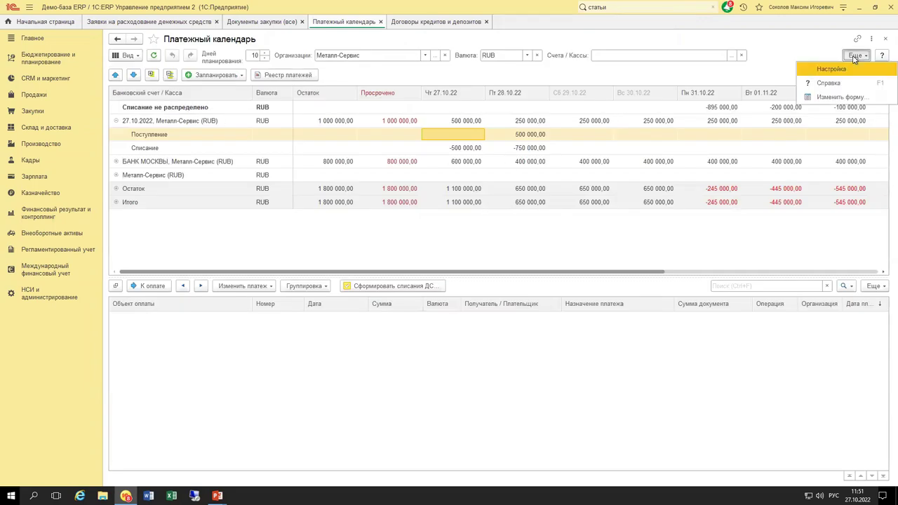
pyautogui.click(832, 70)
pyautogui.click(379, 235)
pyautogui.click(494, 390)
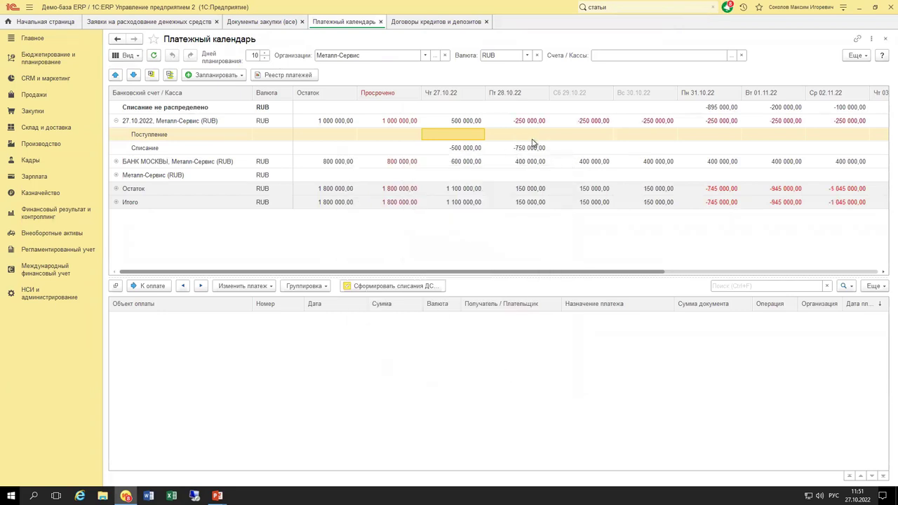
pyautogui.click(856, 56)
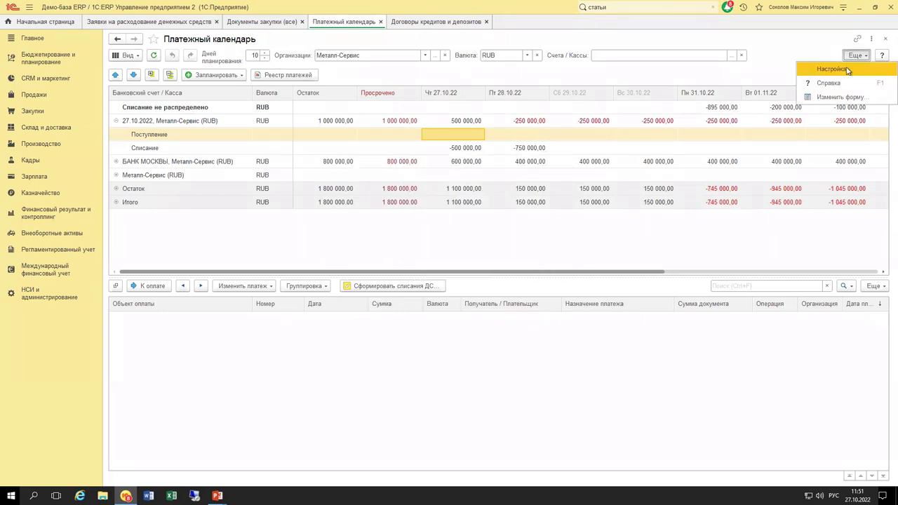
pyautogui.click(848, 69)
pyautogui.click(391, 233)
pyautogui.click(483, 389)
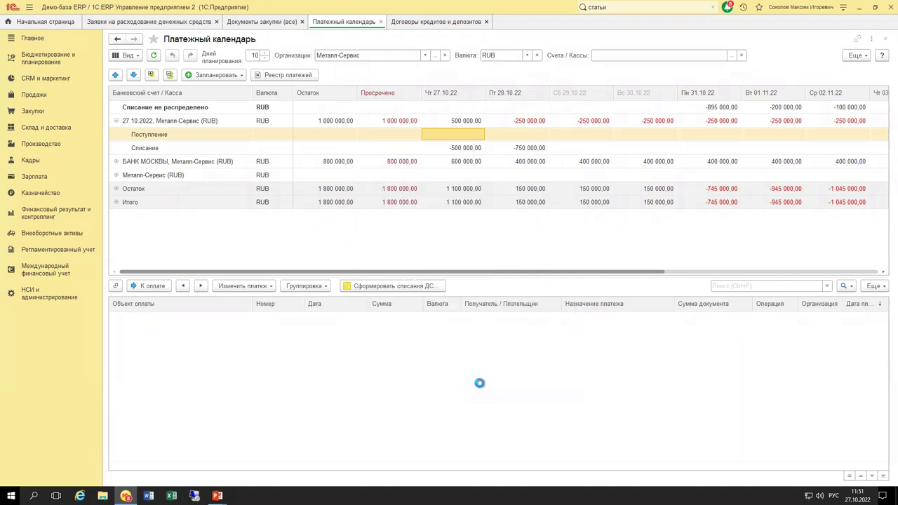
# Show details of the 500 000,00 receipt on 28.10.22, checking the 29.10.22 balance.
pyautogui.click(517, 137)
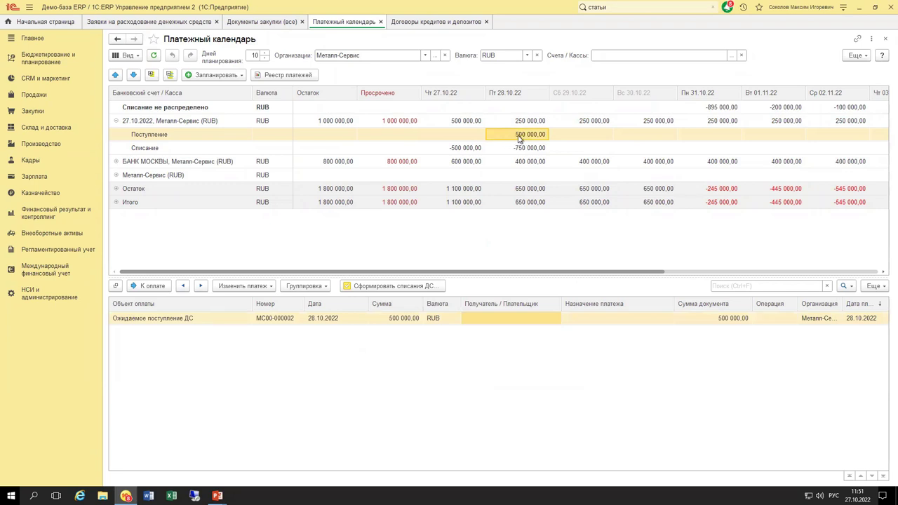
pyautogui.click(569, 122)
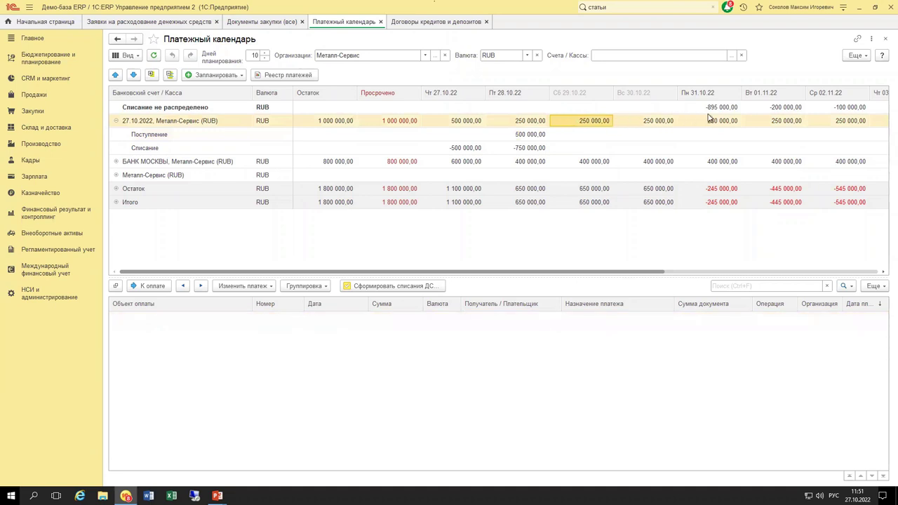
pyautogui.click(529, 136)
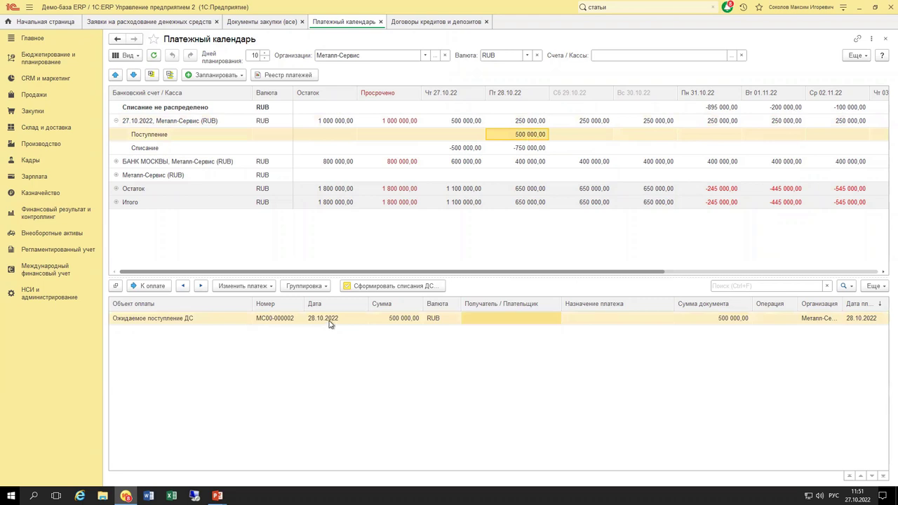
# Hide manually entered expected receipts in the settings, then re-enable them.
pyautogui.click(853, 56)
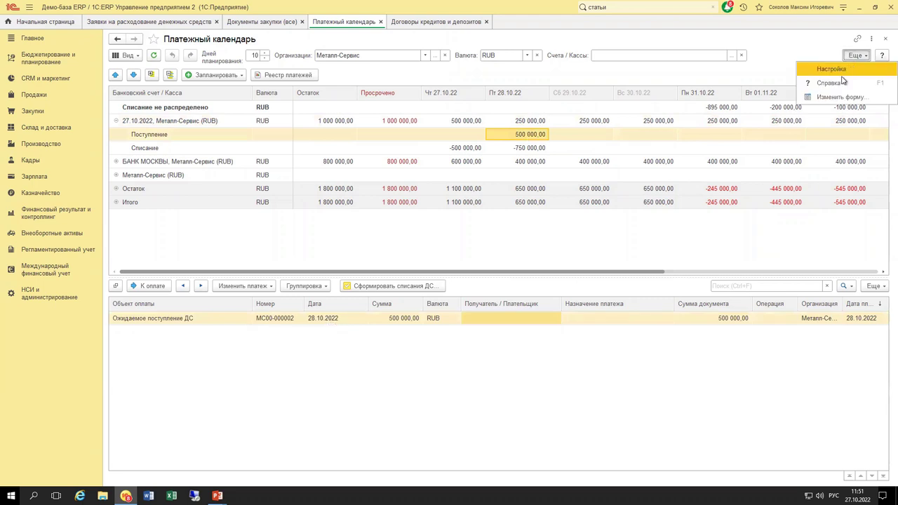
pyautogui.click(844, 77)
pyautogui.press('Escape')
pyautogui.click(854, 56)
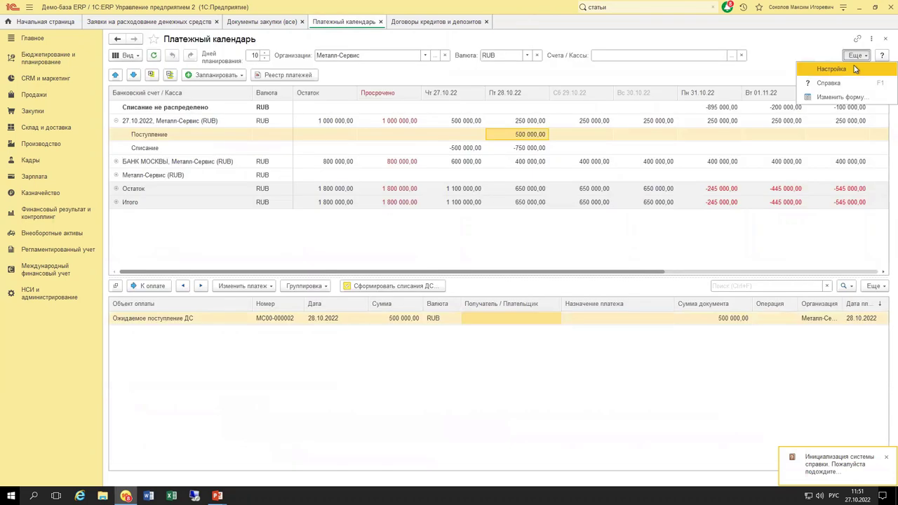
pyautogui.press('Escape')
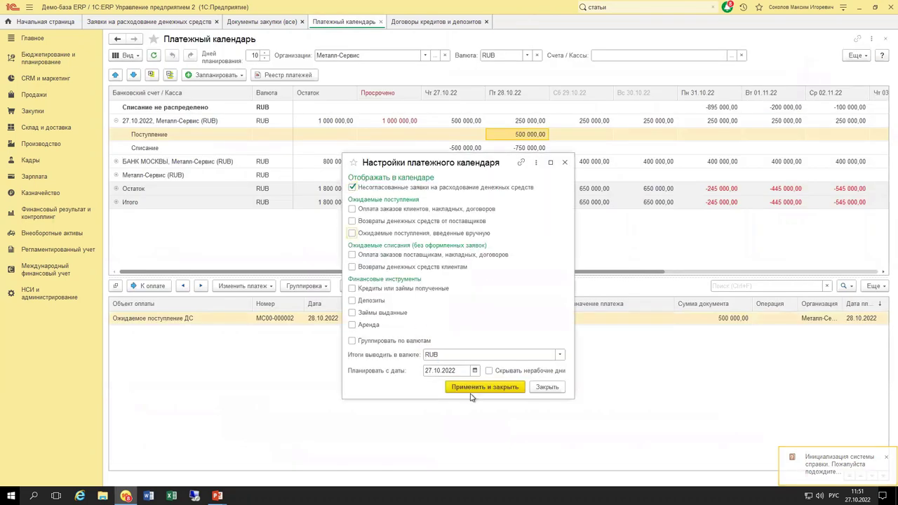
pyautogui.click(469, 393)
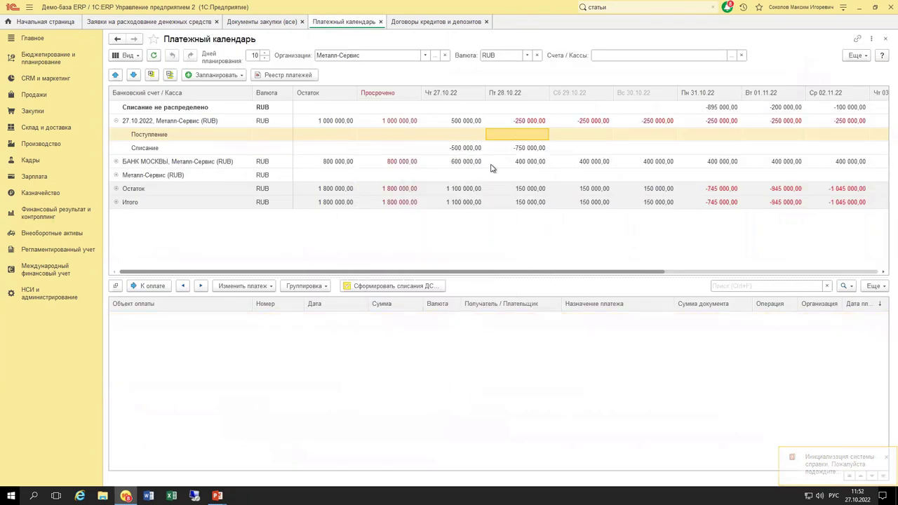
pyautogui.click(854, 55)
pyautogui.click(828, 77)
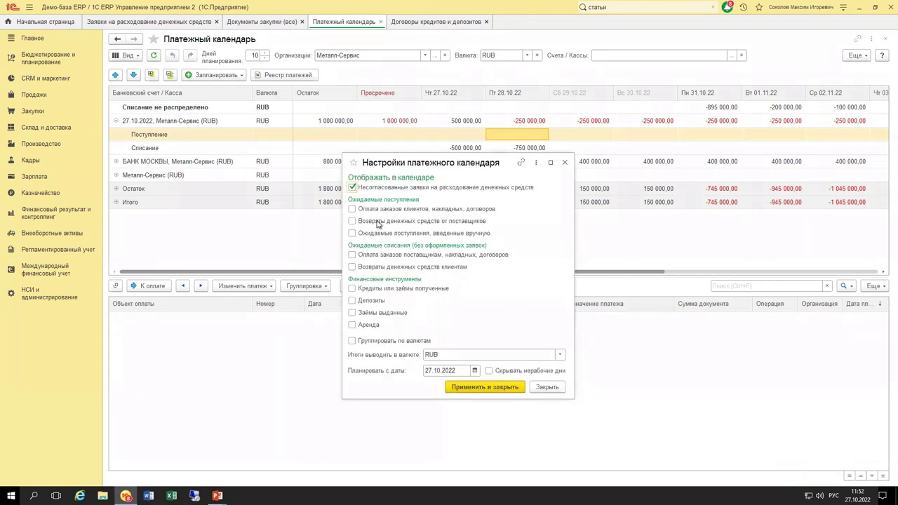
pyautogui.click(378, 233)
pyautogui.click(491, 387)
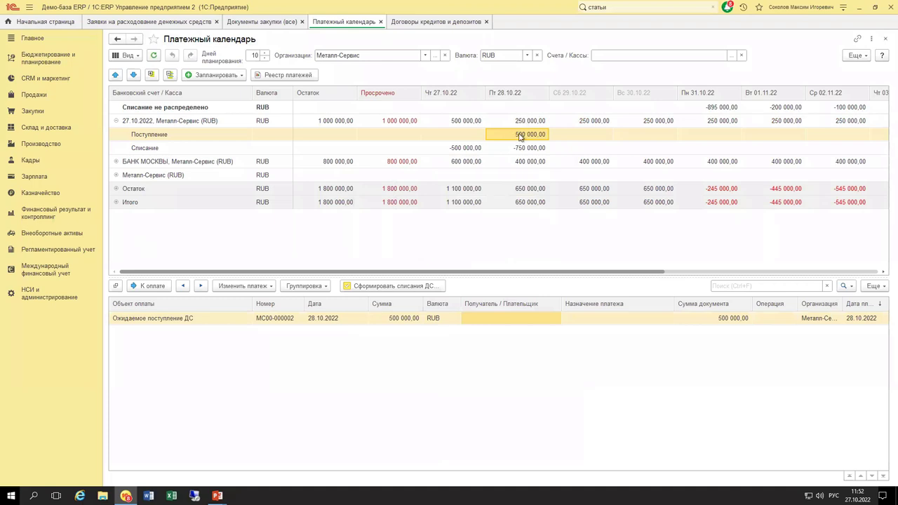
# Show the 28.10.22 receipt details listing expected receipt МС00-000002 for 500 000,00 RUB.
pyautogui.click(772, 135)
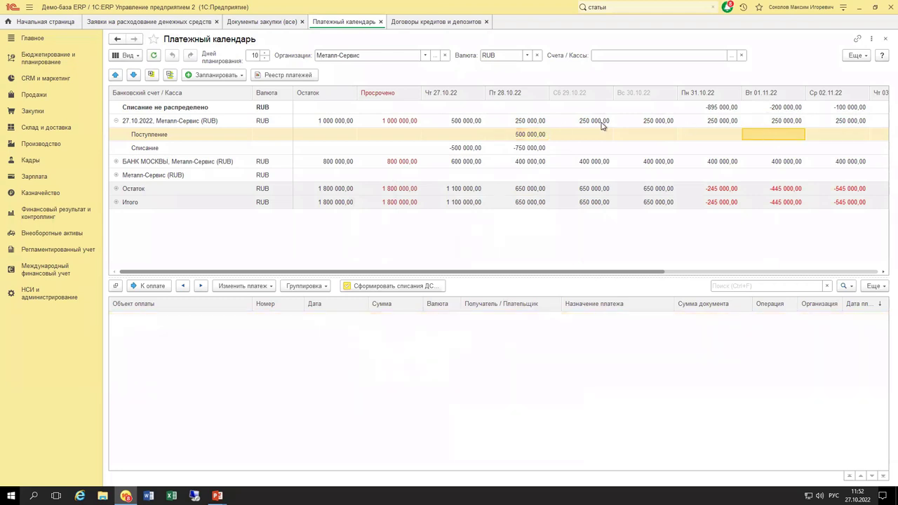
pyautogui.click(538, 134)
pyautogui.click(473, 323)
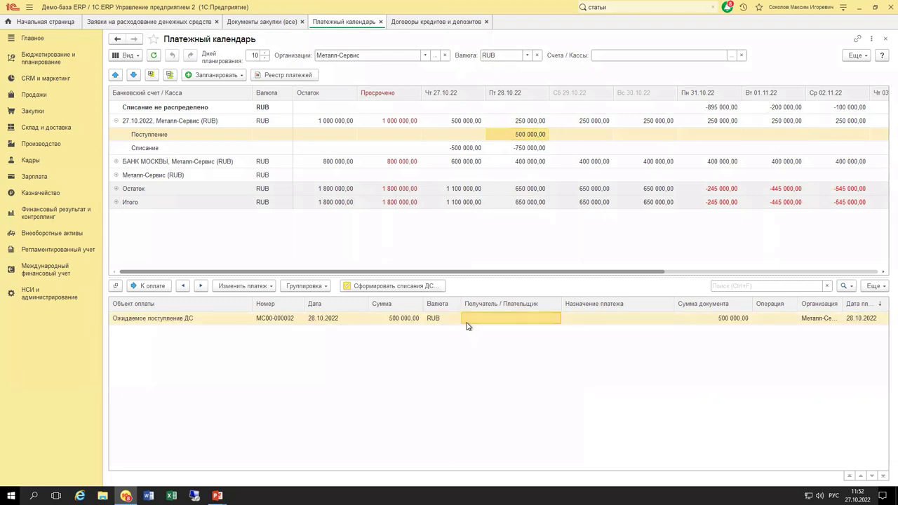
# Move the 500 000,00 expected receipt to 01.11.2022 and post it.
pyautogui.doubleClick(386, 324)
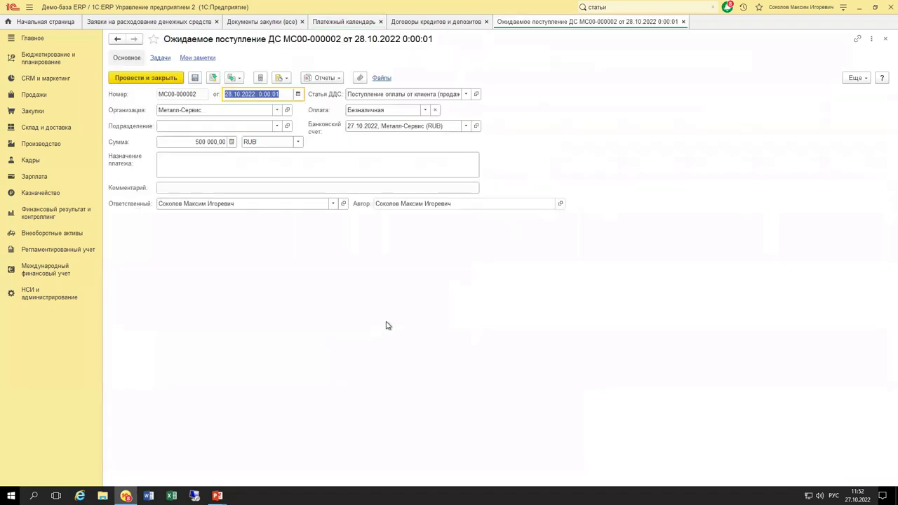
pyautogui.click(298, 94)
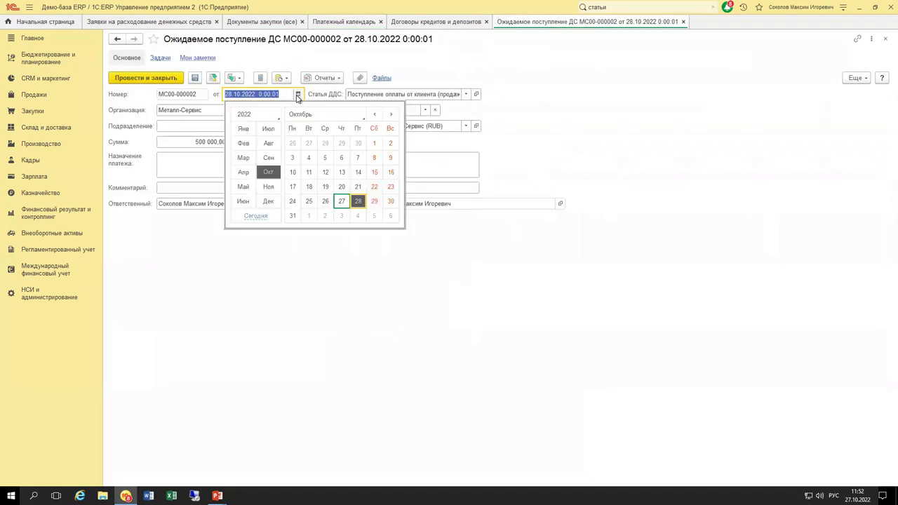
pyautogui.click(310, 216)
pyautogui.click(152, 78)
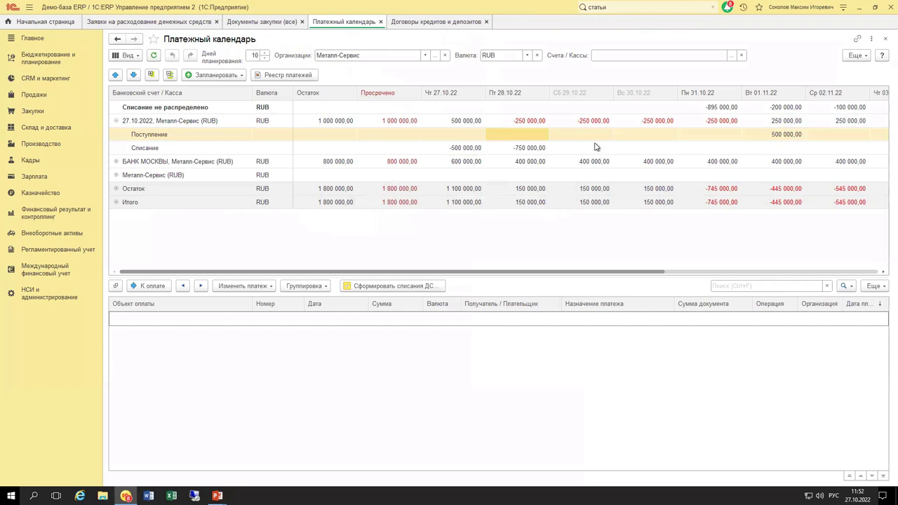
# List the write-off requests due 28.10.22, glancing at the 31.10.22 balance.
pyautogui.click(523, 120)
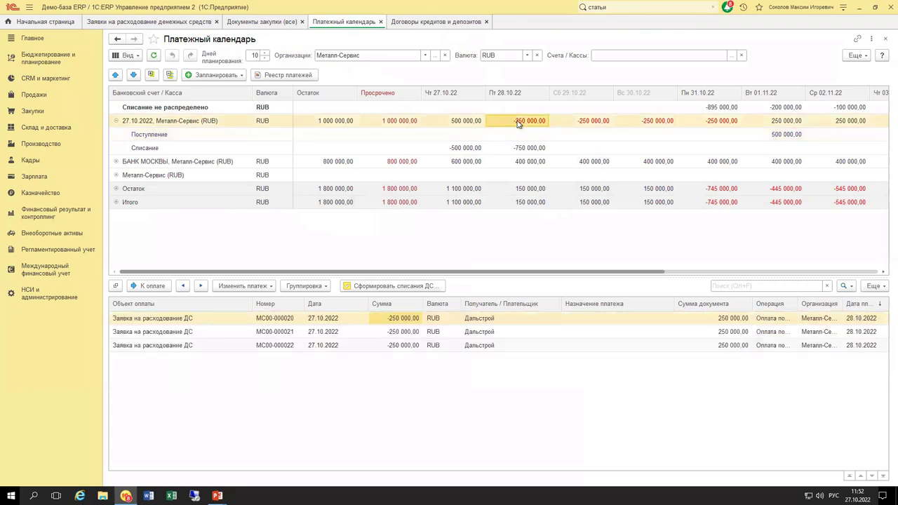
pyautogui.click(725, 122)
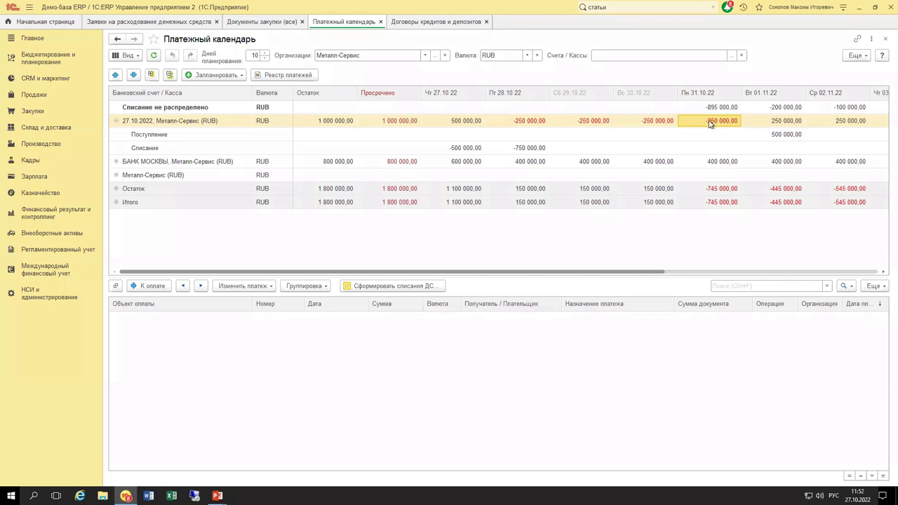
pyautogui.click(534, 149)
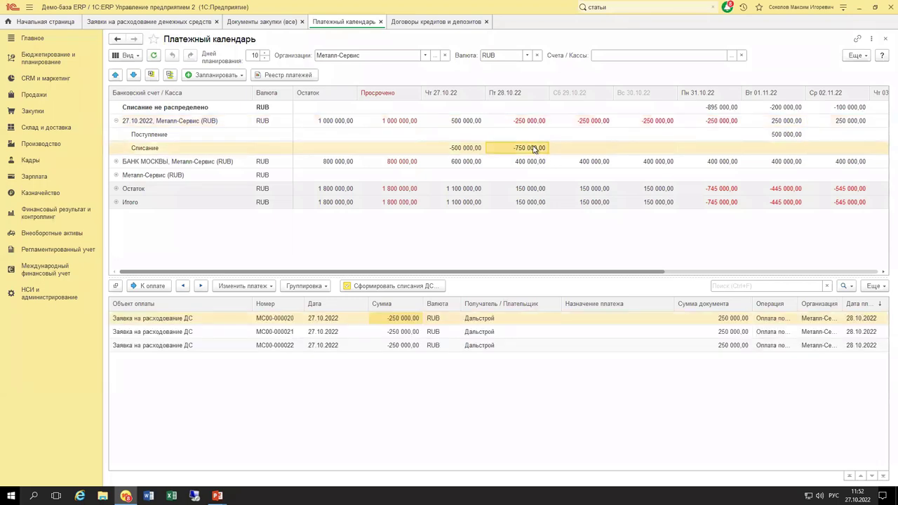
# Select the third 28.10 request and leave the Изменить платеж options without rescheduling.
pyautogui.click(442, 349)
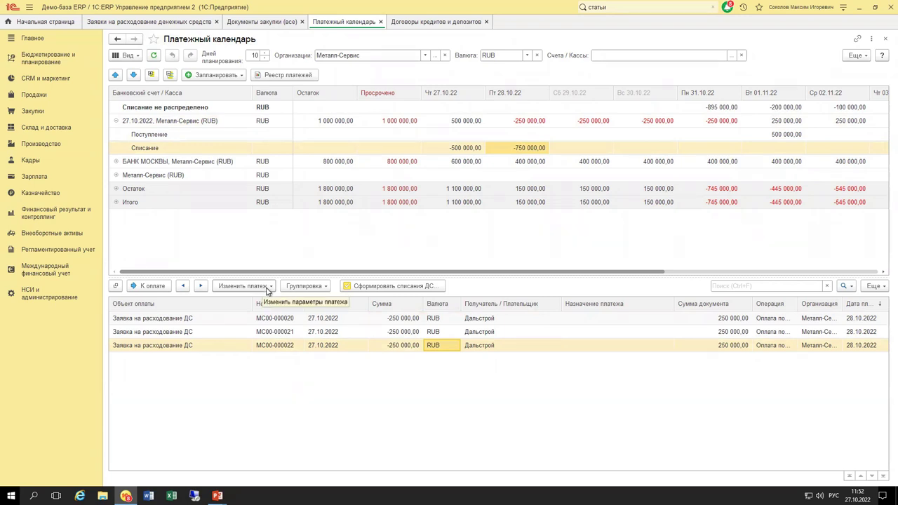
pyautogui.click(268, 288)
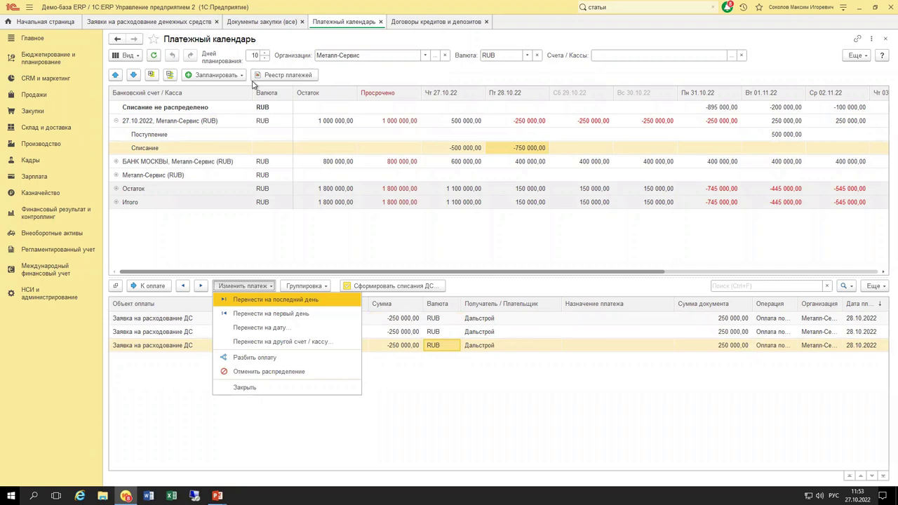
pyautogui.click(288, 330)
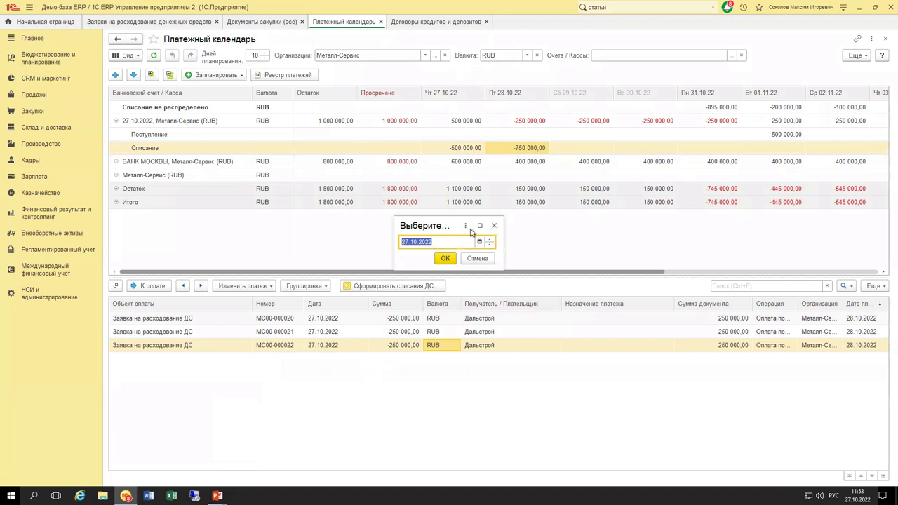
pyautogui.click(495, 227)
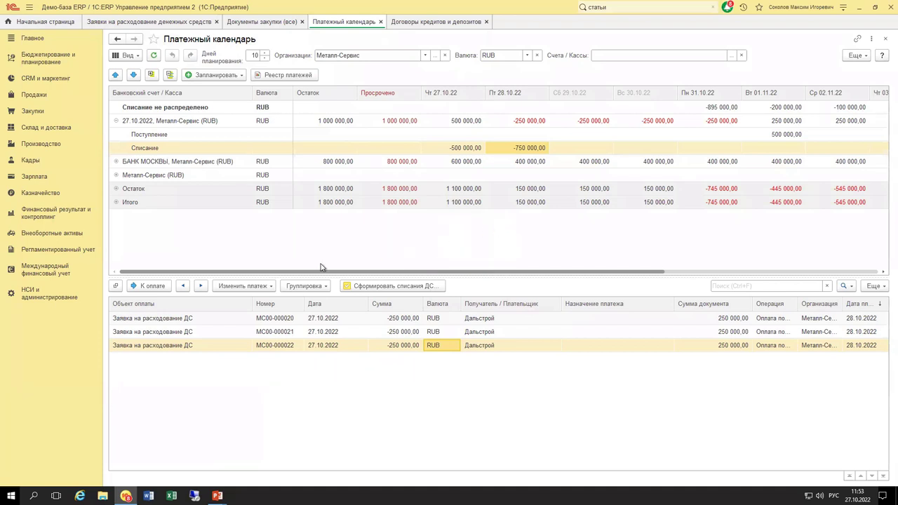
pyautogui.click(251, 286)
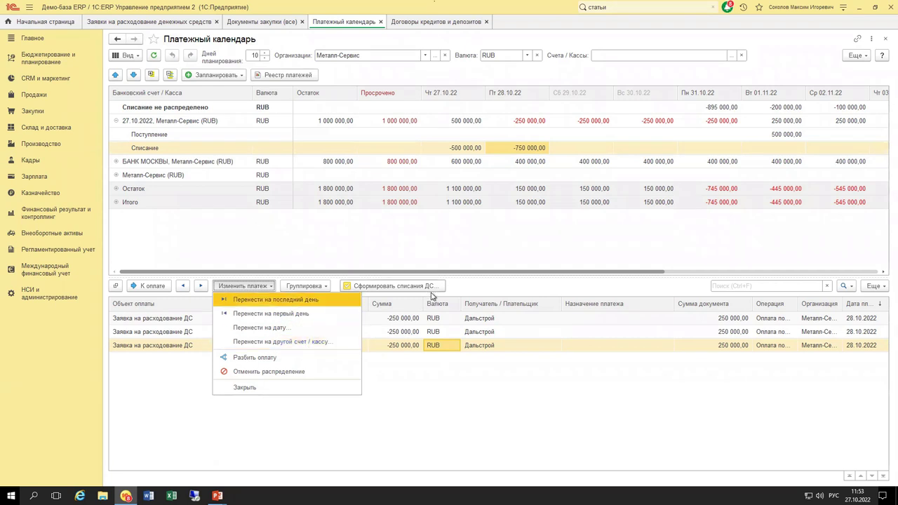
pyautogui.click(426, 406)
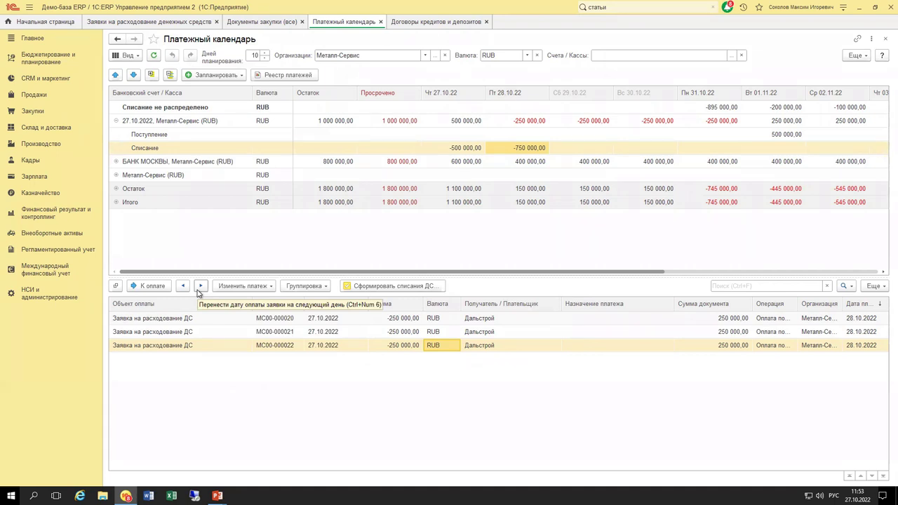
# Shift requests МС00-000022 and МС00-000020 to 29.10, then move МС00-000022 back.
pyautogui.click(199, 287)
pyautogui.click(199, 287)
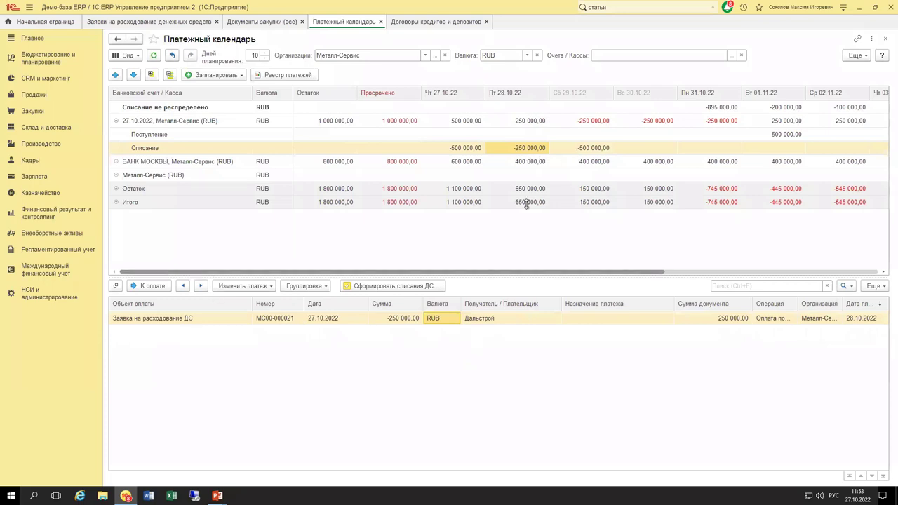
pyautogui.click(590, 148)
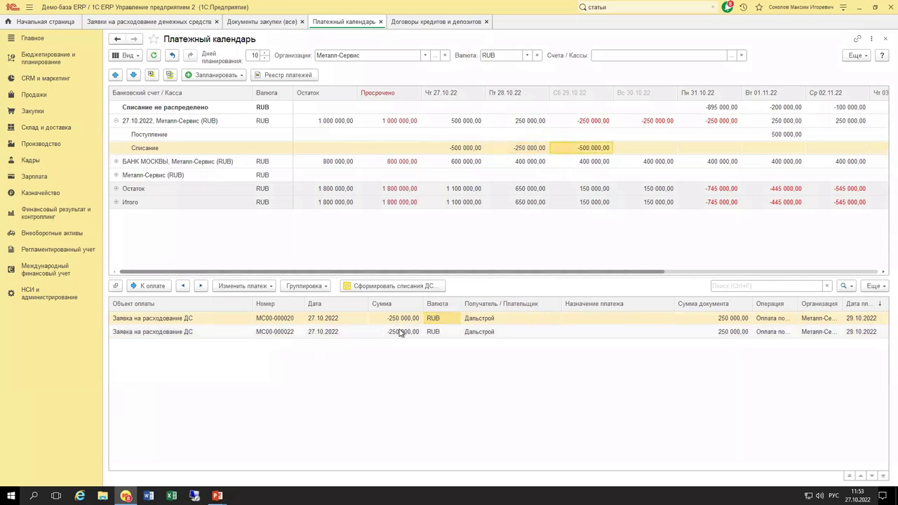
pyautogui.click(400, 332)
pyautogui.click(182, 287)
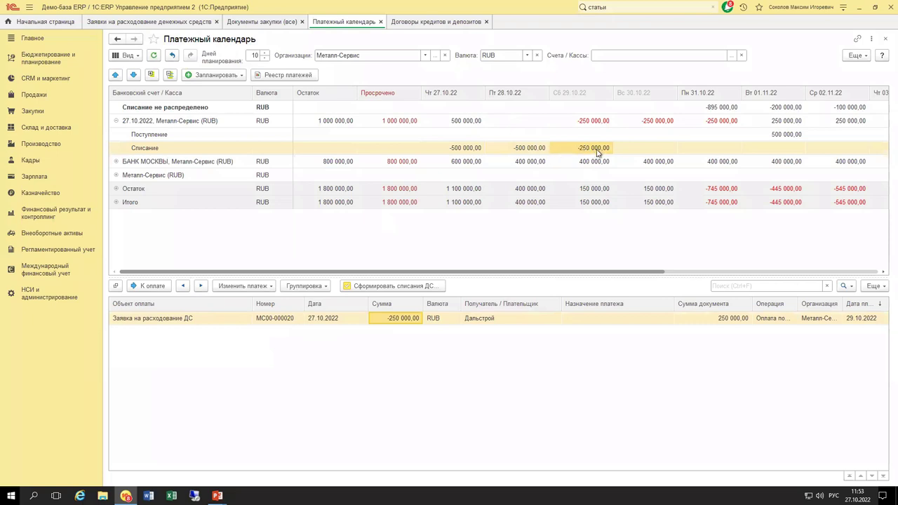
pyautogui.click(598, 150)
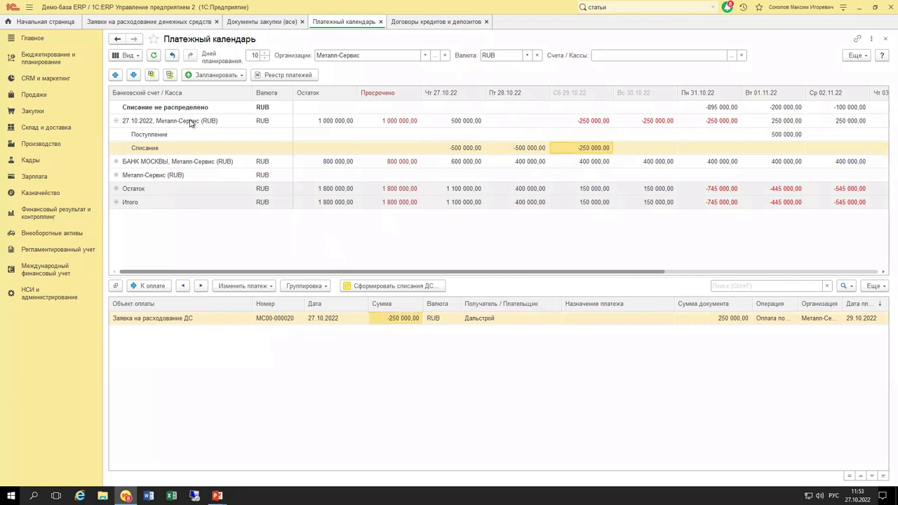
# In the 27.10.2022 Металл-Сервис account, advance МС00-000019 a day and push МС00-000020 to 01.11.
pyautogui.click(190, 122)
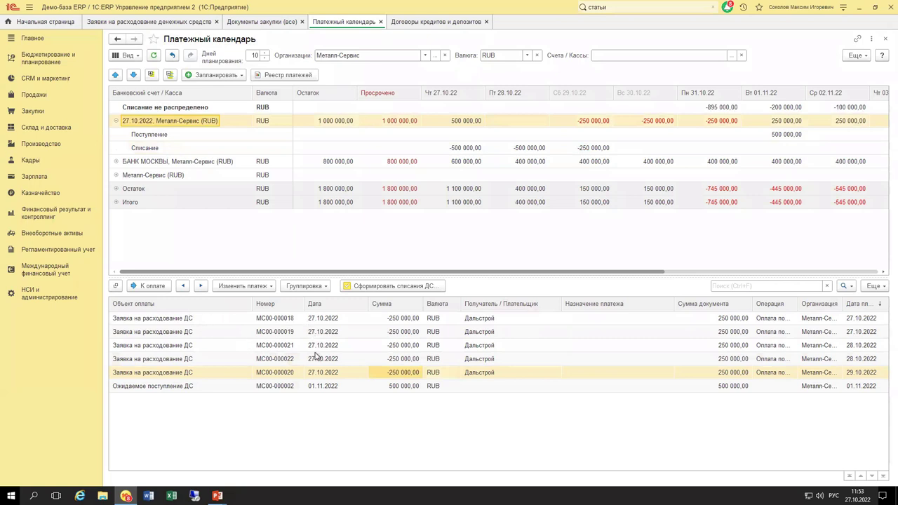
pyautogui.click(385, 369)
pyautogui.click(859, 376)
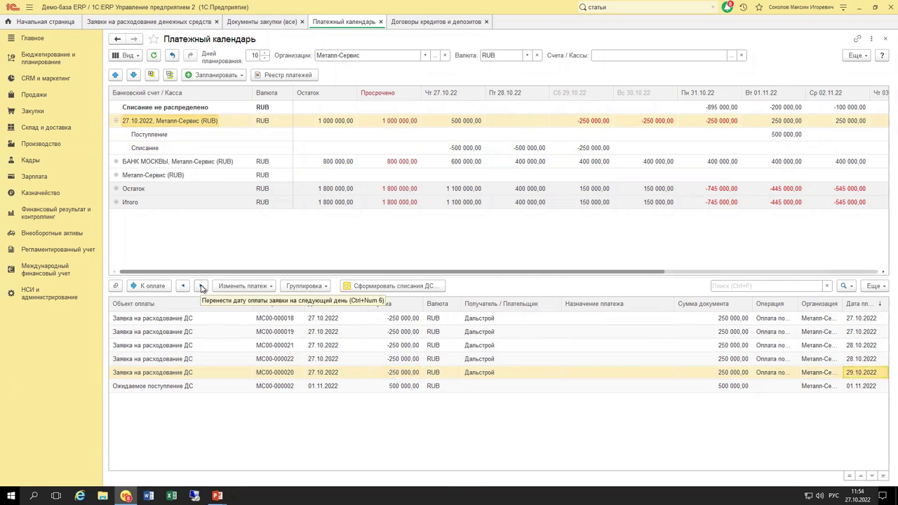
pyautogui.click(202, 287)
pyautogui.click(202, 287)
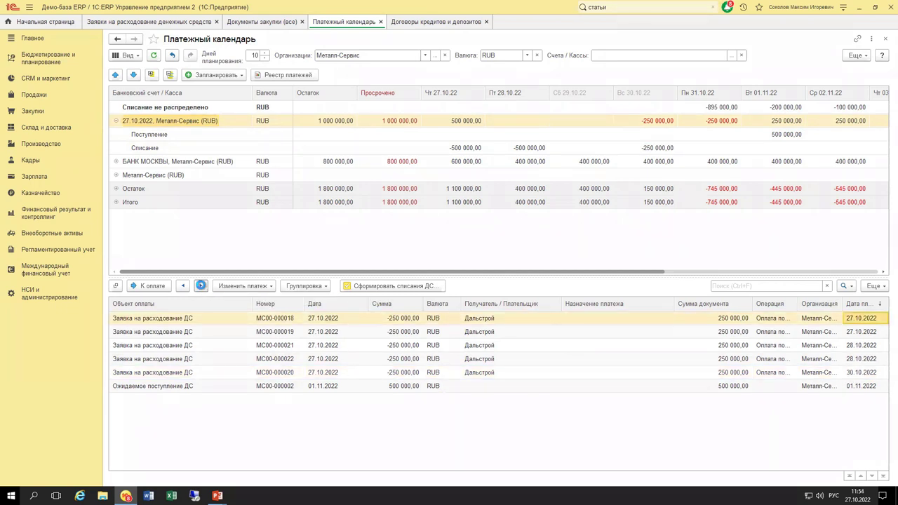
pyautogui.click(201, 287)
pyautogui.click(186, 288)
pyautogui.click(857, 373)
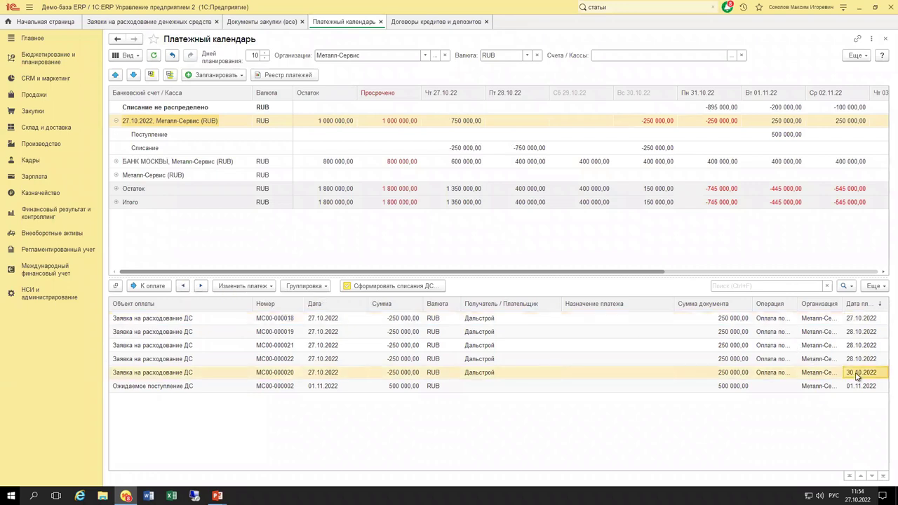
pyautogui.click(201, 286)
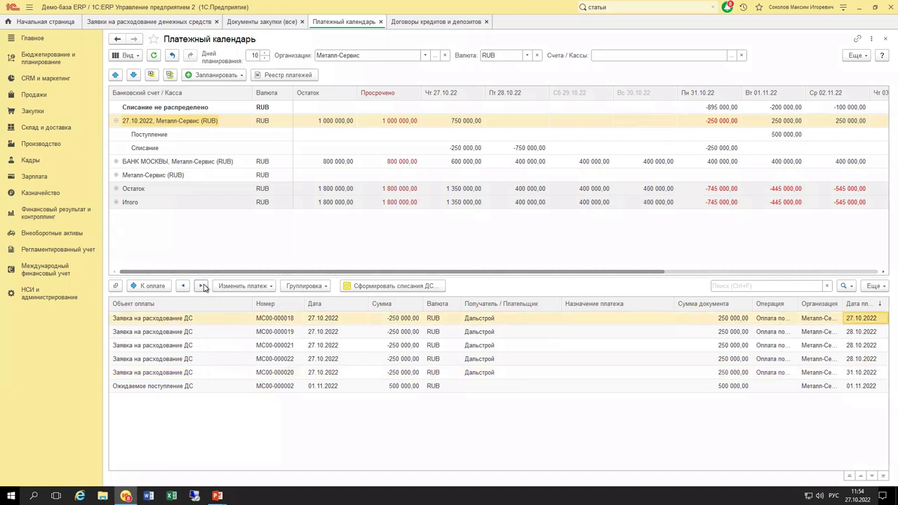
pyautogui.click(859, 373)
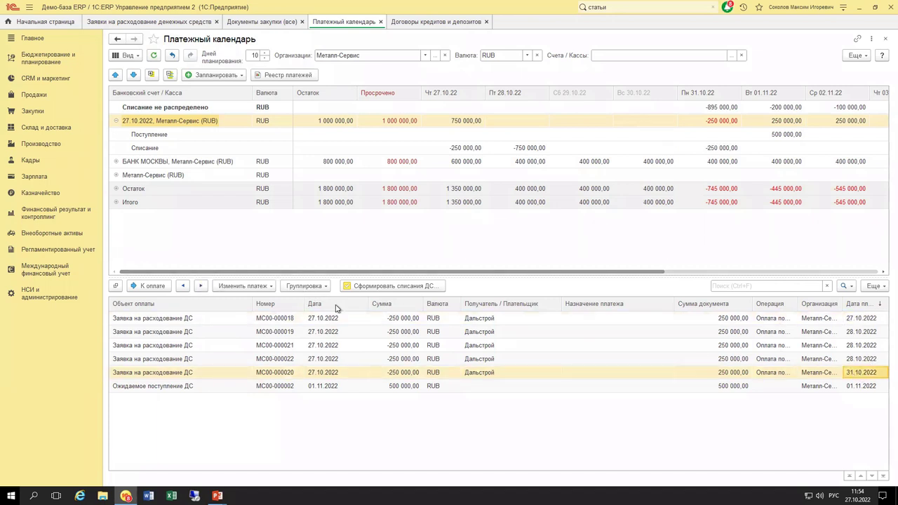
pyautogui.click(201, 287)
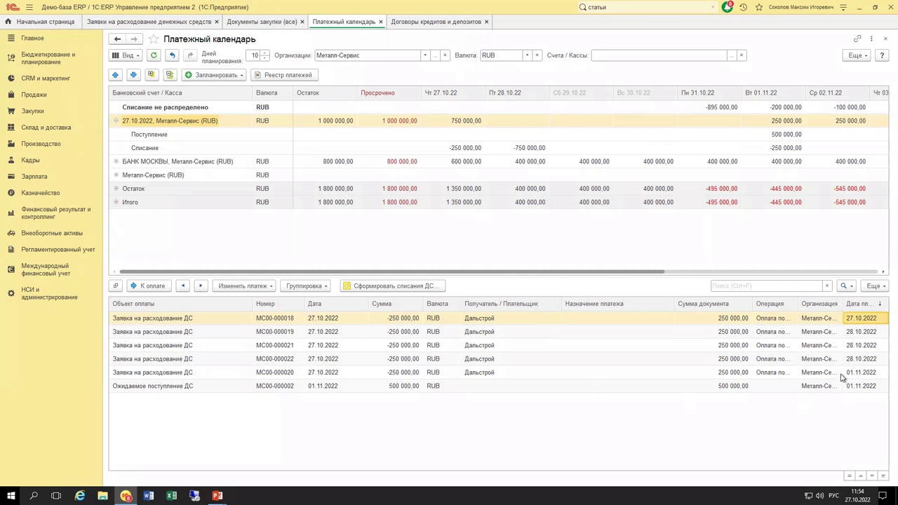
# Review the 01.11 receipt and write-off, and the 31.10 balances including БАНК МОСКВЫ.
pyautogui.click(780, 149)
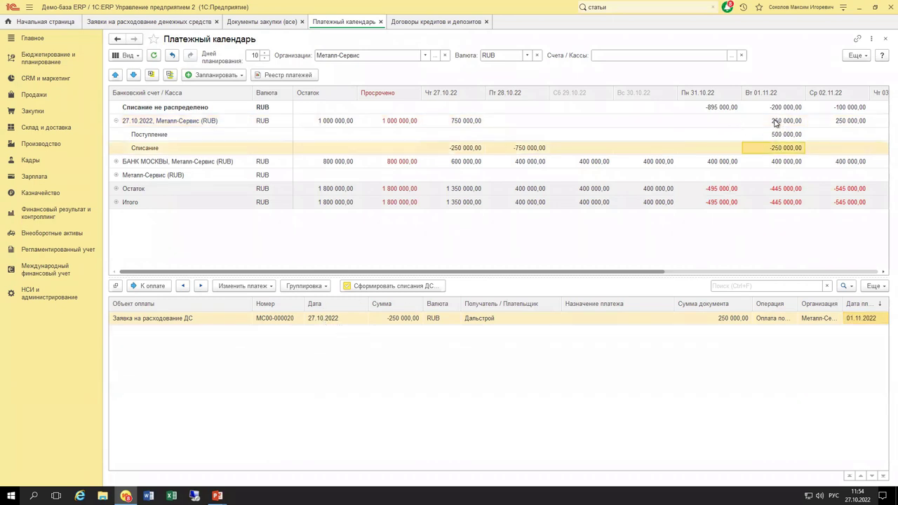
pyautogui.click(786, 122)
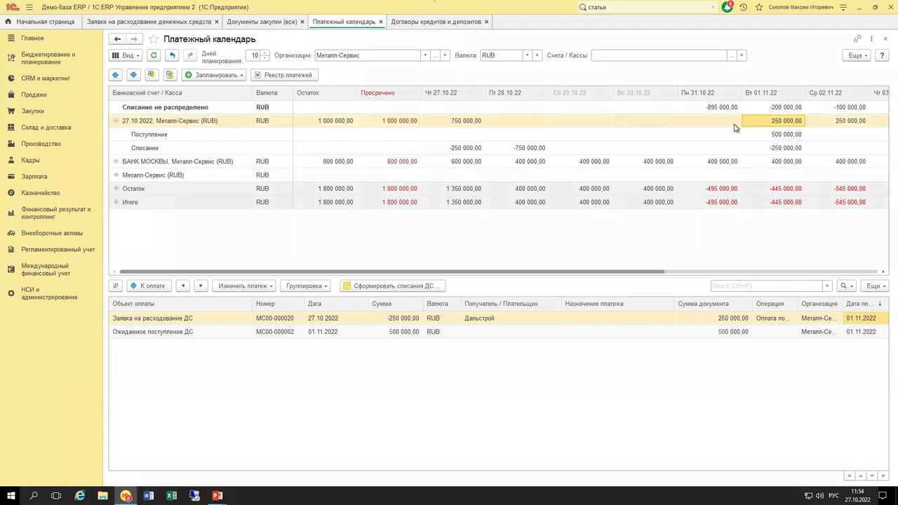
pyautogui.click(780, 135)
pyautogui.click(784, 149)
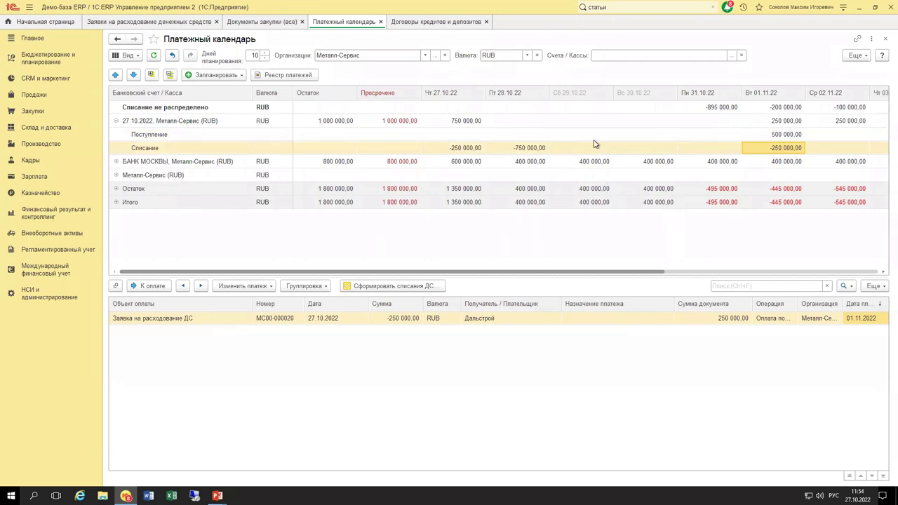
pyautogui.click(778, 135)
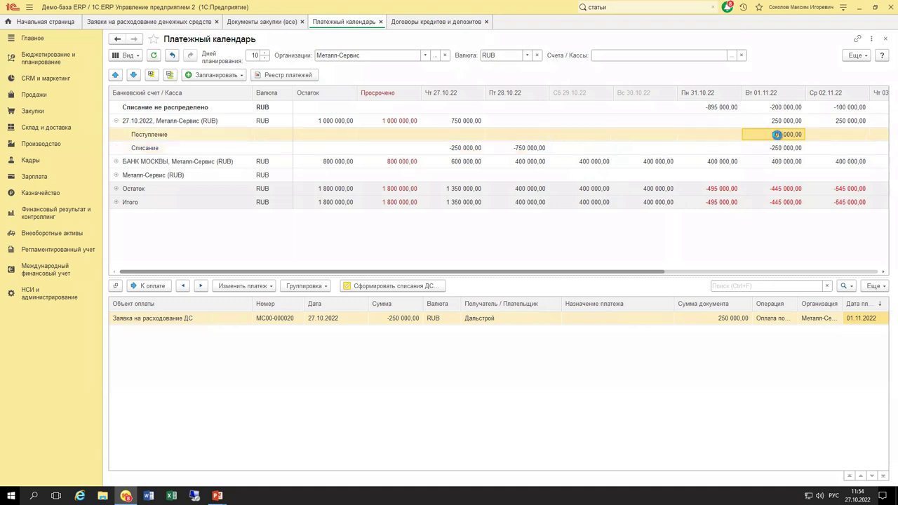
pyautogui.click(779, 148)
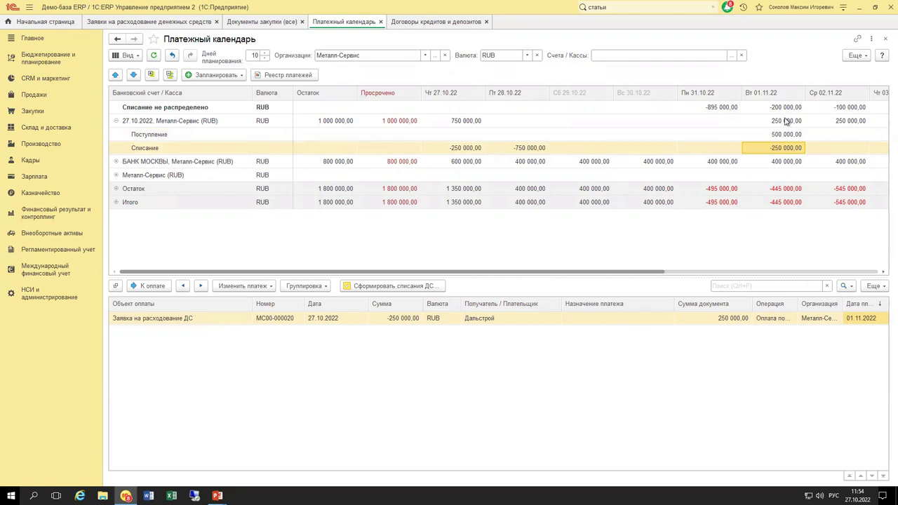
pyautogui.click(734, 189)
pyautogui.click(723, 203)
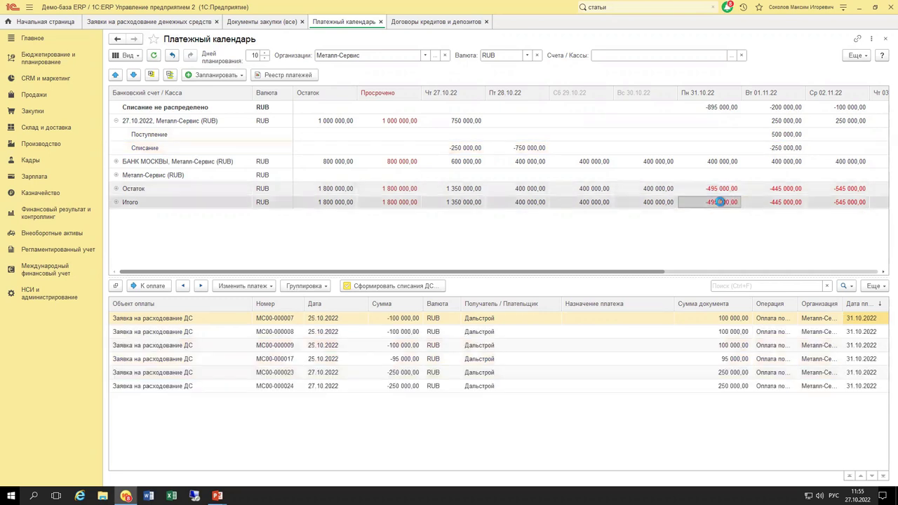
pyautogui.click(717, 112)
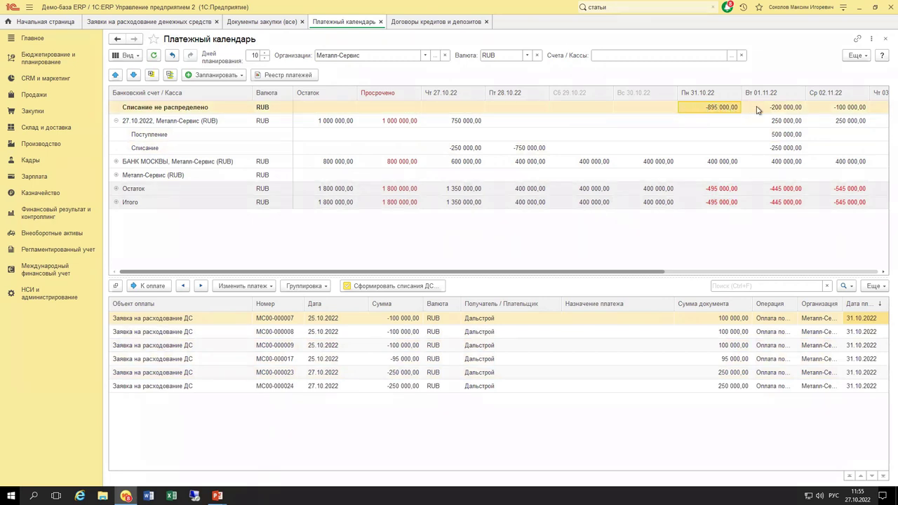
pyautogui.click(715, 163)
# Drag request МС00-000020 from the 01.11 write-offs onto 28.10.
pyautogui.click(713, 109)
pyautogui.click(762, 135)
pyautogui.click(772, 148)
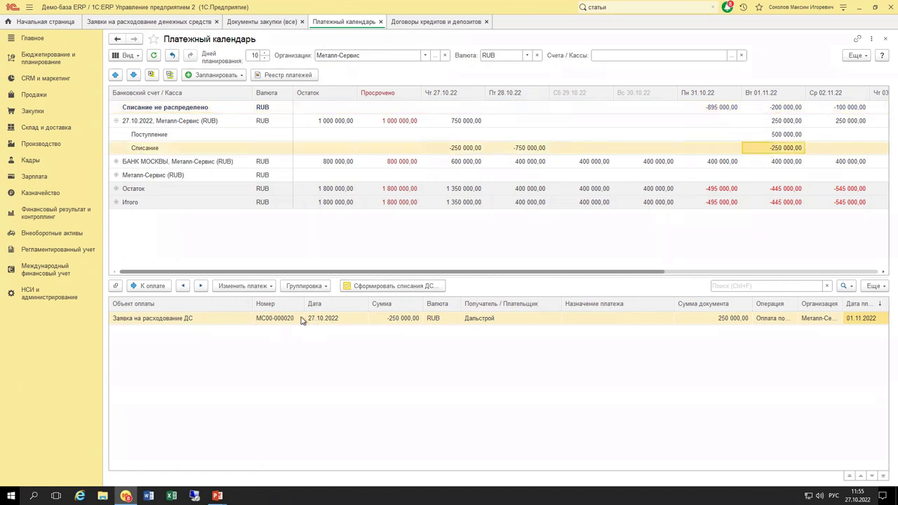
pyautogui.moveTo(454, 319); pyautogui.dragTo(520, 152)
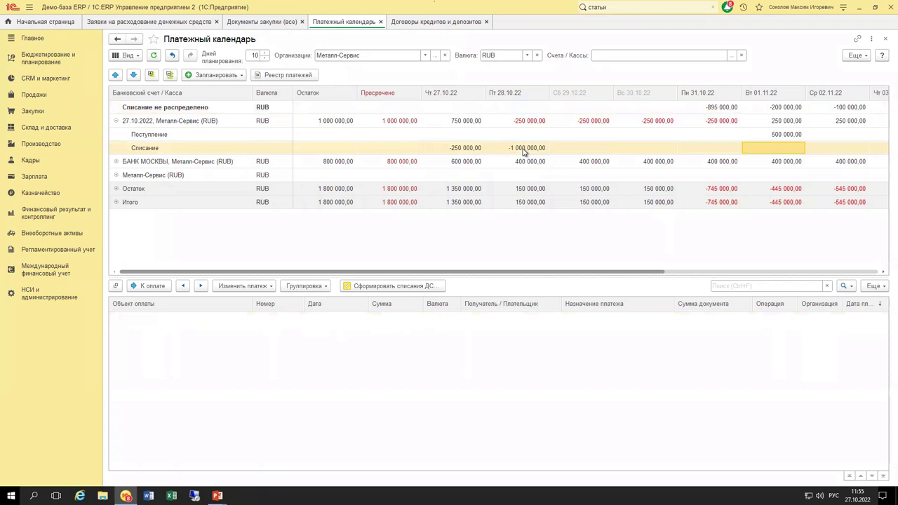
pyautogui.click(522, 150)
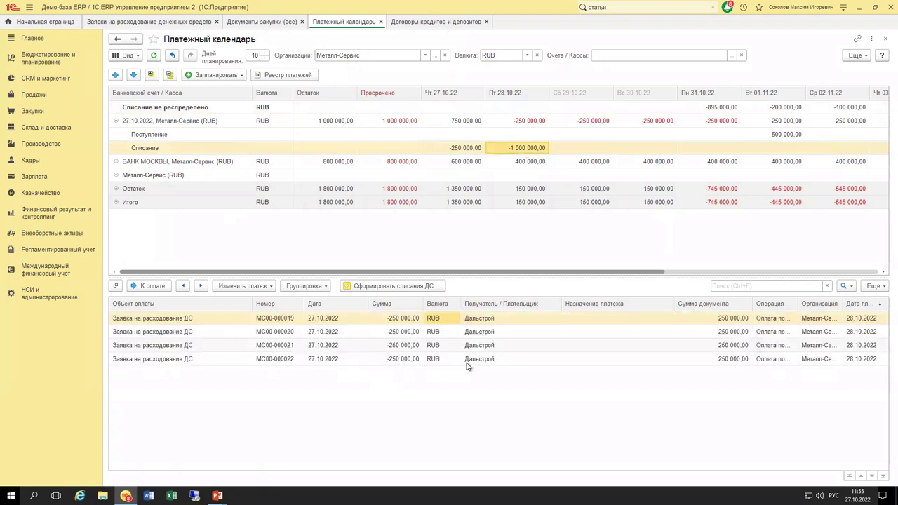
# Drag the last two 28.10 requests to 29.10 and then back to 28.10.
pyautogui.click(472, 360)
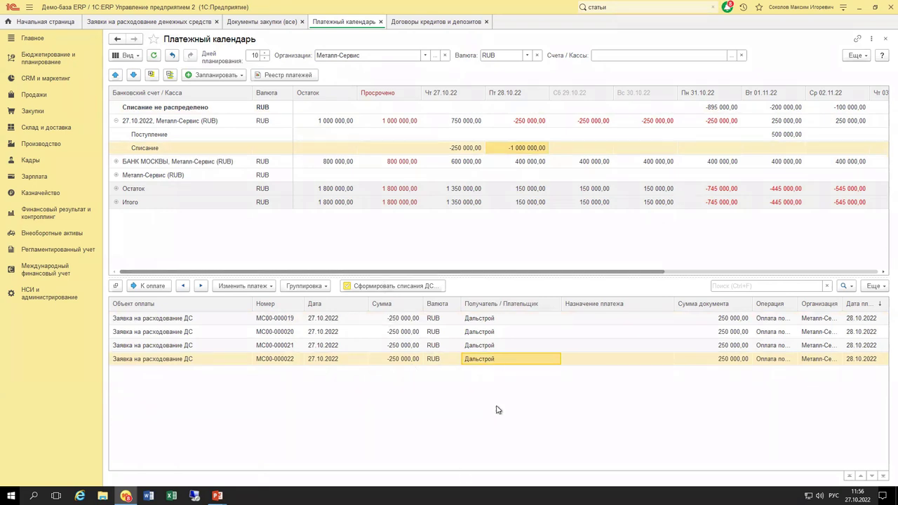
pyautogui.moveTo(488, 348); pyautogui.dragTo(585, 146)
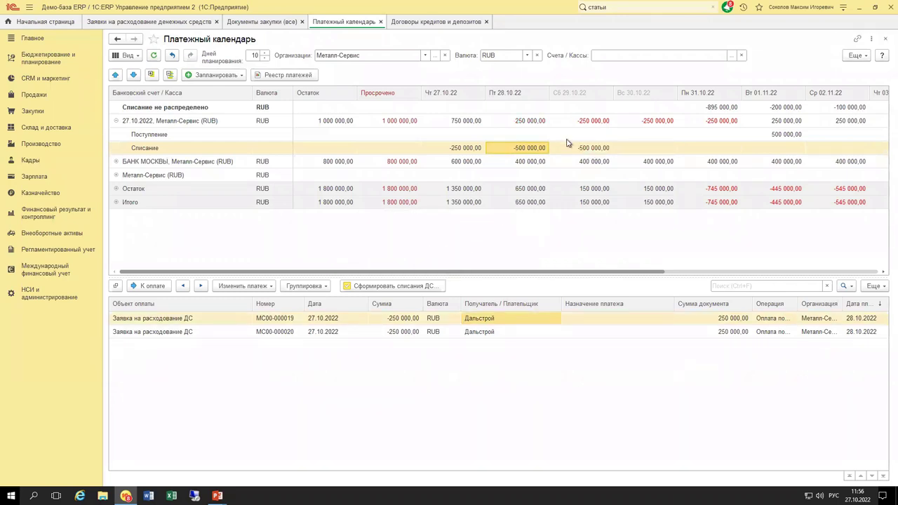
pyautogui.click(571, 148)
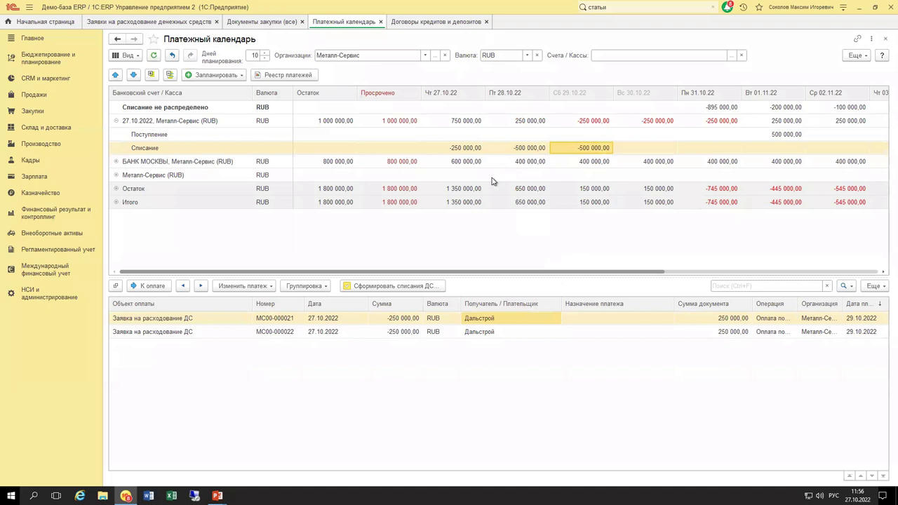
pyautogui.moveTo(501, 336); pyautogui.dragTo(531, 153)
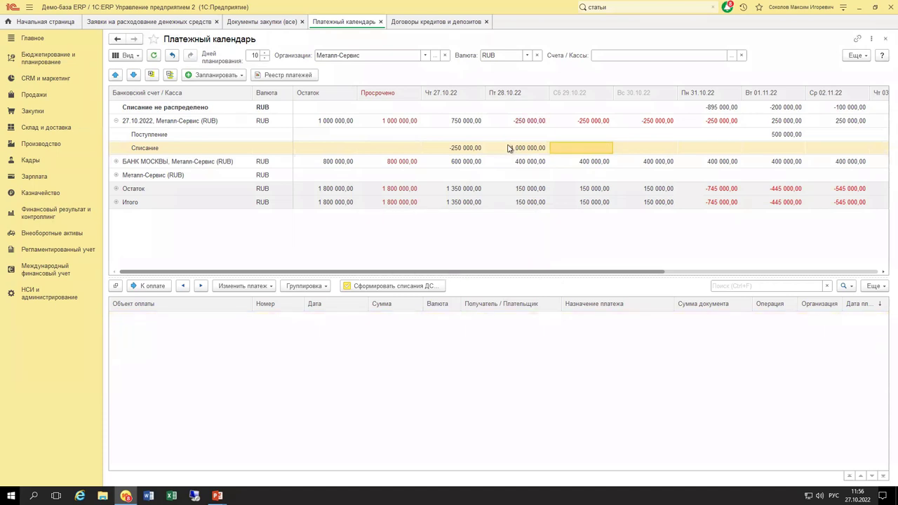
pyautogui.click(510, 149)
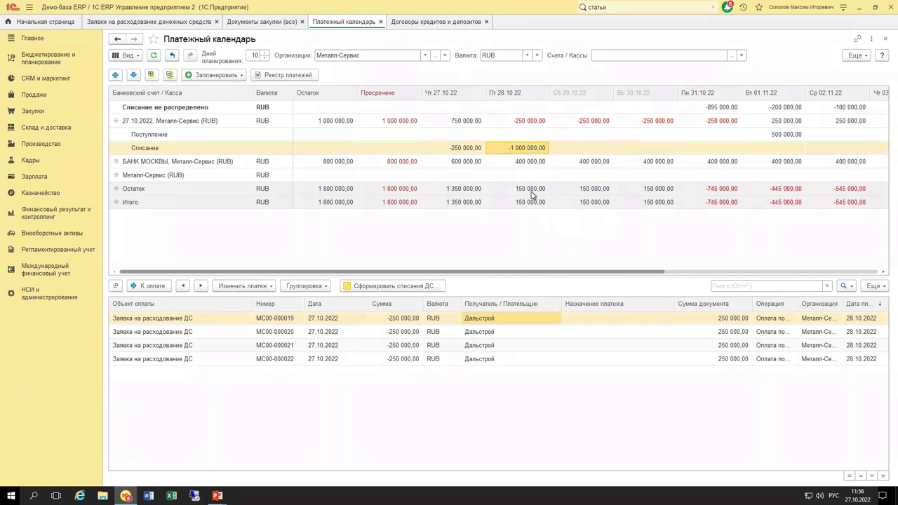
# Split 100 000,00 off request МС00-000022 as a 31.10.2022 payment and check the 31.10 write-offs.
pyautogui.click(299, 361)
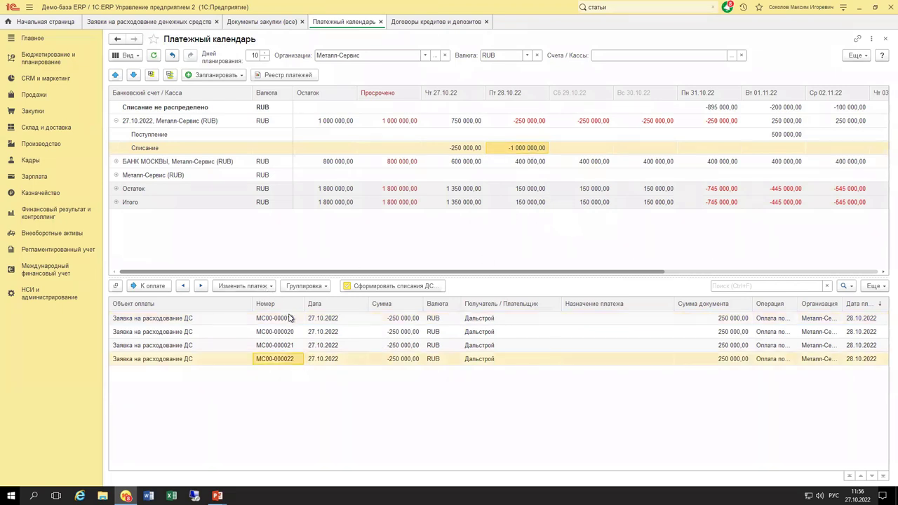
pyautogui.click(262, 288)
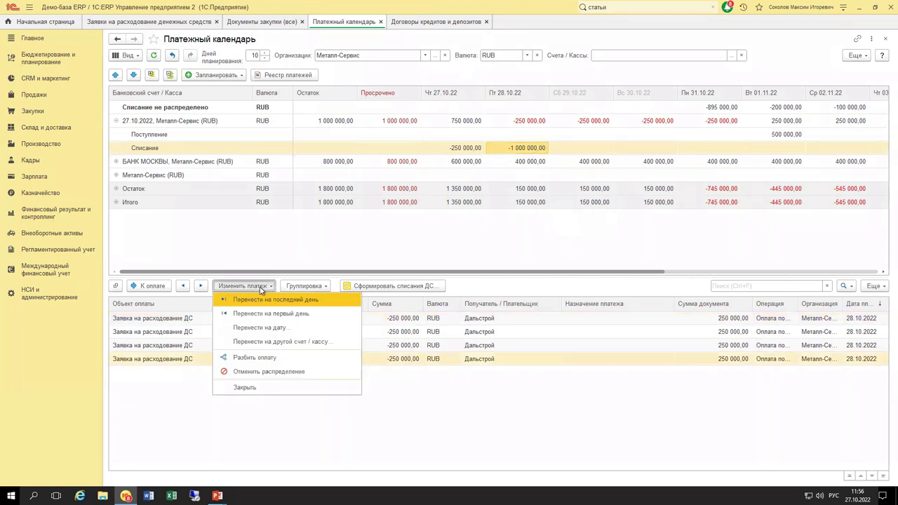
pyautogui.click(273, 358)
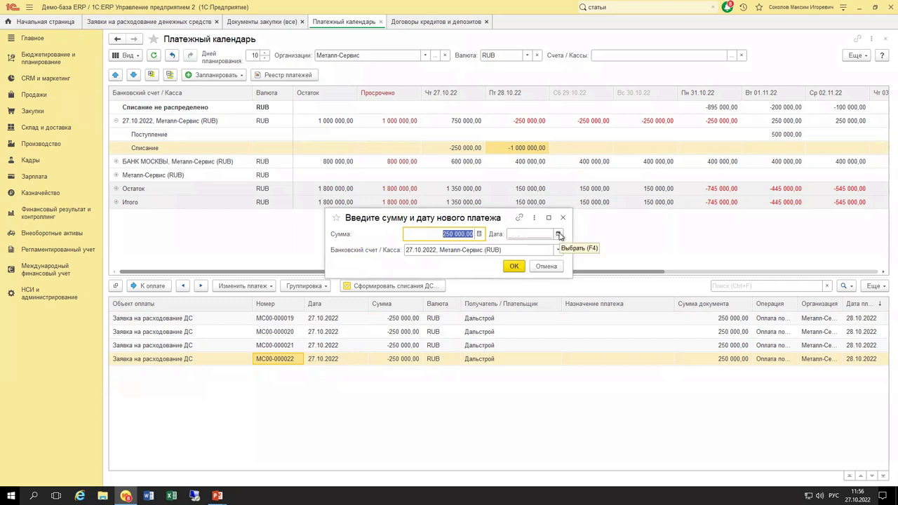
pyautogui.click(558, 235)
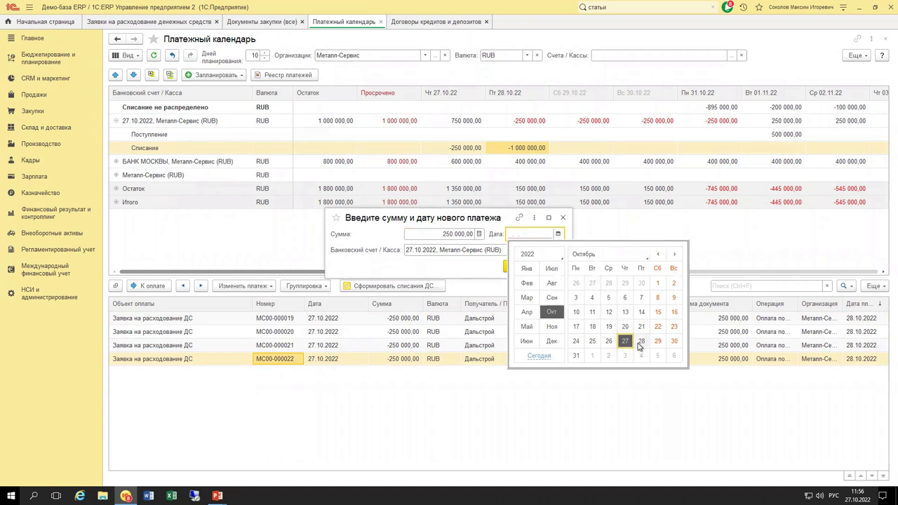
pyautogui.click(576, 356)
pyautogui.hotkey('shift', 'Tab')
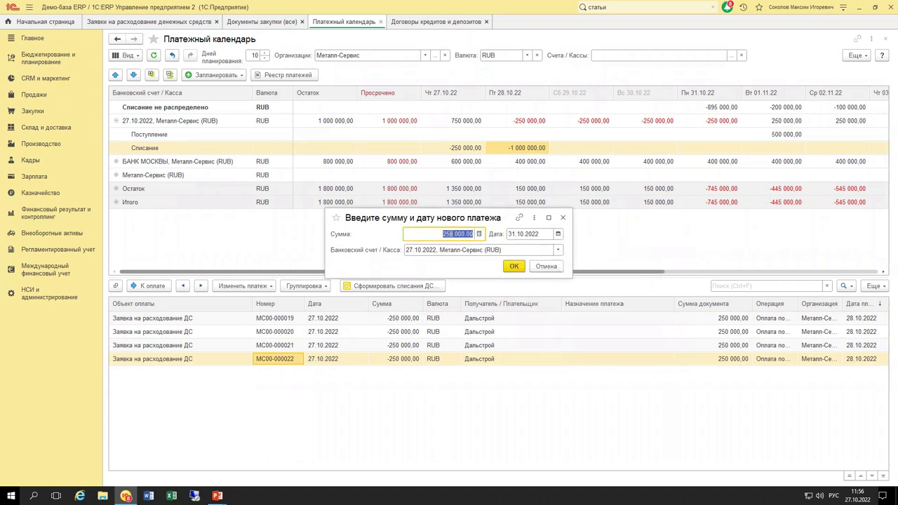
pyautogui.write('1000')
pyautogui.click(514, 268)
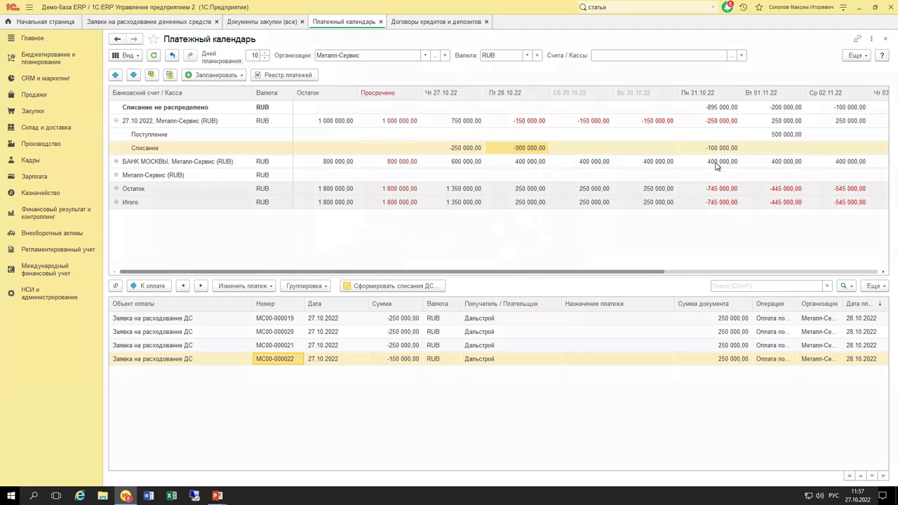
pyautogui.click(402, 360)
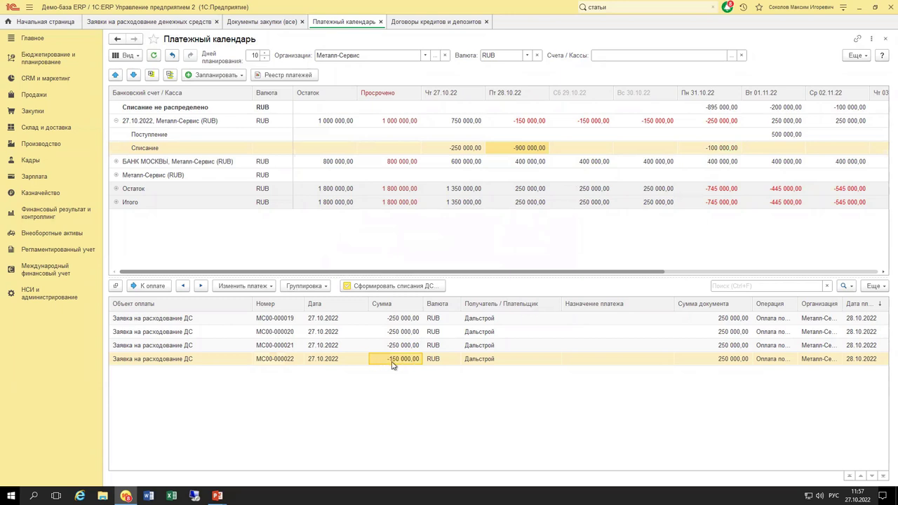
pyautogui.click(704, 150)
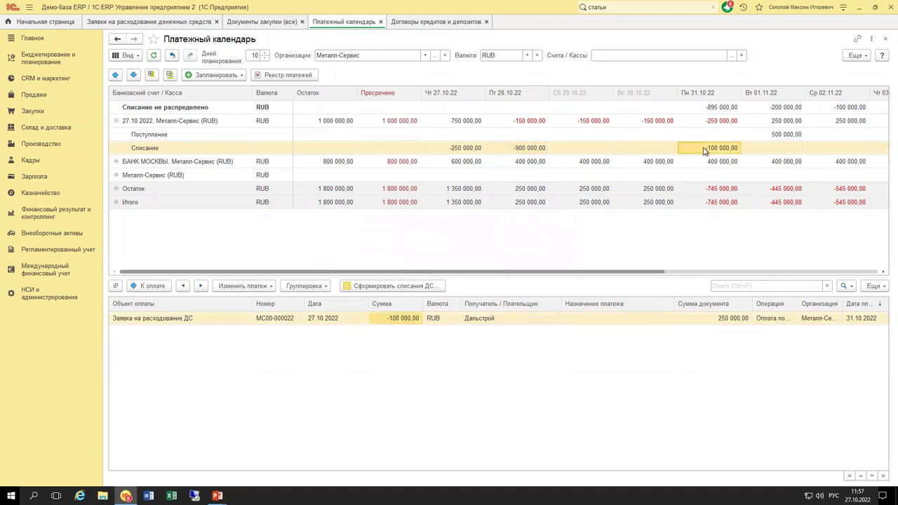
# Open request MC00-000022 and inspect its Распределение по счетам rows for 28.10 and 31.10.
pyautogui.doubleClick(489, 319)
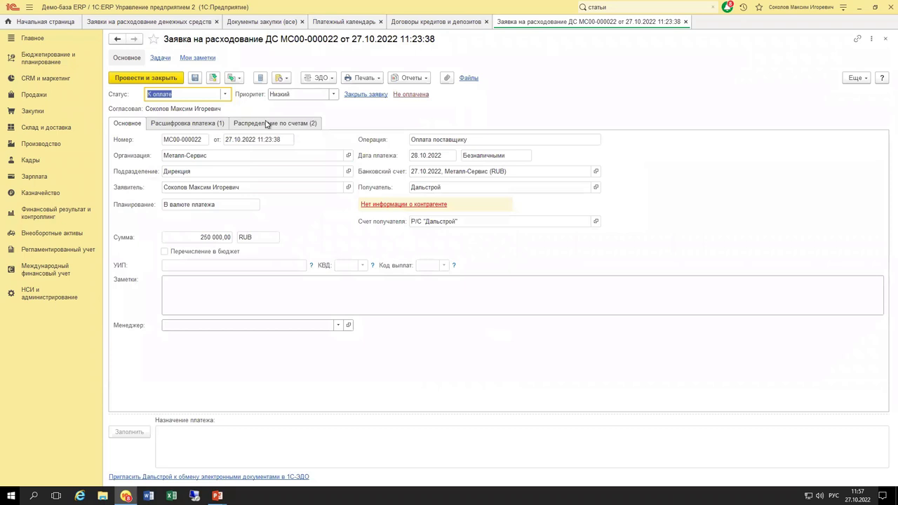
pyautogui.click(268, 124)
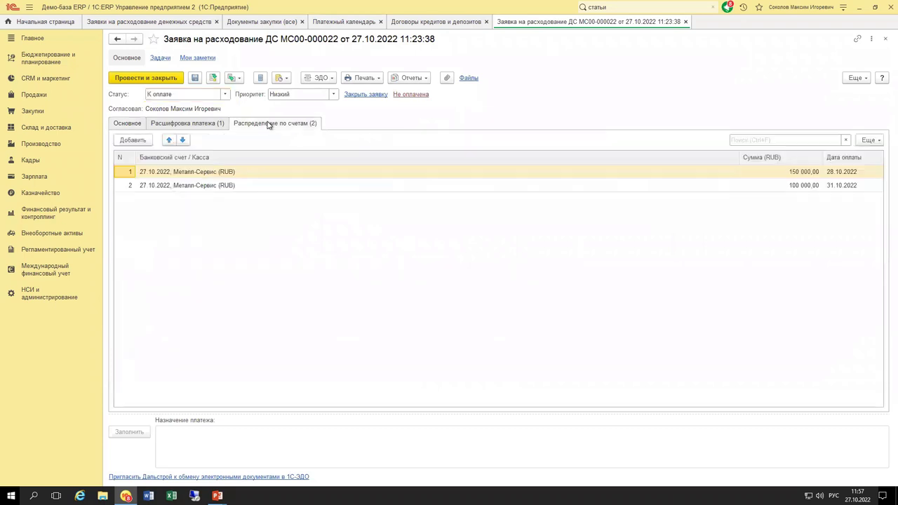
pyautogui.click(261, 188)
pyautogui.click(260, 174)
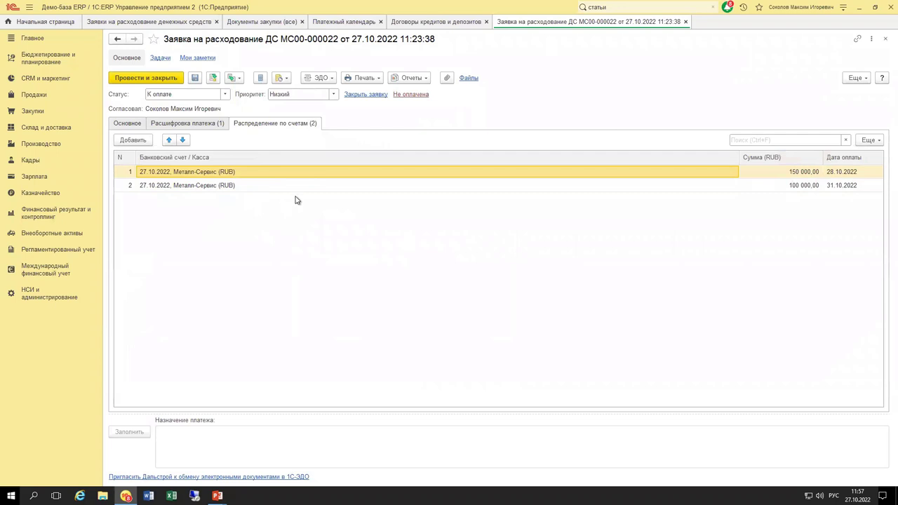
pyautogui.click(305, 189)
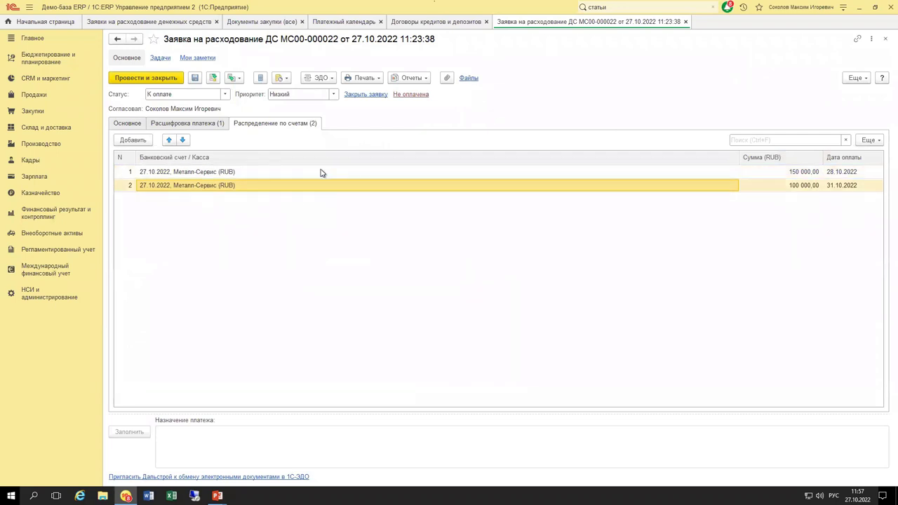
pyautogui.click(836, 175)
pyautogui.click(843, 187)
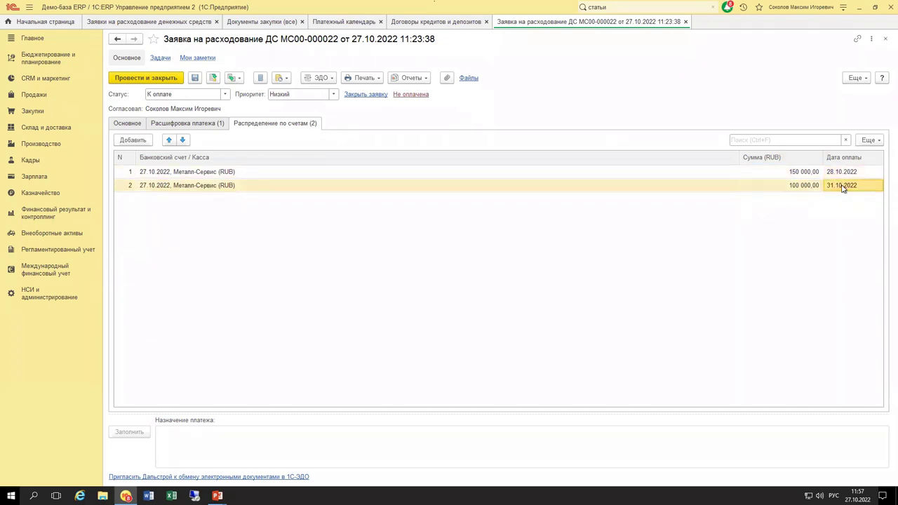
pyautogui.click(127, 123)
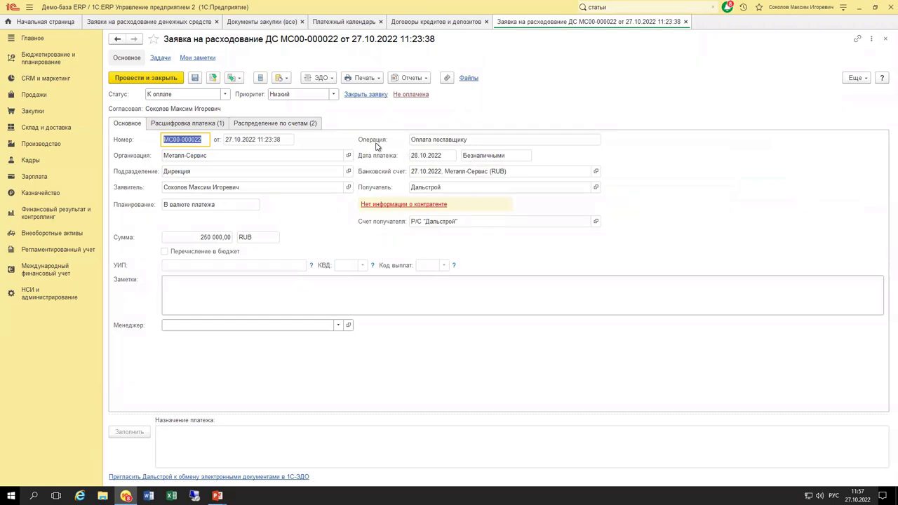
pyautogui.press('Escape')
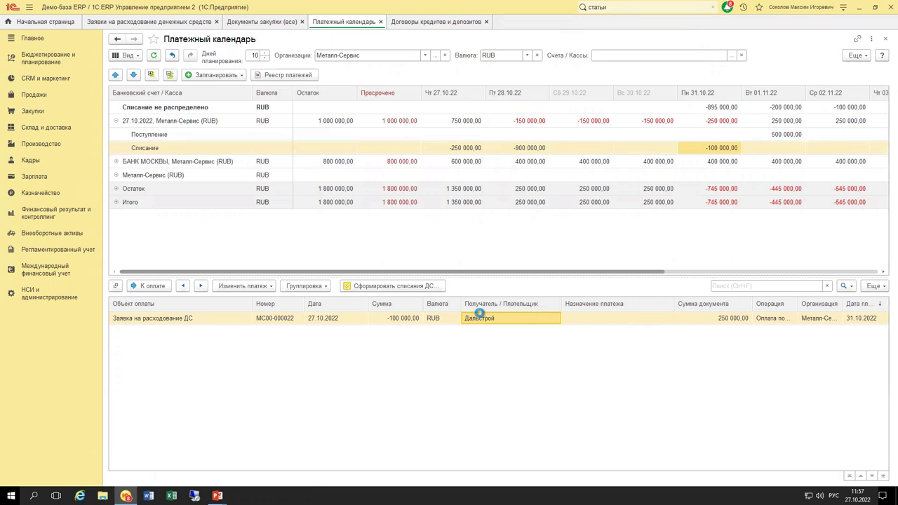
# Reopen the request, compare the 150 000,00 and 100 000,00 portions, then post and close it.
pyautogui.press('Return')
pyautogui.click(263, 125)
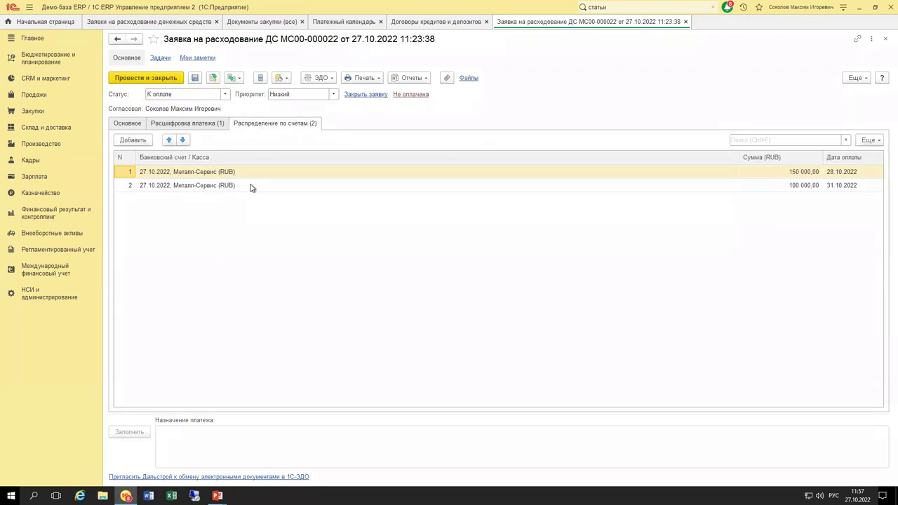
pyautogui.click(135, 125)
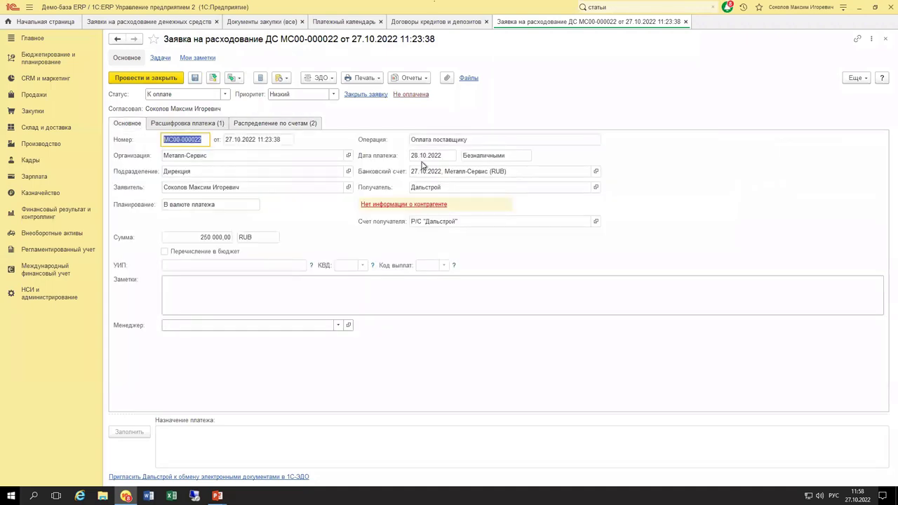
pyautogui.click(259, 124)
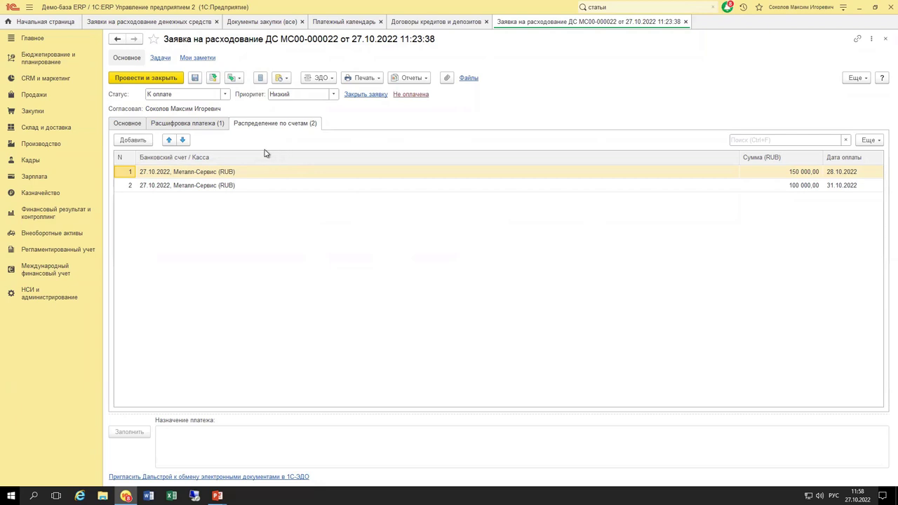
pyautogui.click(226, 185)
pyautogui.click(229, 176)
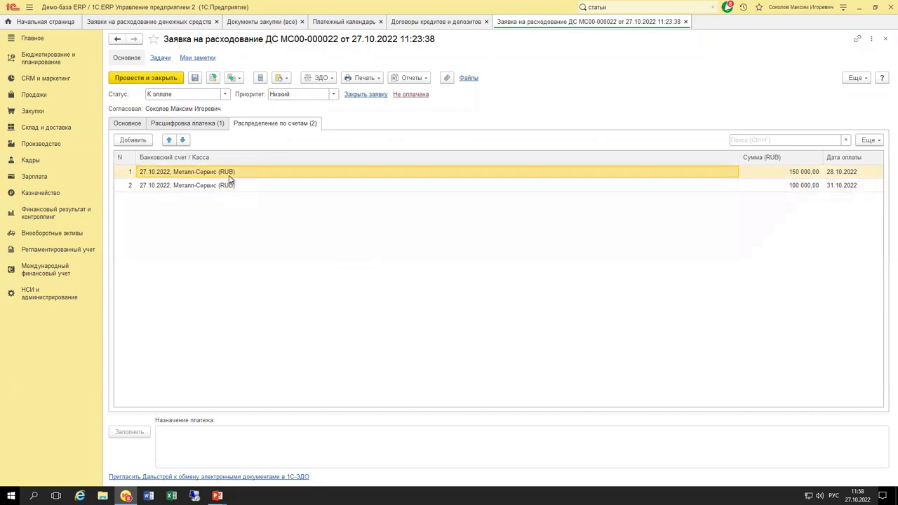
pyautogui.click(245, 186)
pyautogui.click(250, 175)
pyautogui.press('Down')
pyautogui.press('Up')
pyautogui.press('Down')
pyautogui.press('Up')
pyautogui.press('Down')
pyautogui.press('Up')
pyautogui.hotkey('ctrl', 'Return')
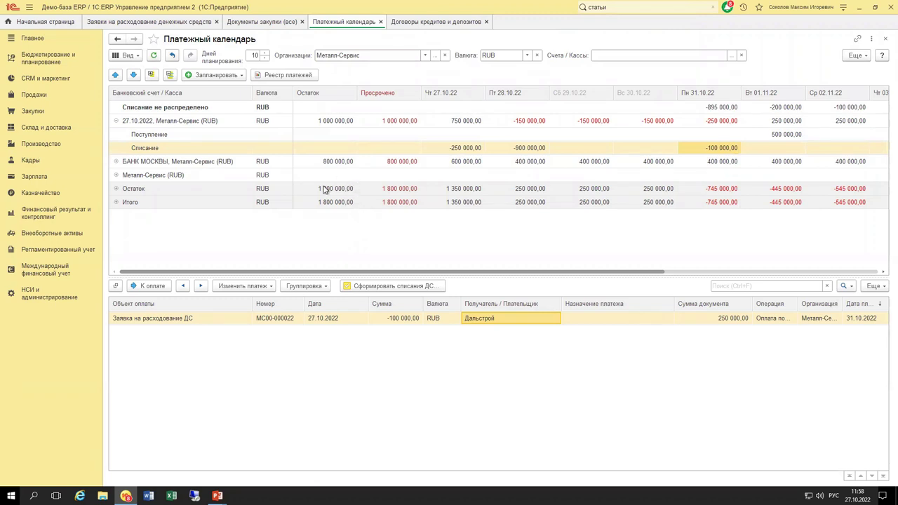
# Show the 28.10 write-off requests grouped by Статья ДДС with a wider Объект оплаты column.
pyautogui.click(116, 190)
pyautogui.click(116, 189)
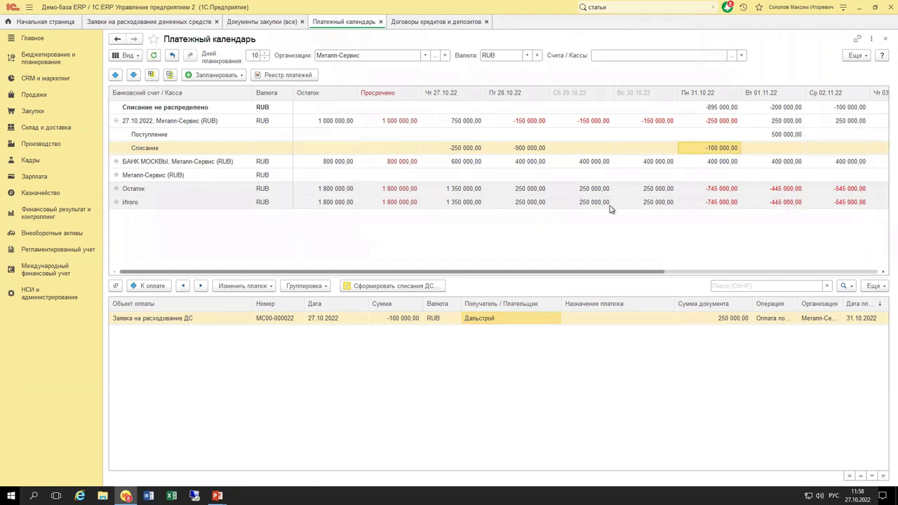
pyautogui.moveTo(559, 273); pyautogui.dragTo(508, 271)
pyautogui.click(526, 147)
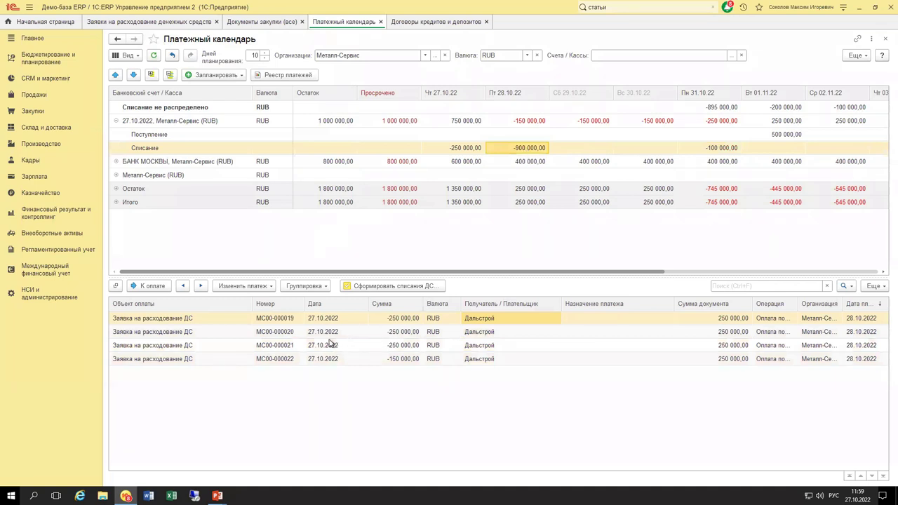
pyautogui.click(305, 286)
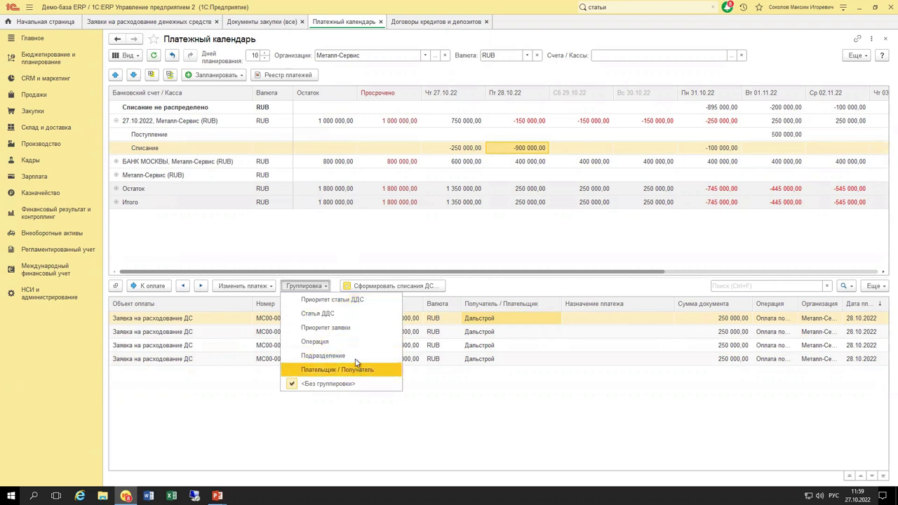
pyautogui.click(343, 314)
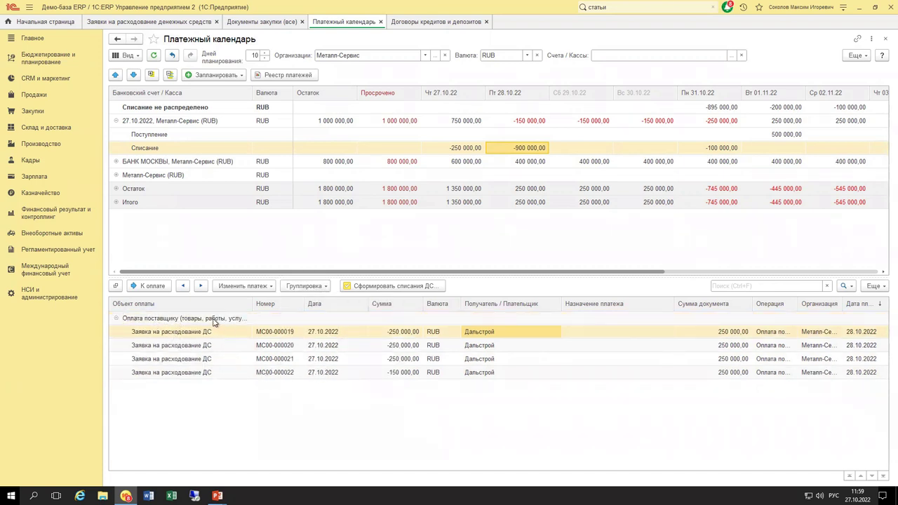
pyautogui.moveTo(253, 303); pyautogui.dragTo(293, 303)
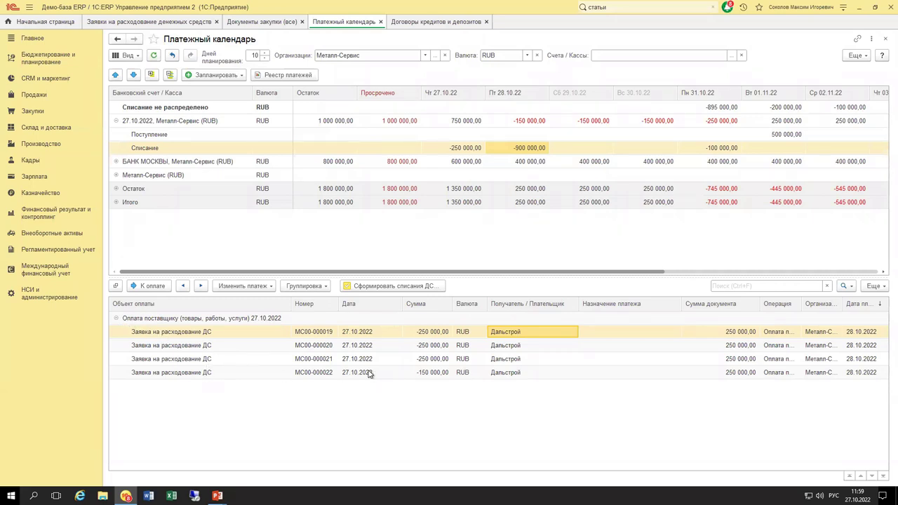
pyautogui.click(315, 289)
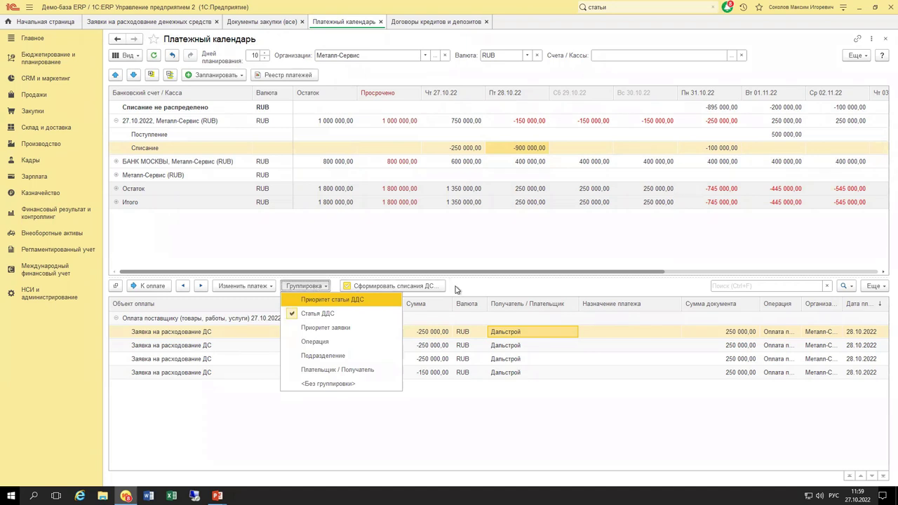
pyautogui.click(533, 289)
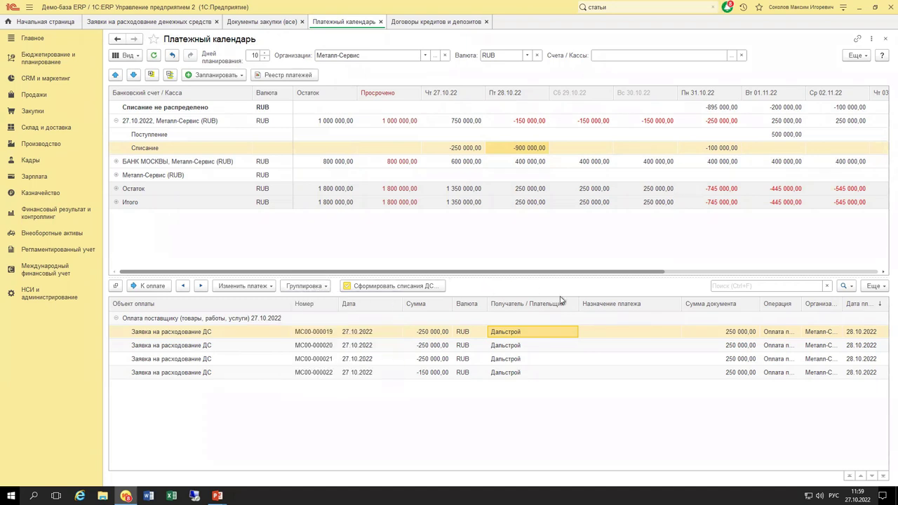
# Open the requests list's Настройка списка grouping settings and browse the Ссылка sub-fields.
pyautogui.click(873, 285)
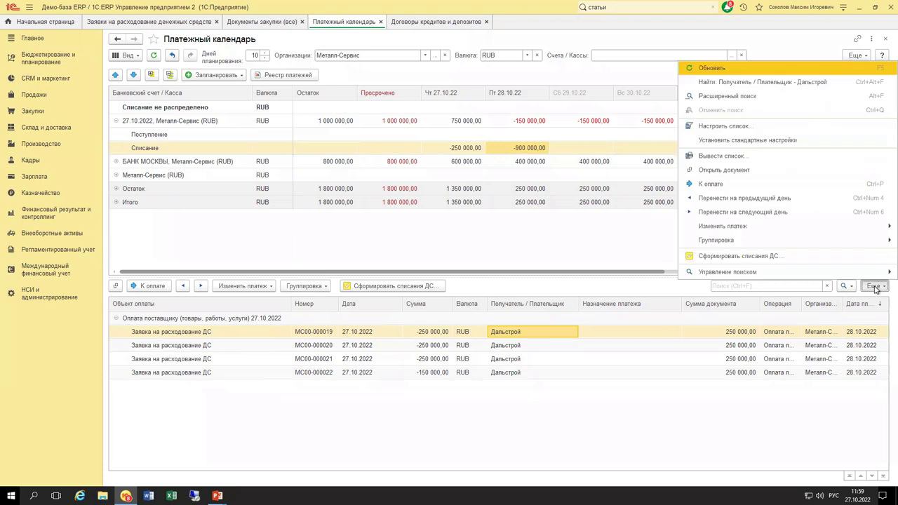
pyautogui.click(738, 130)
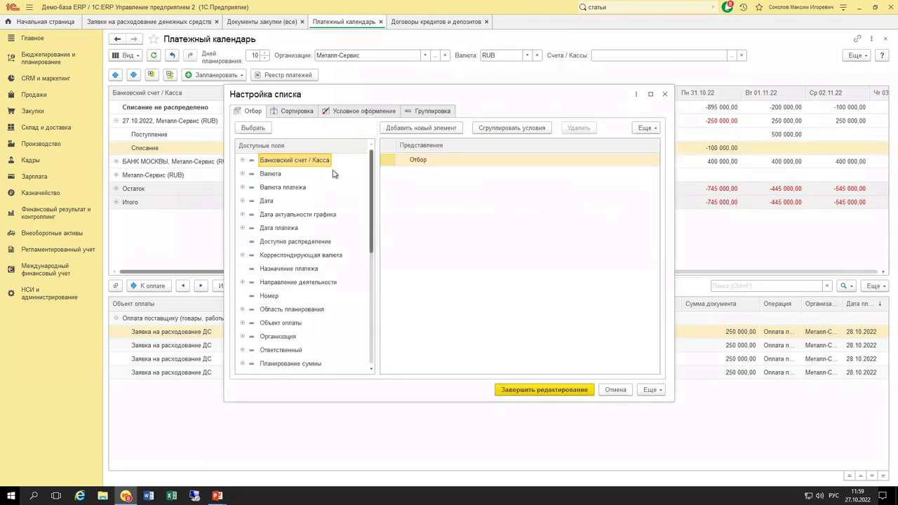
pyautogui.click(414, 113)
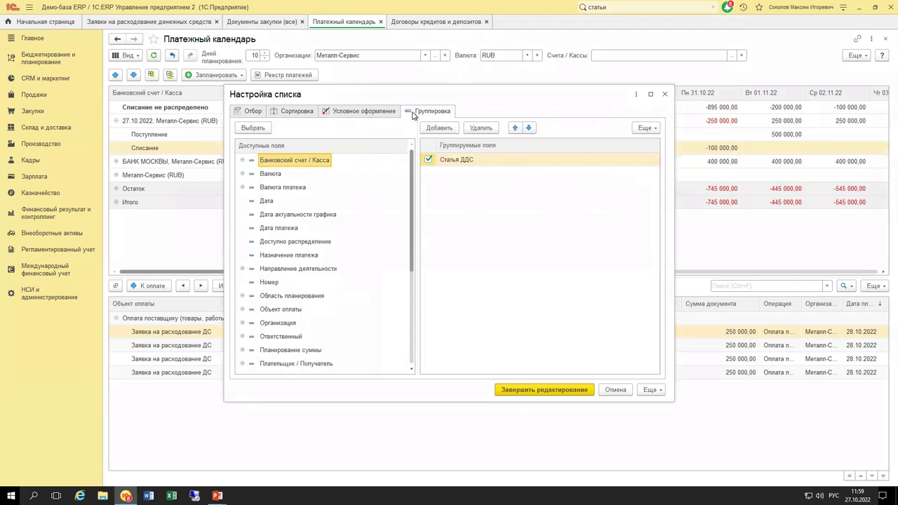
pyautogui.click(306, 241)
pyautogui.scroll(-4, 322, 293)
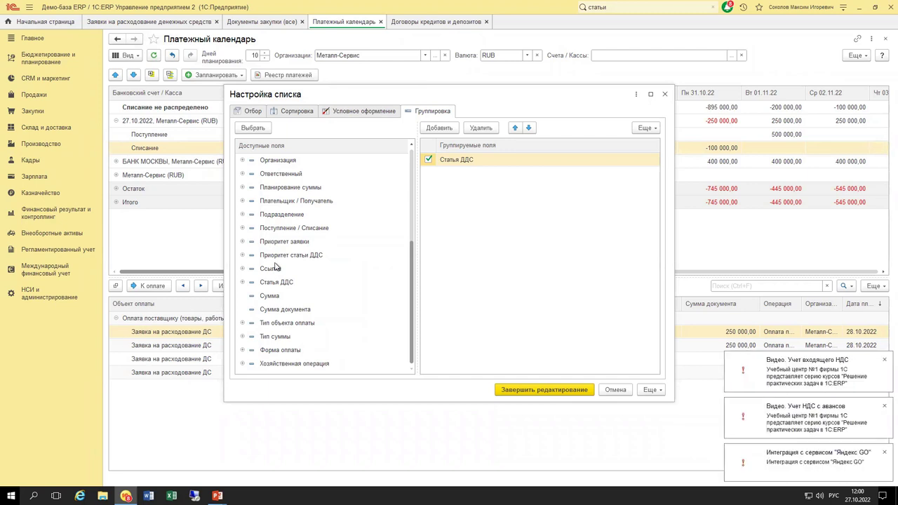
pyautogui.click(279, 230)
pyautogui.scroll(5, 281, 271)
pyautogui.scroll(-5, 281, 271)
pyautogui.click(277, 270)
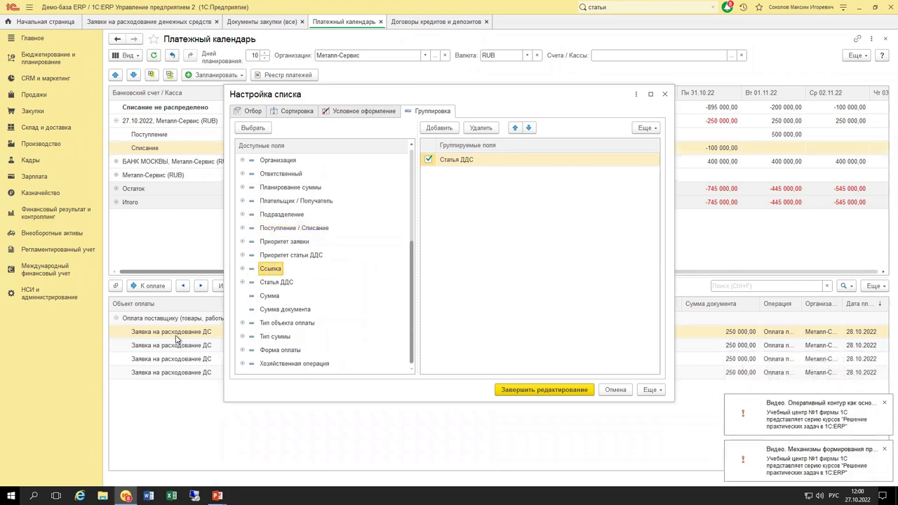
pyautogui.click(243, 271)
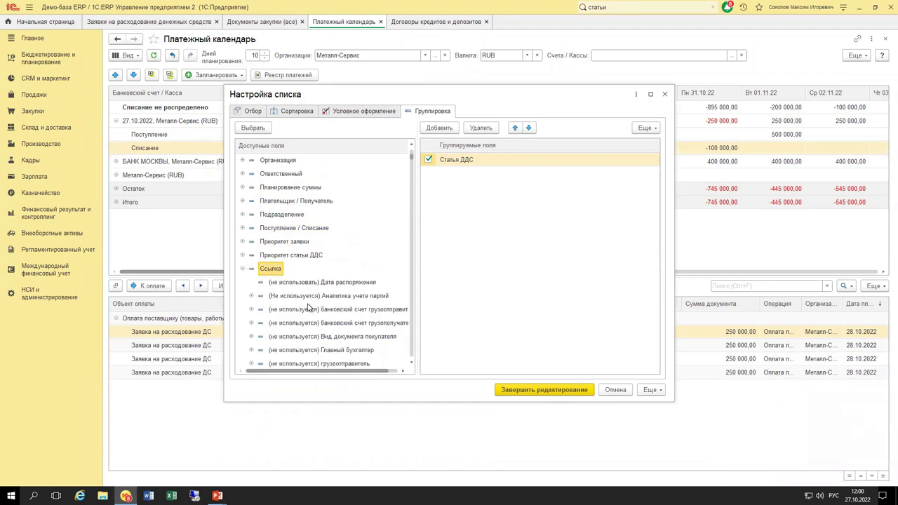
pyautogui.click(310, 309)
pyautogui.press('pagedown')
pyautogui.press('pagedown')
pyautogui.press('pagedown')
pyautogui.press('pagedown')
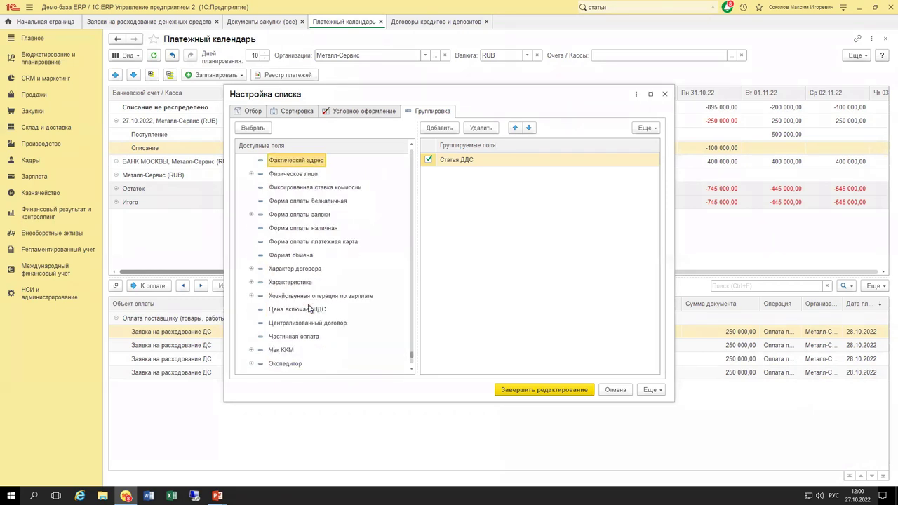
pyautogui.press('pageup')
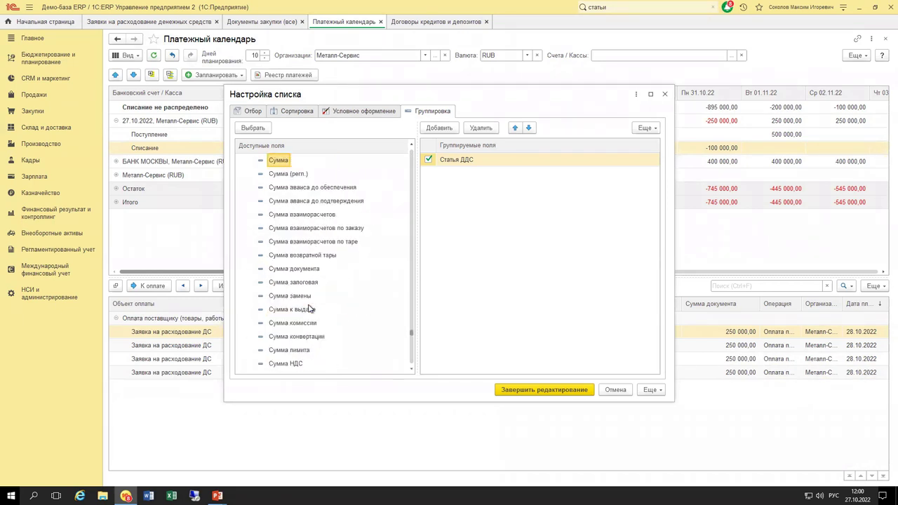
pyautogui.press('pageup')
pyautogui.press('pageup')
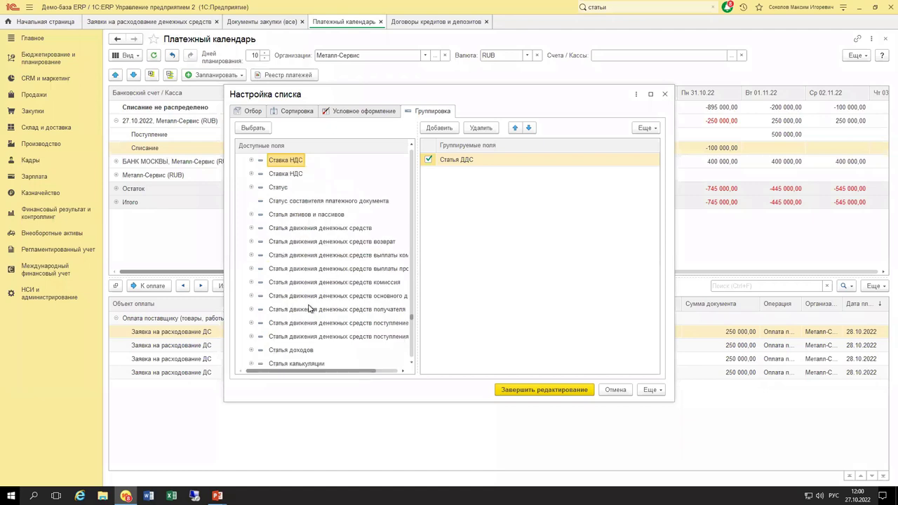
pyautogui.press('Left')
pyautogui.press('Left')
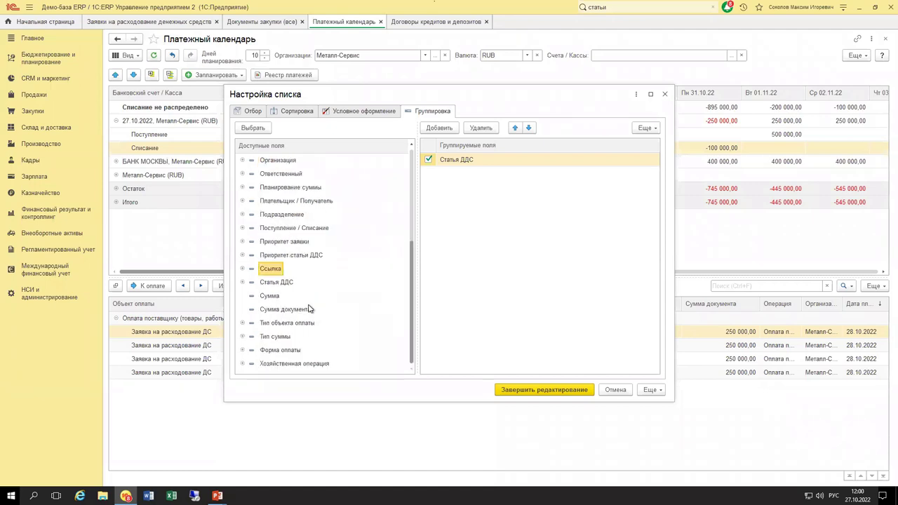
# Add Ссылка.Статус as the top grouping, delete Статья ДДС, and apply the settings.
pyautogui.click(242, 266)
pyautogui.press('pagedown')
pyautogui.press('pagedown')
pyautogui.press('pagedown')
pyautogui.press('pagedown')
pyautogui.press('pagedown')
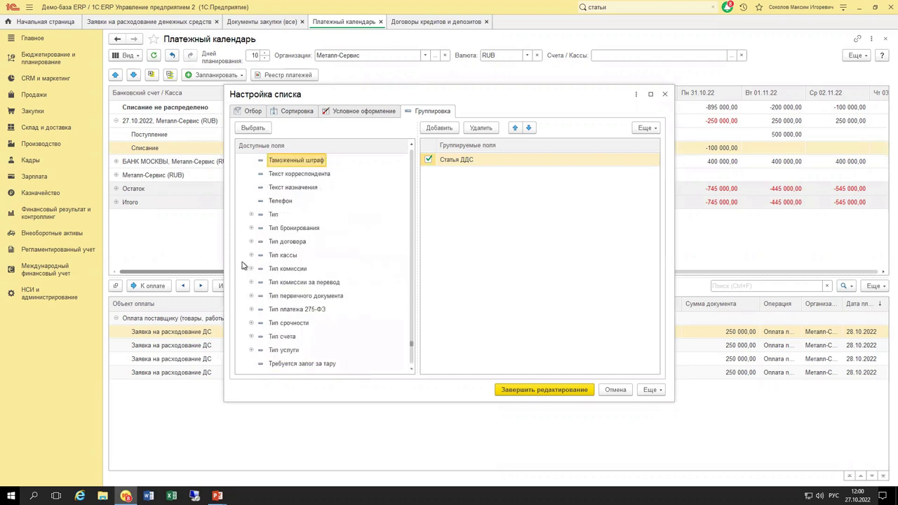
pyautogui.press('pagedown')
pyautogui.press('pagedown')
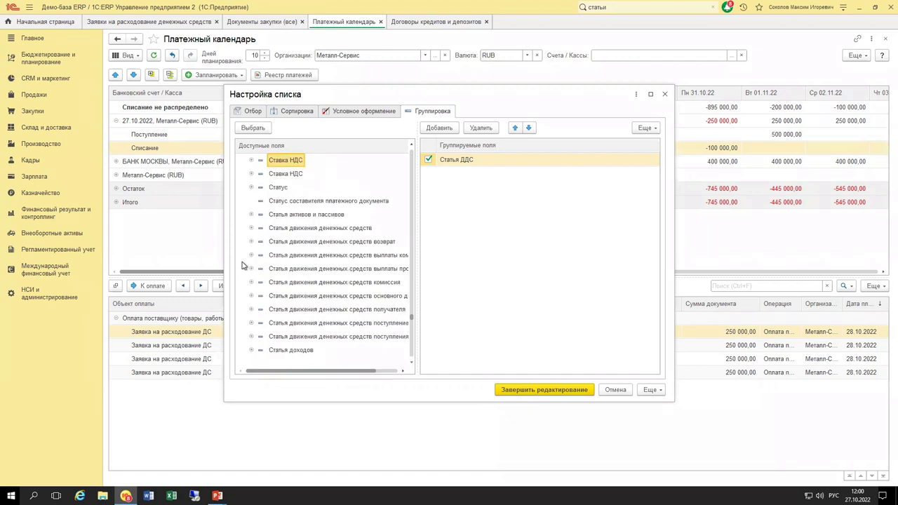
pyautogui.doubleClick(277, 189)
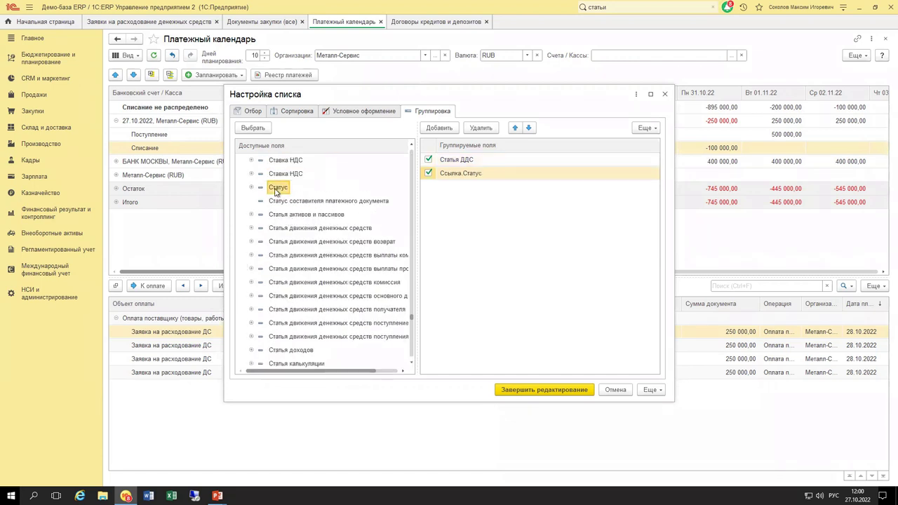
pyautogui.click(456, 174)
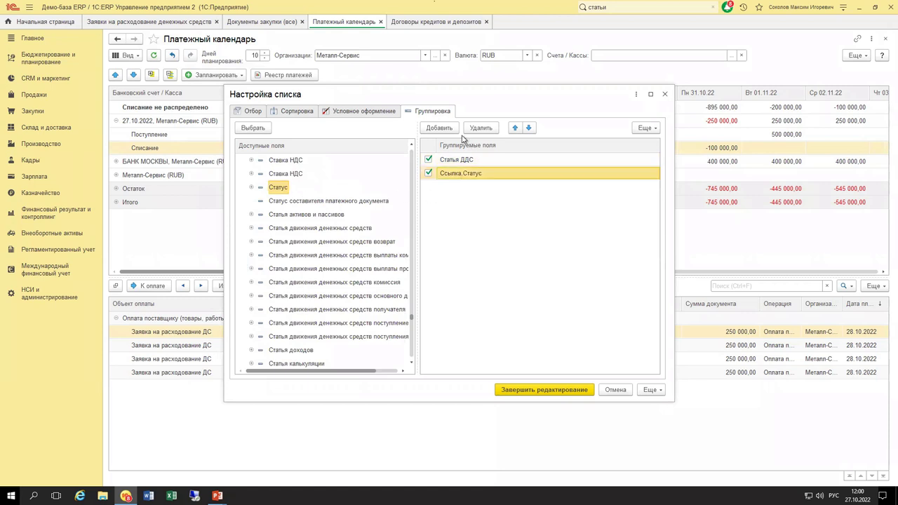
pyautogui.click(515, 128)
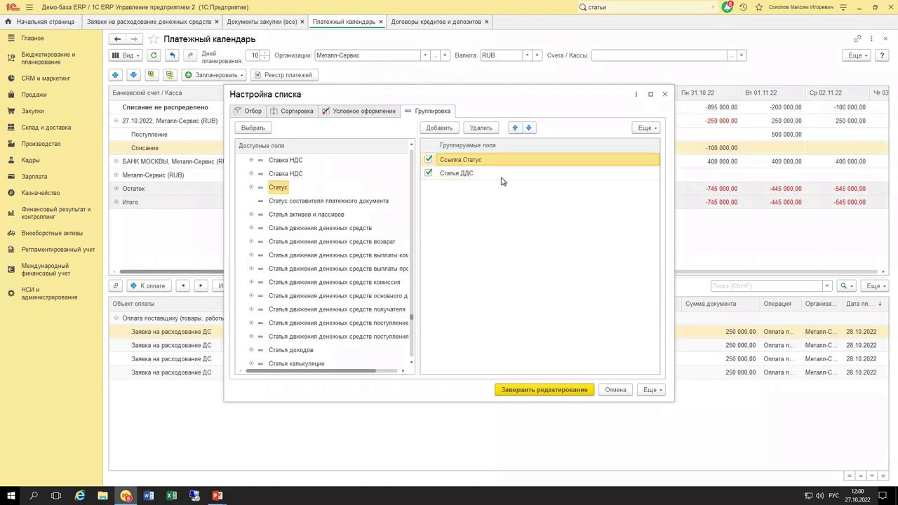
pyautogui.click(491, 175)
pyautogui.press('Delete')
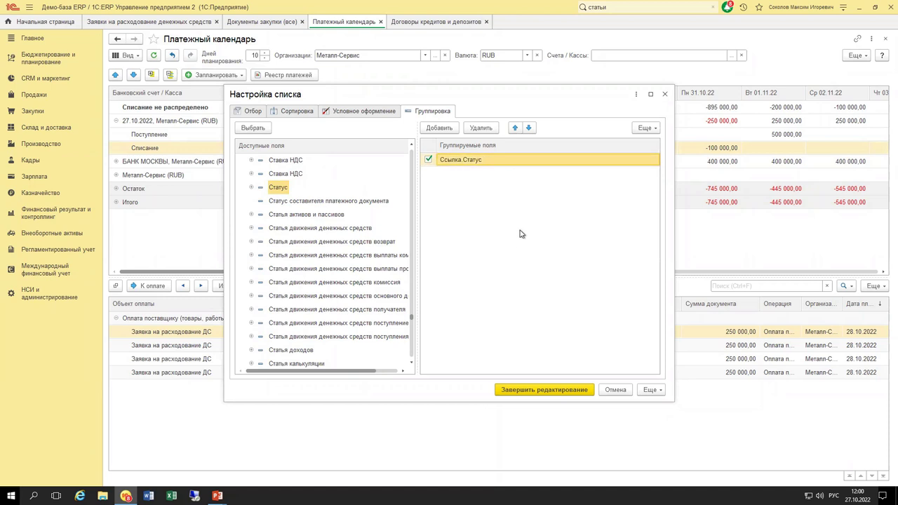
pyautogui.click(549, 391)
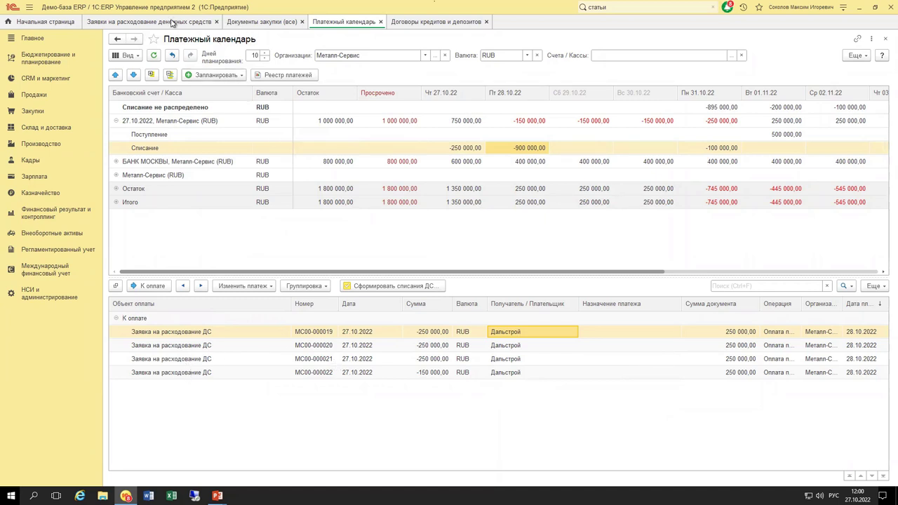
# Copy request МС00-000019 into a new request with payment date 27.10.2022.
pyautogui.click(342, 333)
pyautogui.doubleClick(340, 333)
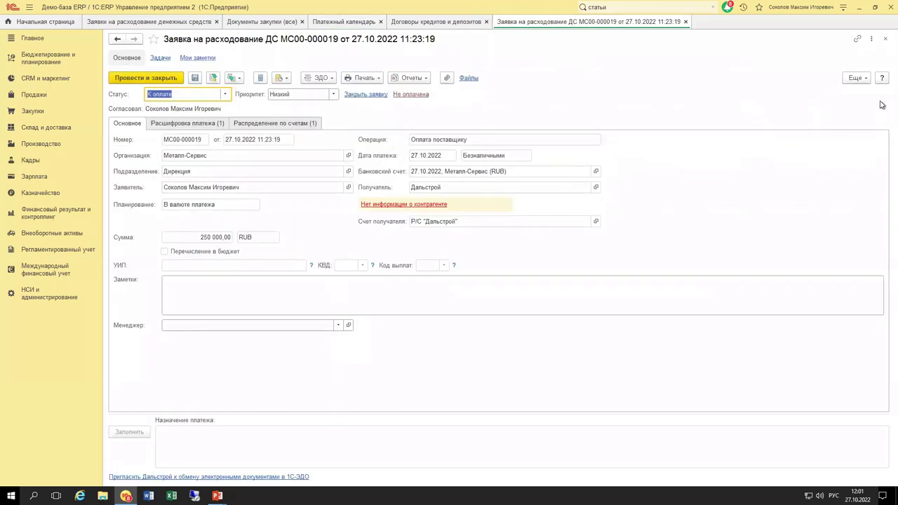
pyautogui.click(851, 77)
pyautogui.click(773, 106)
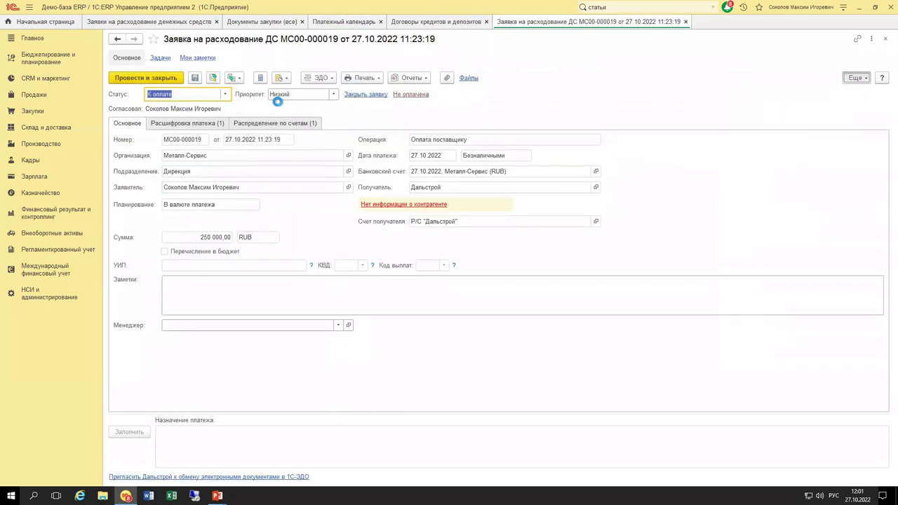
pyautogui.click(437, 139)
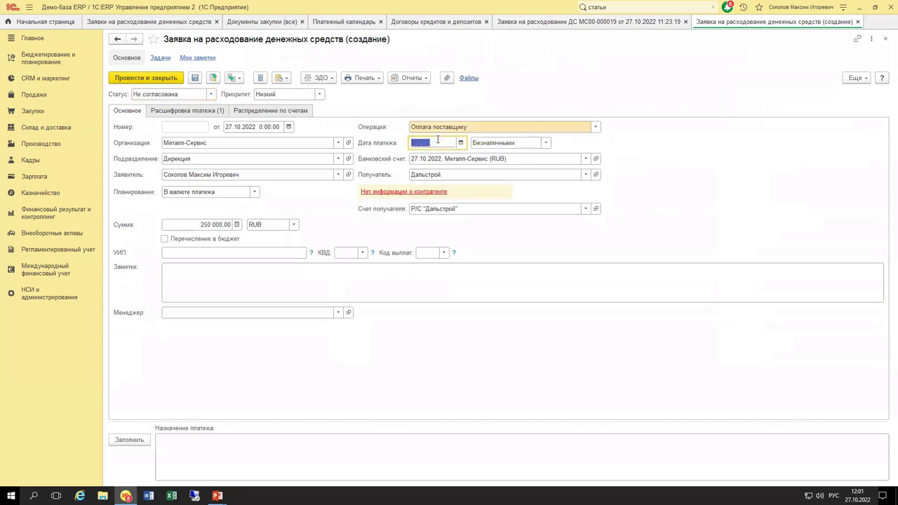
pyautogui.write('27102022')
pyautogui.press('Tab')
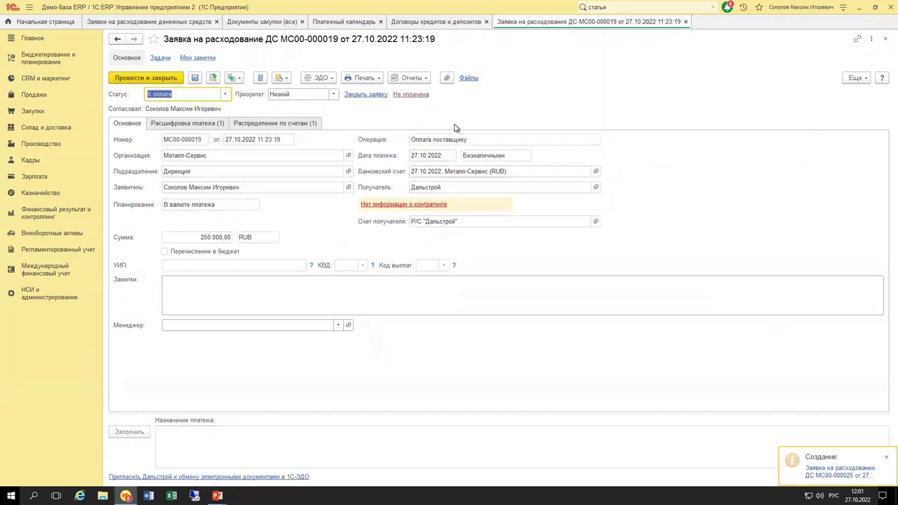
pyautogui.click(686, 22)
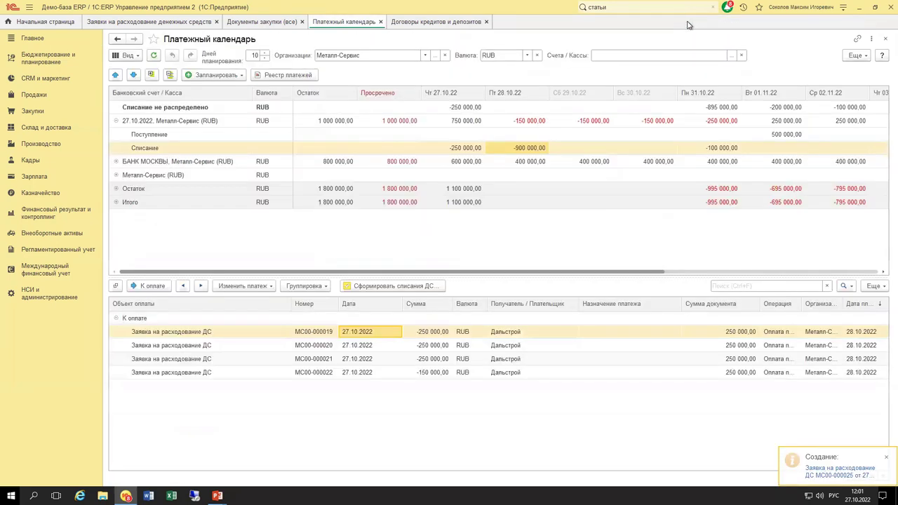
# Copy the new request МС00-000025 with status Согласована and payment date 27.10.2022.
pyautogui.click(467, 109)
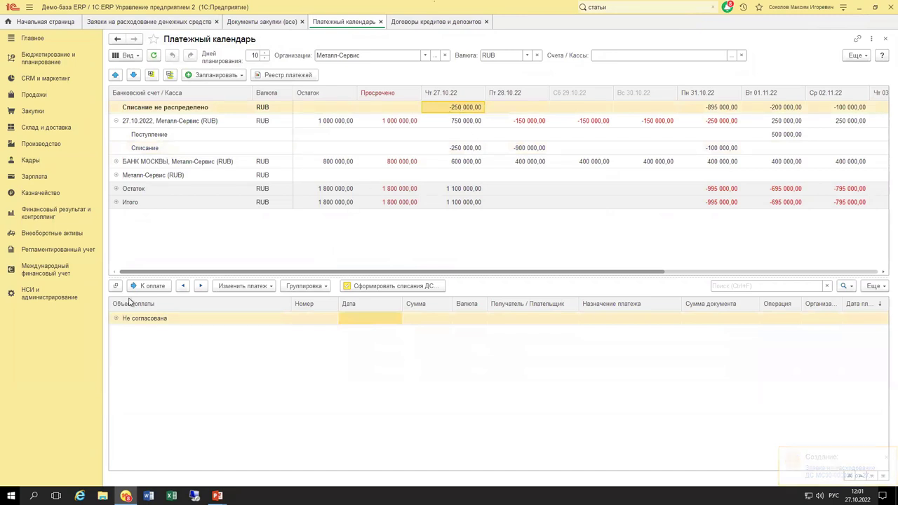
pyautogui.click(116, 320)
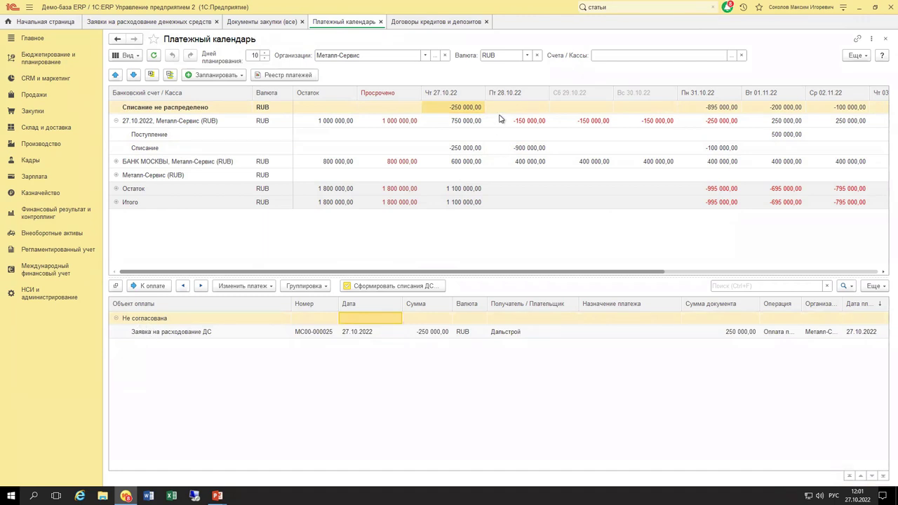
pyautogui.click(454, 108)
pyautogui.click(386, 333)
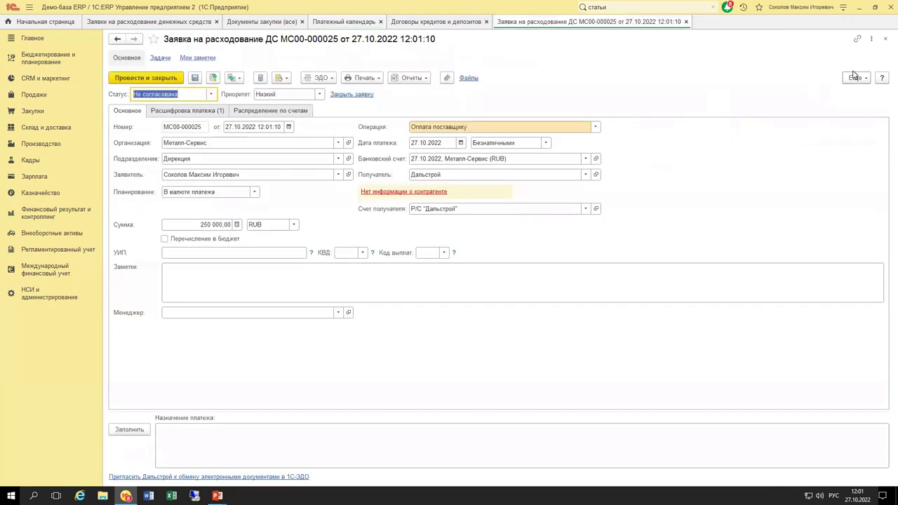
pyautogui.click(856, 78)
pyautogui.click(765, 105)
pyautogui.click(210, 94)
pyautogui.click(187, 123)
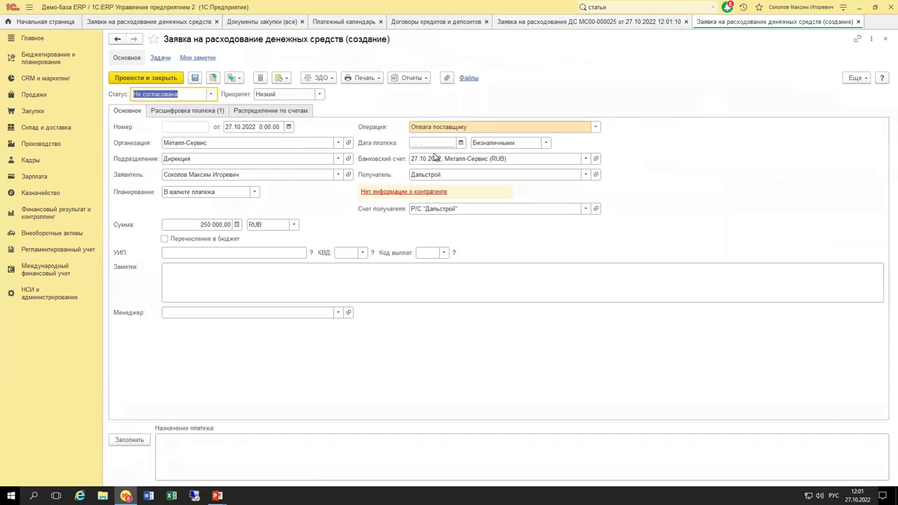
pyautogui.click(435, 155)
pyautogui.press('Tab')
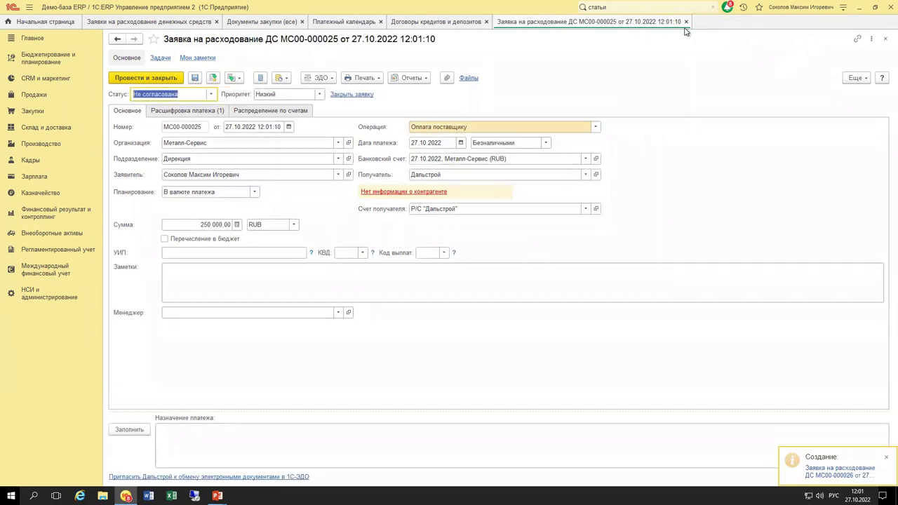
pyautogui.click(686, 22)
# Review requests МС00-000025 and МС00-000026 among the 27.10.22 unallocated write-offs.
pyautogui.click(462, 110)
pyautogui.click(141, 335)
pyautogui.click(152, 361)
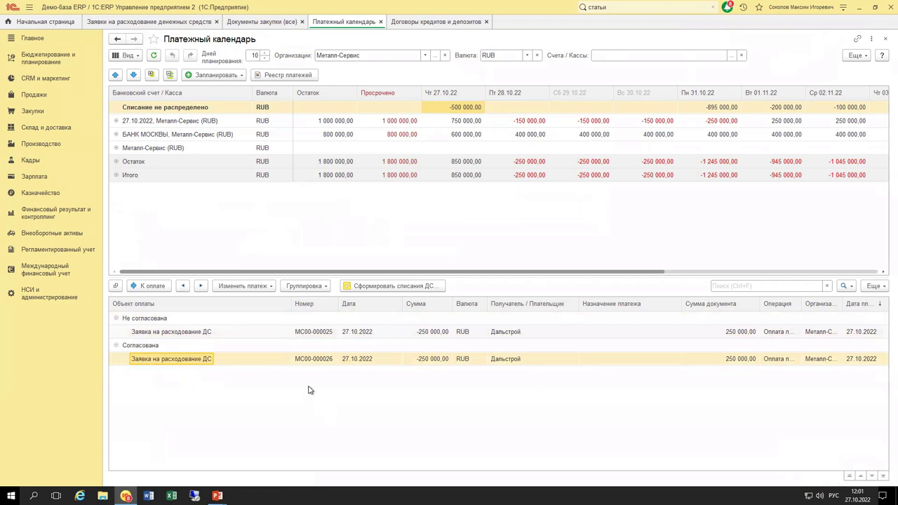
# Expand the 27.10.2022 Металл-Сервис account and list requests МС00-000019 to 022 for 28.10.22.
pyautogui.click(874, 286)
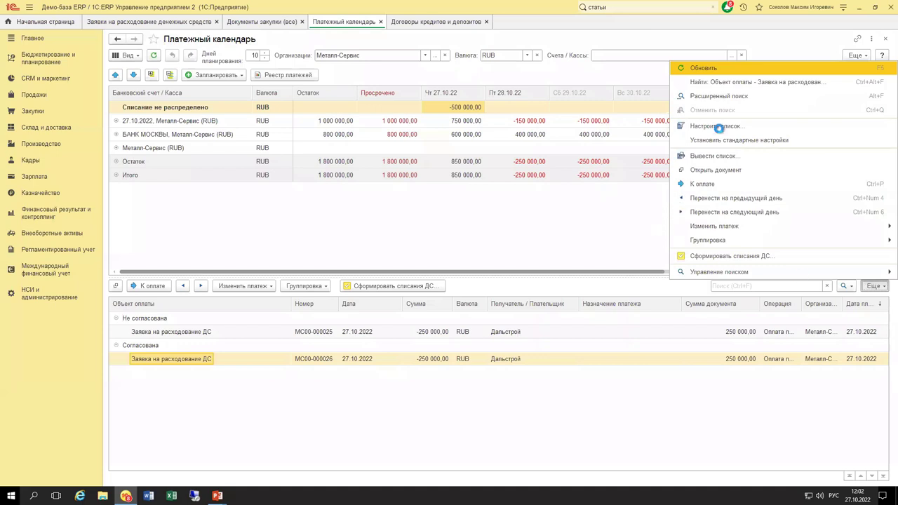
pyautogui.click(301, 398)
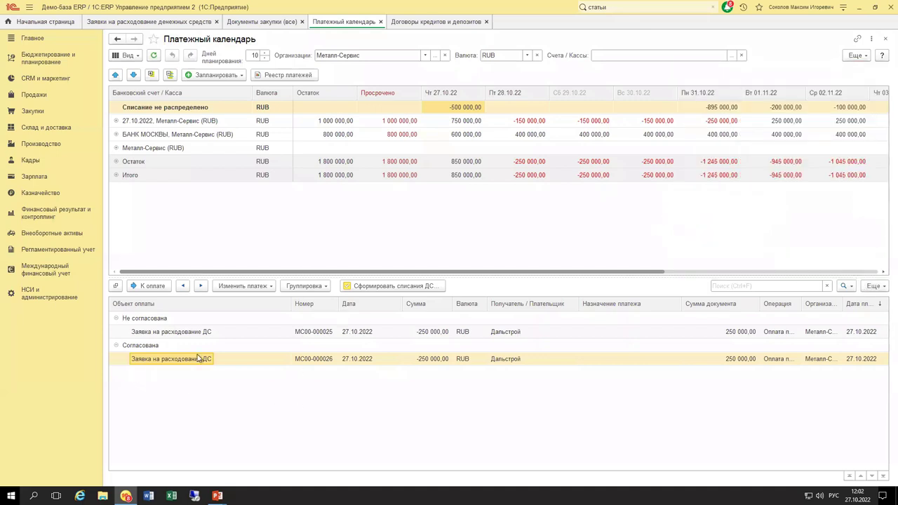
pyautogui.click(117, 121)
pyautogui.click(466, 149)
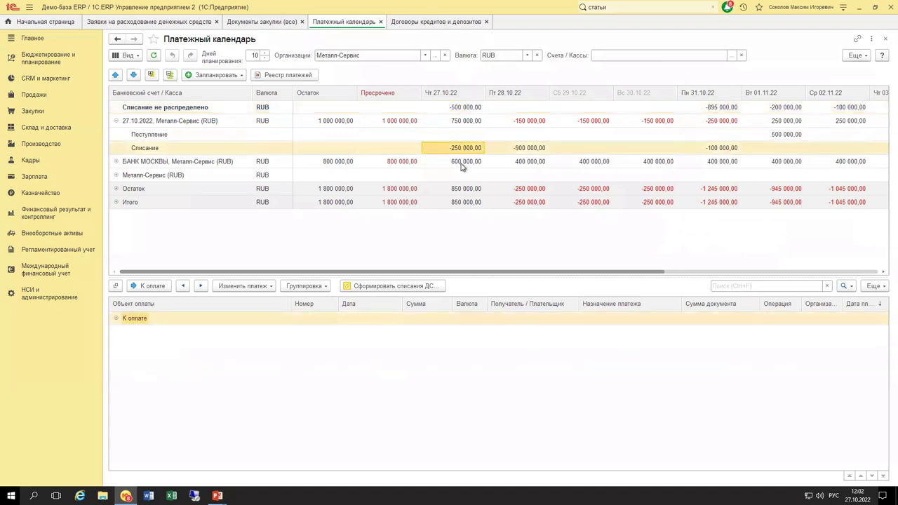
pyautogui.click(117, 318)
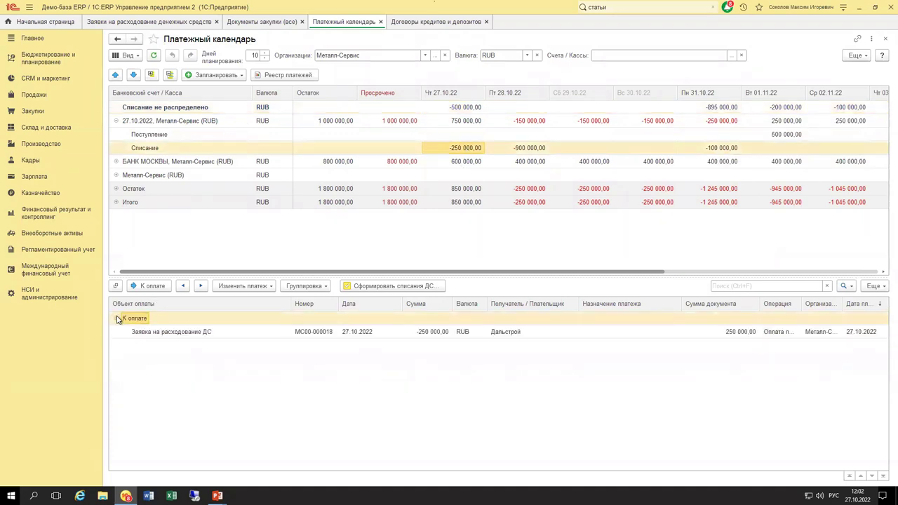
pyautogui.click(520, 147)
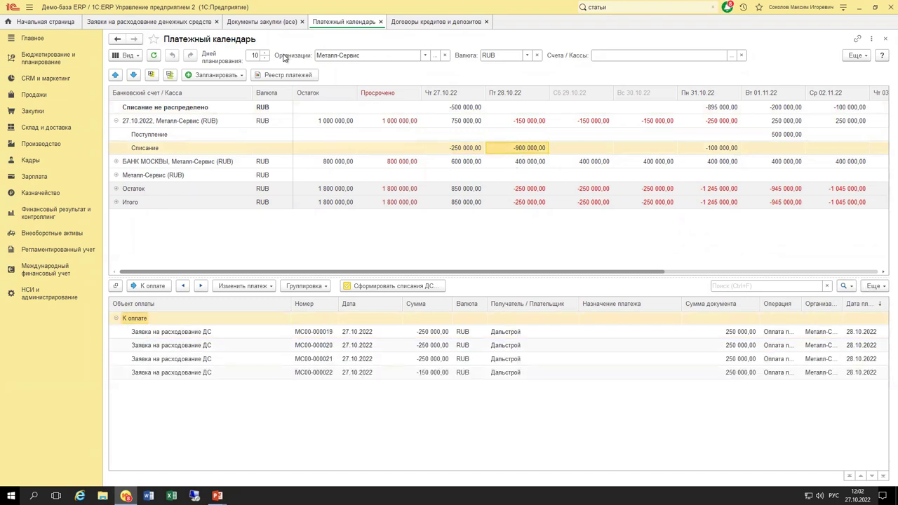
pyautogui.click(881, 286)
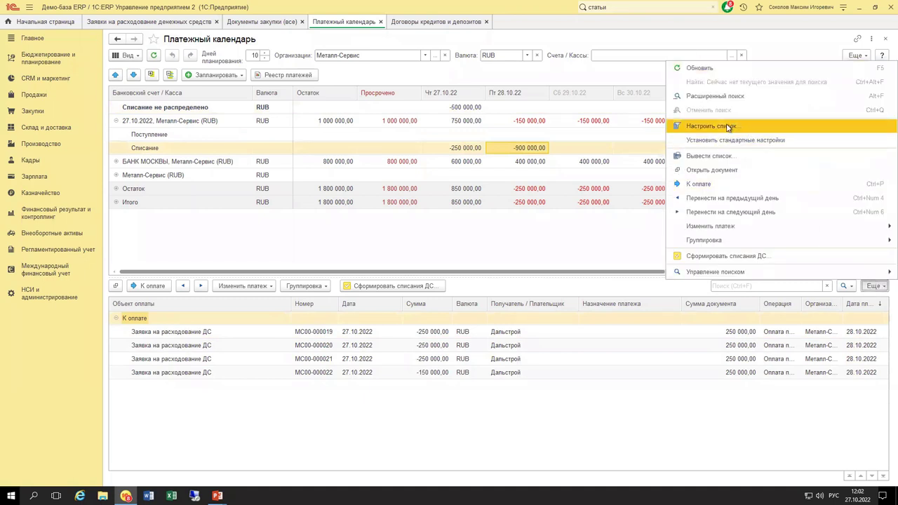
# Show the requests list's sorting settings: Дата платежа, ascending.
pyautogui.click(730, 126)
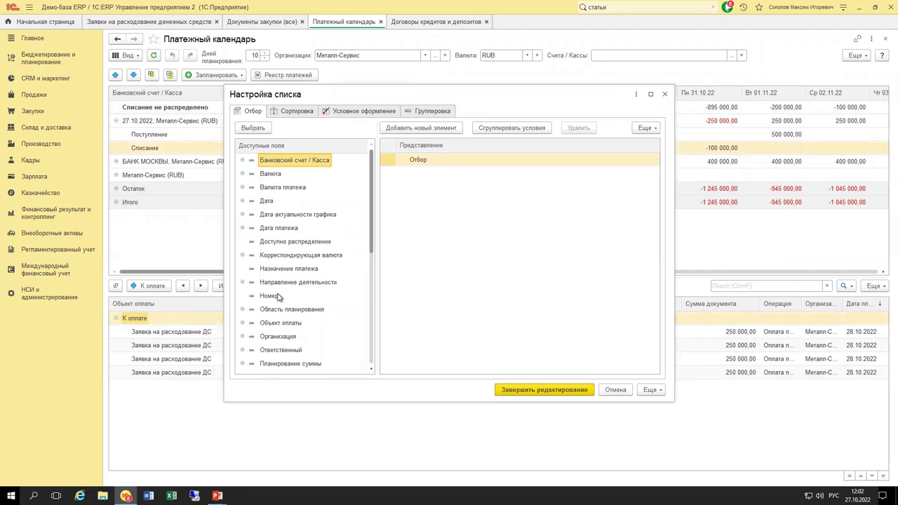
pyautogui.click(295, 115)
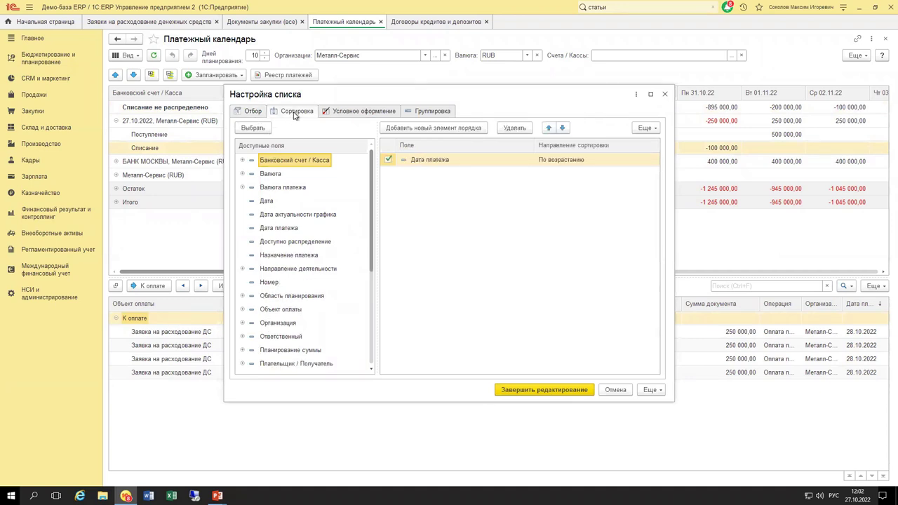
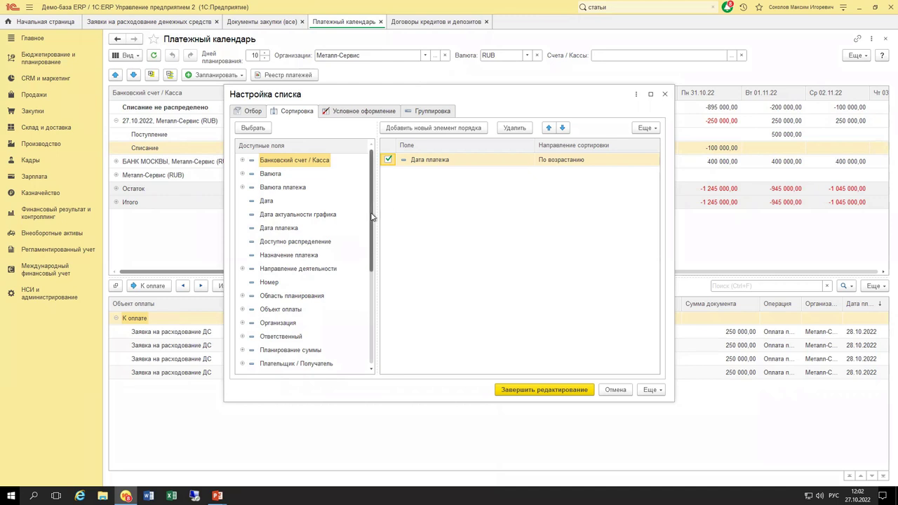
# Look through the Сортировка fields, including Подразделение, and close list settings without changes.
pyautogui.scroll(-1, 371, 236)
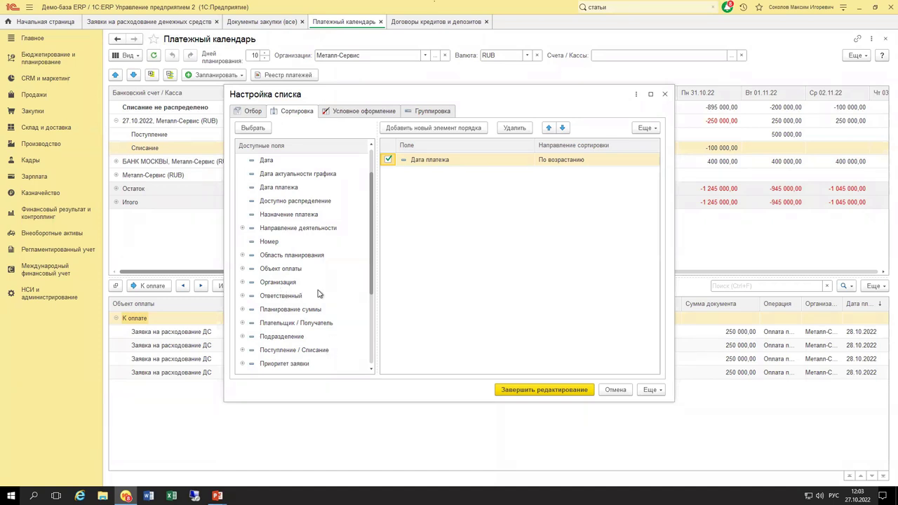
pyautogui.scroll(-3, 315, 313)
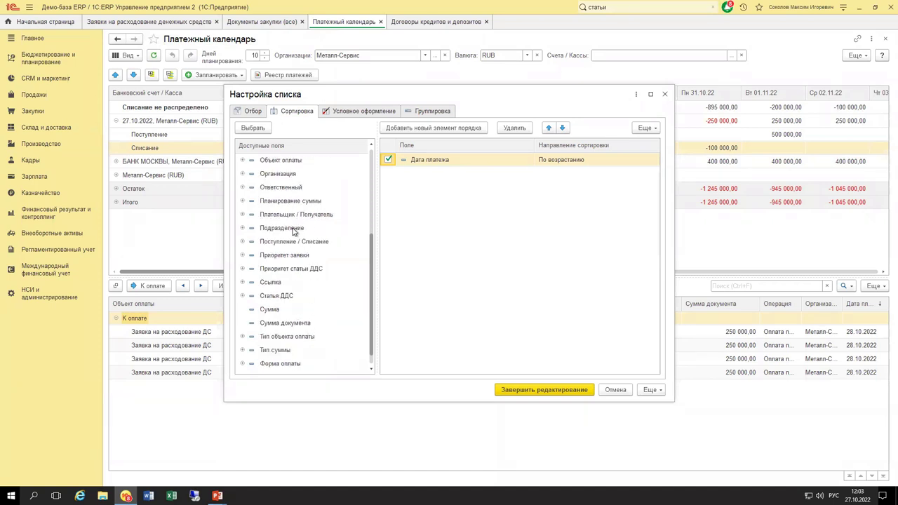
pyautogui.click(294, 229)
pyautogui.press('Escape')
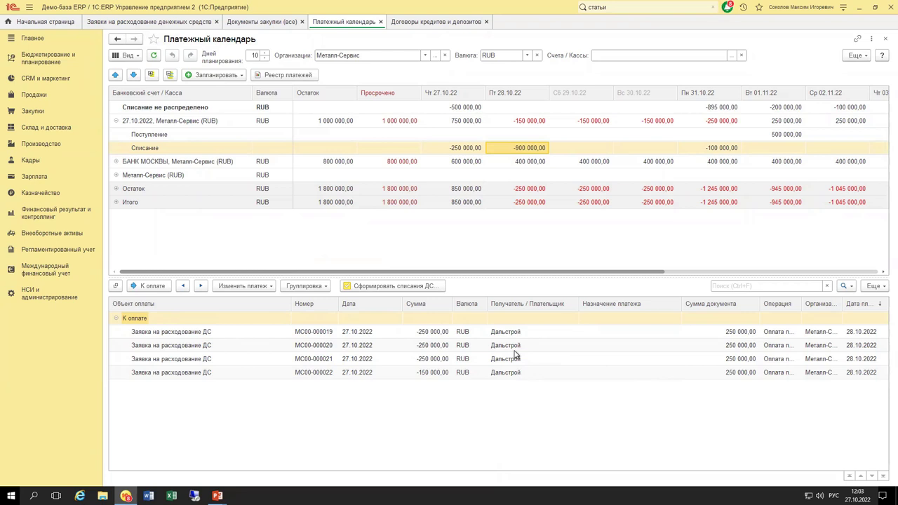
# Sort the К оплате payment requests by Номер, Дата and Сумма, then open Реестр платежей.
pyautogui.click(324, 306)
pyautogui.click(370, 307)
pyautogui.click(420, 306)
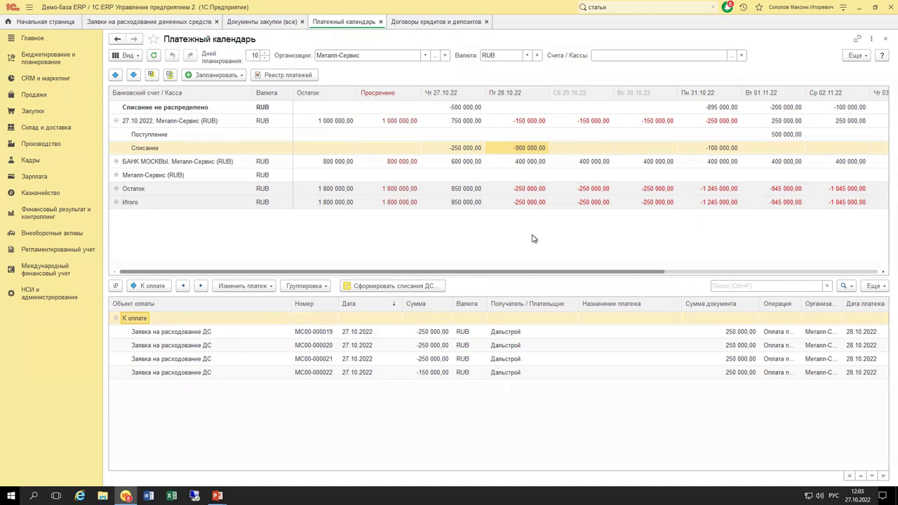
pyautogui.click(275, 77)
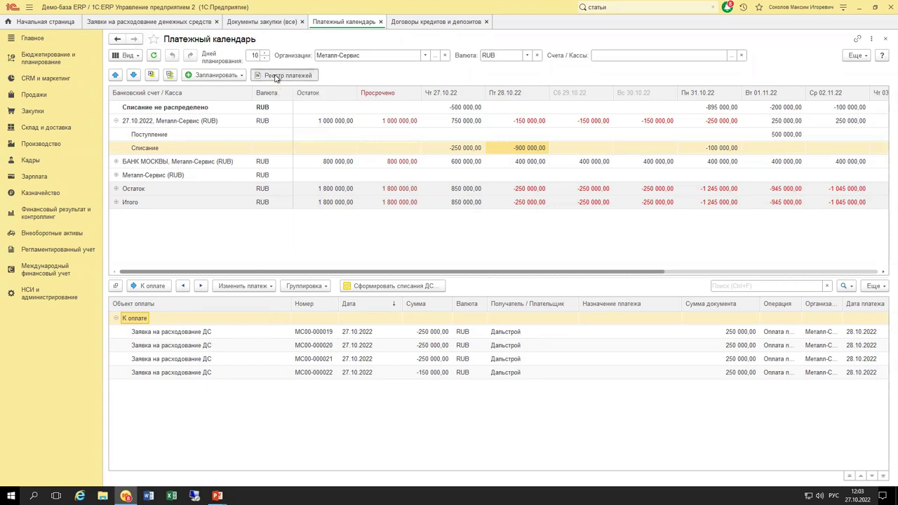
# Generate the 27.10–05.11.2022 register and total the unallocated, supplier-payment and Металл-Сервис blocks.
pyautogui.click(157, 73)
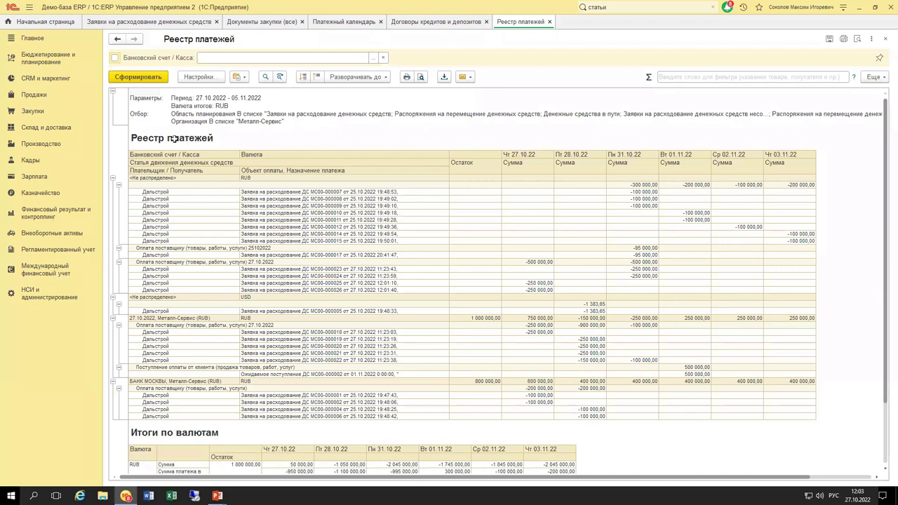
pyautogui.moveTo(172, 416); pyautogui.dragTo(787, 154)
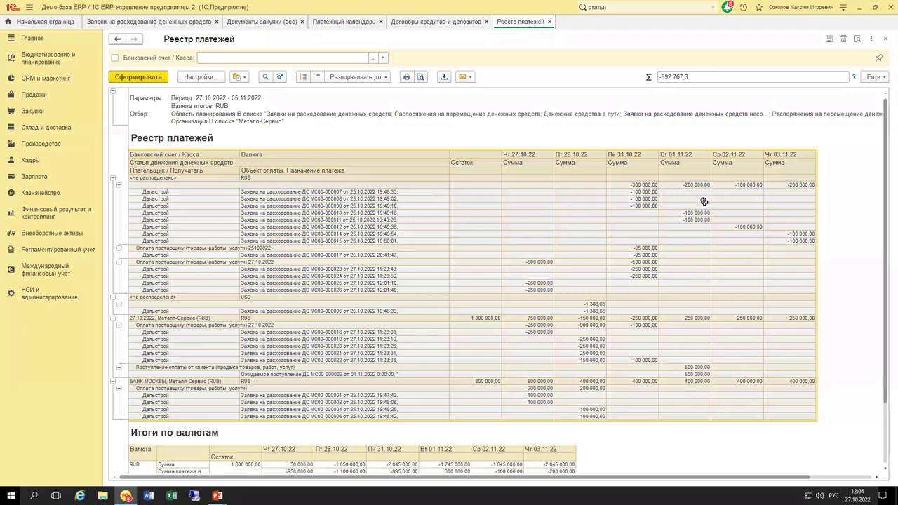
pyautogui.click(381, 240)
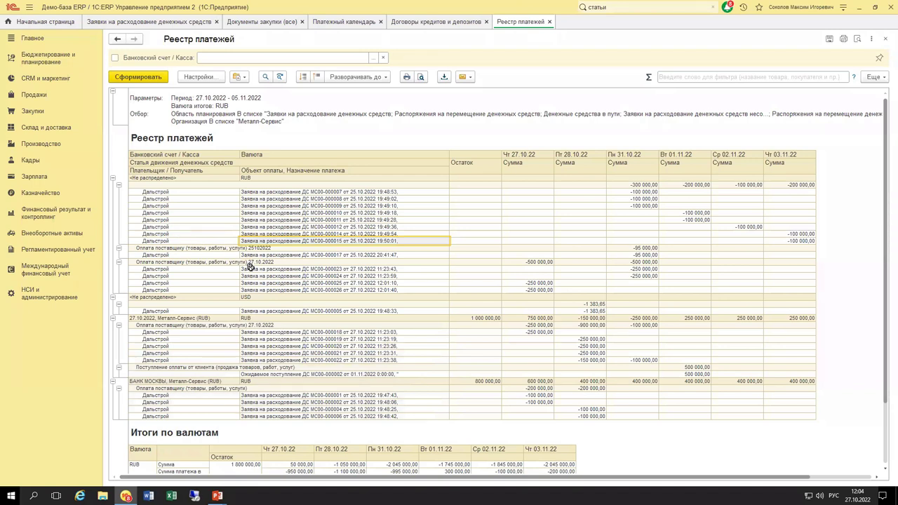
pyautogui.click(196, 179)
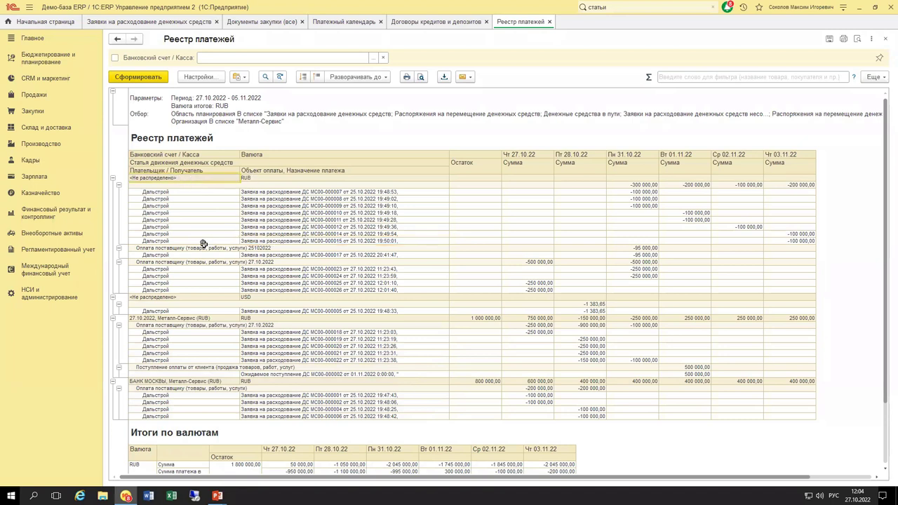
pyautogui.moveTo(193, 246); pyautogui.dragTo(242, 287)
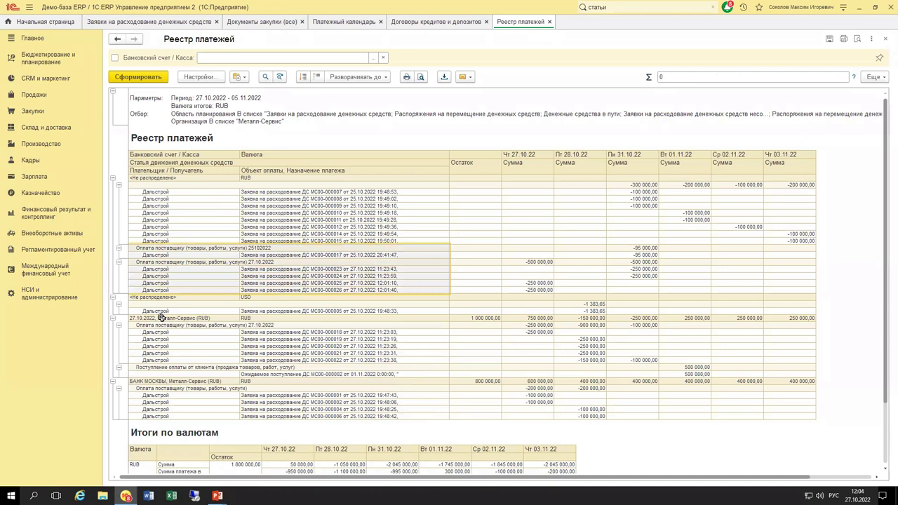
pyautogui.moveTo(161, 318); pyautogui.dragTo(803, 372)
# Total the Чт 27.10.22 column (−750 000) and check the amounts for the later days.
pyautogui.click(407, 366)
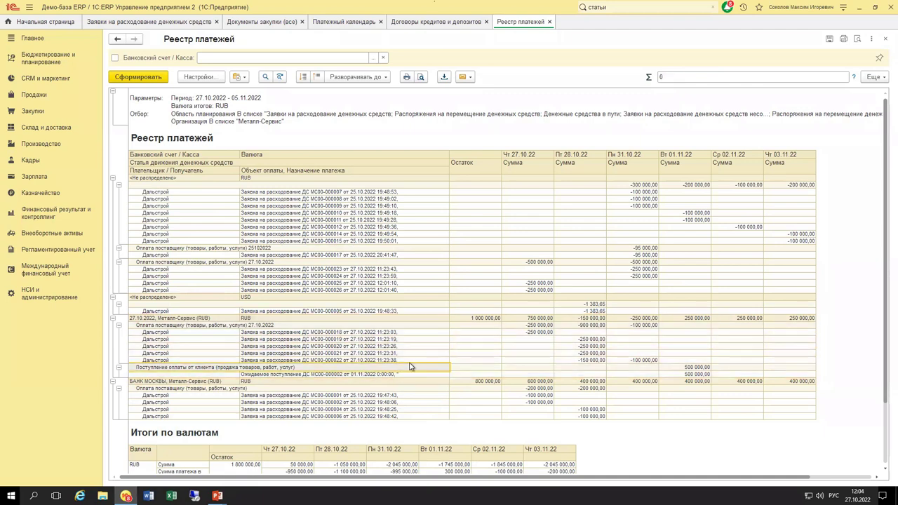
pyautogui.scroll(-3, 411, 366)
pyautogui.scroll(-3, 410, 366)
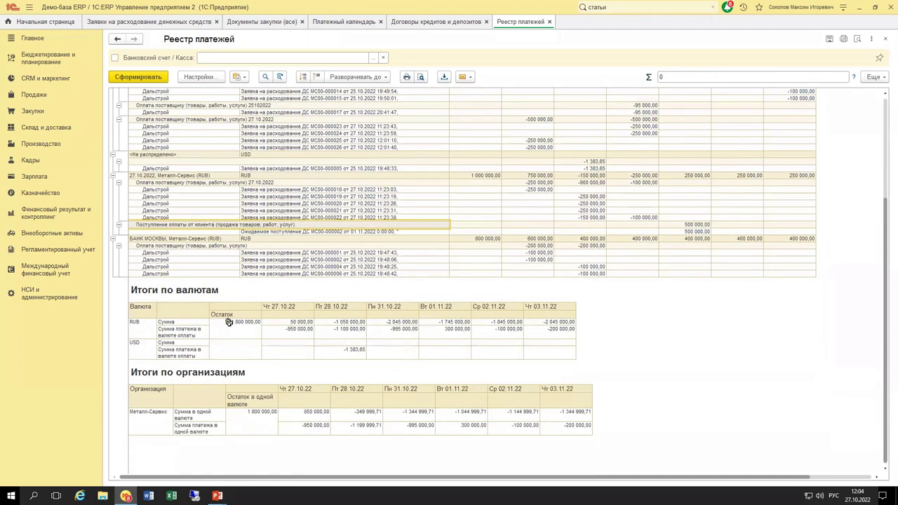
pyautogui.scroll(6, 357, 428)
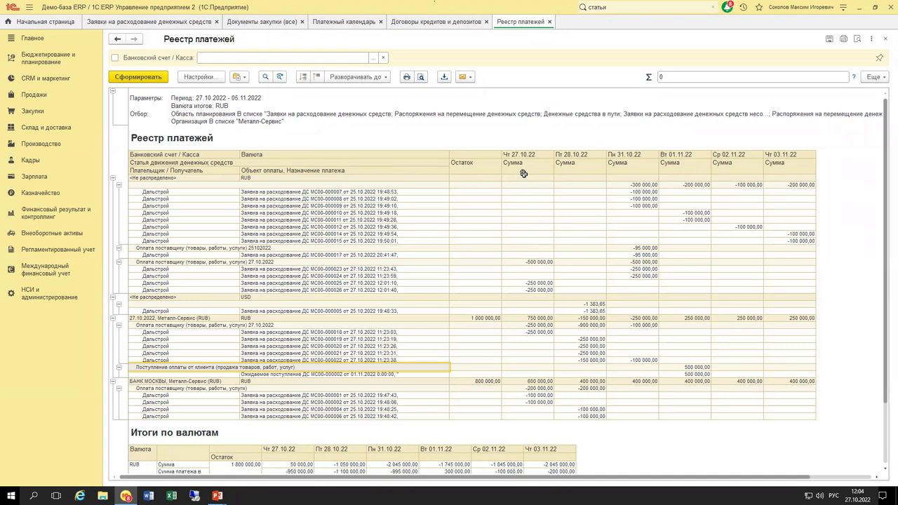
pyautogui.moveTo(525, 176); pyautogui.dragTo(539, 368)
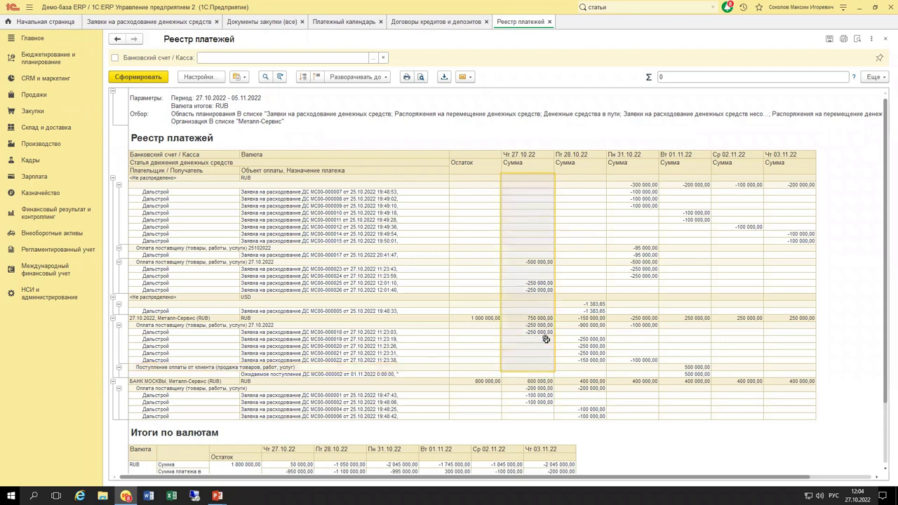
pyautogui.click(529, 183)
pyautogui.click(574, 183)
pyautogui.click(647, 184)
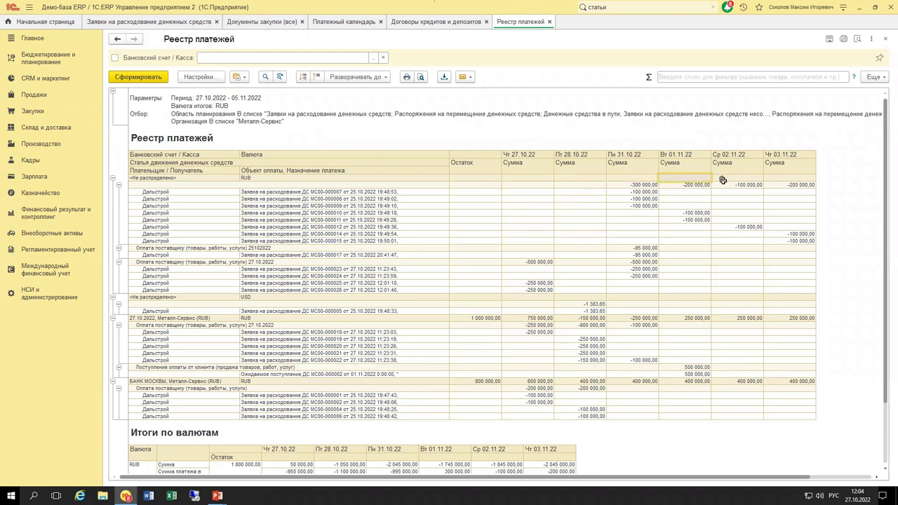
pyautogui.click(748, 185)
pyautogui.click(789, 184)
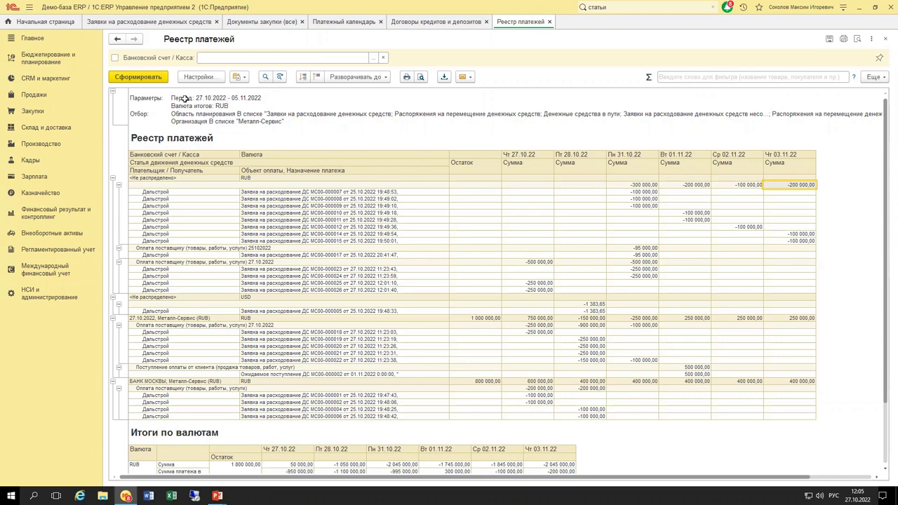
# Inspect the report period in Настройки without changes, then close the Реестр платежей.
pyautogui.click(211, 98)
pyautogui.click(203, 77)
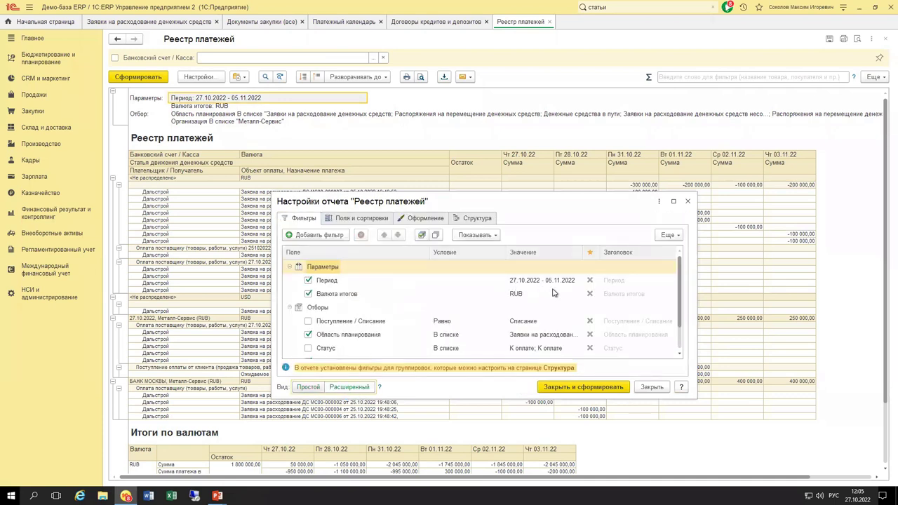
pyautogui.click(560, 284)
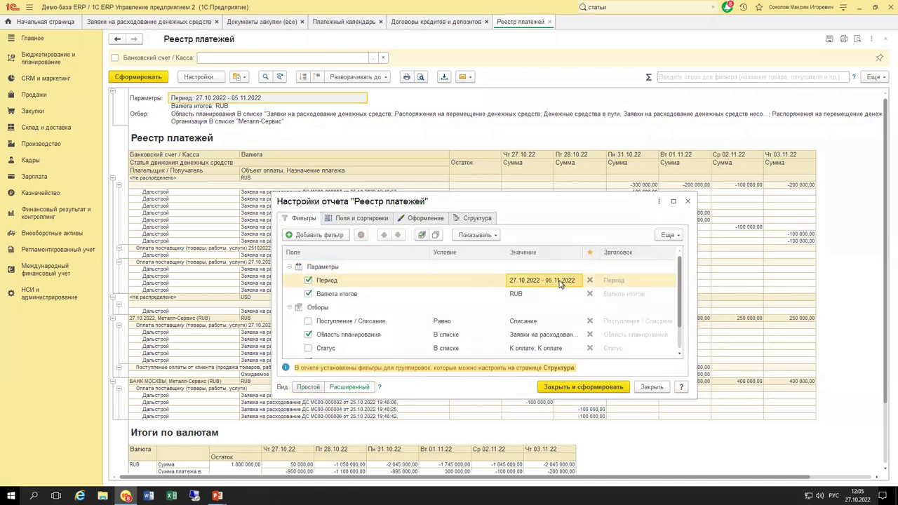
pyautogui.click(688, 201)
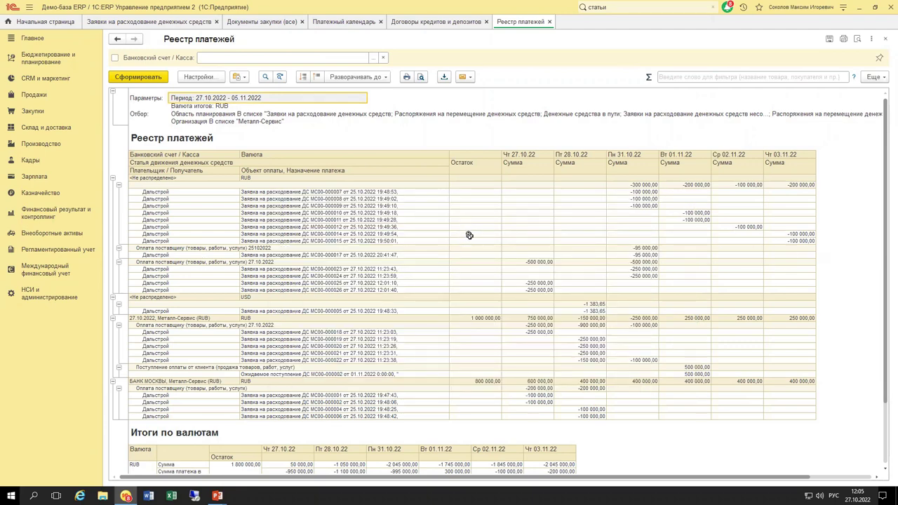
pyautogui.scroll(-4, 444, 287)
pyautogui.scroll(4, 445, 287)
pyautogui.click(550, 22)
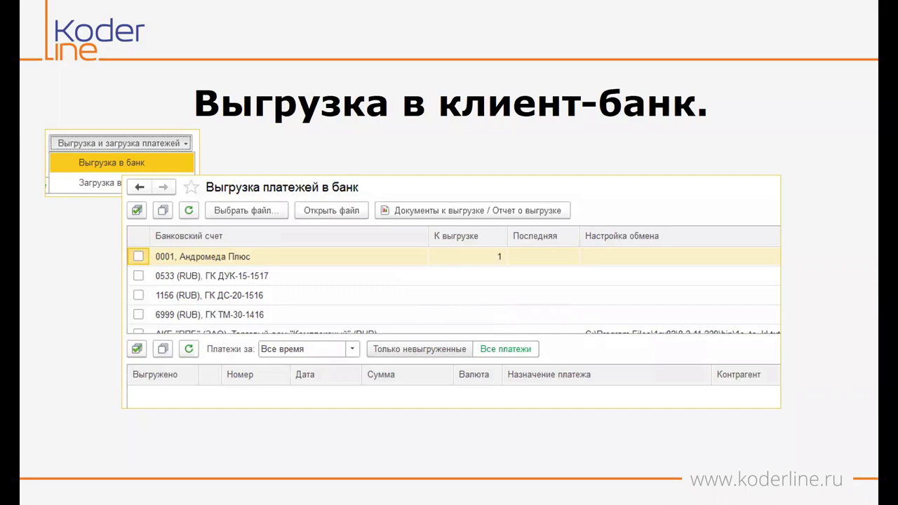
# Go from the 'Выгрузка в клиент-банк' slide back to the 1C Платежный календарь.
pyautogui.hotkey('alt', 'Tab')
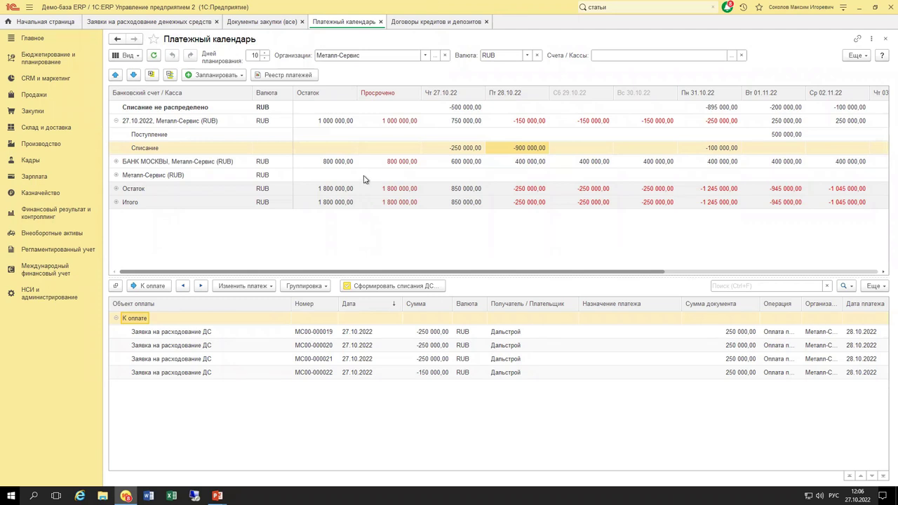
# Close the treasury overview and select the payment request due 27.10.2022.
pyautogui.click(49, 197)
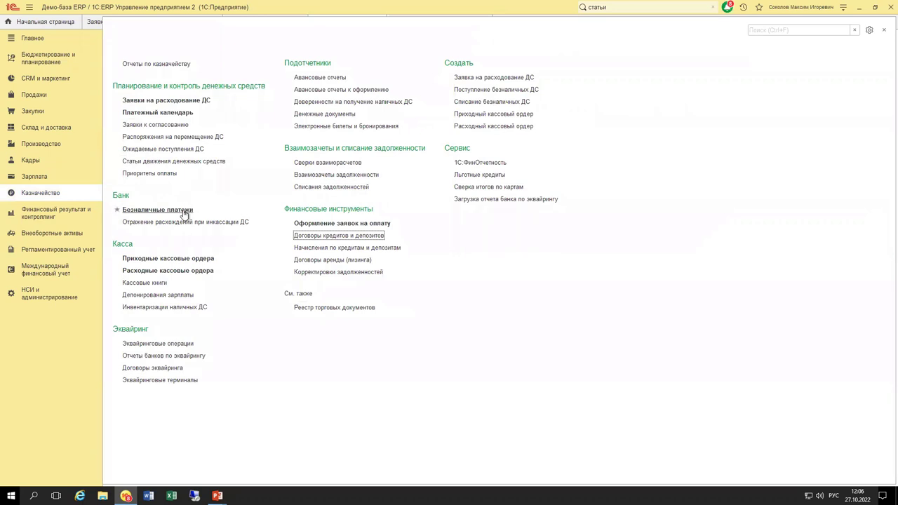
pyautogui.click(884, 32)
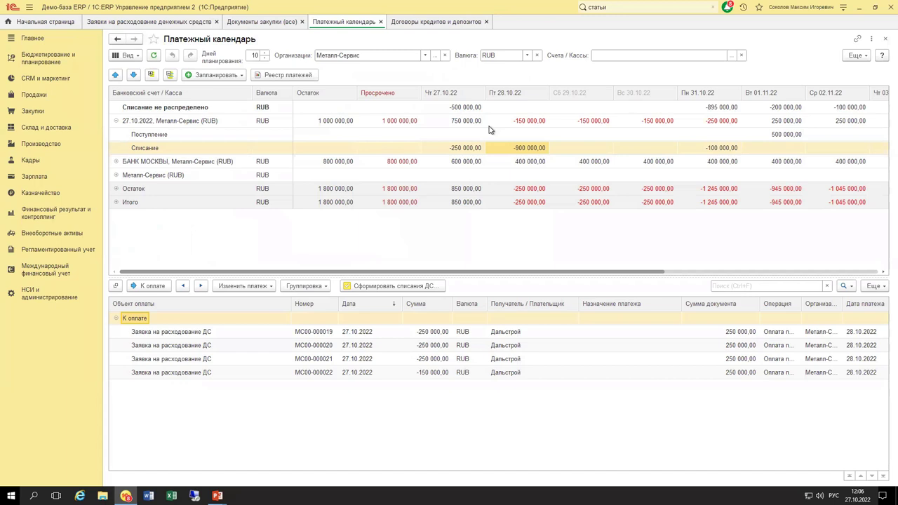
pyautogui.click(478, 148)
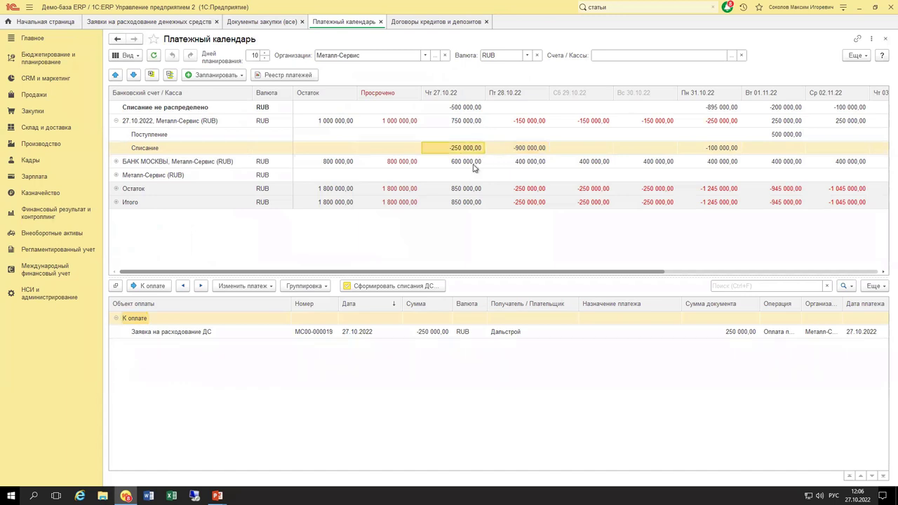
pyautogui.click(366, 332)
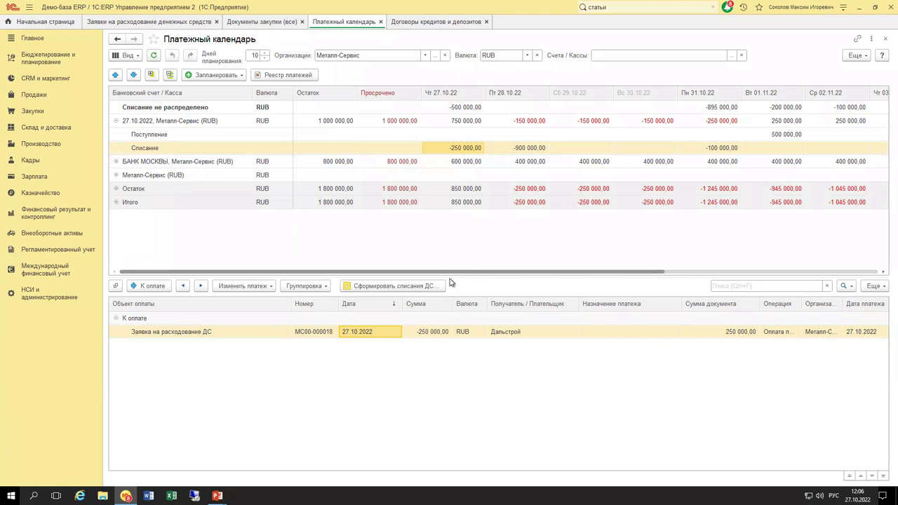
# Reschedule the −150 000,00 payment request from 28.10 to 27.10.
pyautogui.click(514, 152)
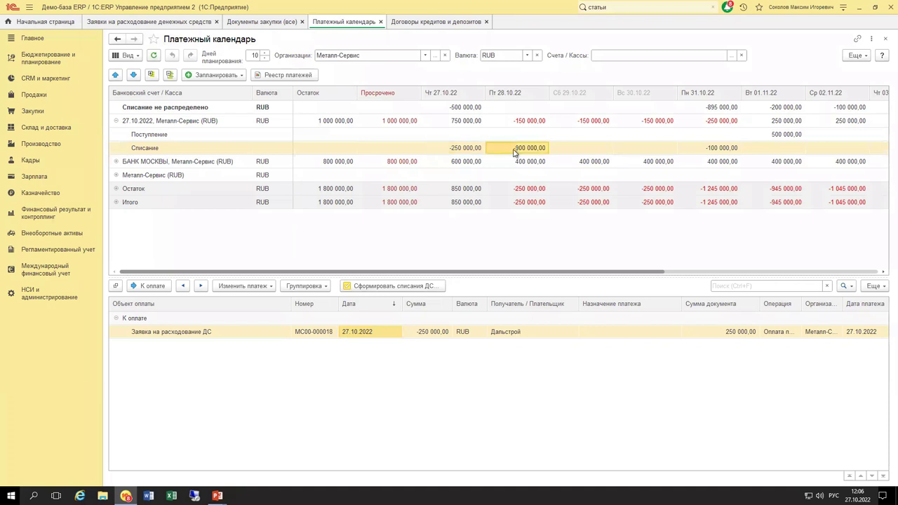
pyautogui.click(469, 372)
pyautogui.moveTo(476, 328); pyautogui.dragTo(465, 149)
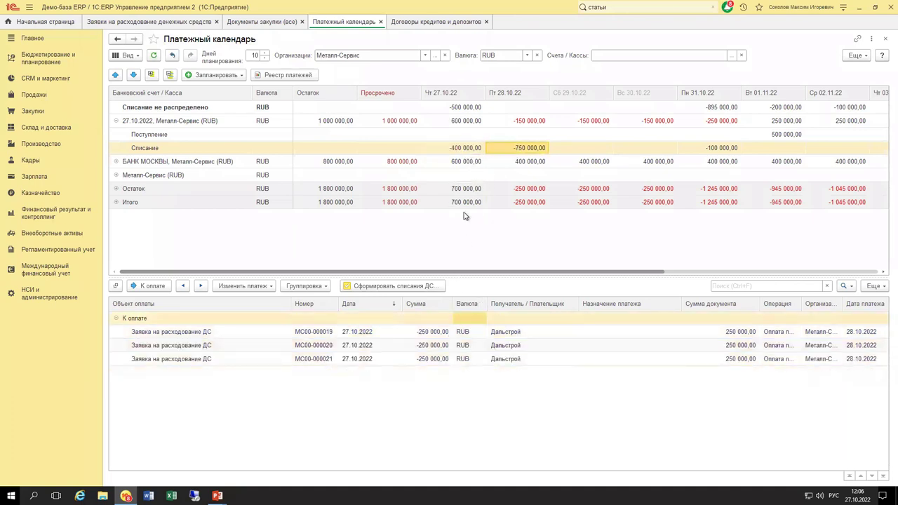
# Select the 27.10 requests, including 250 000,00, and generate a cashless write-off from them.
pyautogui.click(455, 148)
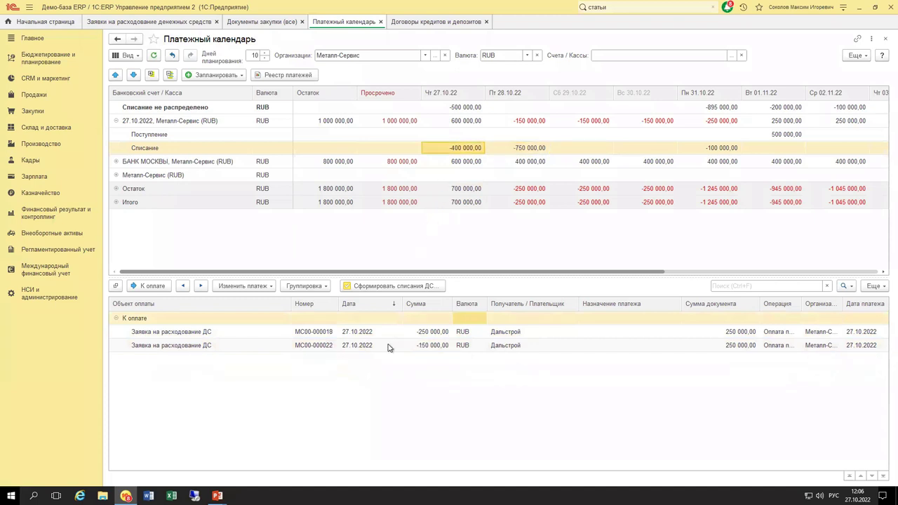
pyautogui.click(419, 337)
pyautogui.click(424, 345)
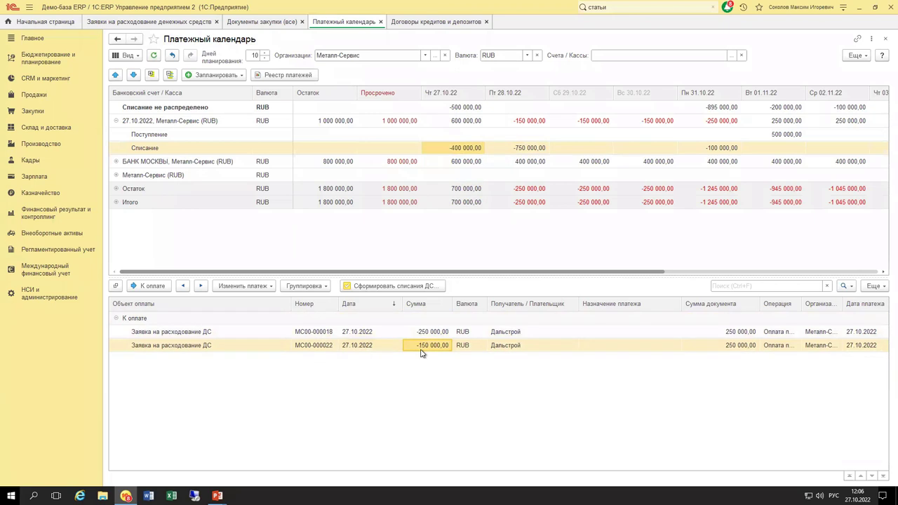
pyautogui.click(423, 334)
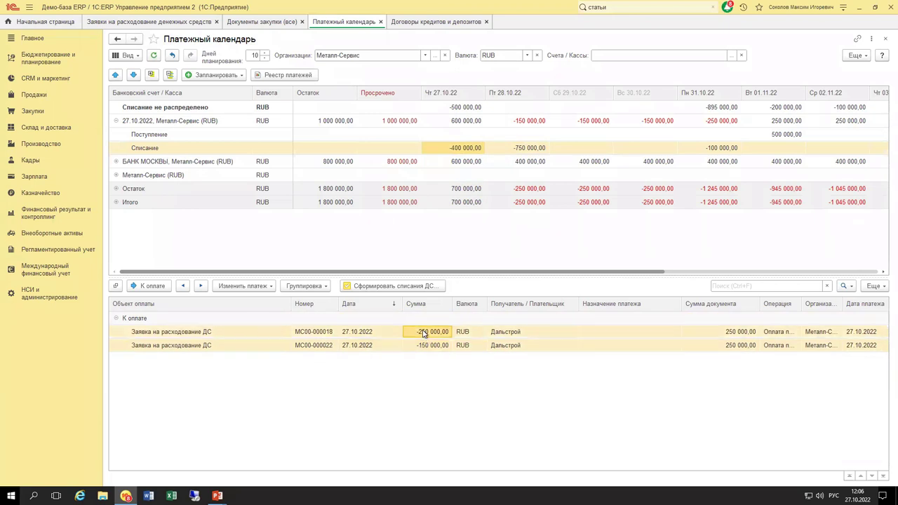
pyautogui.click(402, 286)
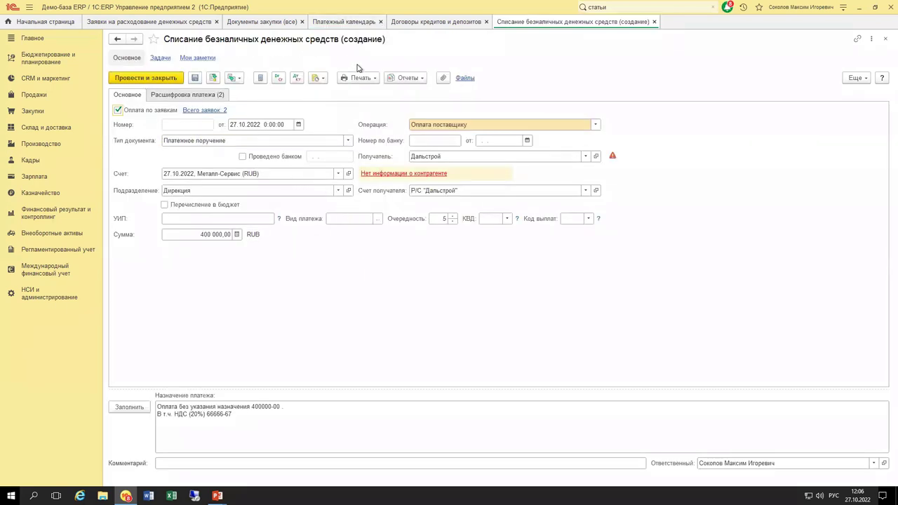
pyautogui.click(200, 97)
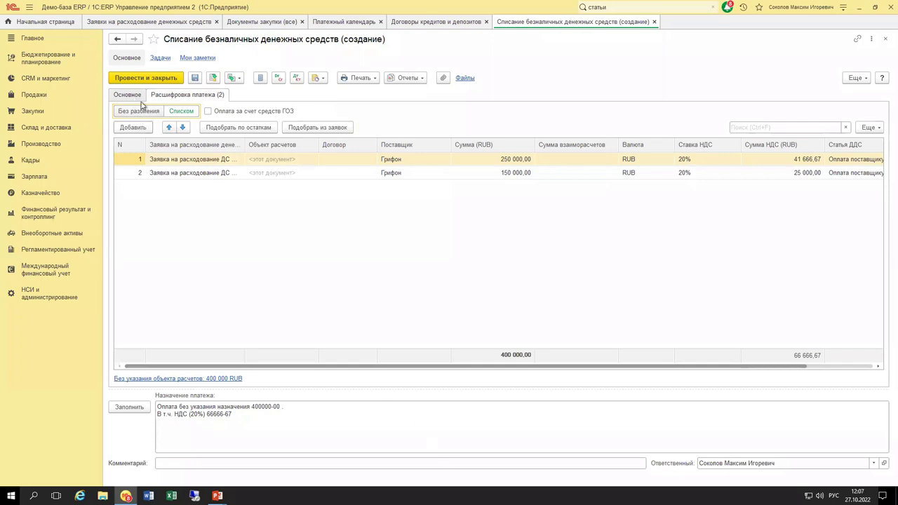
pyautogui.click(133, 97)
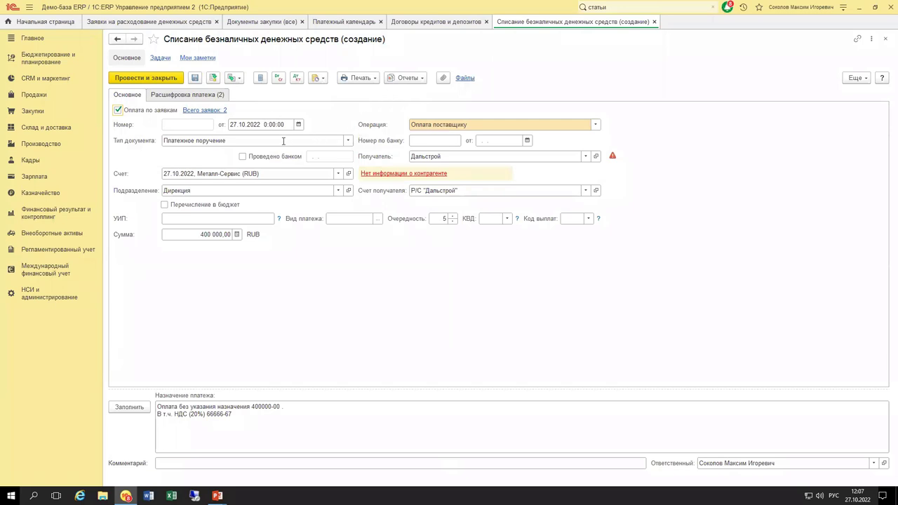
pyautogui.click(348, 140)
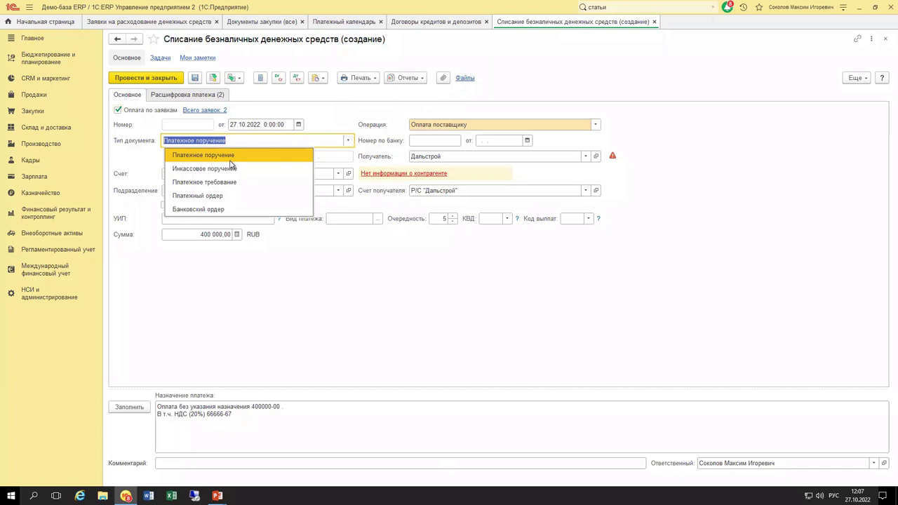
pyautogui.click(342, 114)
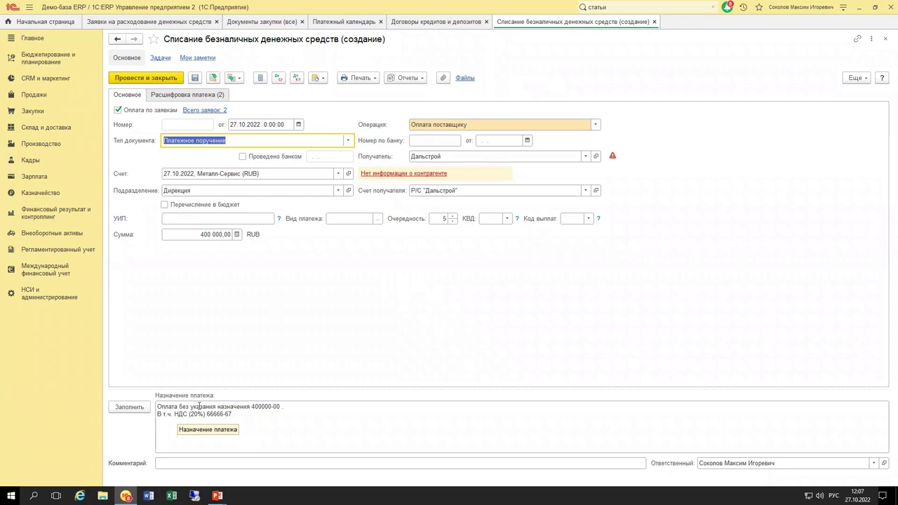
# Review the write-off's Назначение платежа text line by line.
pyautogui.click(159, 407)
pyautogui.moveTo(157, 407); pyautogui.dragTo(277, 418)
pyautogui.click(261, 419)
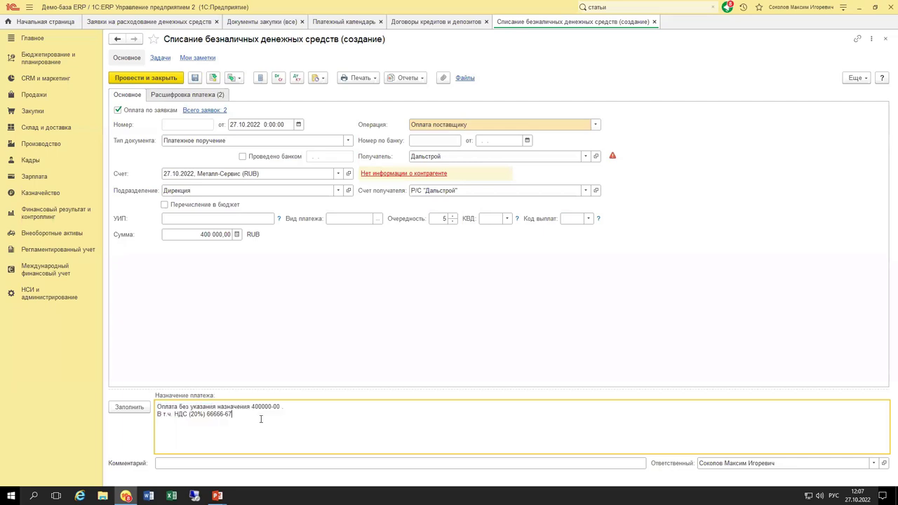
pyautogui.moveTo(284, 407); pyautogui.dragTo(133, 399)
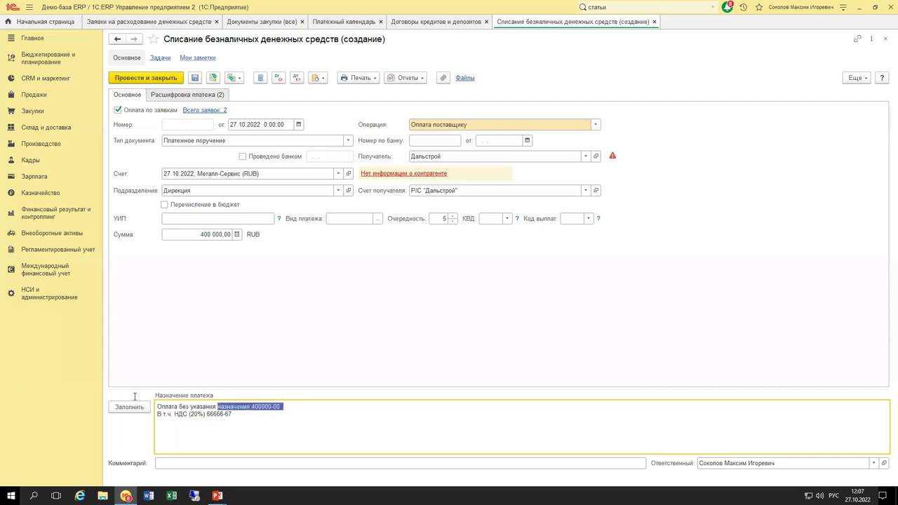
pyautogui.click(214, 415)
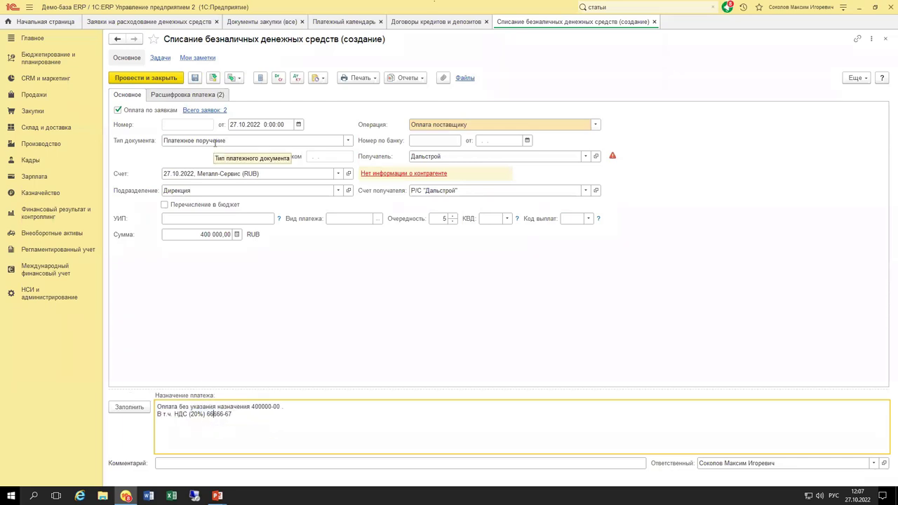
# Check the Расшифровка платежа, post the write-off as МС00-П00003, and return to the calendar.
pyautogui.click(175, 96)
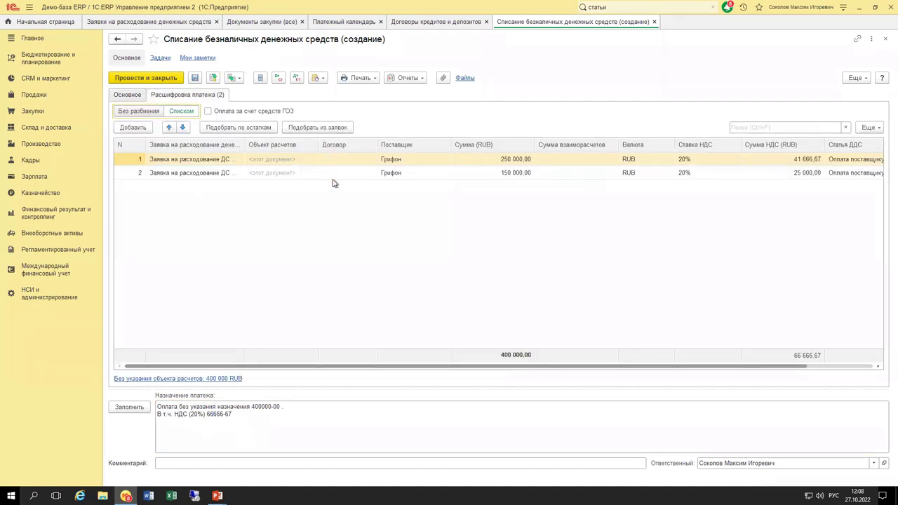
pyautogui.moveTo(441, 369); pyautogui.dragTo(565, 365)
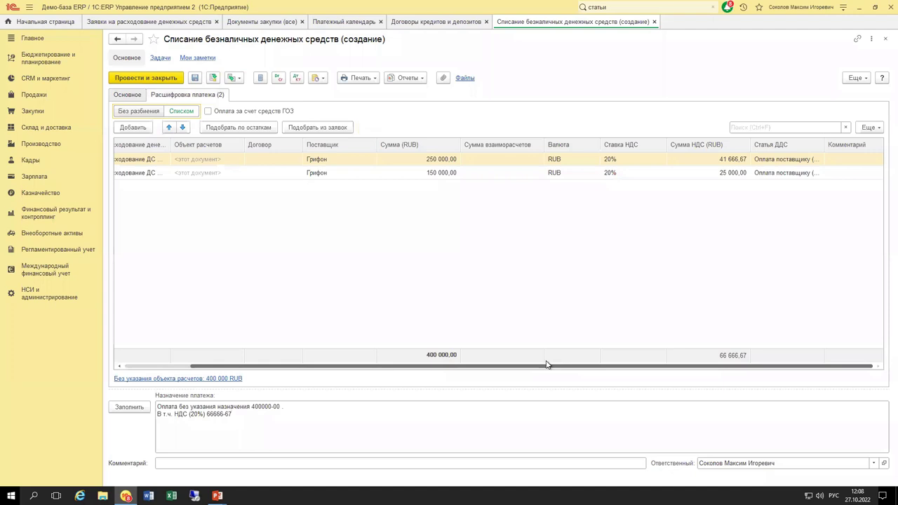
pyautogui.moveTo(548, 364); pyautogui.dragTo(344, 350)
pyautogui.click(127, 94)
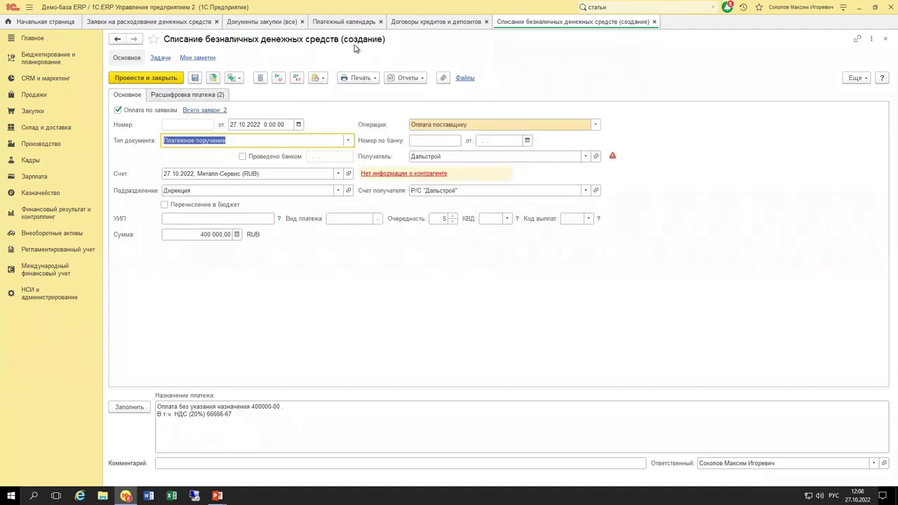
pyautogui.click(213, 78)
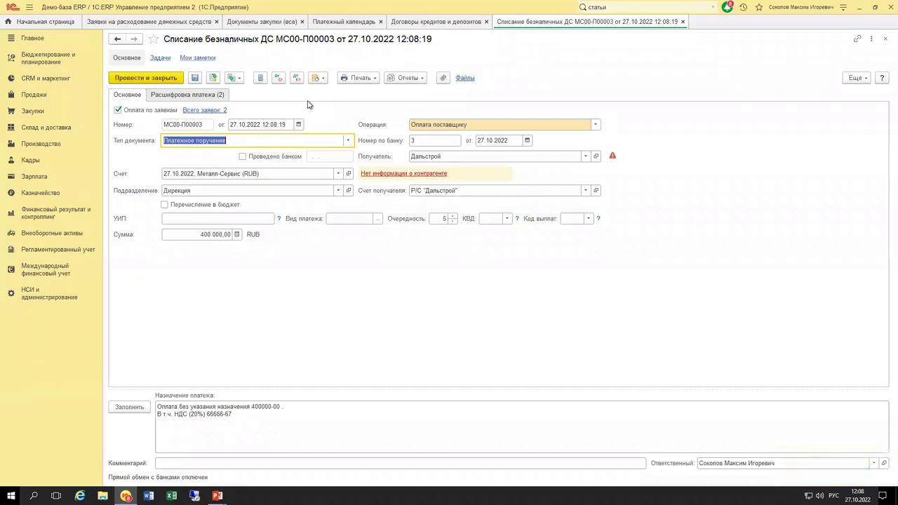
pyautogui.click(334, 24)
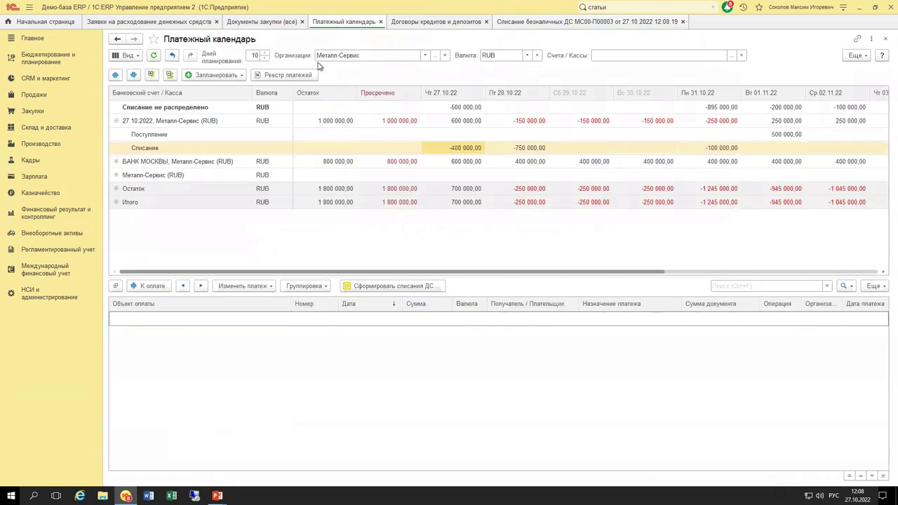
# Refresh the calendar and confirm the 27.10.22 write-off cell is empty and the balances updated.
pyautogui.click(456, 149)
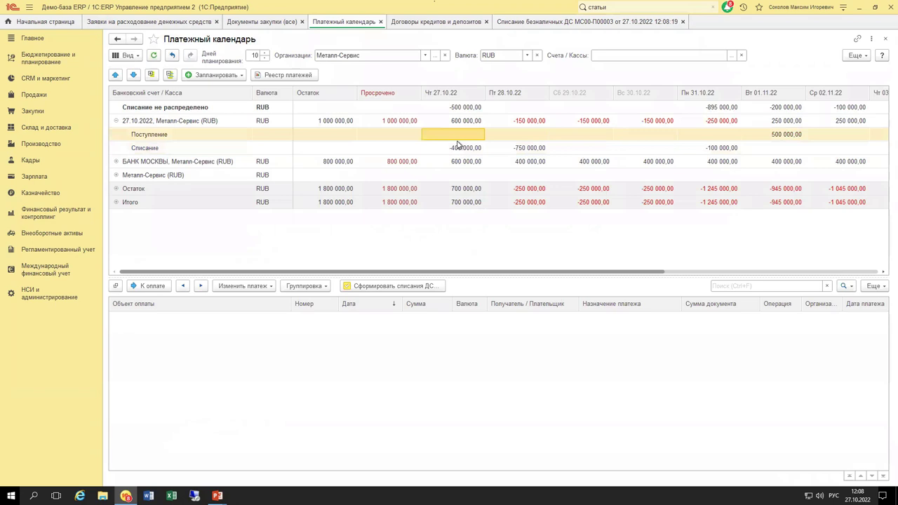
pyautogui.click(156, 56)
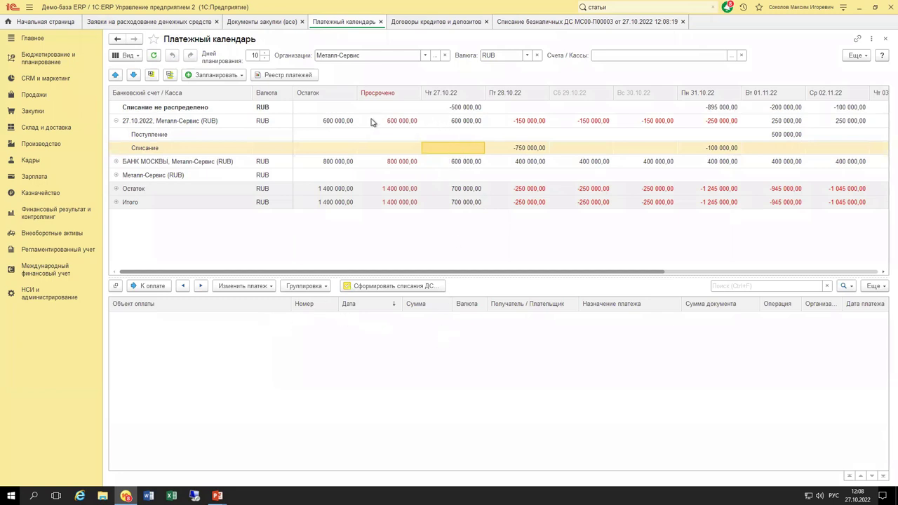
pyautogui.click(337, 123)
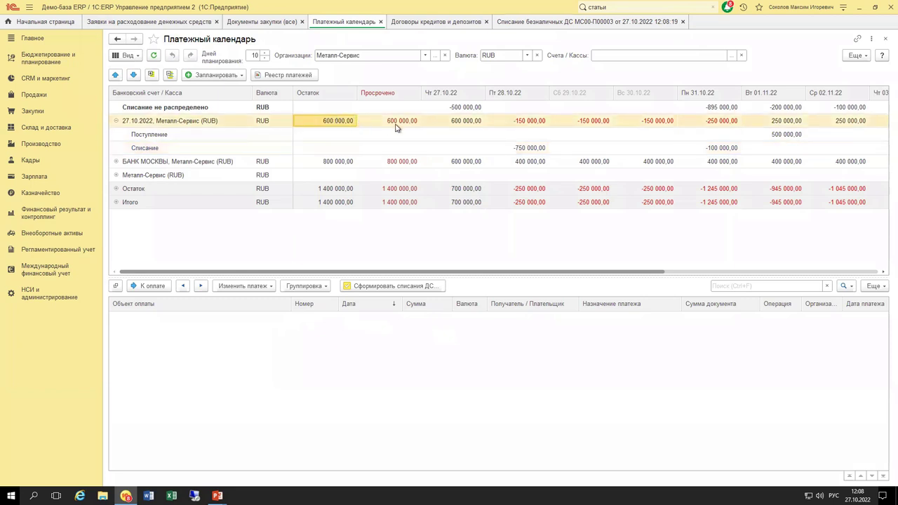
pyautogui.click(462, 153)
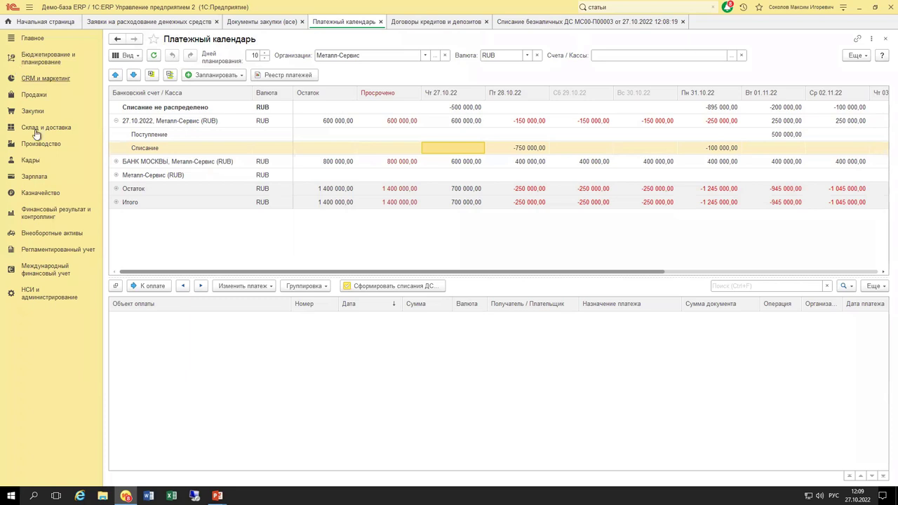
# Open Безналичные платежи and limit the period to 27.10.2022 – 27.10.2022.
pyautogui.click(40, 194)
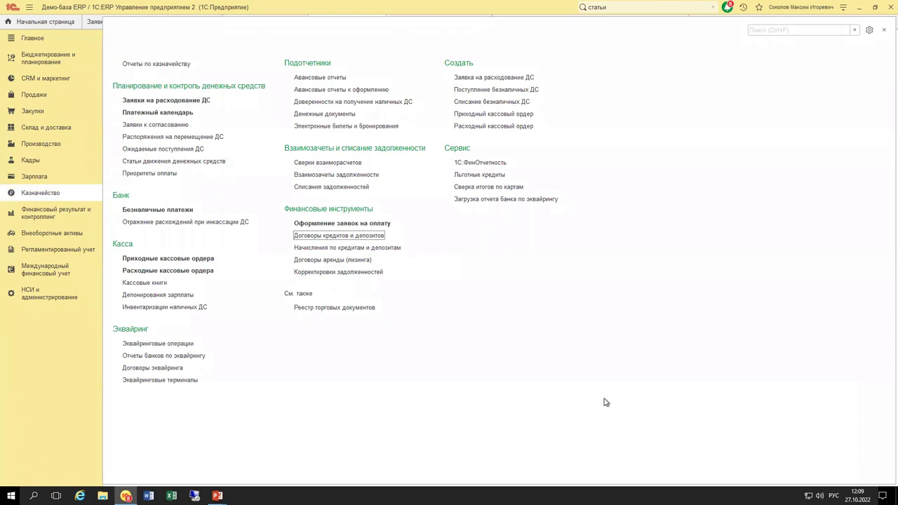
pyautogui.click(173, 212)
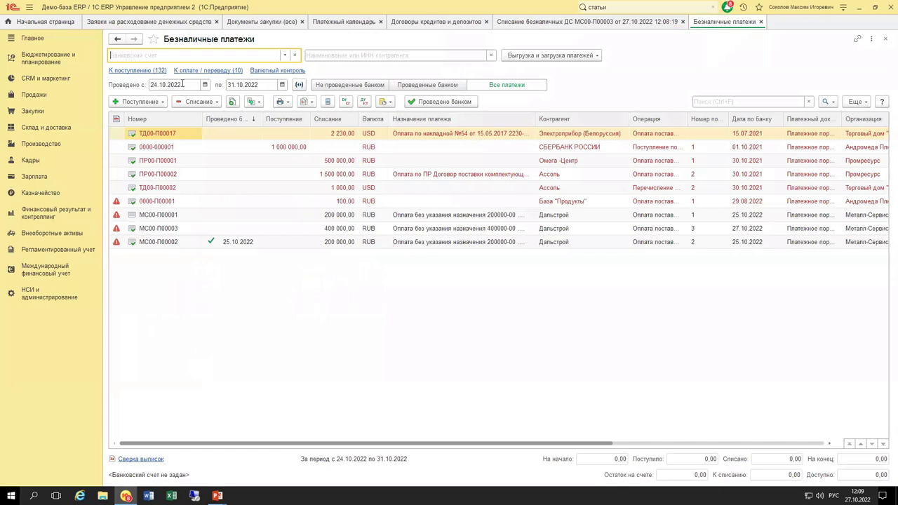
pyautogui.click(182, 84)
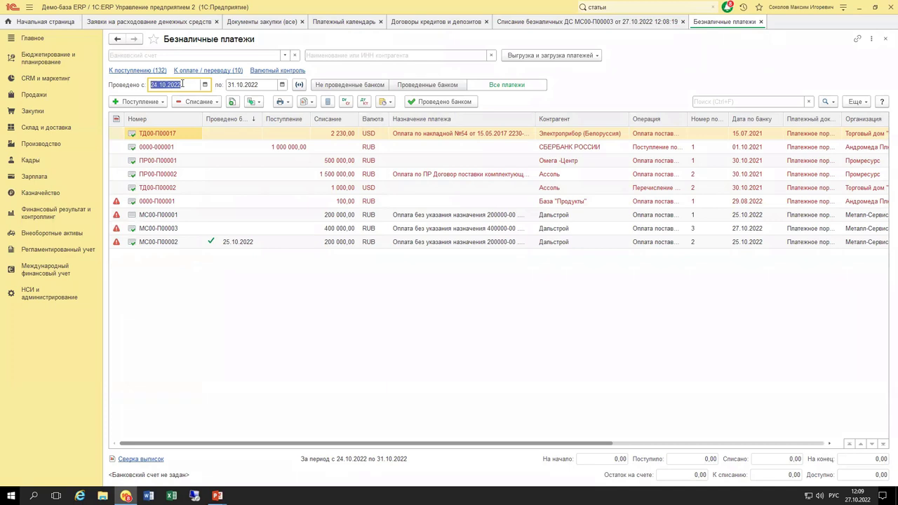
pyautogui.write('27')
pyautogui.press('Tab')
pyautogui.write('27')
pyautogui.press('Tab')
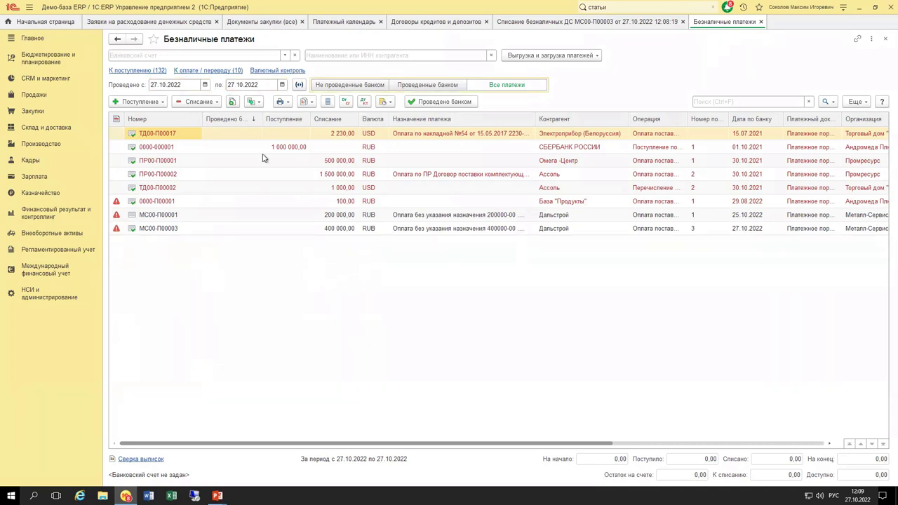
# Inspect payment МС00-П00003: its bank posting status and full payment purpose.
pyautogui.click(521, 230)
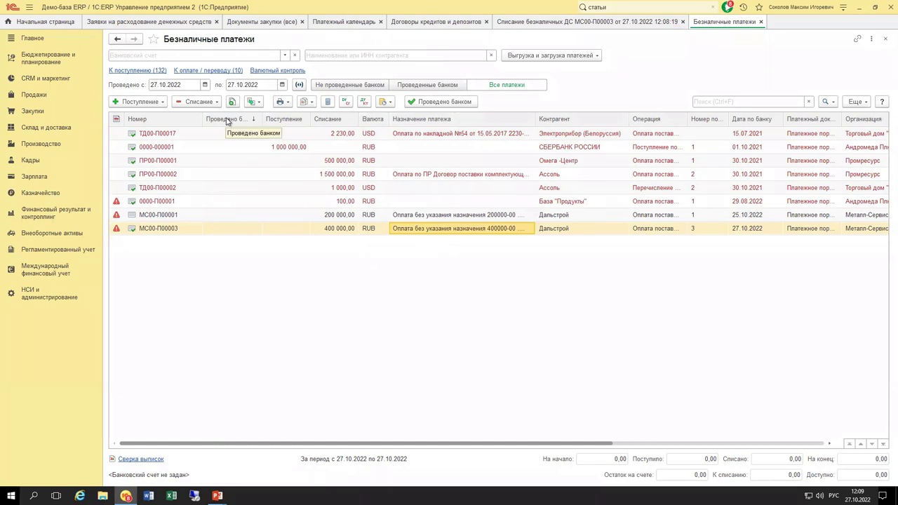
pyautogui.click(235, 229)
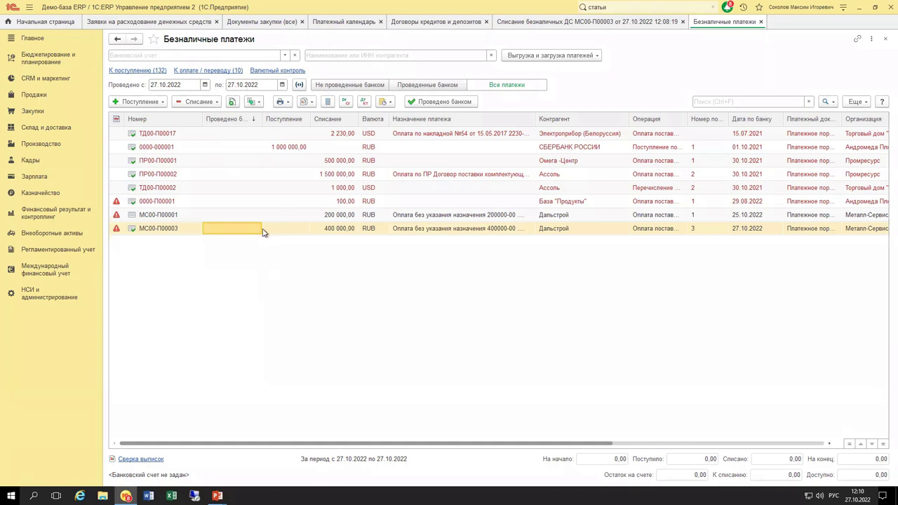
pyautogui.click(421, 235)
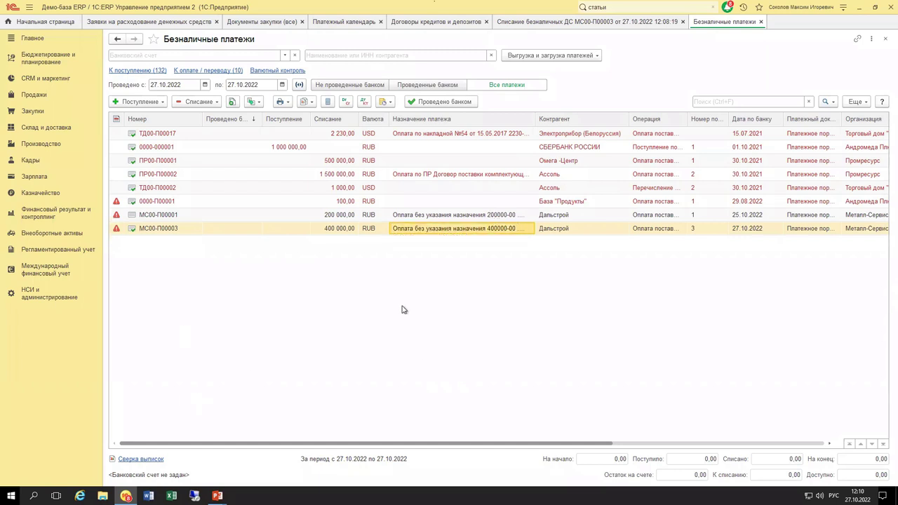
pyautogui.click(360, 86)
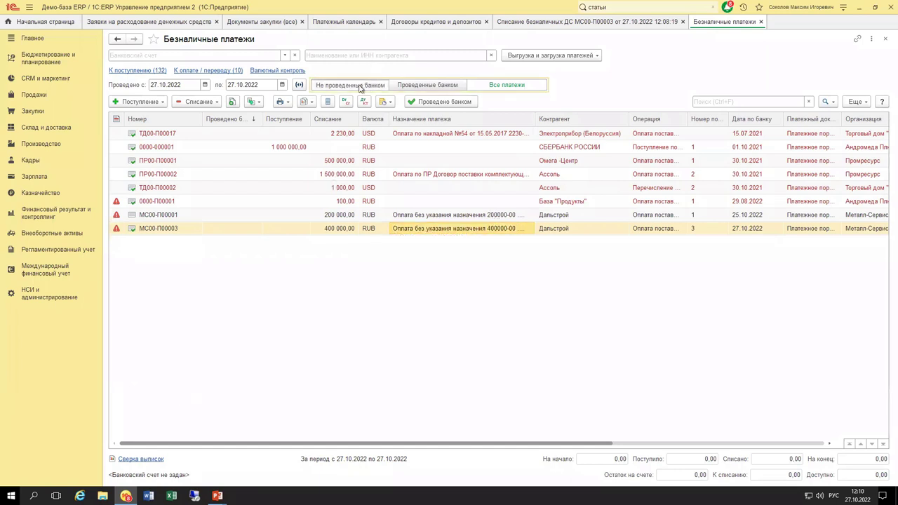
pyautogui.click(442, 87)
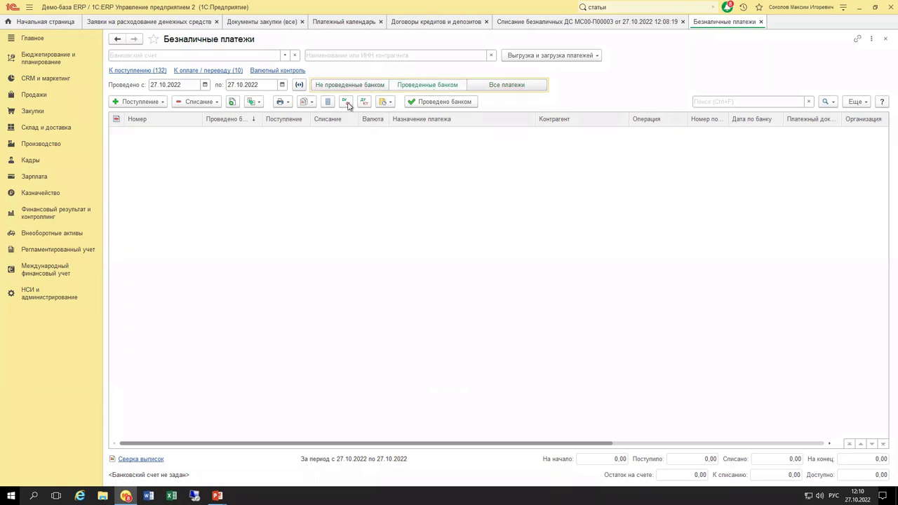
pyautogui.click(503, 86)
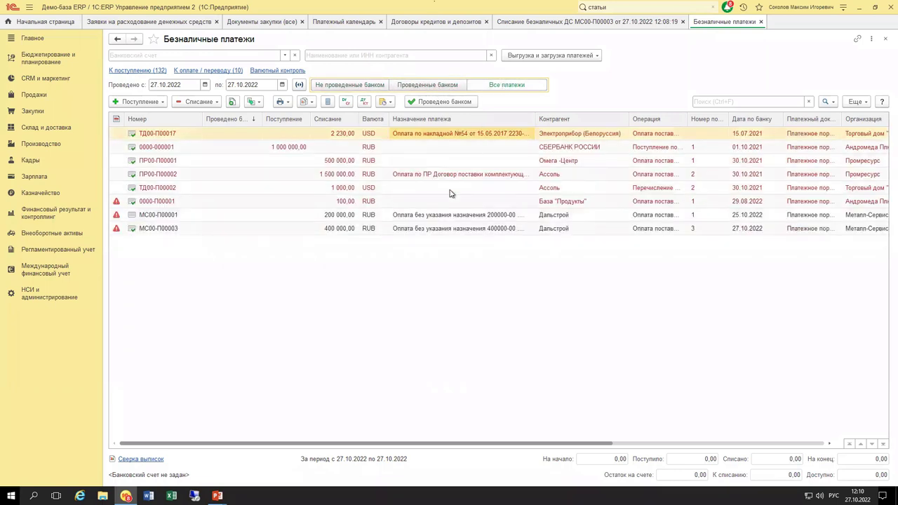
pyautogui.click(426, 229)
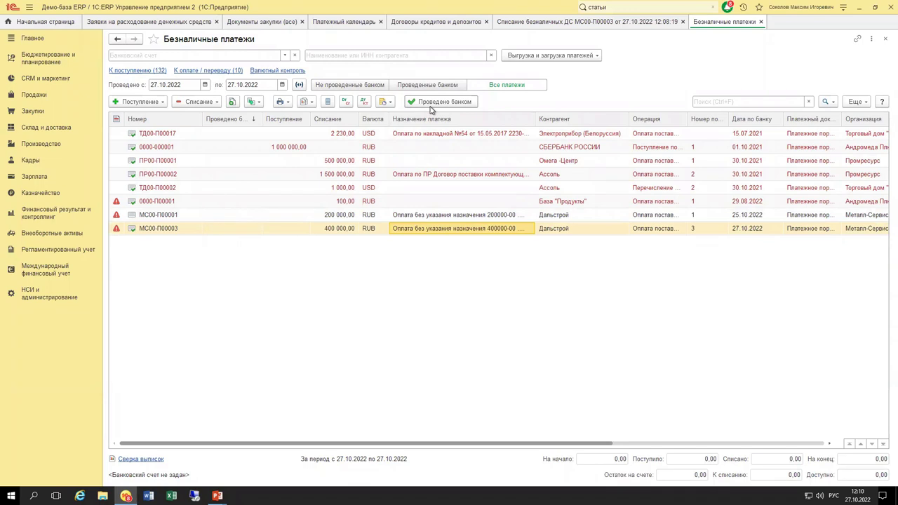
pyautogui.click(161, 102)
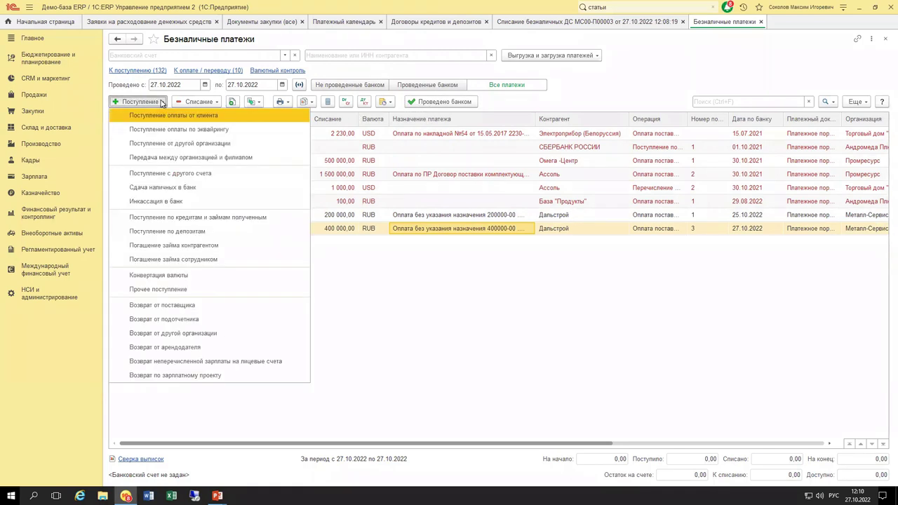
pyautogui.click(216, 102)
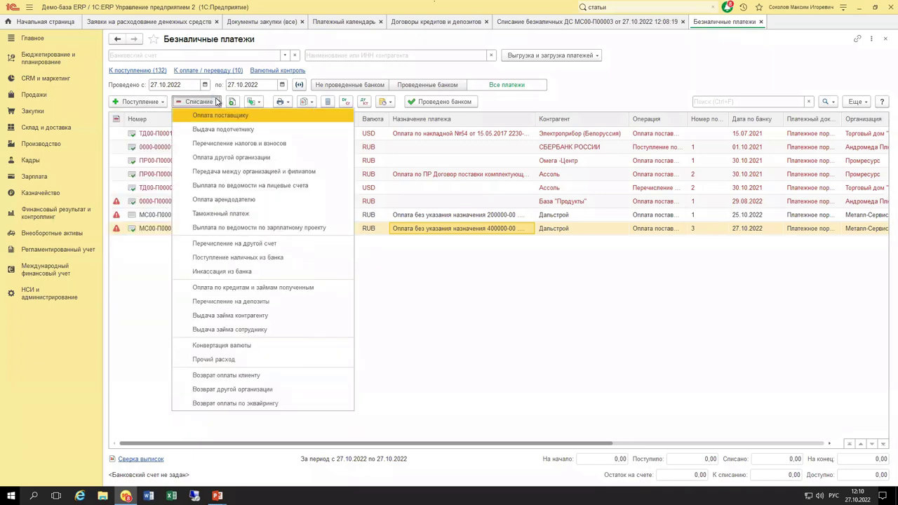
pyautogui.click(467, 278)
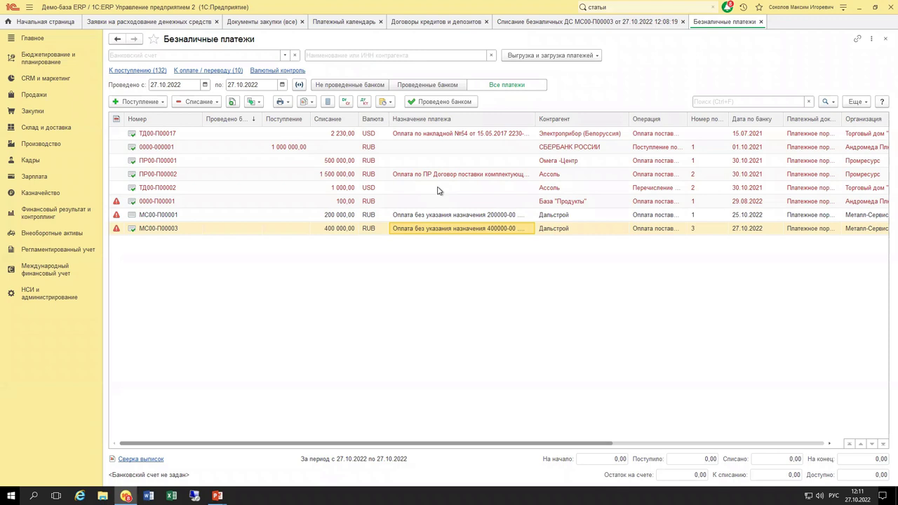
# Open Выгрузка в банк and mark the 27.10.2022, Металл-Сервис (RUB) account for export.
pyautogui.click(597, 57)
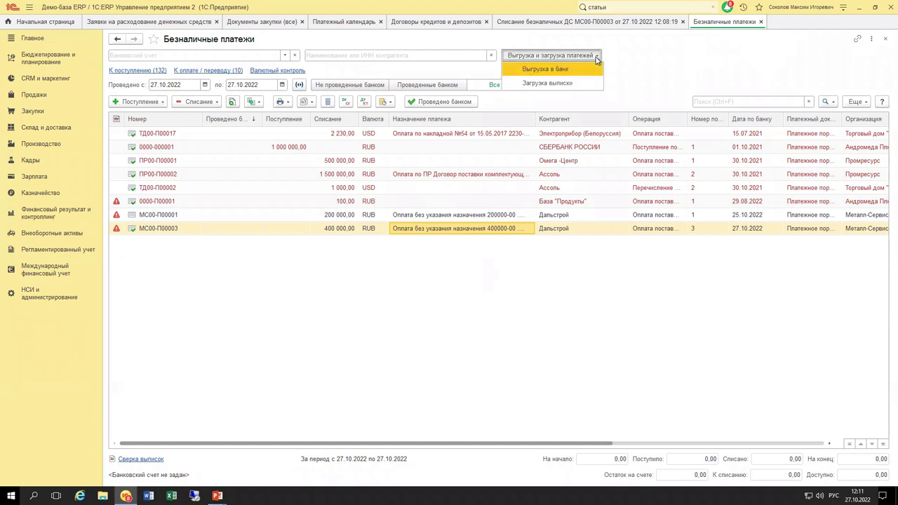
pyautogui.click(587, 70)
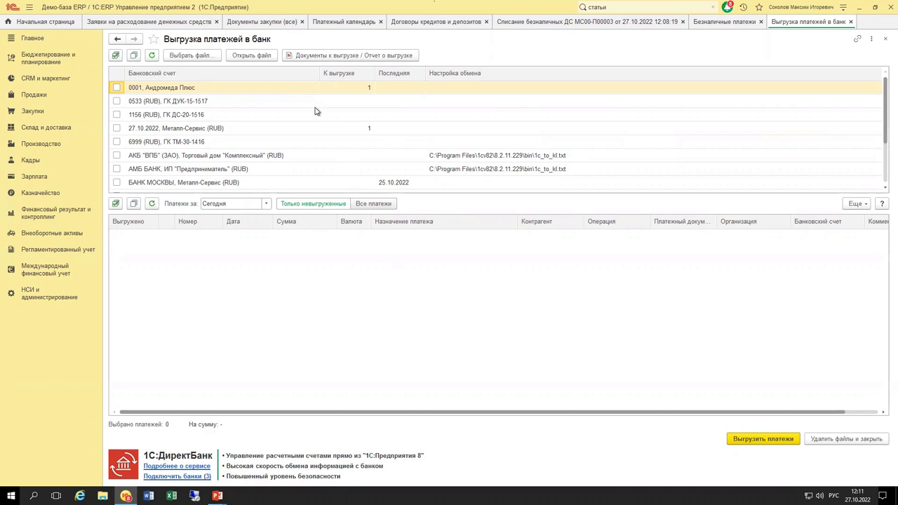
pyautogui.click(243, 133)
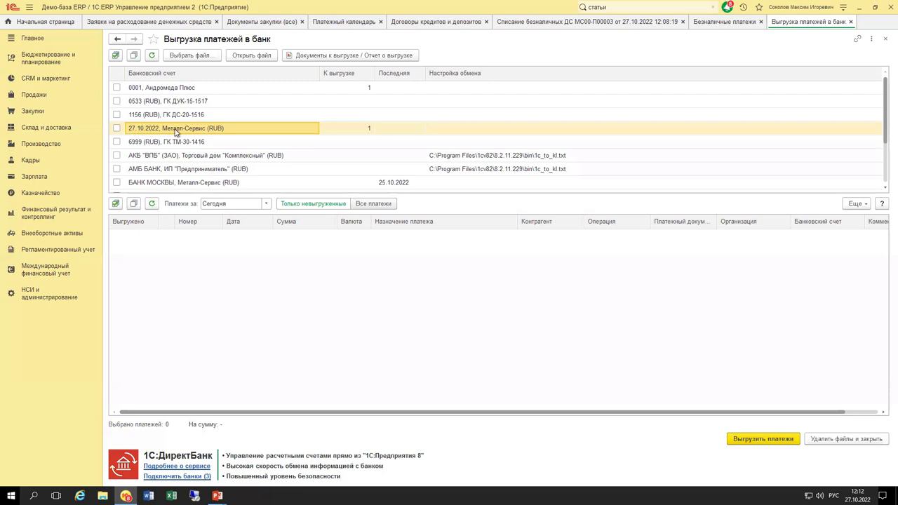
pyautogui.click(117, 127)
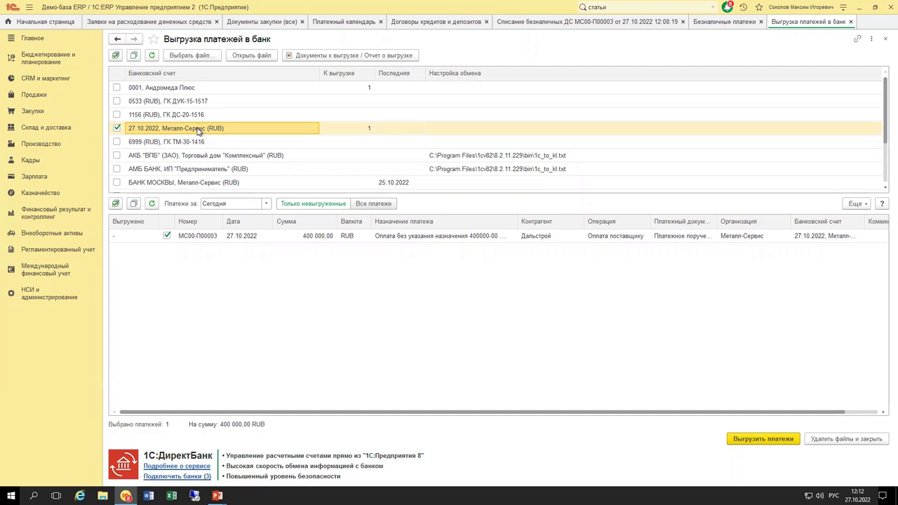
# Check the Металл-Сервис bank account's Обмен с банком settings, then close the card.
pyautogui.doubleClick(198, 129)
pyautogui.click(273, 200)
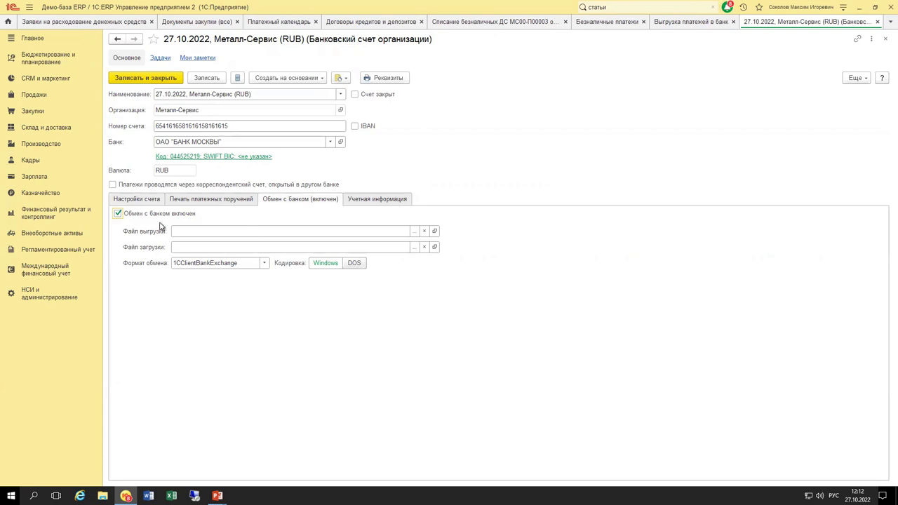
pyautogui.press('Escape')
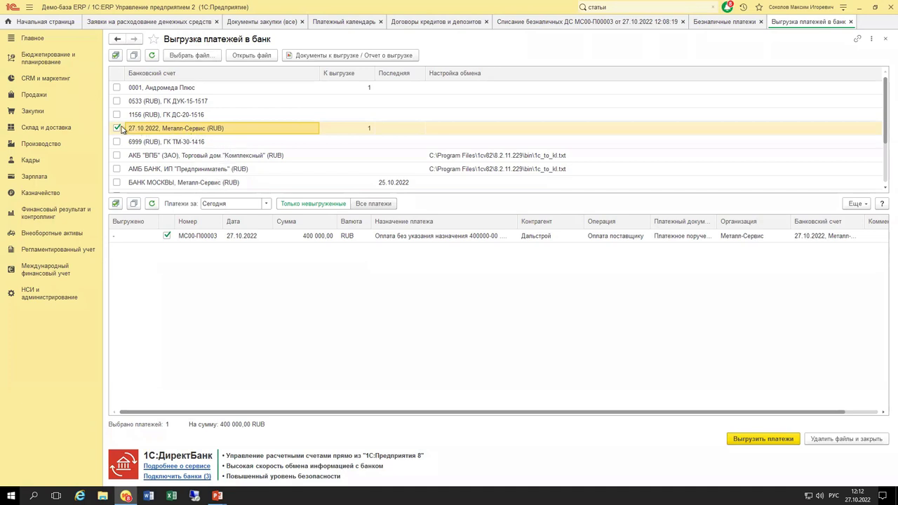
# Check payment МС00-П00003 to Дальстрой and start editing the Металл-Сервис account's exchange file setting.
pyautogui.click(245, 238)
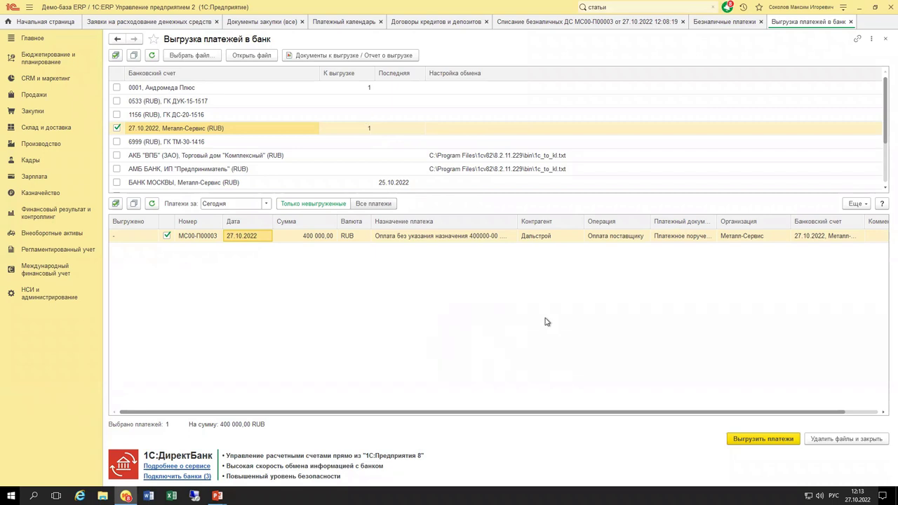
pyautogui.click(576, 237)
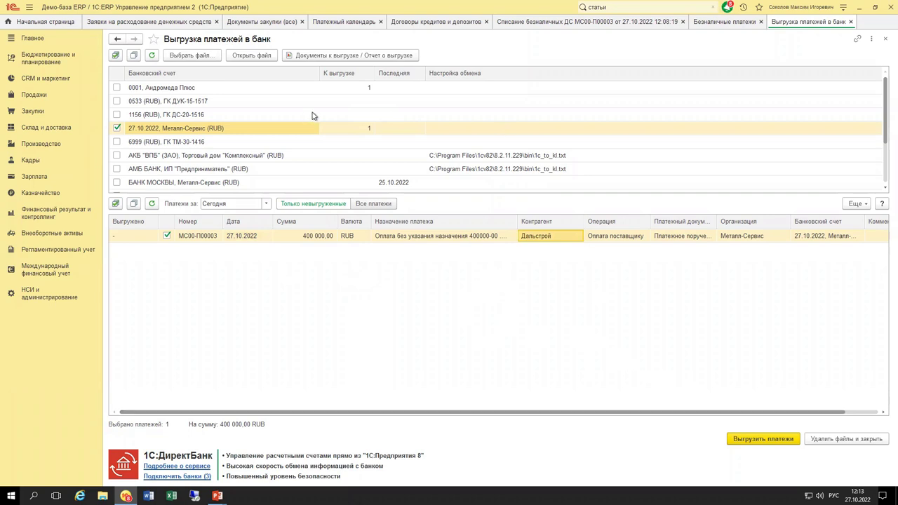
pyautogui.click(477, 132)
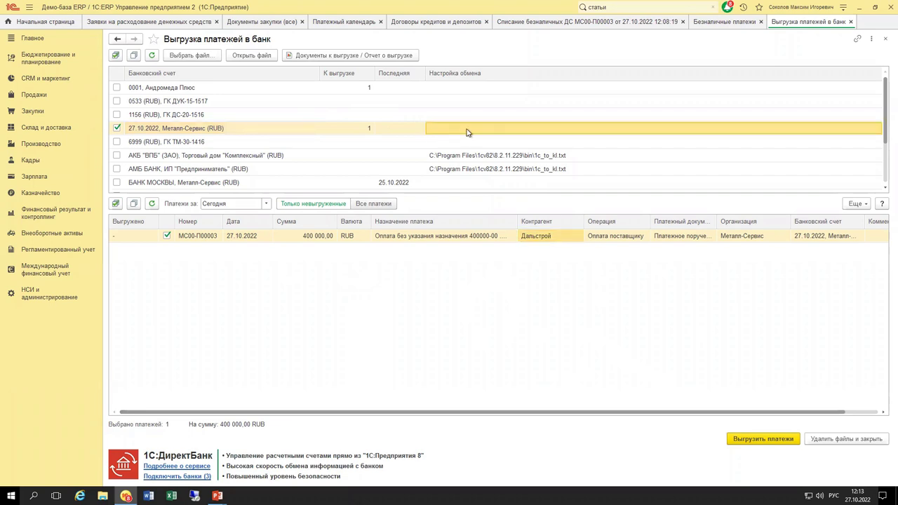
pyautogui.click(467, 132)
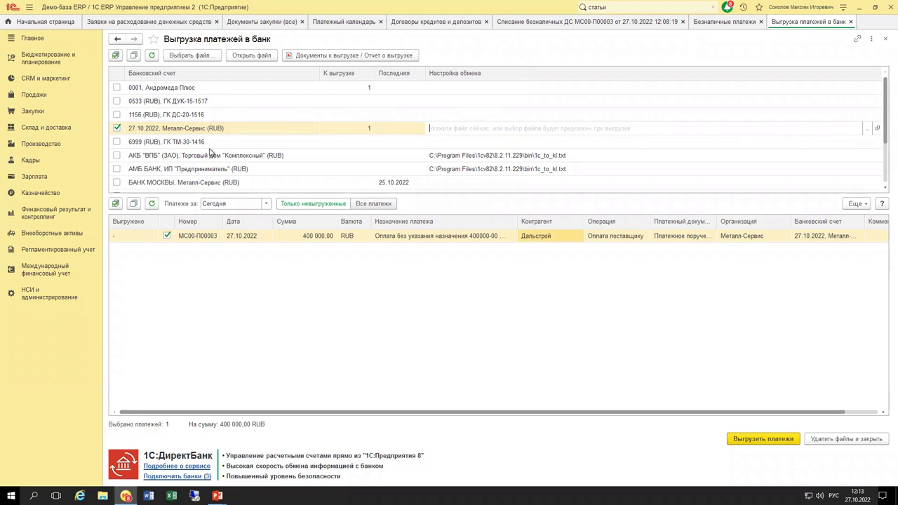
# Create 'Новый текстовый документ.txt' on the desktop and set it as the account's export file.
pyautogui.scroll(-2, 263, 155)
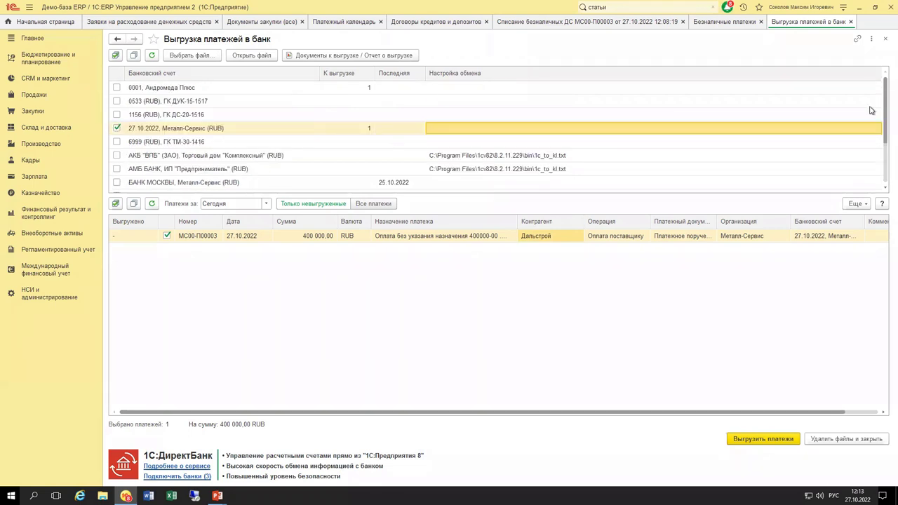
pyautogui.click(865, 131)
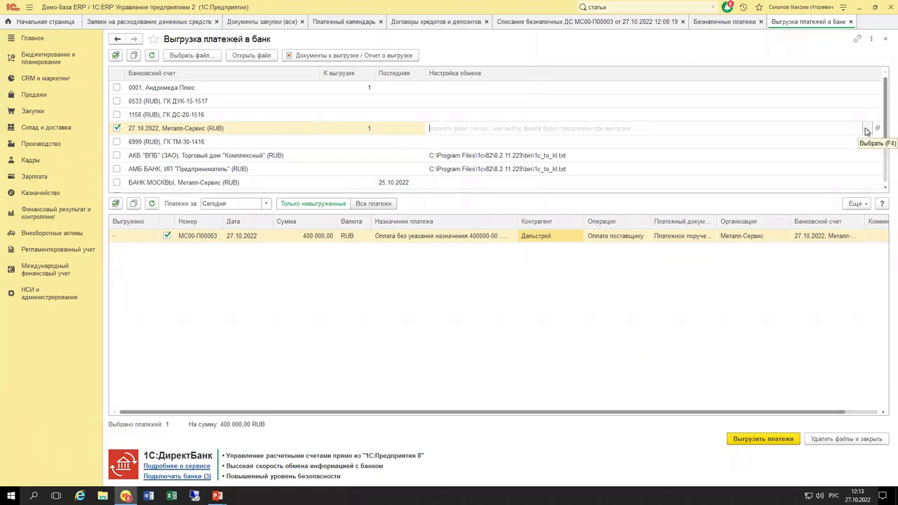
pyautogui.click(868, 130)
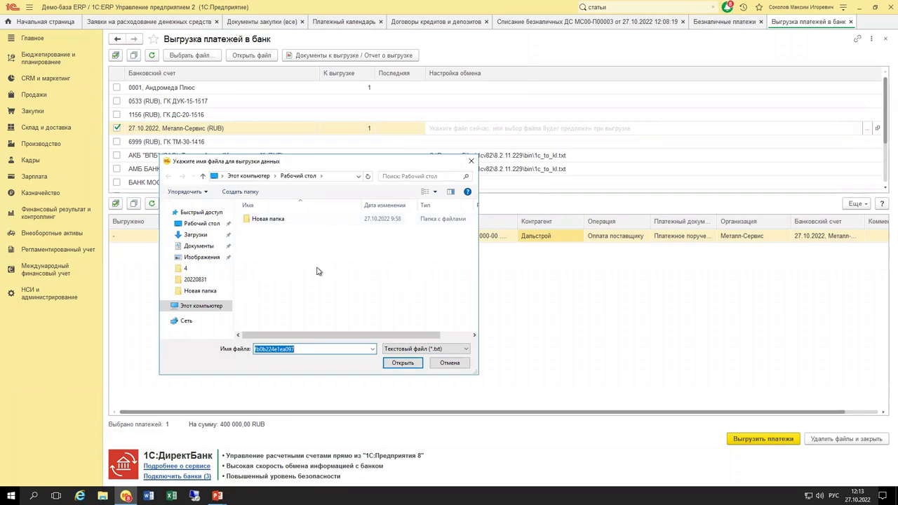
pyautogui.rightClick(316, 271)
pyautogui.moveTo(404, 367)
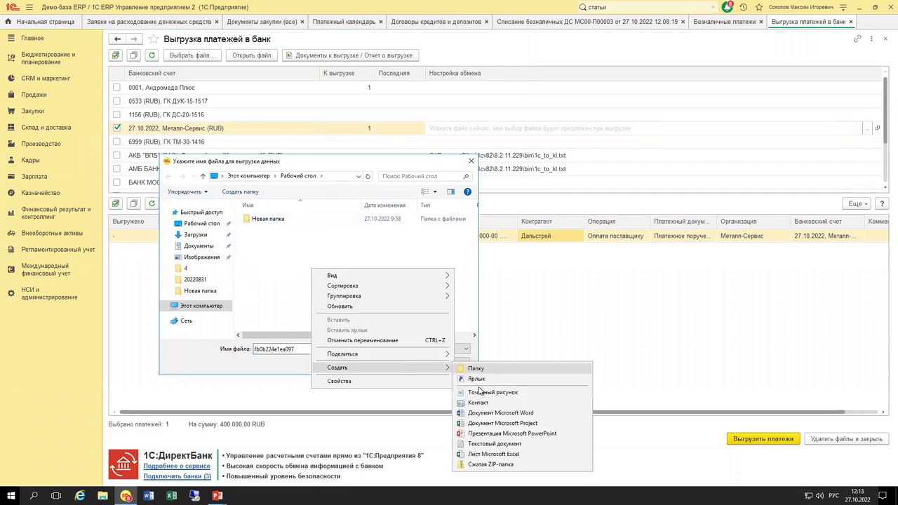
pyautogui.click(495, 444)
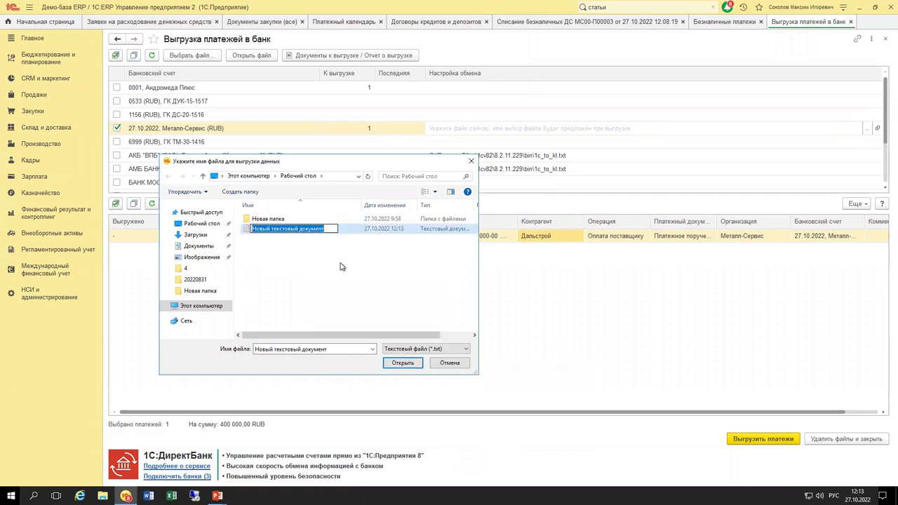
pyautogui.press('Return')
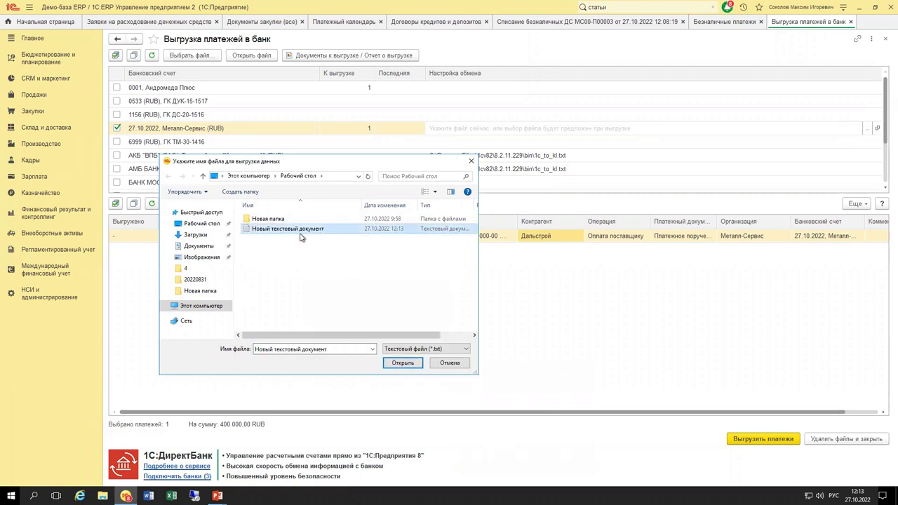
pyautogui.click(403, 364)
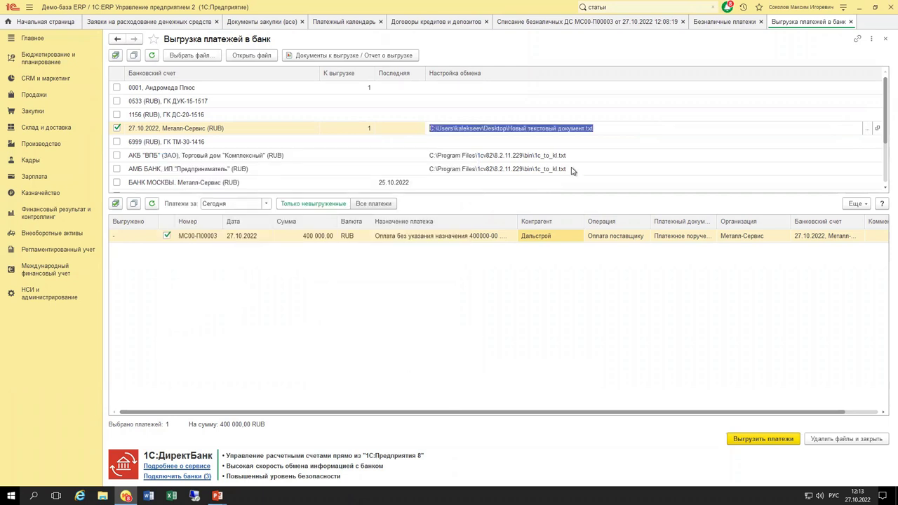
pyautogui.click(602, 292)
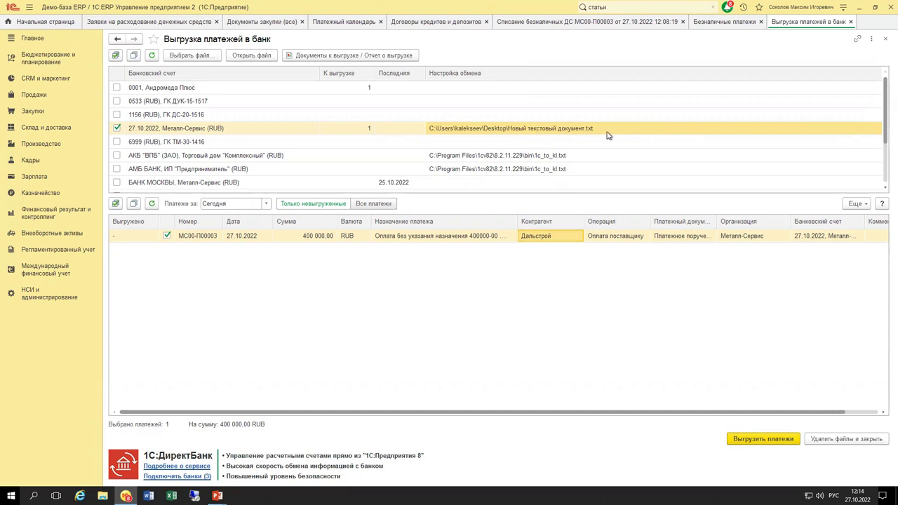
# Export payment МС00-П00003 to the file and look through the exported text file's contents.
pyautogui.click(760, 440)
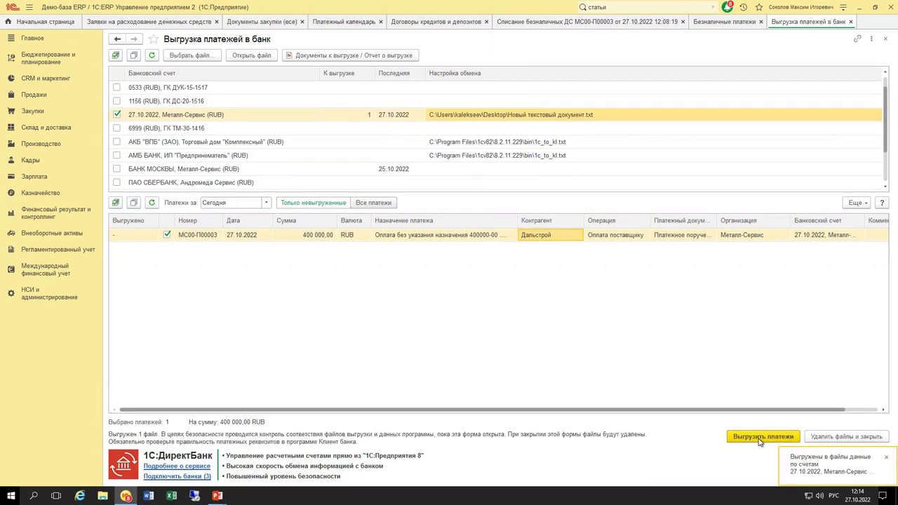
pyautogui.click(394, 116)
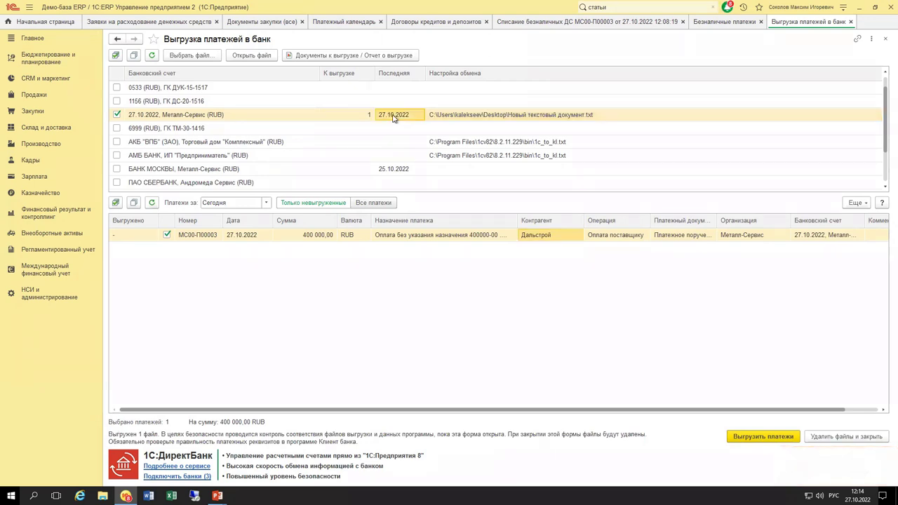
pyautogui.click(103, 495)
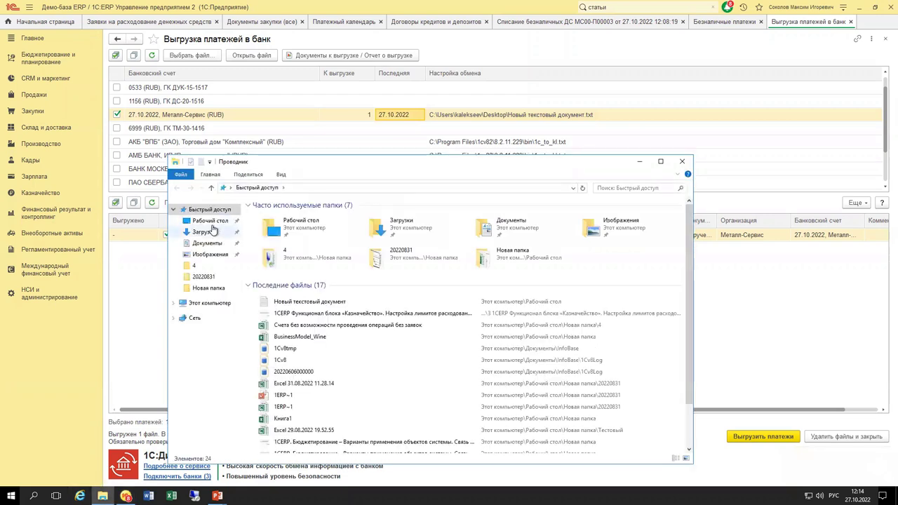
pyautogui.doubleClick(288, 237)
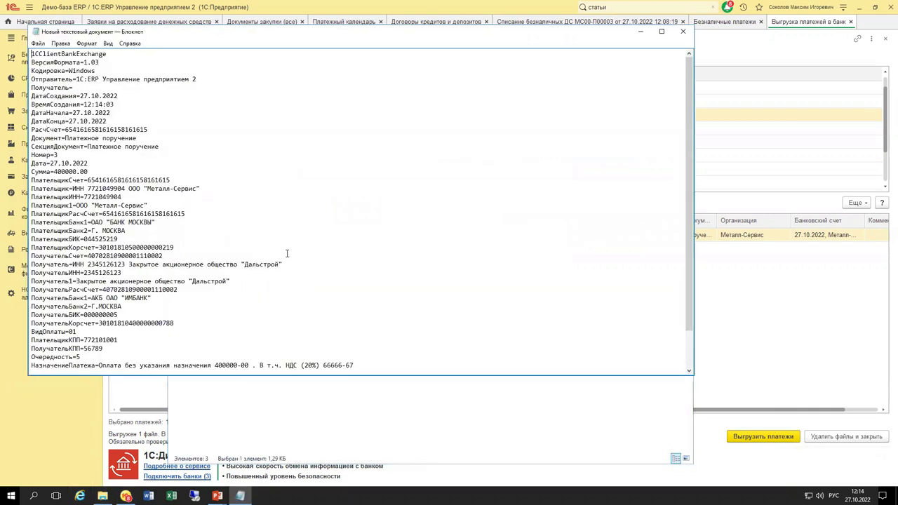
pyautogui.click(240, 231)
pyautogui.scroll(-2, 210, 232)
pyautogui.scroll(2, 200, 234)
pyautogui.click(683, 31)
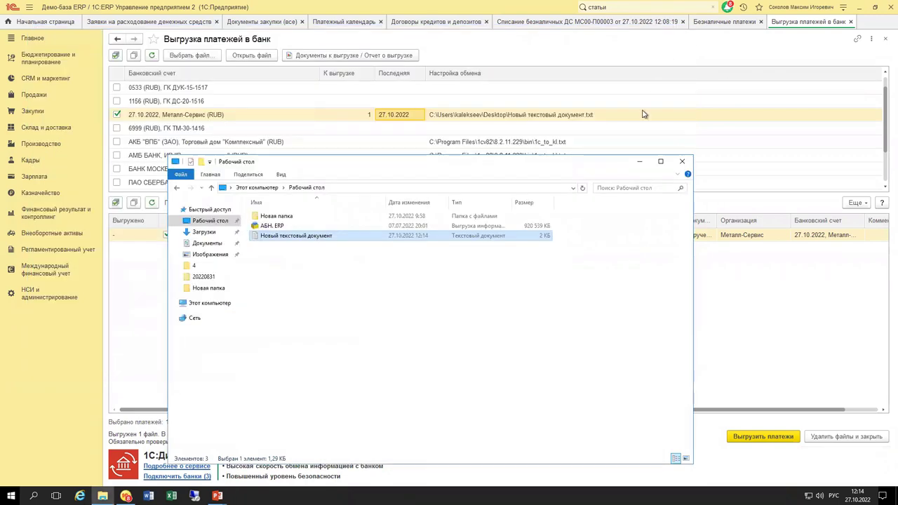
# Check the exported-payments report in 1C, then switch over to the desktop folder and presentation.
pyautogui.click(733, 335)
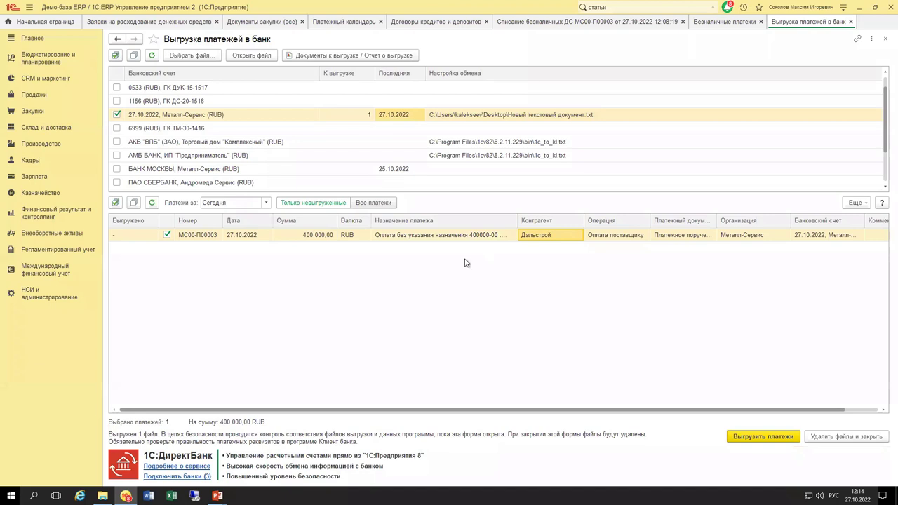
pyautogui.click(381, 56)
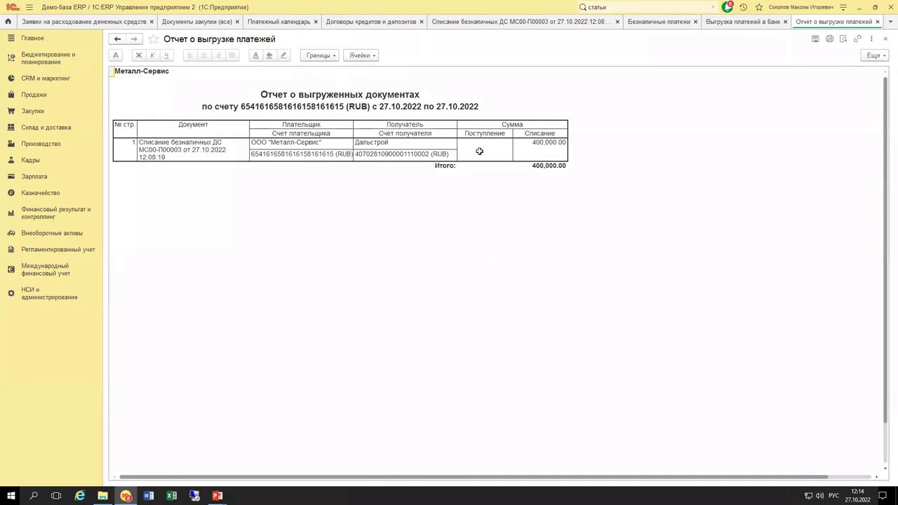
pyautogui.press('Escape')
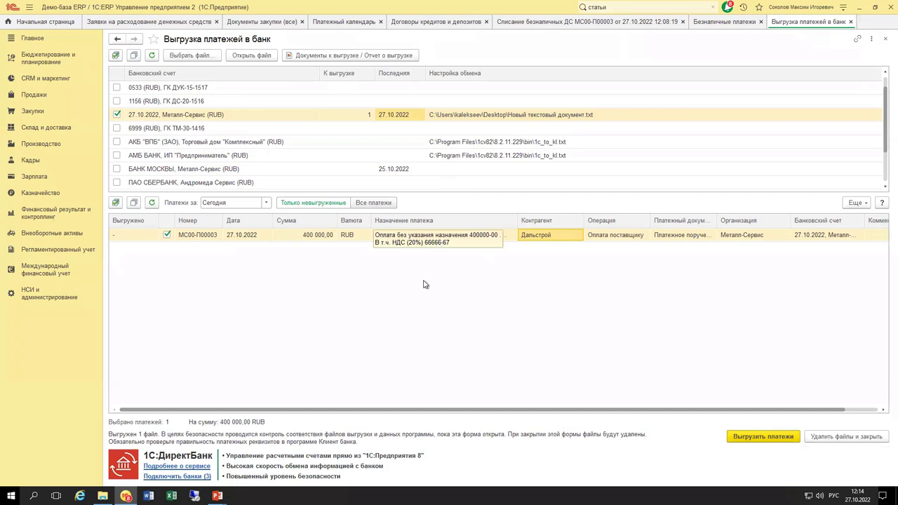
pyautogui.hotkey('alt', 'Tab')
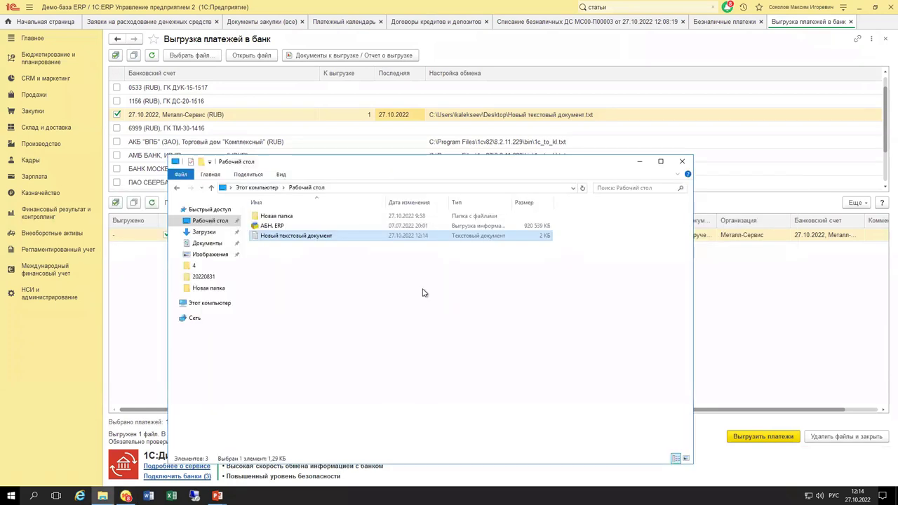
pyautogui.hotkey('alt', 'Tab')
pyautogui.hotkey('alt', 'Tab')
pyautogui.hotkey('alt', 'Tab')
pyautogui.hotkey('alt', 'Tab')
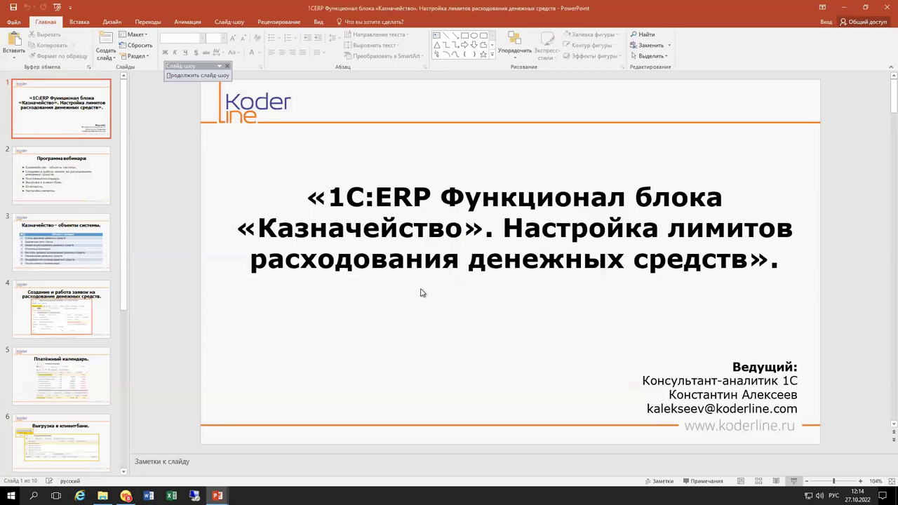
# Resume the slide show, advance from the bank-export slide to Отчётность, and return to 1C.
pyautogui.hotkey('alt', 'Tab')
pyautogui.hotkey('alt', 'Tab')
pyautogui.hotkey('alt', 'Tab')
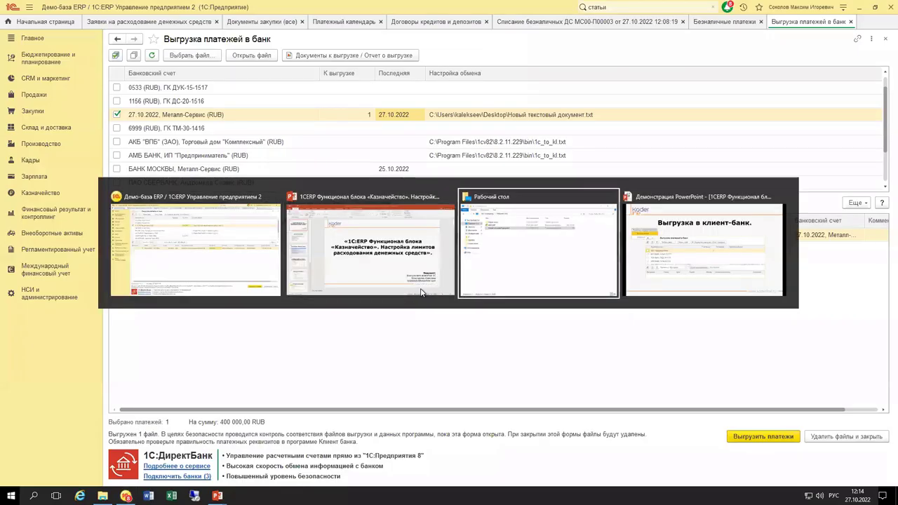
pyautogui.hotkey('alt', 'Tab')
pyautogui.hotkey('alt', 'Tab')
pyautogui.hotkey('alt', 'Tab')
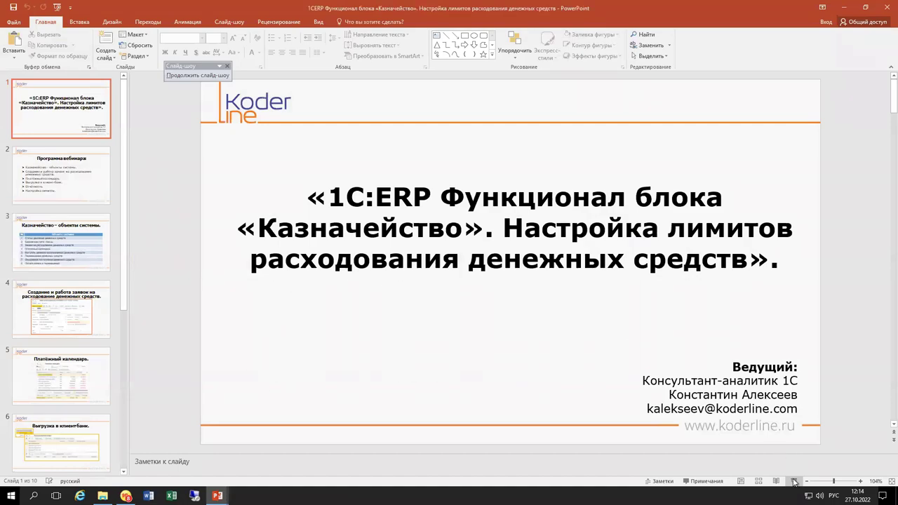
pyautogui.click(795, 481)
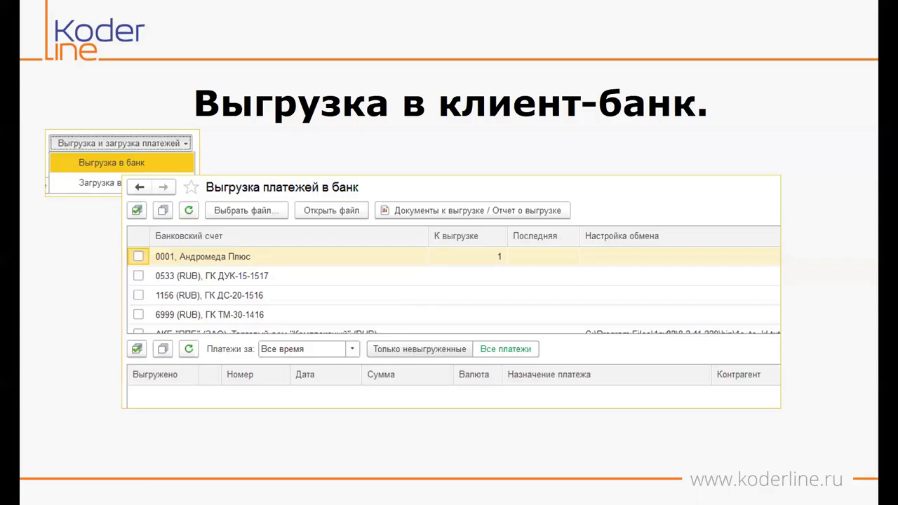
pyautogui.press('Right')
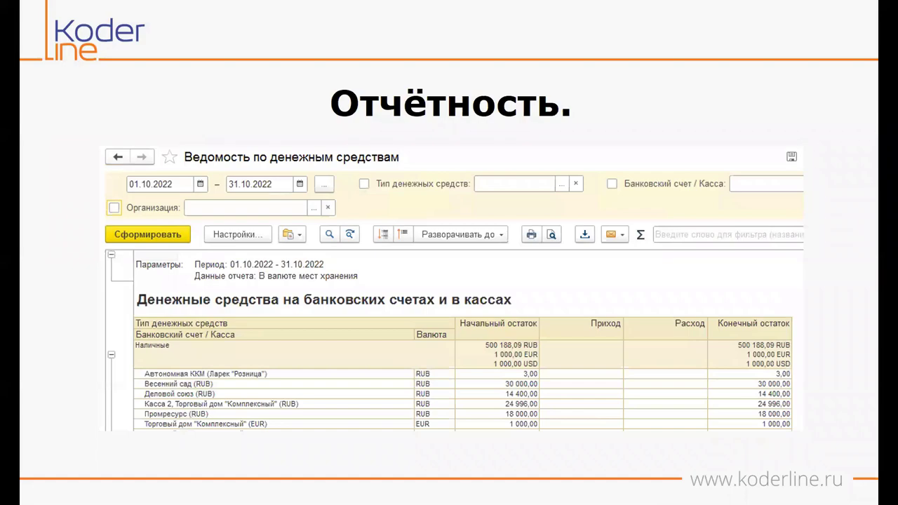
pyautogui.hotkey('alt', 'Tab')
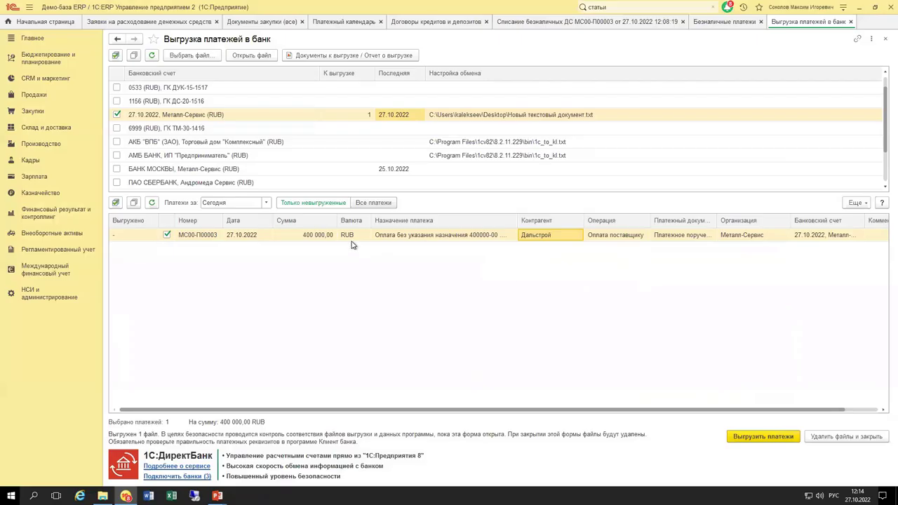
# Generate Ведомость по денежным средствам for 27.10.2022–27.10.2022, then return to Безналичные платежи.
pyautogui.click(47, 192)
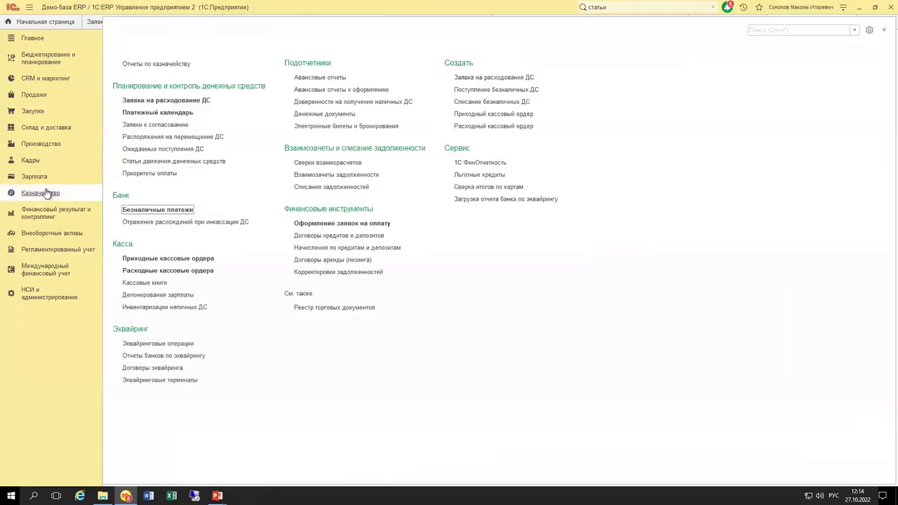
pyautogui.click(176, 64)
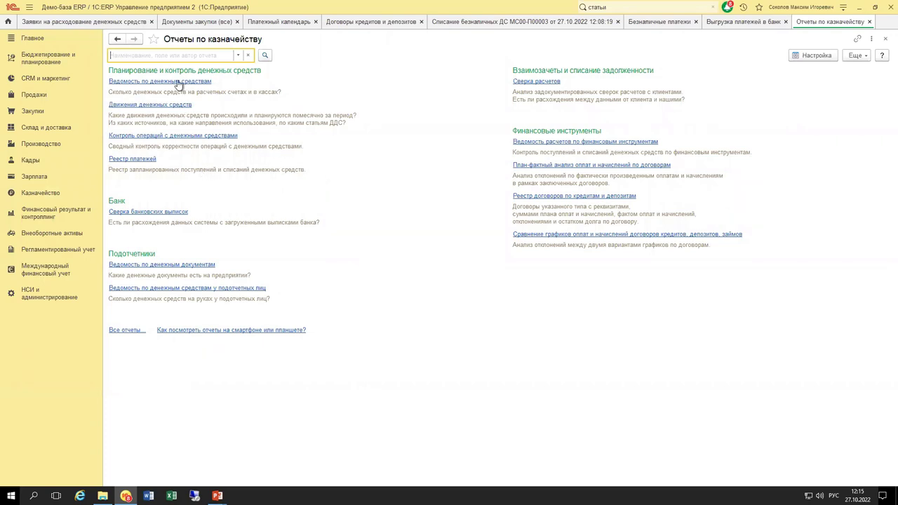
pyautogui.click(149, 84)
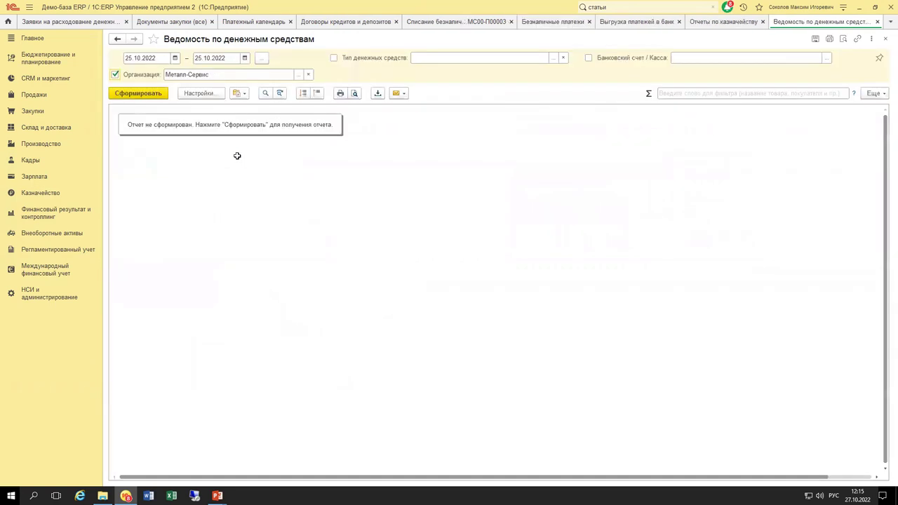
pyautogui.click(152, 59)
pyautogui.write('27102022')
pyautogui.press('Tab')
pyautogui.write('27102022')
pyautogui.press('Tab')
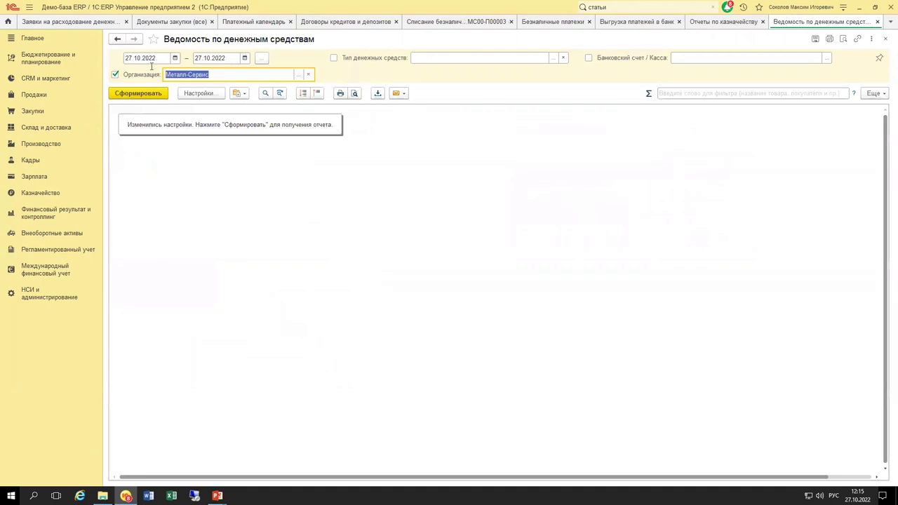
pyautogui.click(157, 93)
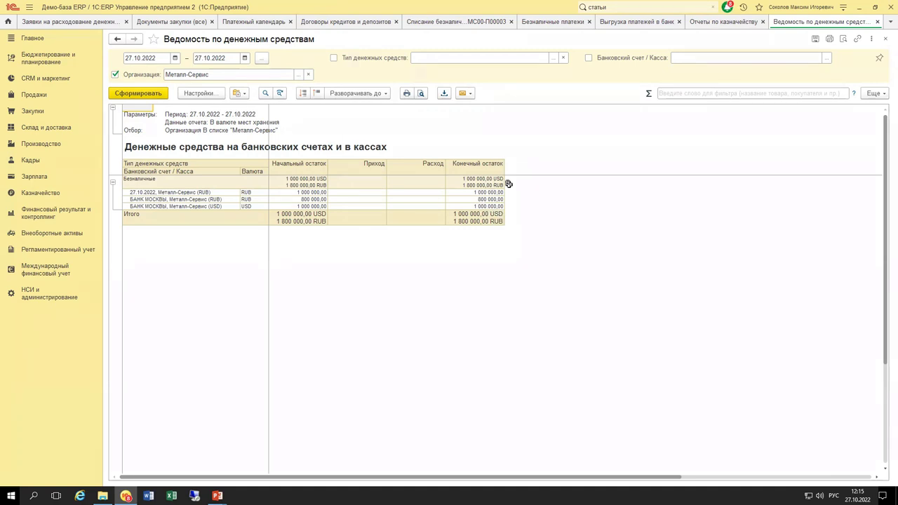
pyautogui.click(545, 24)
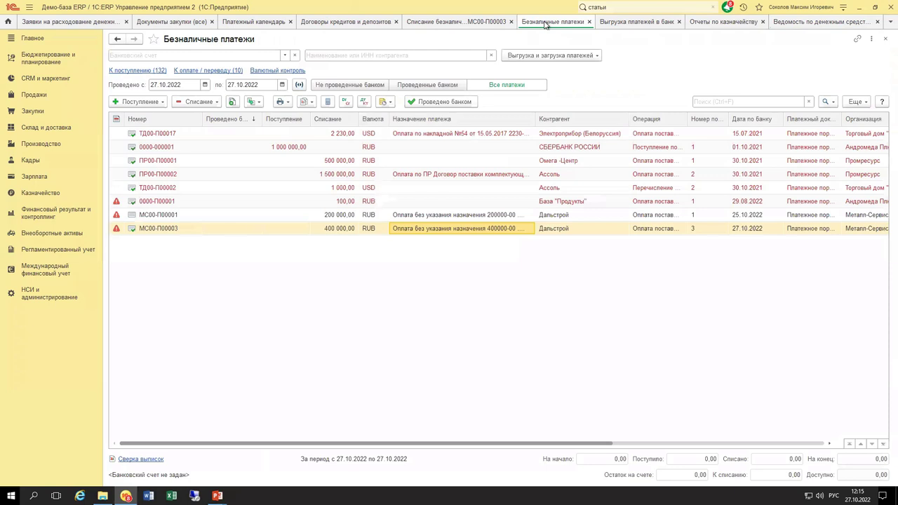
# Open Загрузка выписки, tick the Металл-Сервис (RUB) account and edit its exchange setting.
pyautogui.click(595, 56)
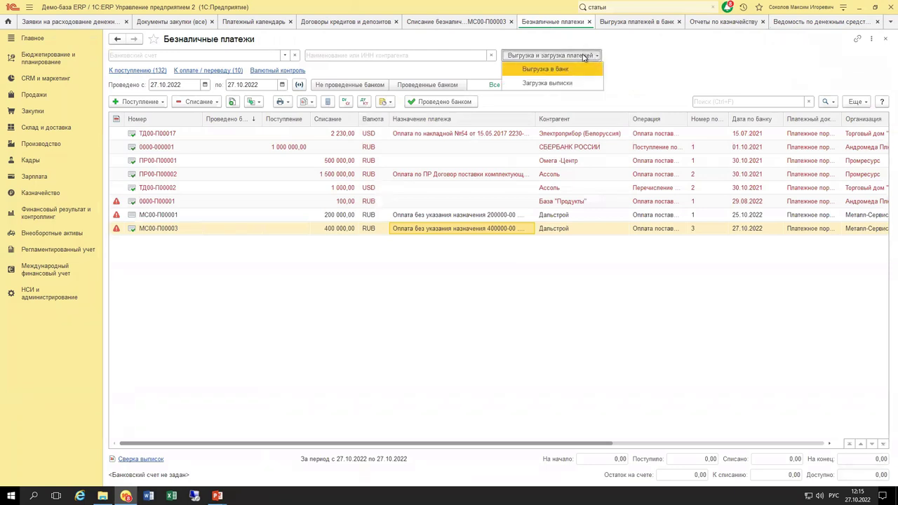
pyautogui.click(555, 84)
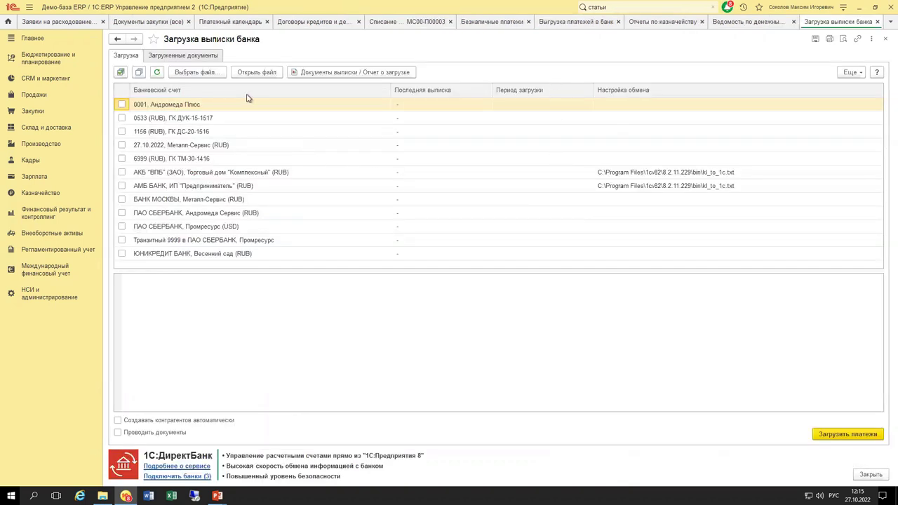
pyautogui.click(137, 146)
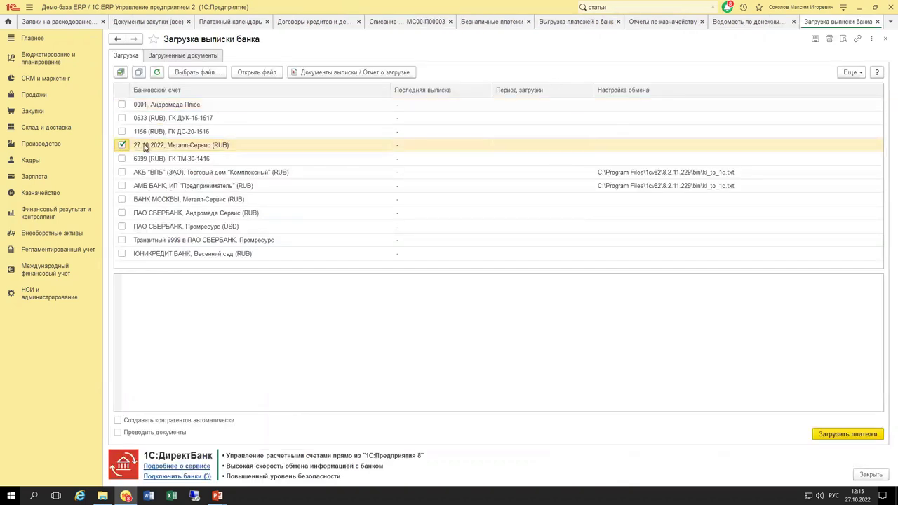
pyautogui.click(724, 145)
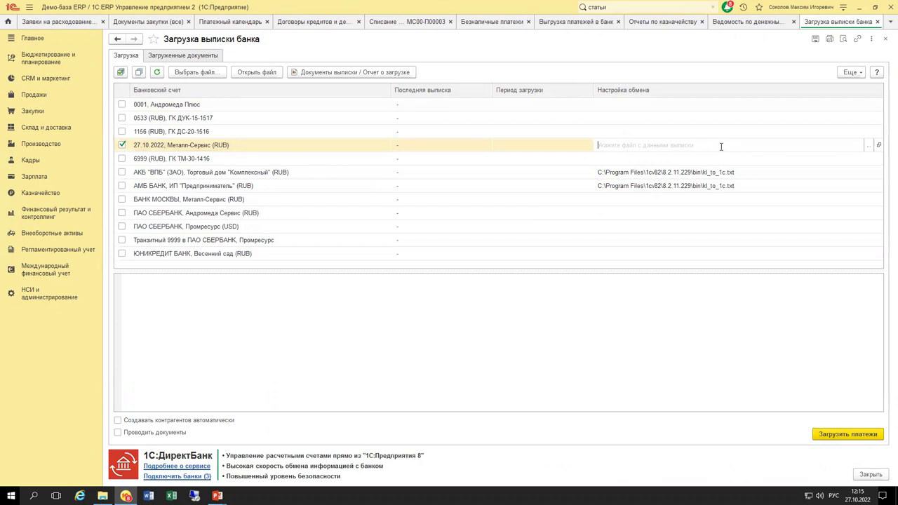
pyautogui.click(729, 374)
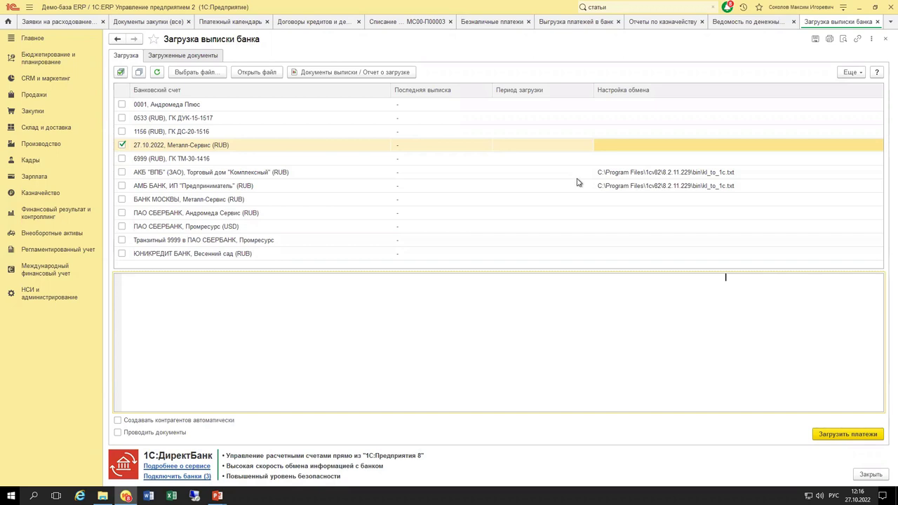
pyautogui.click(747, 22)
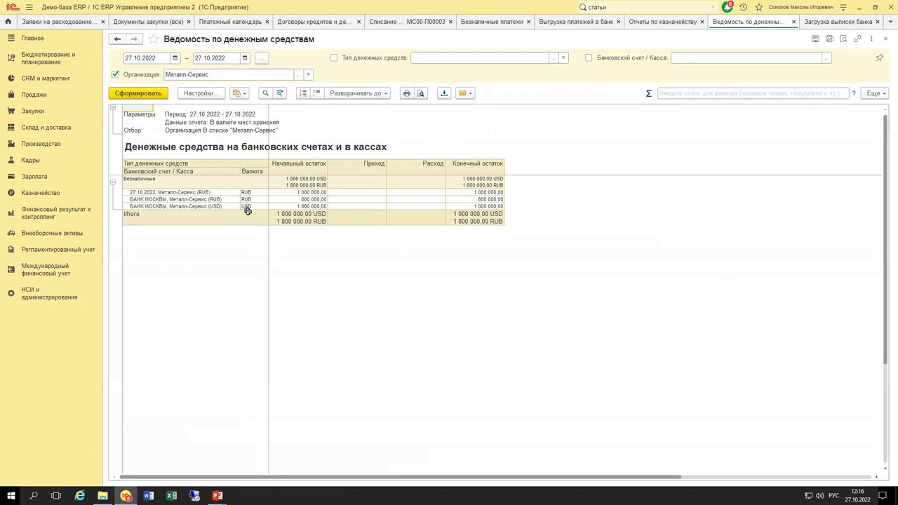
# Total the three account balances and change the report start date to 01.10.2022.
pyautogui.click(182, 197)
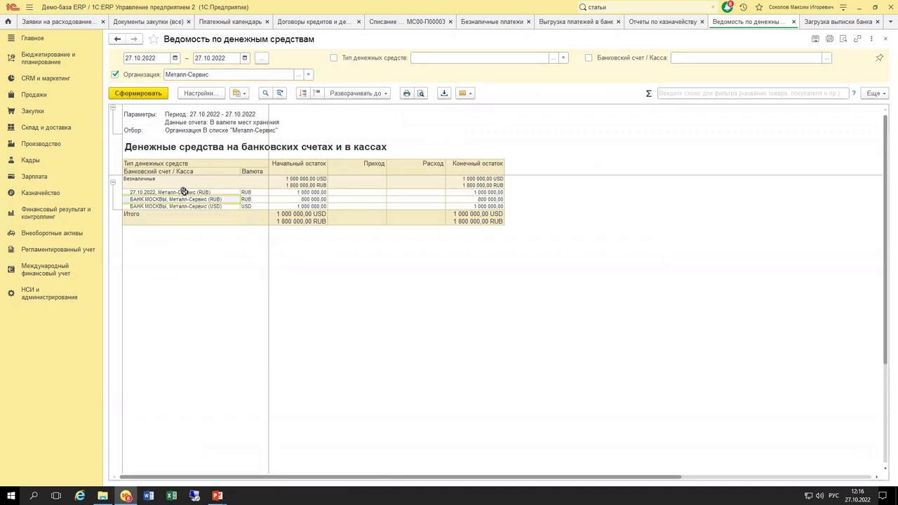
pyautogui.click(183, 193)
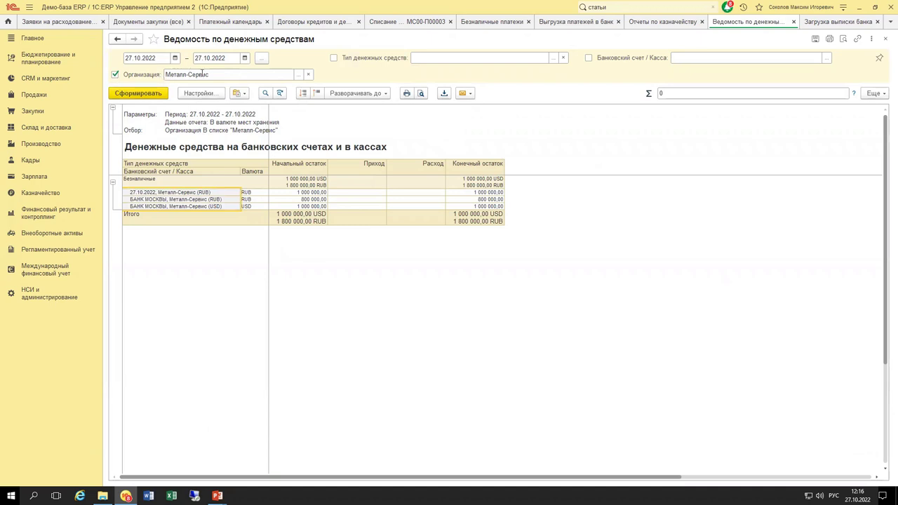
pyautogui.moveTo(295, 192); pyautogui.dragTo(489, 205)
pyautogui.click(156, 57)
pyautogui.write('01. .')
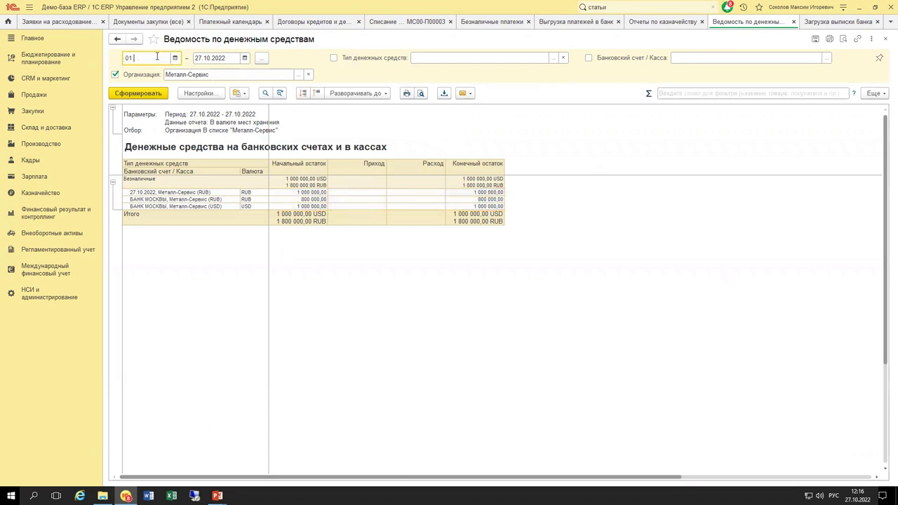
pyautogui.write('10.2022')
pyautogui.press('Tab')
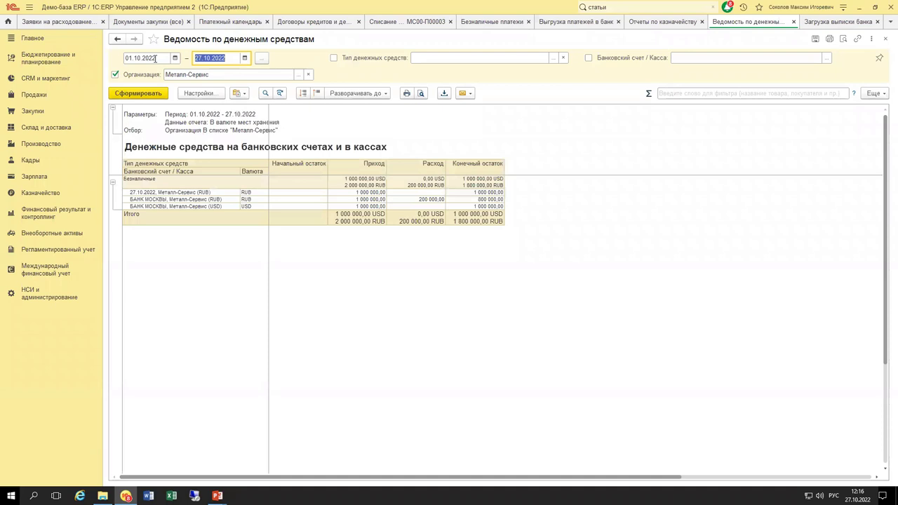
# Check the Металл-Сервис account's 1 000 000 receipt, empty Расход and closing balance cells.
pyautogui.click(347, 192)
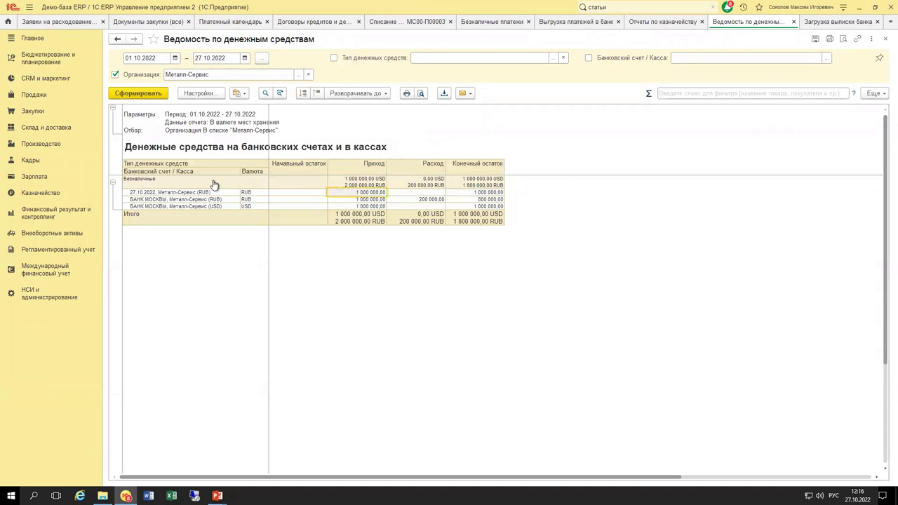
pyautogui.scroll(2, 214, 186)
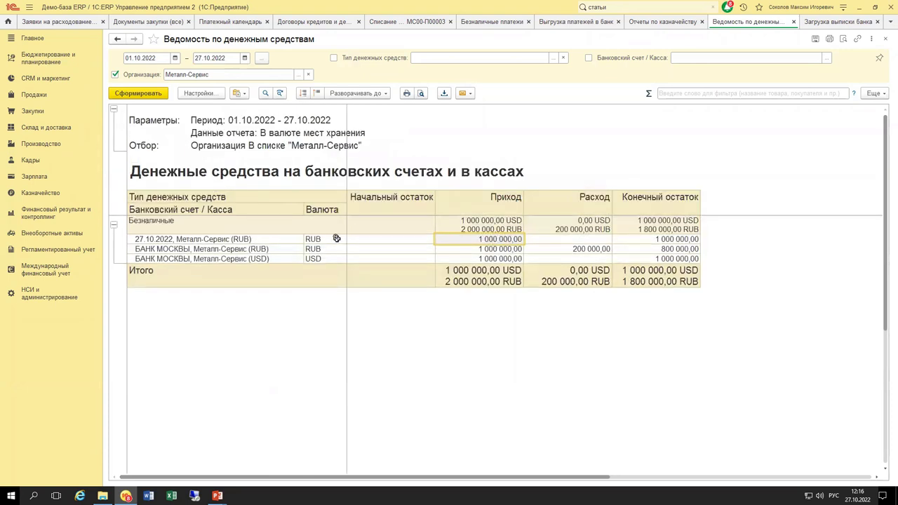
pyautogui.keyDown('shift'); pyautogui.click(329, 238); pyautogui.keyUp('shift')
pyautogui.click(581, 239)
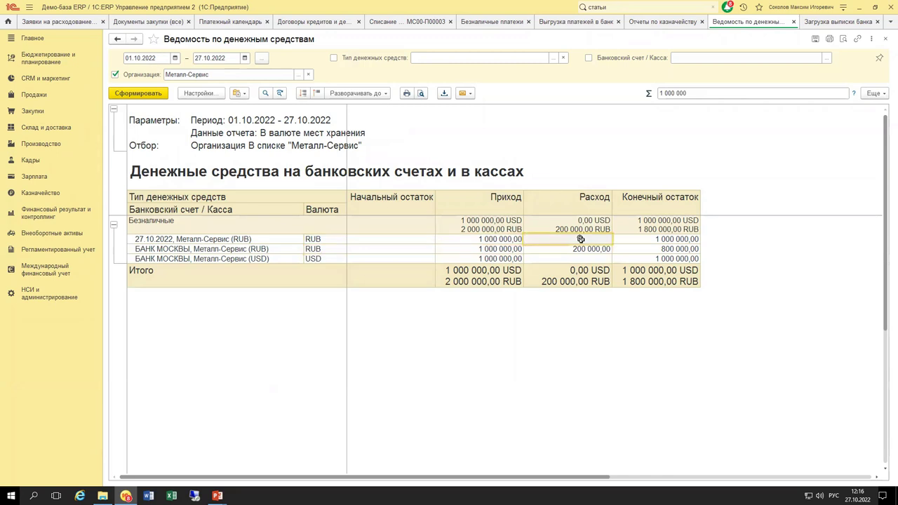
pyautogui.click(636, 239)
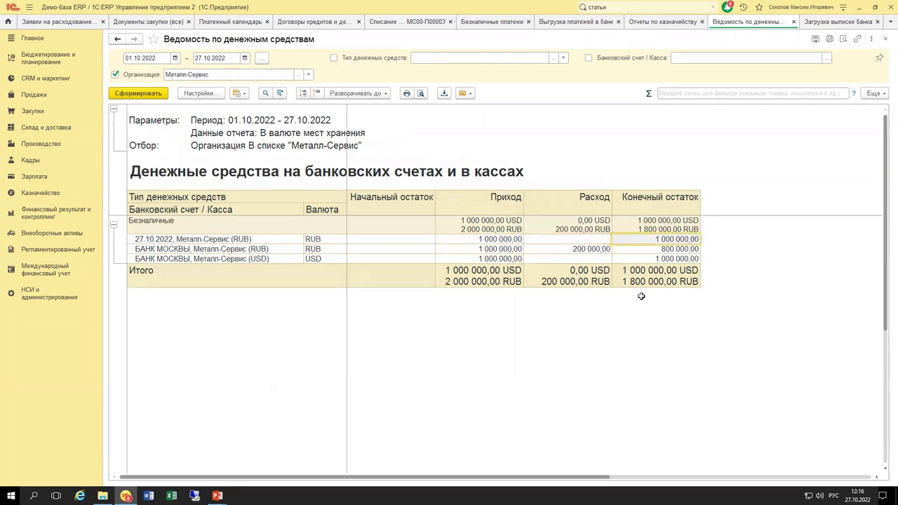
pyautogui.click(562, 240)
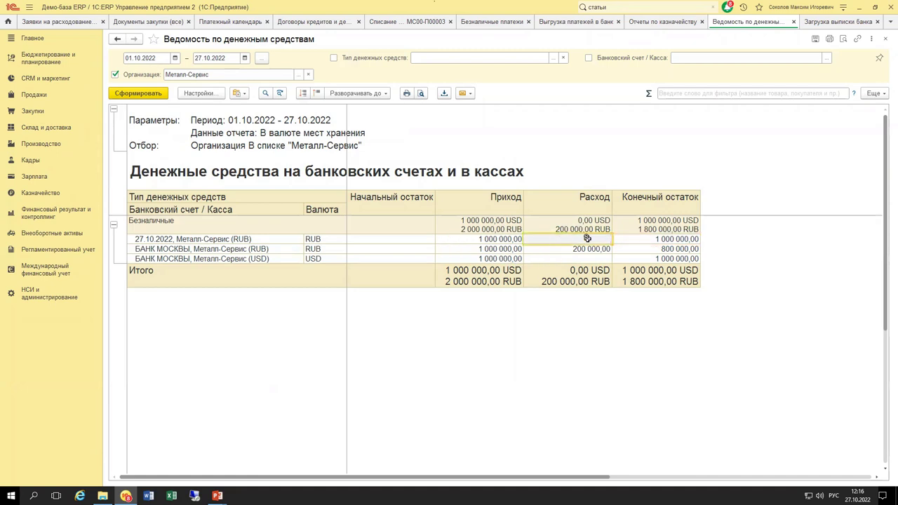
pyautogui.click(482, 23)
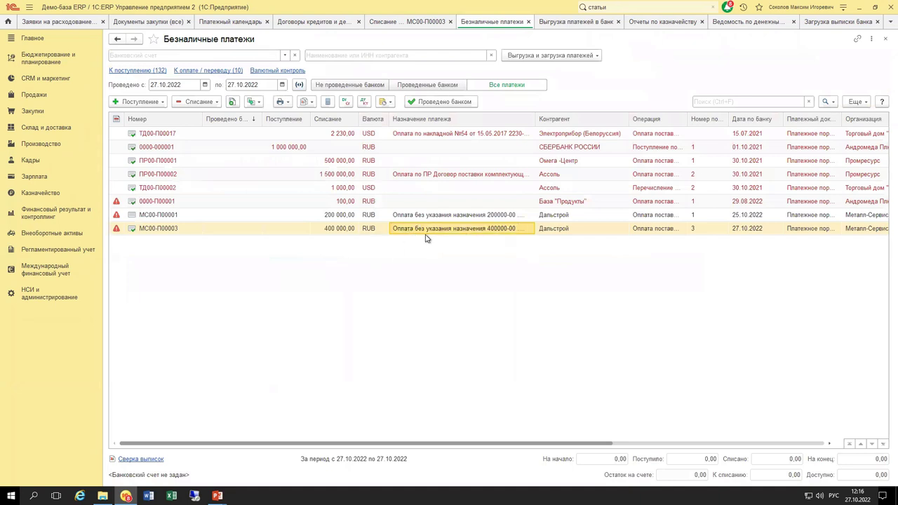
# Mark МС00-П00003 as executed by the bank on 27.10.2022 and regenerate the cash statement.
pyautogui.click(431, 103)
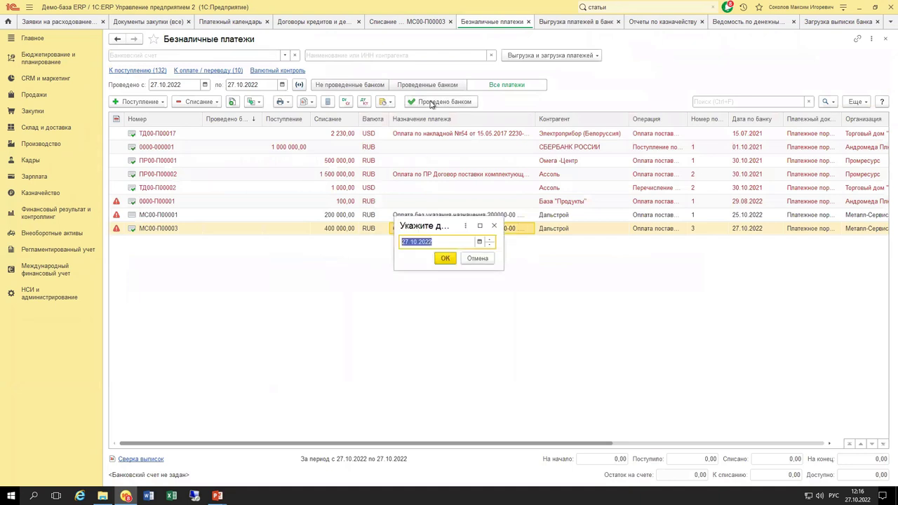
pyautogui.click(445, 259)
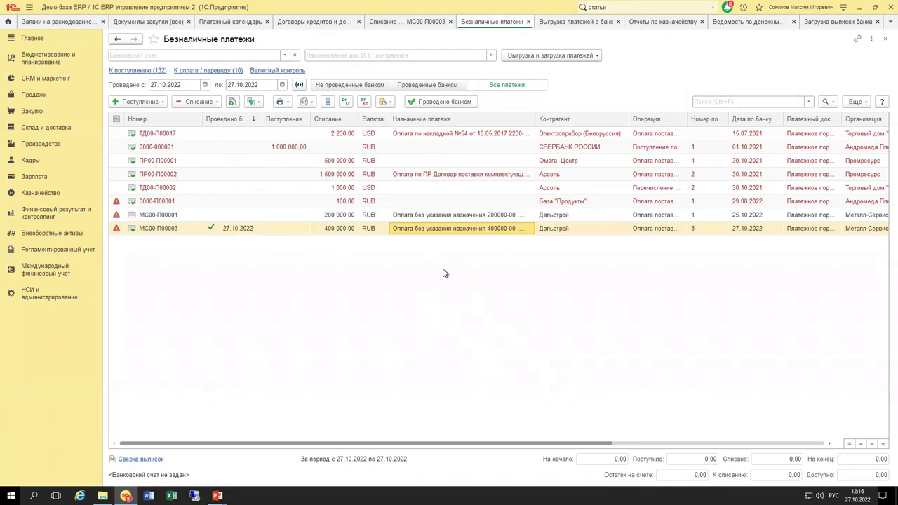
pyautogui.click(738, 25)
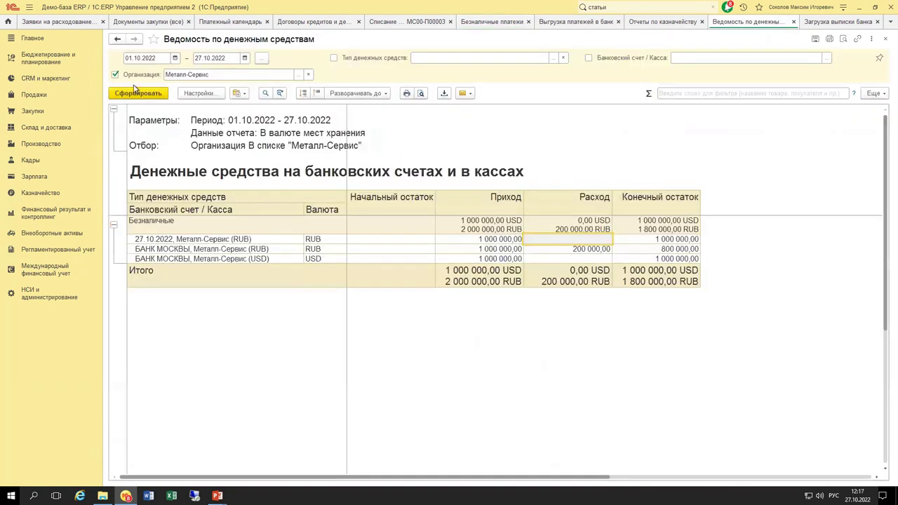
pyautogui.click(139, 93)
# Glance at the payment calendar, then check the outflow sum on the Металл-Сервис account row.
pyautogui.click(242, 22)
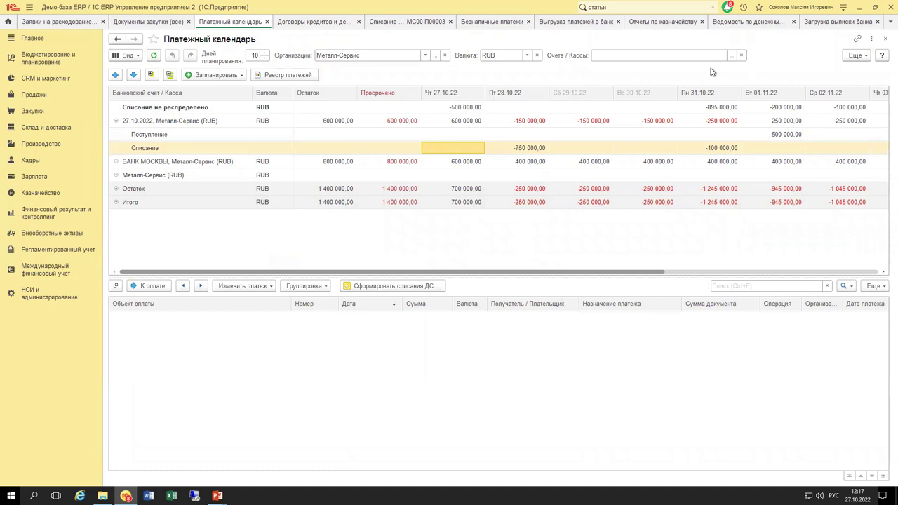
pyautogui.click(769, 24)
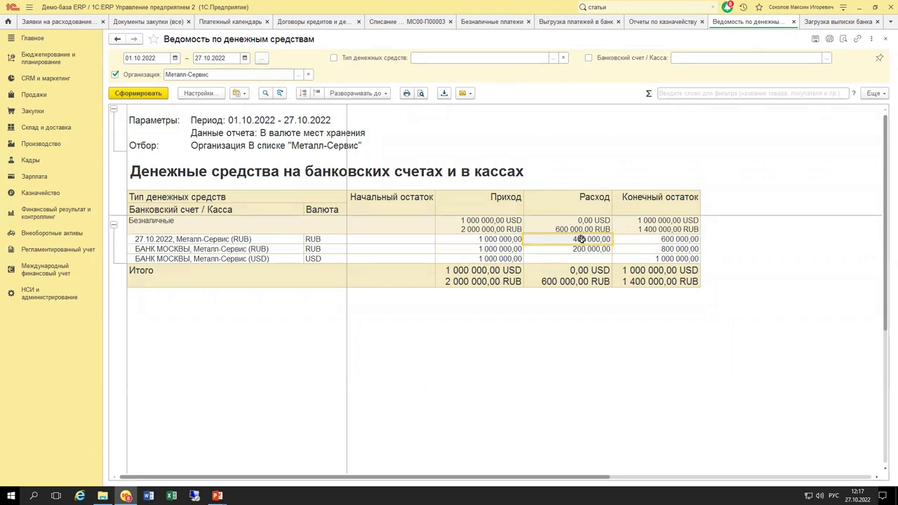
pyautogui.keyDown('shift'); pyautogui.click(248, 242); pyautogui.keyUp('shift')
pyautogui.keyDown('shift'); pyautogui.click(247, 239); pyautogui.keyUp('shift')
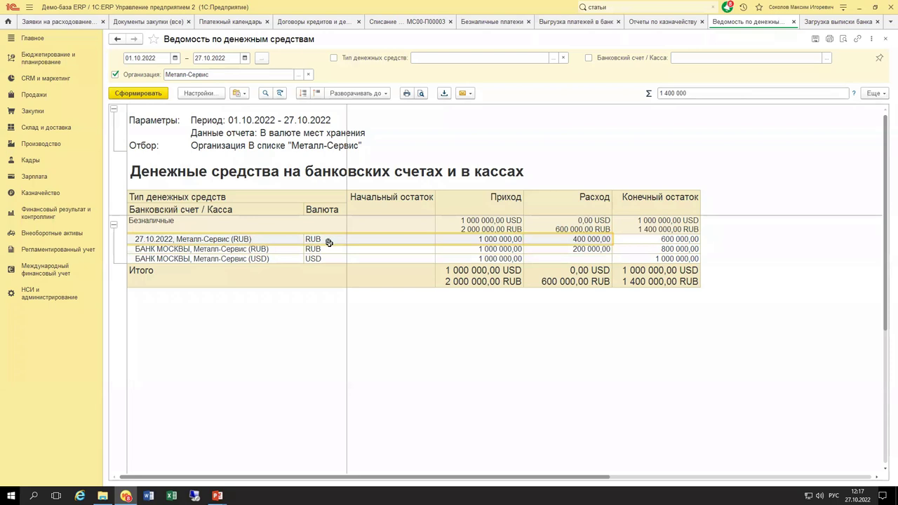
pyautogui.click(548, 261)
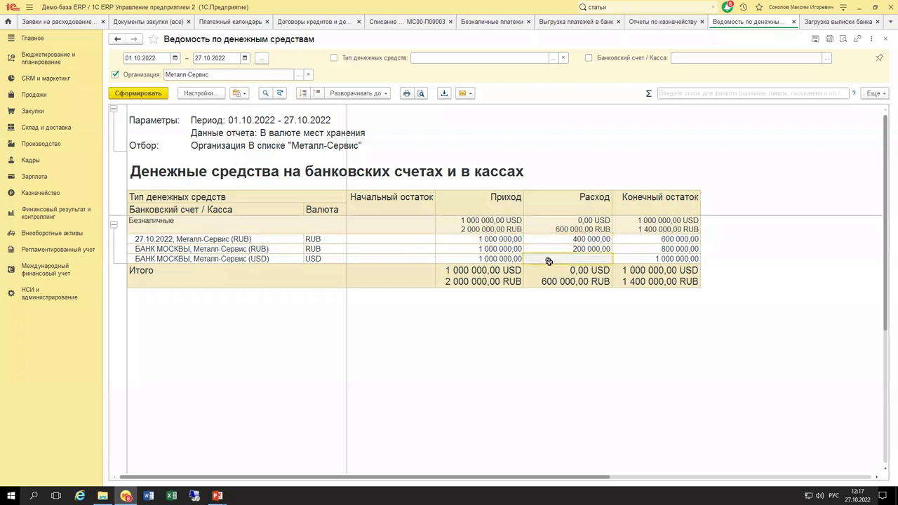
# Review the report's grouping structure in the advanced (Расширенный) settings view.
pyautogui.click(209, 98)
pyautogui.click(310, 317)
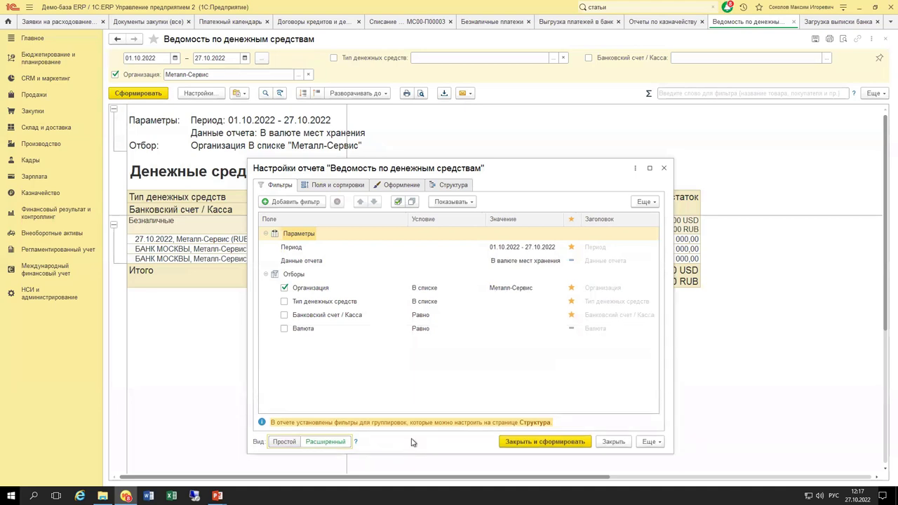
pyautogui.click(443, 188)
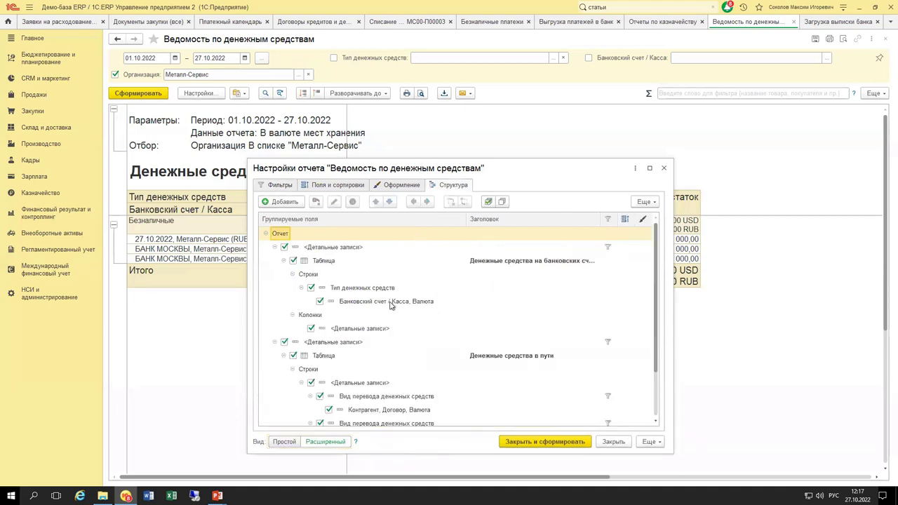
pyautogui.scroll(-2, 364, 334)
pyautogui.scroll(2, 363, 336)
pyautogui.hotkey('ctrl', 'Return')
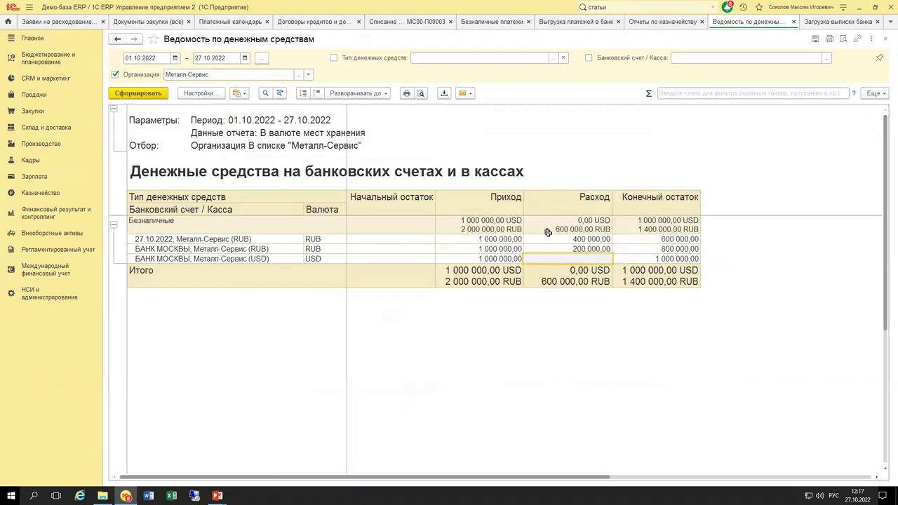
# Untick the Организация filter so the report covers every company.
pyautogui.click(198, 239)
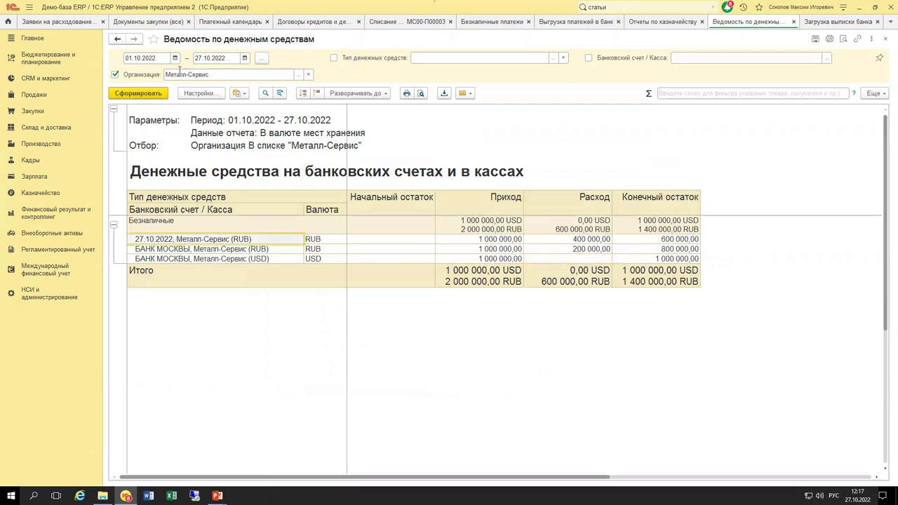
pyautogui.click(145, 74)
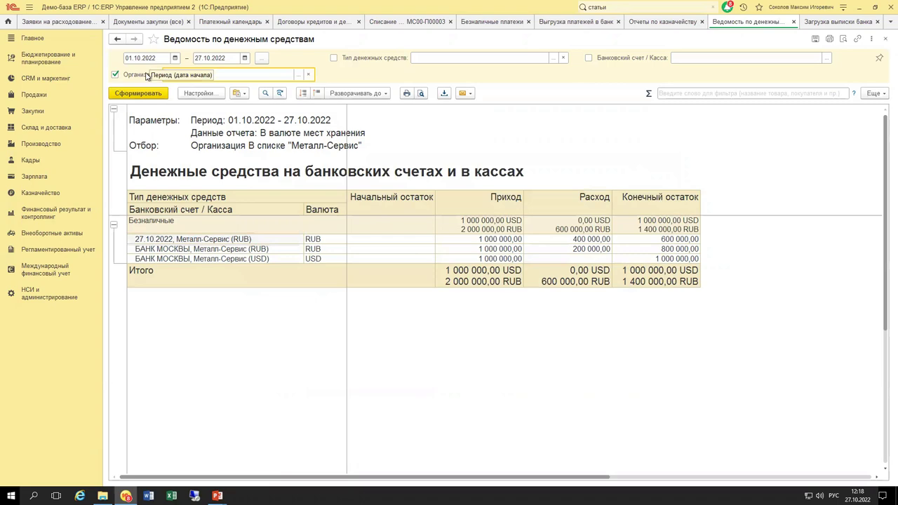
pyautogui.click(115, 75)
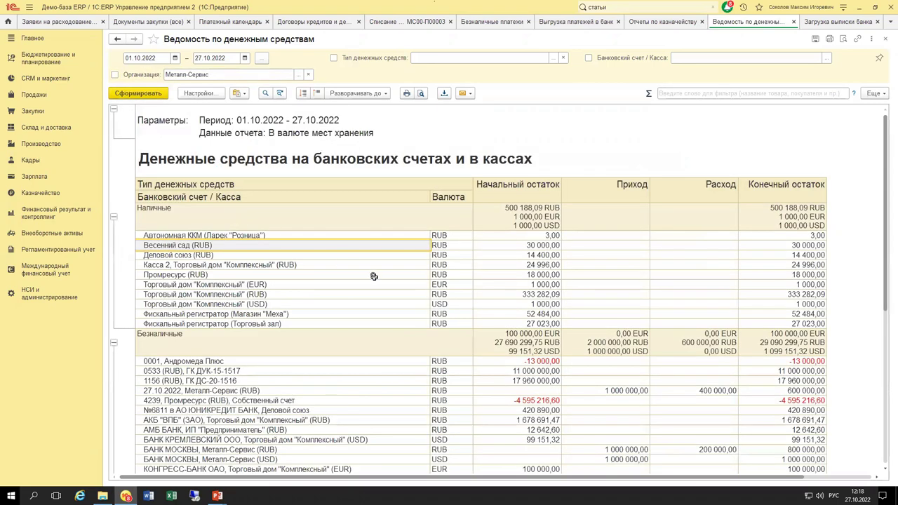
# Total the Денежные средства в пути table for all organizations, then return to the payment calendar.
pyautogui.scroll(-8, 431, 250)
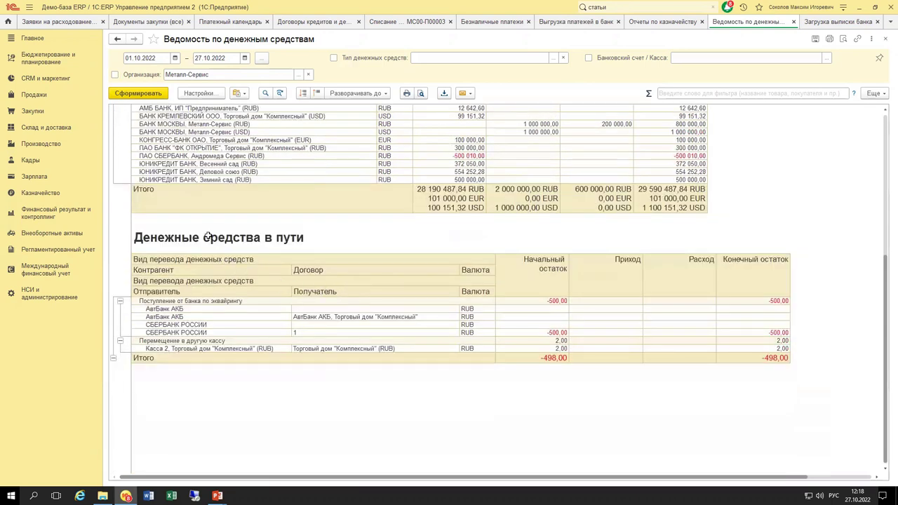
pyautogui.moveTo(161, 242); pyautogui.dragTo(710, 359)
pyautogui.click(699, 356)
pyautogui.click(219, 22)
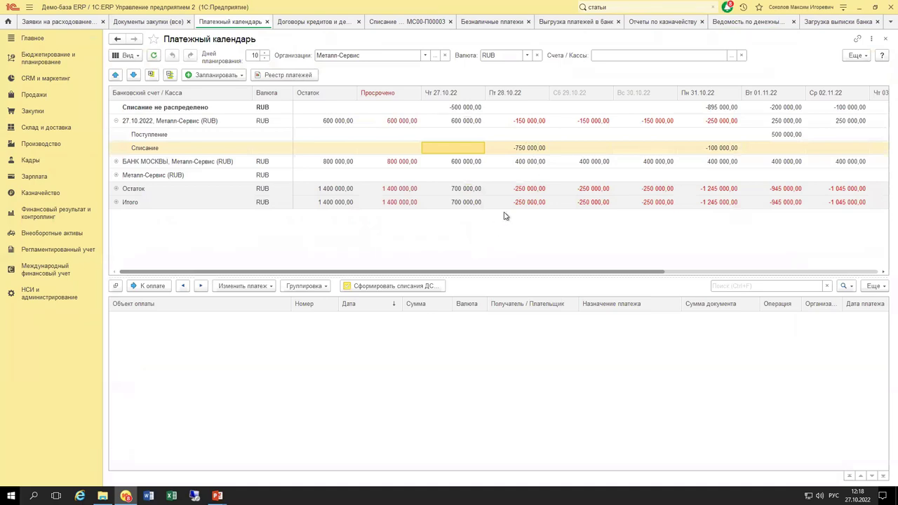
# Compare the cash statement with the payment calendar (Металл-Сервис at 700 000 on 27.10.22), then show treasury reports.
pyautogui.click(755, 25)
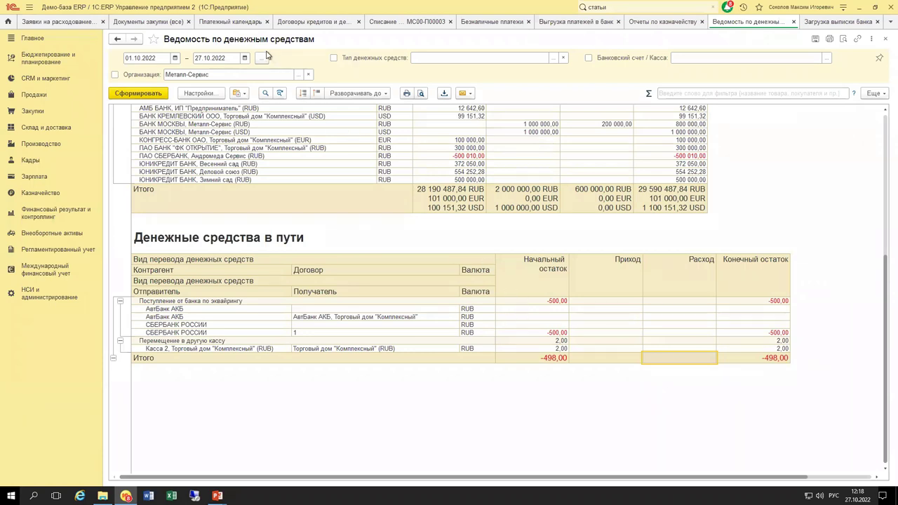
pyautogui.click(231, 27)
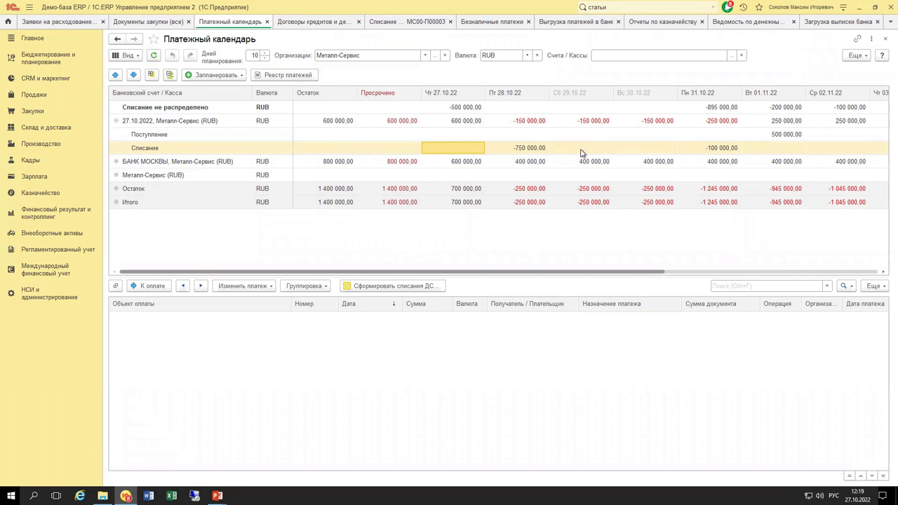
pyautogui.click(672, 26)
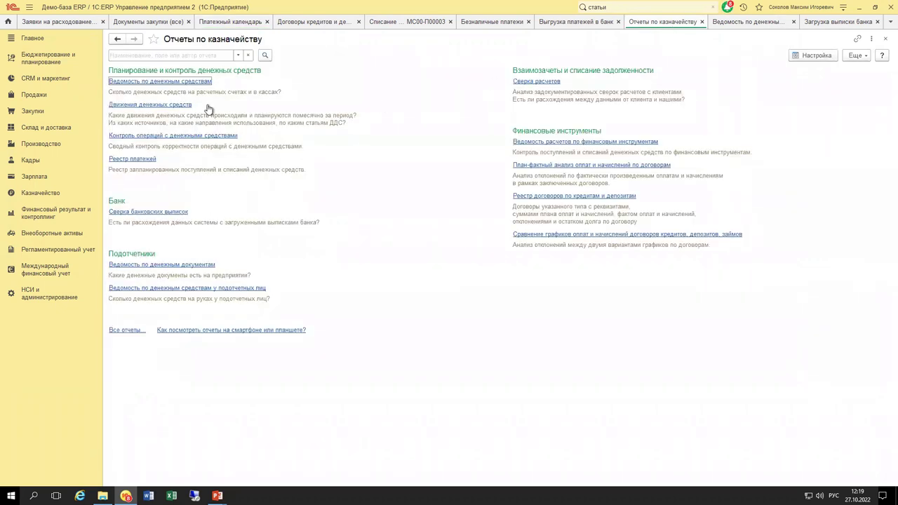
# Generate the 2022 Движения денежных средств report showing -600 000 October outflows, then return to PowerPoint.
pyautogui.click(177, 106)
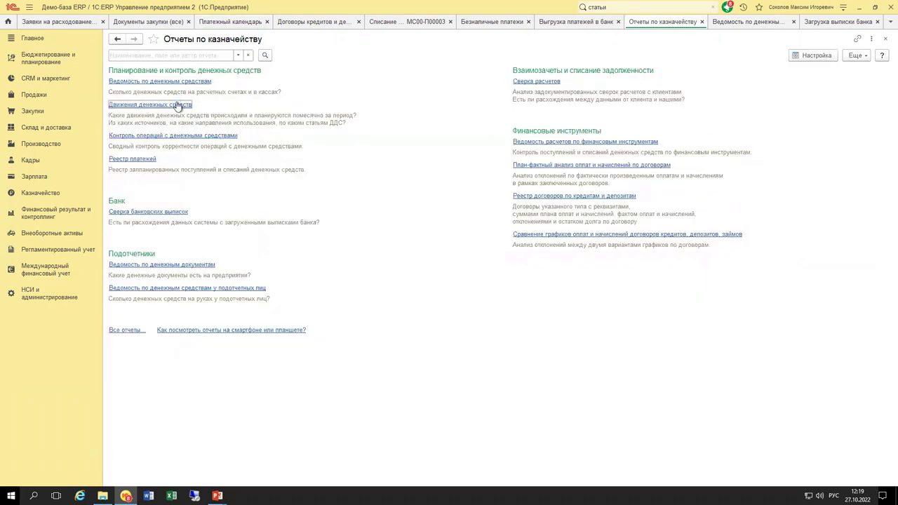
pyautogui.click(149, 94)
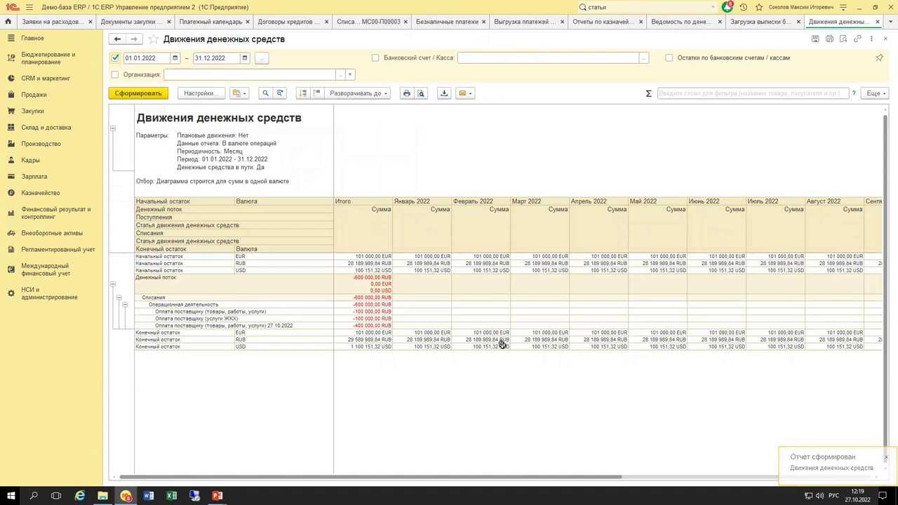
pyautogui.moveTo(452, 478); pyautogui.dragTo(346, 261)
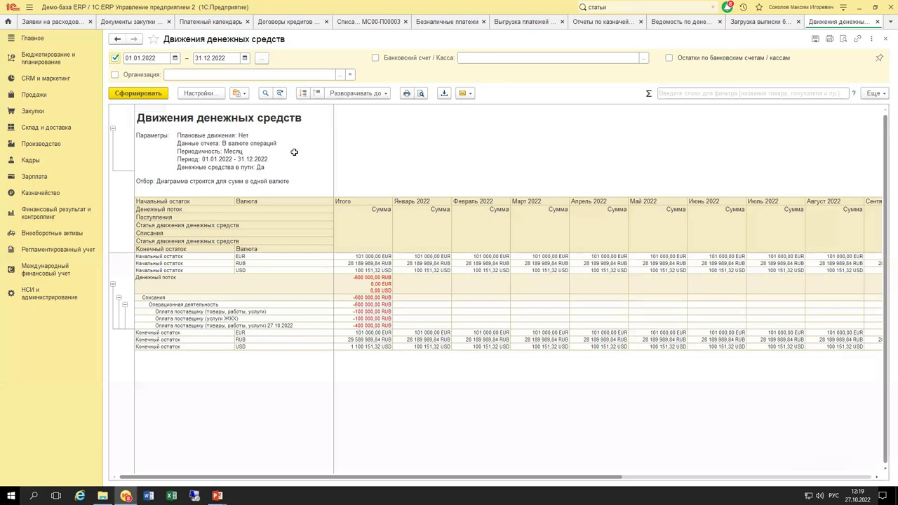
pyautogui.hotkey('ctrl', 'F4')
pyautogui.hotkey('alt', 'Tab')
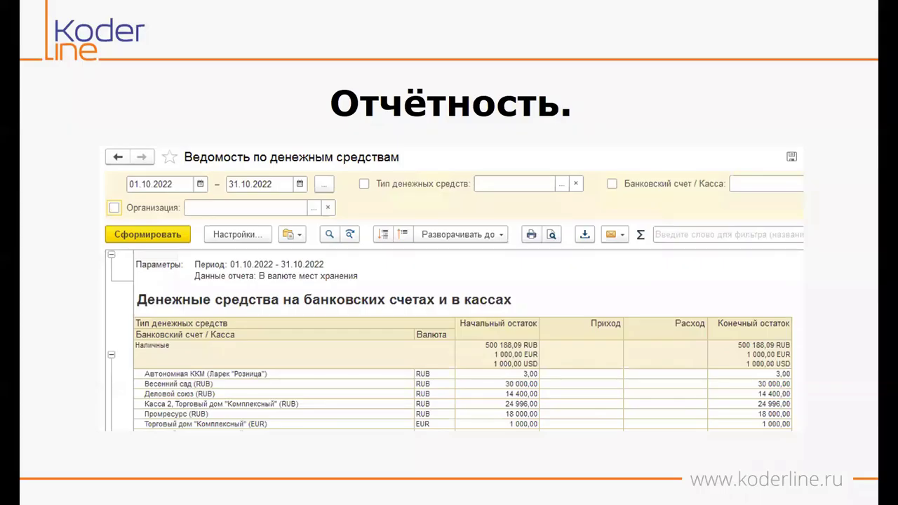
# Advance the presentation to the «Настройка лимитов.» slide, then return to 1C:ERP.
pyautogui.press('Right')
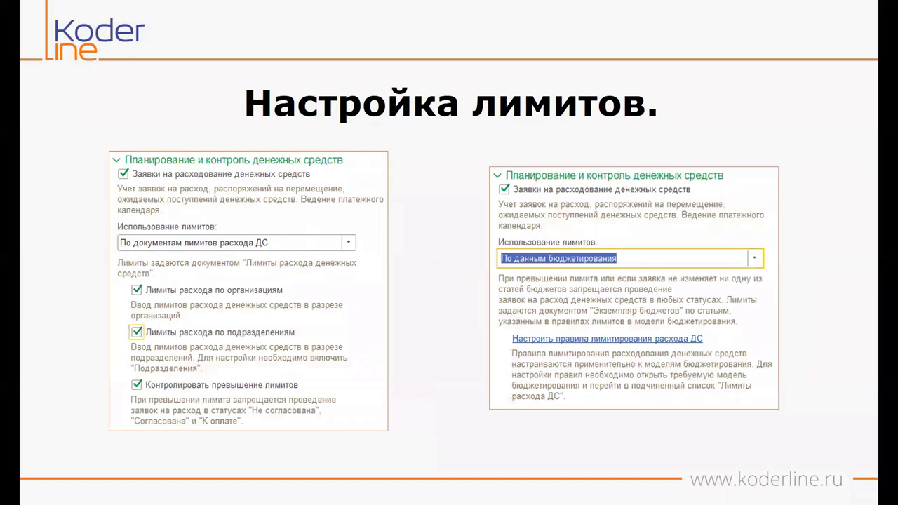
pyautogui.hotkey('alt', 'Tab')
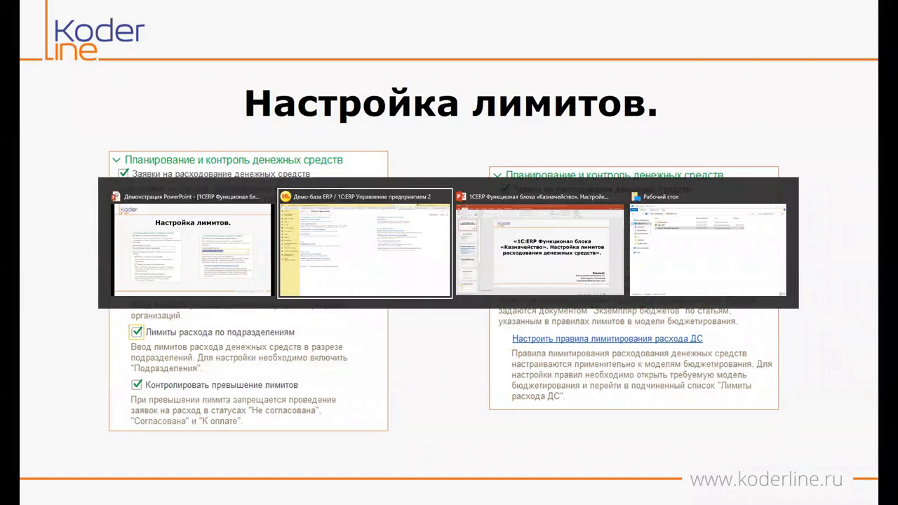
pyautogui.hotkey('alt', 'shift', 'Tab')
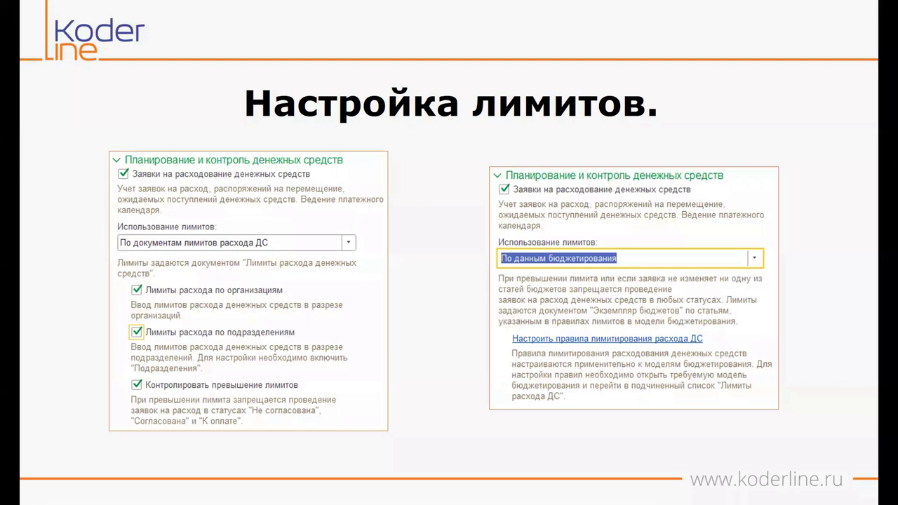
pyautogui.moveTo(333, 8)
pyautogui.hotkey('alt', 'Tab')
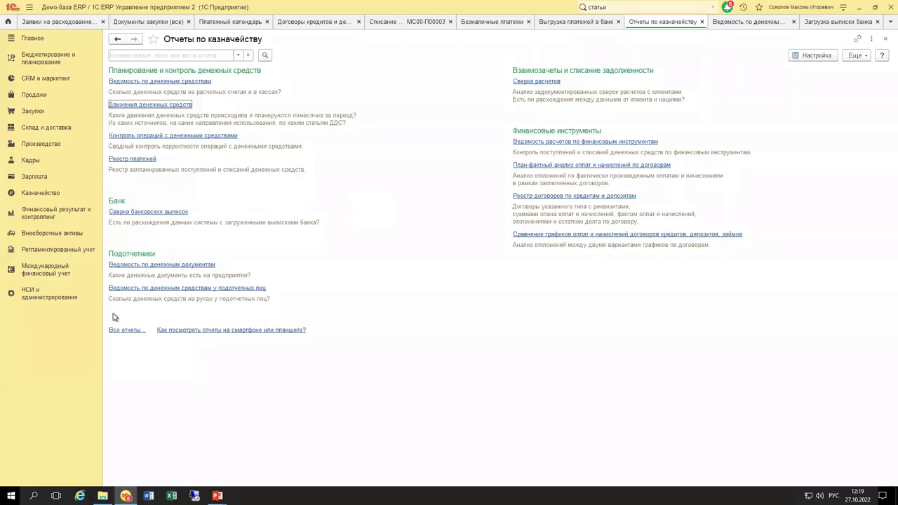
# Set treasury limit usage to «По документам лимитов расхода ДС», enabled by organizations and departments.
pyautogui.click(21, 301)
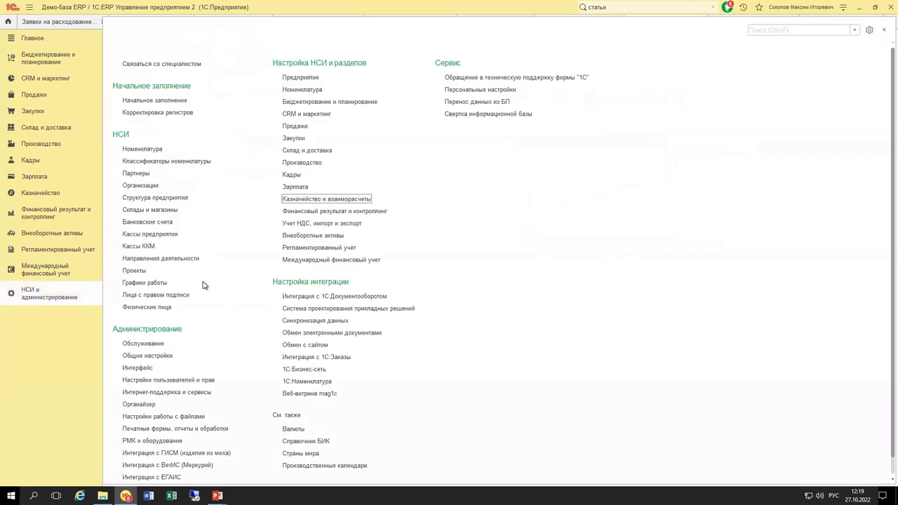
pyautogui.click(327, 200)
pyautogui.click(157, 75)
pyautogui.click(157, 91)
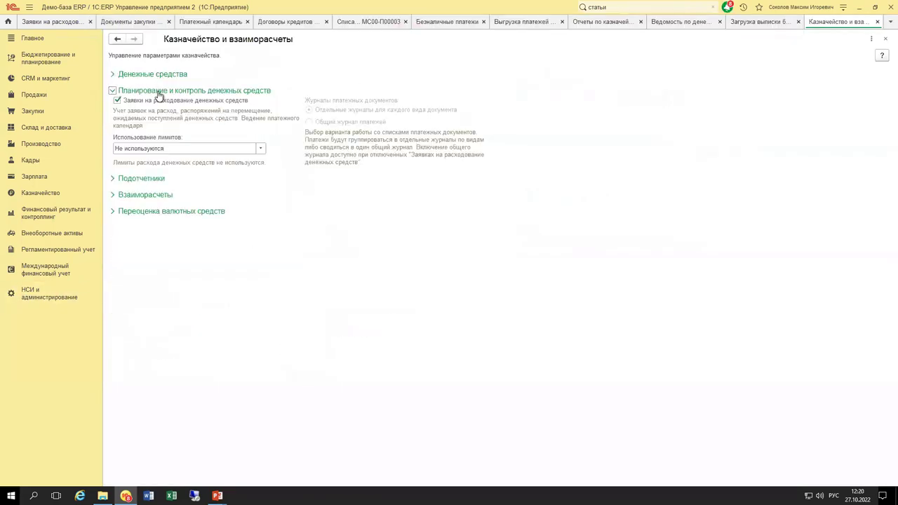
pyautogui.click(223, 150)
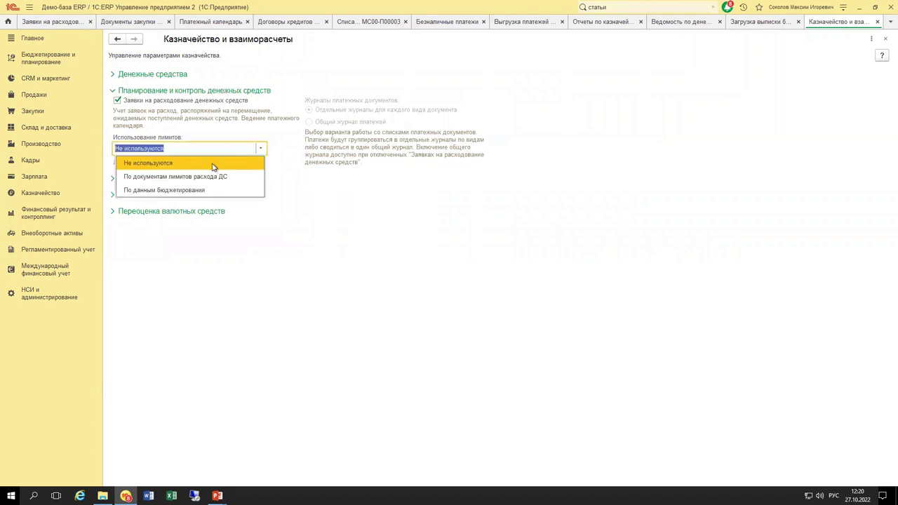
pyautogui.click(207, 180)
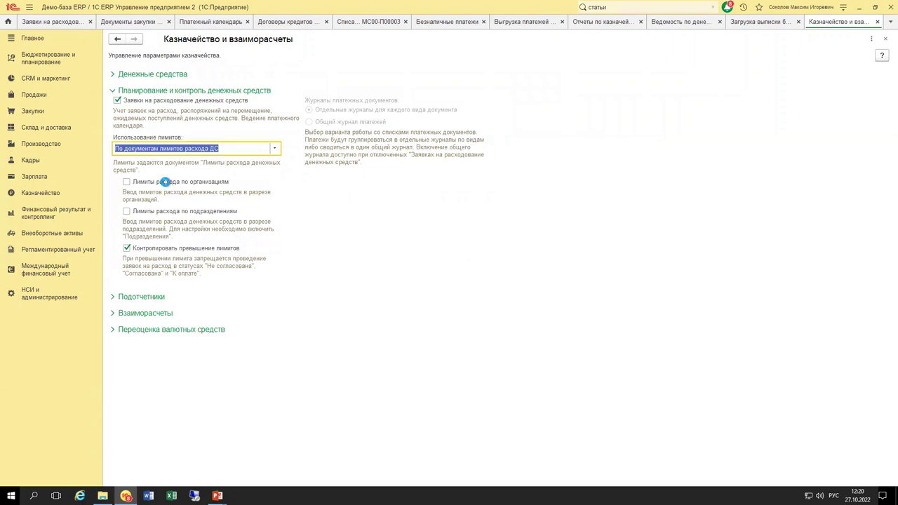
pyautogui.click(127, 210)
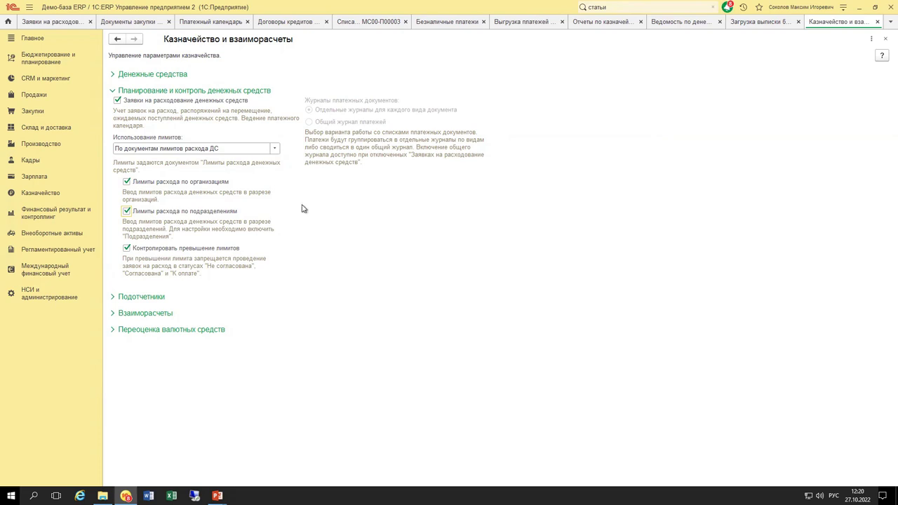
pyautogui.click(49, 194)
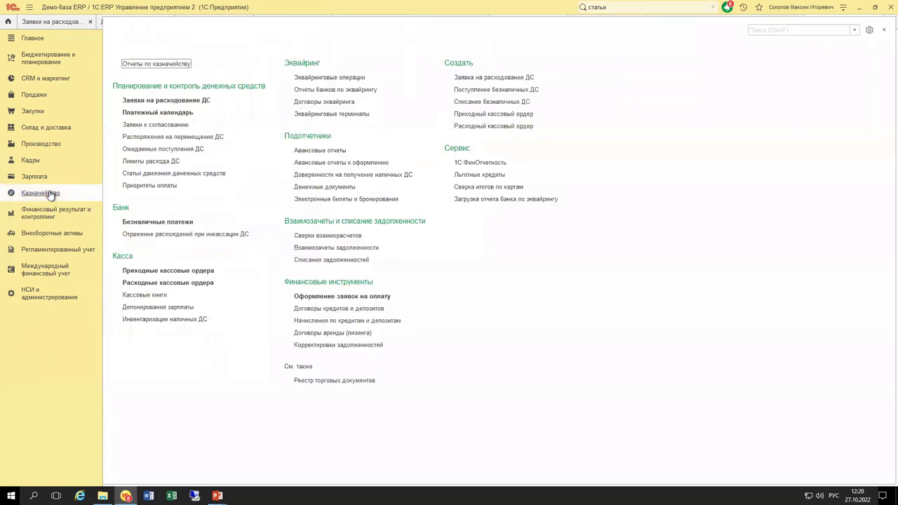
# Create a new cash-outflow limit document for Металл-Сервис, Дирекция, October 2022.
pyautogui.click(156, 162)
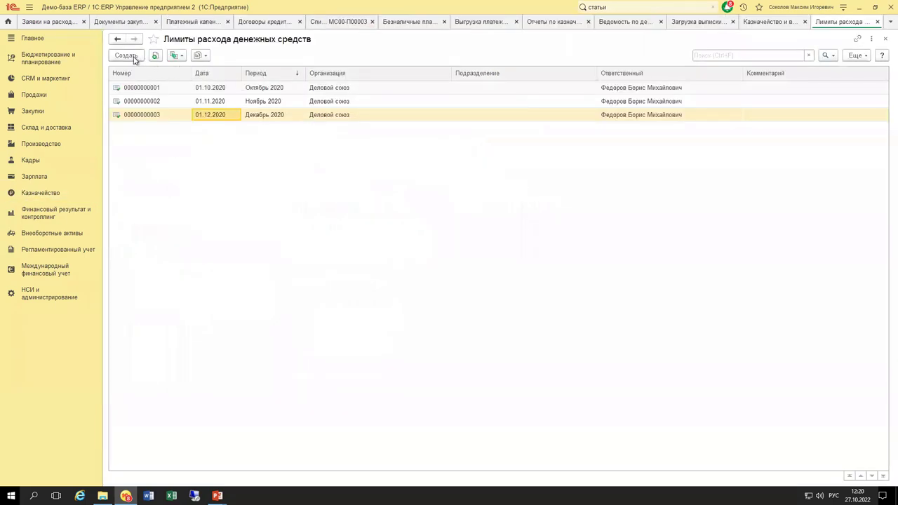
pyautogui.click(126, 55)
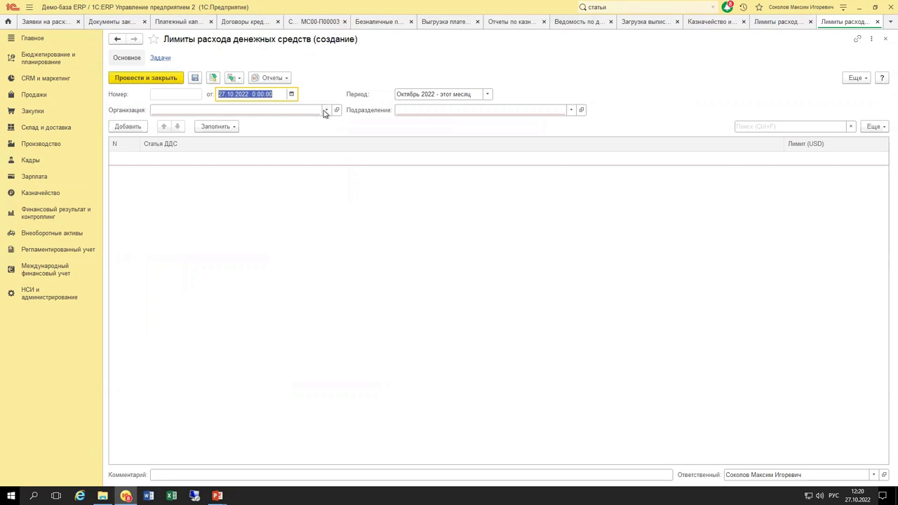
pyautogui.click(326, 110)
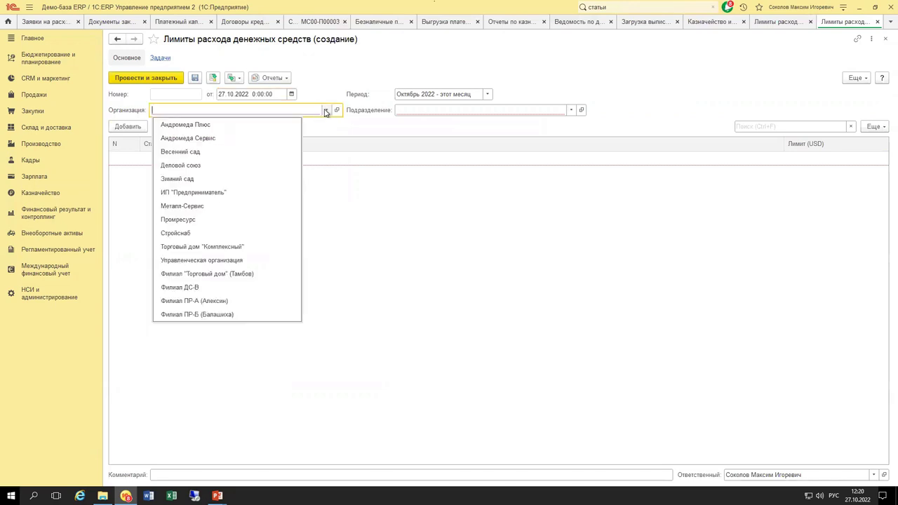
pyautogui.click(215, 206)
pyautogui.click(483, 110)
pyautogui.click(434, 126)
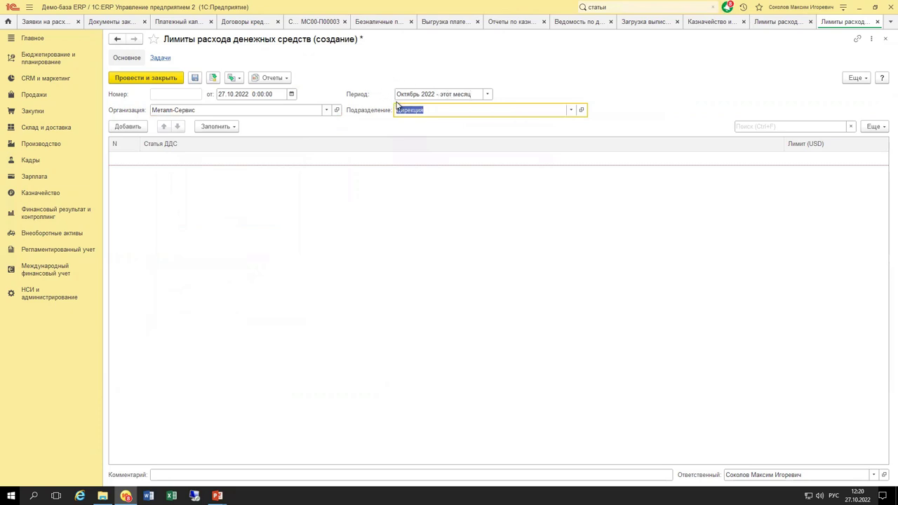
pyautogui.click(487, 97)
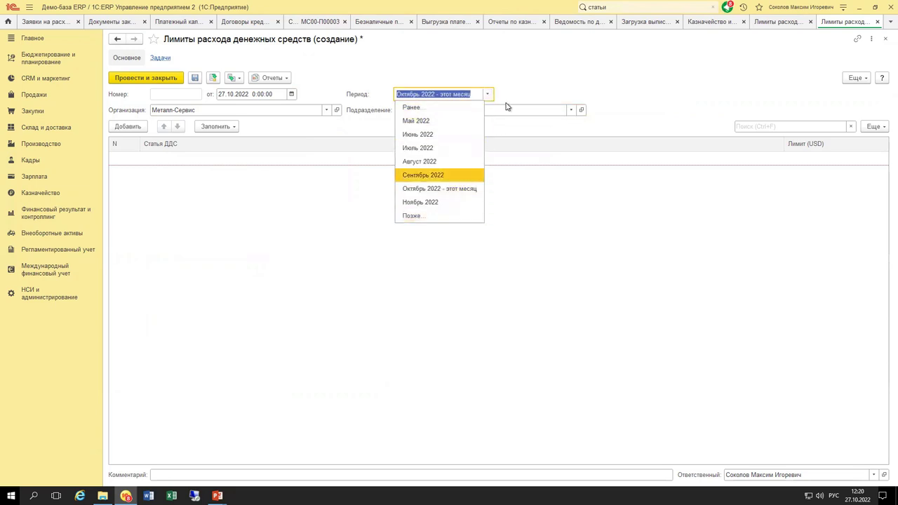
pyautogui.click(464, 95)
# Add a limit row with the cash flow item «Оплата поставщику (товары, работы, услуги)».
pyautogui.click(133, 126)
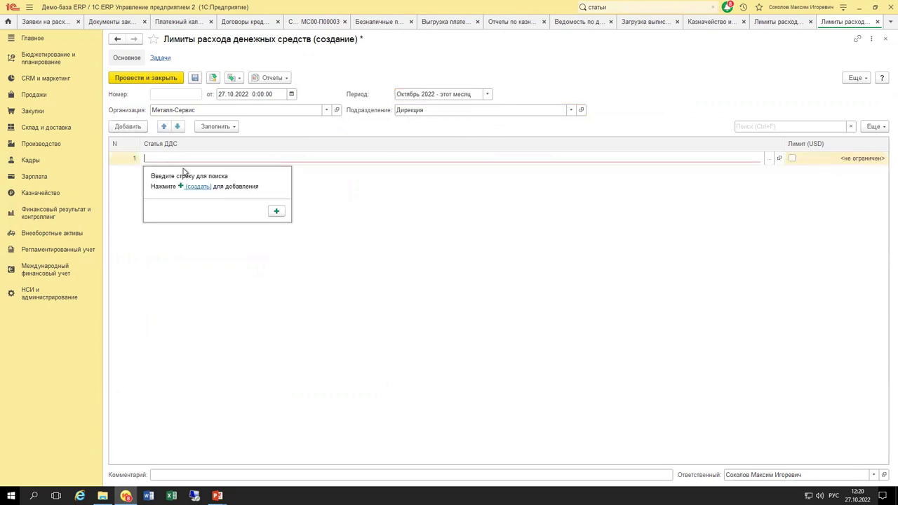
pyautogui.click(767, 157)
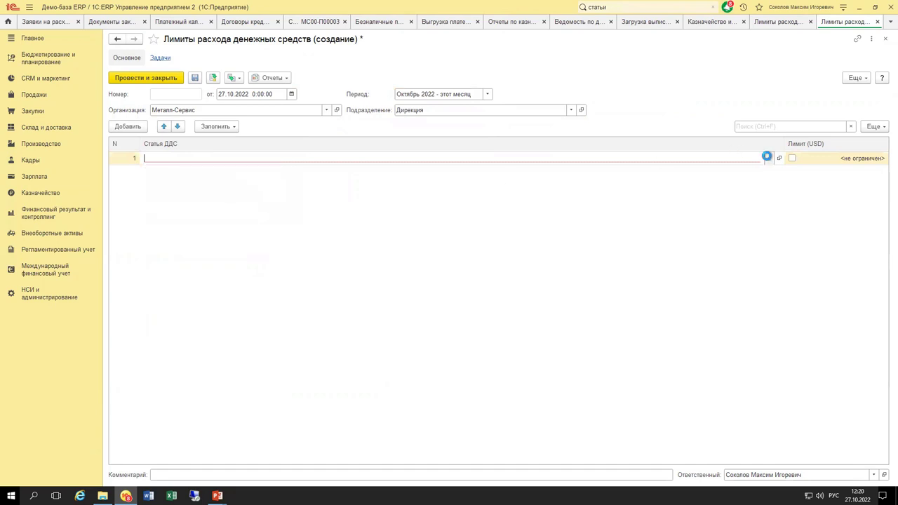
pyautogui.doubleClick(344, 178)
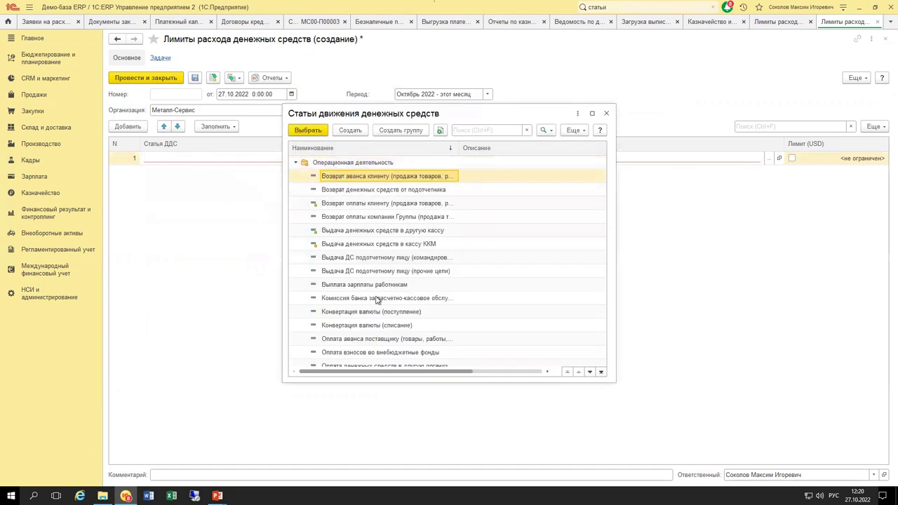
pyautogui.scroll(-2, 377, 300)
pyautogui.scroll(-1, 399, 313)
pyautogui.scroll(-1, 399, 313)
pyautogui.doubleClick(362, 314)
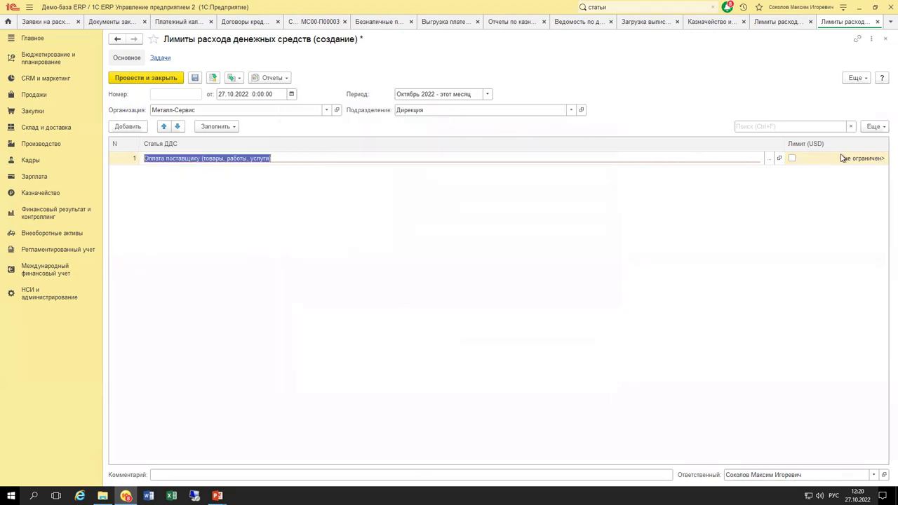
pyautogui.click(566, 201)
# Turn on the row's limit and set it to 10 000 000.
pyautogui.click(860, 160)
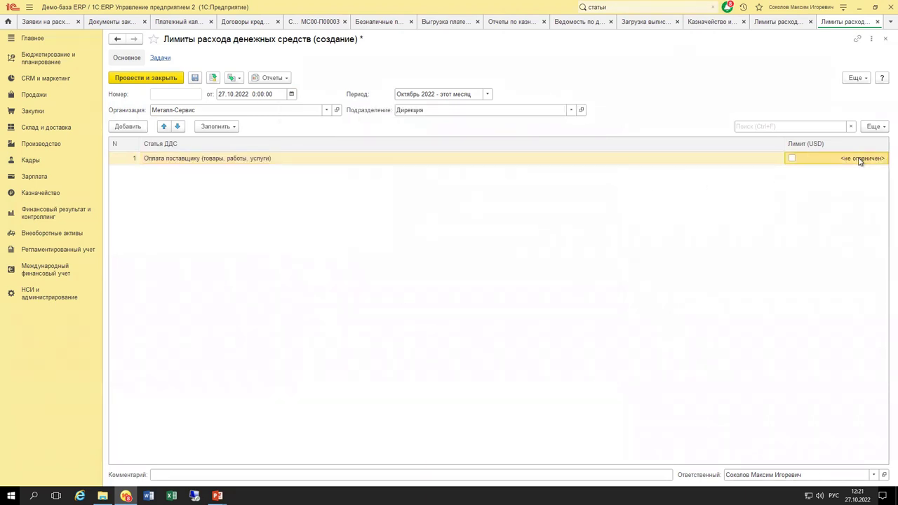
pyautogui.click(792, 158)
pyautogui.click(847, 160)
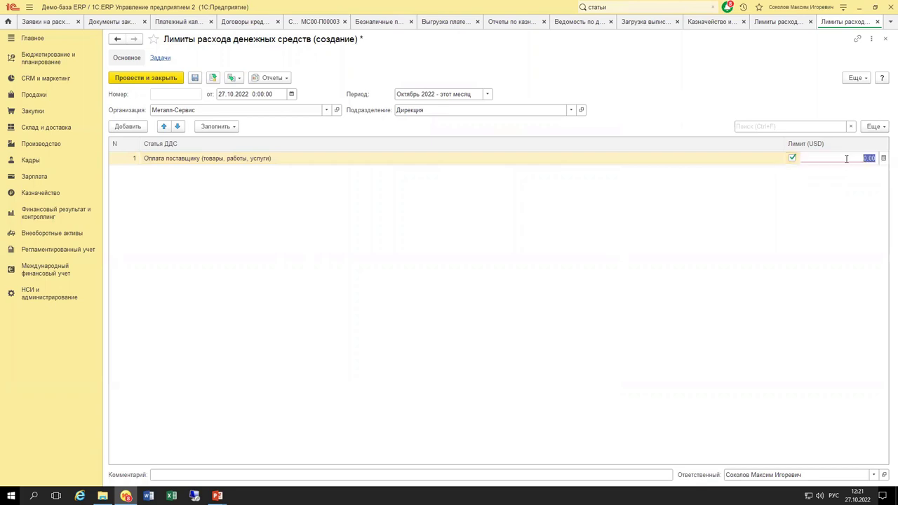
pyautogui.write('10 000 000')
pyautogui.press('Return')
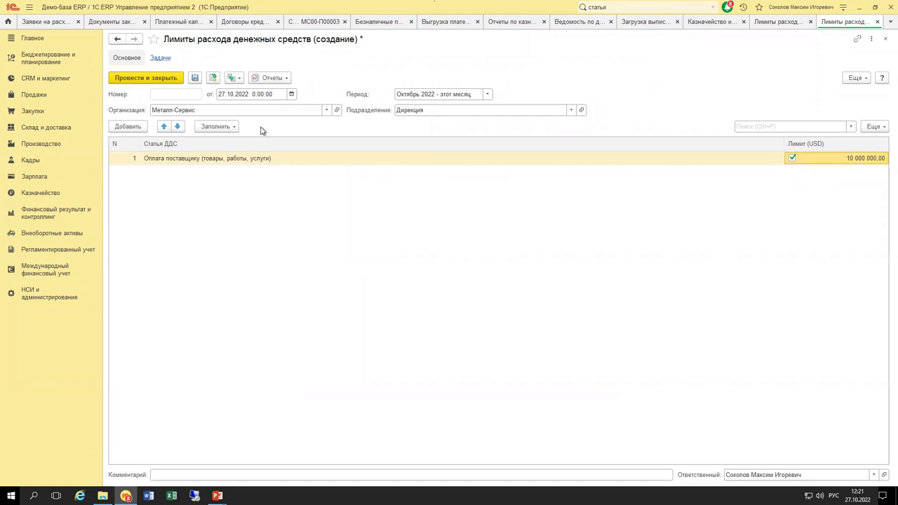
pyautogui.click(234, 127)
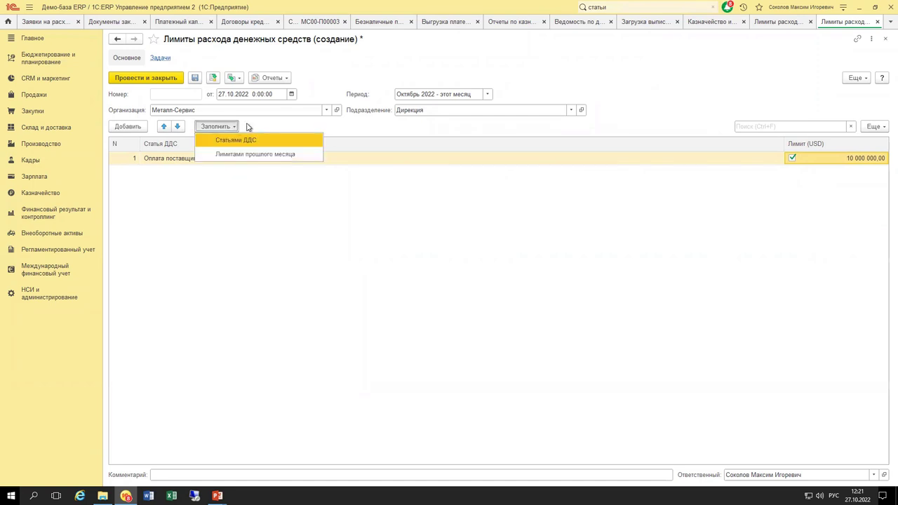
# Review the Валюты enterprise settings, then close the unsaved limit document to bring up the save prompt.
pyautogui.click(253, 124)
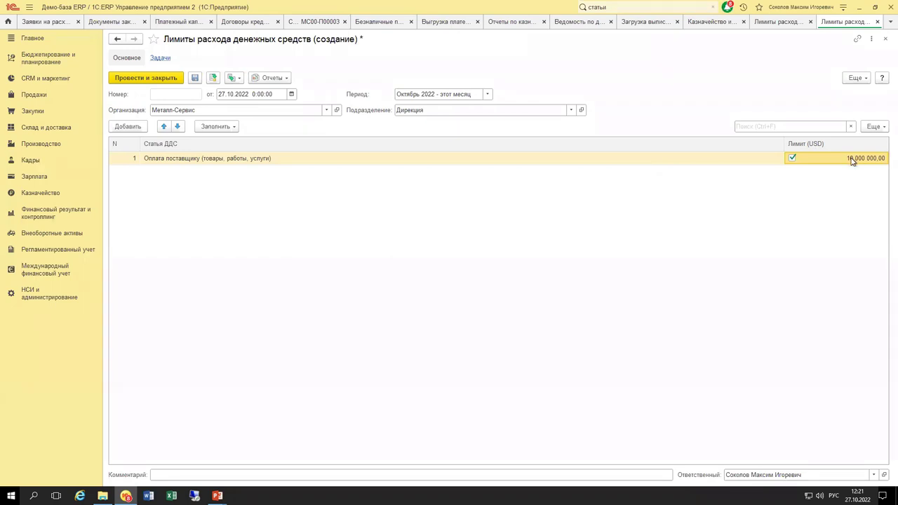
pyautogui.click(39, 292)
pyautogui.click(300, 78)
pyautogui.click(140, 268)
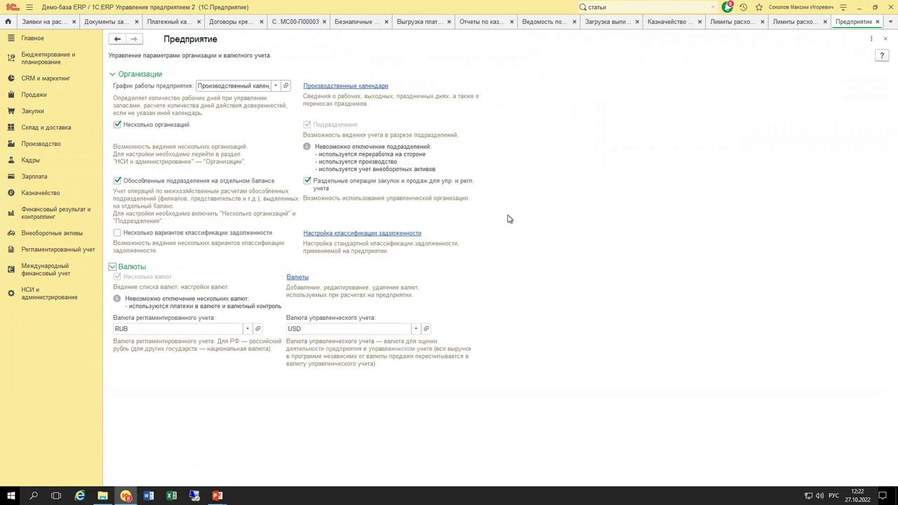
pyautogui.hotkey('ctrl', 'F4')
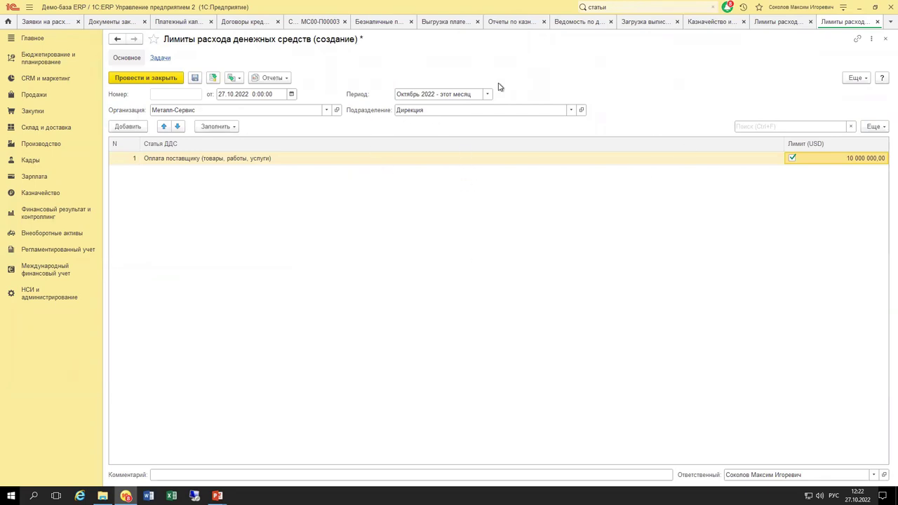
pyautogui.hotkey('ctrl', 'F4')
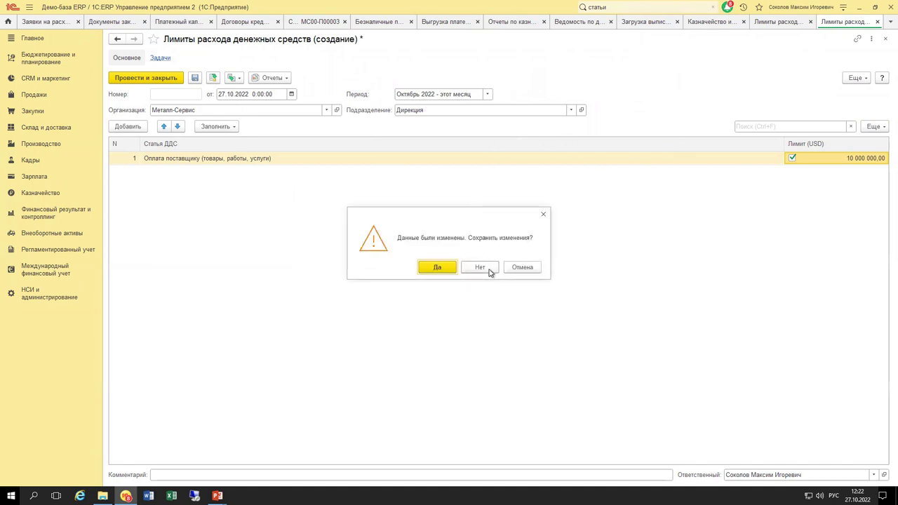
# Discard the limit document, close the limits list, and set limit usage to «По данным бюджетирования».
pyautogui.click(489, 271)
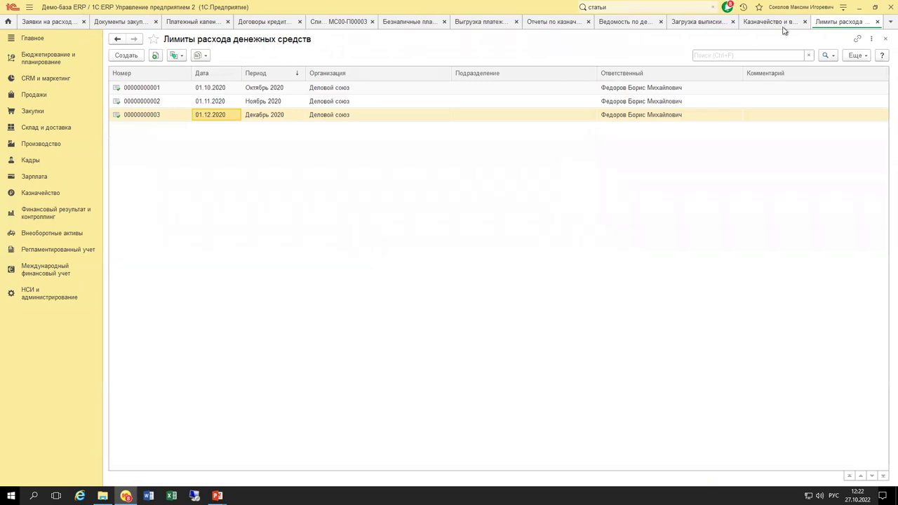
pyautogui.click(760, 25)
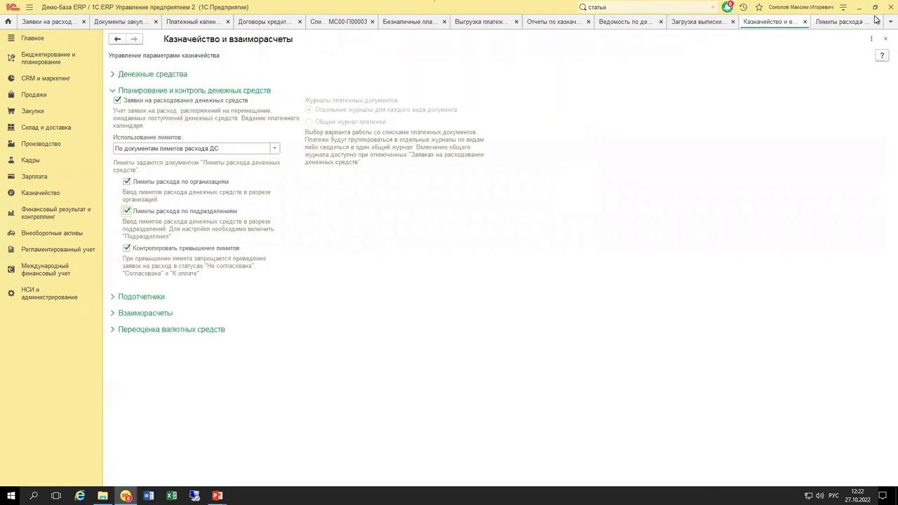
pyautogui.click(873, 24)
pyautogui.click(876, 23)
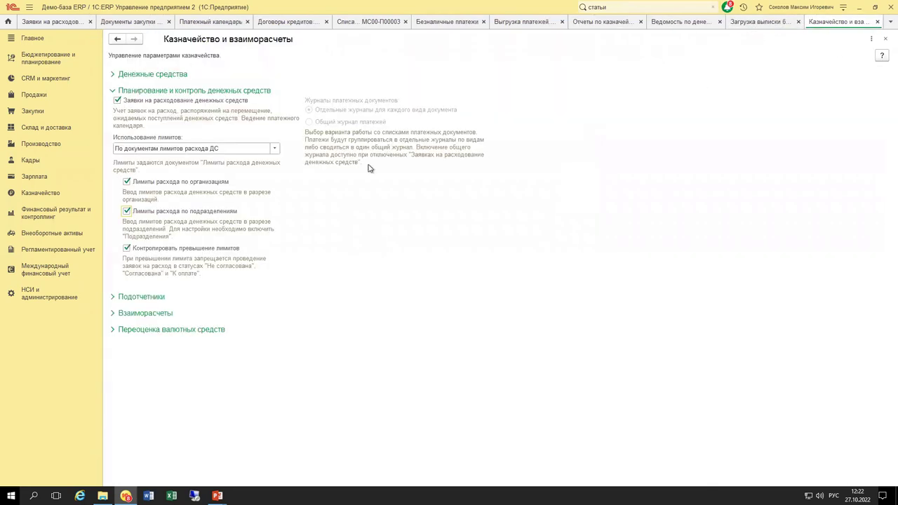
pyautogui.click(244, 148)
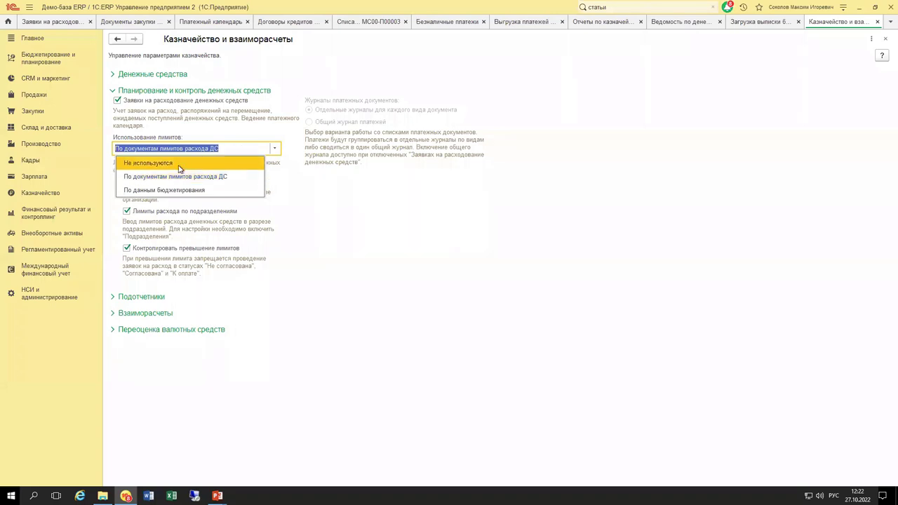
pyautogui.press('Escape')
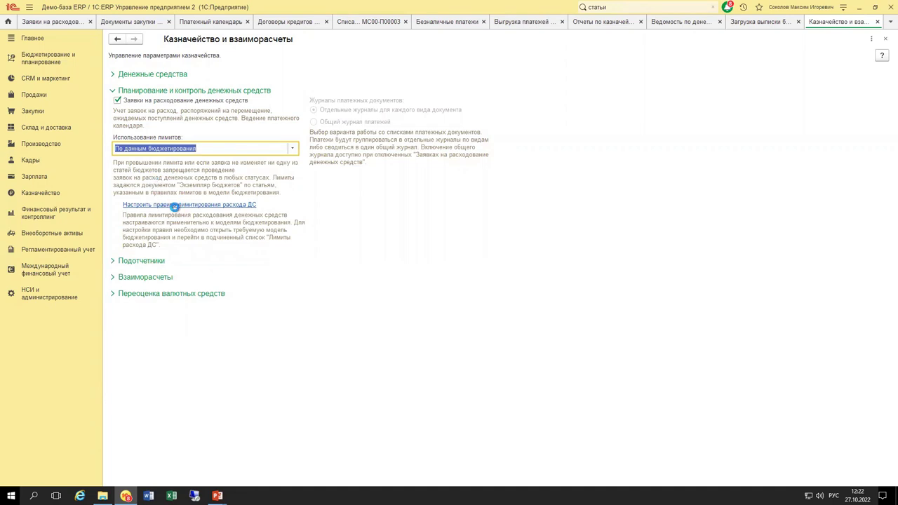
# View the budgeting models for limit rules, including «080 Лимиты расходования денежных средств», then open Бюджетирование и планирование.
pyautogui.click(182, 205)
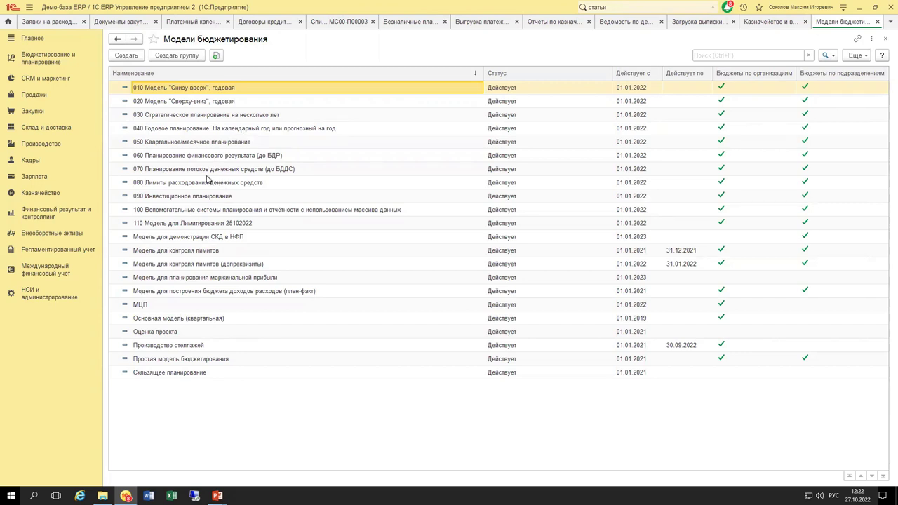
pyautogui.click(47, 61)
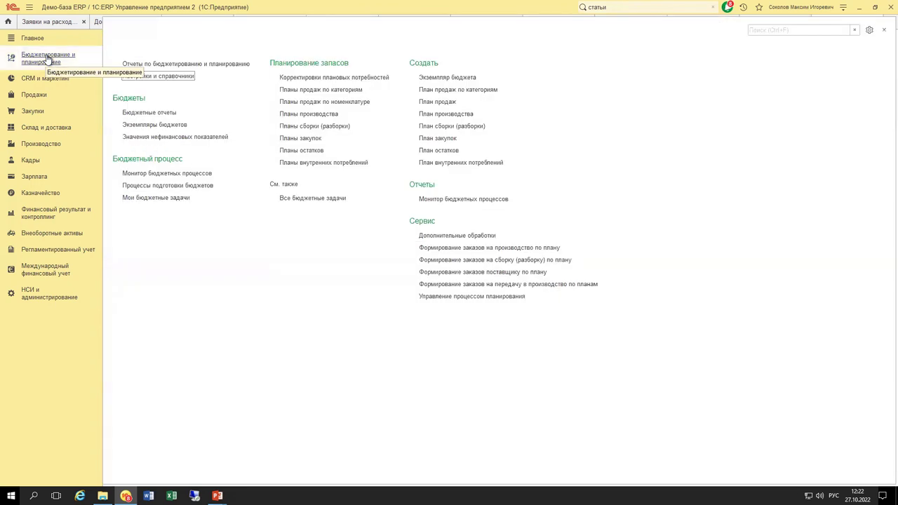
# Create a new budget item named 'Оплата поставщику 27.10.2022'.
pyautogui.click(180, 78)
pyautogui.click(143, 94)
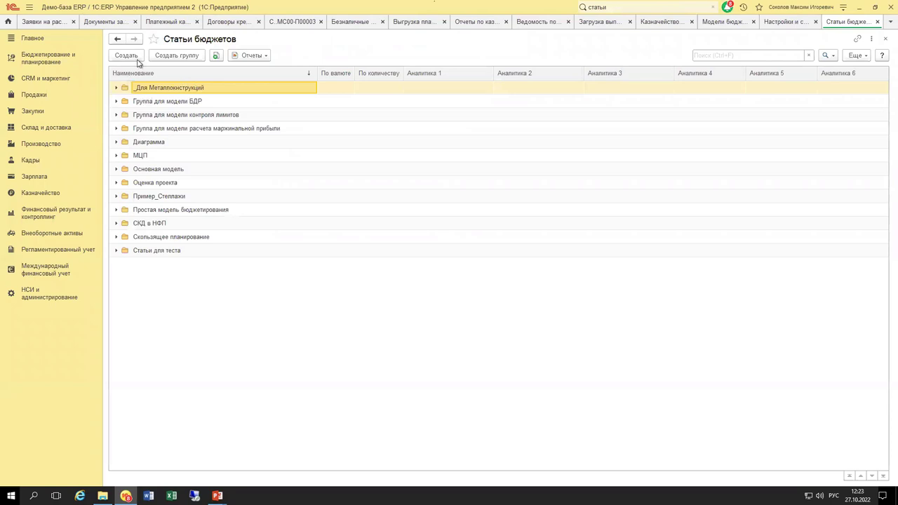
pyautogui.click(133, 58)
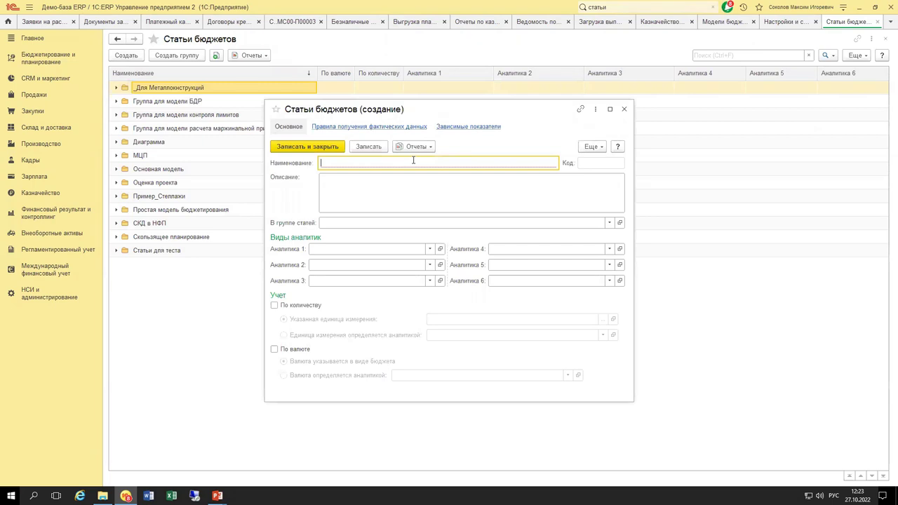
pyautogui.write('Оплата')
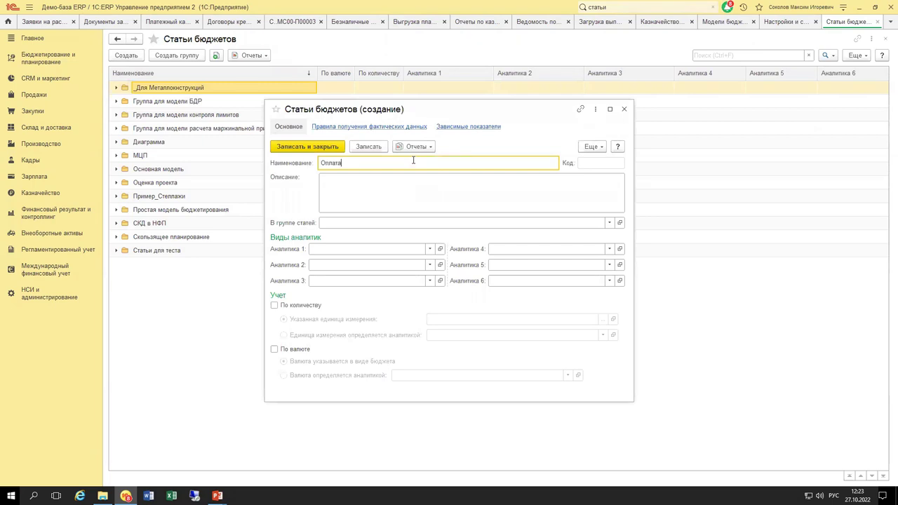
pyautogui.write(' поставщику 27.10.2022')
# Set the item's analytics 1–3 to Договоры, Контрагенты and Номенклатура.
pyautogui.click(403, 251)
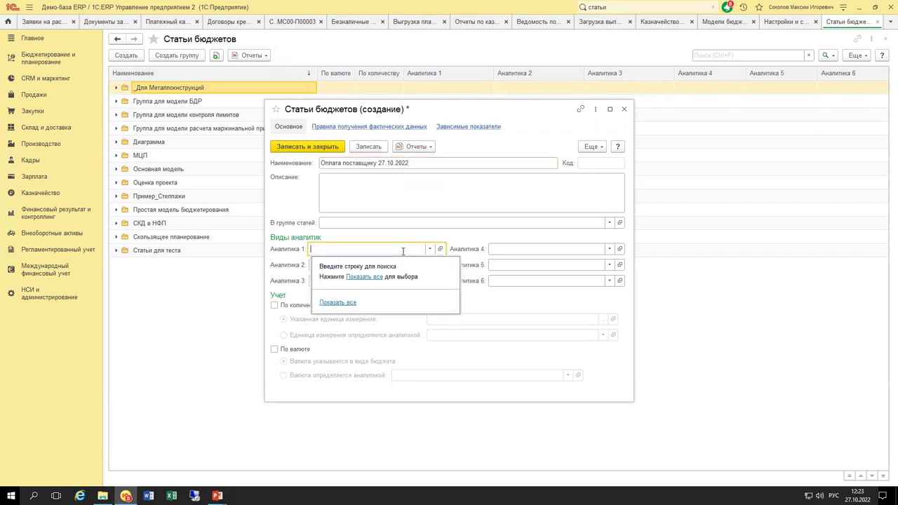
pyautogui.write('дого')
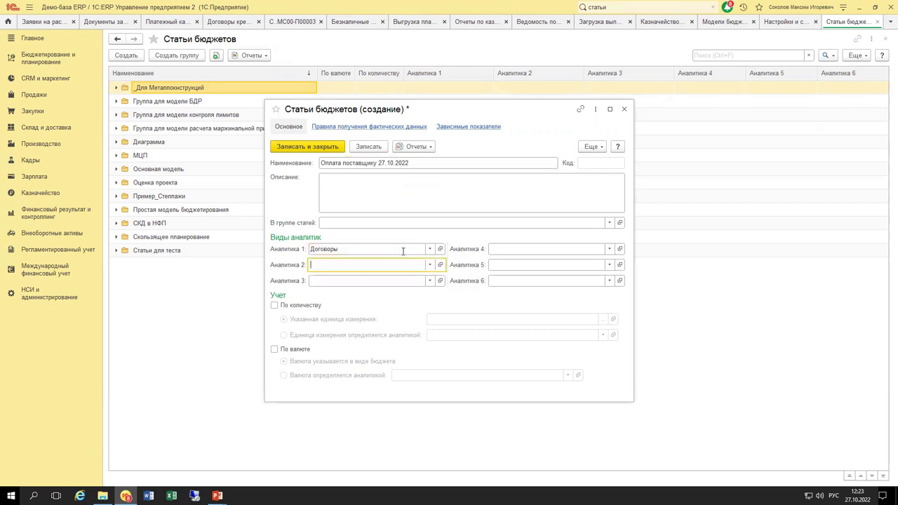
pyautogui.write('ко')
pyautogui.press('Tab')
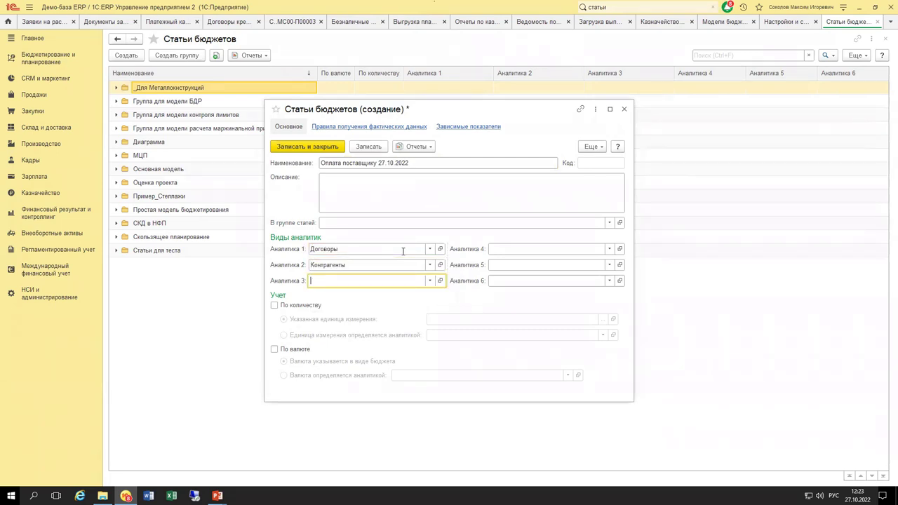
pyautogui.write('номе')
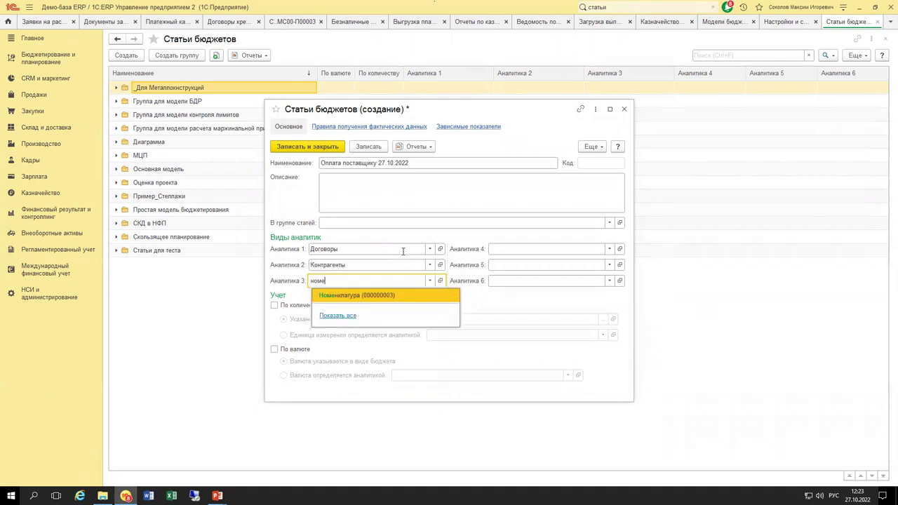
pyautogui.press('Tab')
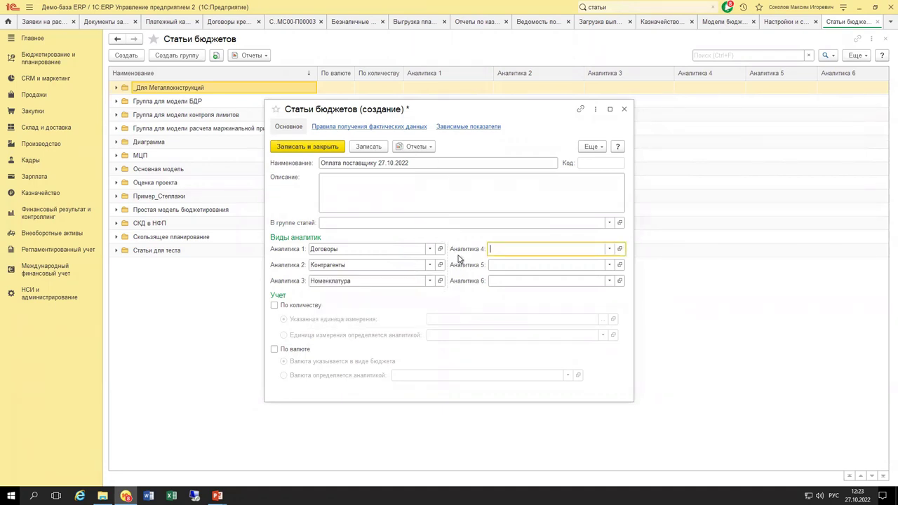
pyautogui.click(610, 251)
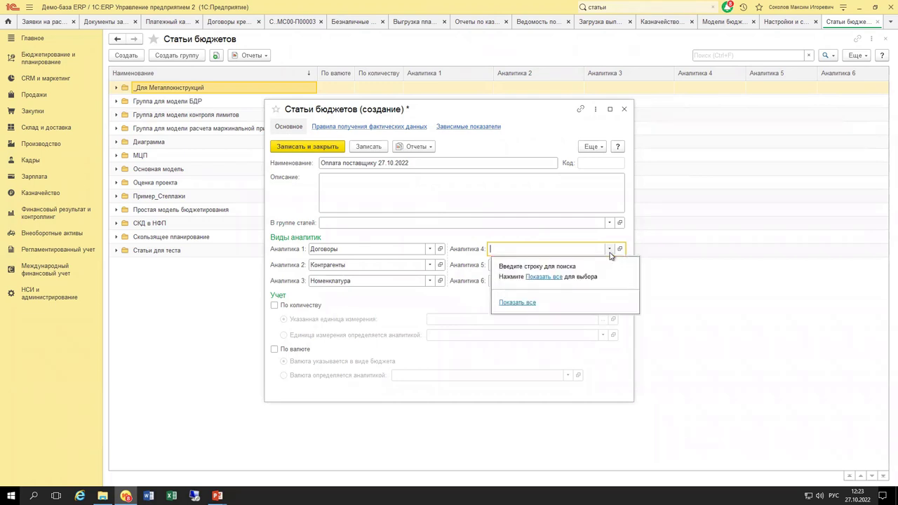
pyautogui.click(551, 278)
pyautogui.scroll(-4, 435, 315)
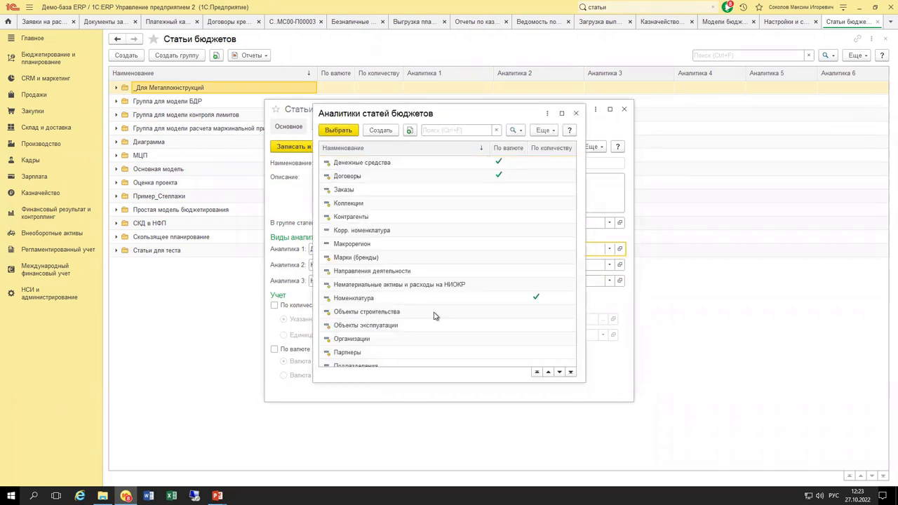
pyautogui.scroll(-3, 435, 317)
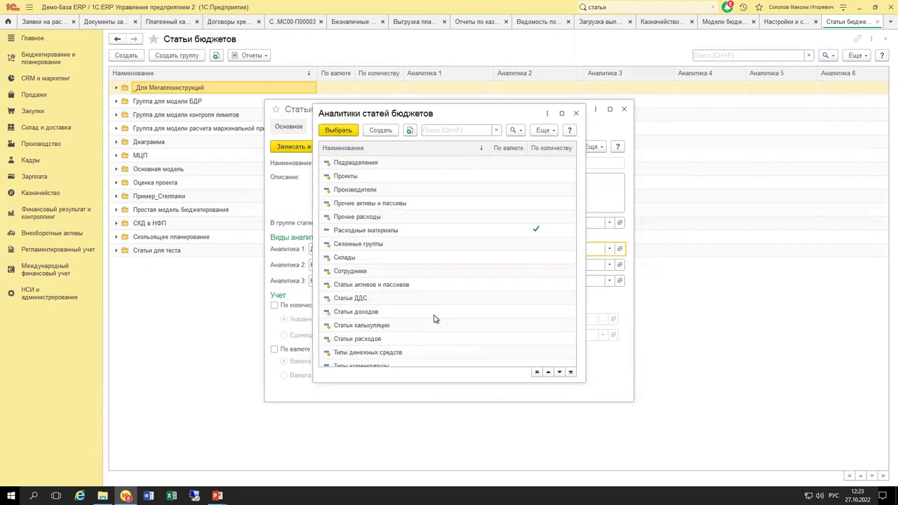
pyautogui.moveTo(473, 115); pyautogui.dragTo(694, 119)
pyautogui.moveTo(796, 119); pyautogui.dragTo(565, 124)
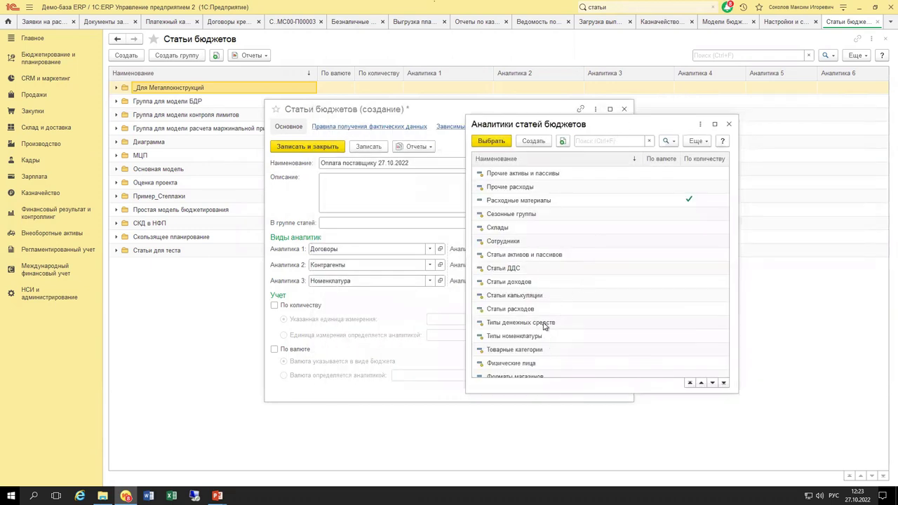
pyautogui.scroll(-1, 541, 325)
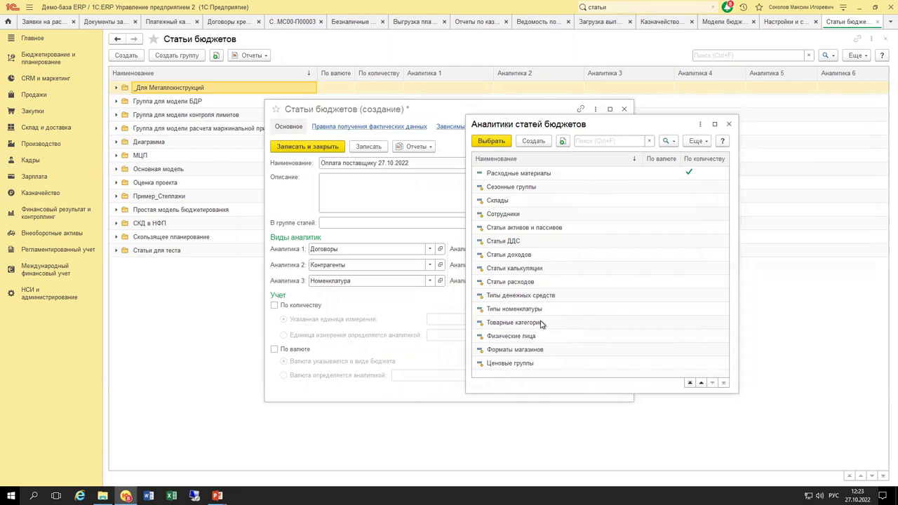
pyautogui.click(517, 244)
pyautogui.scroll(5, 554, 338)
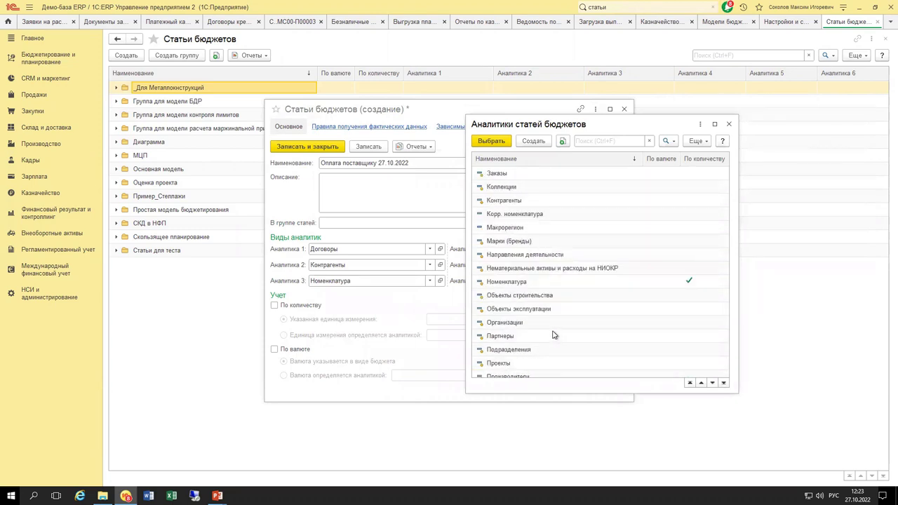
pyautogui.scroll(3, 549, 330)
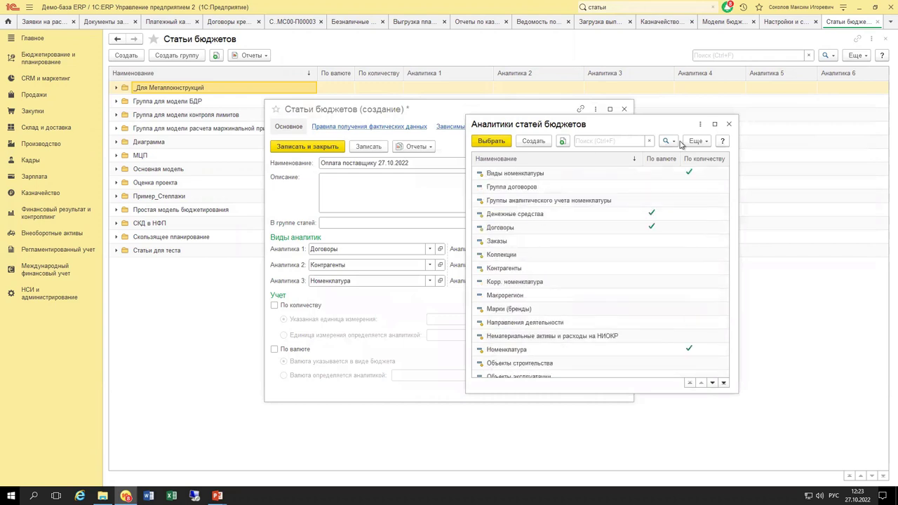
pyautogui.click(729, 124)
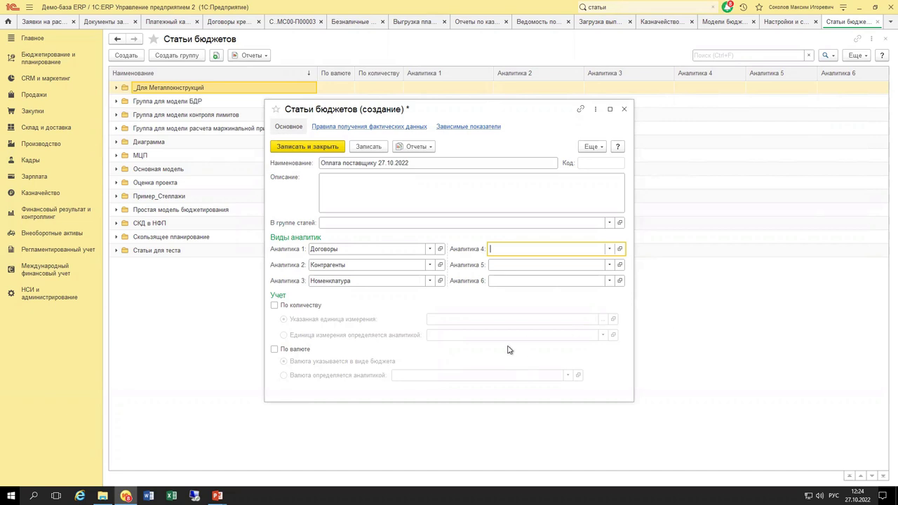
# Leave По валюте off and save the item as «_Оплата поставщику 27.10.2022».
pyautogui.click(303, 350)
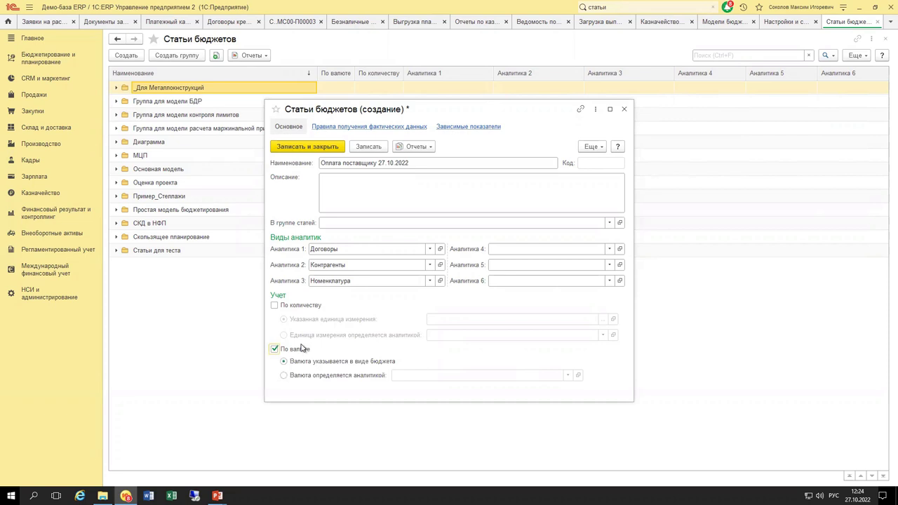
pyautogui.click(294, 350)
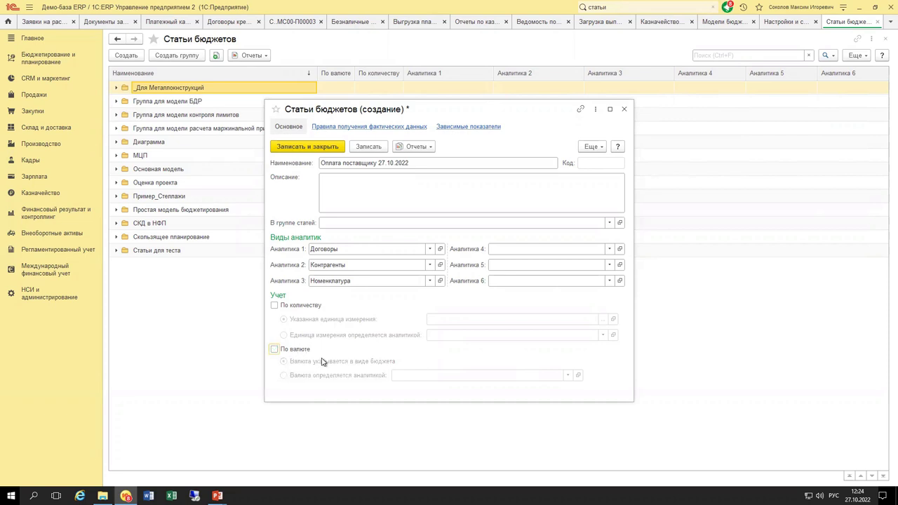
pyautogui.click(326, 163)
pyautogui.press('Home')
pyautogui.write('_')
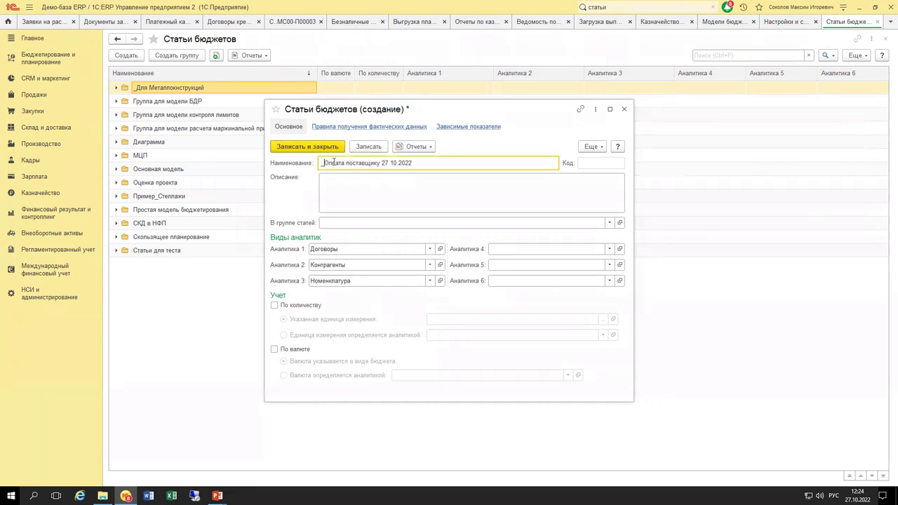
pyautogui.click(327, 149)
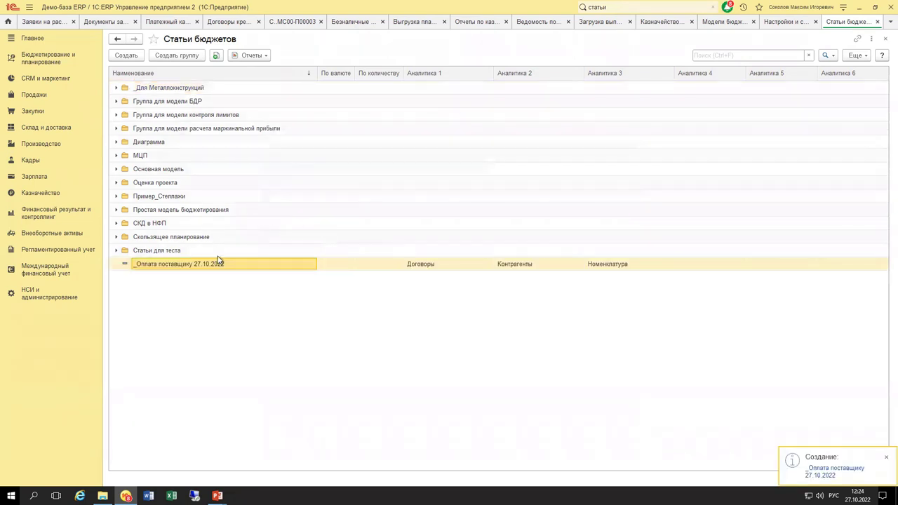
# Go to Виды бюджетов and review the main and budget-process settings of model 110 Модель для Лимитирования 25102022.
pyautogui.click(53, 64)
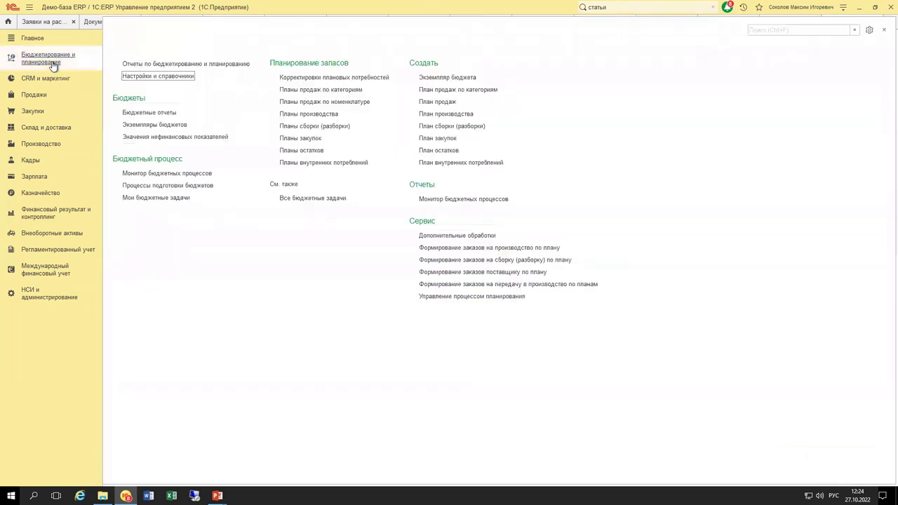
pyautogui.click(172, 77)
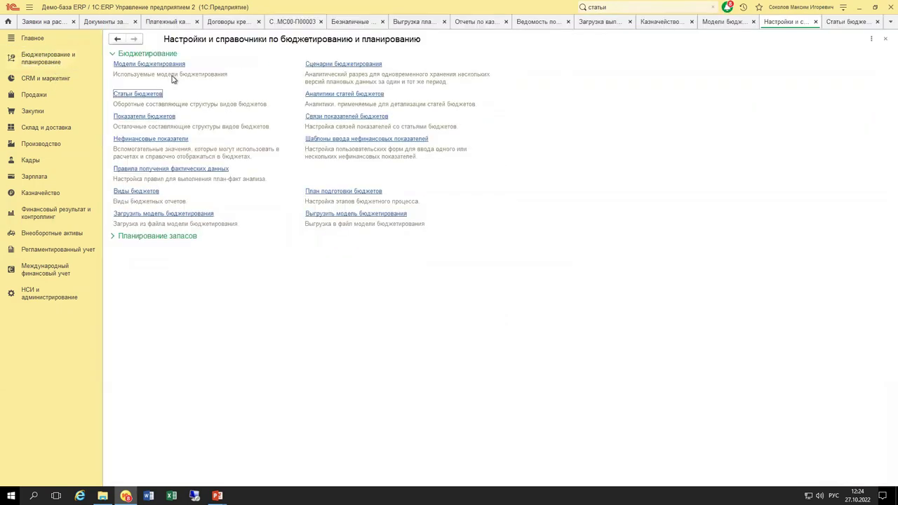
pyautogui.click(136, 191)
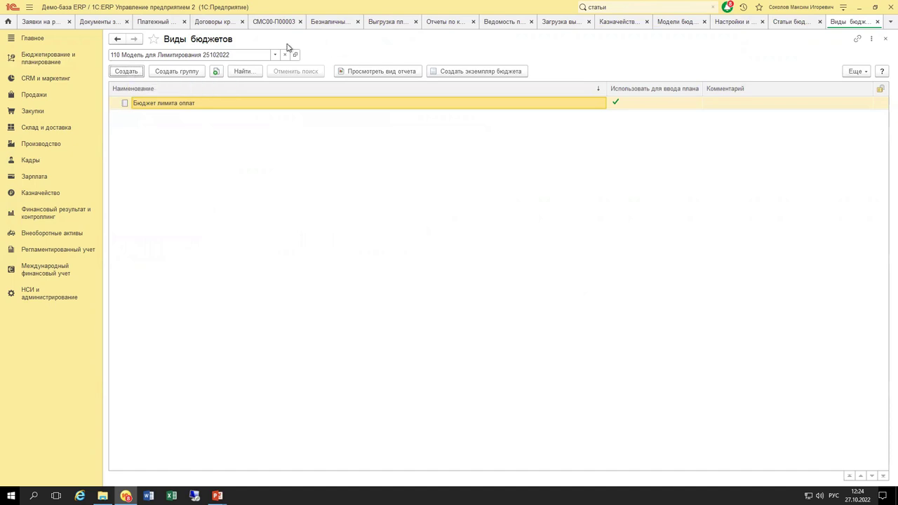
pyautogui.click(295, 54)
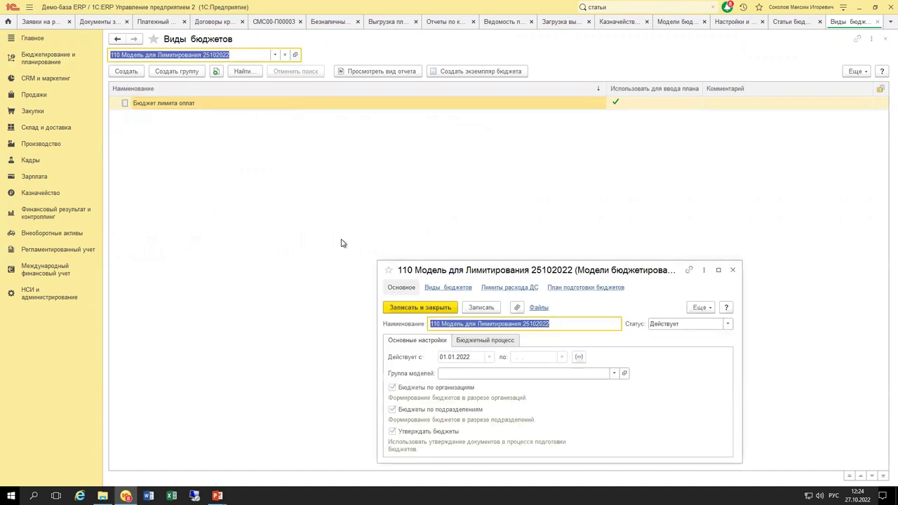
pyautogui.click(506, 341)
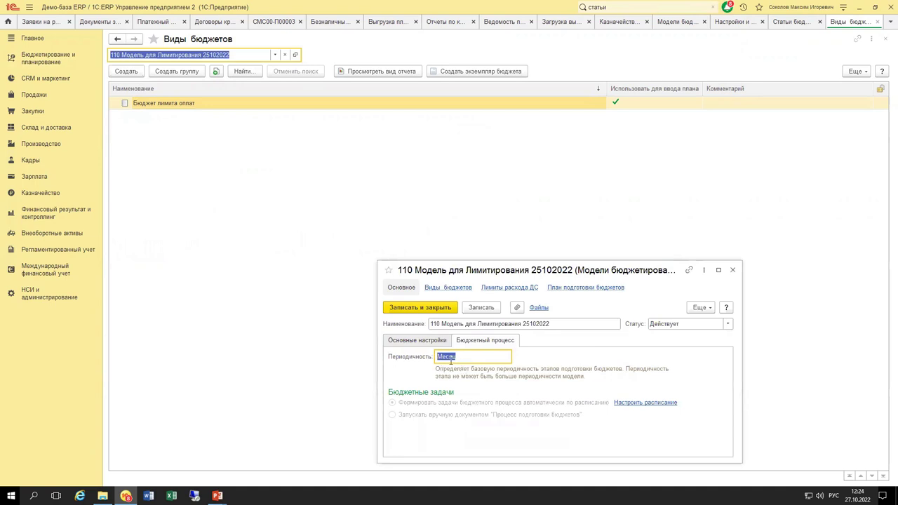
pyautogui.click(439, 341)
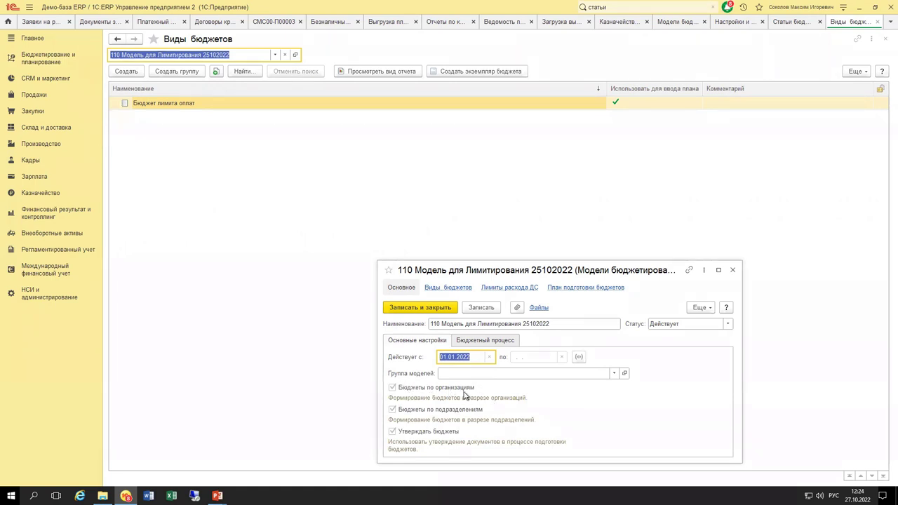
pyautogui.click(146, 100)
# Create a new budget type named 'Бюджет лимитов оплат поставщикам 27.10.2022'.
pyautogui.click(127, 71)
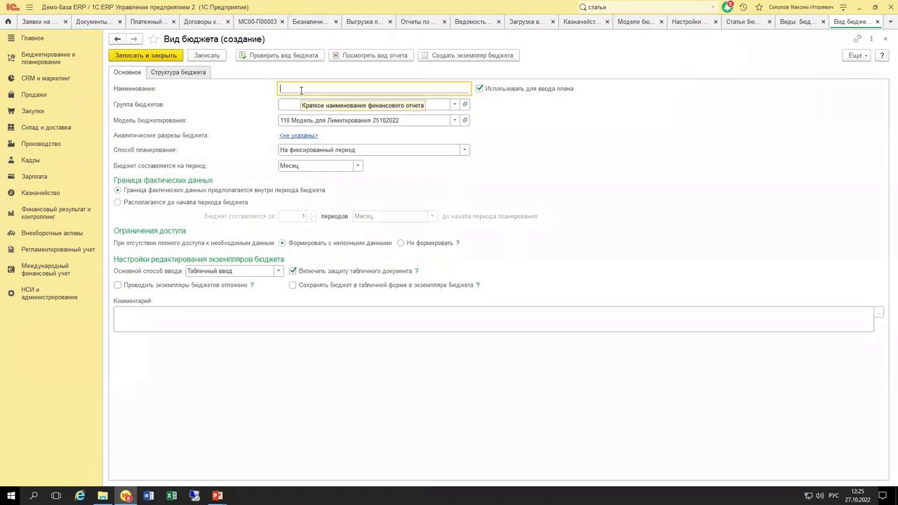
pyautogui.write('Бюджет лимитов 27.10.2022')
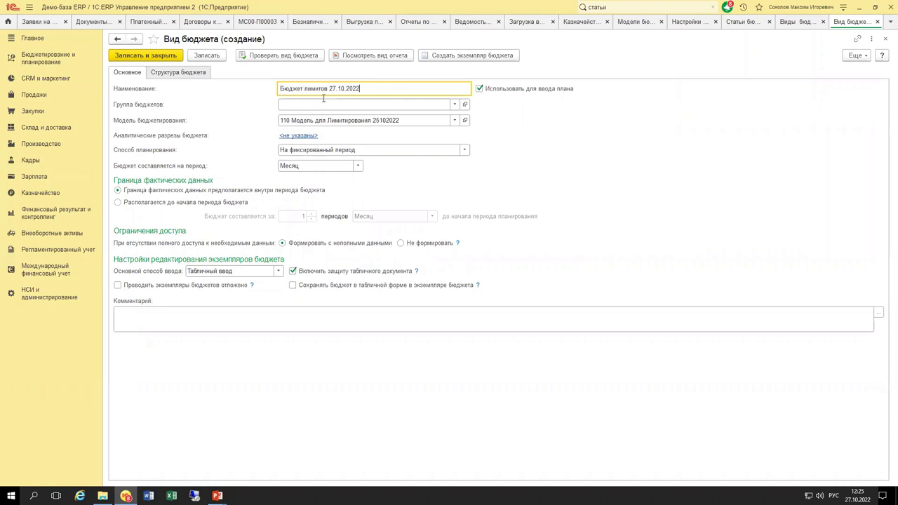
pyautogui.click(330, 89)
pyautogui.write('оплат по ')
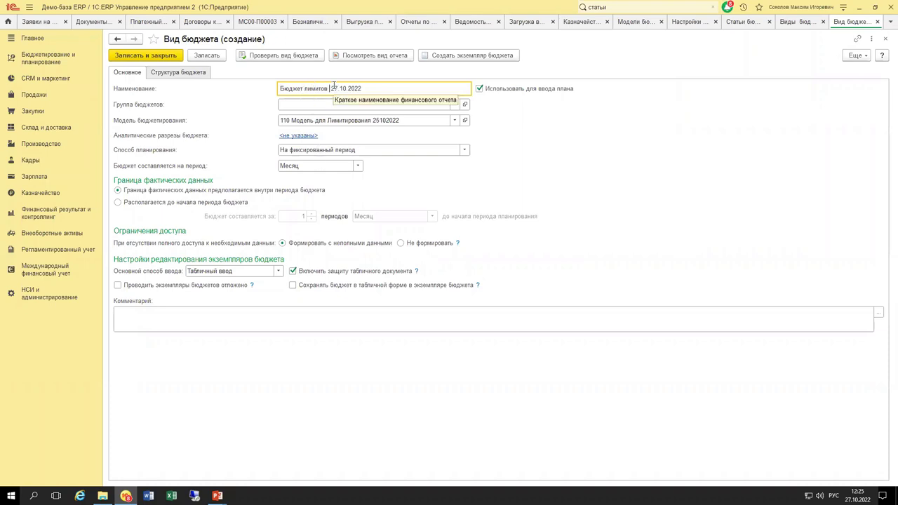
pyautogui.write('ставщикам')
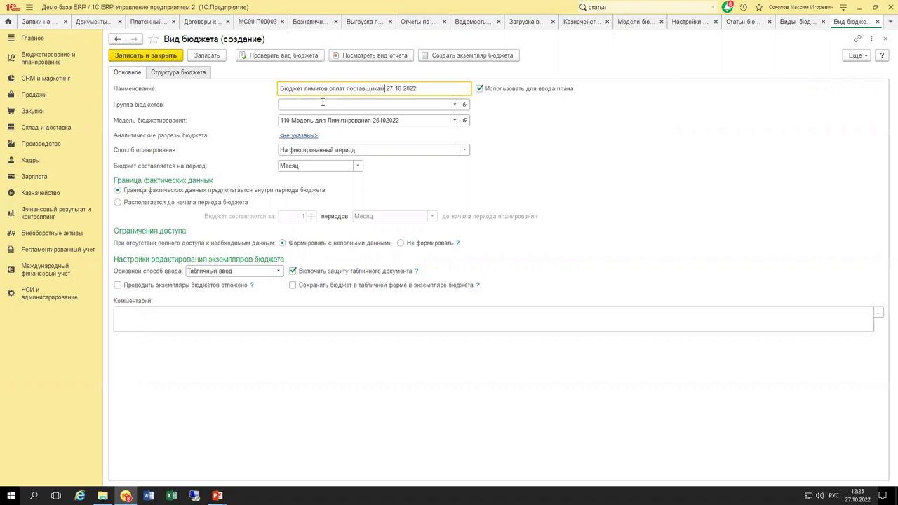
pyautogui.moveTo(385, 89); pyautogui.dragTo(440, 90)
pyautogui.click(438, 89)
# Add a simple table to the budget structure with Месяц periods as its columns.
pyautogui.click(183, 73)
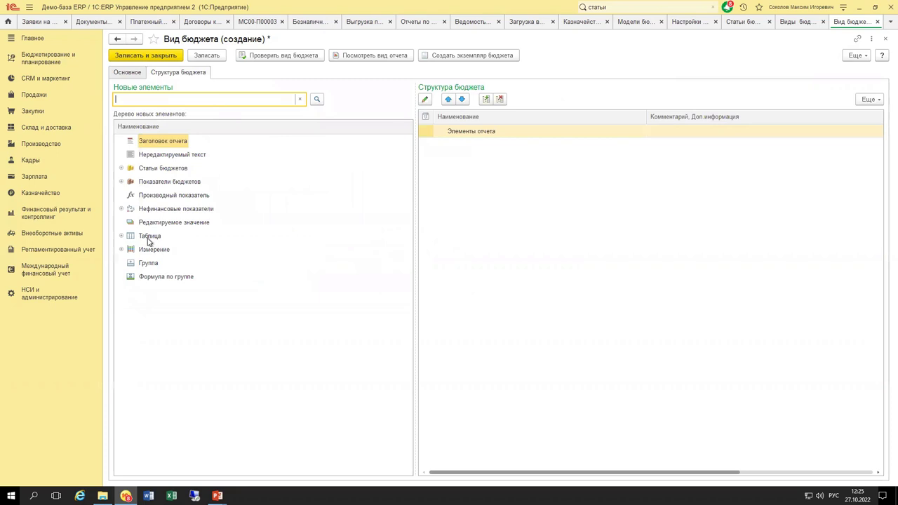
pyautogui.moveTo(152, 236); pyautogui.dragTo(483, 233)
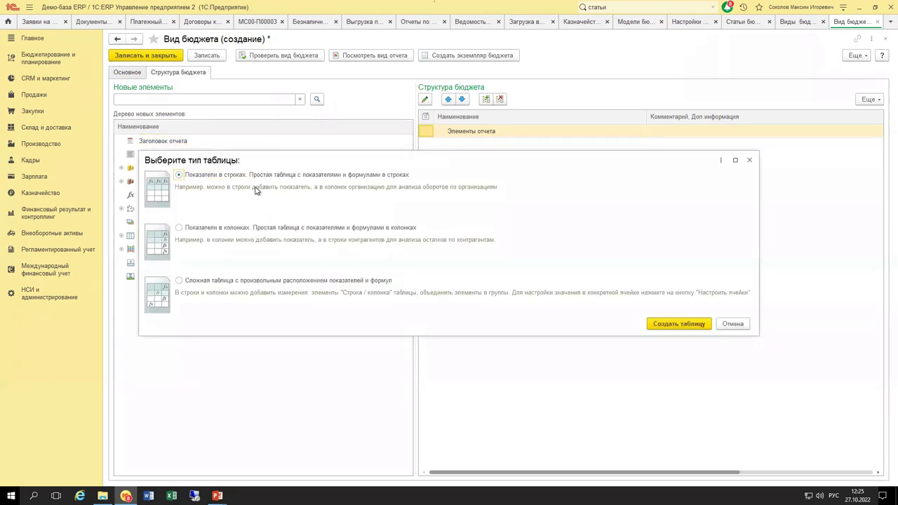
pyautogui.click(689, 324)
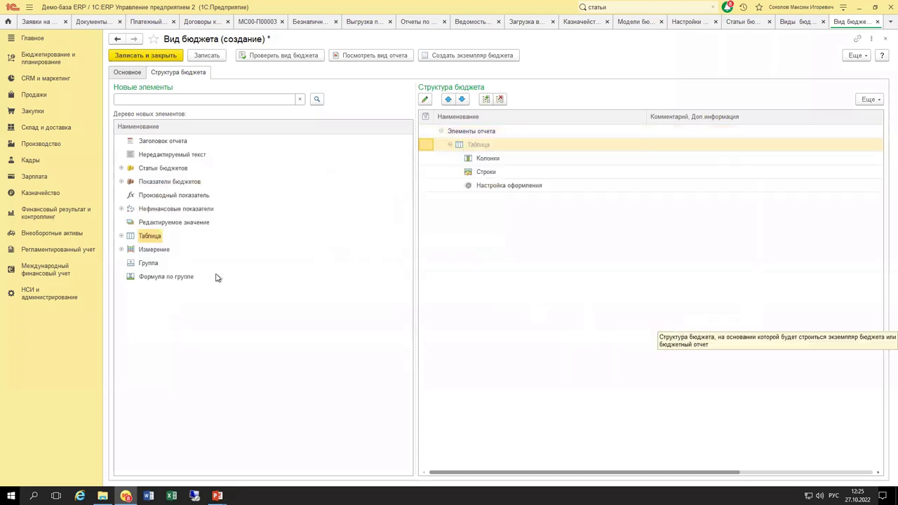
pyautogui.click(121, 237)
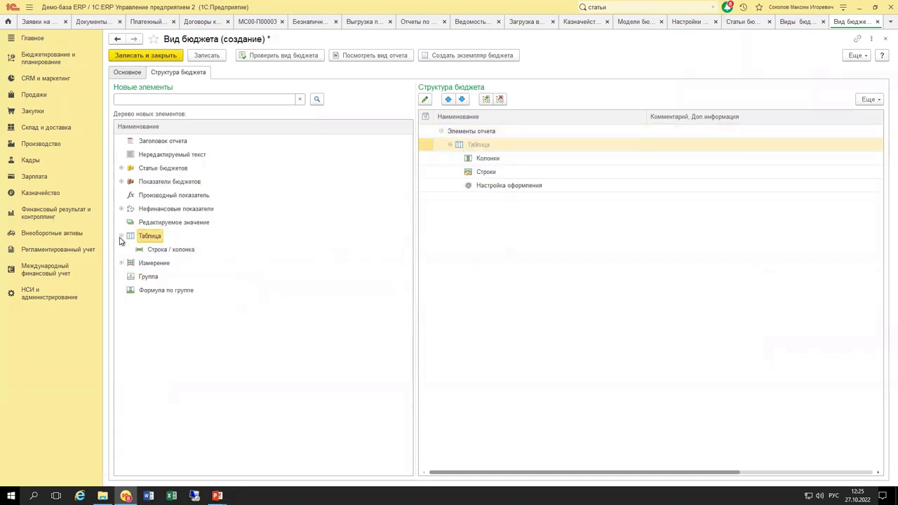
pyautogui.click(121, 237)
pyautogui.click(122, 249)
pyautogui.click(127, 264)
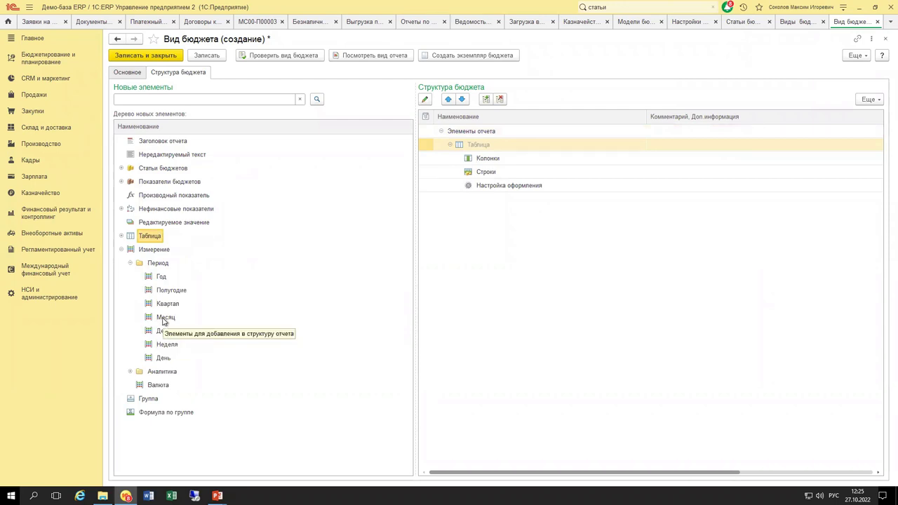
pyautogui.moveTo(167, 321); pyautogui.dragTo(495, 161)
pyautogui.click(627, 347)
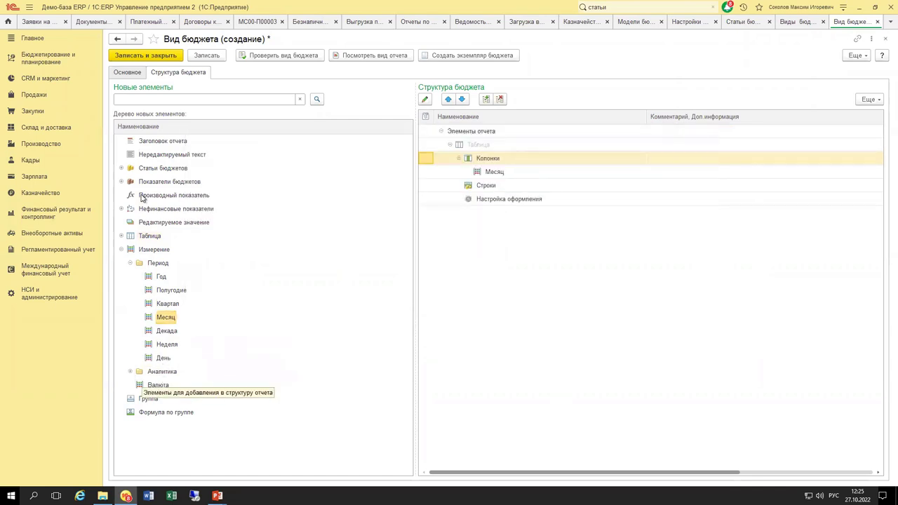
# Put the _Оплата поставщику 27.10.2022 item into the table rows and save the budget type.
pyautogui.click(122, 169)
pyautogui.moveTo(189, 359); pyautogui.dragTo(483, 193)
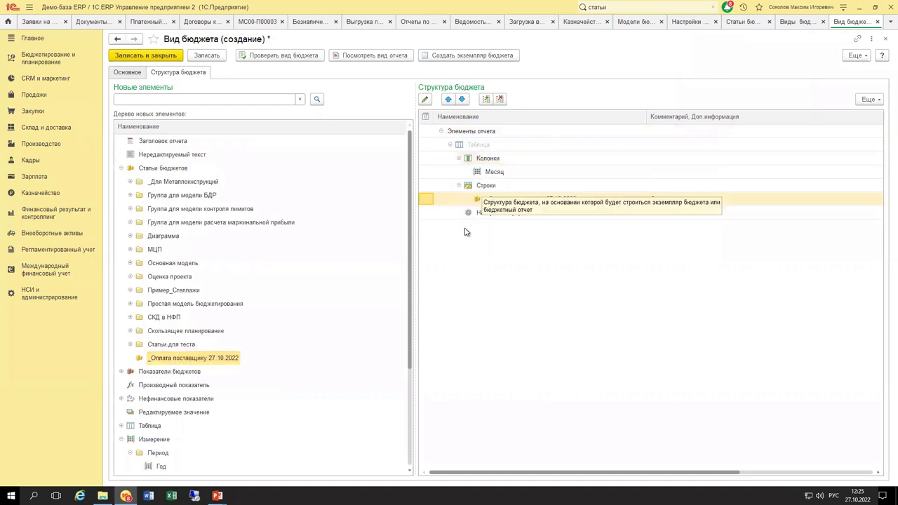
pyautogui.click(122, 169)
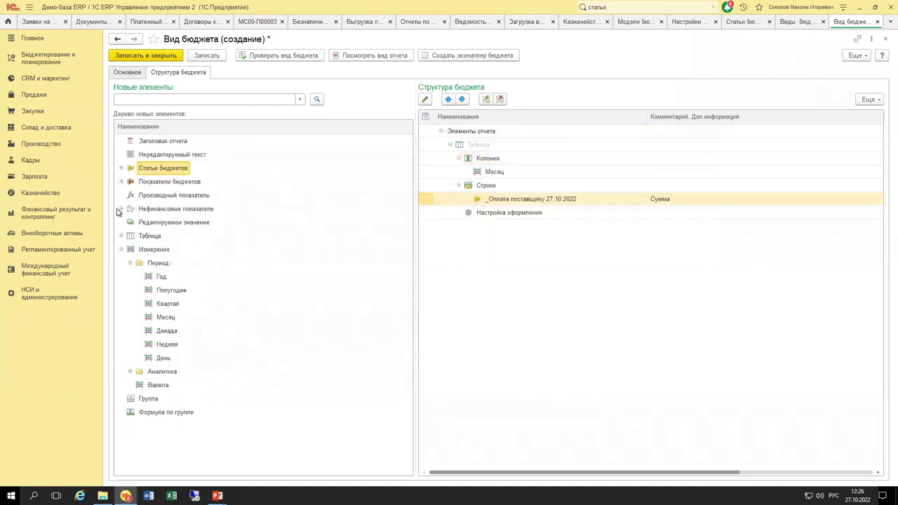
pyautogui.click(120, 249)
pyautogui.click(206, 55)
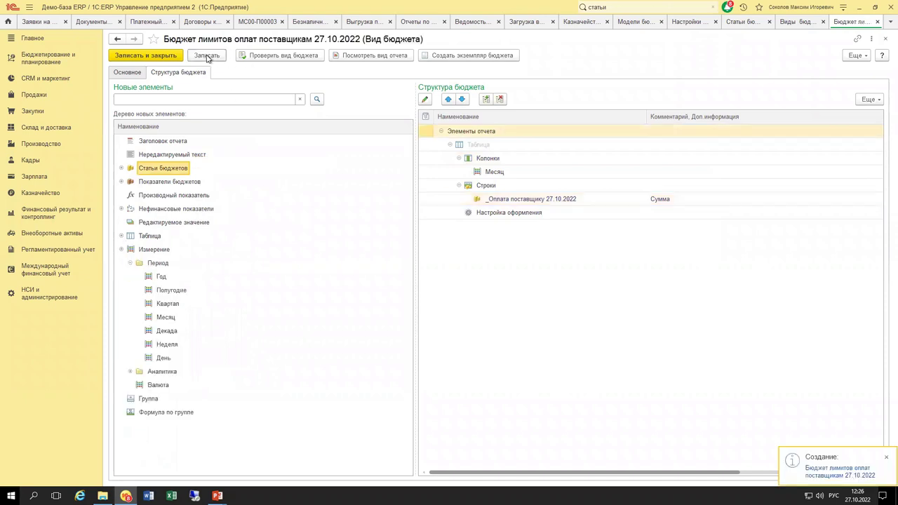
# Create a budget instance with scenario Основной помесячный план, organization Металл-Сервис and department Дирекция.
pyautogui.click(489, 56)
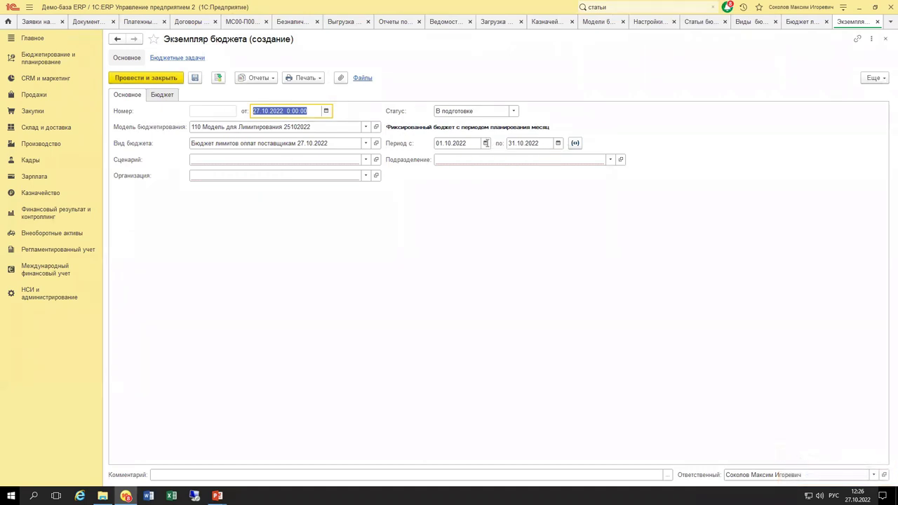
pyautogui.click(325, 161)
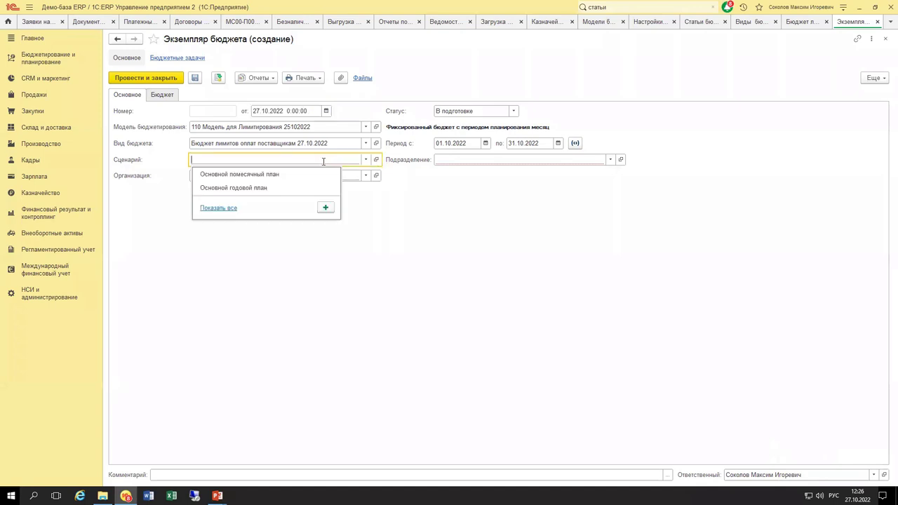
pyautogui.click(268, 174)
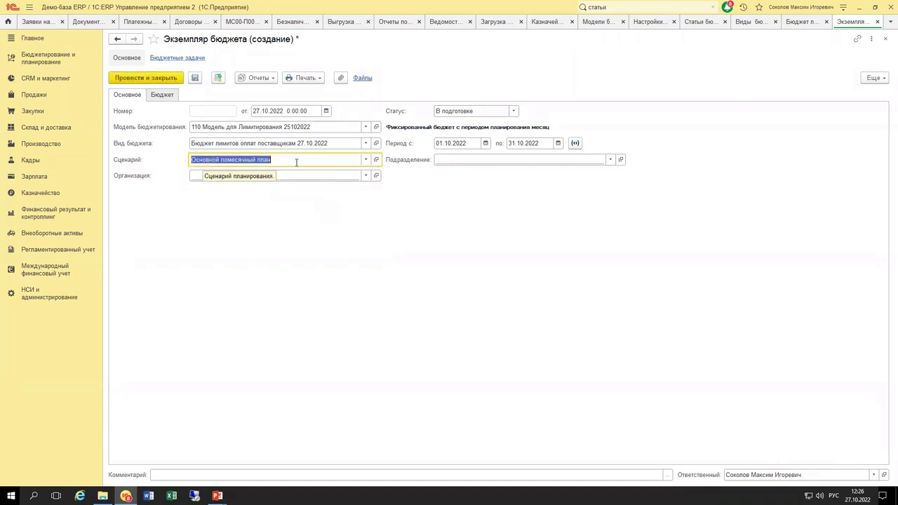
pyautogui.click(281, 176)
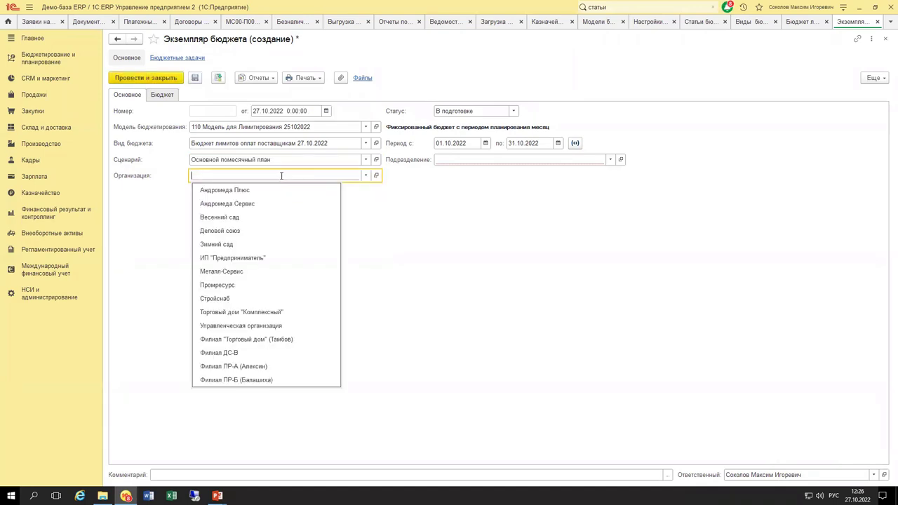
pyautogui.click(255, 270)
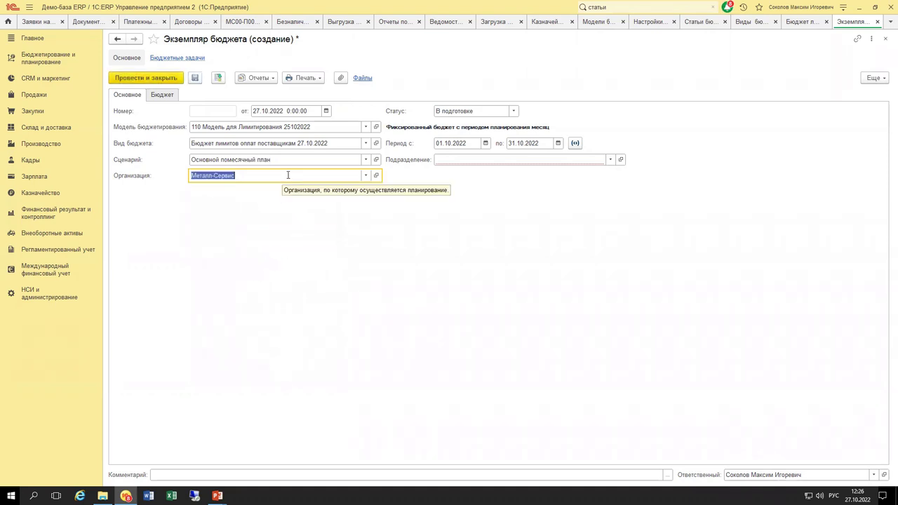
pyautogui.click(457, 159)
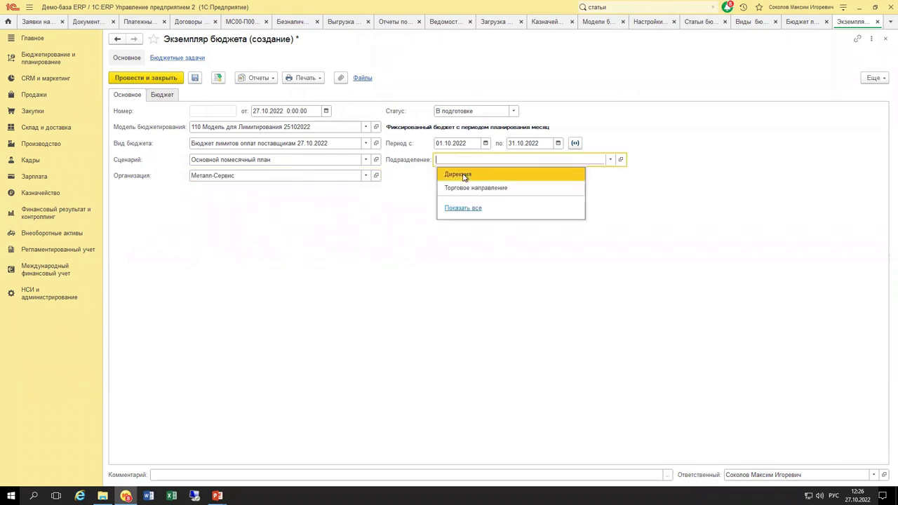
pyautogui.click(463, 174)
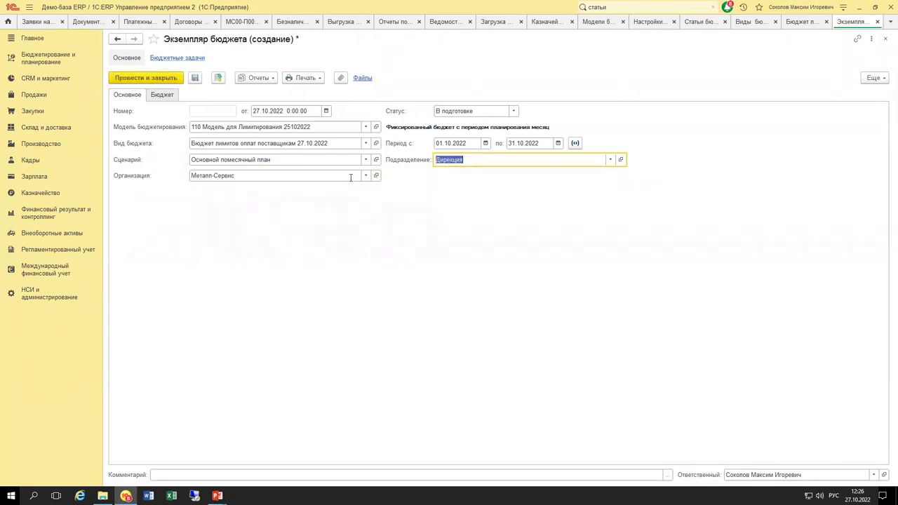
# Review the Основной помесячный план scenario's settings without changing them.
pyautogui.click(376, 159)
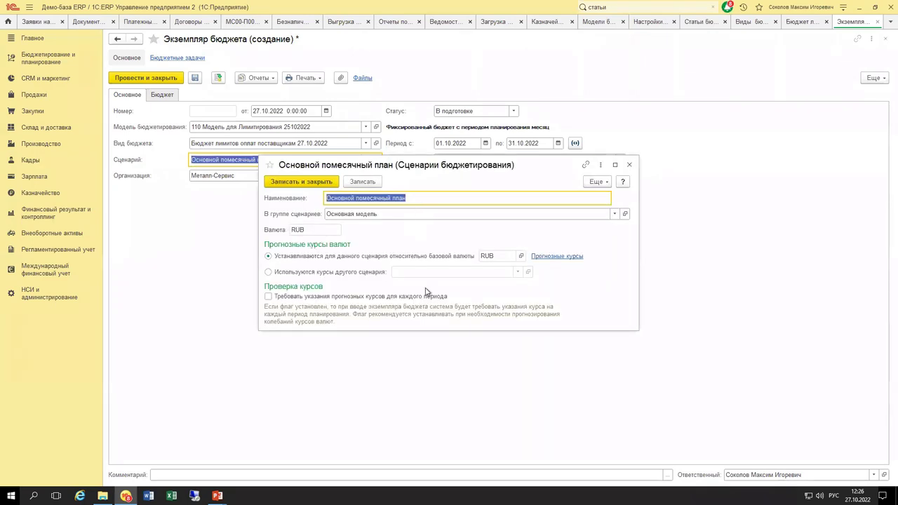
pyautogui.click(630, 166)
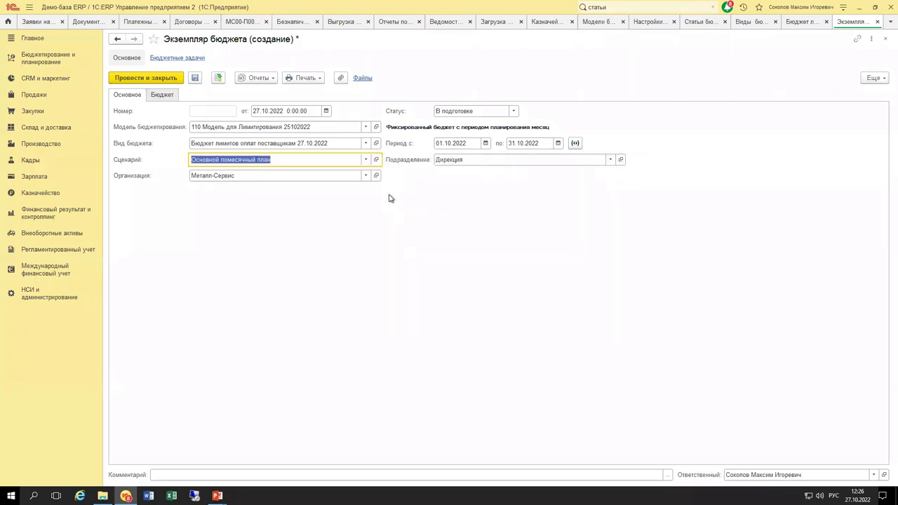
pyautogui.click(162, 95)
# Enter 500 000 for October 2022, set status to Утвержден and post the instance.
pyautogui.click(325, 147)
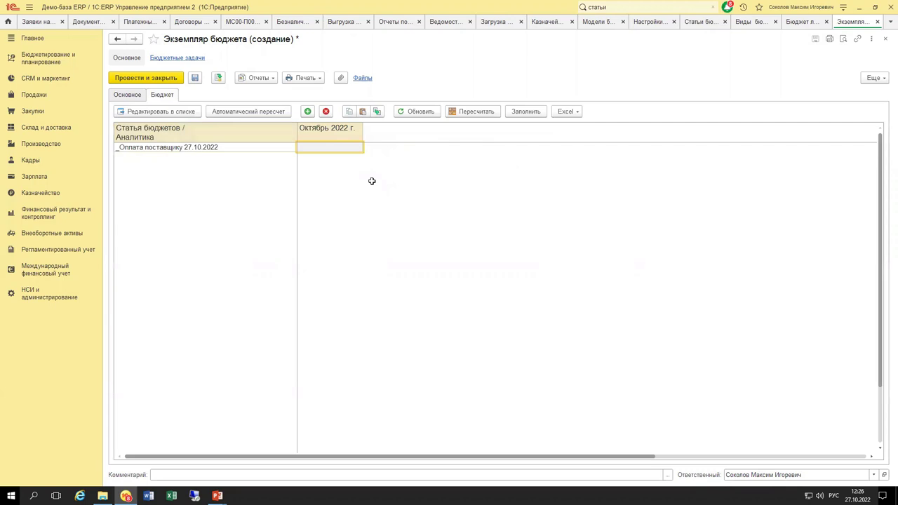
pyautogui.write('5')
pyautogui.press('Return')
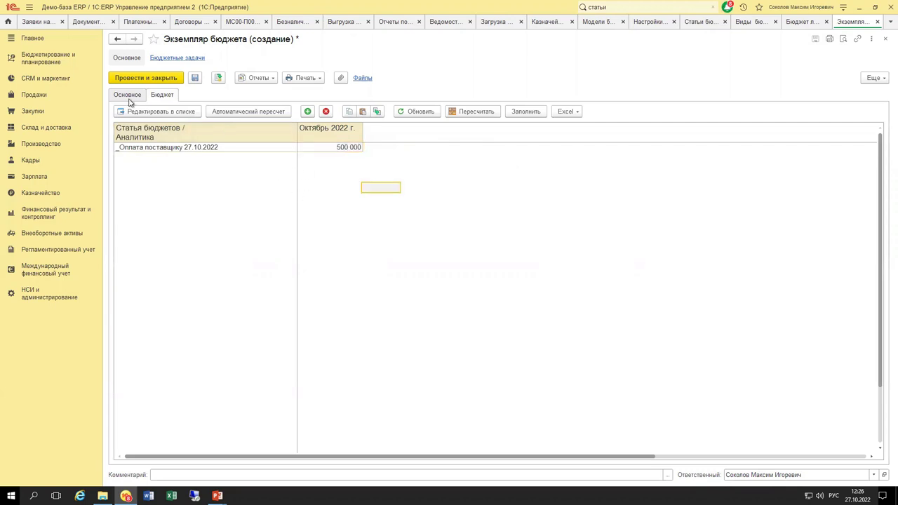
pyautogui.click(131, 96)
pyautogui.click(464, 111)
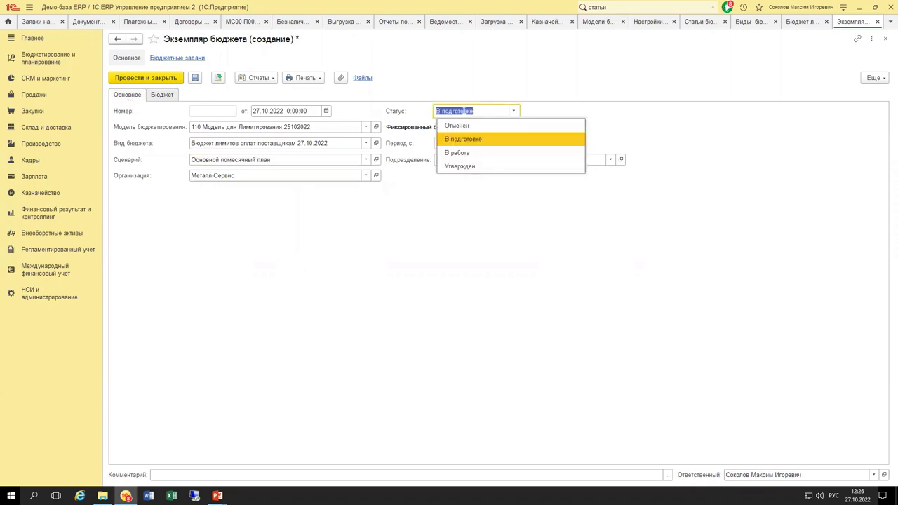
pyautogui.click(468, 169)
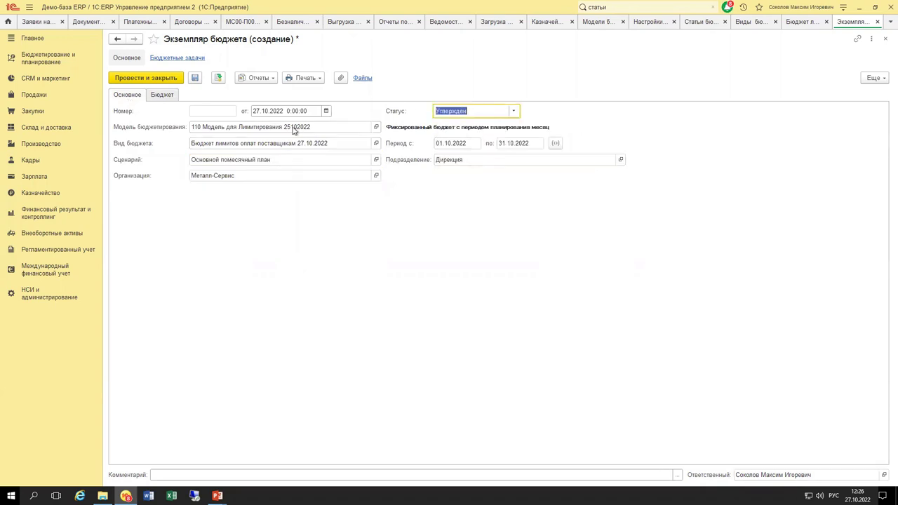
pyautogui.click(218, 77)
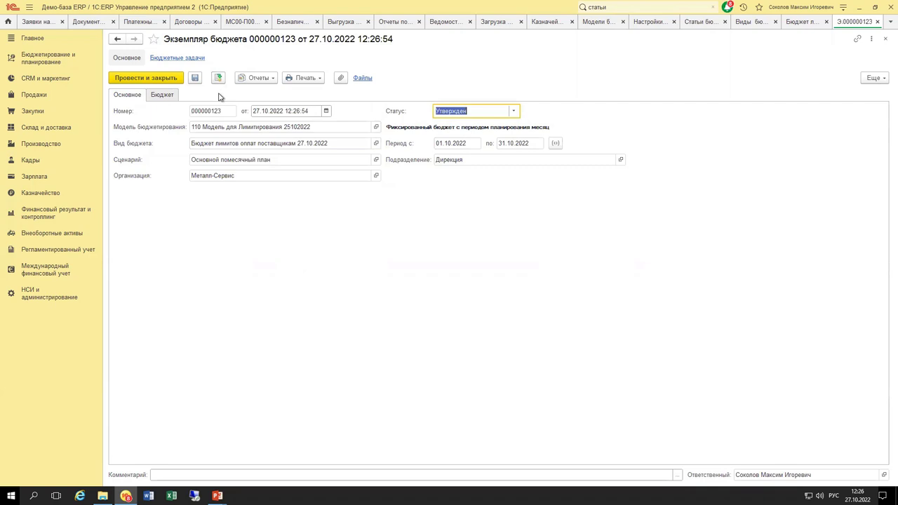
# Close the instance, then reopen 000000123 from Экземпляры бюджетов to check October's 500 000.
pyautogui.click(168, 77)
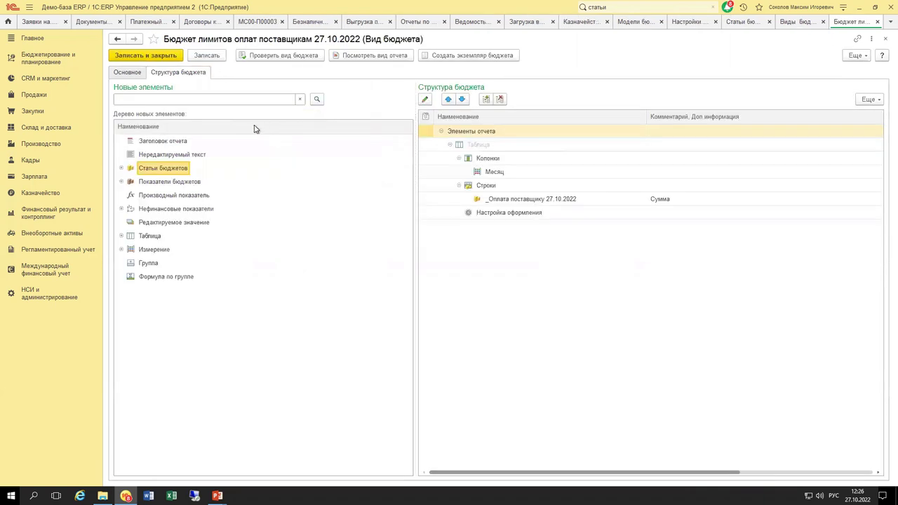
pyautogui.press('Escape')
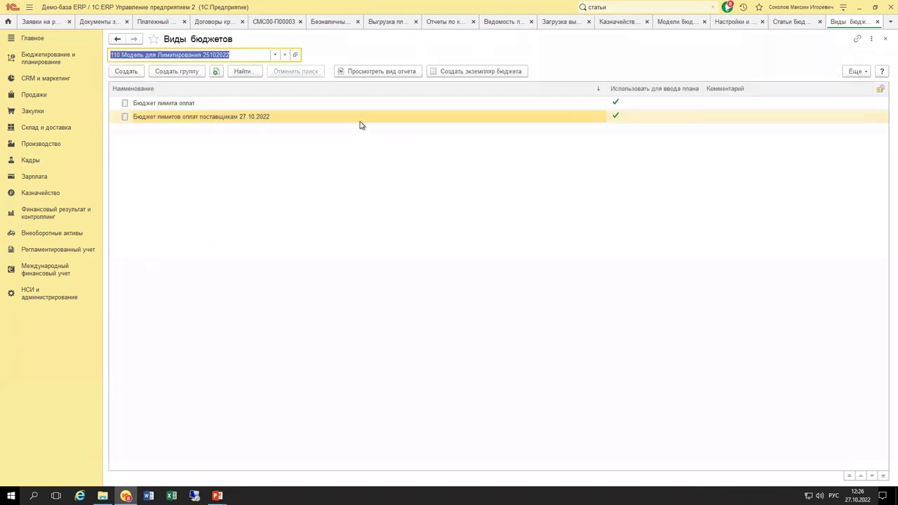
pyautogui.click(53, 61)
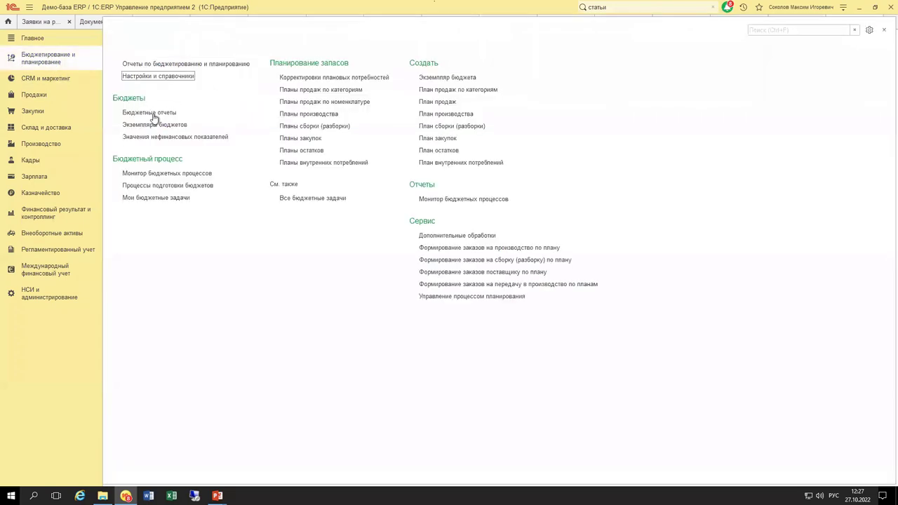
pyautogui.click(156, 125)
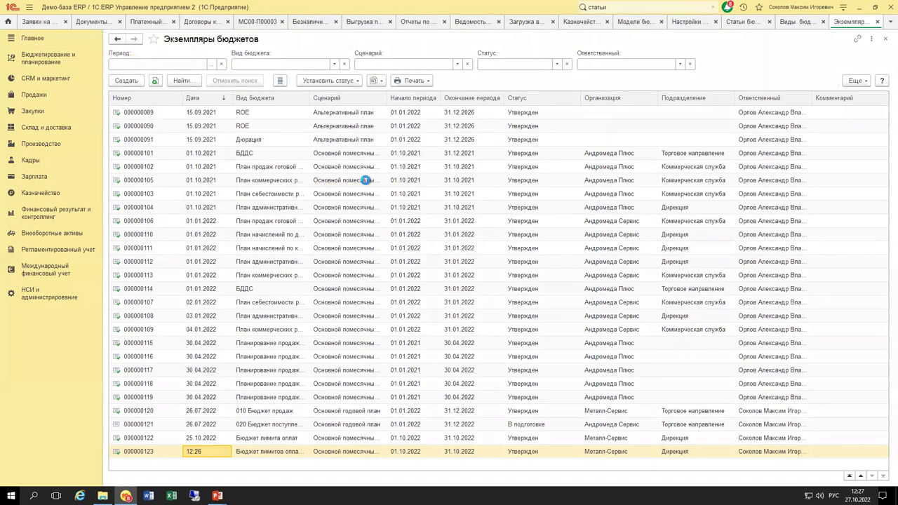
pyautogui.press('Return')
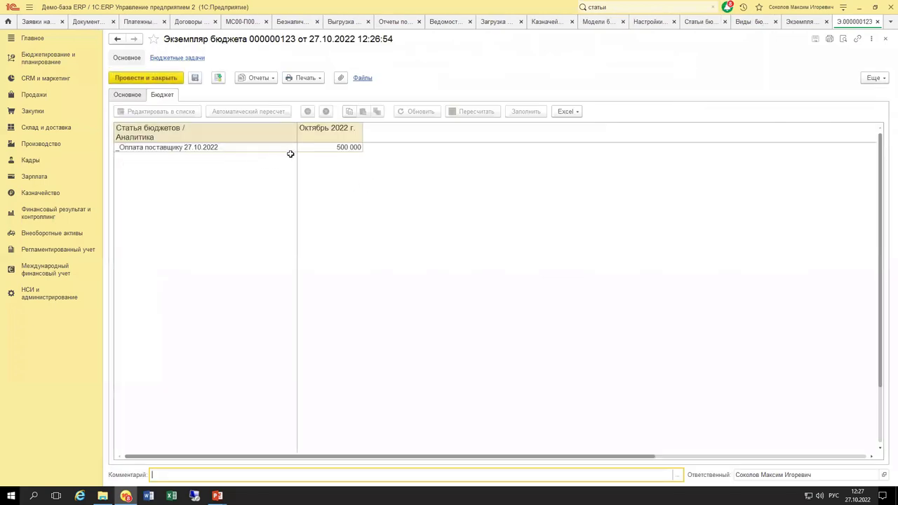
pyautogui.click(324, 147)
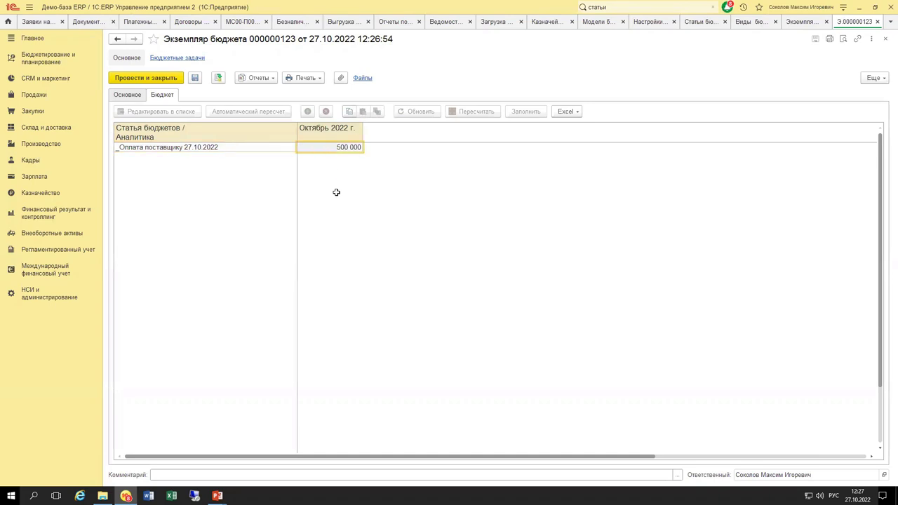
pyautogui.press('Escape')
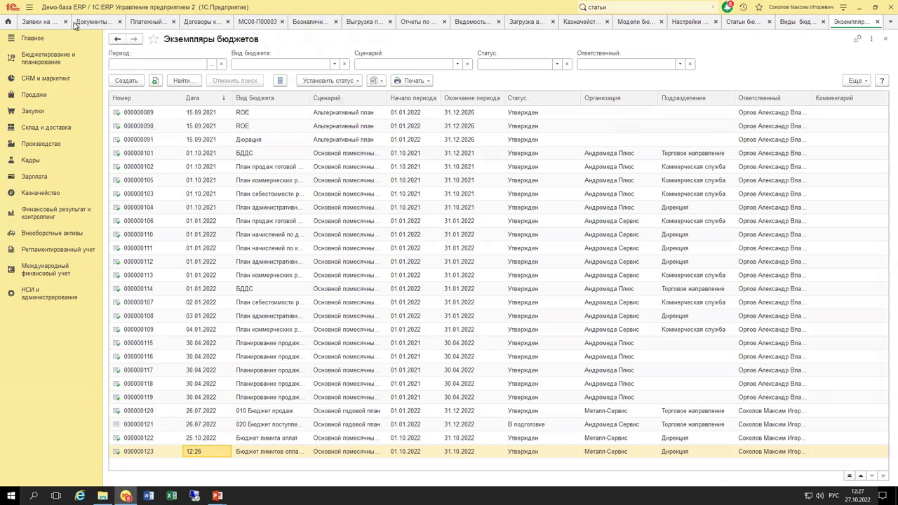
# Copy payment request МС00-000025 into a new request with payment date 27.10.2022.
pyautogui.click(40, 23)
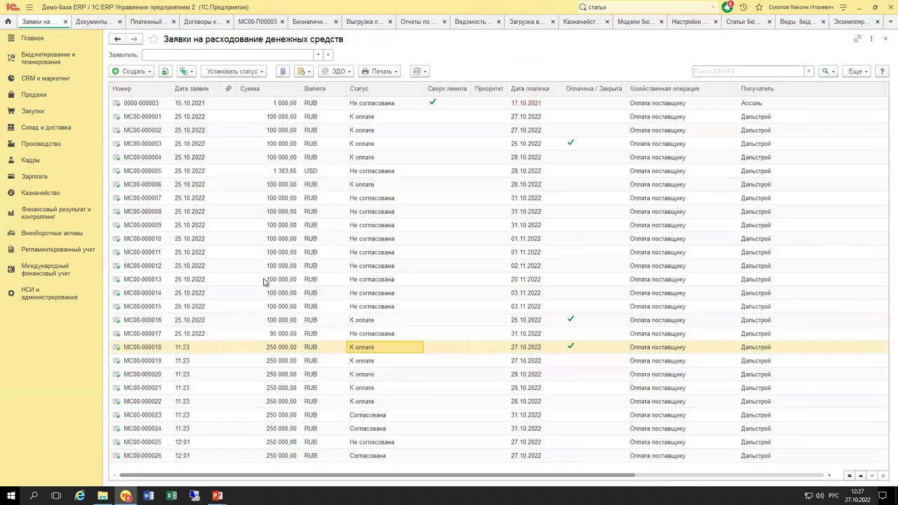
pyautogui.click(379, 442)
pyautogui.click(165, 71)
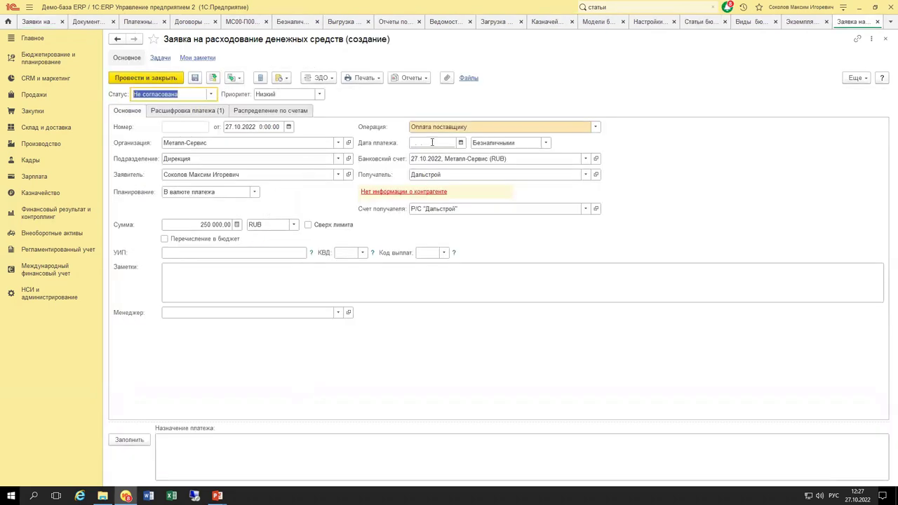
pyautogui.click(432, 142)
pyautogui.write('27')
pyautogui.press('Tab')
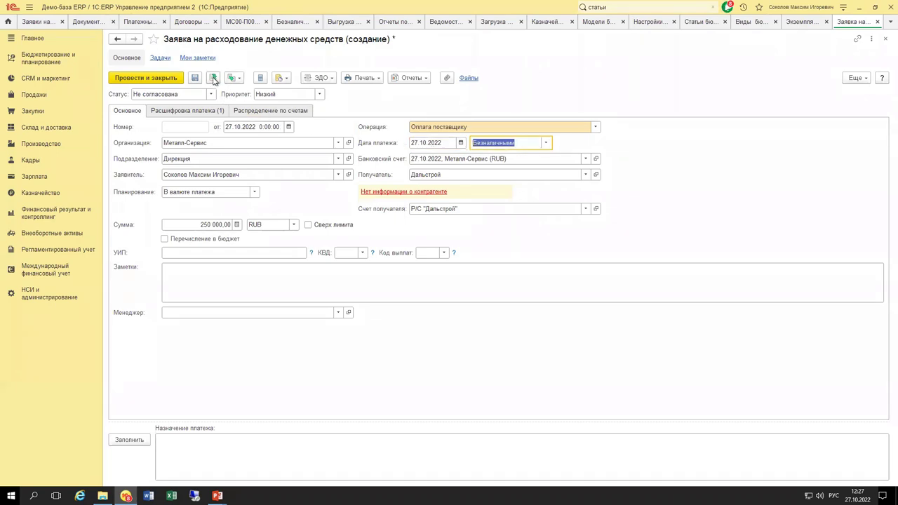
# Attempt to post the request, dismiss the error, then save it unposted and close.
pyautogui.click(213, 78)
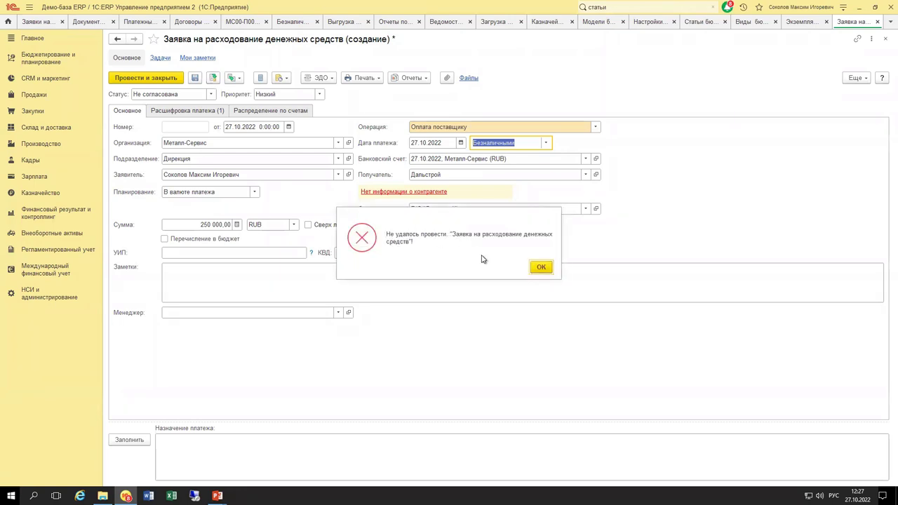
pyautogui.click(541, 268)
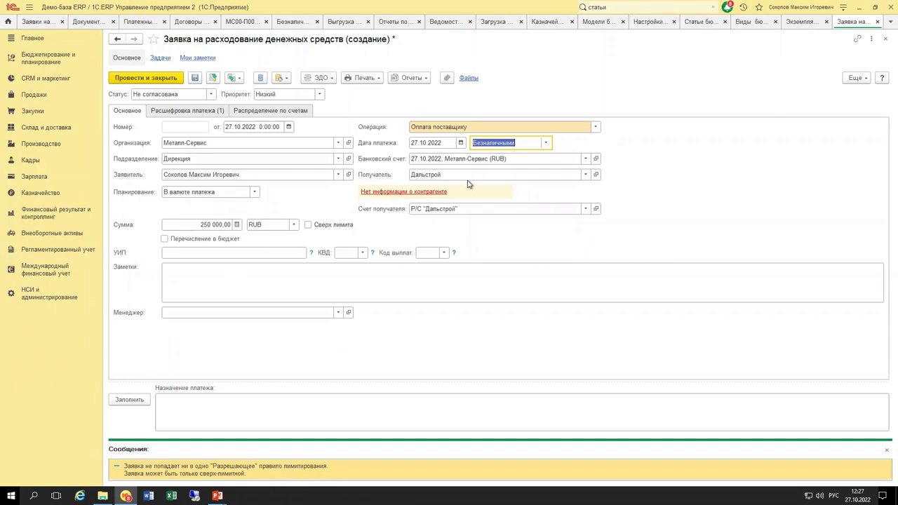
pyautogui.press('Escape')
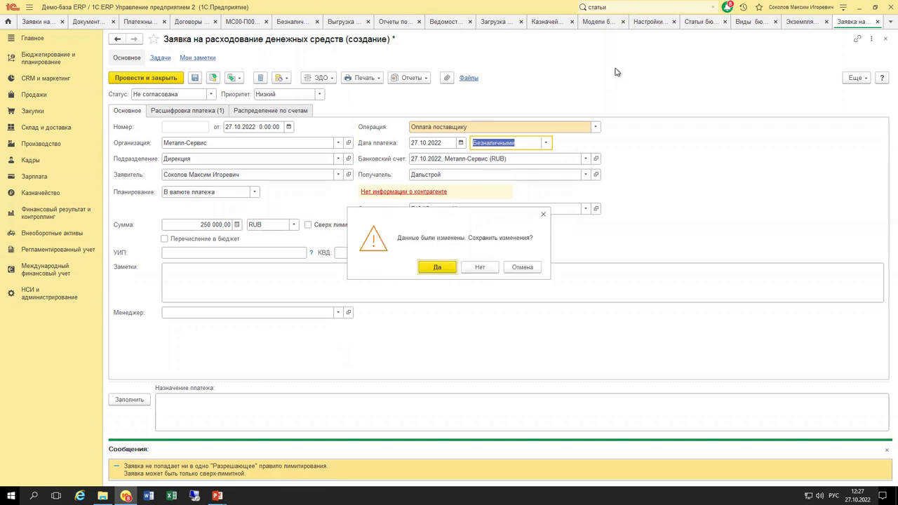
pyautogui.click(523, 269)
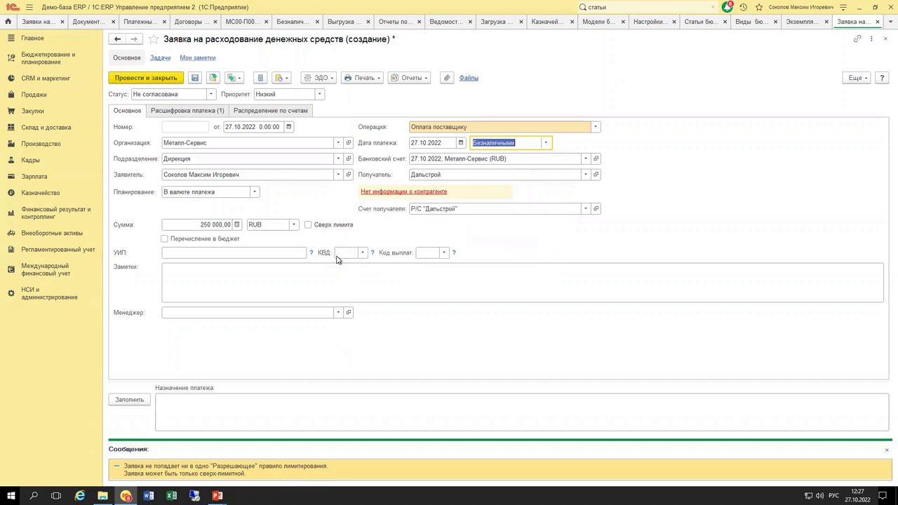
pyautogui.click(206, 76)
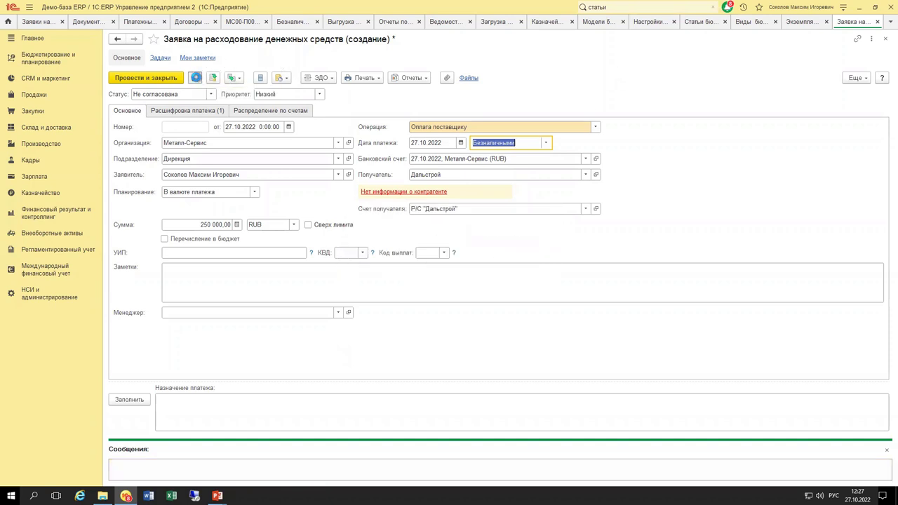
pyautogui.press('Escape')
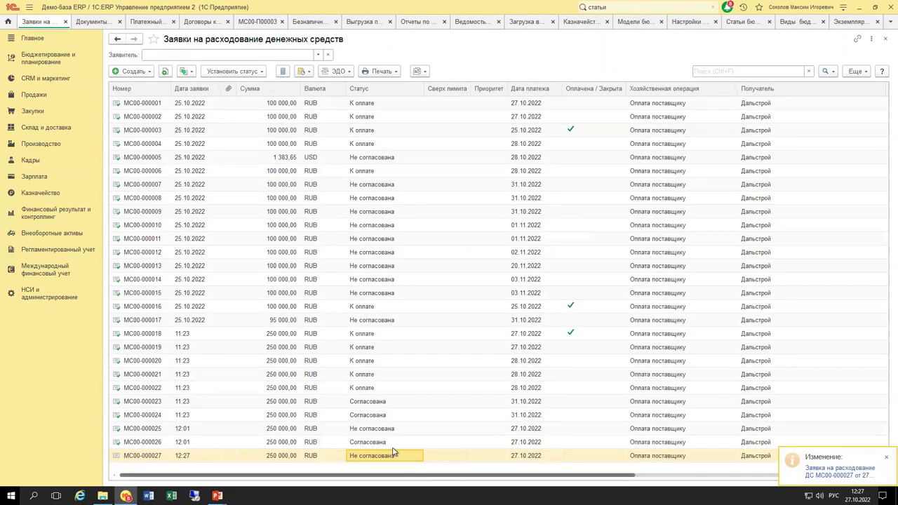
# Reopen МС00-000027, save it again, and go to the Бюджетирование и планирование section.
pyautogui.press('Return')
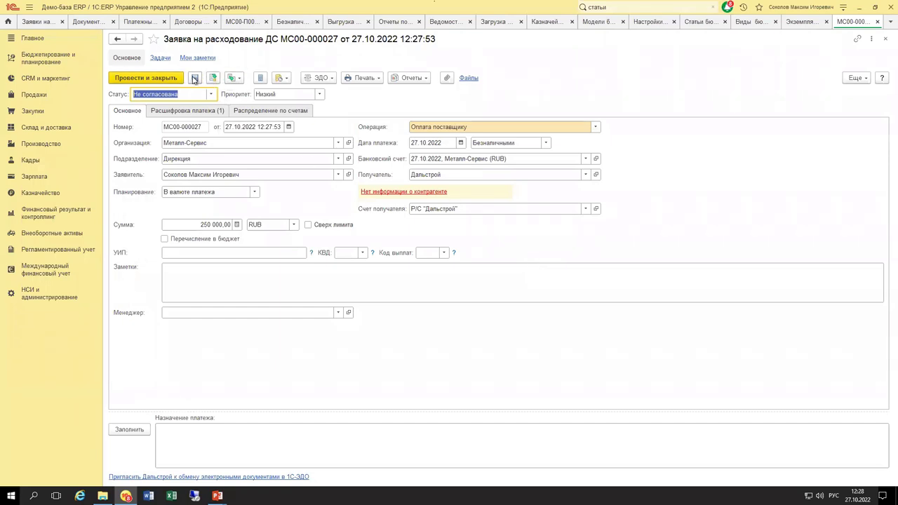
pyautogui.click(195, 79)
pyautogui.click(53, 63)
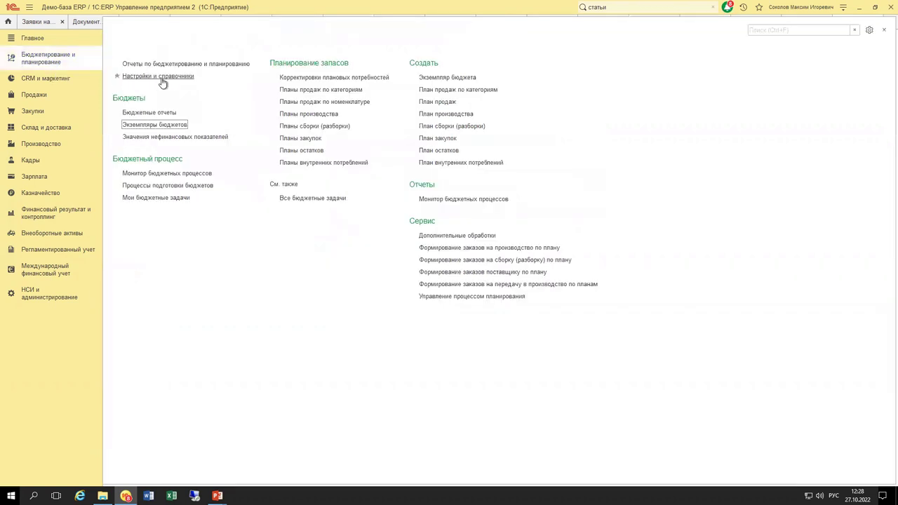
# Inspect the _Оплата поставщику 27.10.2022 item in the Статьи бюджетов list.
pyautogui.click(161, 82)
pyautogui.click(151, 98)
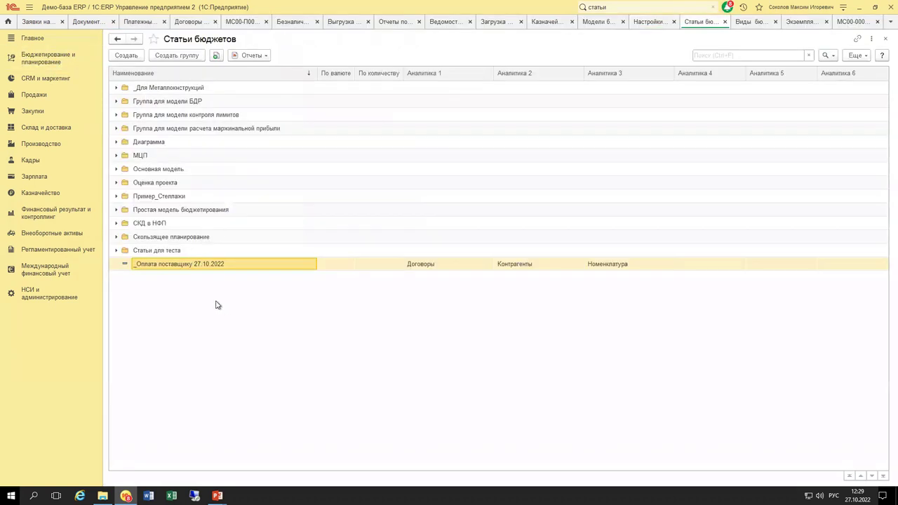
pyautogui.doubleClick(188, 264)
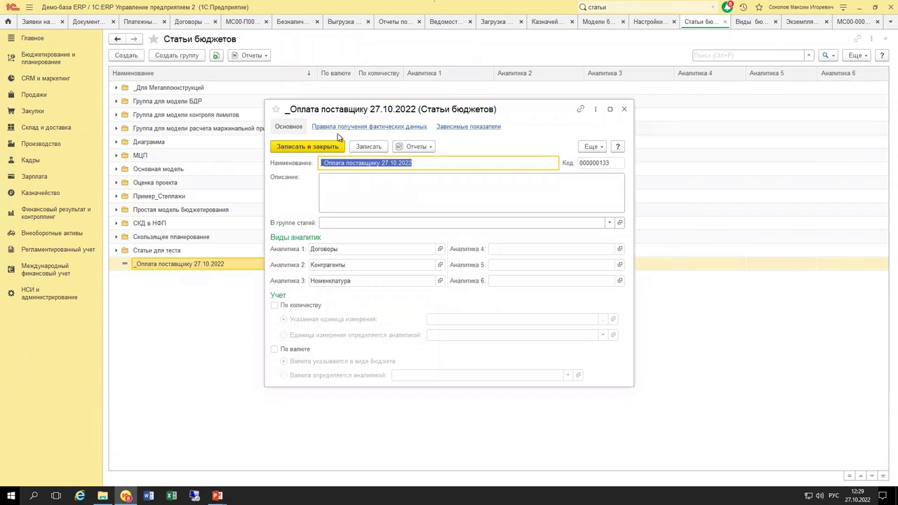
pyautogui.click(624, 110)
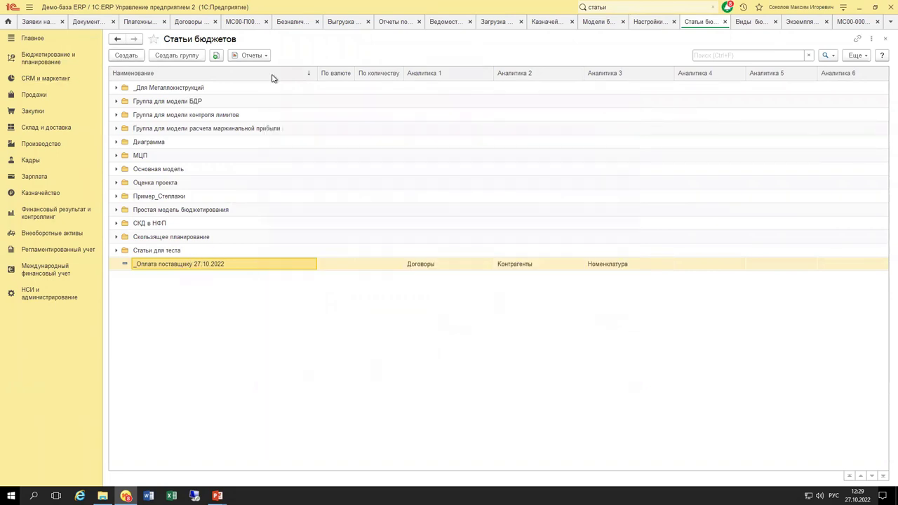
# Open model 110 Модель для Лимитирования 25102022 and add a new Лимиты расхода ДС rule.
pyautogui.click(598, 22)
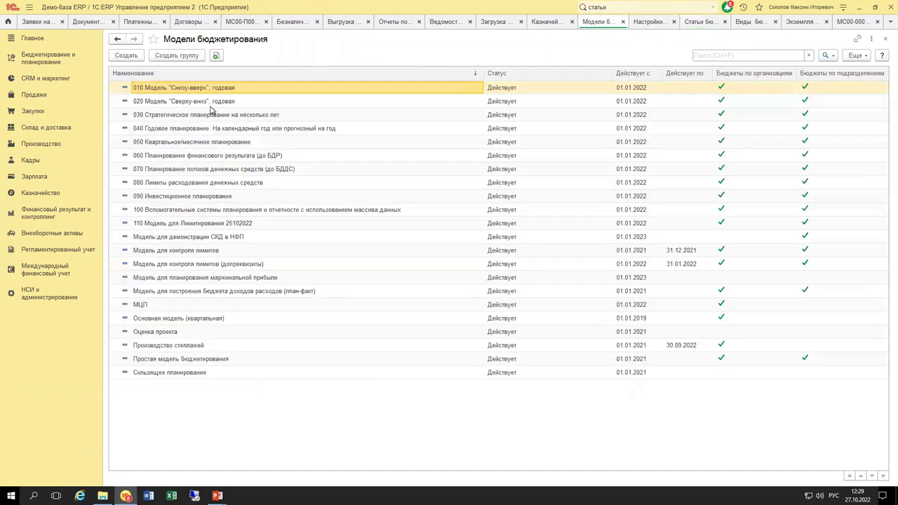
pyautogui.click(188, 224)
pyautogui.doubleClick(188, 225)
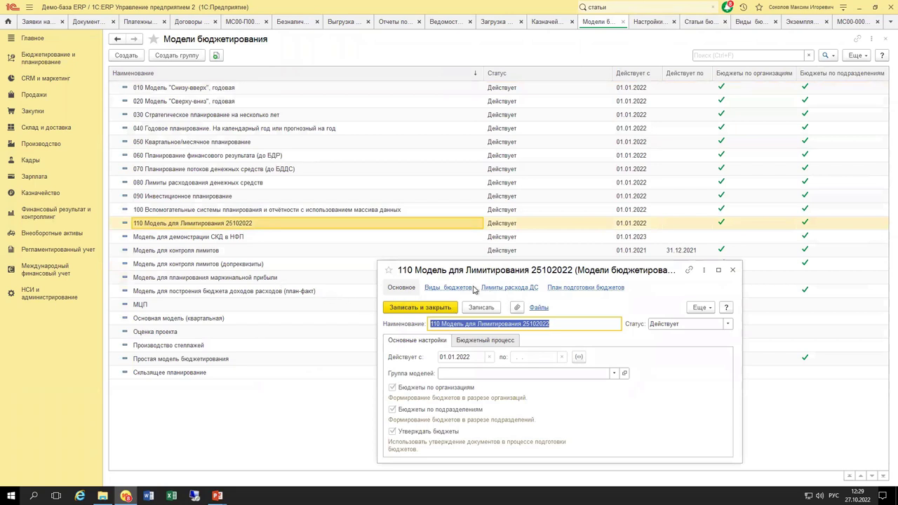
pyautogui.click(495, 289)
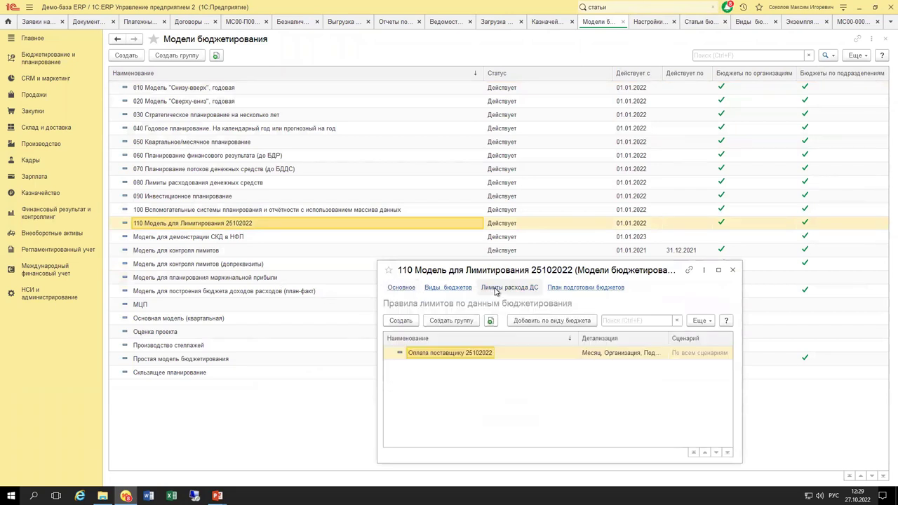
pyautogui.moveTo(514, 263); pyautogui.dragTo(496, 77)
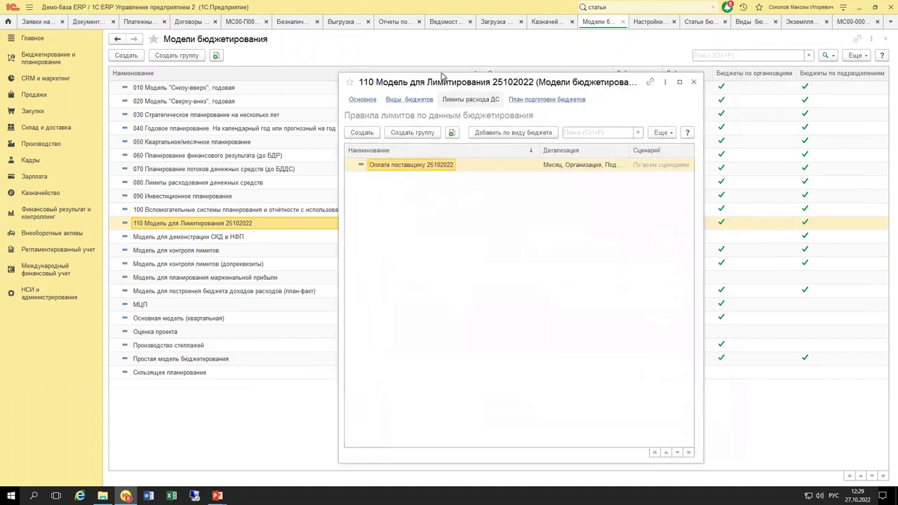
pyautogui.click(336, 126)
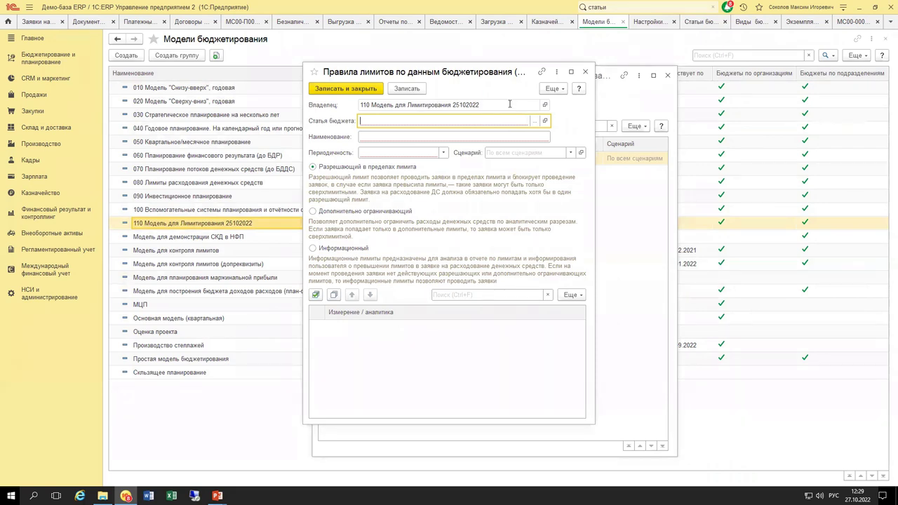
# Choose _Оплата поставщику 27.10.2022 as the rule's Статья бюджета and Месяц as Периодичность.
pyautogui.click(536, 122)
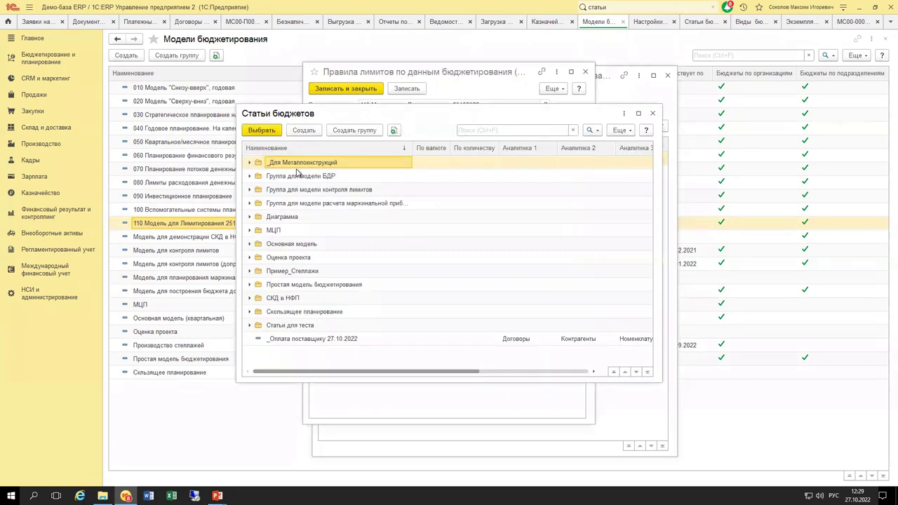
pyautogui.click(320, 340)
pyautogui.doubleClick(320, 339)
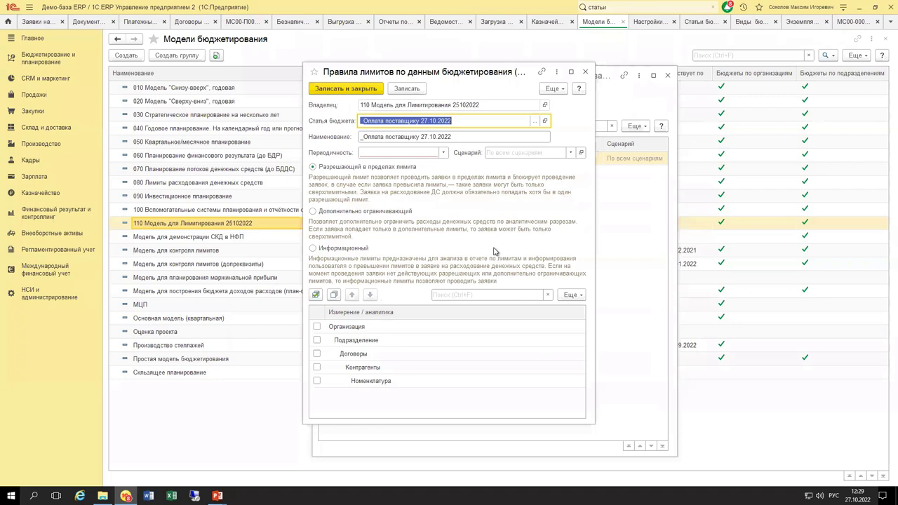
pyautogui.click(444, 153)
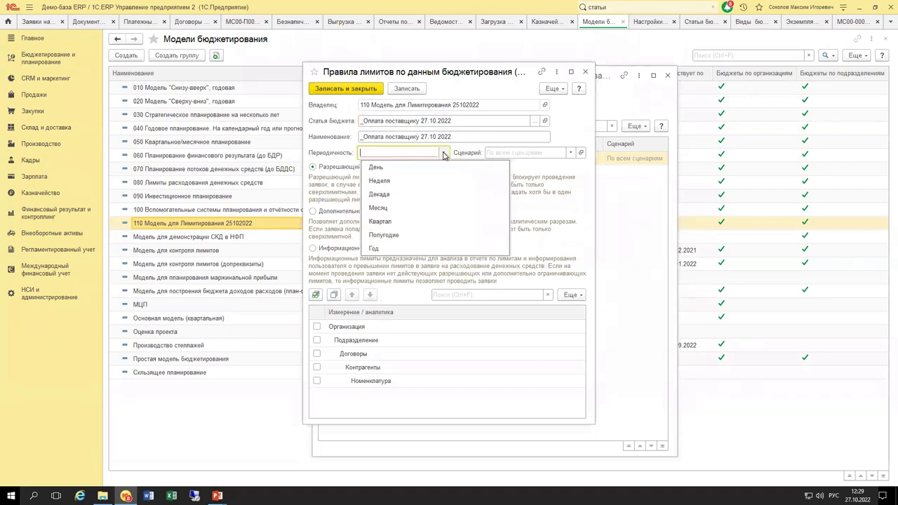
pyautogui.click(397, 207)
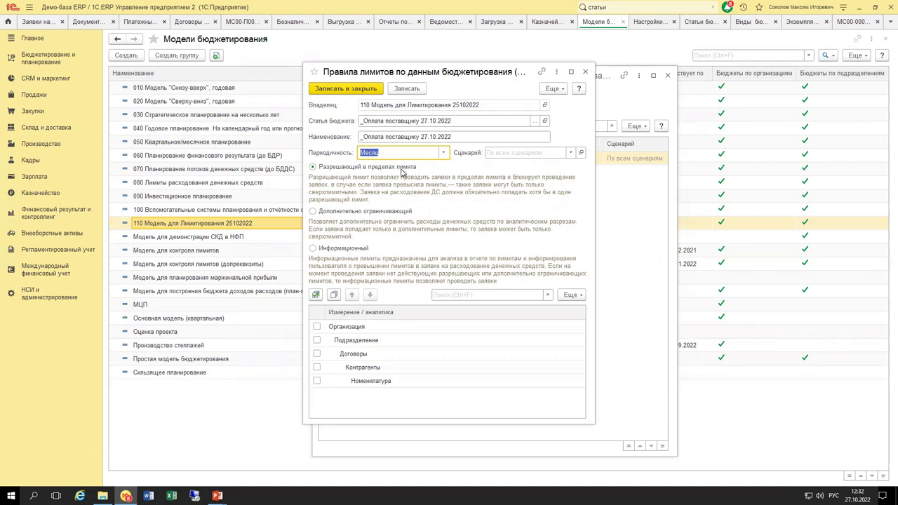
# Tick Организация and Подразделение as dimensions of the _Оплата поставщику 27.10.2022 limit rule and save it.
pyautogui.click(347, 331)
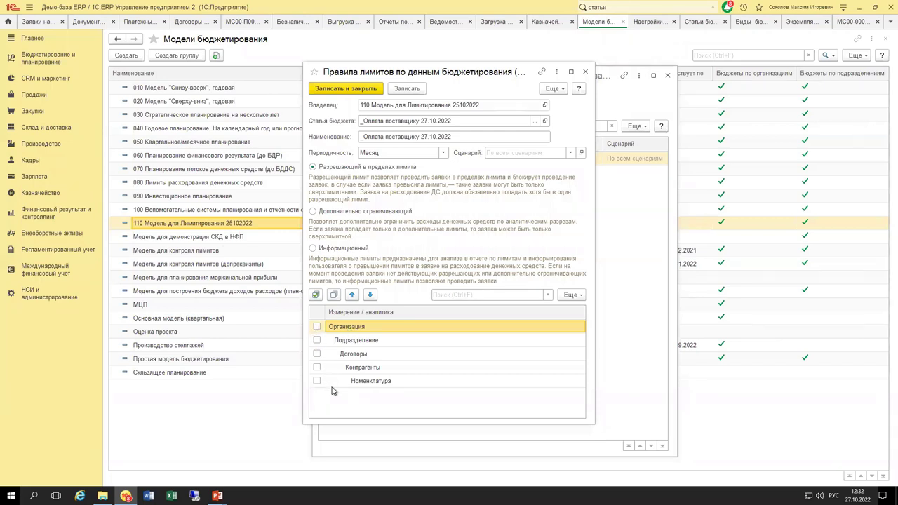
pyautogui.click(317, 327)
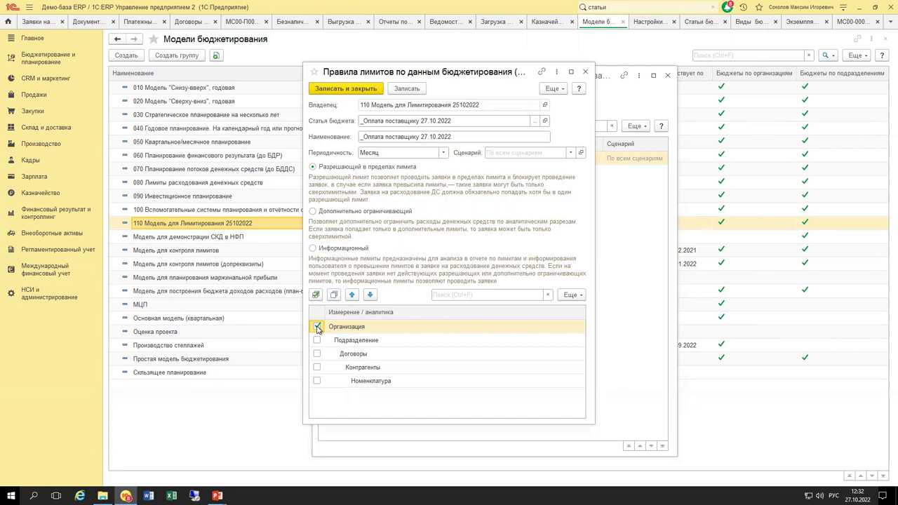
pyautogui.click(345, 342)
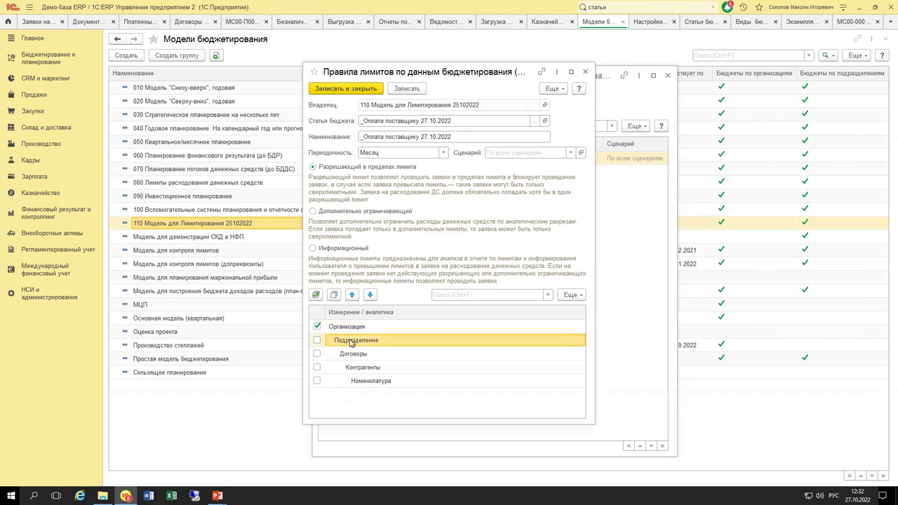
pyautogui.click(318, 341)
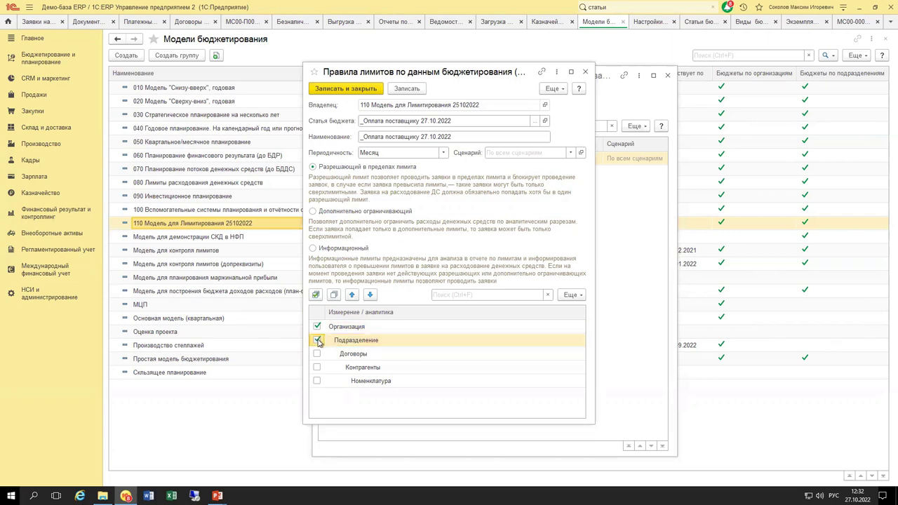
pyautogui.click(348, 344)
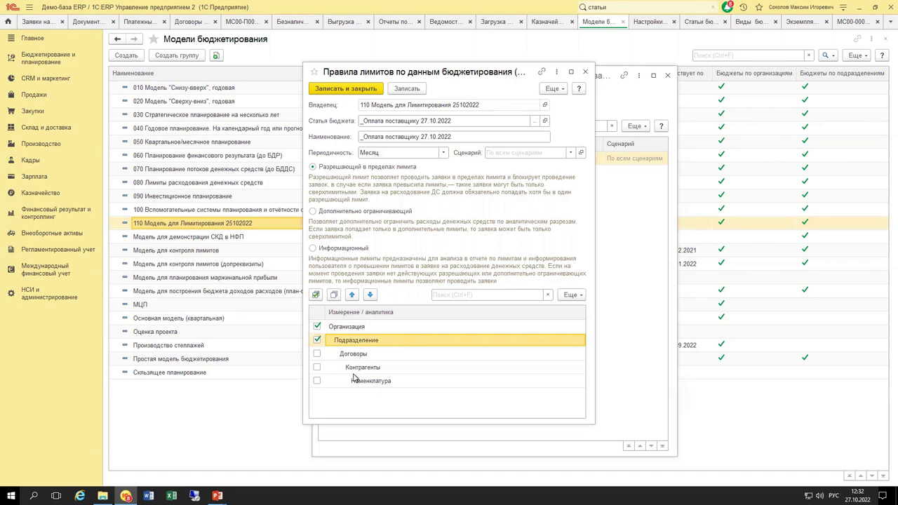
pyautogui.click(353, 370)
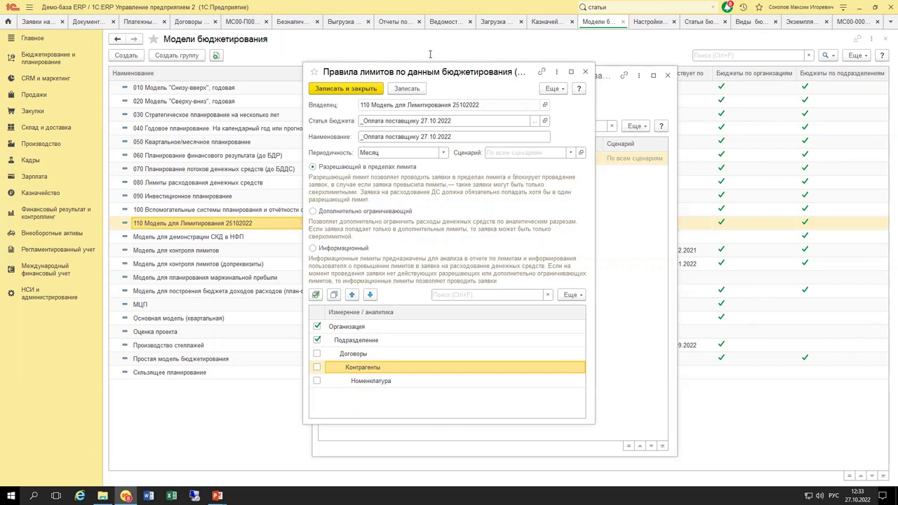
pyautogui.click(348, 90)
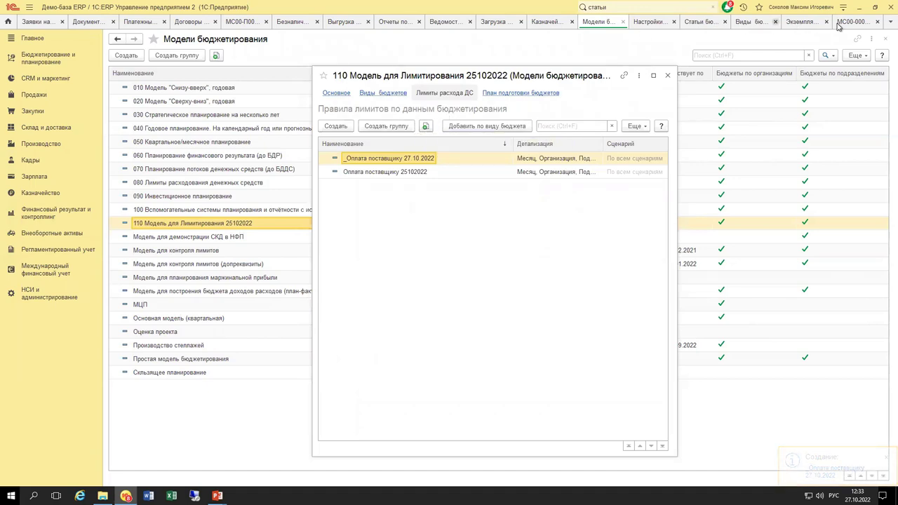
# Try posting expense request МС00-000027 and dismiss the resulting error and messages.
pyautogui.click(800, 22)
pyautogui.click(850, 22)
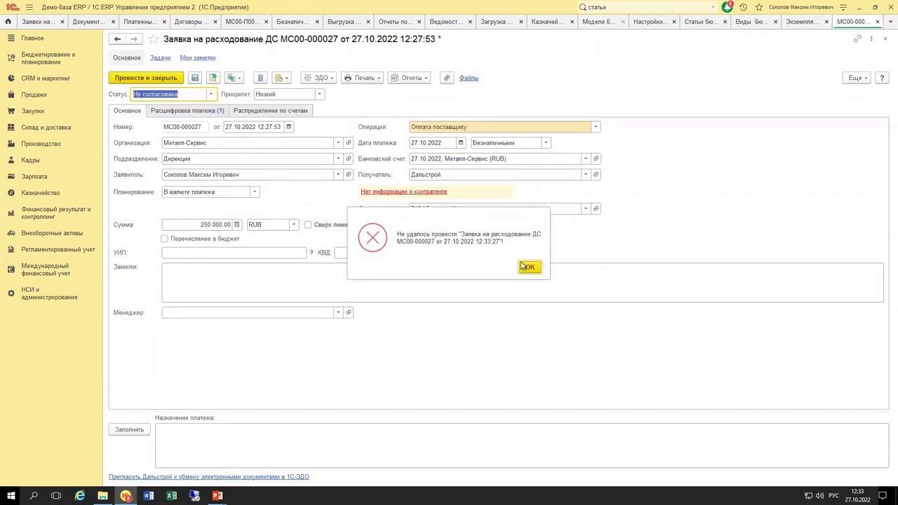
pyautogui.click(529, 264)
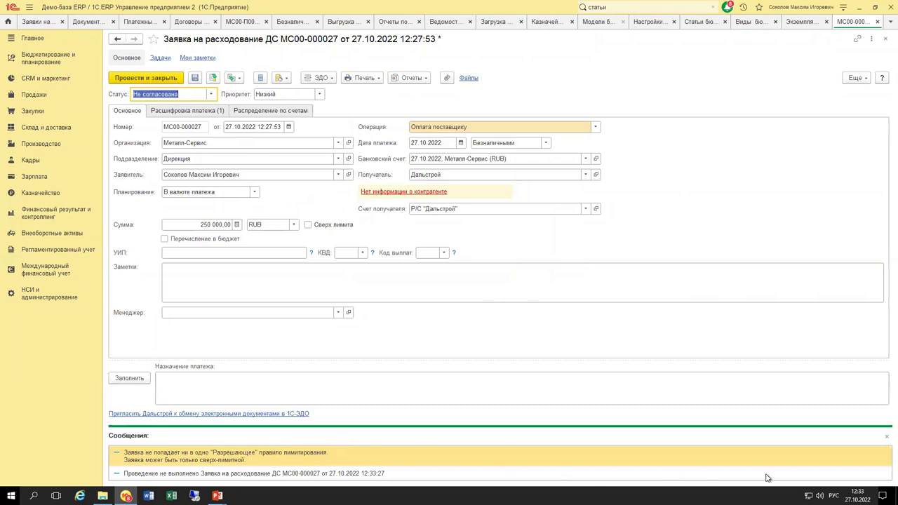
pyautogui.click(887, 436)
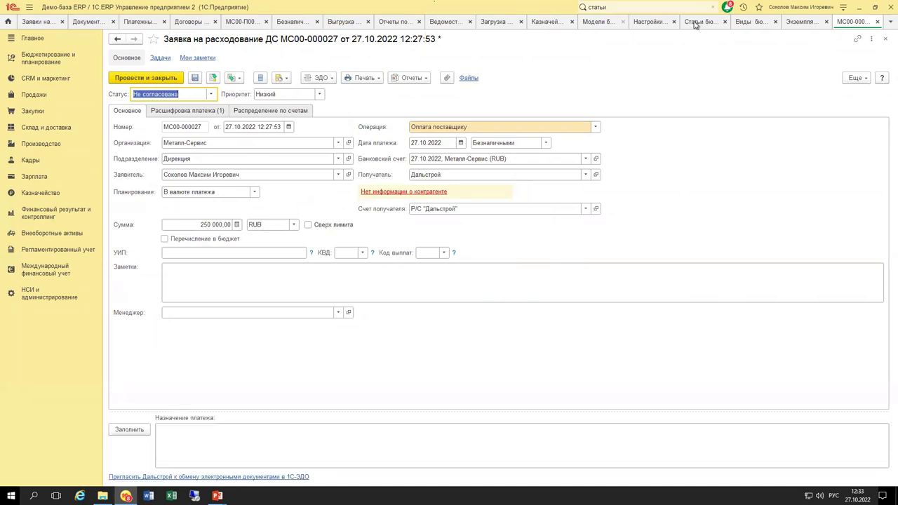
# Create a new Исполнение бюджета actual-data rule for the _Оплата поставщику 27.10.2022 budget item.
pyautogui.click(694, 25)
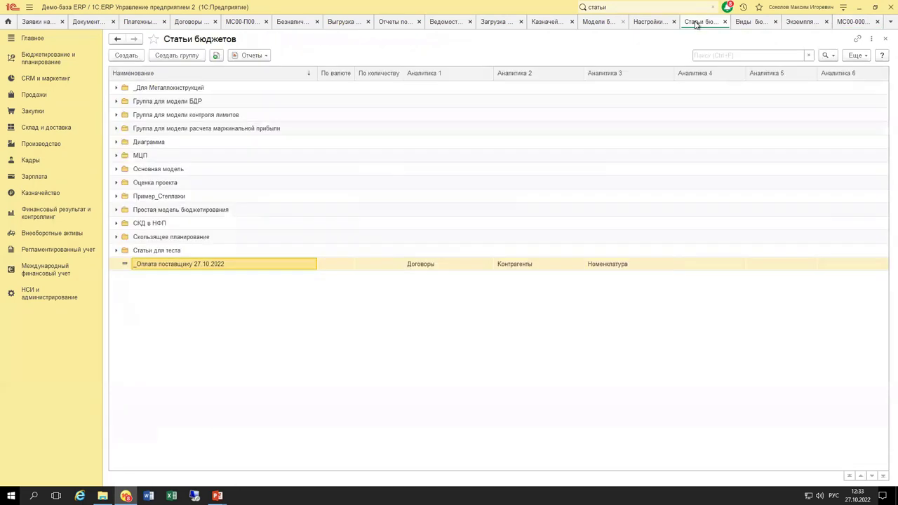
pyautogui.doubleClick(208, 266)
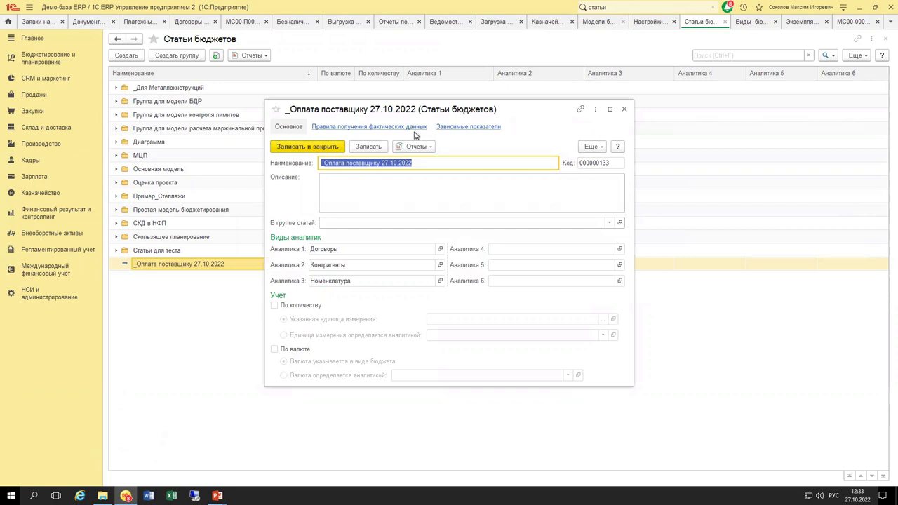
pyautogui.click(405, 128)
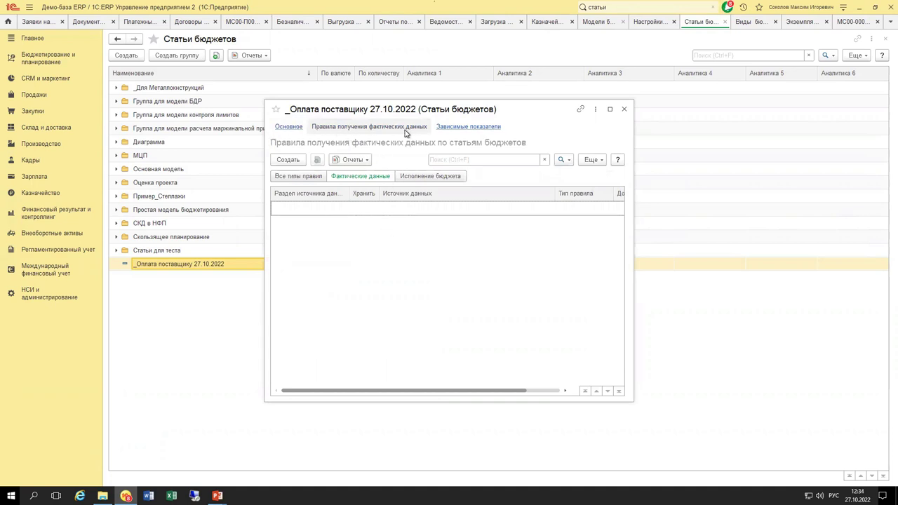
pyautogui.click(419, 179)
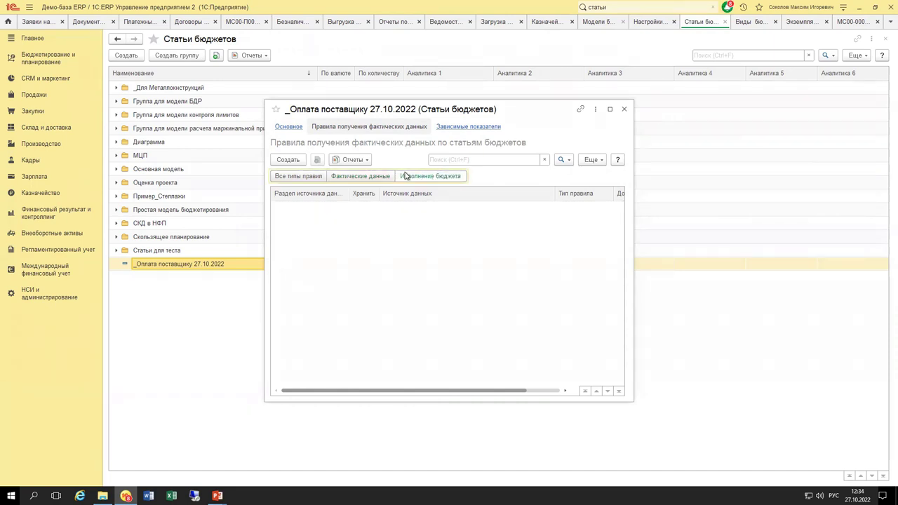
pyautogui.click(292, 160)
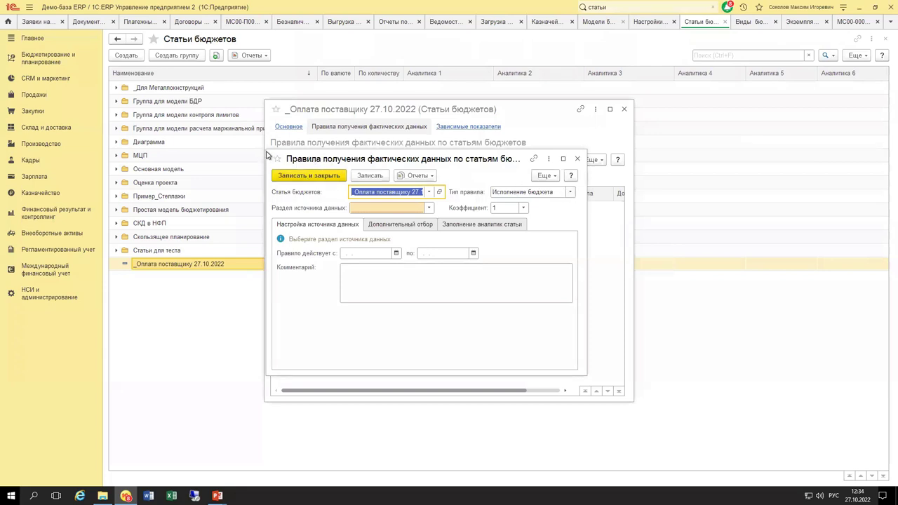
# Keep the rule type Исполнение бюджета and set the data source section to Оперативный учет.
pyautogui.moveTo(268, 153); pyautogui.dragTo(200, 106)
pyautogui.click(515, 159)
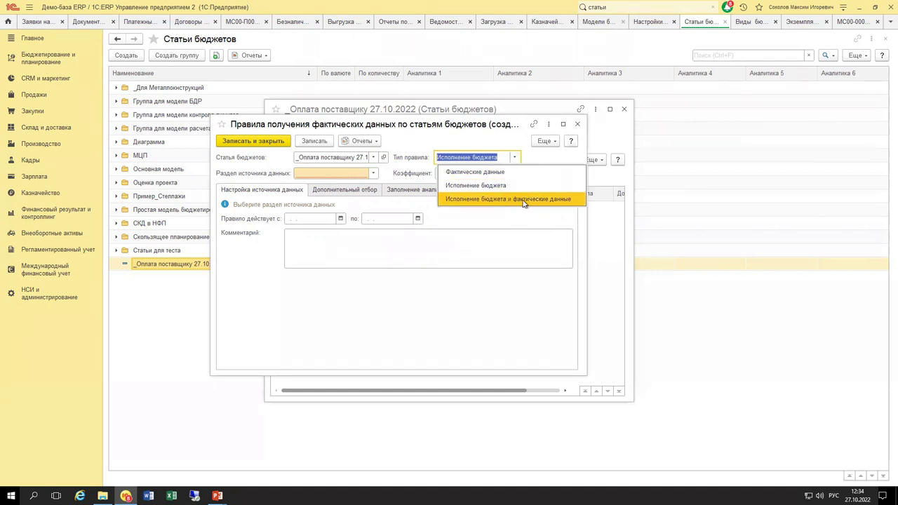
pyautogui.click(532, 160)
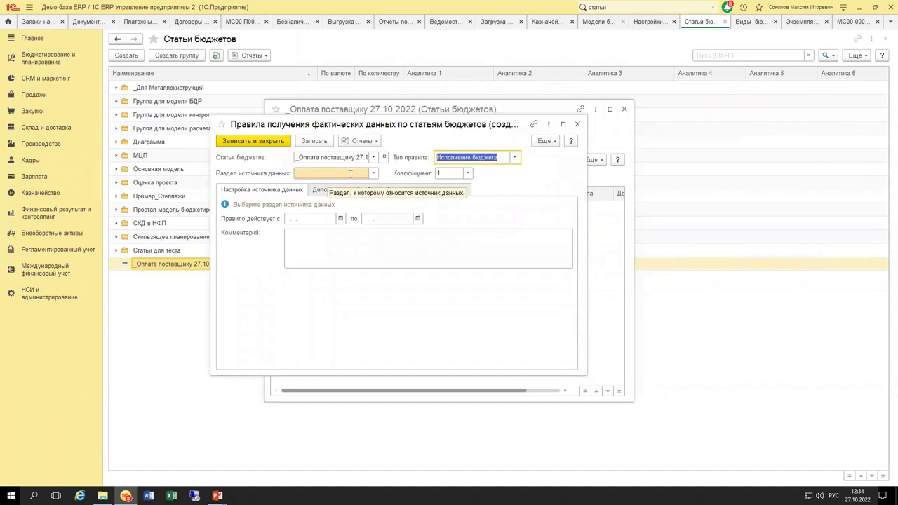
pyautogui.click(373, 175)
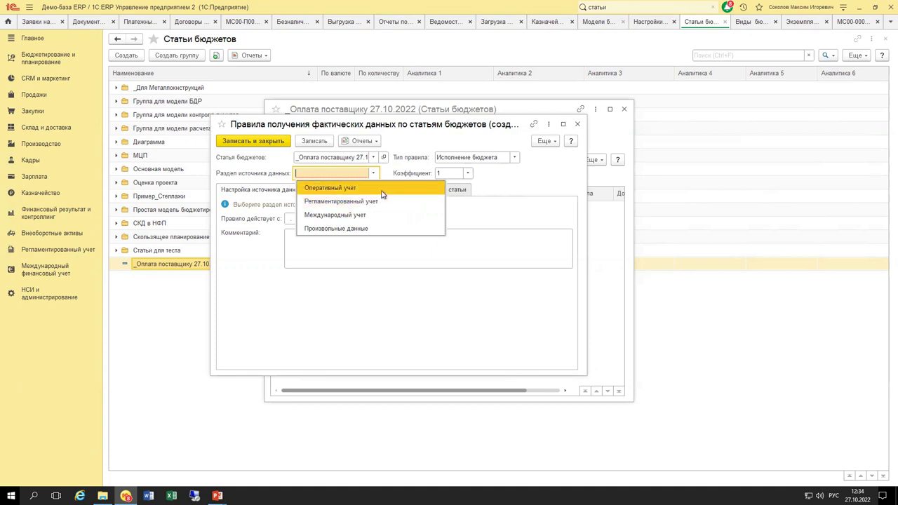
pyautogui.click(382, 189)
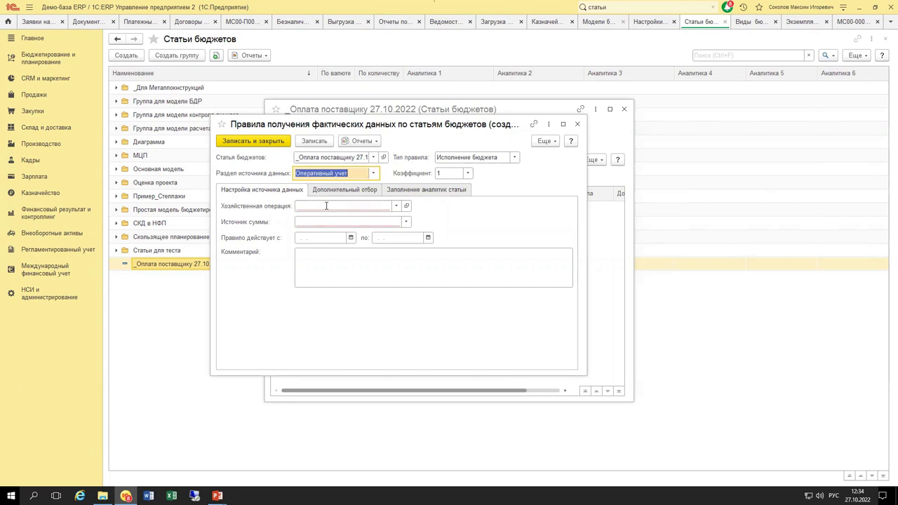
# Set the business operation to Оплата поставщику and the amount source to Сумма к выплате.
pyautogui.click(396, 207)
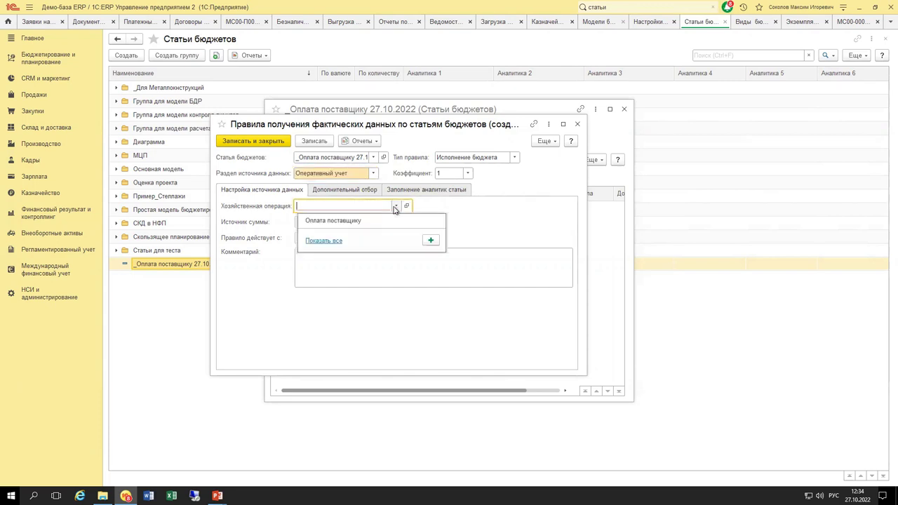
pyautogui.click(332, 242)
pyautogui.scroll(-15, 658, 262)
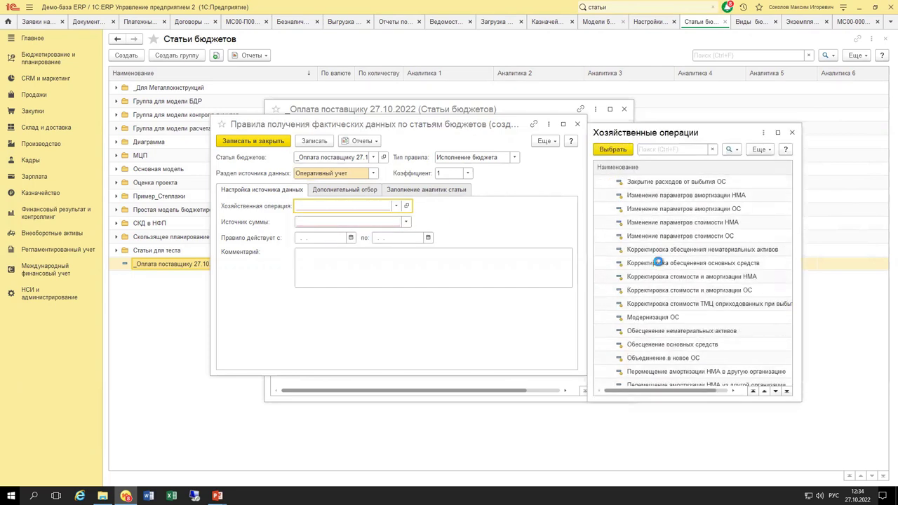
pyautogui.press('Escape')
pyautogui.click(395, 206)
pyautogui.click(371, 221)
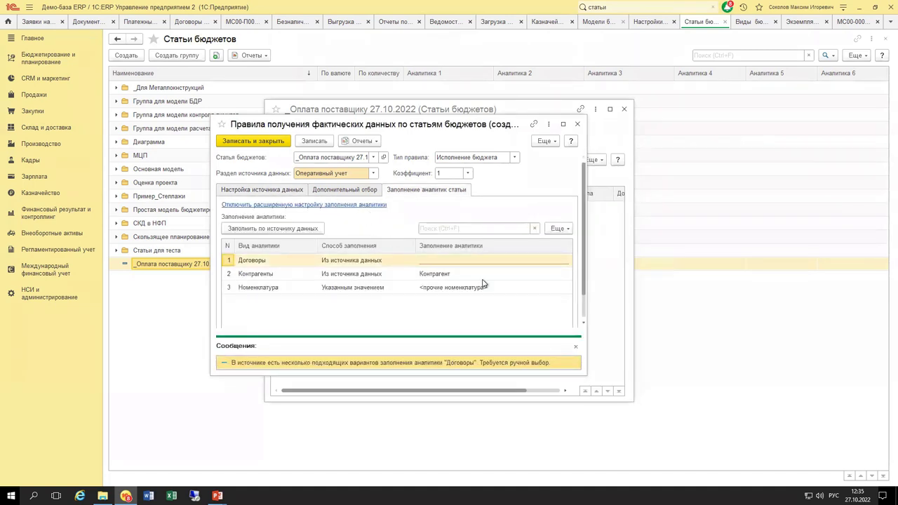
pyautogui.click(295, 195)
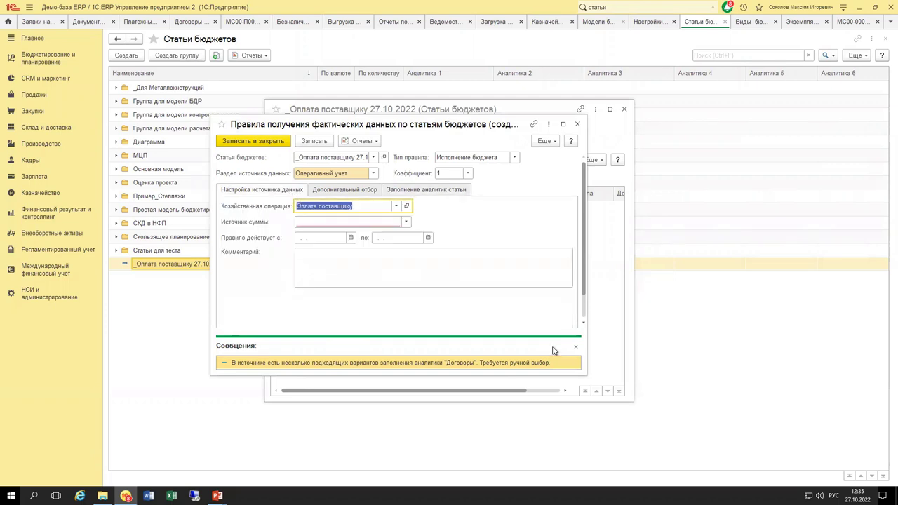
pyautogui.click(575, 347)
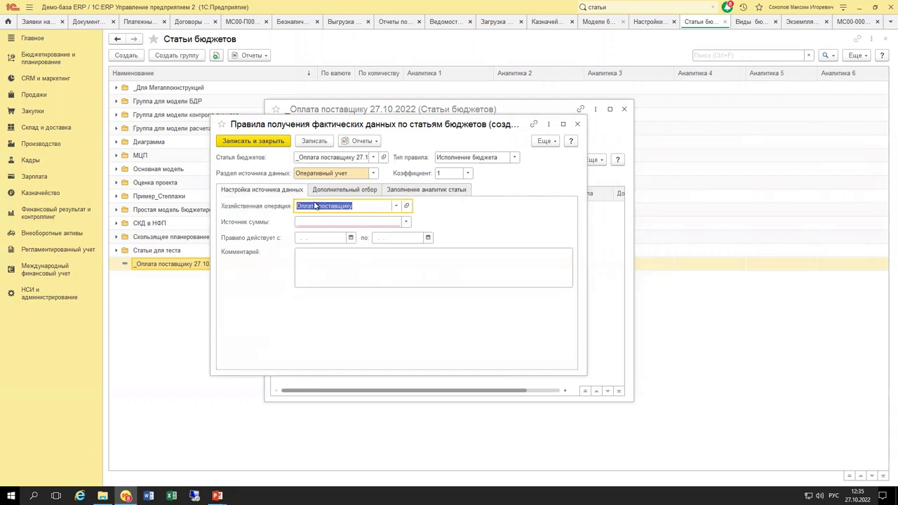
pyautogui.click(406, 222)
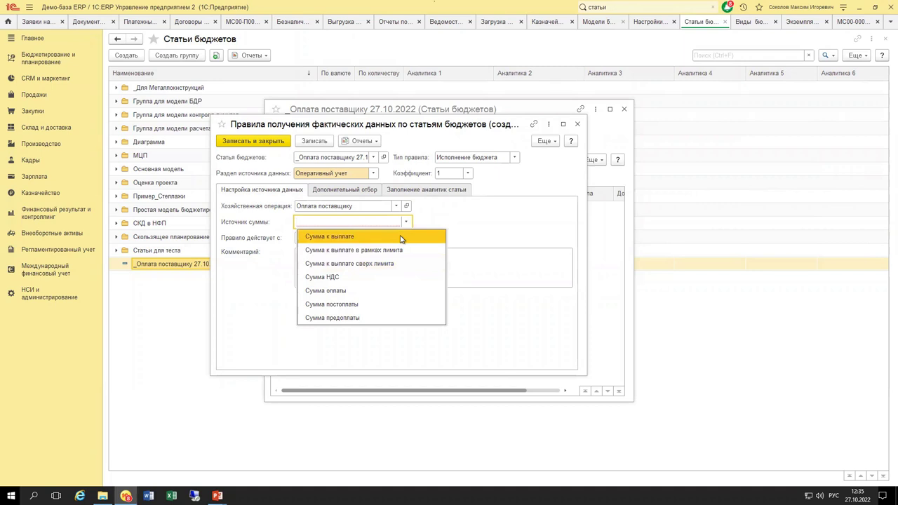
pyautogui.click(400, 238)
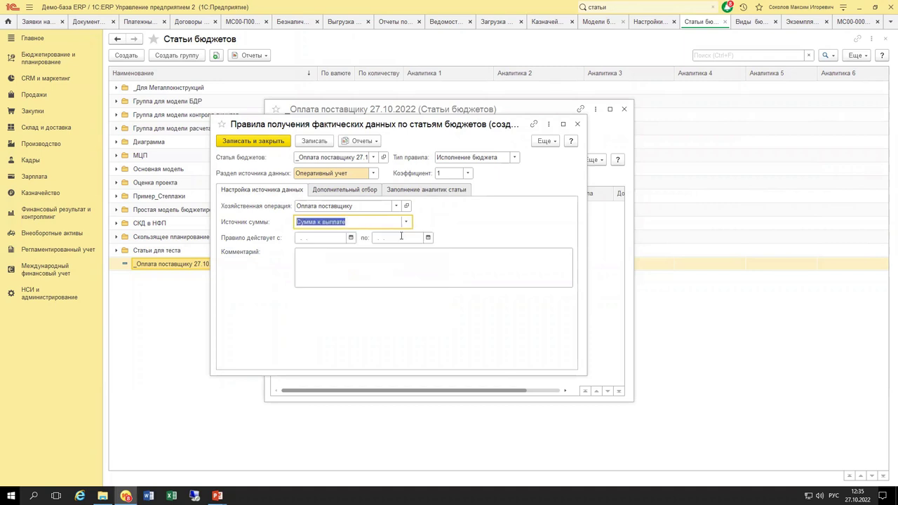
pyautogui.click(355, 191)
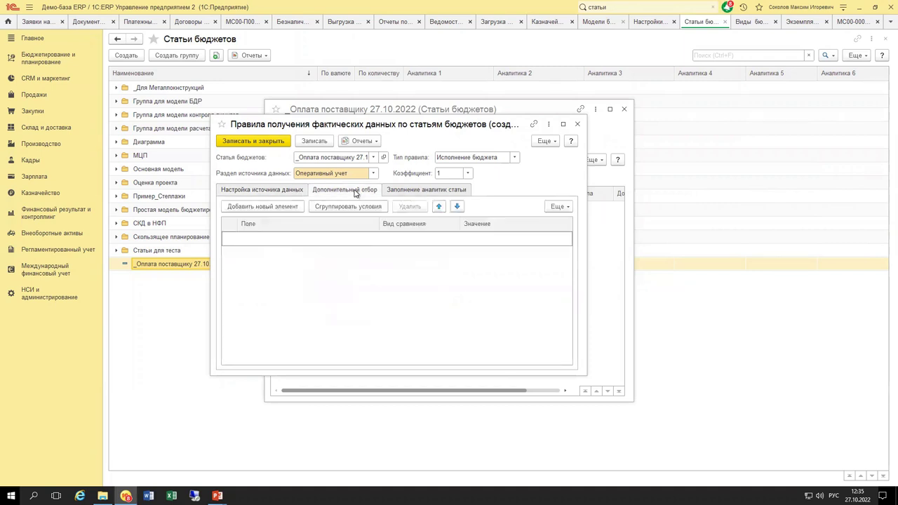
# Add an additional filter condition: Статья движения денежных средств Равно.
pyautogui.click(274, 211)
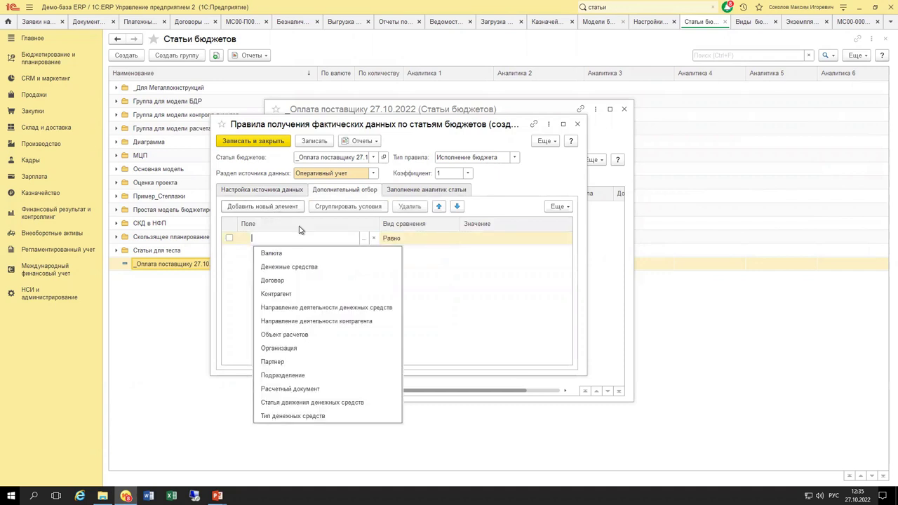
pyautogui.click(301, 402)
pyautogui.click(457, 253)
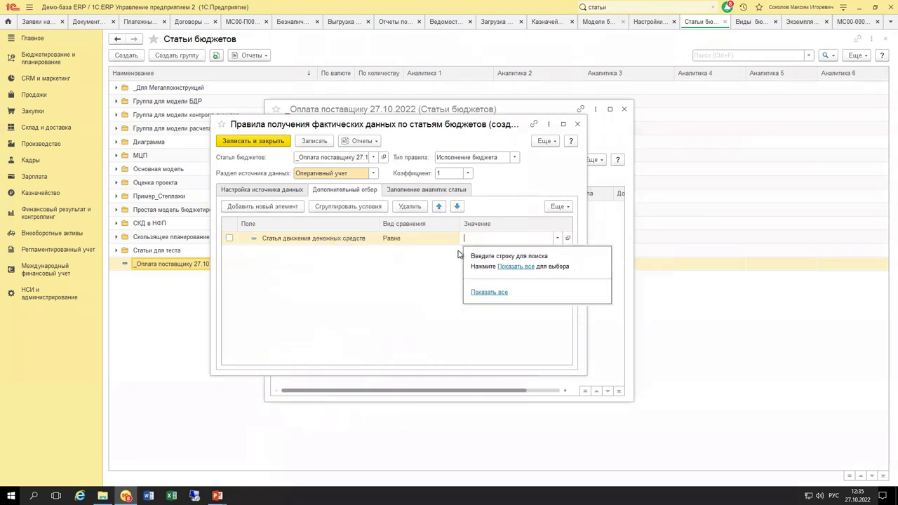
pyautogui.click(515, 266)
# Choose the Оплата поставщику (товары, работы, услуги) cash flow article as the filter value.
pyautogui.doubleClick(383, 175)
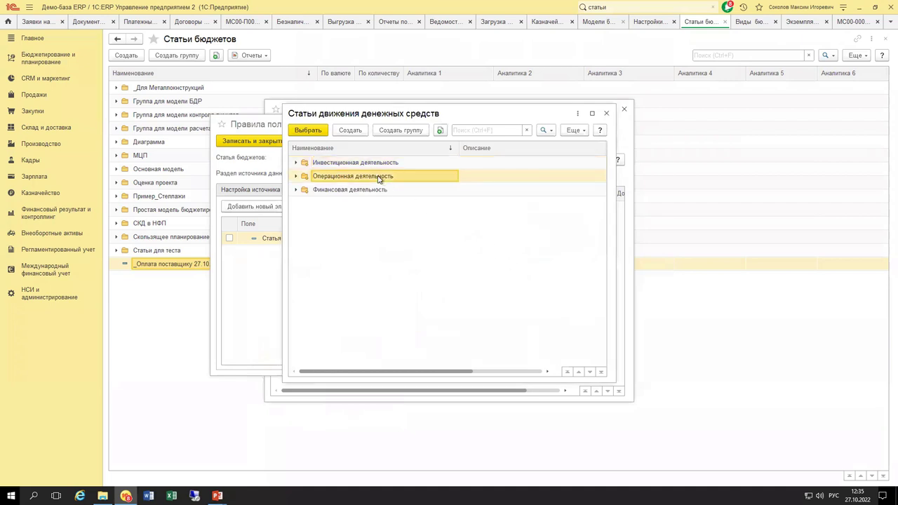
pyautogui.scroll(-10, 385, 281)
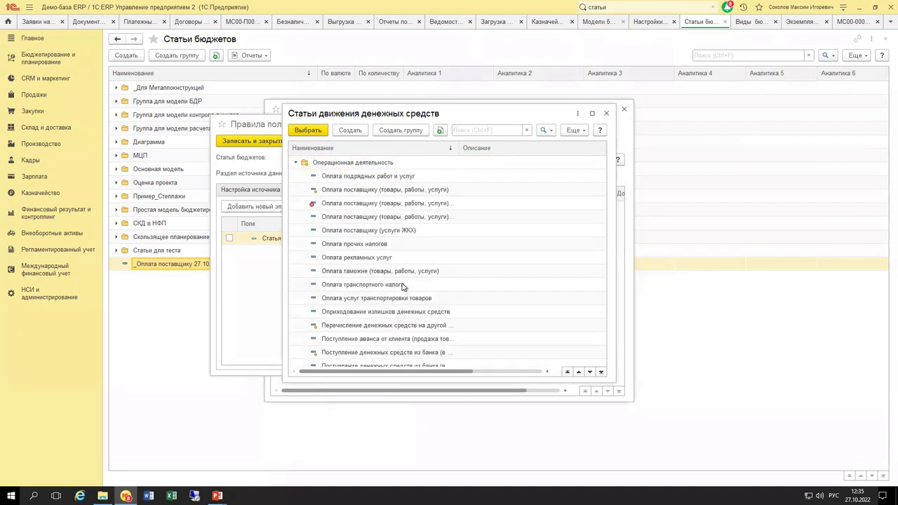
pyautogui.click(464, 149)
pyautogui.click(449, 148)
pyautogui.moveTo(501, 146); pyautogui.dragTo(540, 148)
pyautogui.scroll(-4, 470, 253)
pyautogui.scroll(-3, 456, 266)
pyautogui.doubleClick(447, 341)
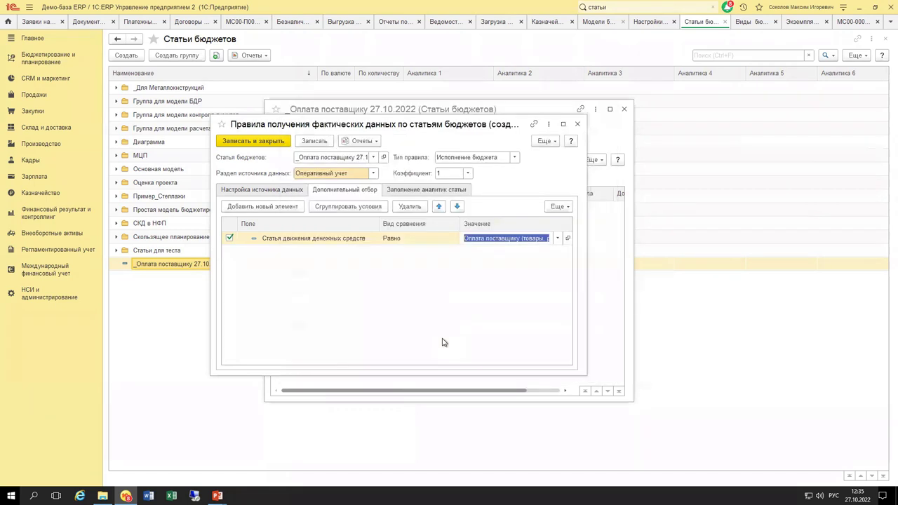
pyautogui.click(438, 303)
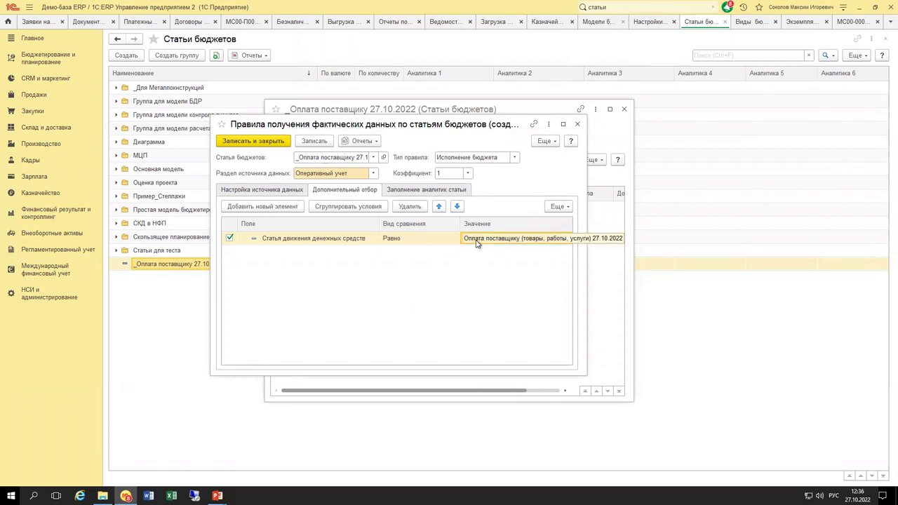
# Fill the Договоры analytic of the article from the Договор source field.
pyautogui.click(439, 192)
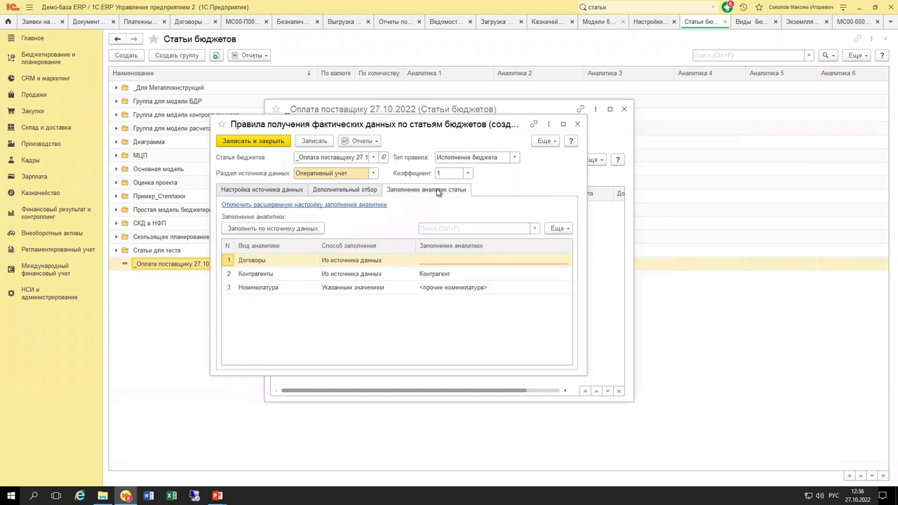
pyautogui.click(258, 263)
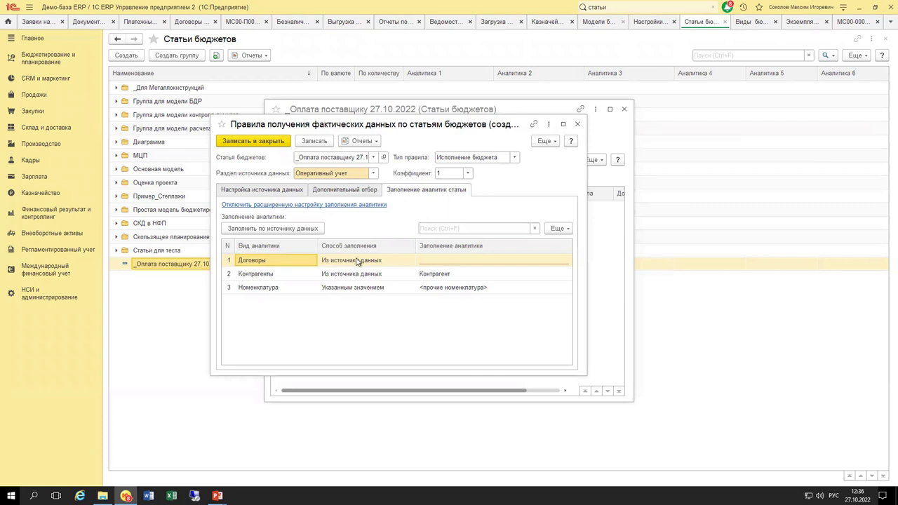
pyautogui.click(540, 261)
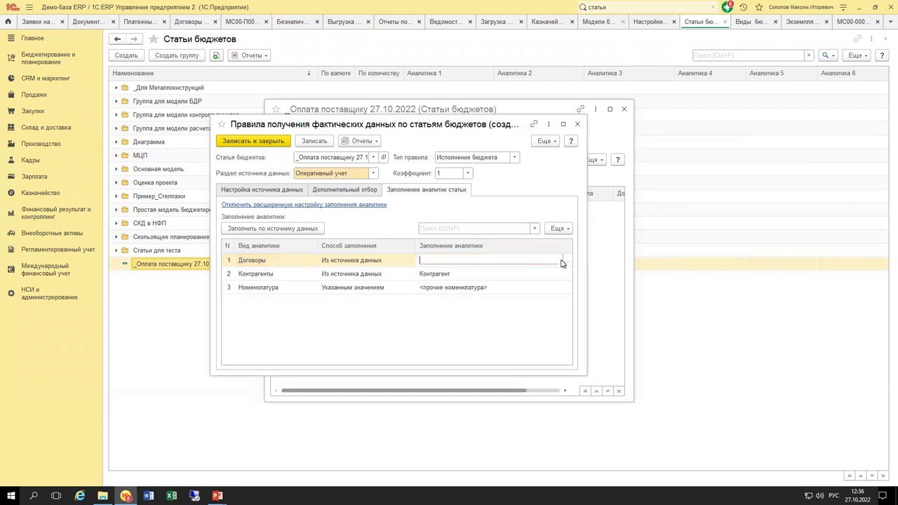
pyautogui.click(567, 259)
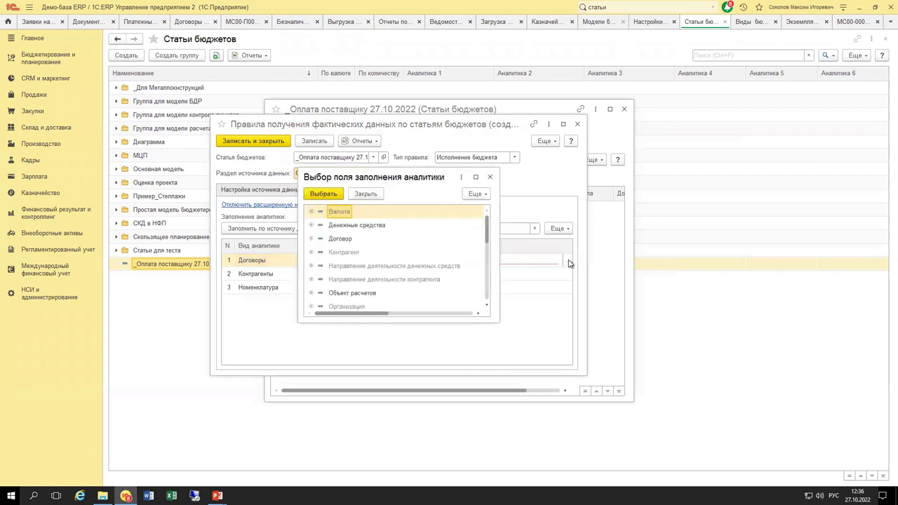
pyautogui.click(340, 238)
pyautogui.doubleClick(336, 240)
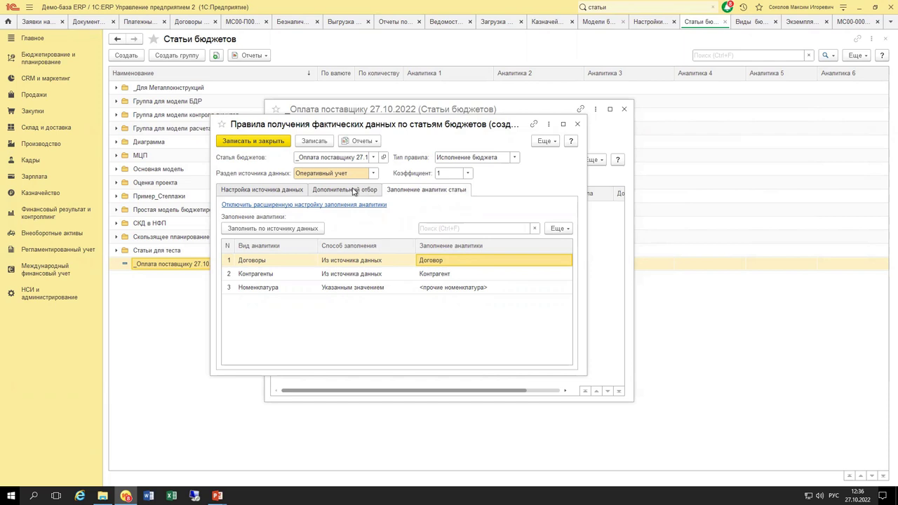
pyautogui.click(294, 190)
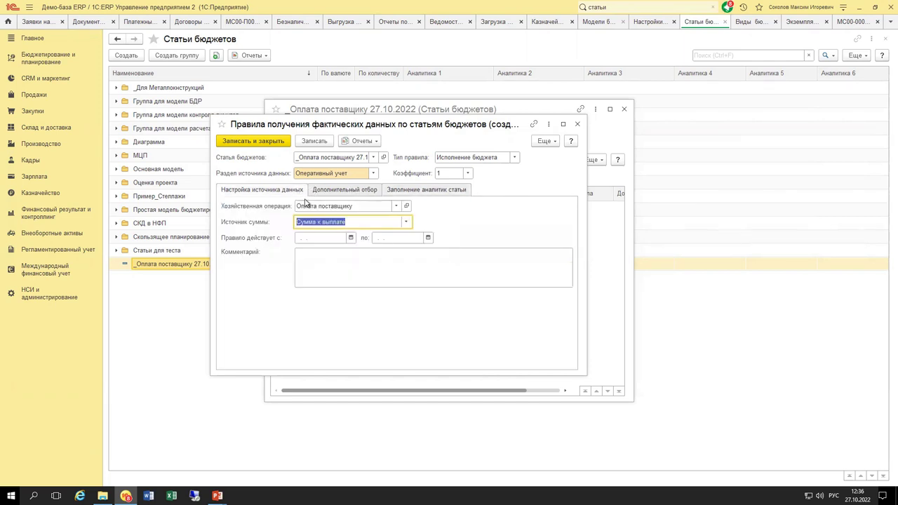
# Save the budget execution rule, close the budget item, and post payment request МС00-000027.
pyautogui.click(252, 141)
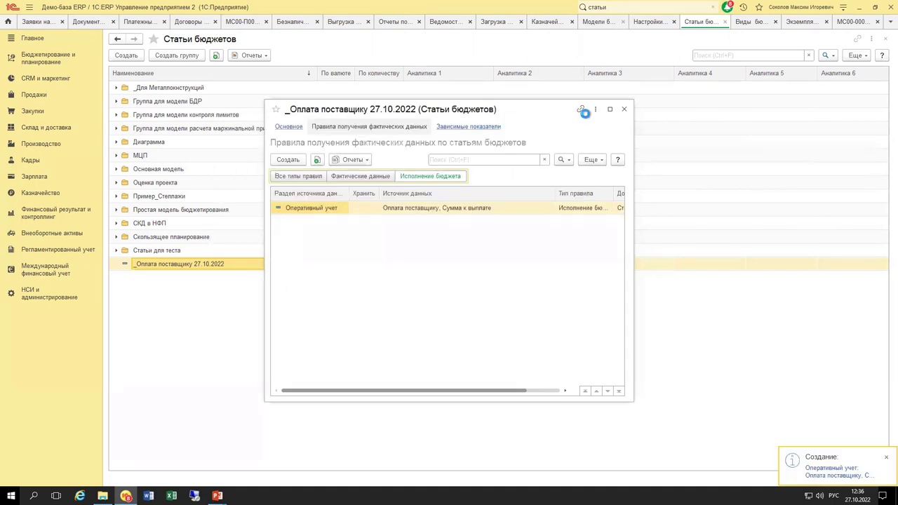
pyautogui.click(625, 110)
pyautogui.click(851, 23)
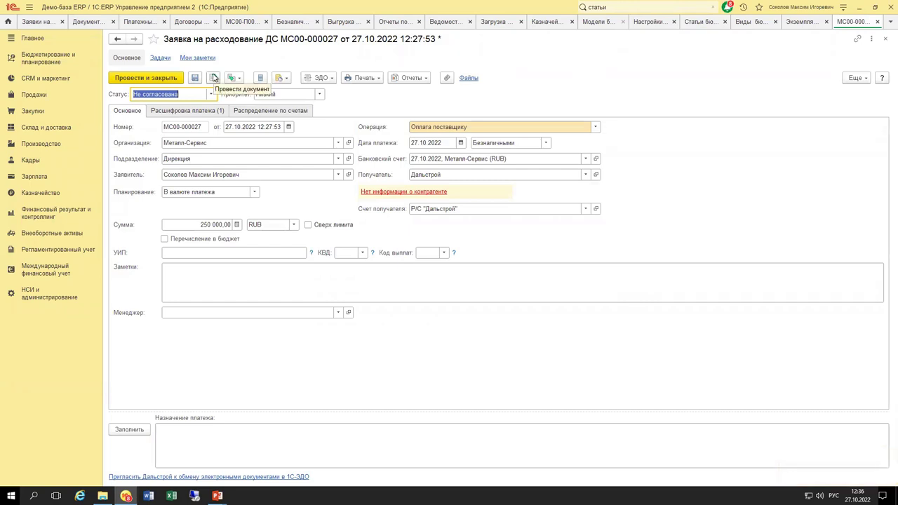
pyautogui.click(213, 77)
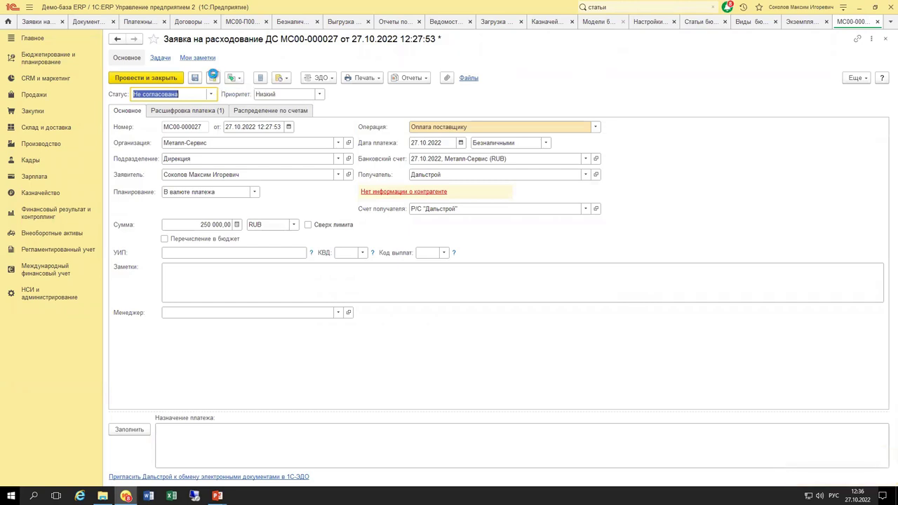
pyautogui.click(530, 269)
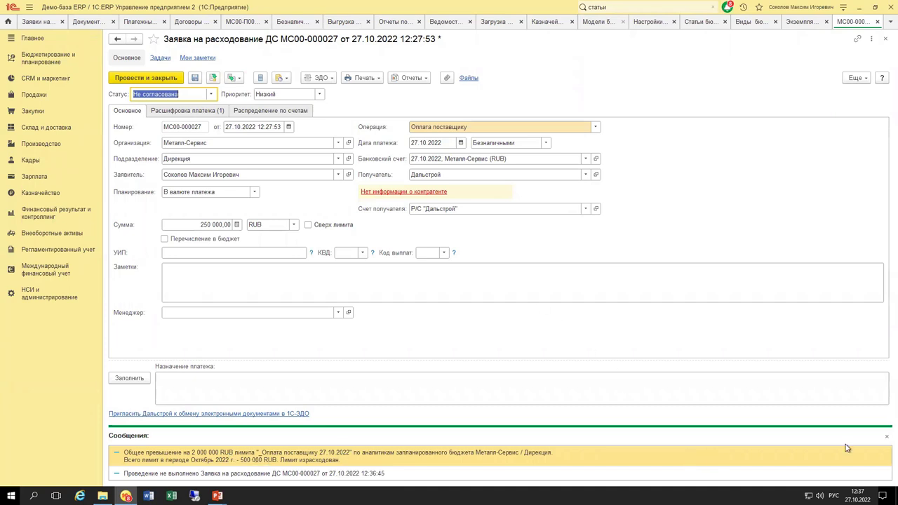
pyautogui.click(886, 437)
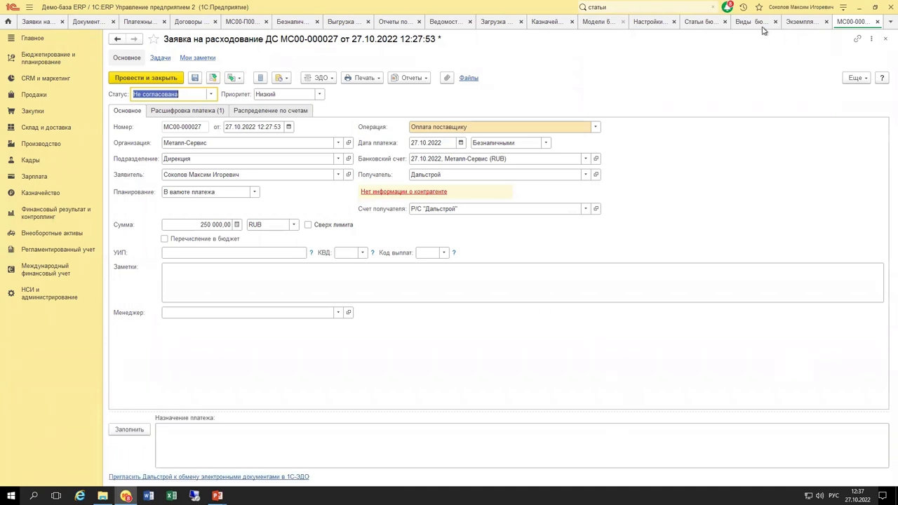
# Set budget instance 000000123 to В подготовке and change its October 2022 limit to 5 000 000.
pyautogui.click(801, 23)
pyautogui.doubleClick(281, 453)
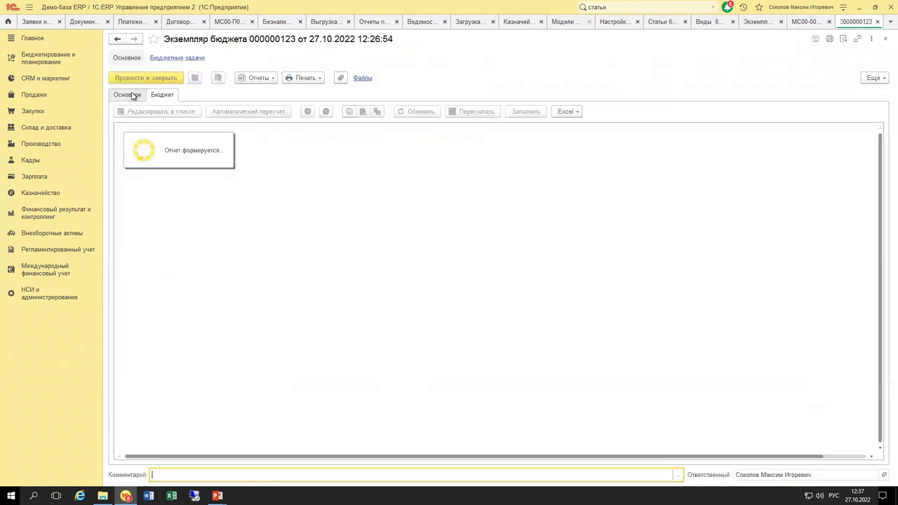
pyautogui.click(132, 98)
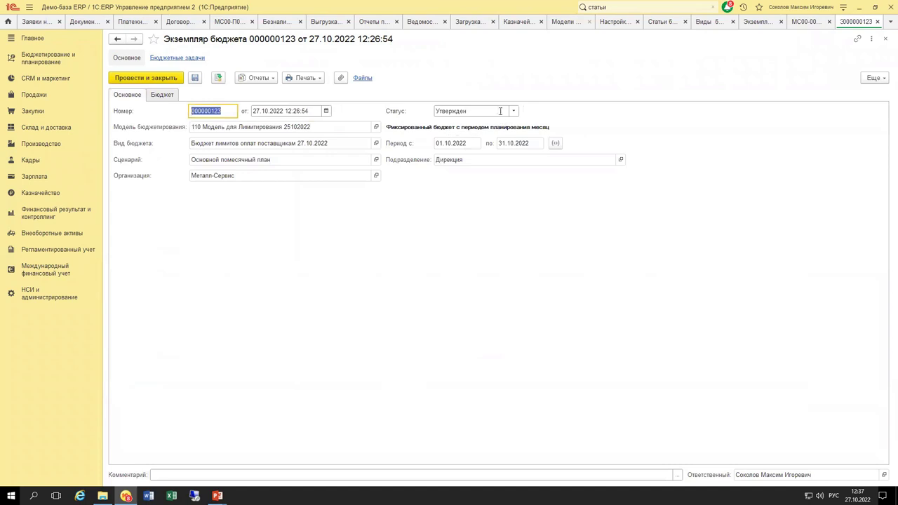
pyautogui.click(515, 111)
pyautogui.click(463, 137)
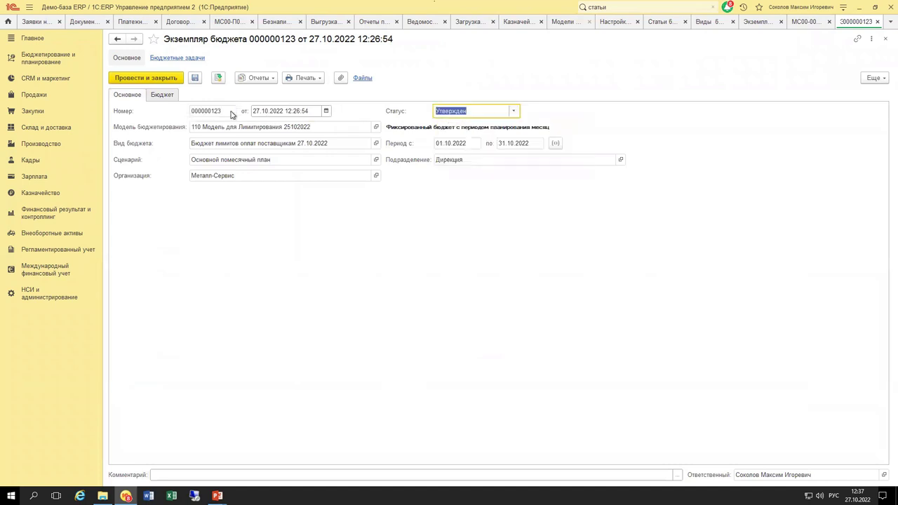
pyautogui.click(168, 94)
pyautogui.click(324, 149)
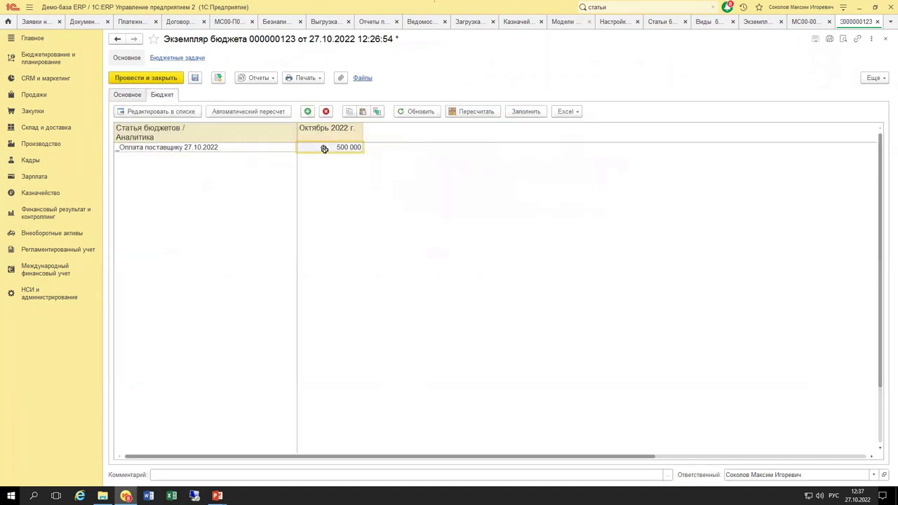
pyautogui.doubleClick(325, 149)
pyautogui.press('Return')
# Set the budget status to Утвержден, post the instance, then post payment request МС00-000027.
pyautogui.hotkey('ctrl', 'pageup')
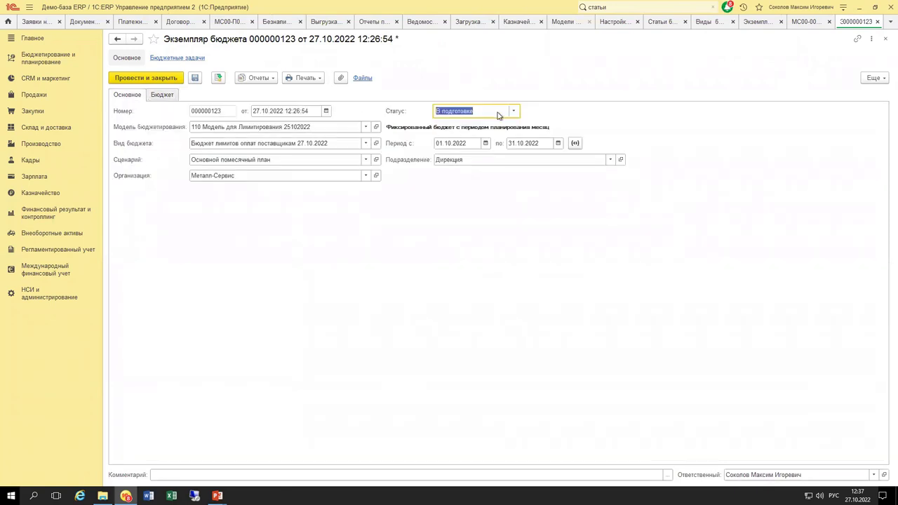
pyautogui.click(513, 111)
pyautogui.click(488, 167)
pyautogui.click(218, 77)
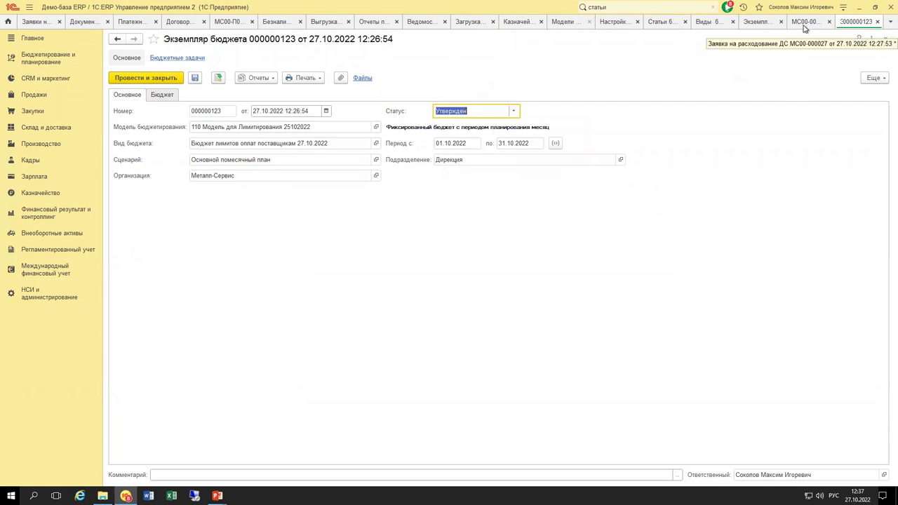
pyautogui.click(806, 25)
pyautogui.click(213, 78)
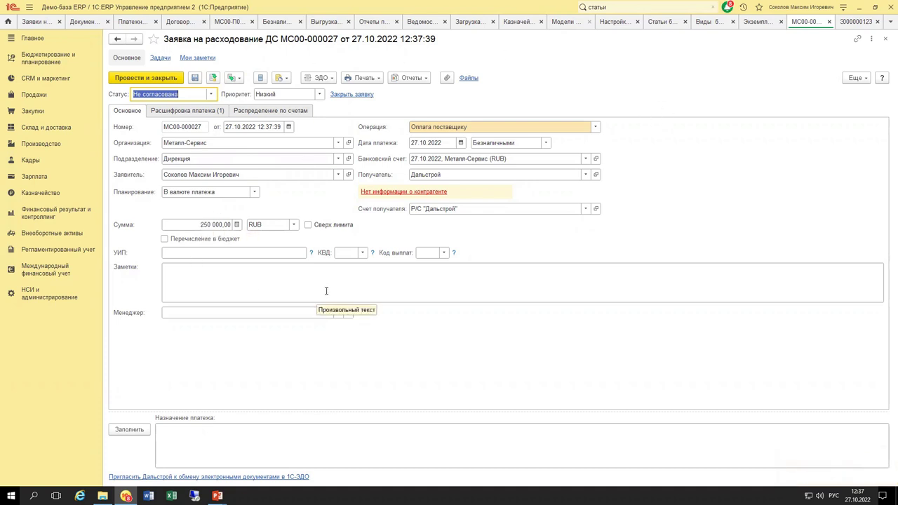
# Unpost МС00-000027, change its amount to 10 000 000 RUB, and attempt posting, which is refused.
pyautogui.click(211, 226)
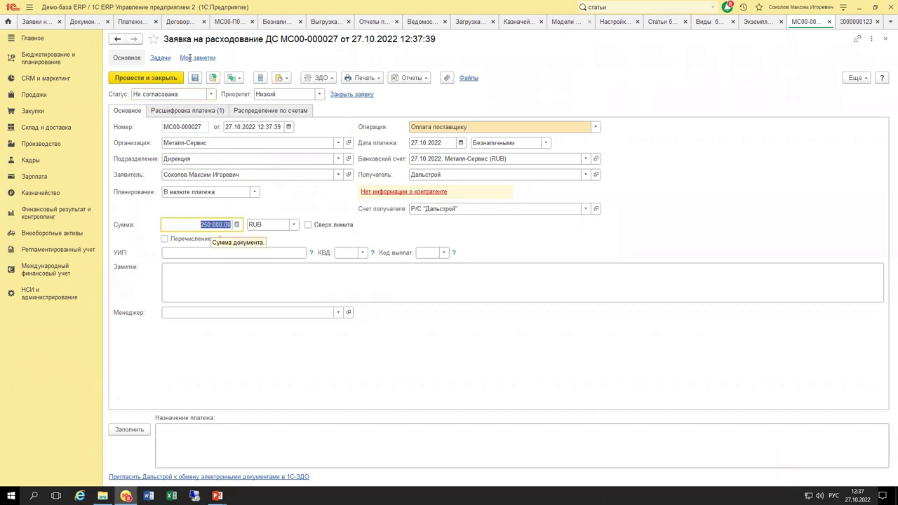
pyautogui.click(853, 78)
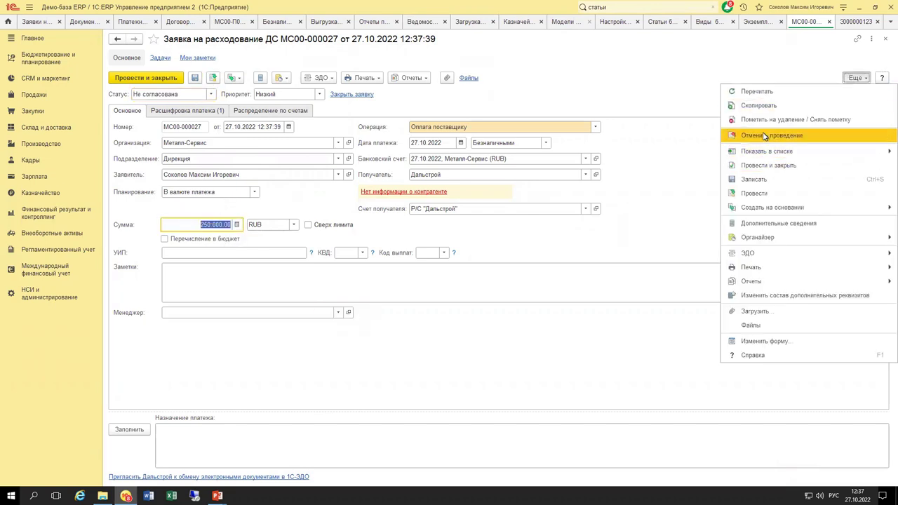
pyautogui.click(786, 136)
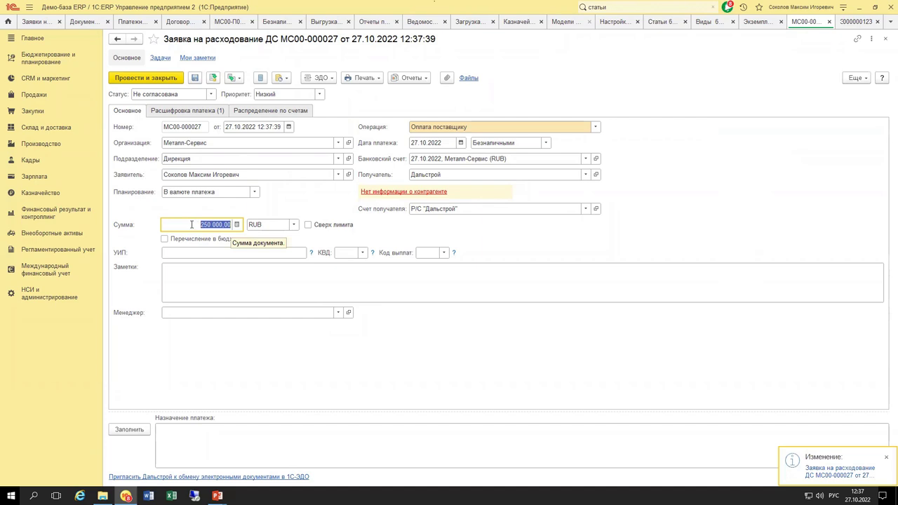
pyautogui.write('1 000 000')
pyautogui.press('Tab')
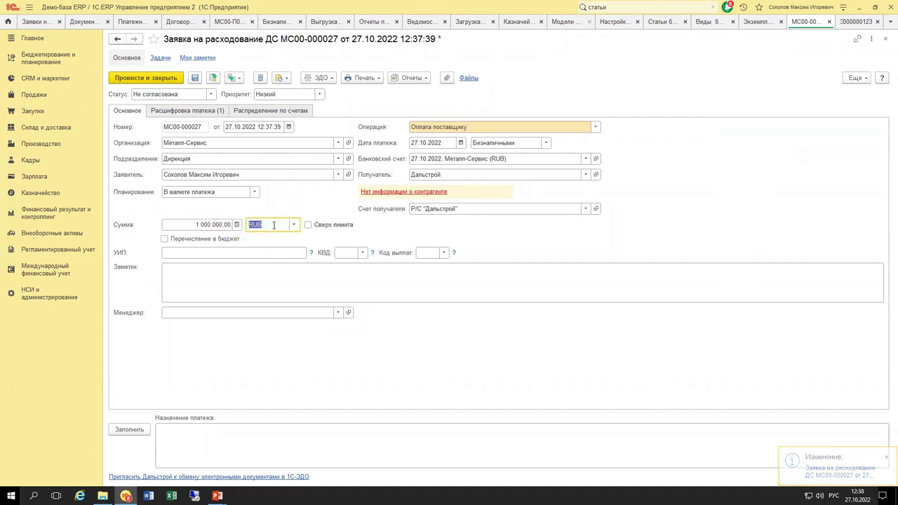
pyautogui.click(209, 224)
pyautogui.press('Tab')
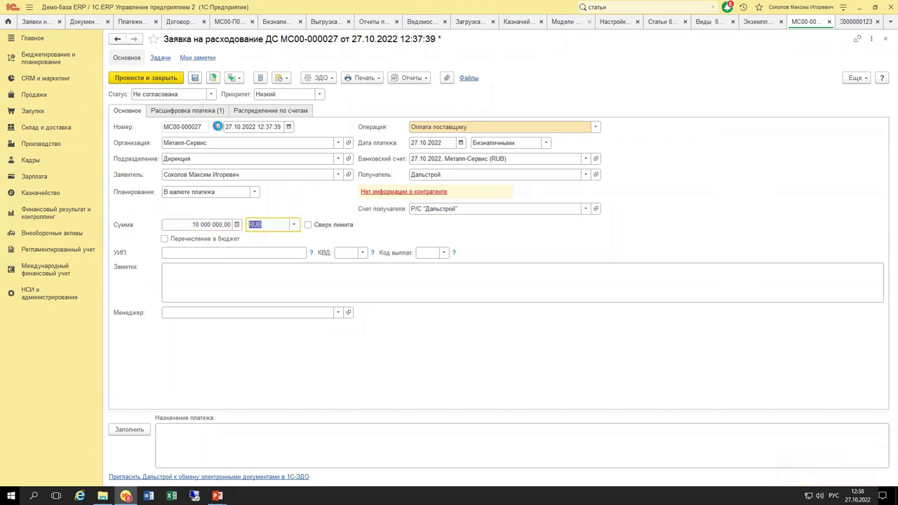
pyautogui.hotkey('ctrl', 'Return')
pyautogui.click(530, 266)
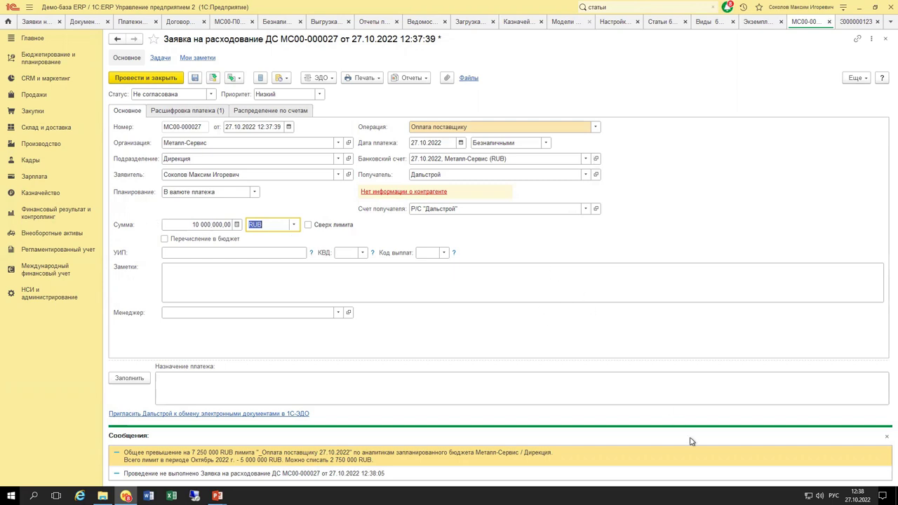
# Close the limit messages, tick Сверх лимита, and post the 10 000 000 RUB request.
pyautogui.click(885, 437)
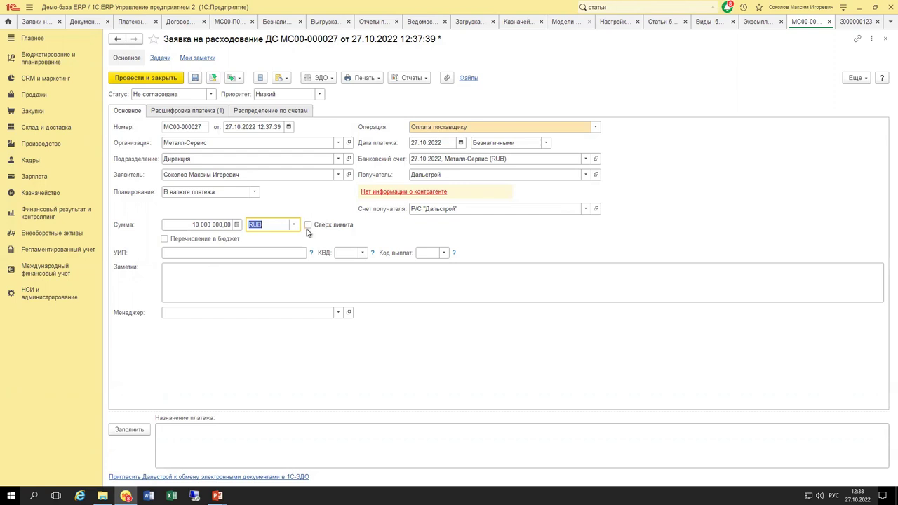
pyautogui.click(308, 225)
pyautogui.click(213, 79)
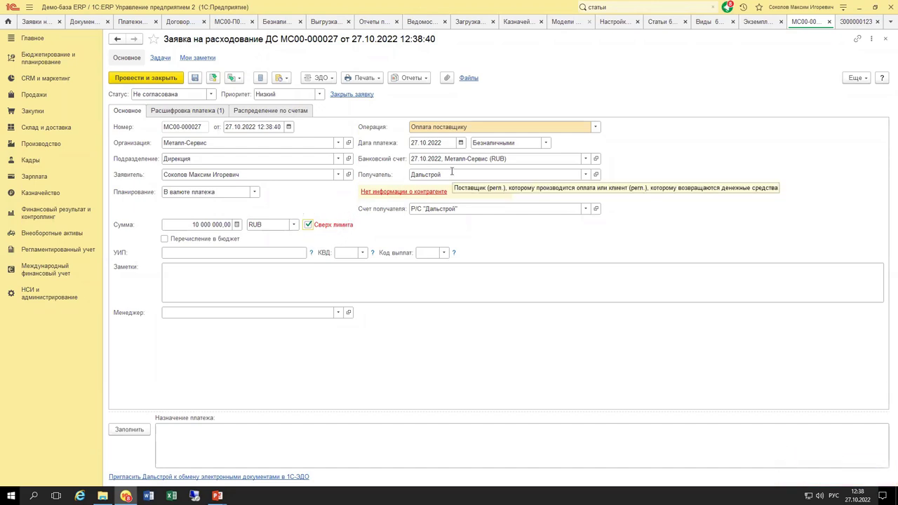
# Open model 110's _Оплата поставщику 27.10.2022 limit rule for review and close it unchanged.
pyautogui.hotkey('alt', 'Tab')
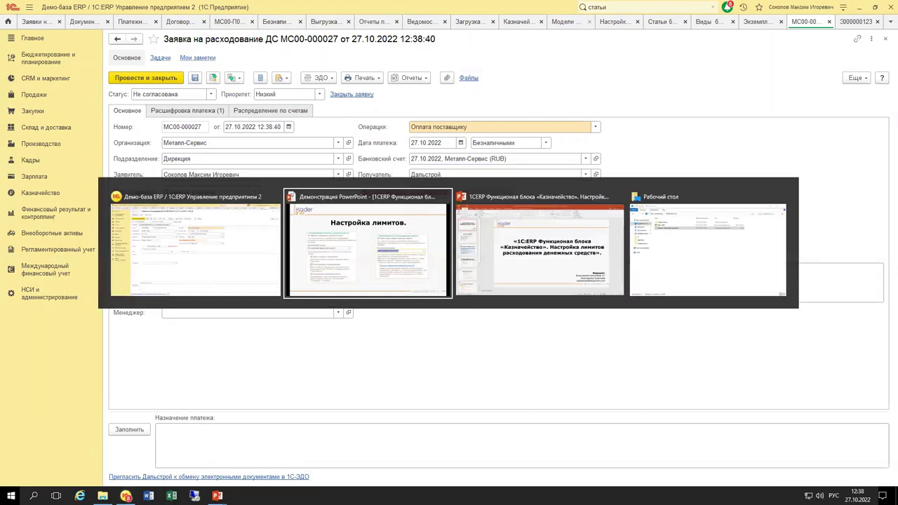
pyautogui.hotkey('alt', 'Tab')
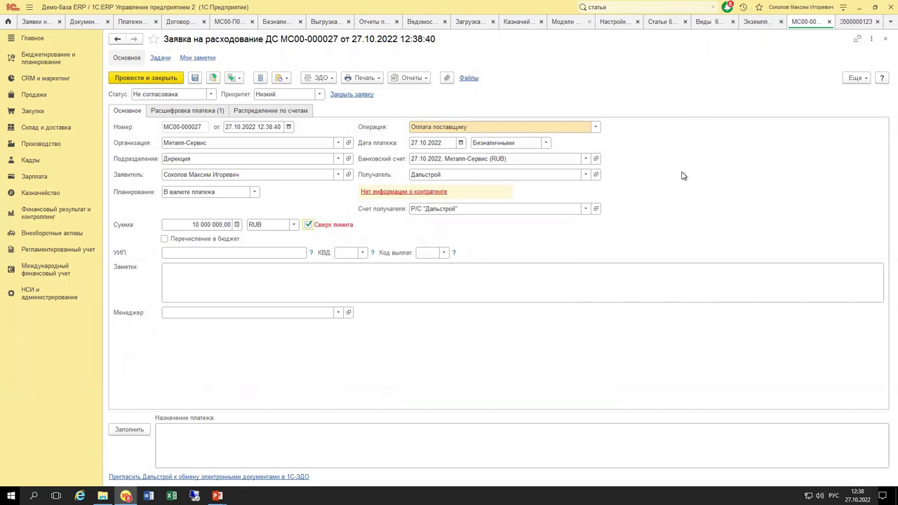
pyautogui.hotkey('ctrl', 'Tab')
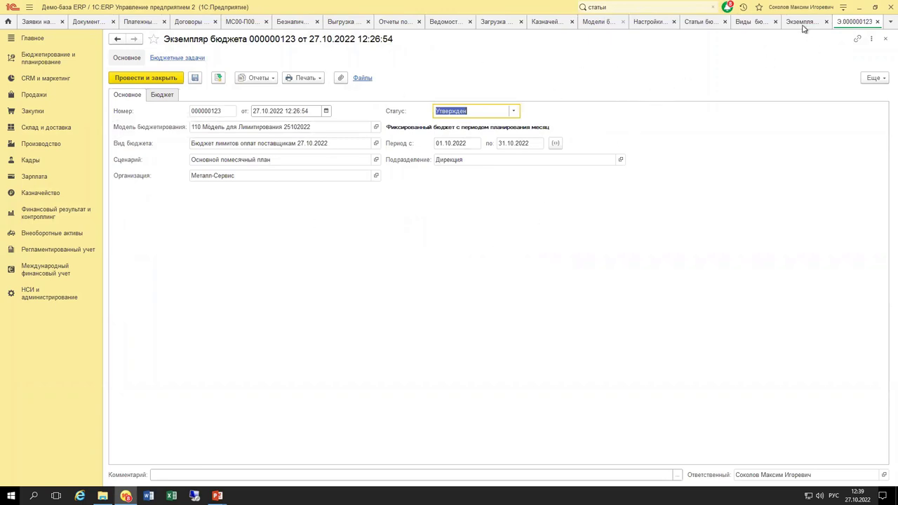
pyautogui.click(705, 22)
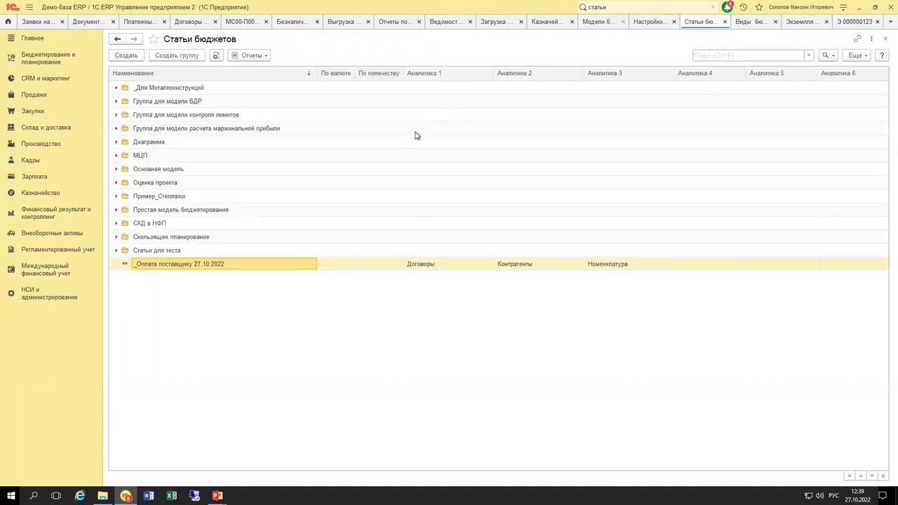
pyautogui.click(600, 23)
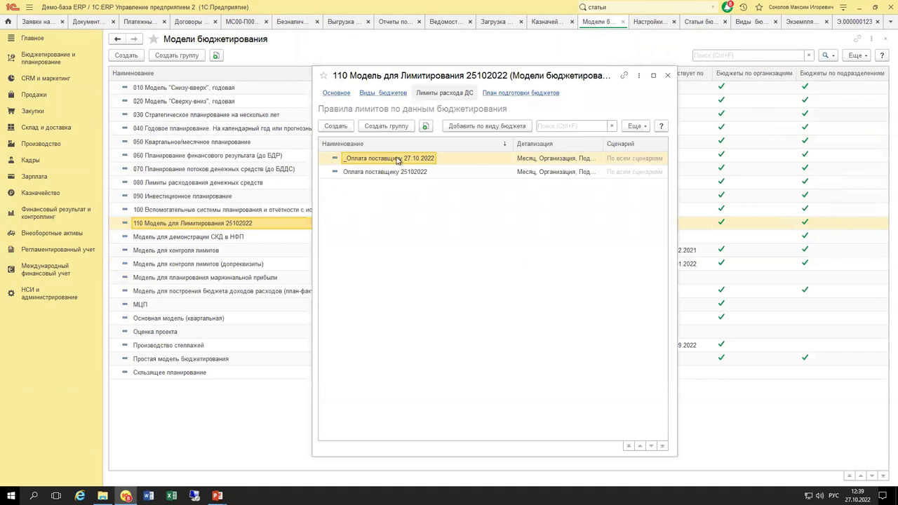
pyautogui.doubleClick(397, 158)
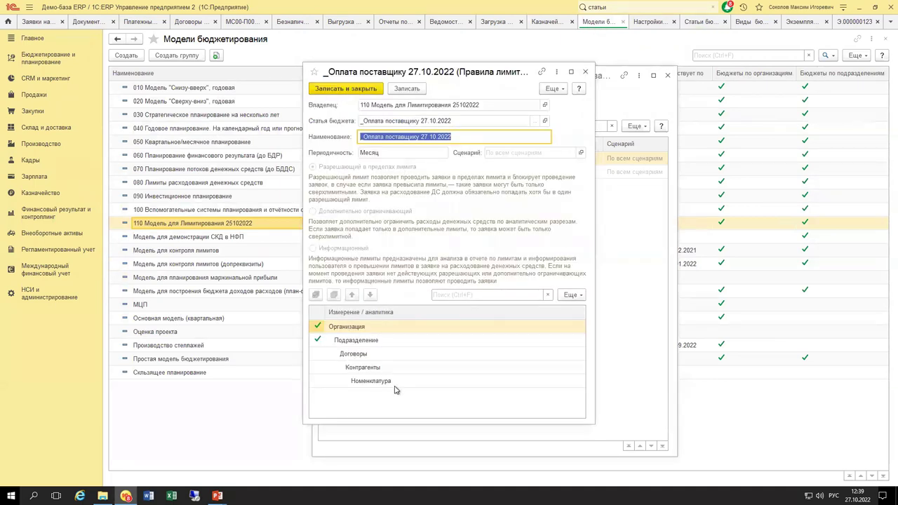
pyautogui.press('Escape')
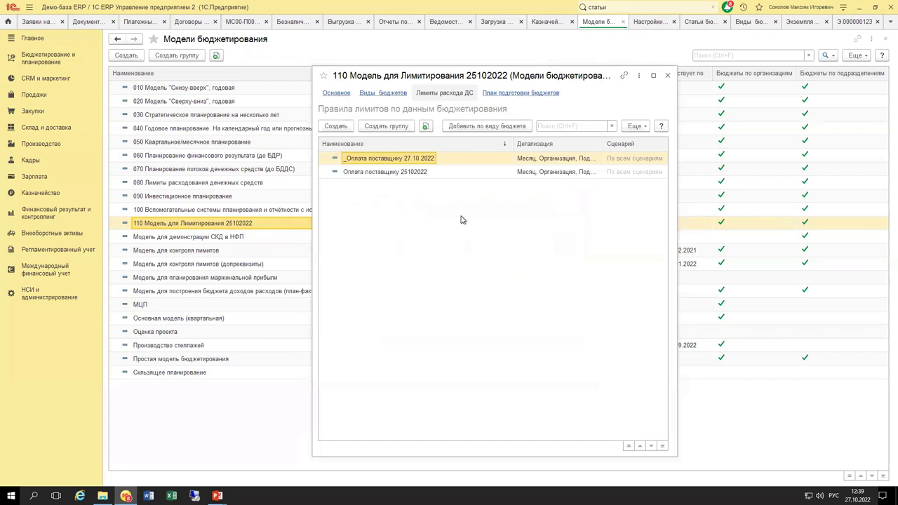
# Open the item's Оперативный учет data rule and view its analytics filling and additional filter.
pyautogui.click(695, 21)
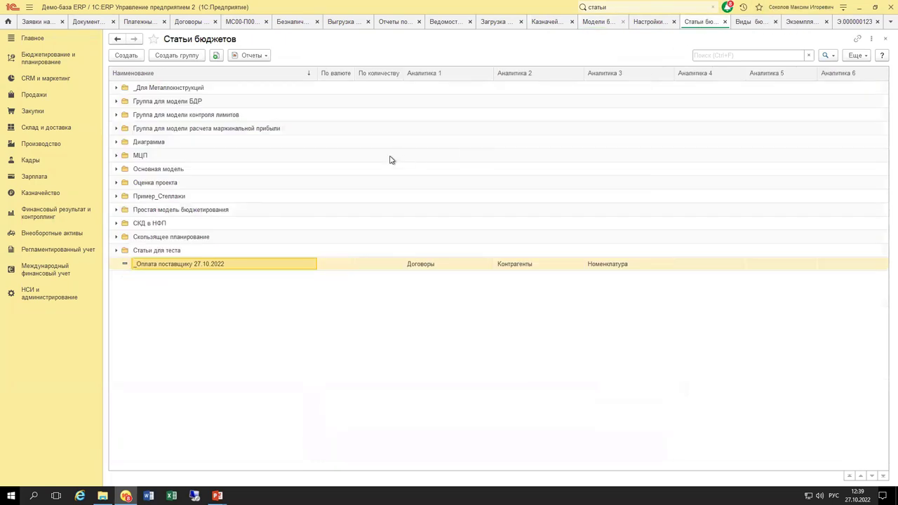
pyautogui.doubleClick(249, 267)
pyautogui.click(369, 127)
pyautogui.click(397, 180)
pyautogui.doubleClick(403, 208)
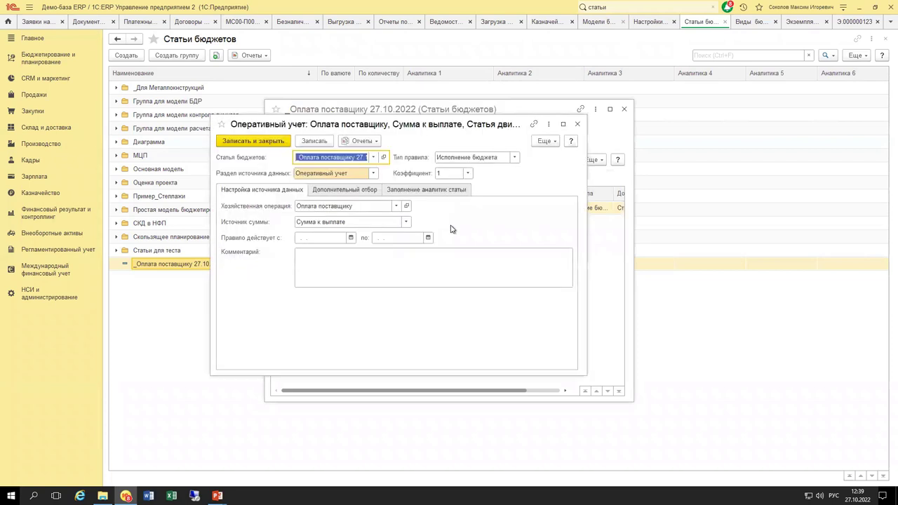
pyautogui.click(433, 190)
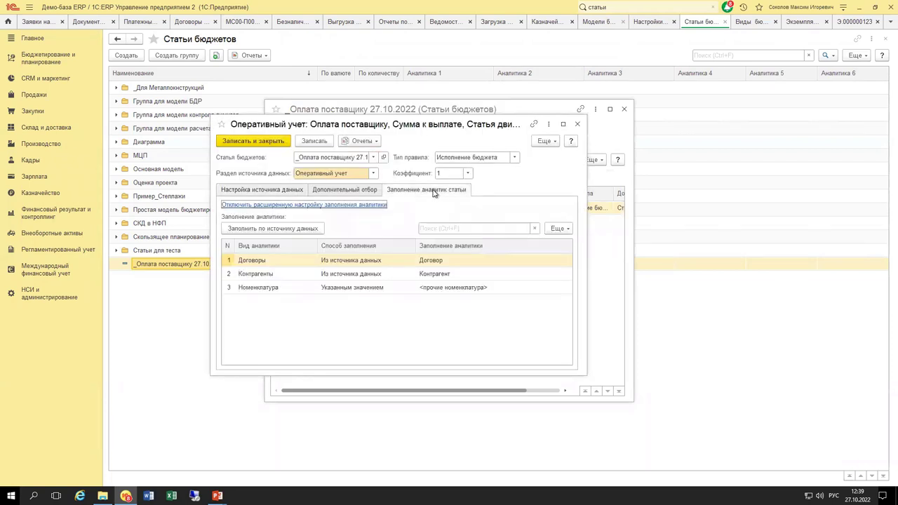
pyautogui.click(283, 190)
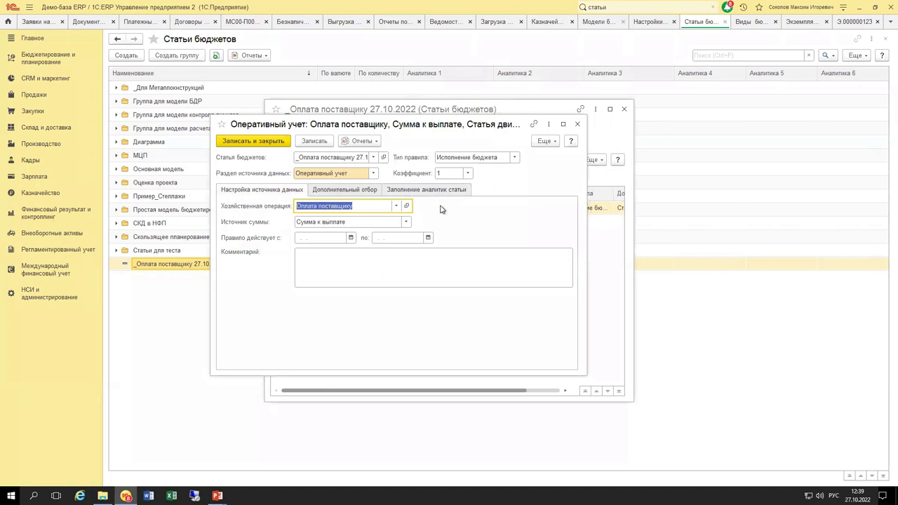
pyautogui.click(347, 192)
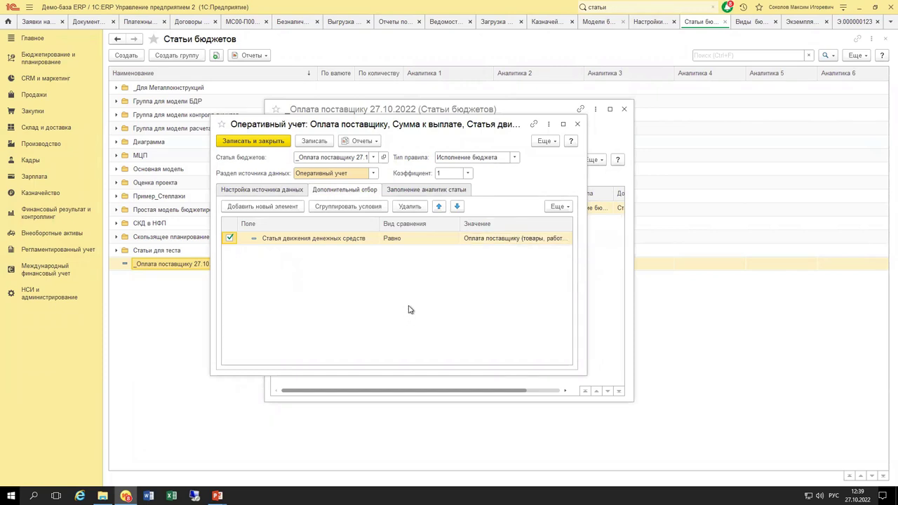
# Close and briefly reopen the Оперативный учет rule, then return to the 110 budgeting model.
pyautogui.press('Escape')
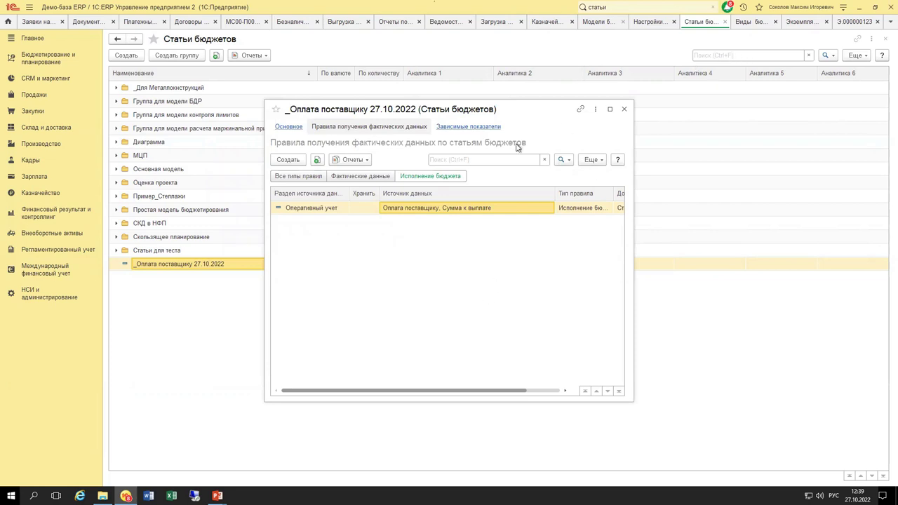
pyautogui.doubleClick(445, 210)
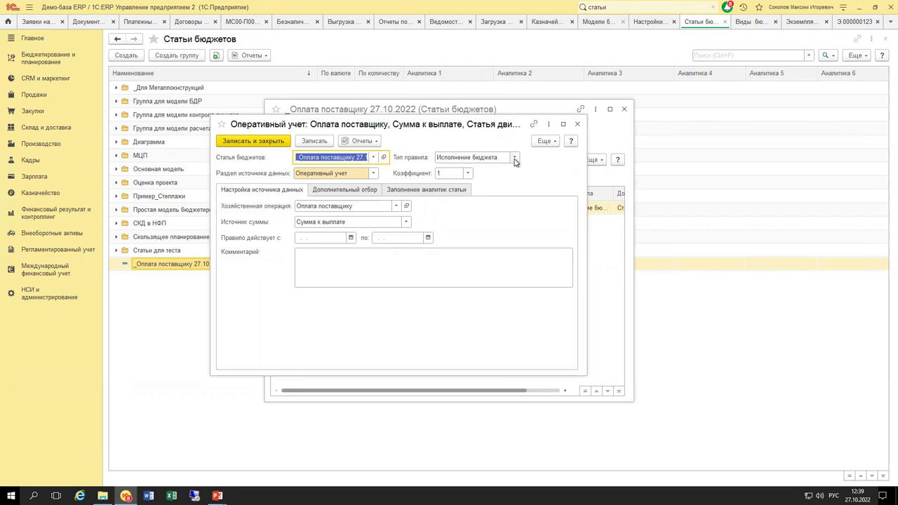
pyautogui.click(577, 125)
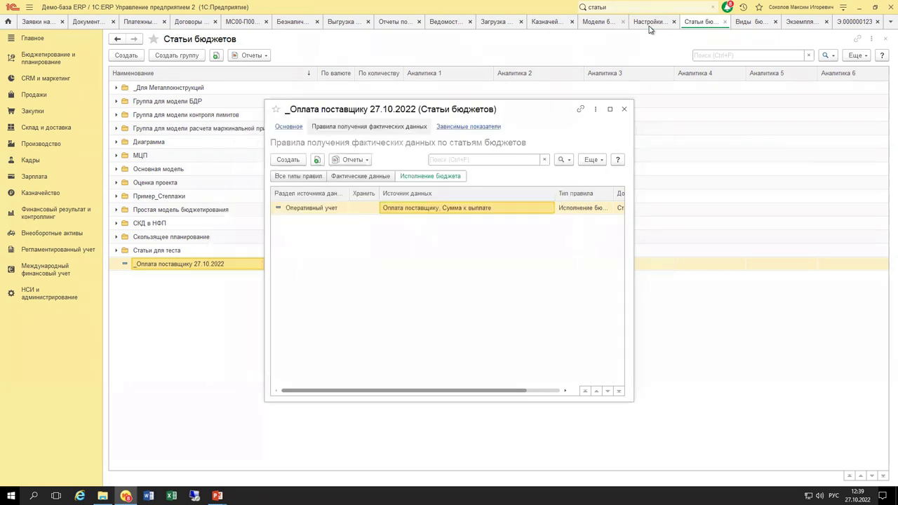
pyautogui.click(604, 21)
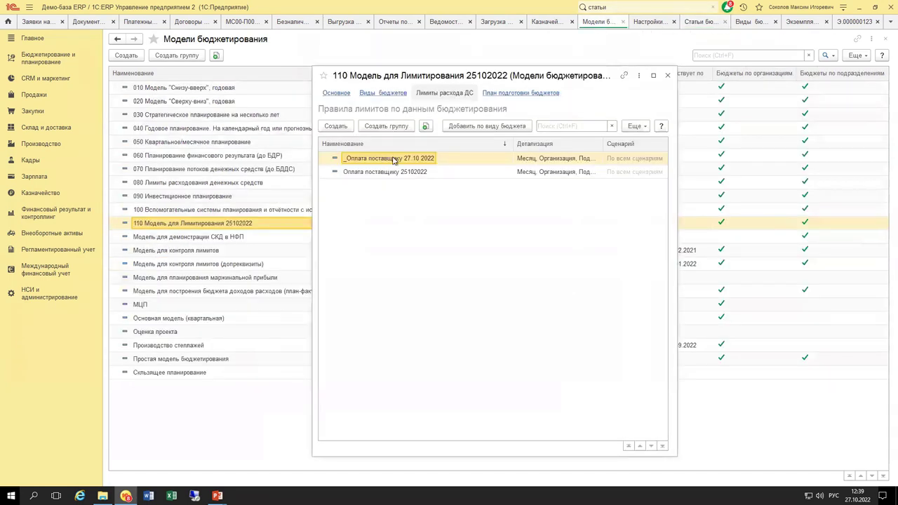
# Glance at the _Оплата поставщику 27.10.2022 limit rule, then check budget instance 000000123's Бюджет amounts.
pyautogui.doubleClick(391, 158)
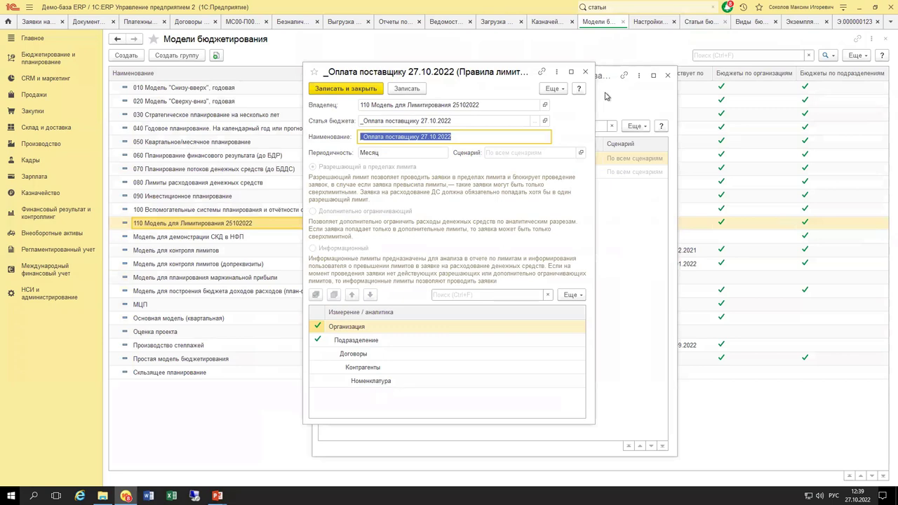
pyautogui.click(586, 74)
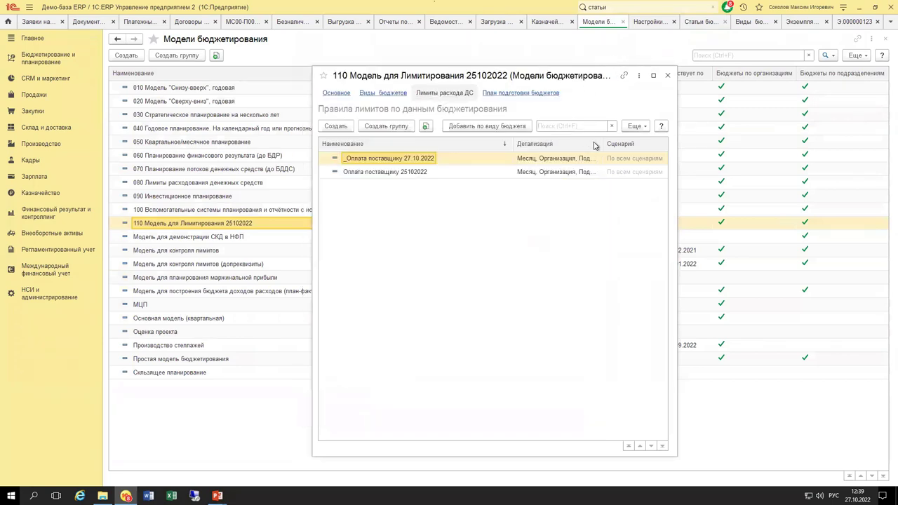
pyautogui.click(802, 23)
pyautogui.click(854, 22)
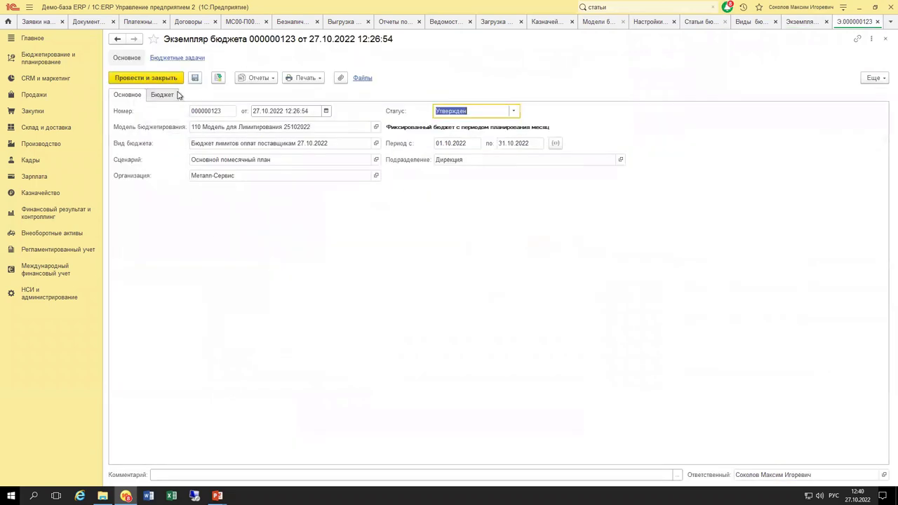
pyautogui.click(169, 97)
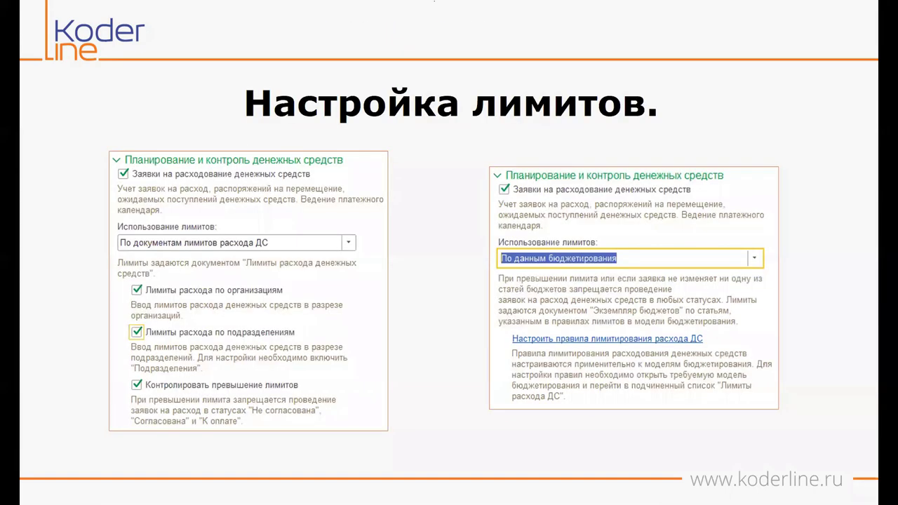
# Page through the webinar slides from the agenda onward, then return to 1C:ERP.
pyautogui.press('Right')
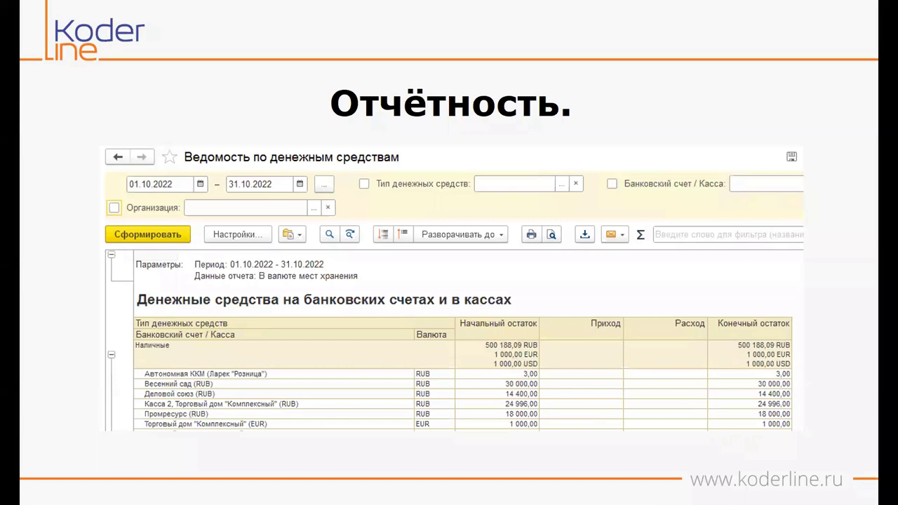
pyautogui.press('Right')
pyautogui.press('Right')
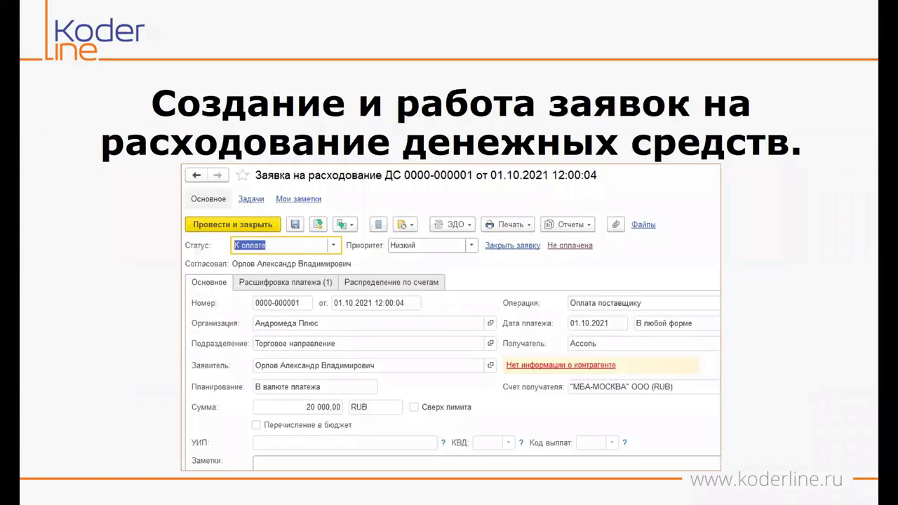
pyautogui.press('Left')
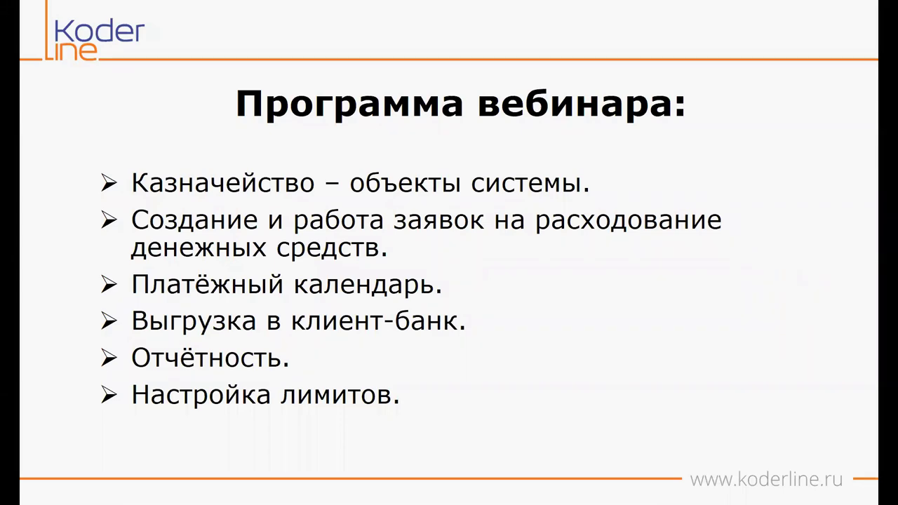
pyautogui.press('Right')
pyautogui.press('Right')
pyautogui.press('Right')
pyautogui.press('Right')
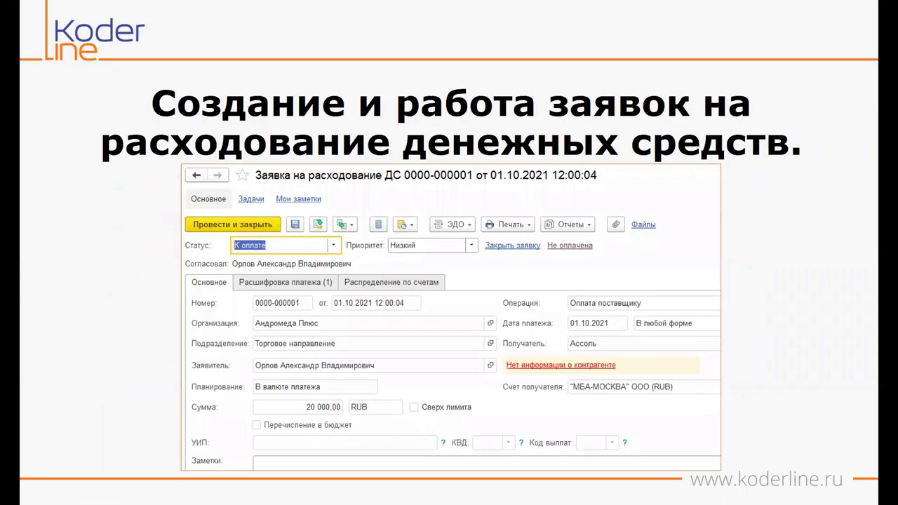
pyautogui.press('Right')
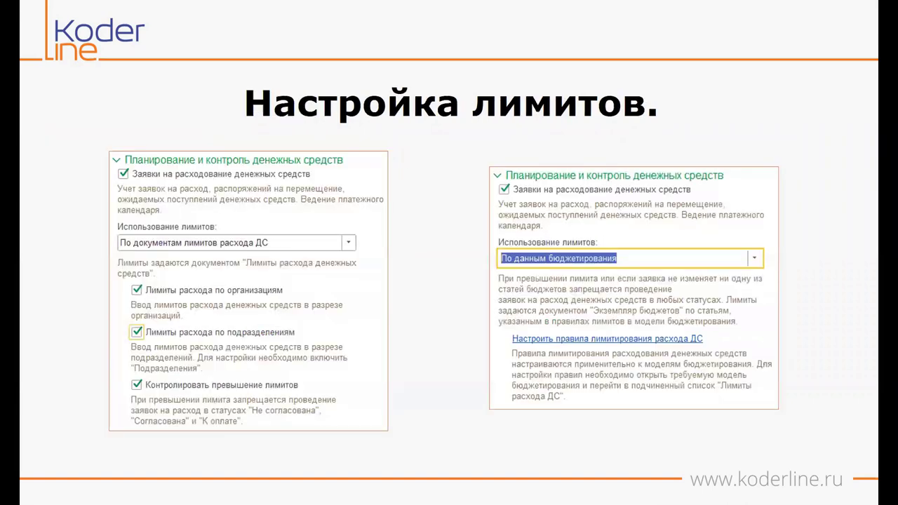
pyautogui.press('Right')
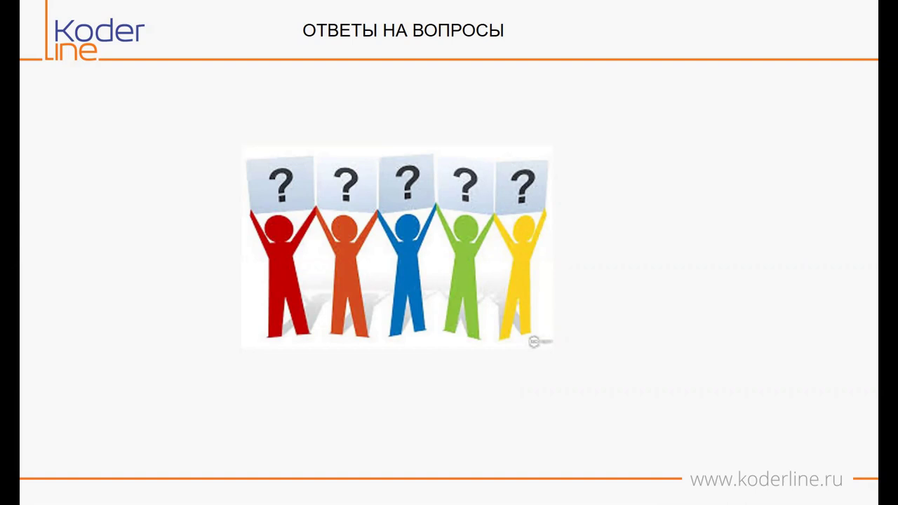
pyautogui.hotkey('alt', 'Tab')
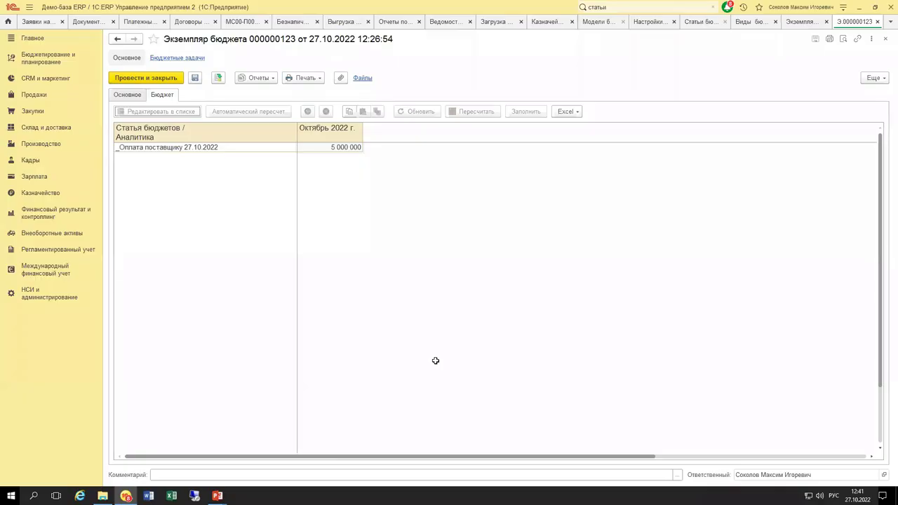
# Go via Казначейство to the Заявки на расходование ДС list showing МС00-000027.
pyautogui.click(657, 27)
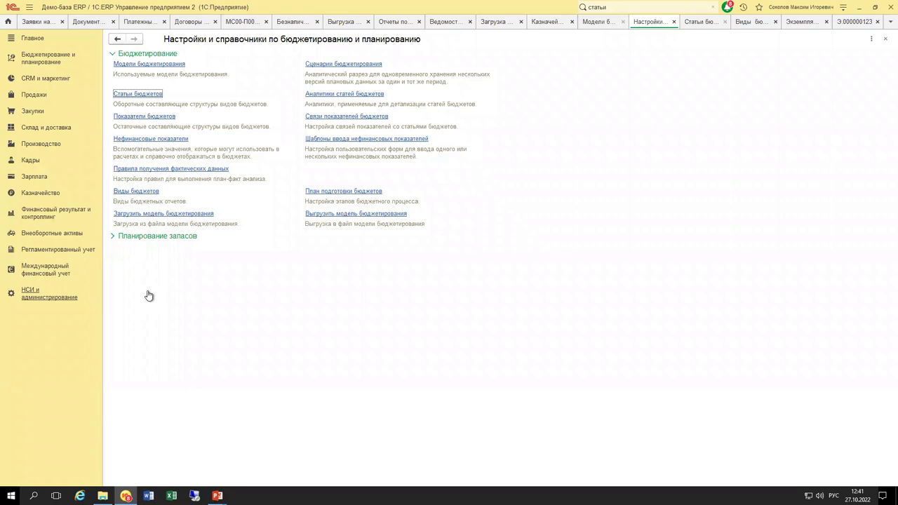
pyautogui.click(54, 193)
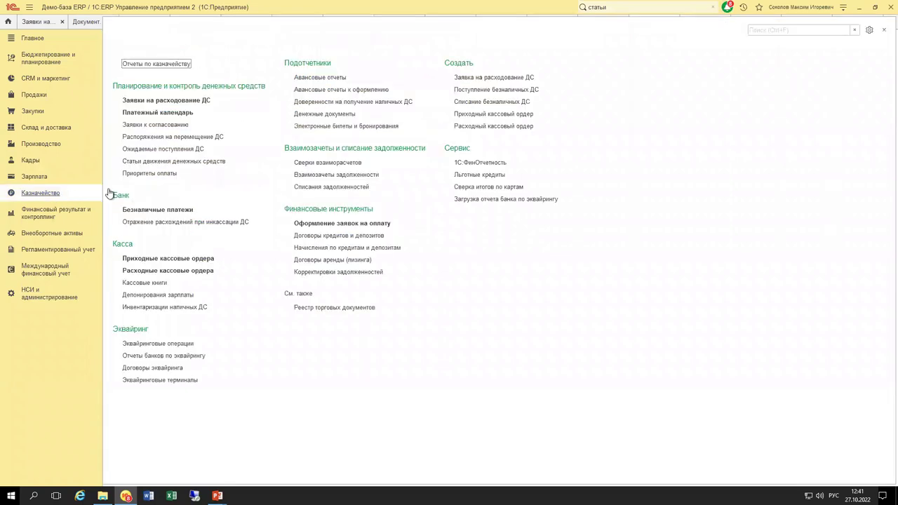
pyautogui.click(167, 96)
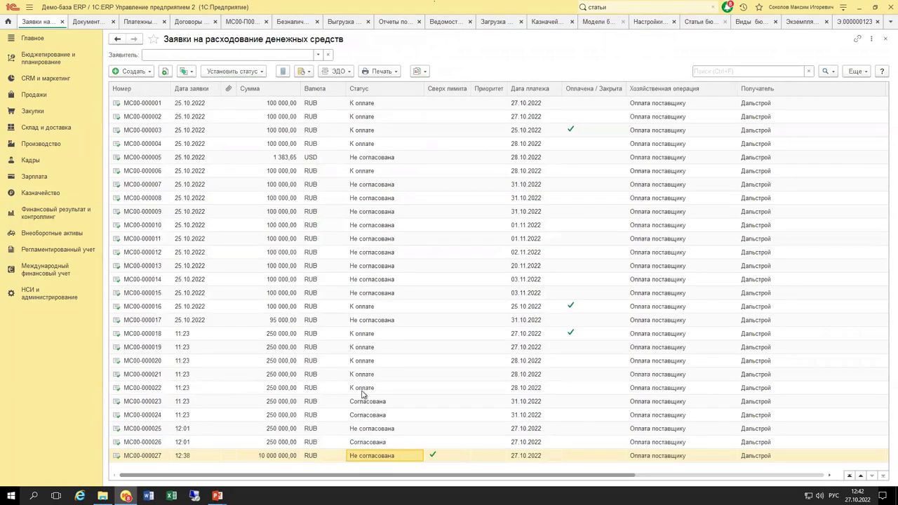
# Open expense request МС00-000027 and view its possible statuses without changing it.
pyautogui.click(377, 455)
pyautogui.click(187, 128)
pyautogui.press('Return')
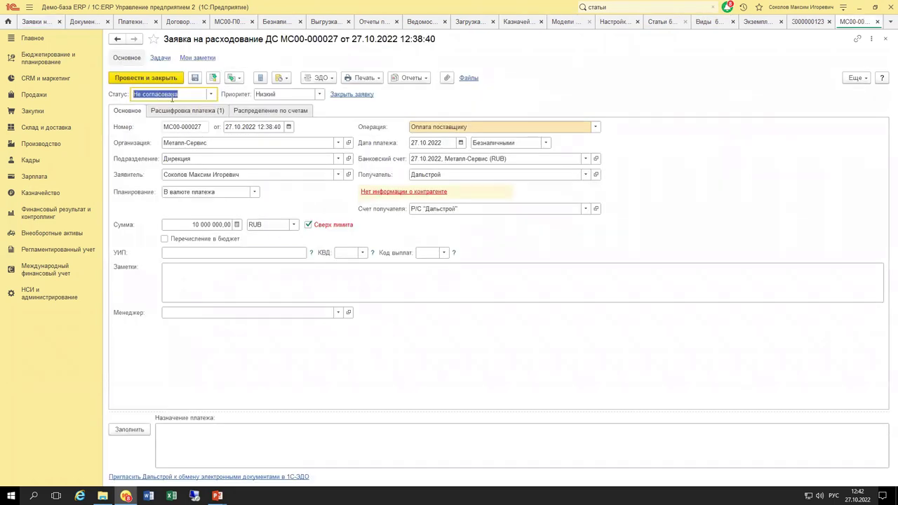
pyautogui.click(210, 94)
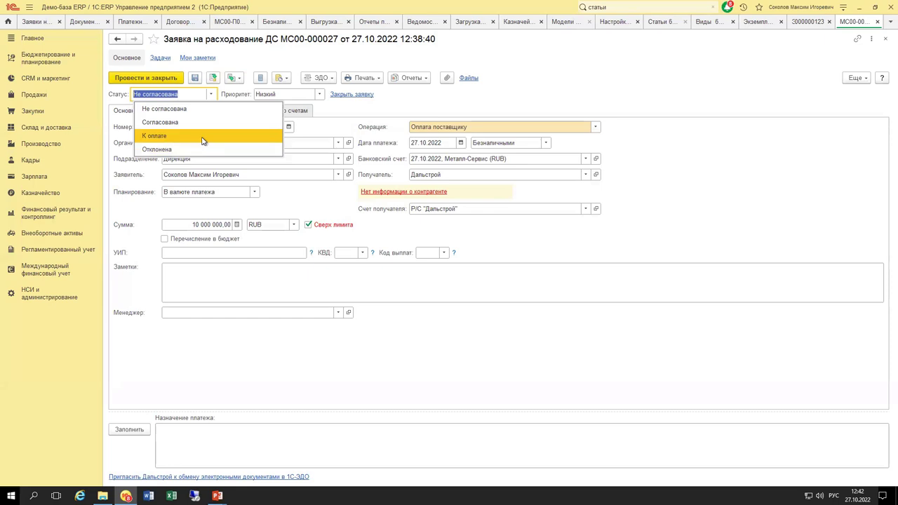
pyautogui.click(149, 221)
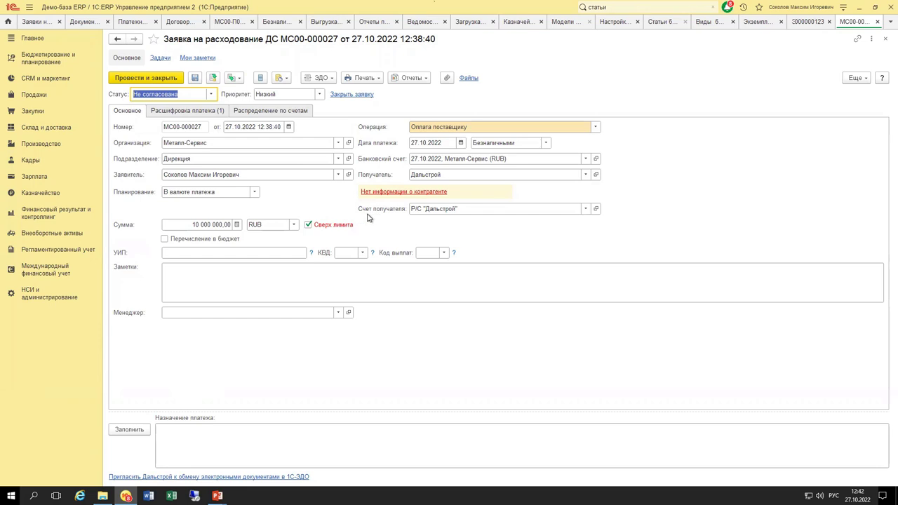
# Review all counterparties for the recipient, keep Дальстрой, and open the Расшифровка платежа details.
pyautogui.click(586, 175)
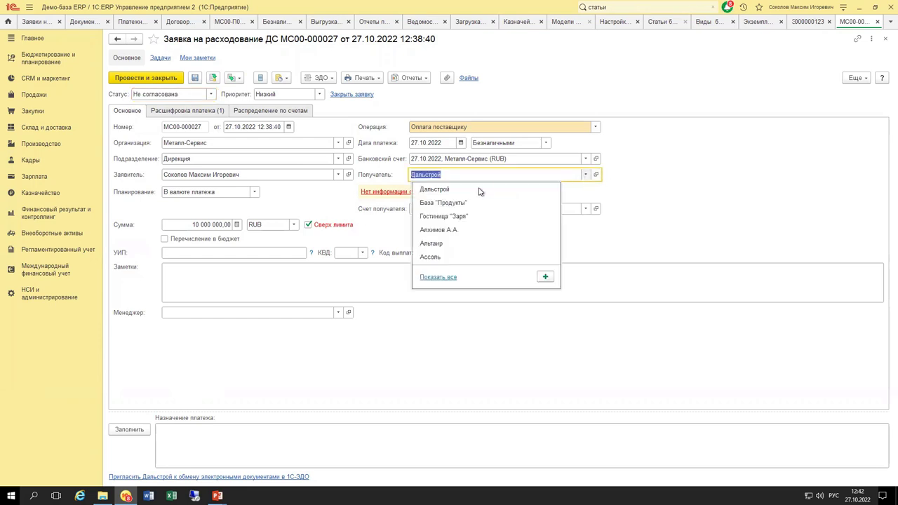
pyautogui.click(426, 277)
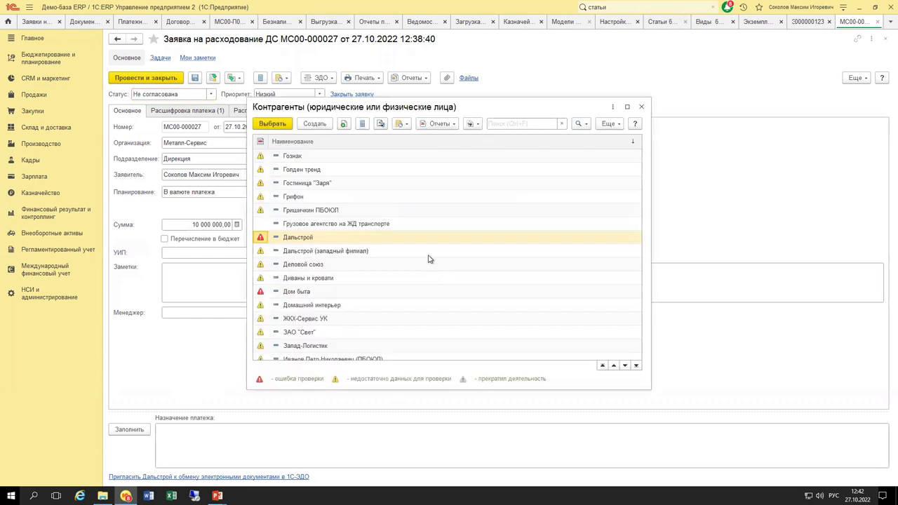
pyautogui.press('Escape')
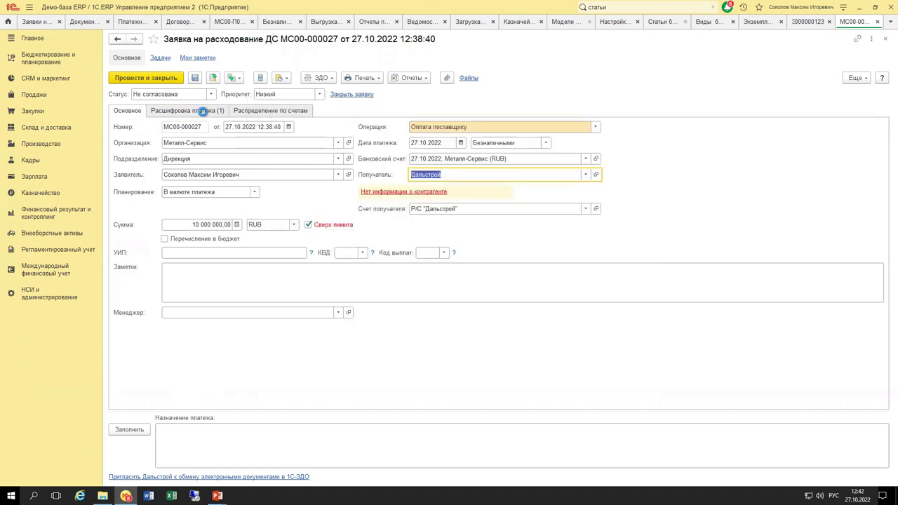
pyautogui.click(202, 111)
# Show all supplier partners and toggle the По контрагенту "Дальстрой" filter on and off.
pyautogui.click(364, 179)
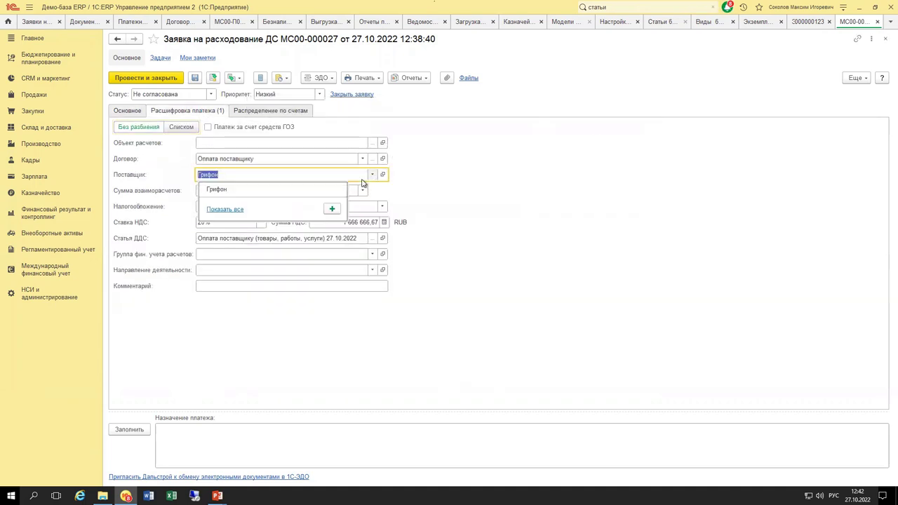
pyautogui.click(224, 209)
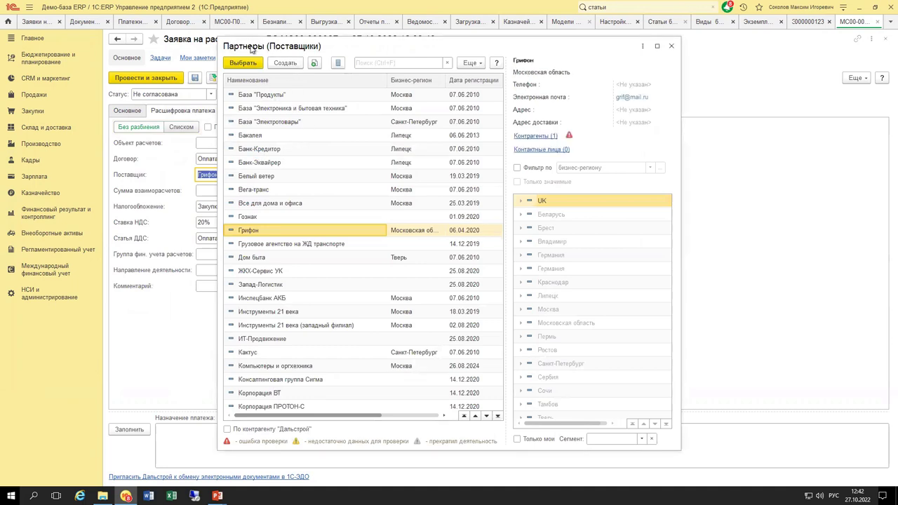
pyautogui.moveTo(274, 46); pyautogui.dragTo(368, 48)
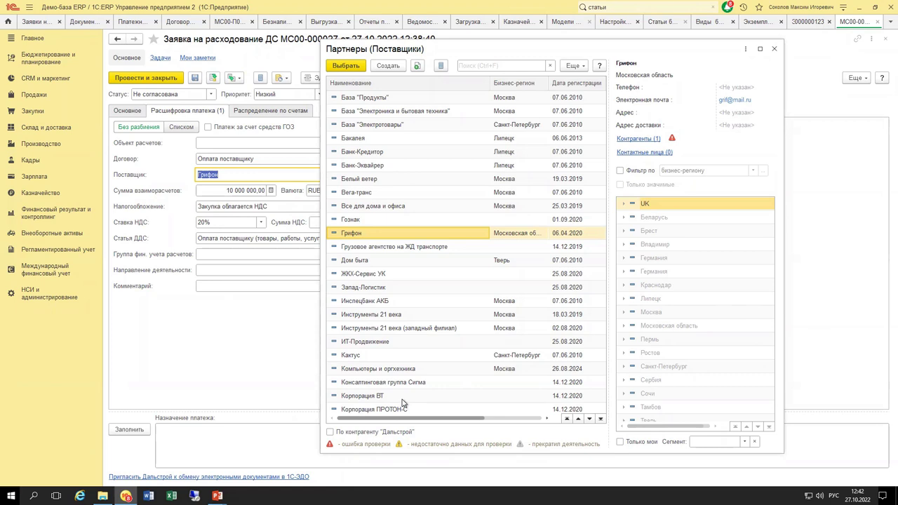
pyautogui.click(390, 433)
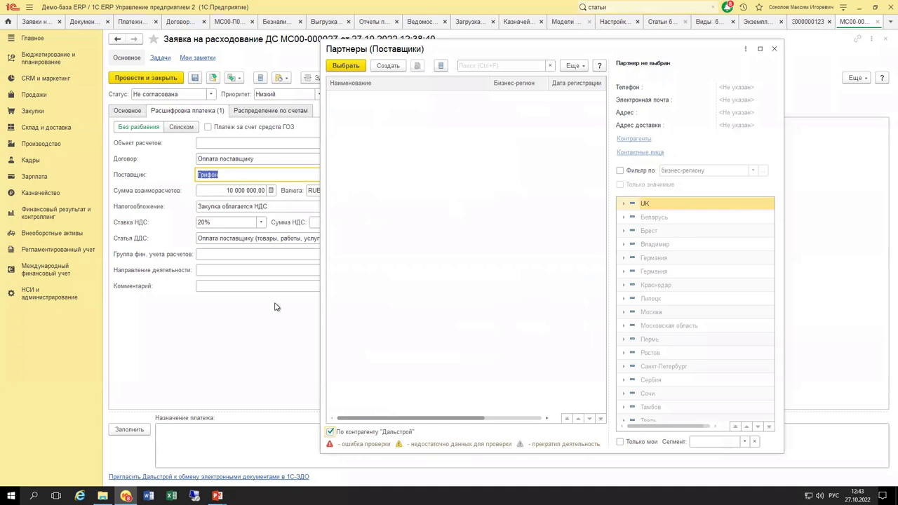
pyautogui.click(408, 436)
# Scroll the partner list, close it without choosing a supplier, and return to Основное.
pyautogui.click(374, 236)
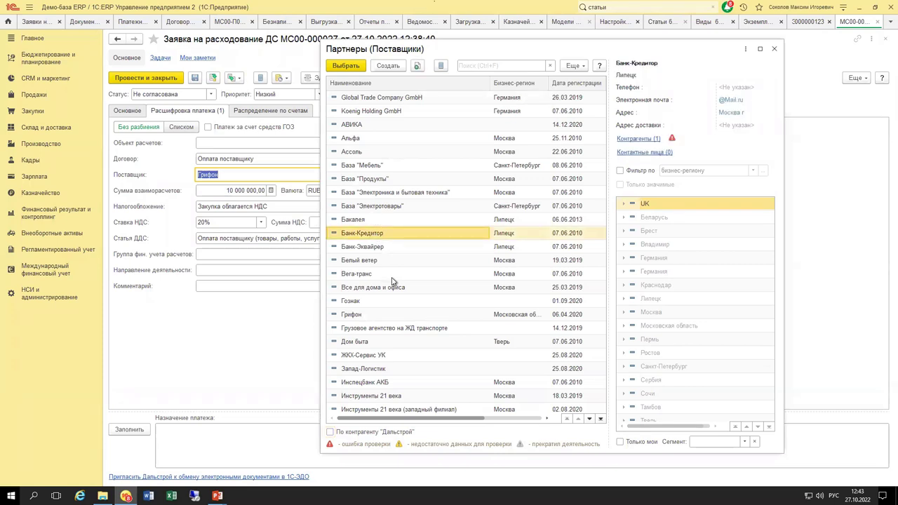
pyautogui.scroll(-3, 393, 281)
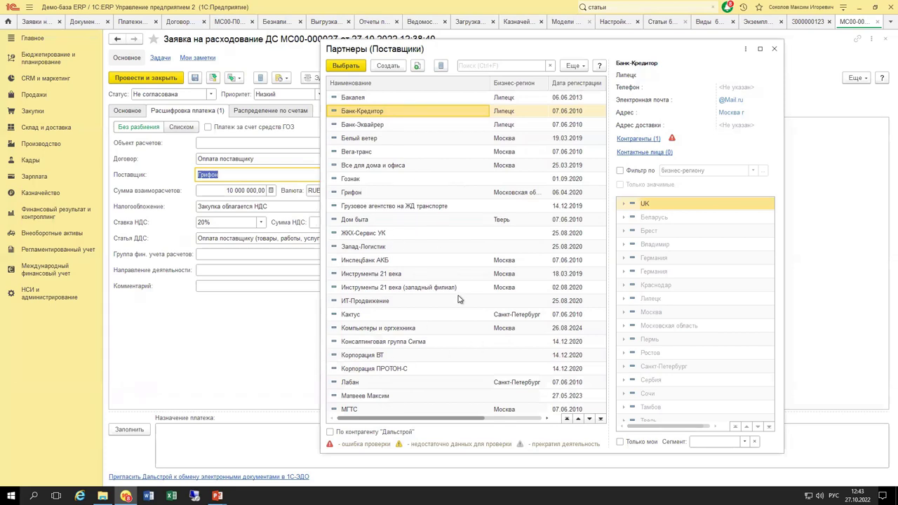
pyautogui.click(775, 49)
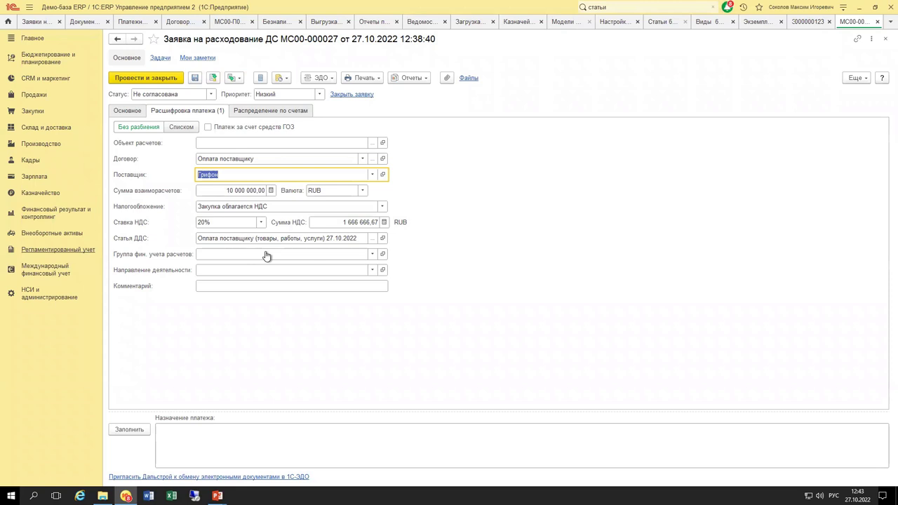
pyautogui.click(132, 110)
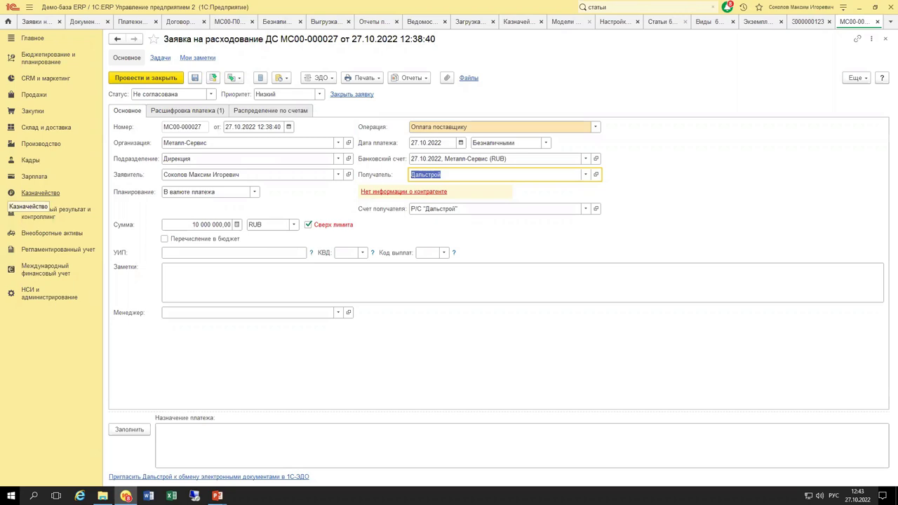
# Show the payment calendar for the 27.10.2022 Металл-Сервис account, leaving the Счета/Кассы filter unchanged.
pyautogui.click(139, 23)
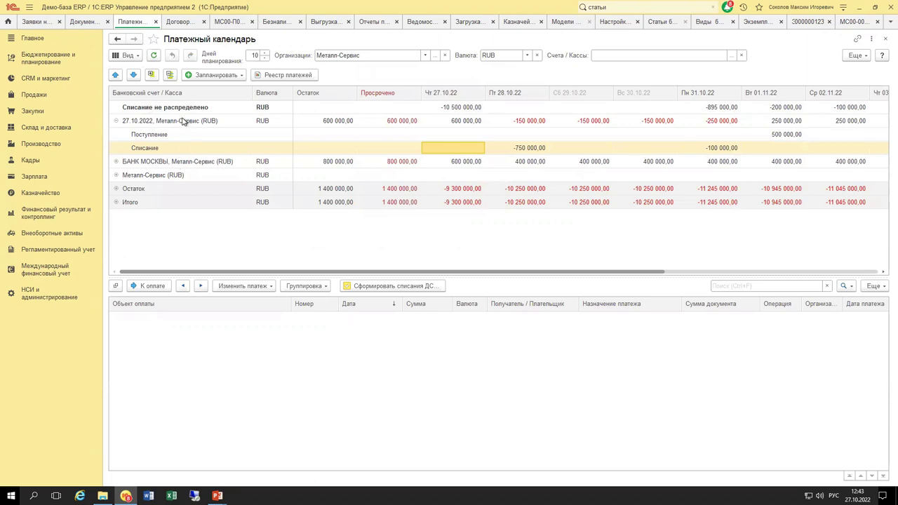
pyautogui.click(183, 121)
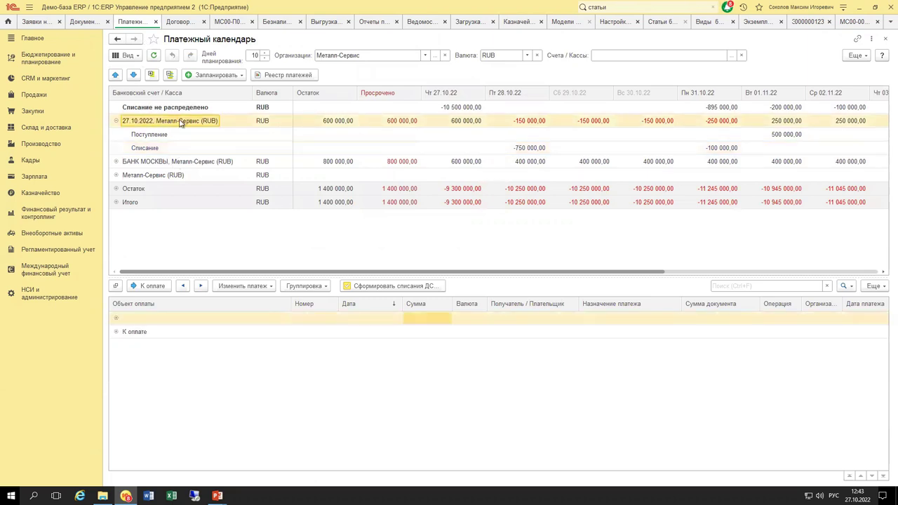
pyautogui.click(731, 56)
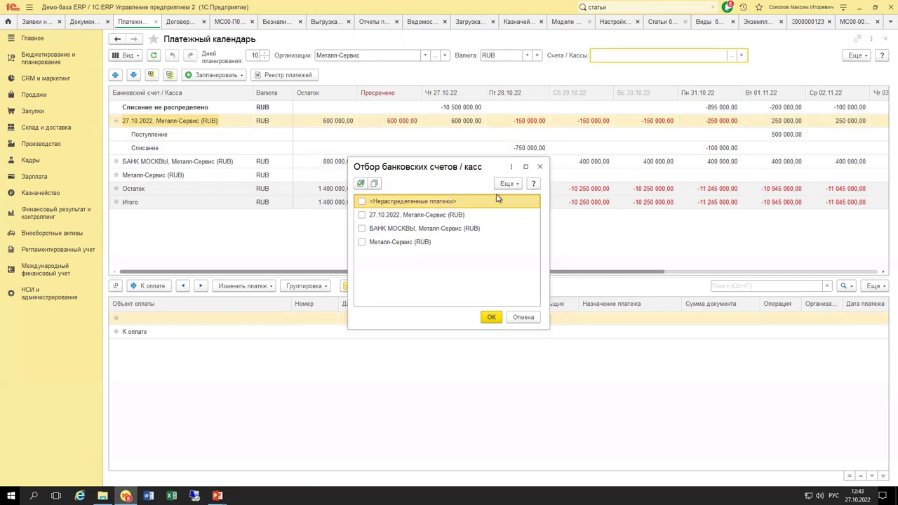
pyautogui.click(539, 167)
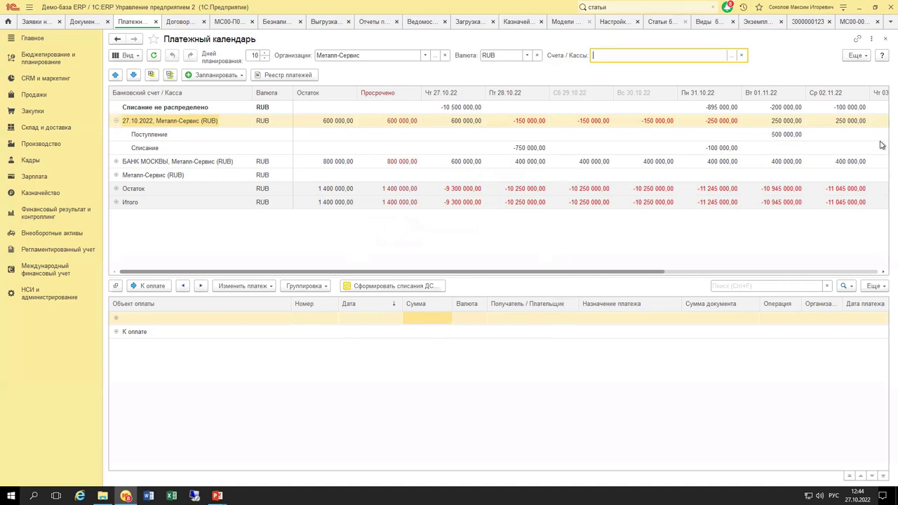
# Open the payment calendar settings from Еще and close them unchanged.
pyautogui.click(857, 57)
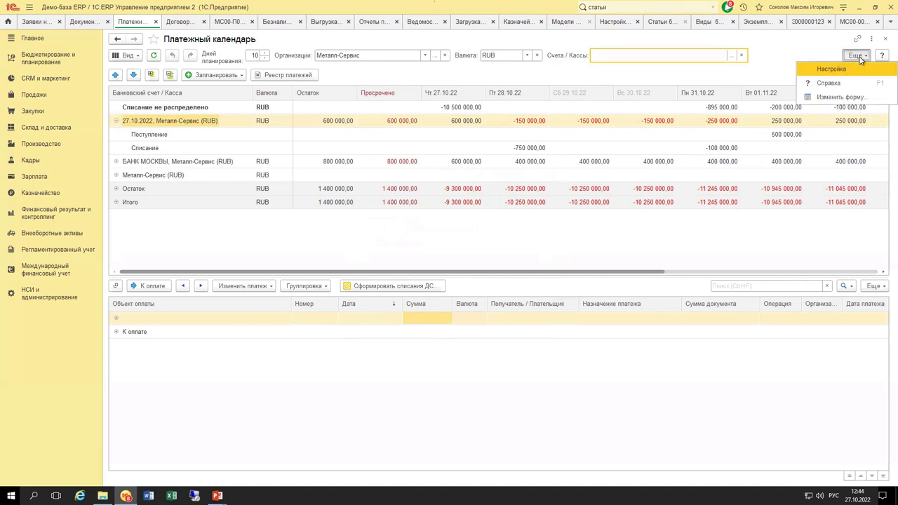
pyautogui.click(856, 69)
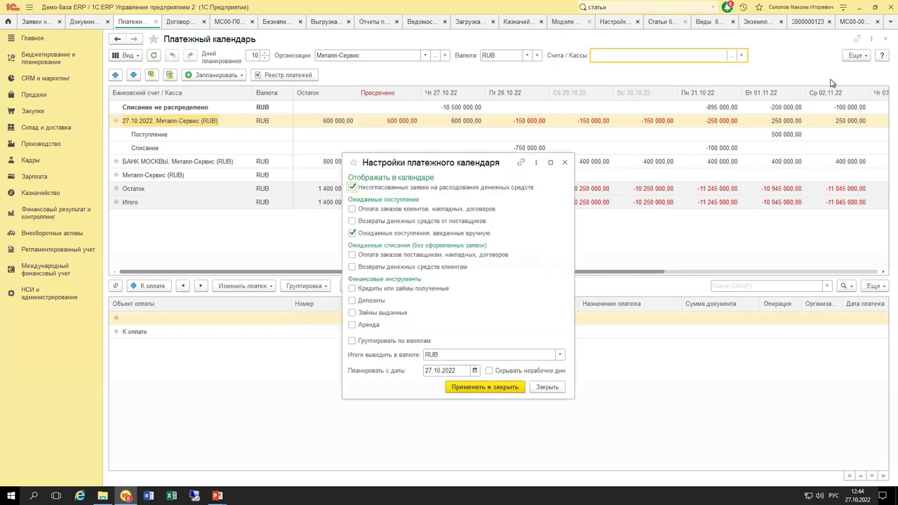
pyautogui.click(565, 162)
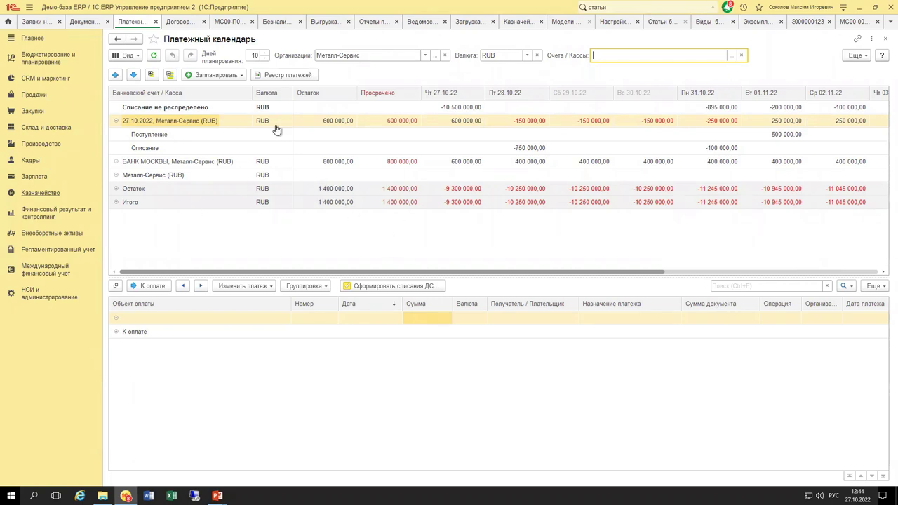
# Open Кредитный договор from Договоры кредитов и депозитов and review its settlement and collateral terms.
pyautogui.click(40, 194)
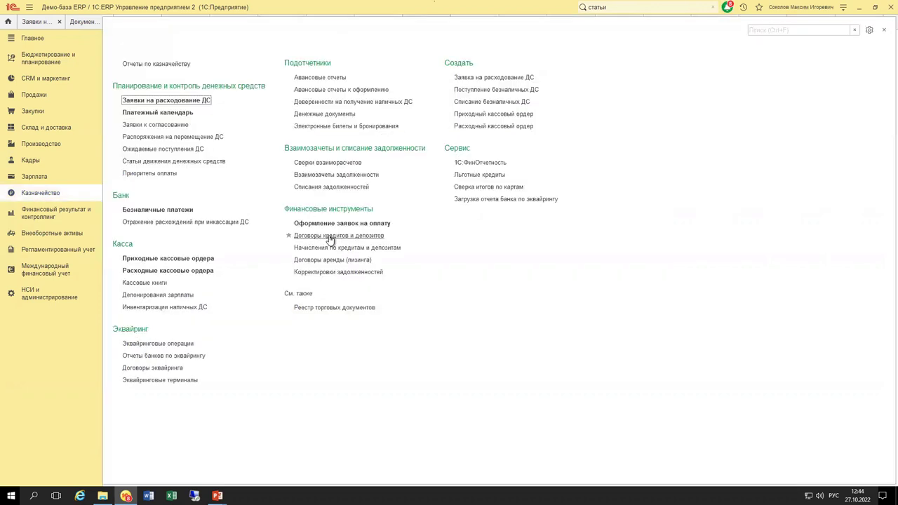
pyautogui.click(328, 345)
pyautogui.doubleClick(313, 211)
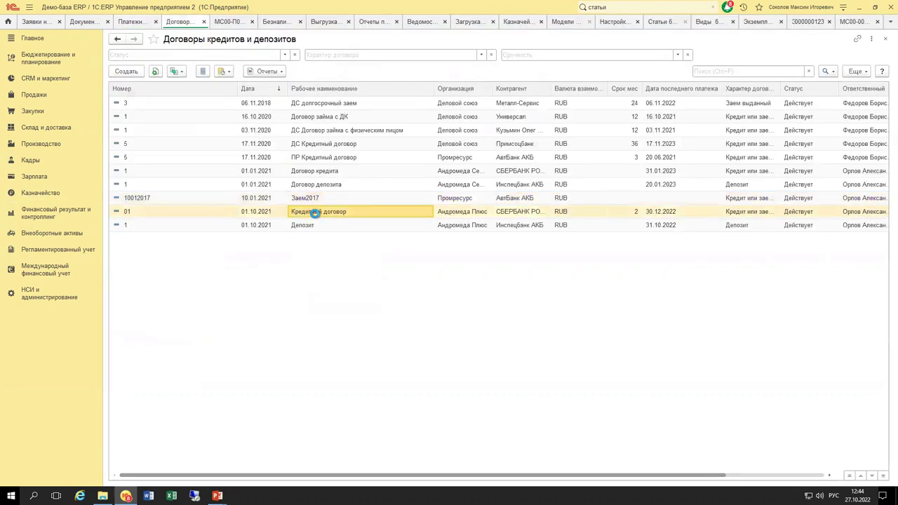
pyautogui.click(173, 96)
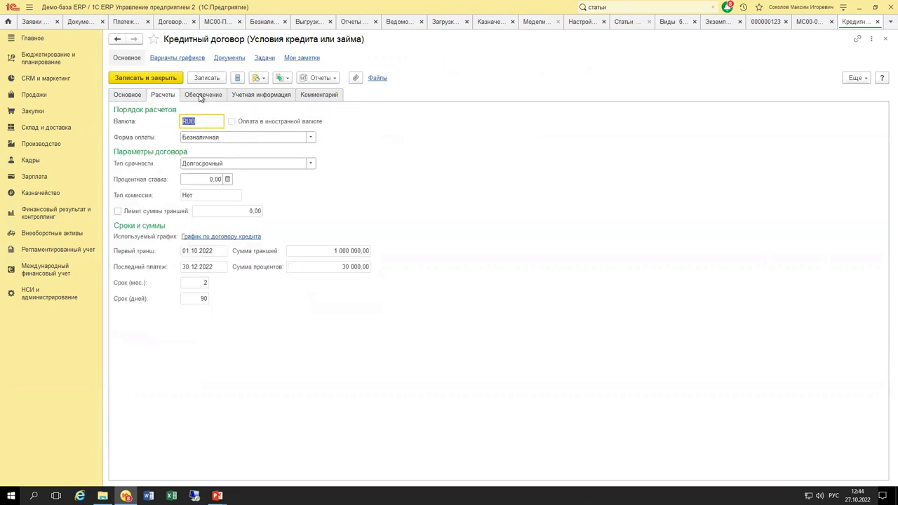
pyautogui.click(207, 96)
pyautogui.click(168, 94)
# View the loan payment schedule and documents creatable from the agreement, then go to Казначейство.
pyautogui.click(234, 235)
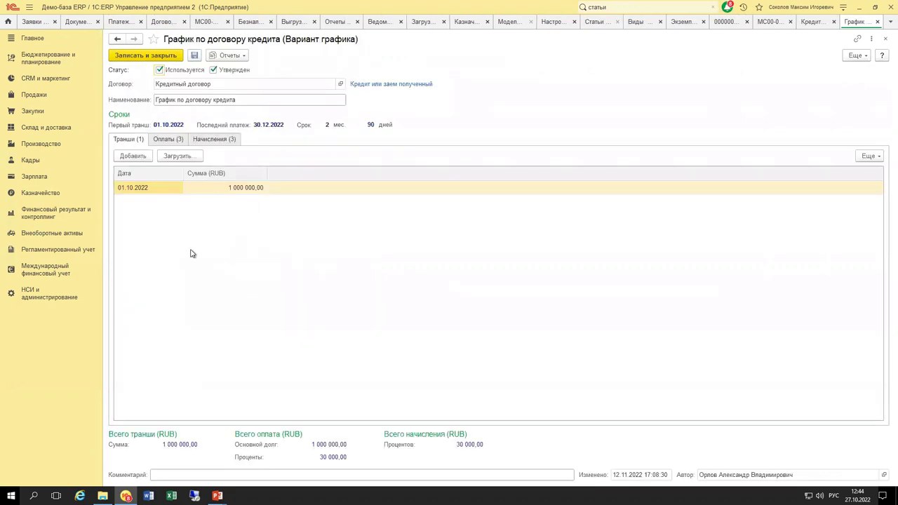
pyautogui.press('Escape')
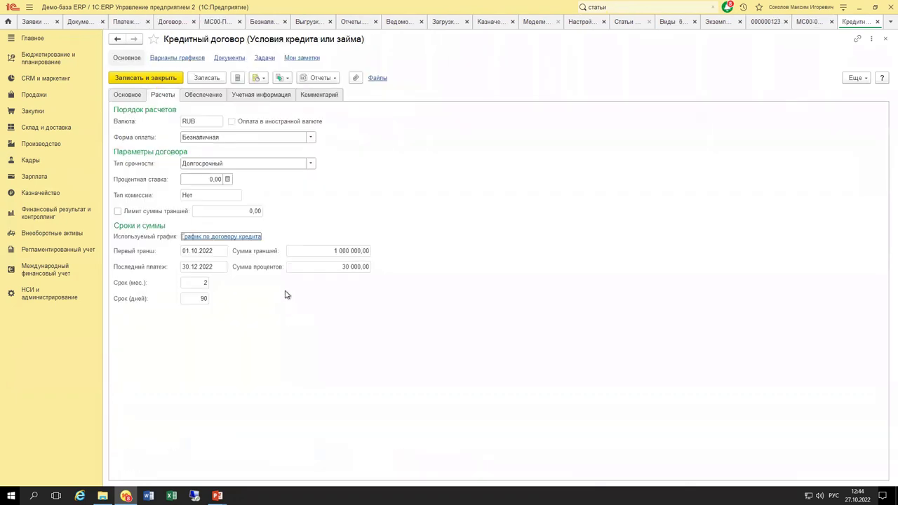
pyautogui.click(285, 79)
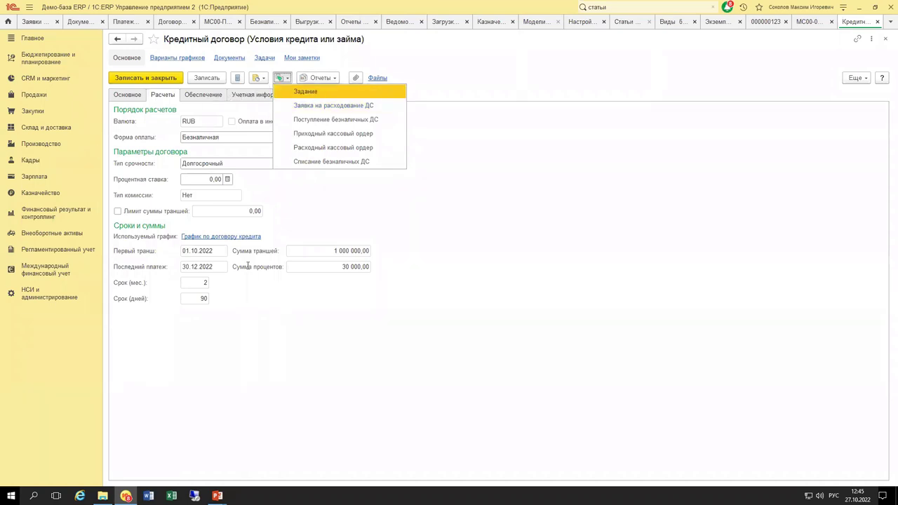
pyautogui.click(254, 238)
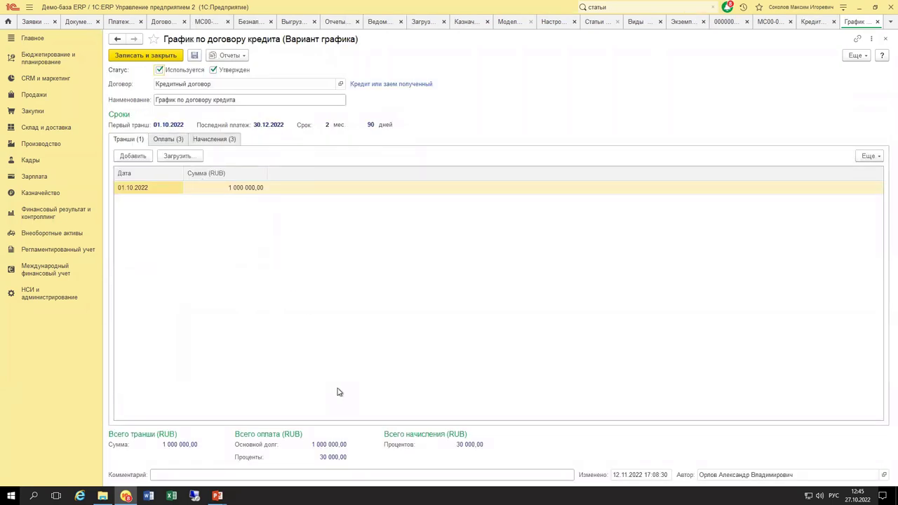
pyautogui.press('Escape')
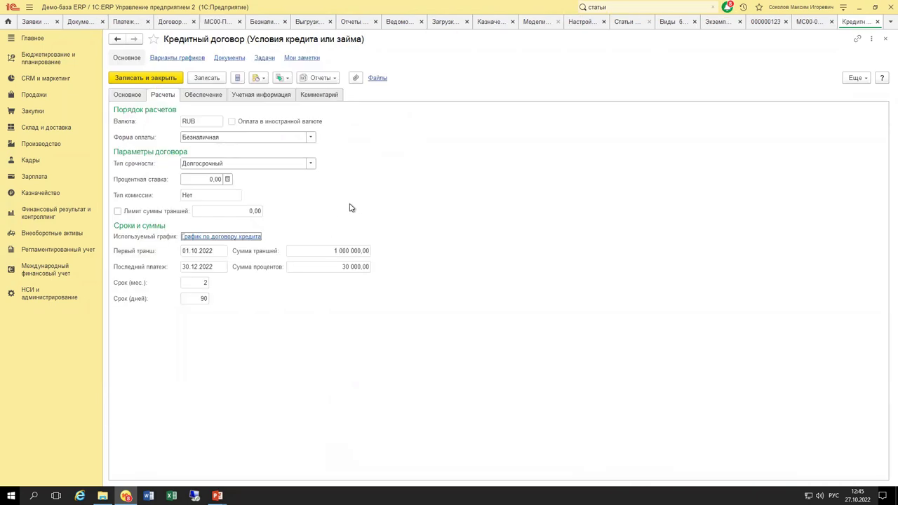
pyautogui.click(55, 194)
# Start a loan-repayment expense request, discard it, and close the Кредитный договор form.
pyautogui.click(159, 102)
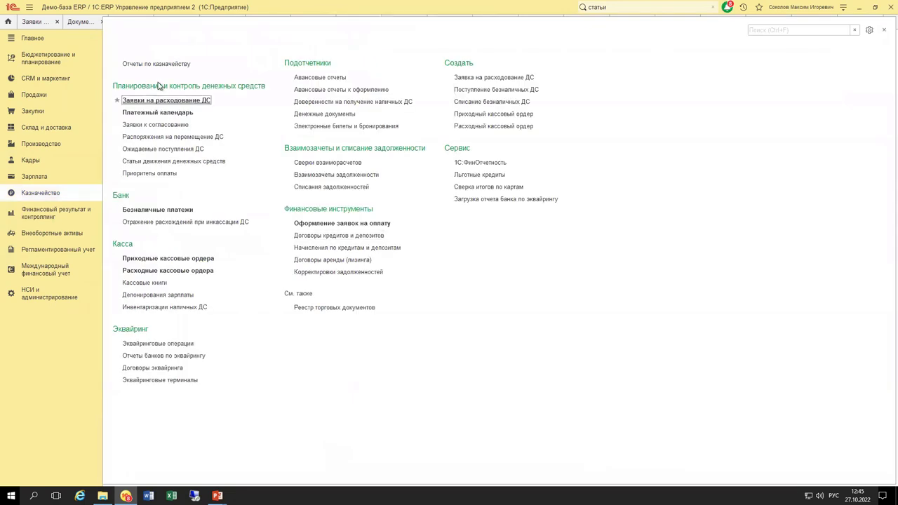
pyautogui.click(140, 73)
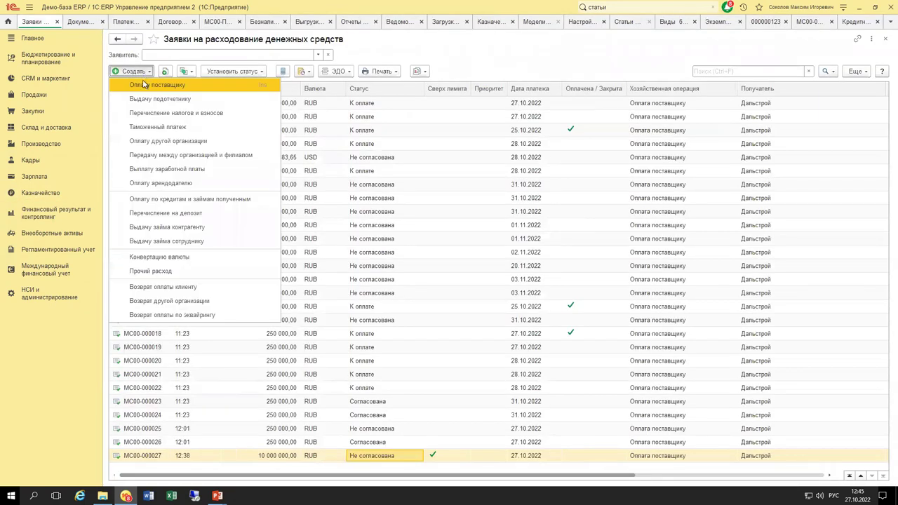
pyautogui.click(191, 198)
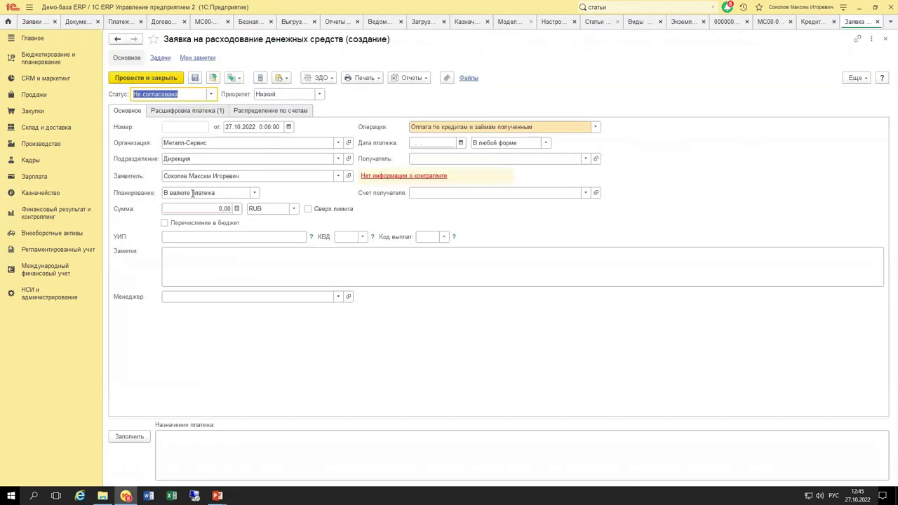
pyautogui.press('Escape')
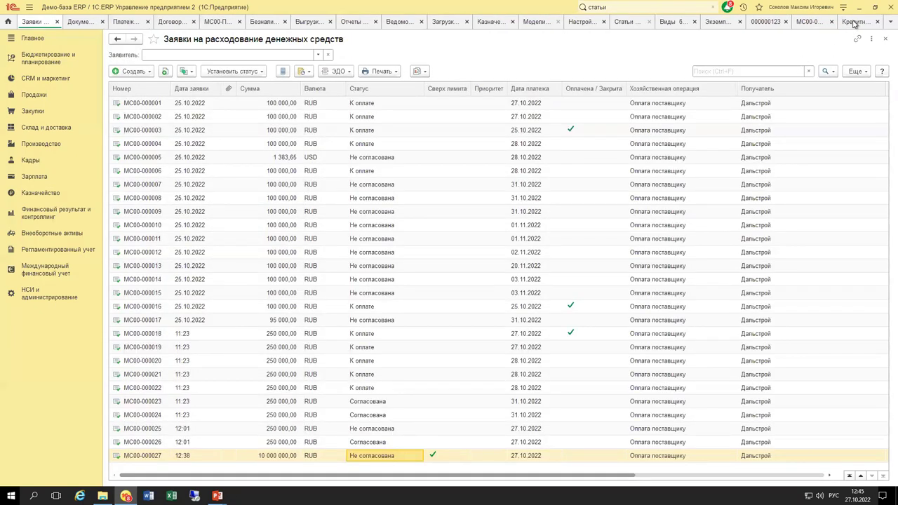
pyautogui.click(854, 23)
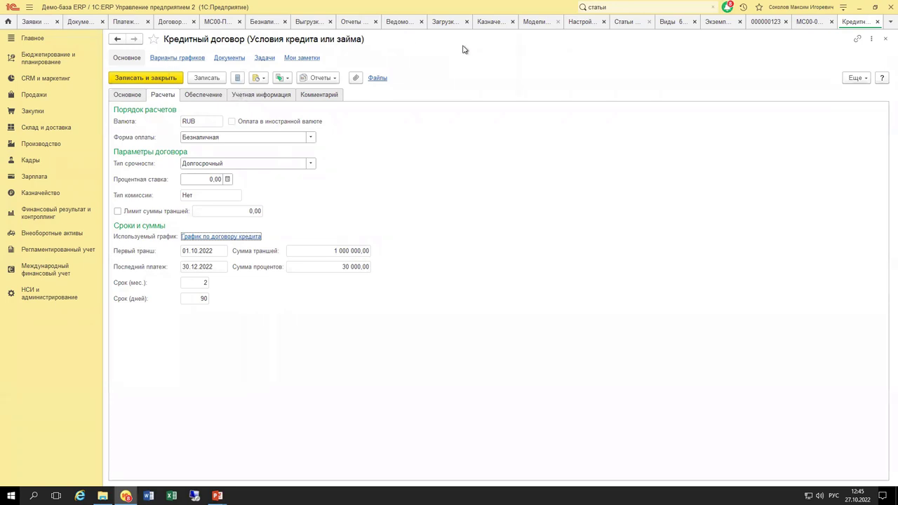
pyautogui.press('Escape')
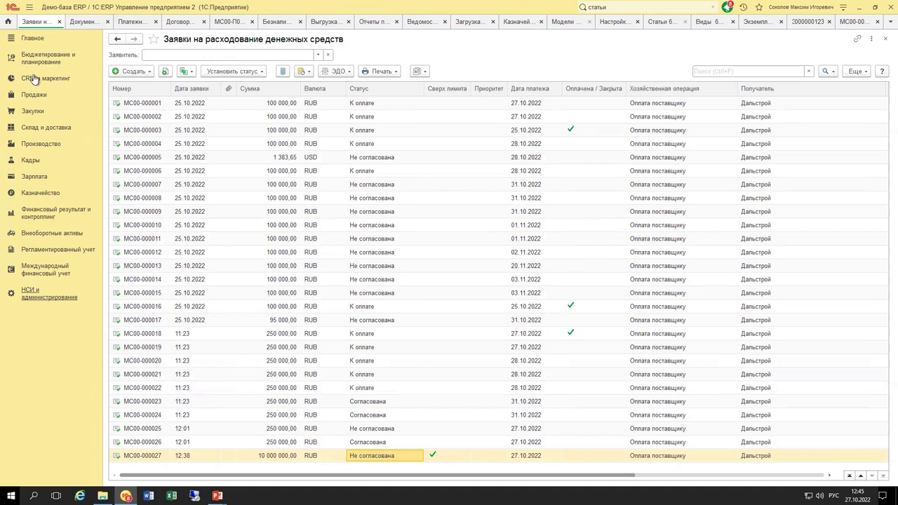
pyautogui.click(33, 111)
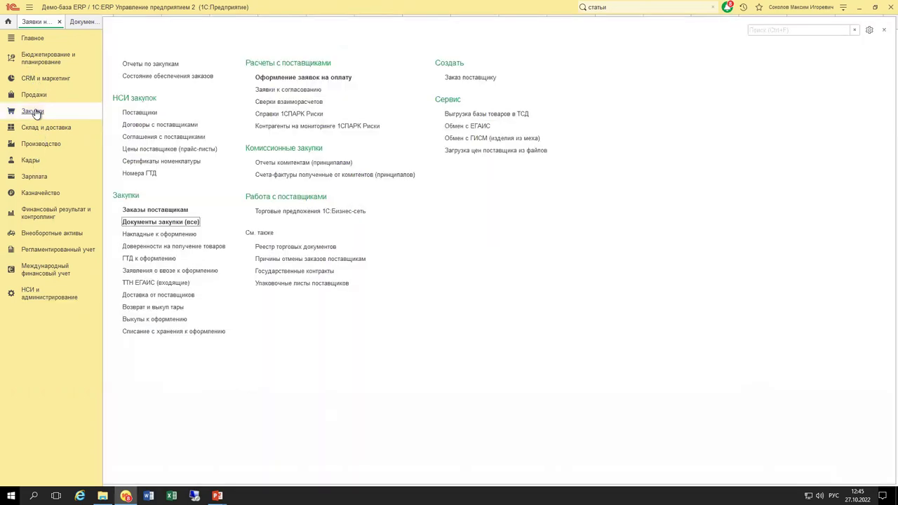
pyautogui.click(161, 222)
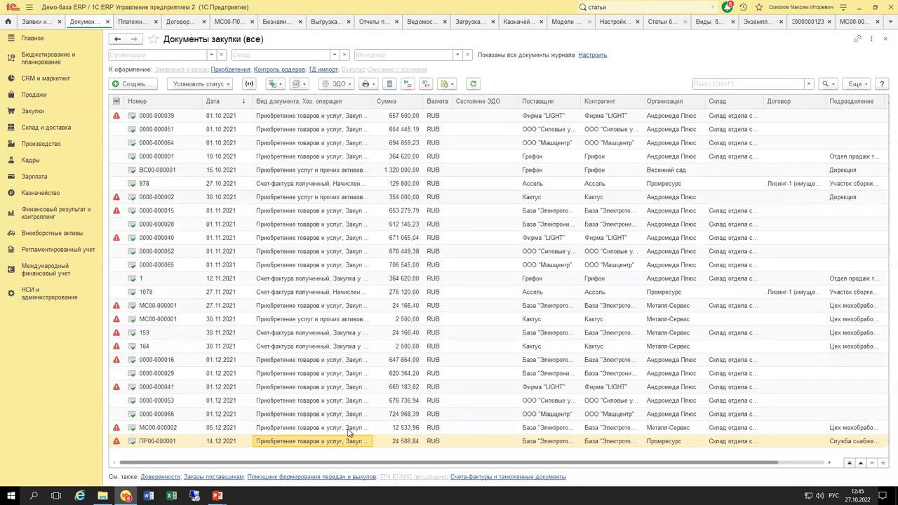
pyautogui.click(347, 442)
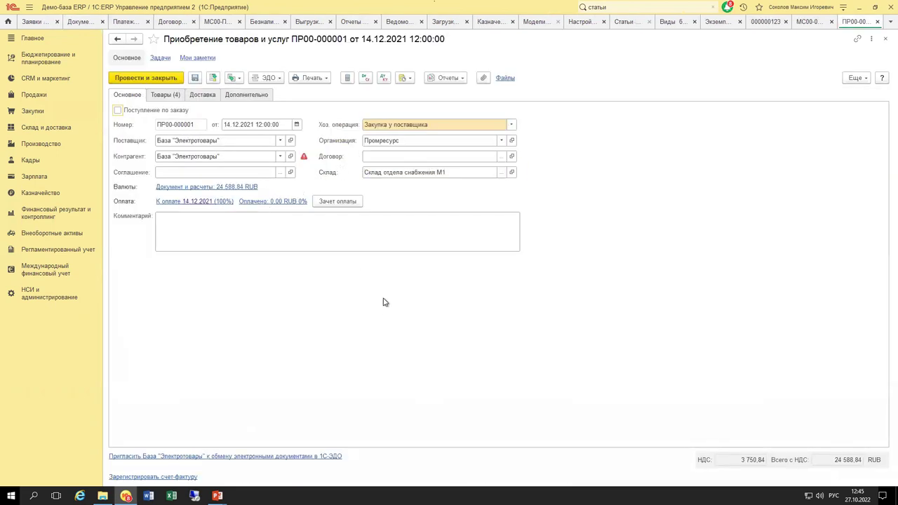
pyautogui.press('Escape')
pyautogui.press('Up')
pyautogui.press('Up')
pyautogui.press('Up')
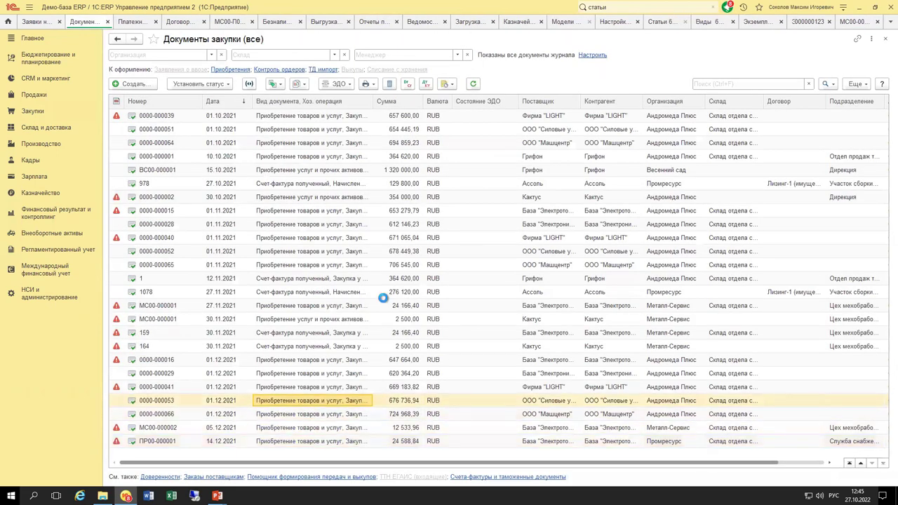
pyautogui.press('Escape')
pyautogui.doubleClick(318, 212)
pyautogui.press('Escape')
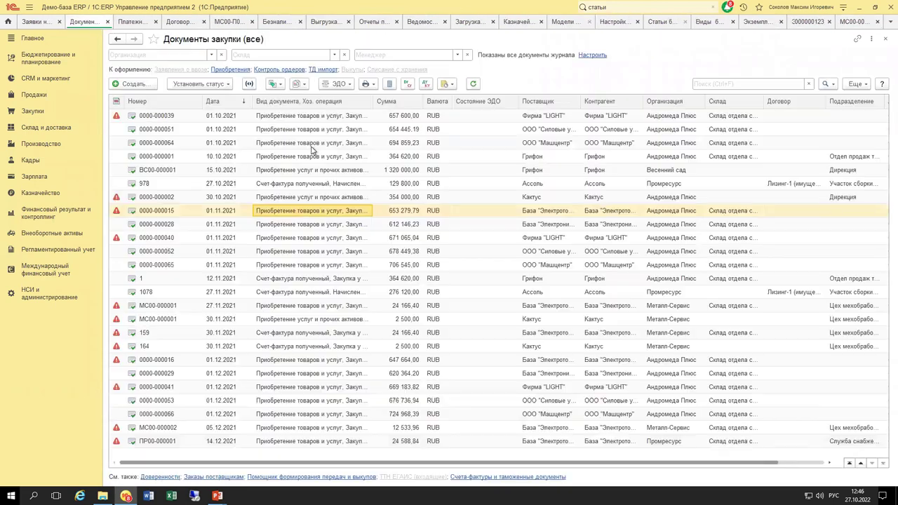
pyautogui.doubleClick(308, 140)
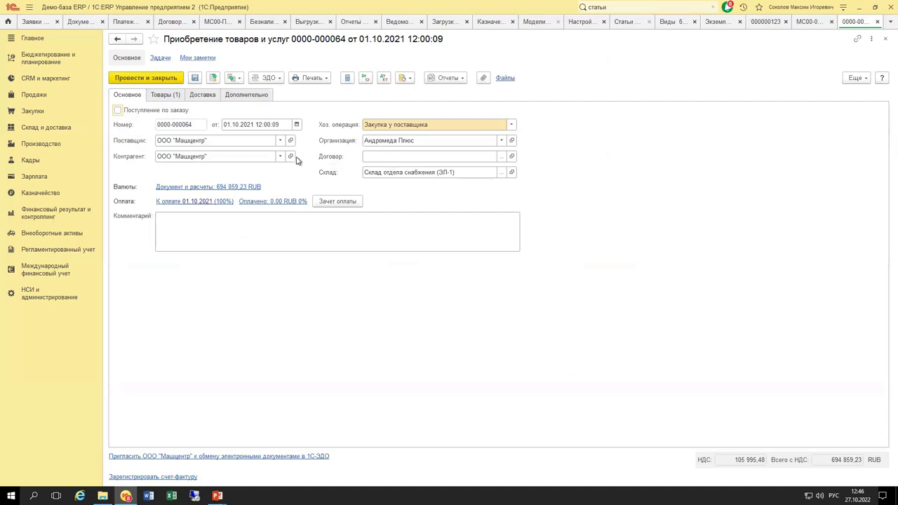
pyautogui.press('Escape')
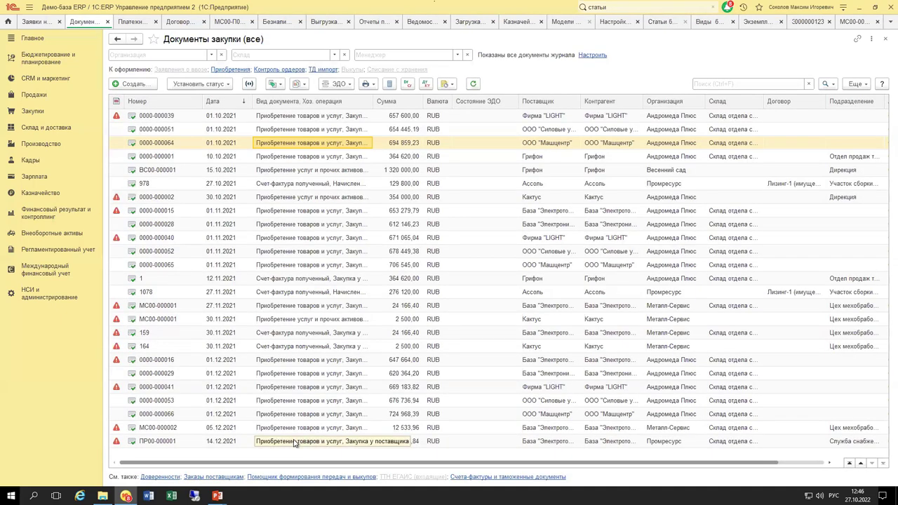
pyautogui.doubleClick(294, 444)
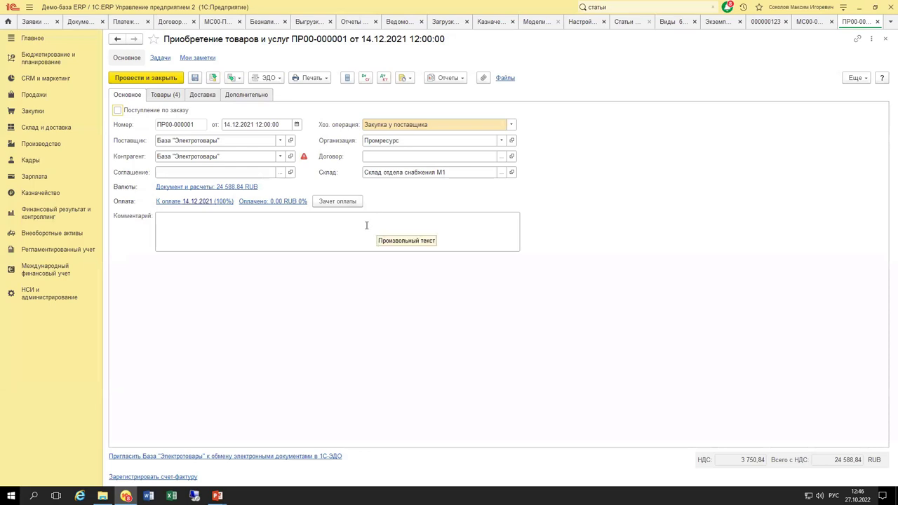
# Draft a new supplier contract for ПР00-000001, view its Расчеты и оформление, then discard it.
pyautogui.click(501, 156)
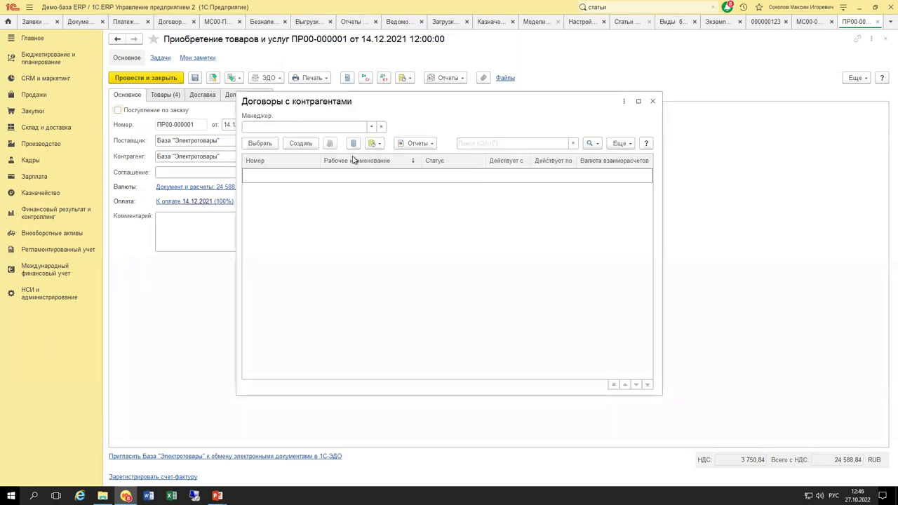
pyautogui.click(300, 143)
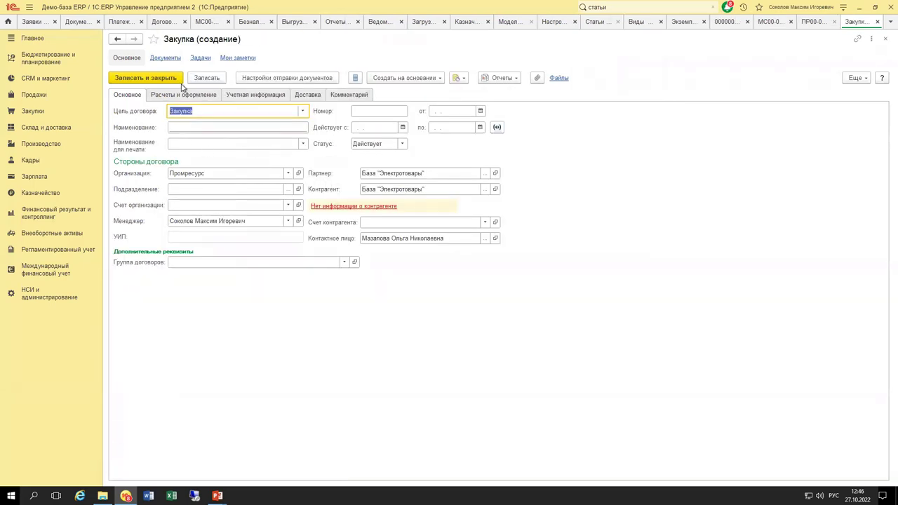
pyautogui.click(183, 95)
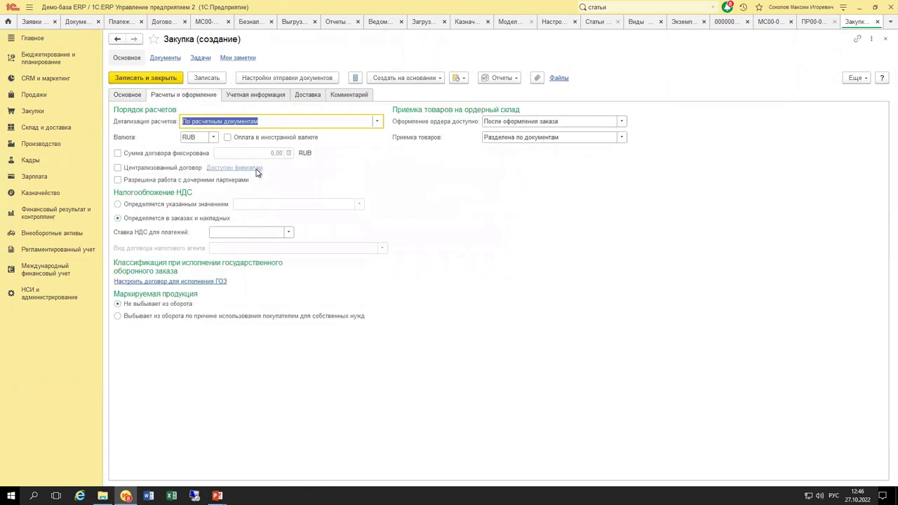
pyautogui.press('Escape')
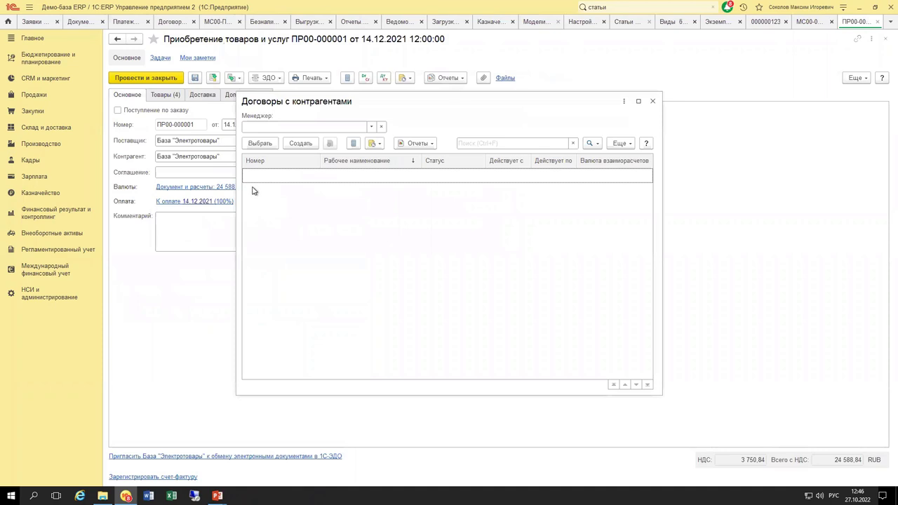
pyautogui.press('Escape')
pyautogui.press('Escape')
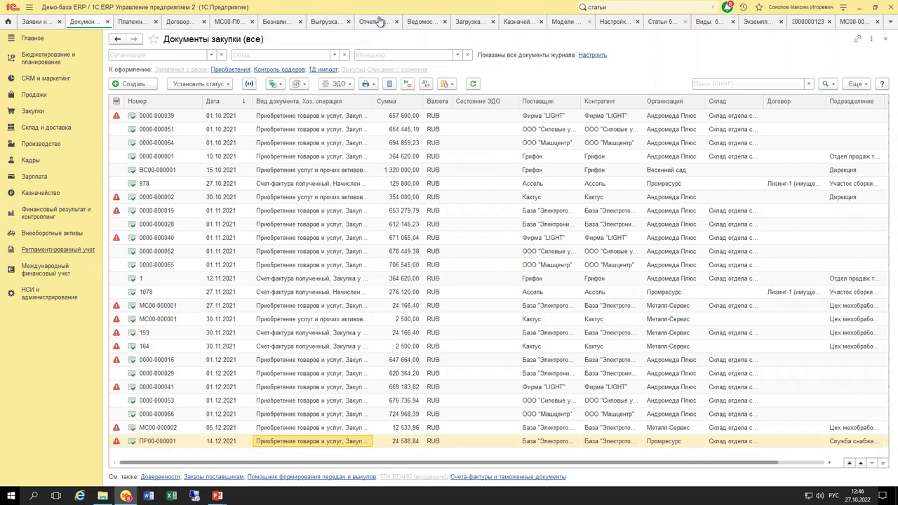
# Switch to the payment calendar and expand the К оплате request group.
pyautogui.click(34, 23)
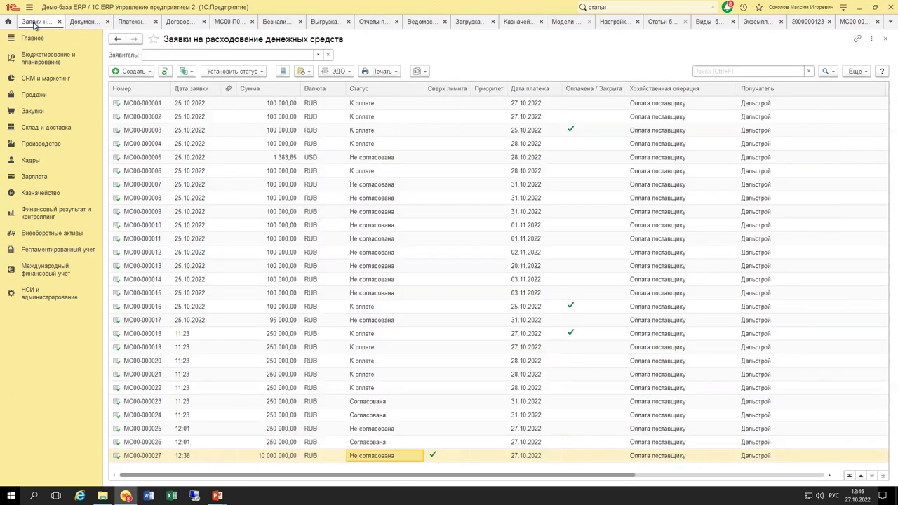
pyautogui.click(133, 23)
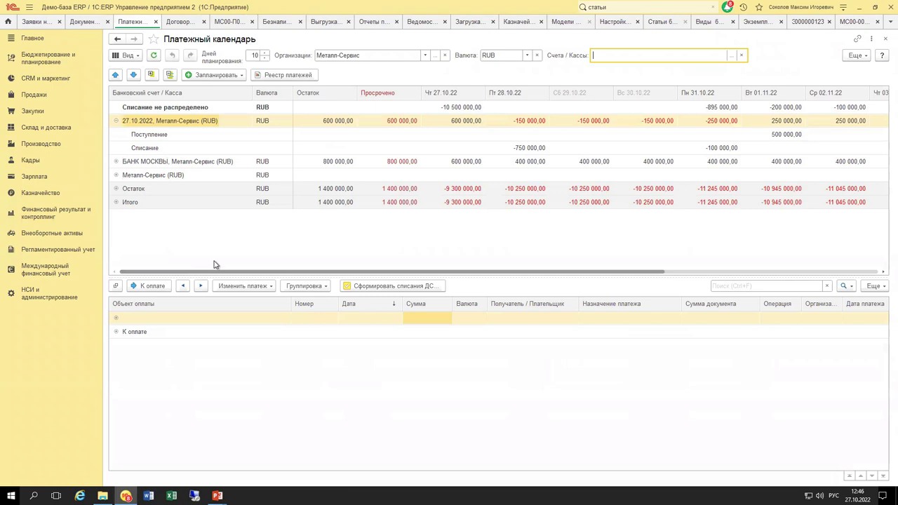
pyautogui.click(116, 331)
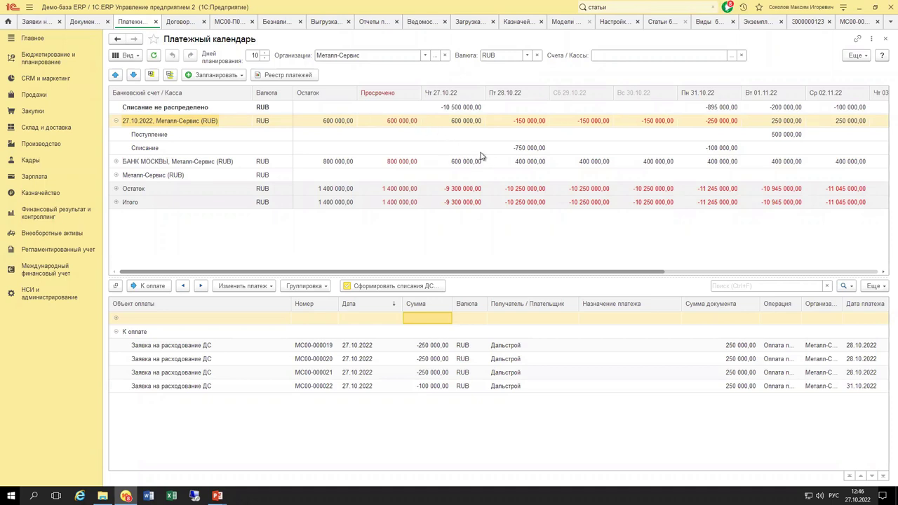
# Inspect the −150 000, 600 000 and −750 000 cells for 28.10, then expand the Остаток row.
pyautogui.click(519, 125)
pyautogui.click(324, 123)
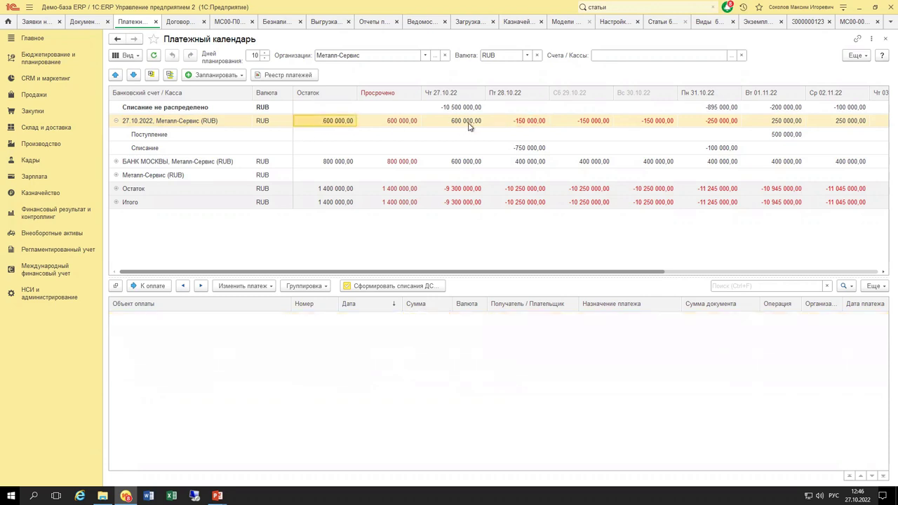
pyautogui.click(516, 149)
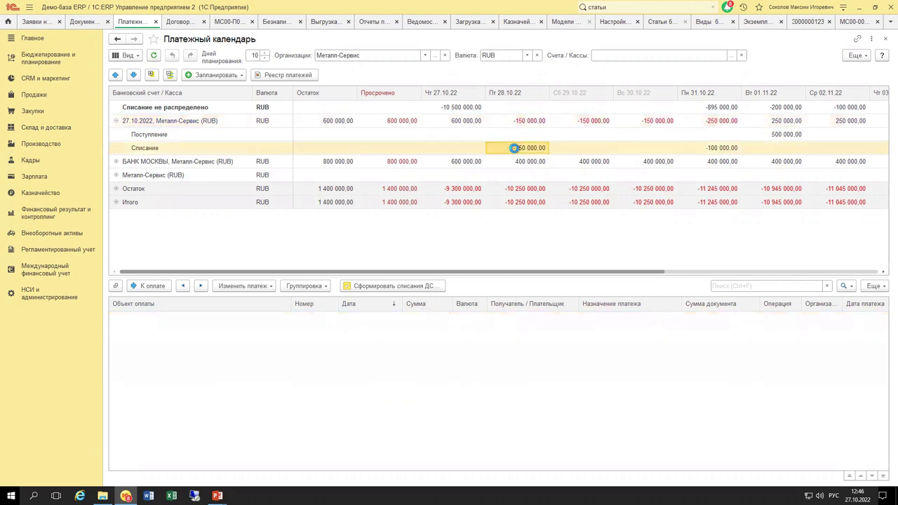
pyautogui.click(524, 123)
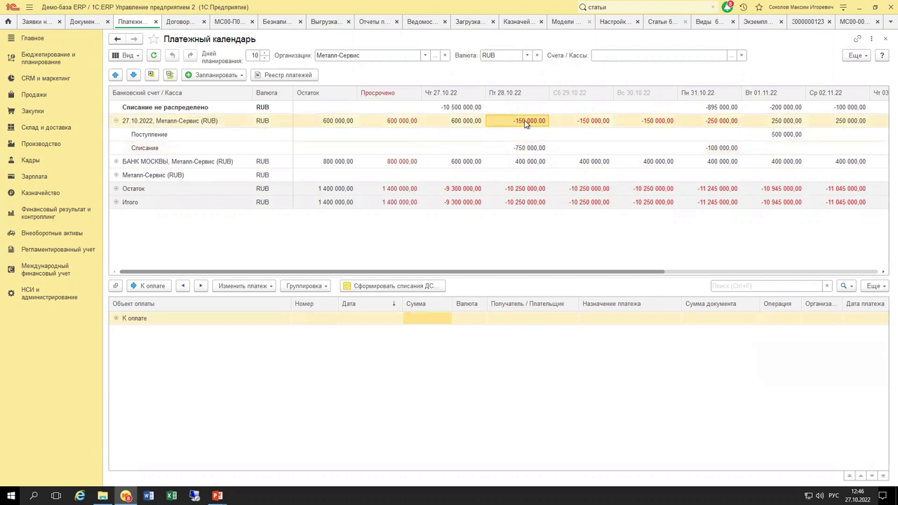
pyautogui.click(117, 189)
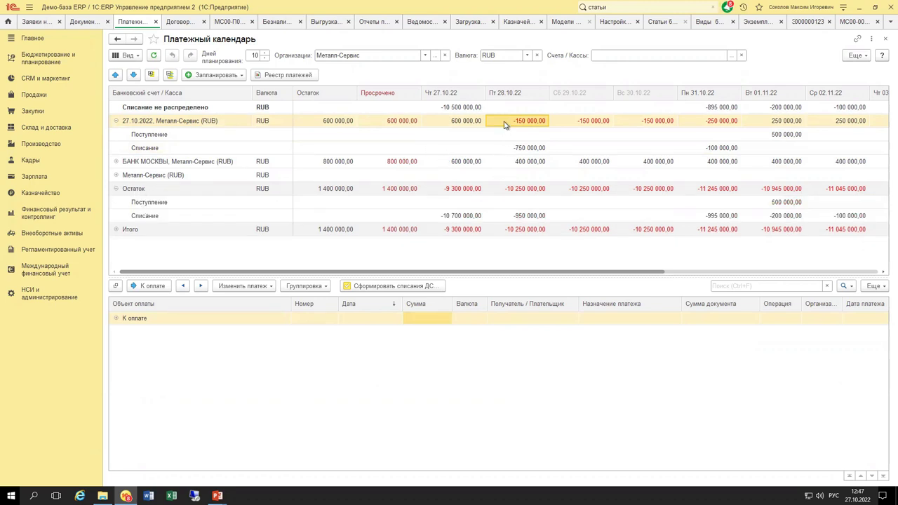
# Expand Итого, check the unallocated and Остаток RUB rows, then collapse Остаток and Итого.
pyautogui.click(461, 190)
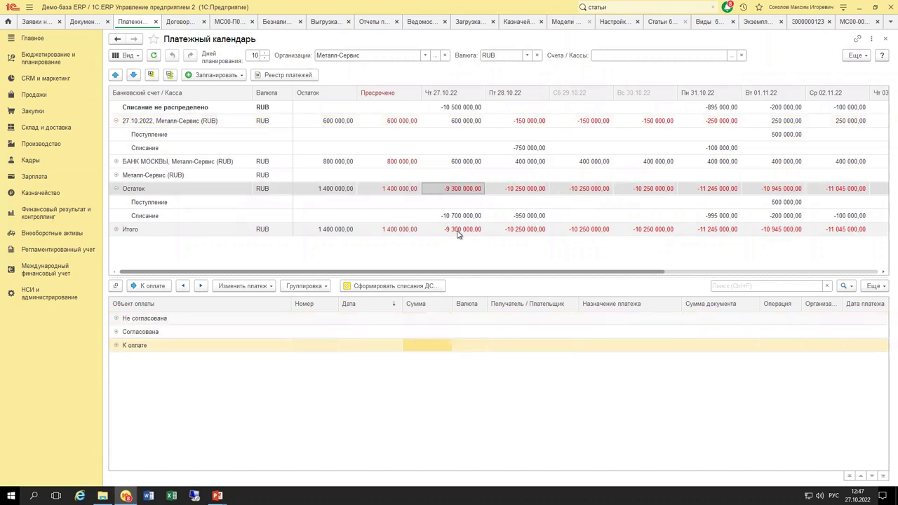
pyautogui.click(116, 230)
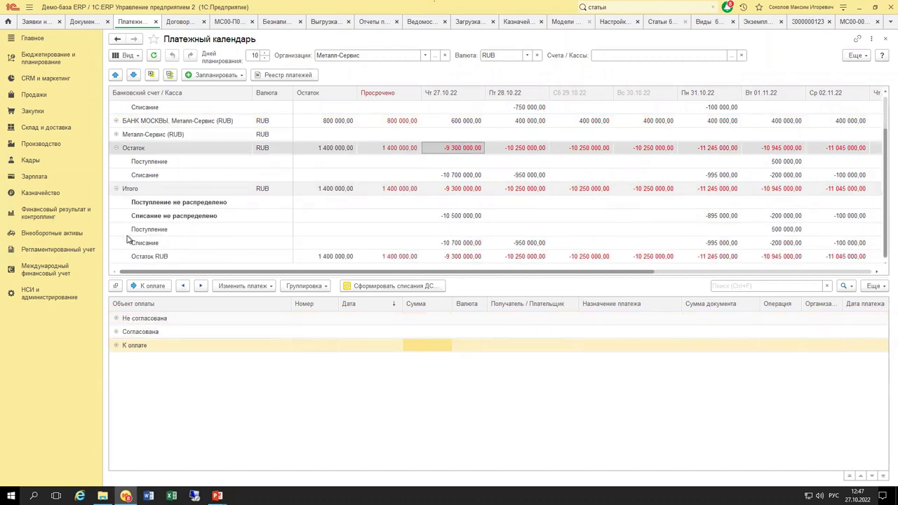
pyautogui.click(189, 204)
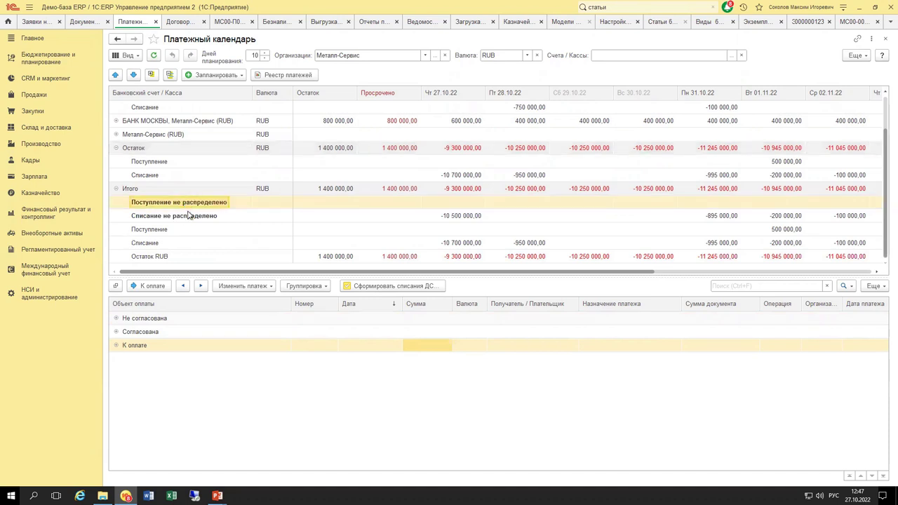
pyautogui.click(188, 217)
pyautogui.click(196, 256)
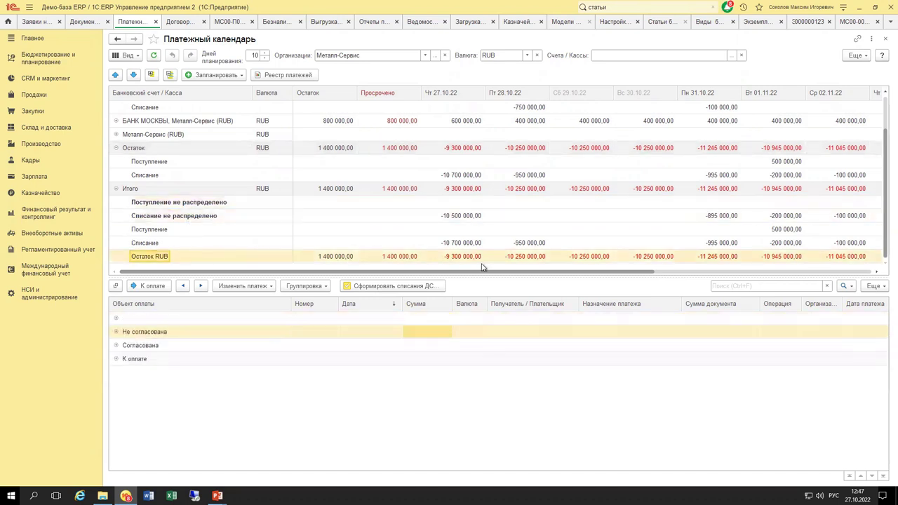
pyautogui.click(116, 149)
pyautogui.click(116, 187)
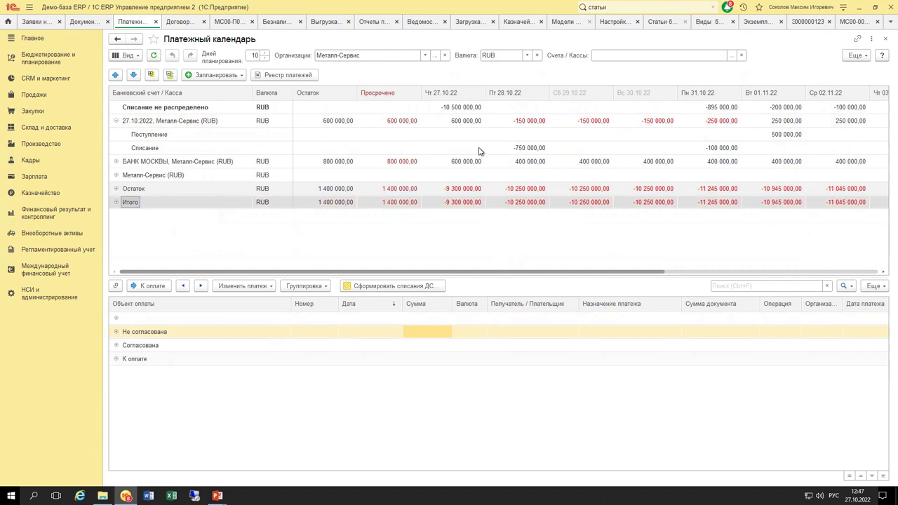
# Re-expand Остаток and Итого to check the 28.10 and 27.10 amounts, then collapse both again.
pyautogui.click(516, 124)
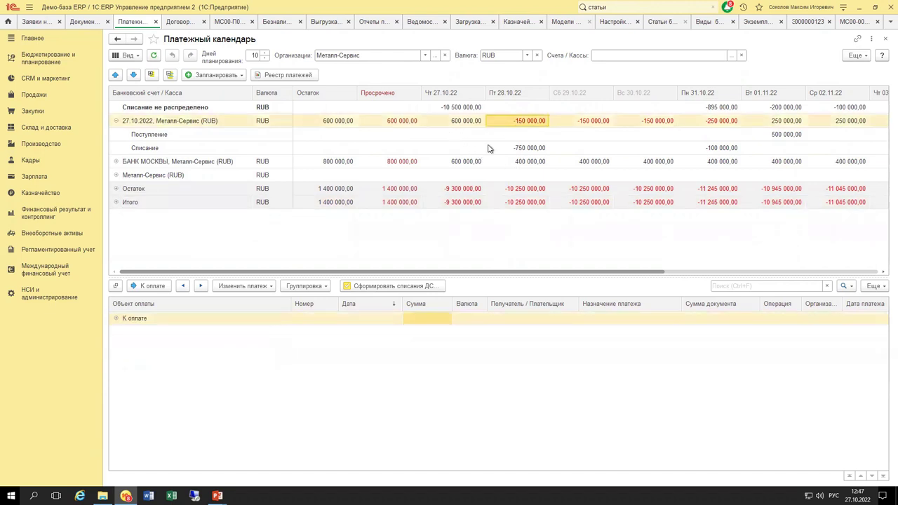
pyautogui.click(118, 188)
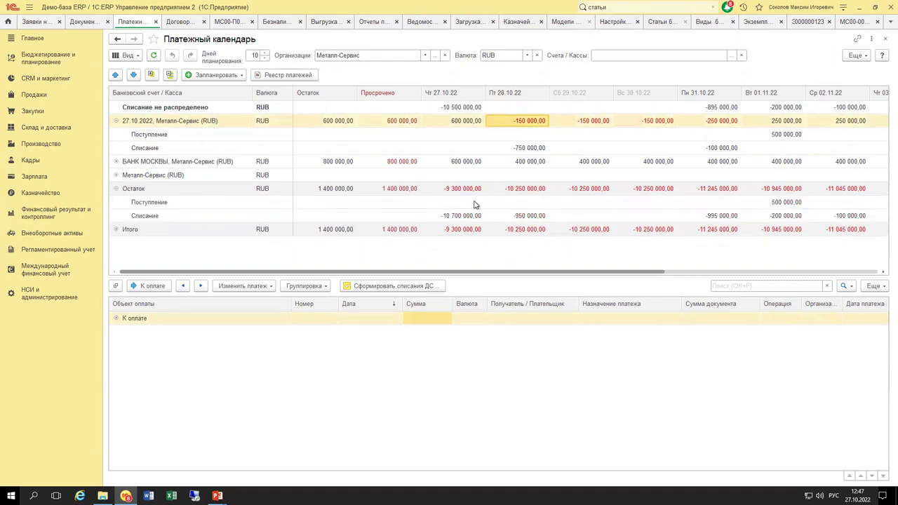
pyautogui.click(522, 189)
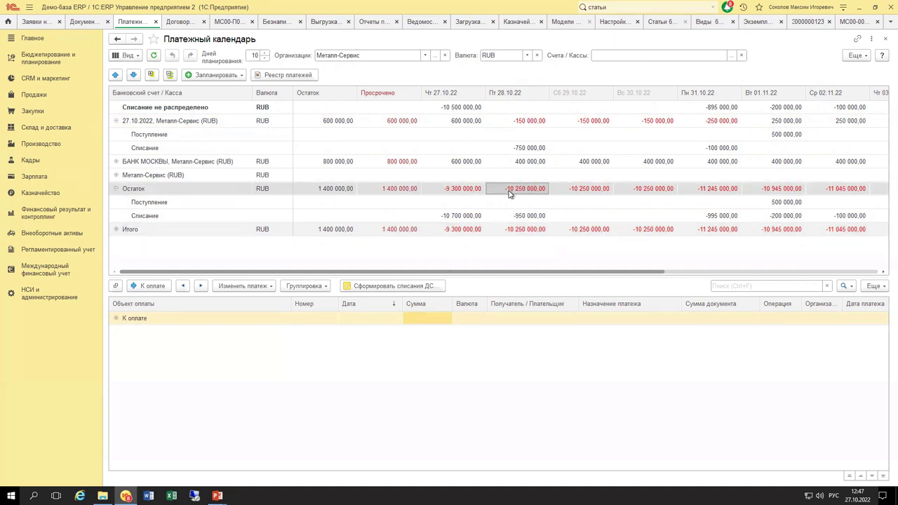
pyautogui.click(116, 229)
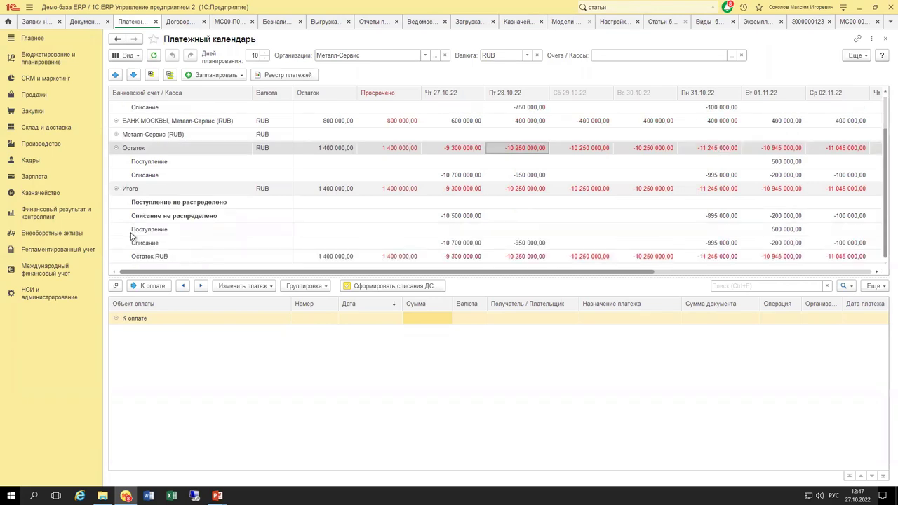
pyautogui.scroll(-1, 134, 236)
pyautogui.click(464, 231)
pyautogui.click(463, 242)
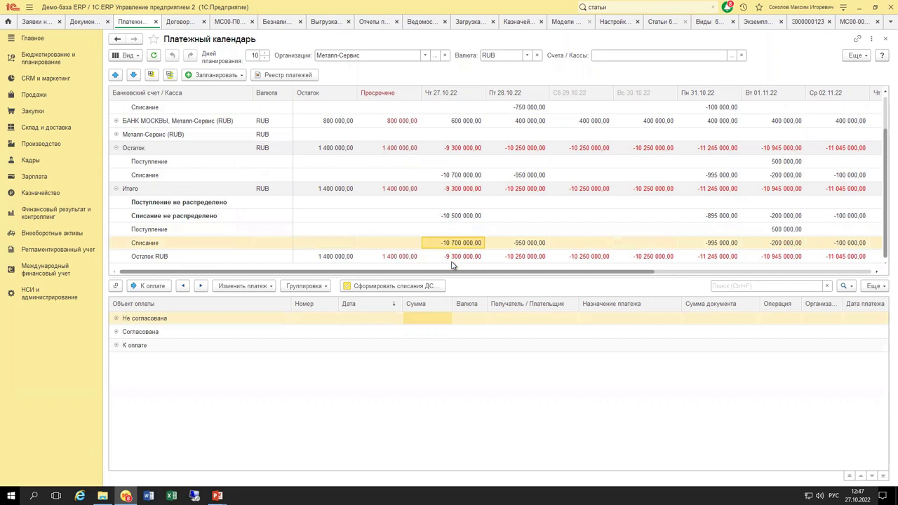
pyautogui.scroll(1, 447, 247)
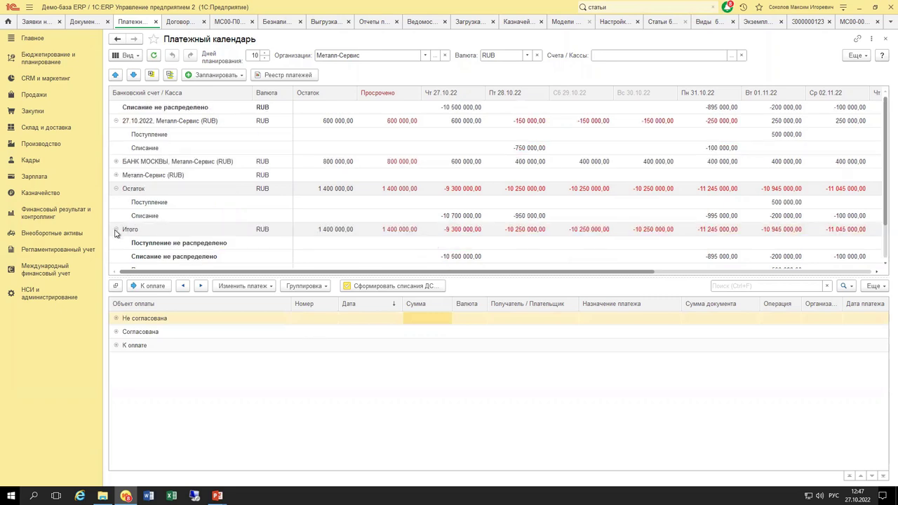
pyautogui.click(116, 229)
pyautogui.click(117, 189)
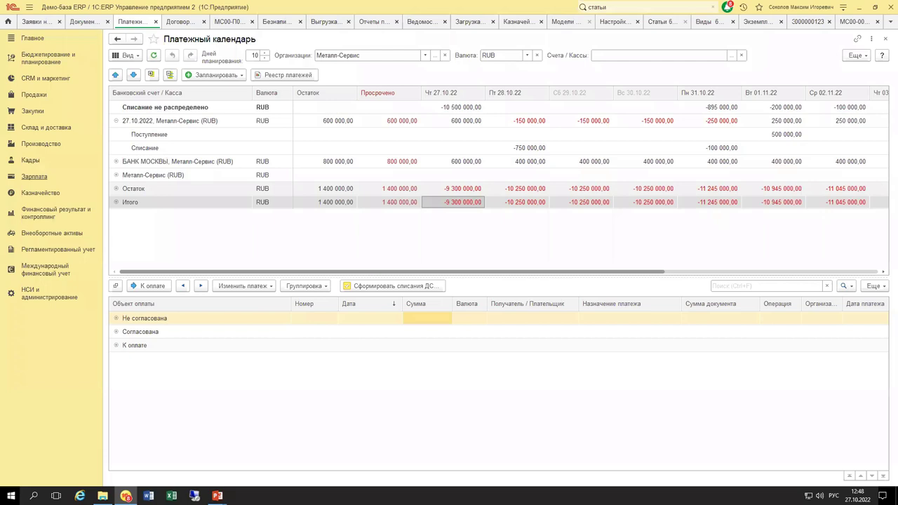
# In Казначейство > Оформление заявок на оплату, select the 30.11 and 30.12.2022 scheduled payments.
pyautogui.click(53, 214)
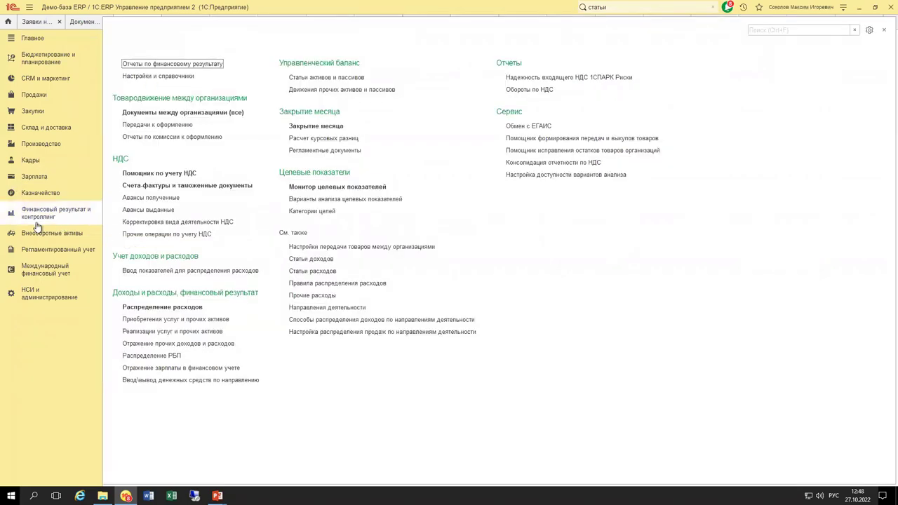
pyautogui.click(40, 193)
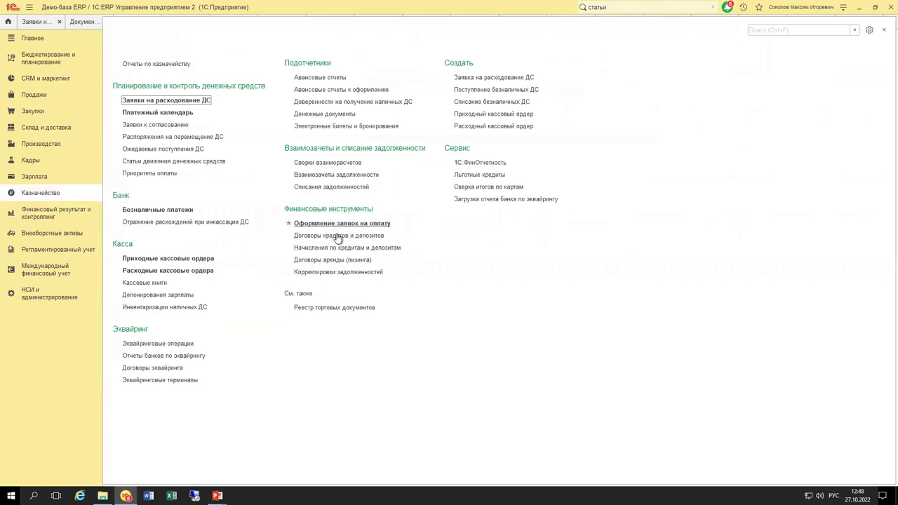
pyautogui.click(340, 224)
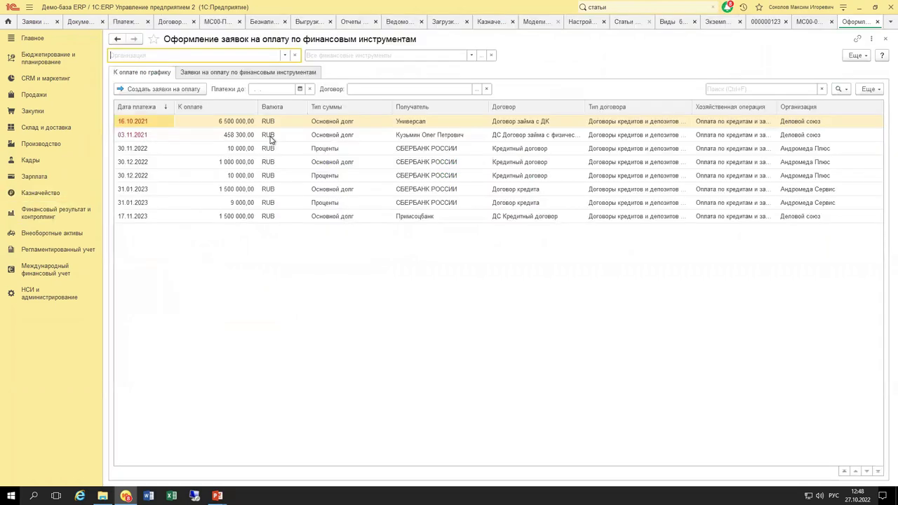
pyautogui.click(211, 73)
pyautogui.click(162, 73)
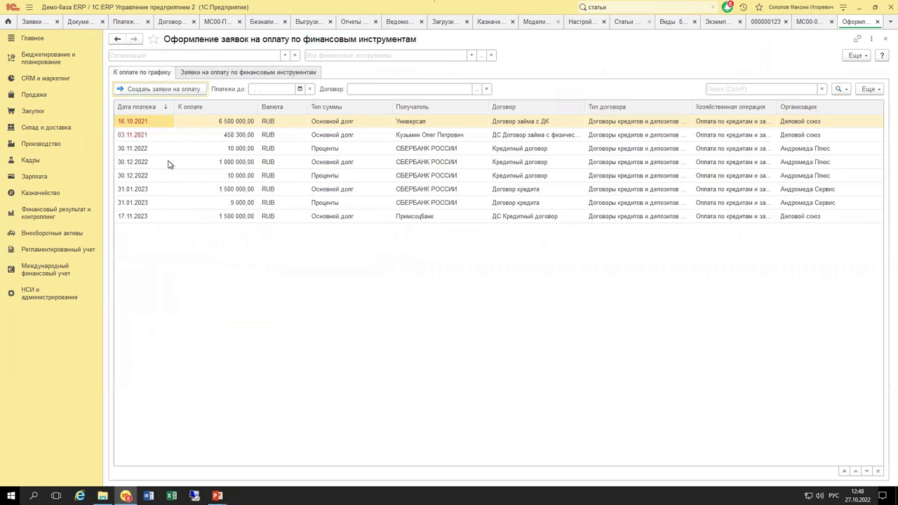
pyautogui.keyDown('shift'); pyautogui.click(326, 202); pyautogui.keyUp('shift')
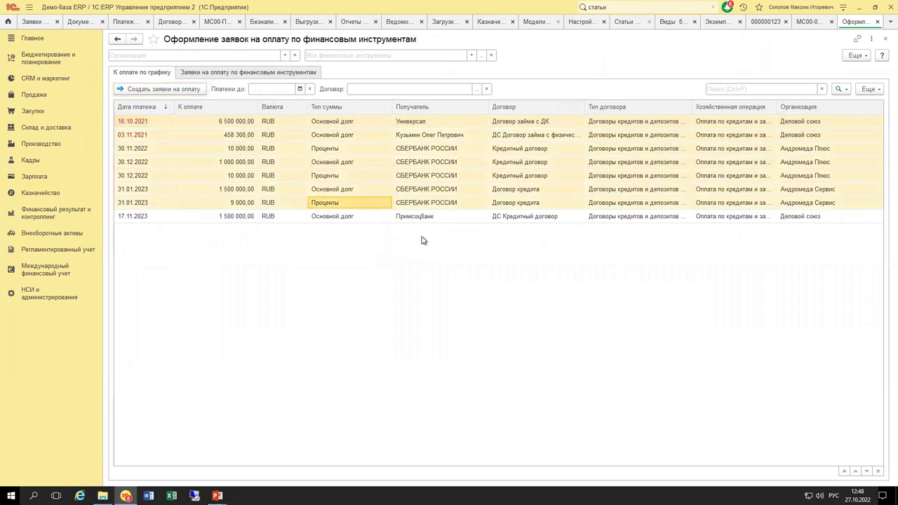
pyautogui.click(525, 160)
pyautogui.click(529, 150)
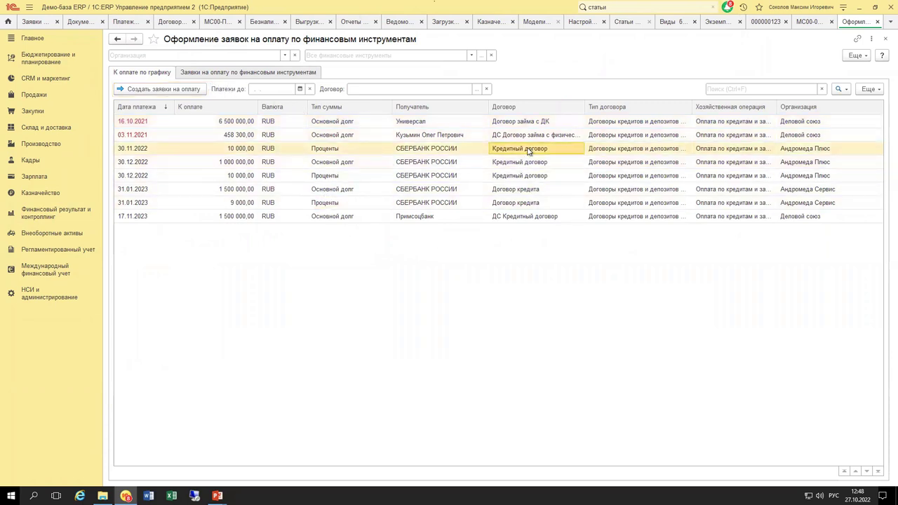
pyautogui.hotkey('shift', 'Down')
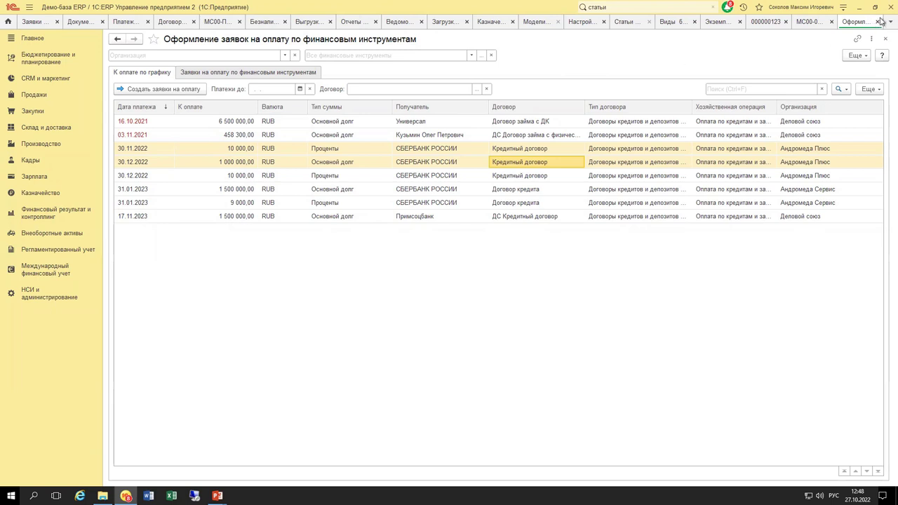
# Close that form and open Кредитный договор from Договоры кредитов и депозитов.
pyautogui.click(876, 24)
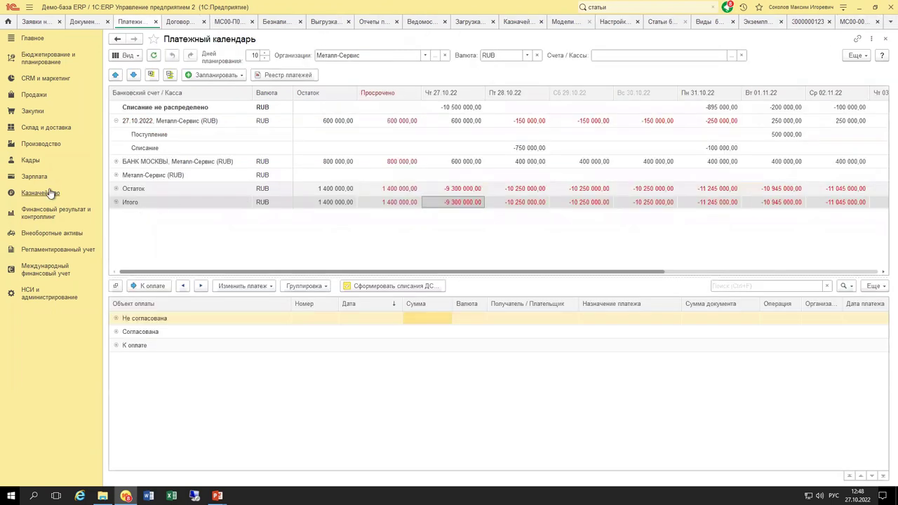
pyautogui.click(64, 195)
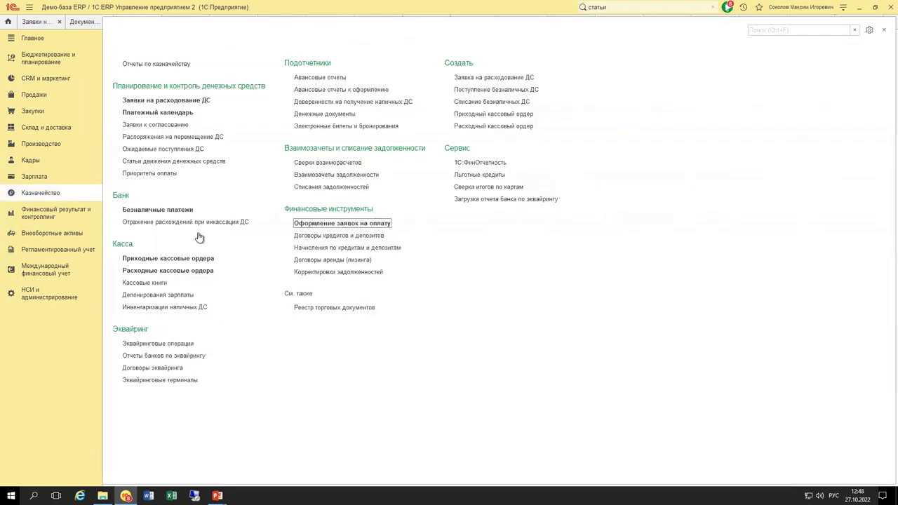
pyautogui.click(348, 238)
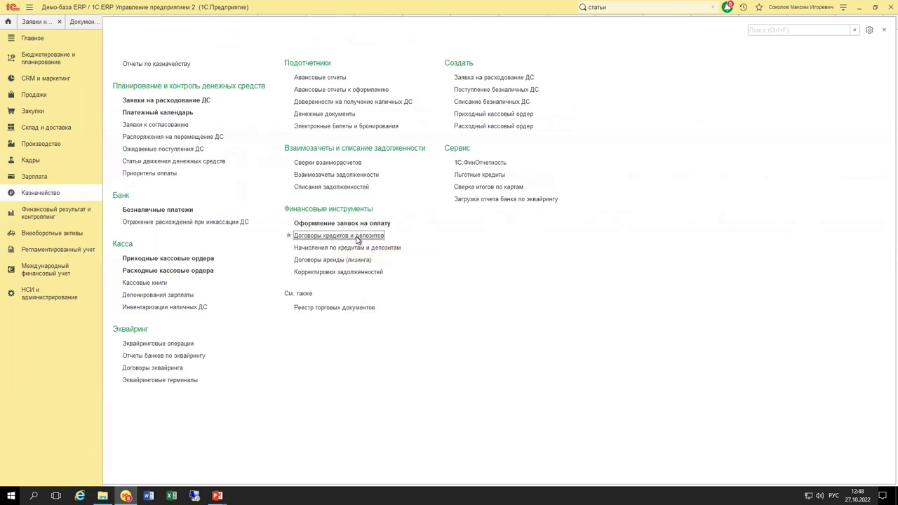
pyautogui.doubleClick(330, 213)
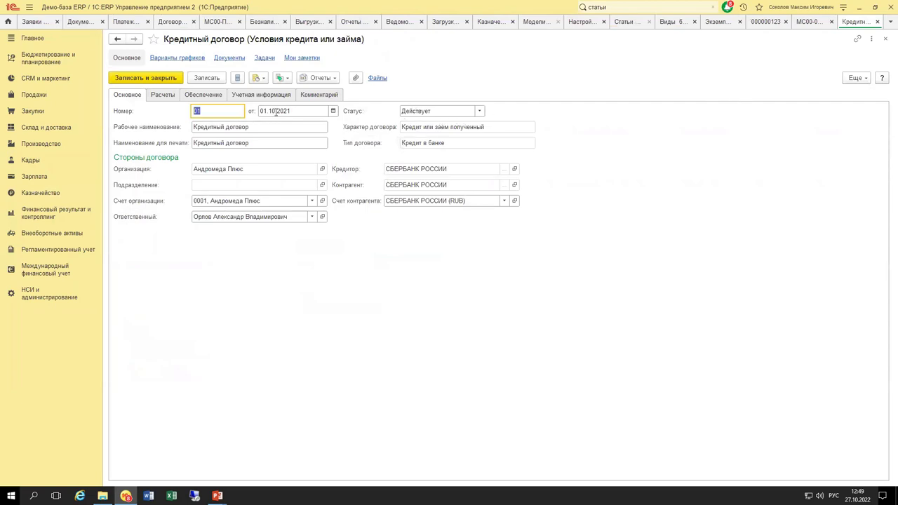
# Close the contract, review a new contract's Характер and Тип договора lists unsaved, and return to the calendar.
pyautogui.click(124, 79)
pyautogui.click(127, 74)
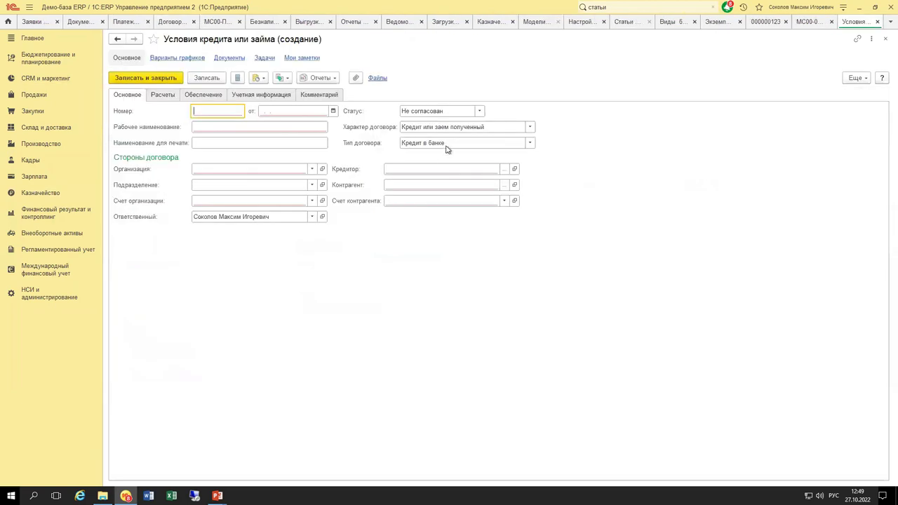
pyautogui.click(531, 127)
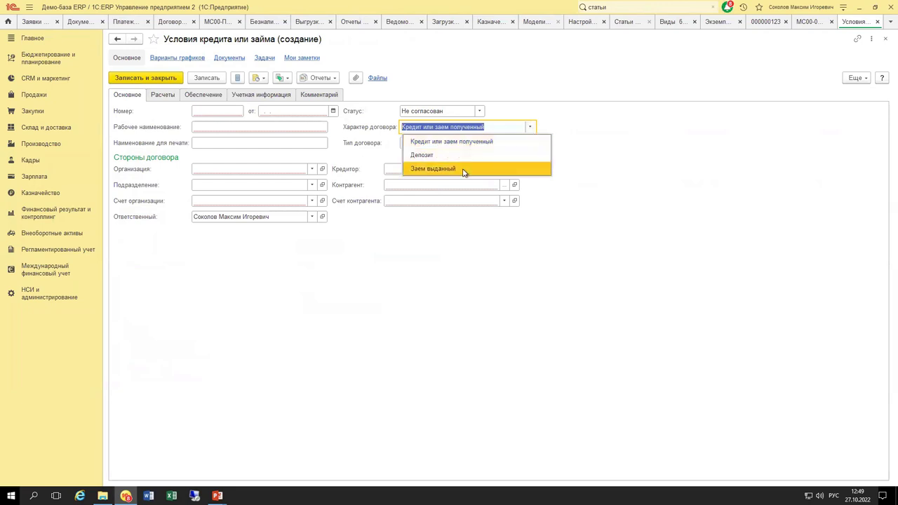
pyautogui.click(371, 165)
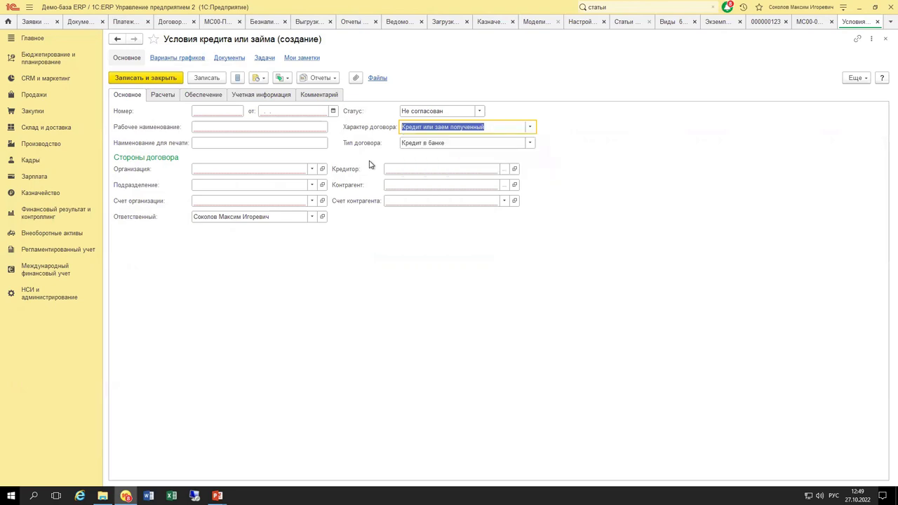
pyautogui.click(533, 144)
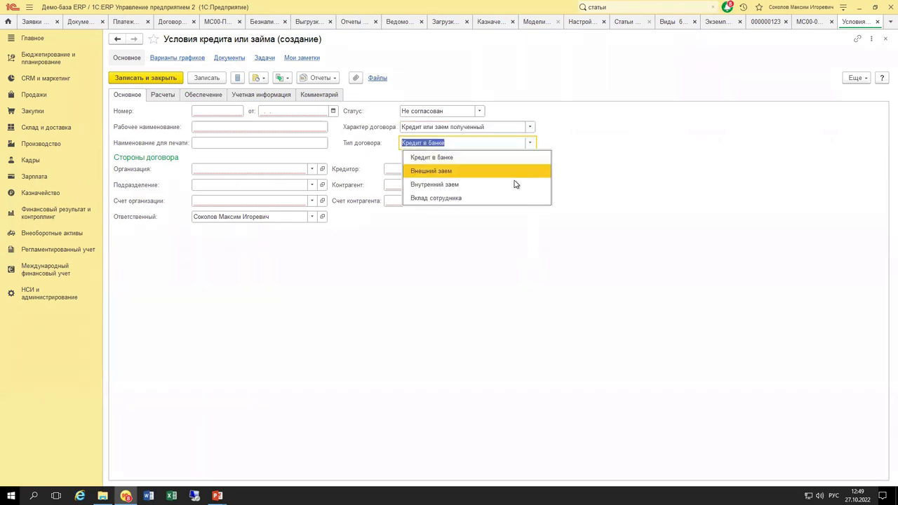
pyautogui.press('Escape')
pyautogui.press('Escape')
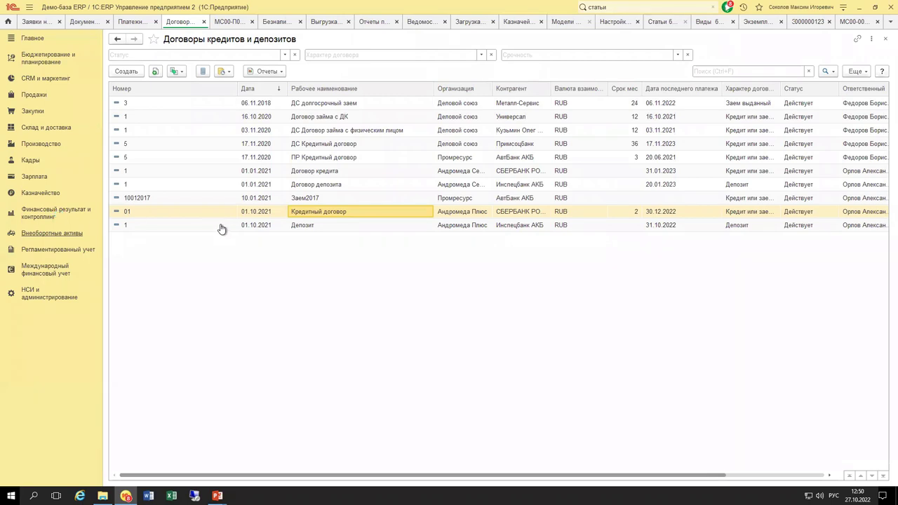
pyautogui.click(127, 22)
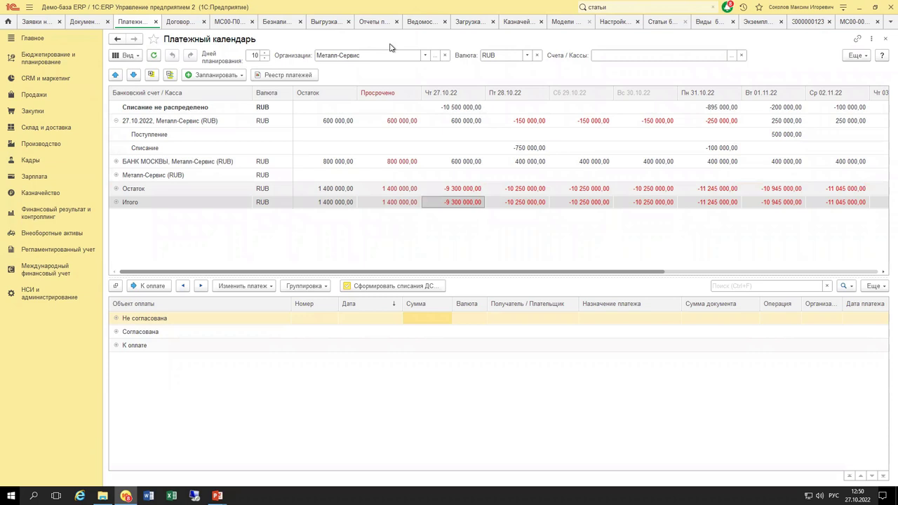
pyautogui.click(435, 54)
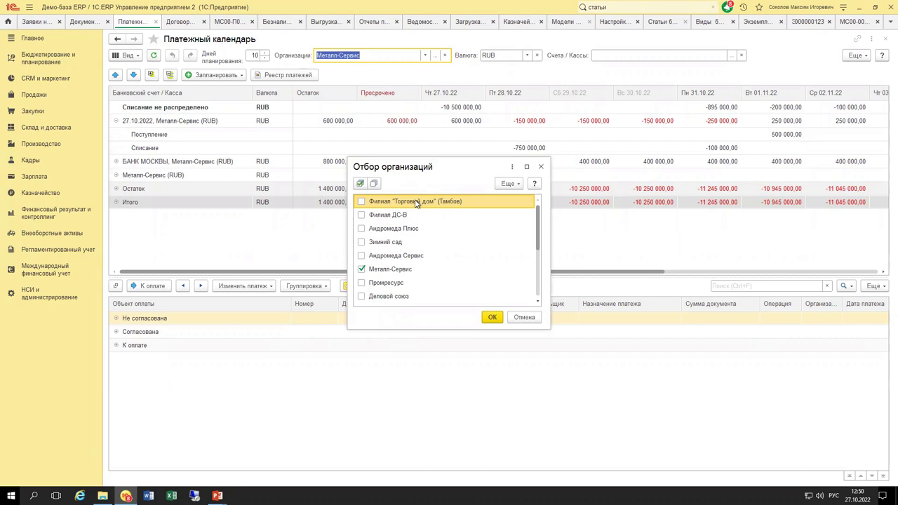
pyautogui.click(361, 241)
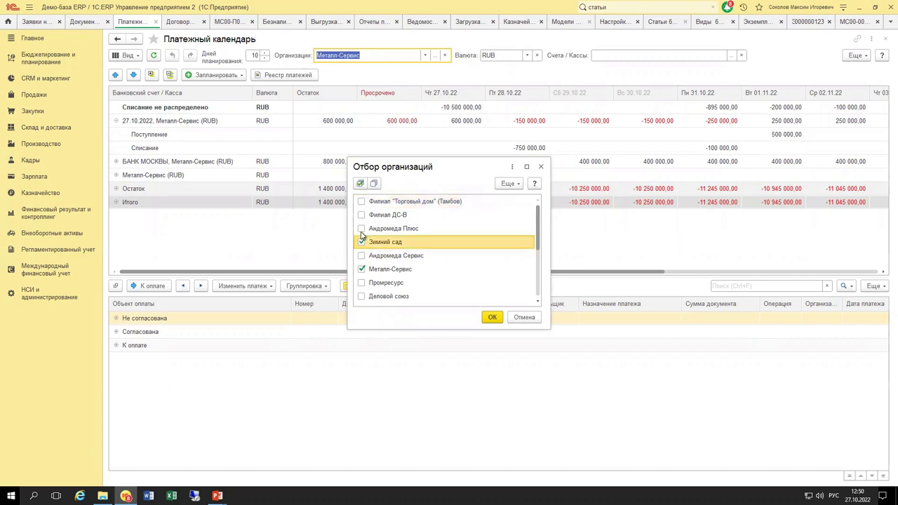
pyautogui.click(362, 230)
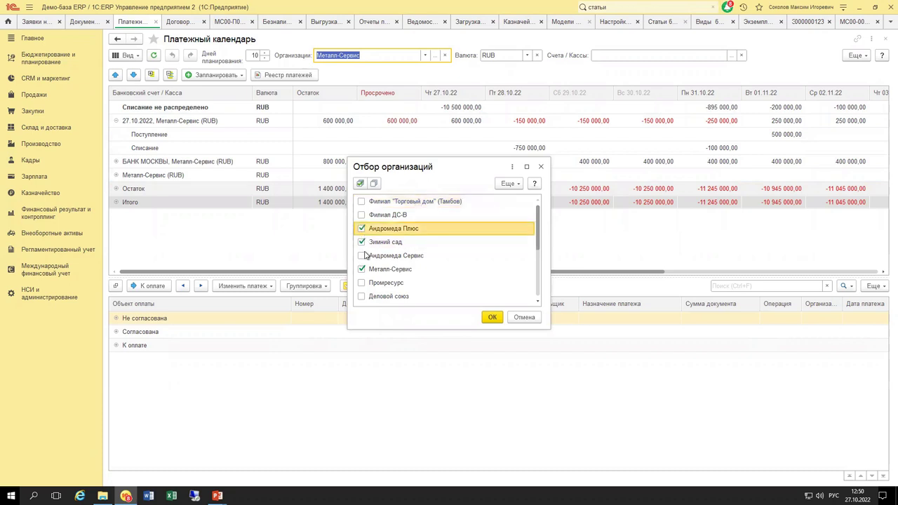
pyautogui.click(494, 317)
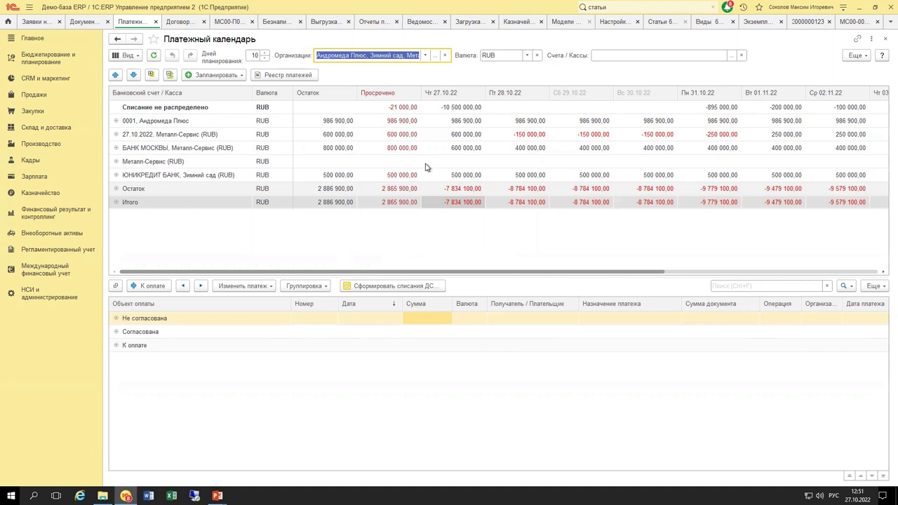
pyautogui.click(435, 56)
pyautogui.click(365, 230)
pyautogui.click(362, 229)
pyautogui.click(362, 243)
pyautogui.click(362, 269)
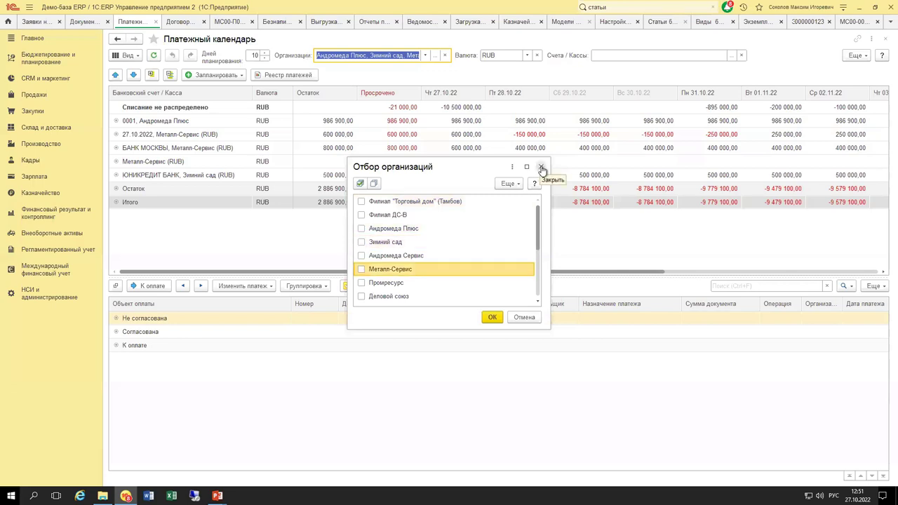
pyautogui.click(362, 269)
pyautogui.click(492, 317)
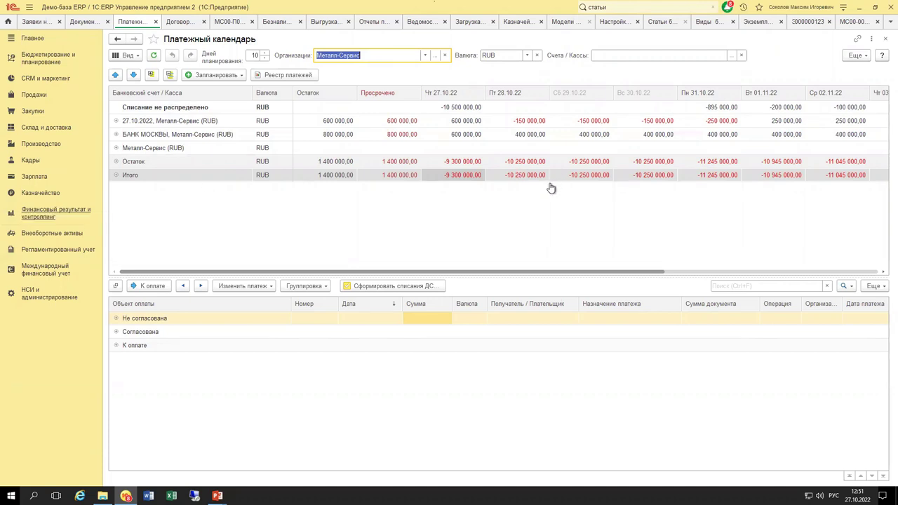
# Expand the 27.10.2022 Металл-Сервис account row and inspect the 28.10.22 inflows and −750 000 outflow.
pyautogui.click(537, 122)
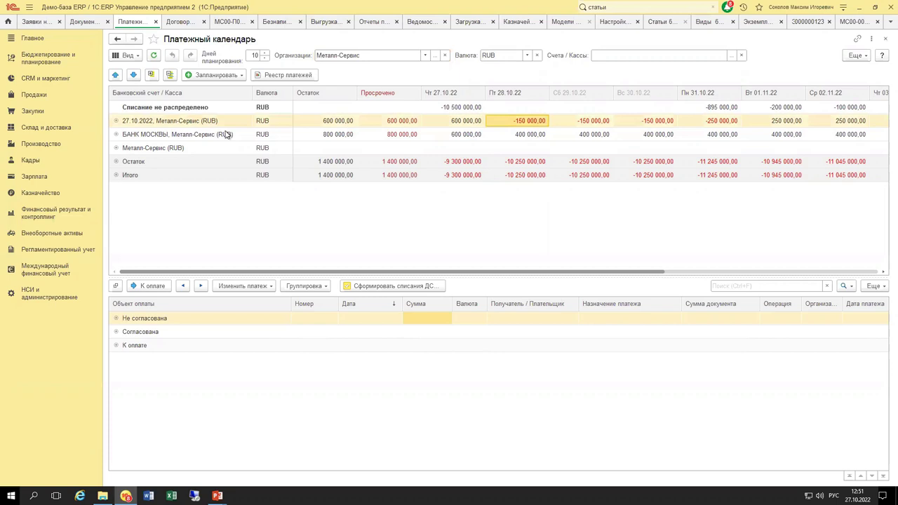
pyautogui.click(117, 121)
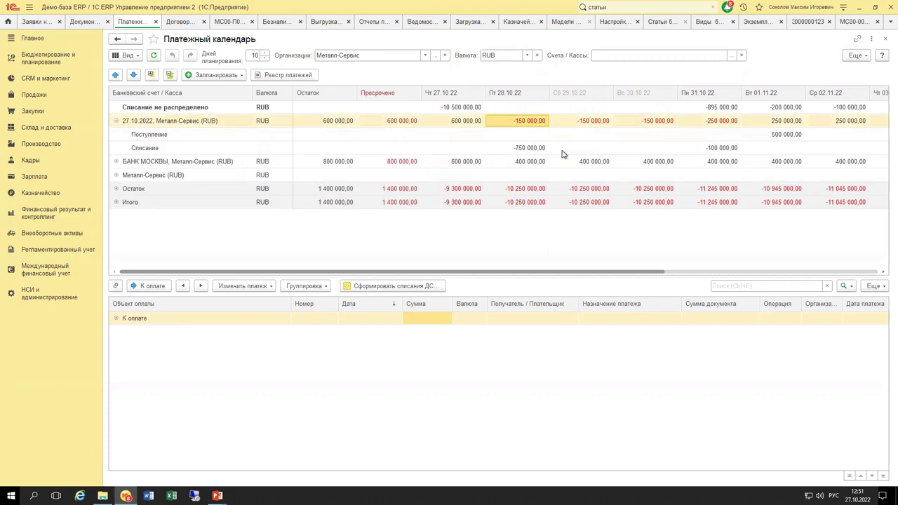
pyautogui.click(526, 150)
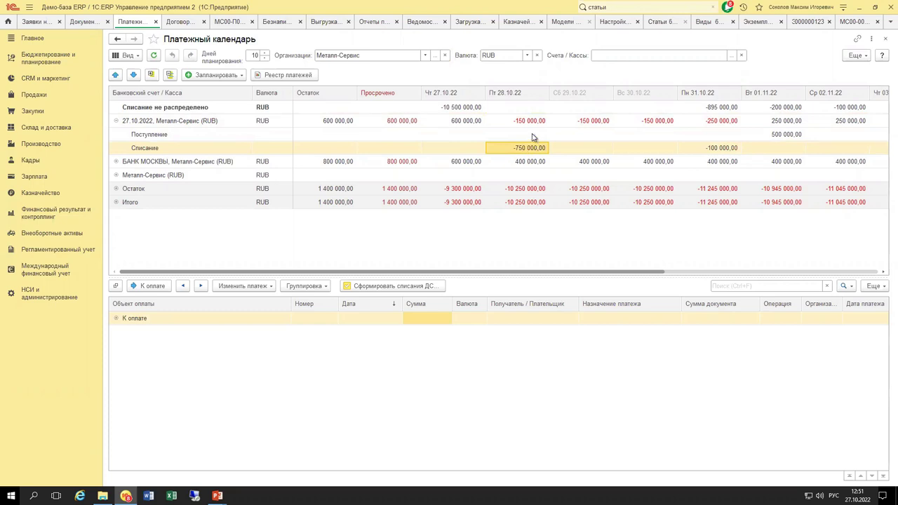
pyautogui.click(531, 135)
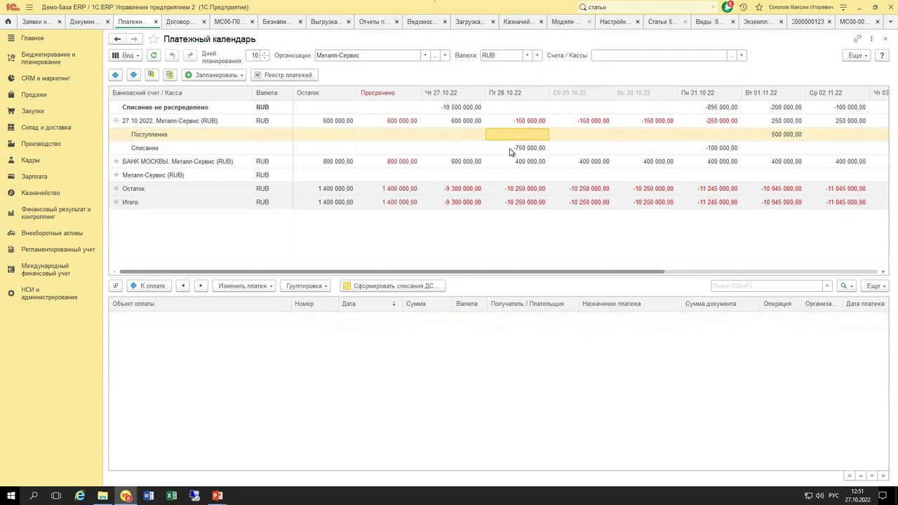
pyautogui.click(520, 150)
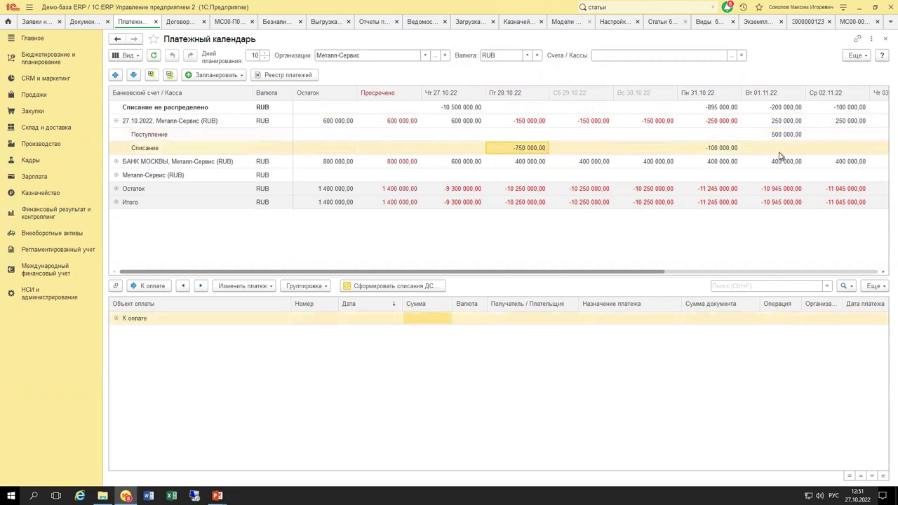
# Expand К оплате, sort requests by Номер then Сумма, and show the −100 000,00 on 31.10.
pyautogui.click(117, 319)
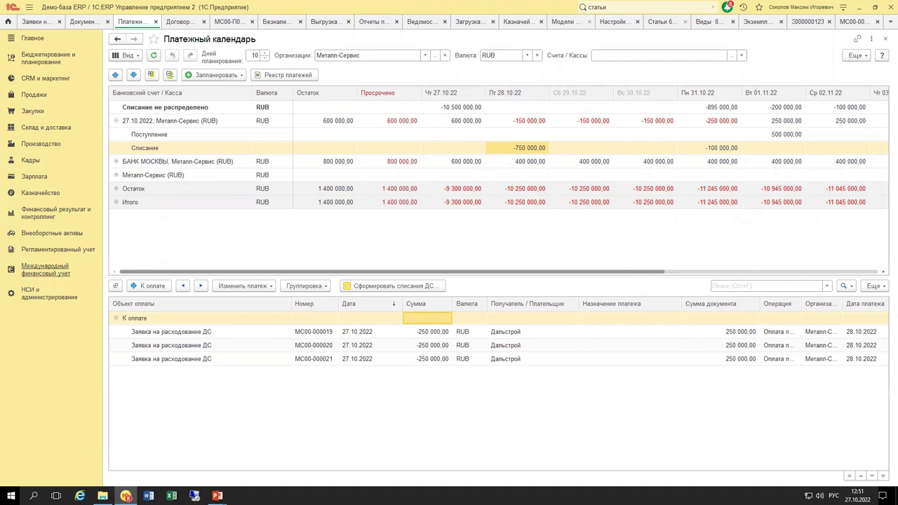
pyautogui.click(419, 359)
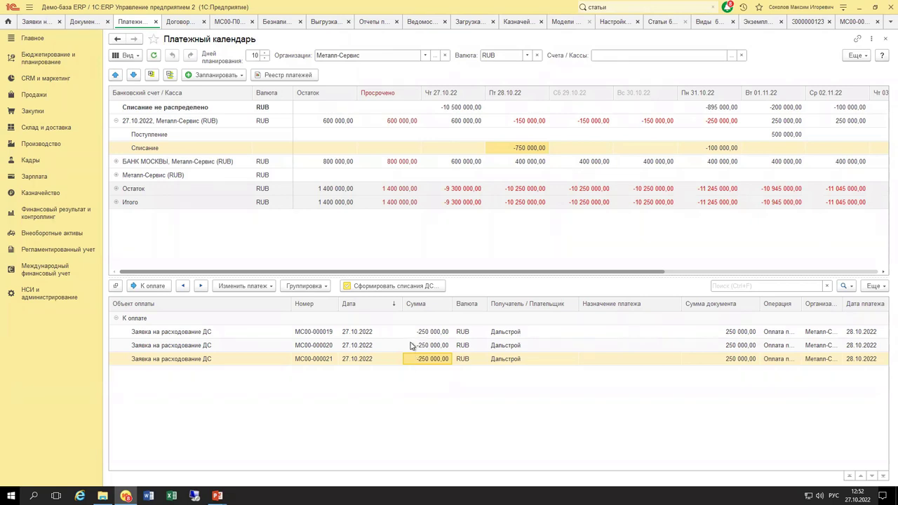
pyautogui.click(327, 305)
pyautogui.click(424, 305)
pyautogui.click(730, 148)
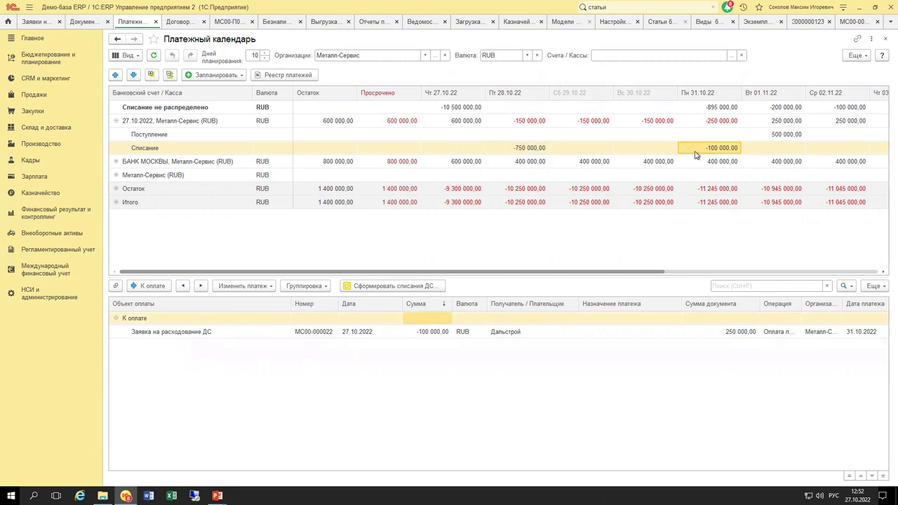
pyautogui.doubleClick(307, 333)
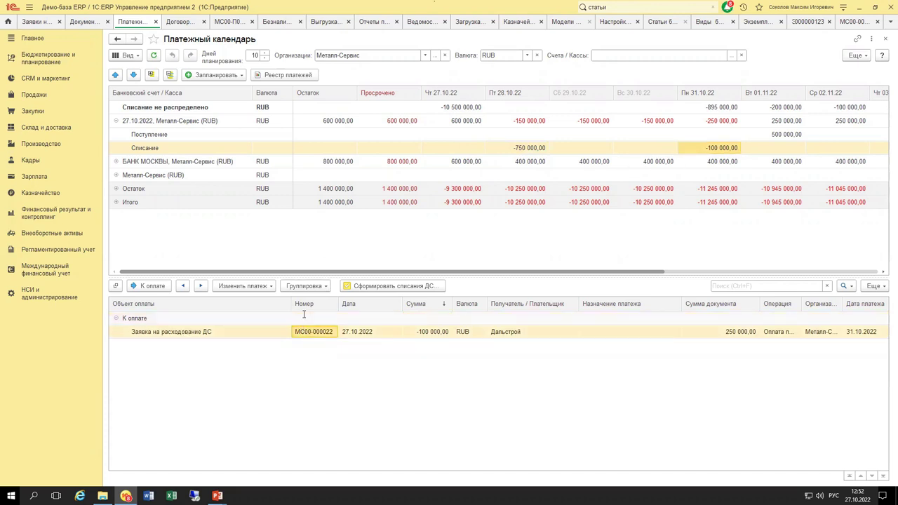
pyautogui.click(856, 79)
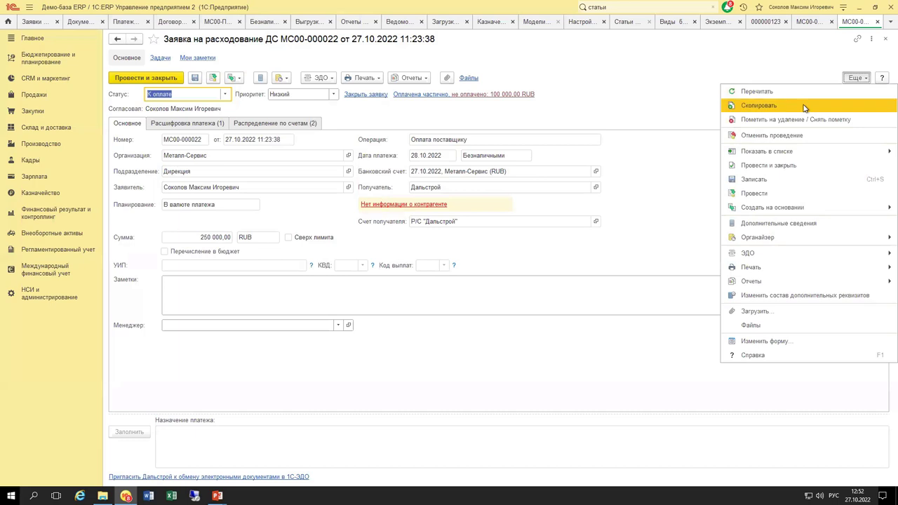
pyautogui.click(780, 106)
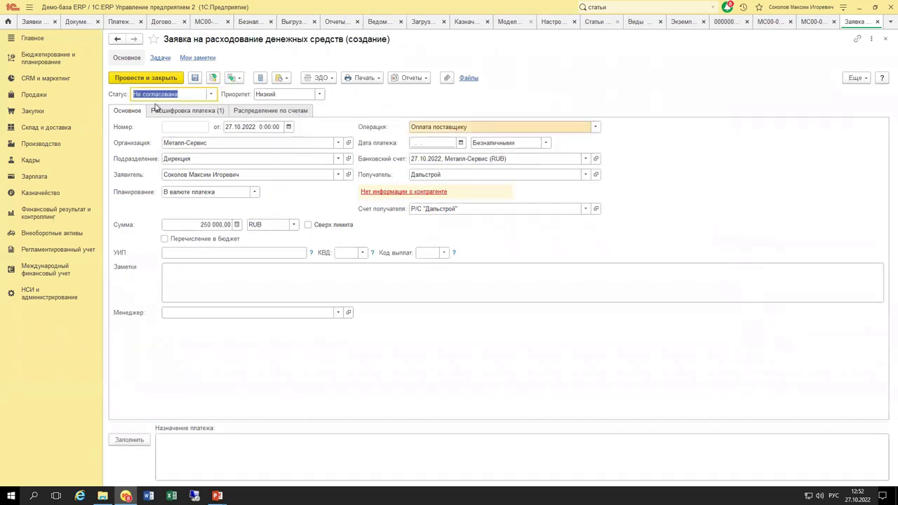
pyautogui.click(429, 142)
pyautogui.write('27')
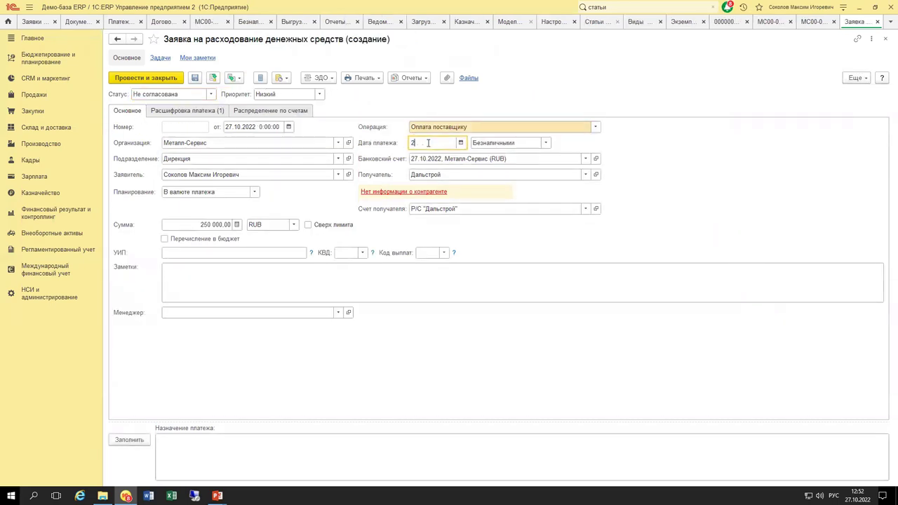
pyautogui.press('Tab')
pyautogui.press('Escape')
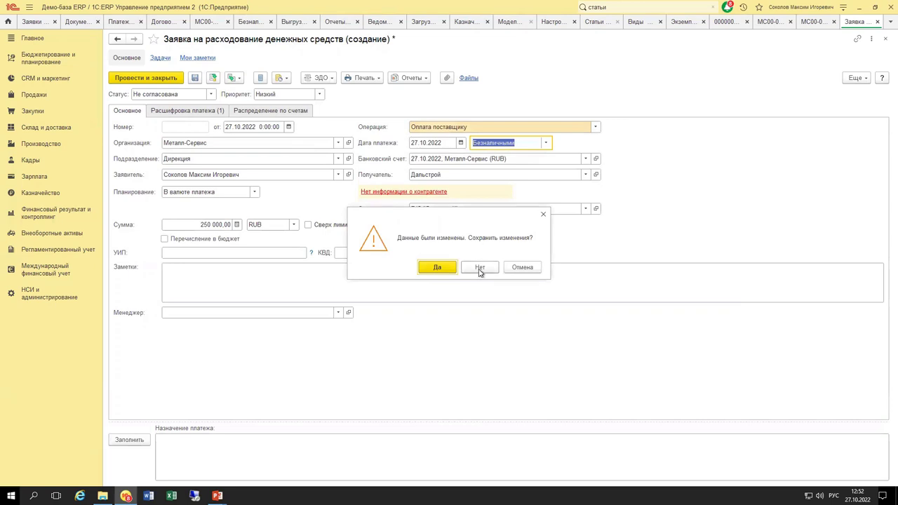
pyautogui.click(514, 267)
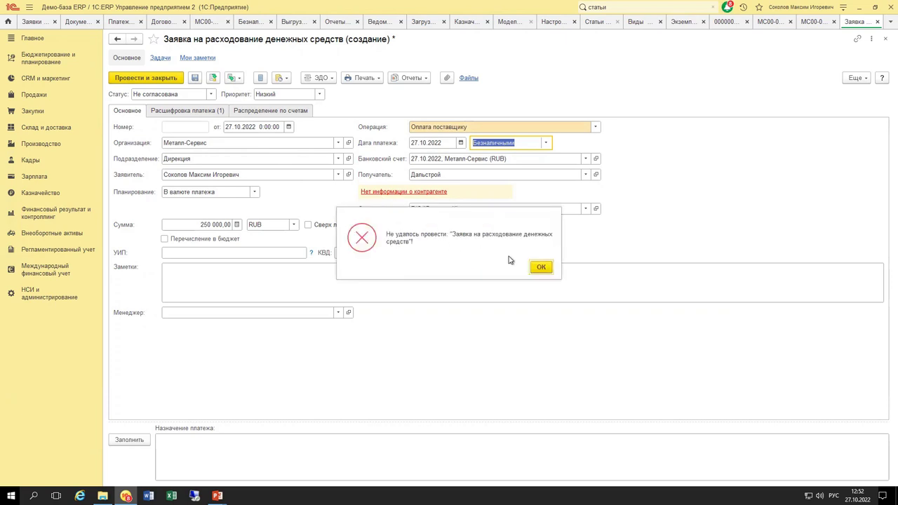
pyautogui.click(539, 267)
pyautogui.press('Return')
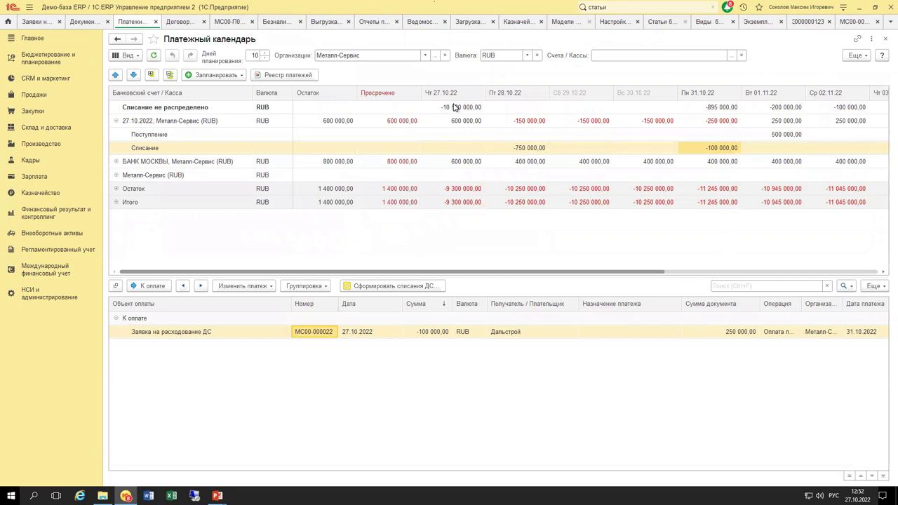
pyautogui.click(454, 107)
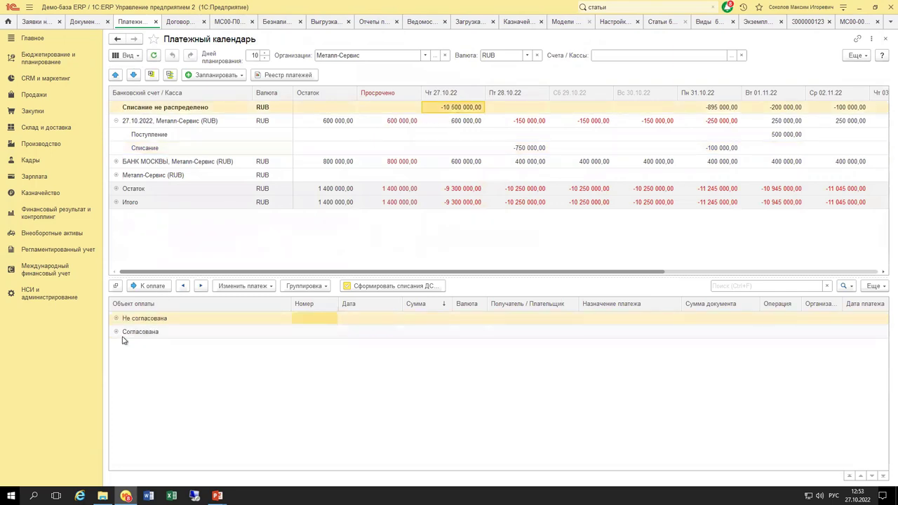
# Expand Согласована and Не согласована, open request МС00-000027 to check its Статус, then close it.
pyautogui.click(118, 331)
pyautogui.click(117, 319)
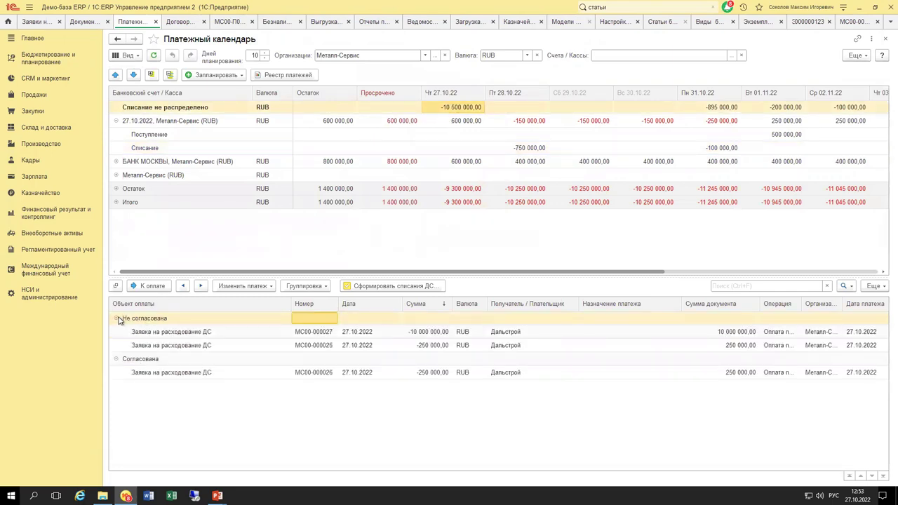
pyautogui.click(347, 334)
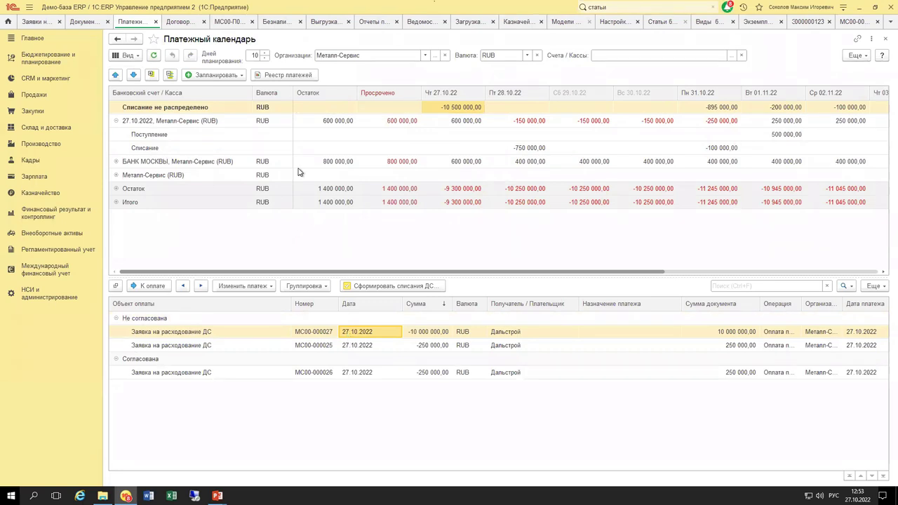
pyautogui.doubleClick(205, 333)
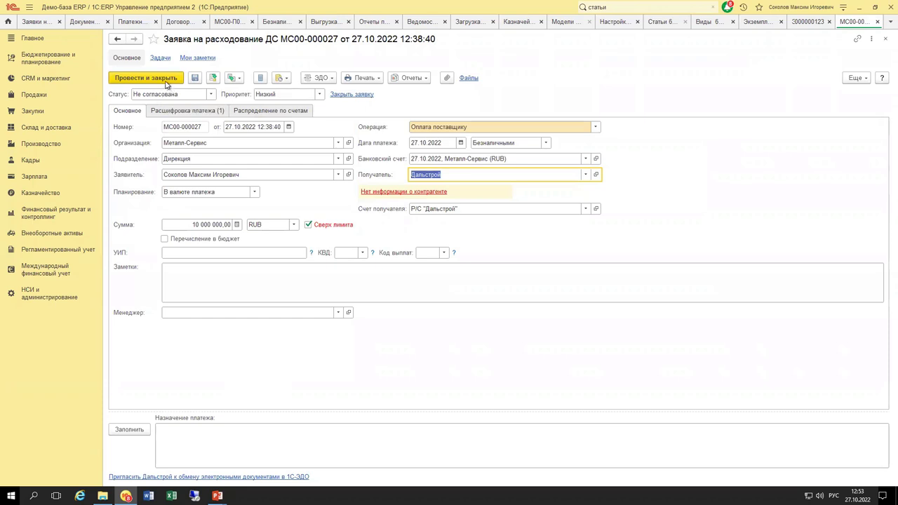
pyautogui.click(209, 95)
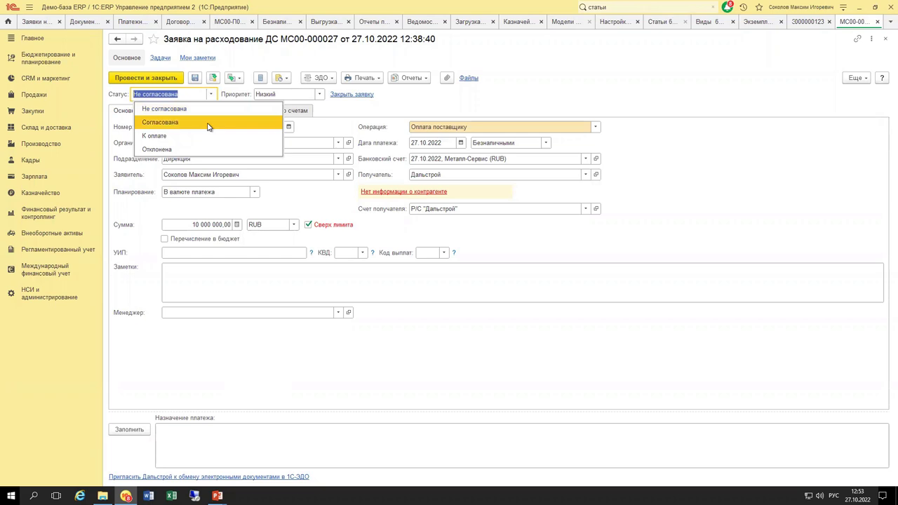
pyautogui.press('Escape')
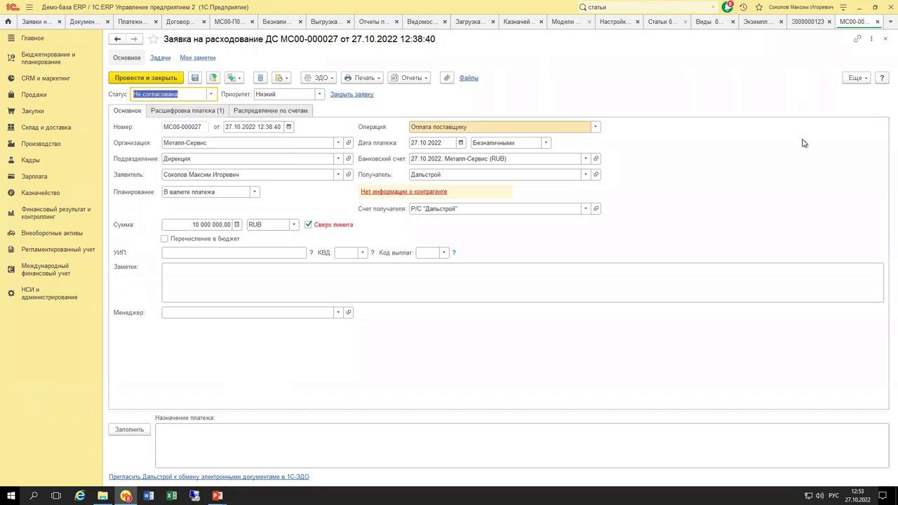
pyautogui.press('Escape')
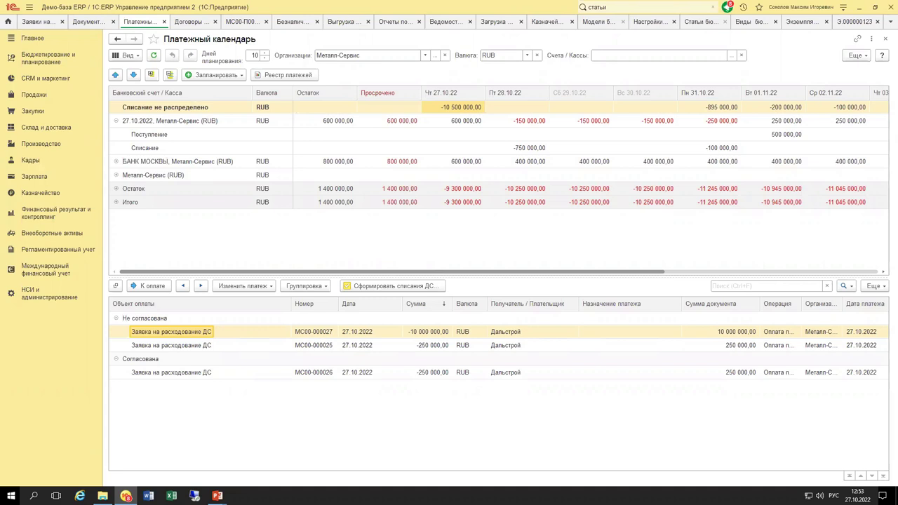
# Show the −750 000,00 requests for 28.10, review Еще > Настройки and collapse/expand all, then go to Модели бюджетирования.
pyautogui.click(521, 149)
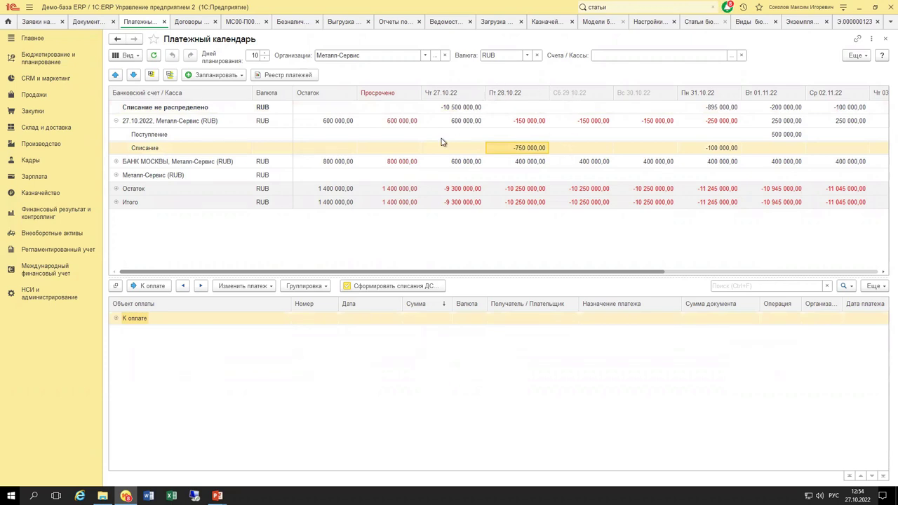
pyautogui.click(858, 56)
pyautogui.click(838, 66)
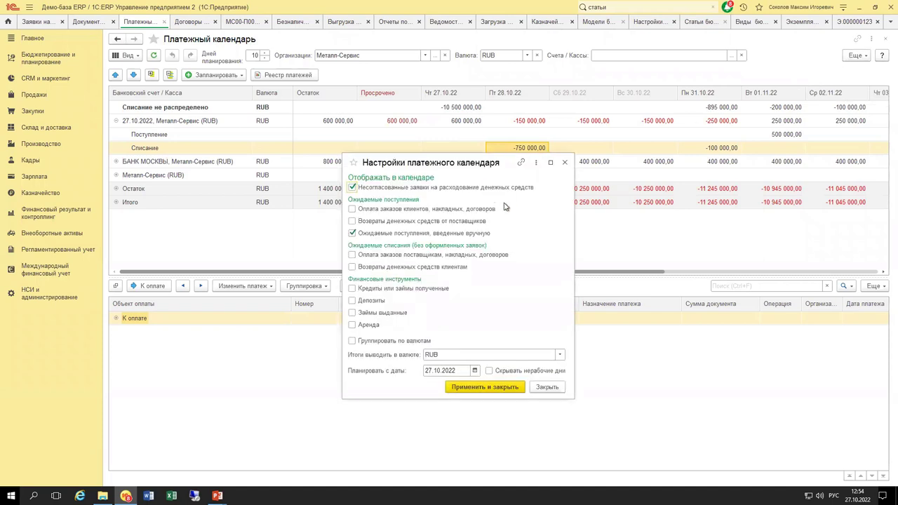
pyautogui.click(565, 162)
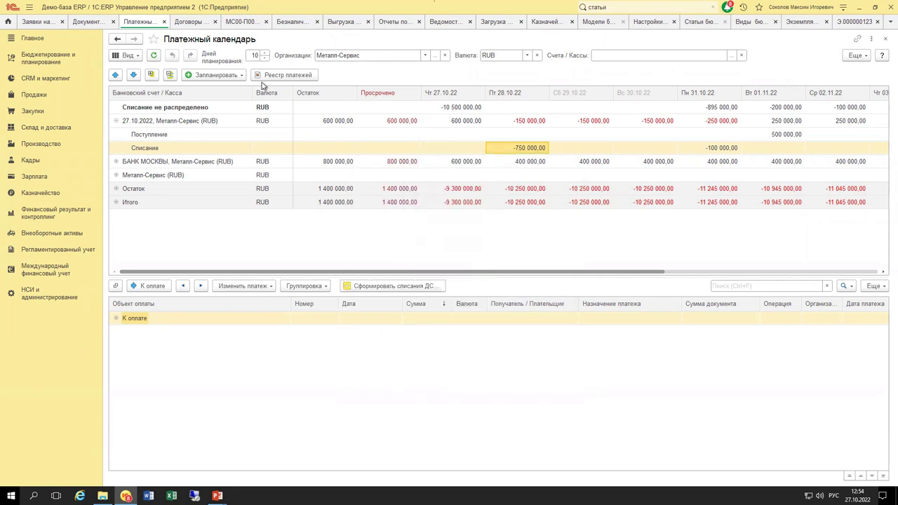
pyautogui.click(152, 76)
pyautogui.click(169, 76)
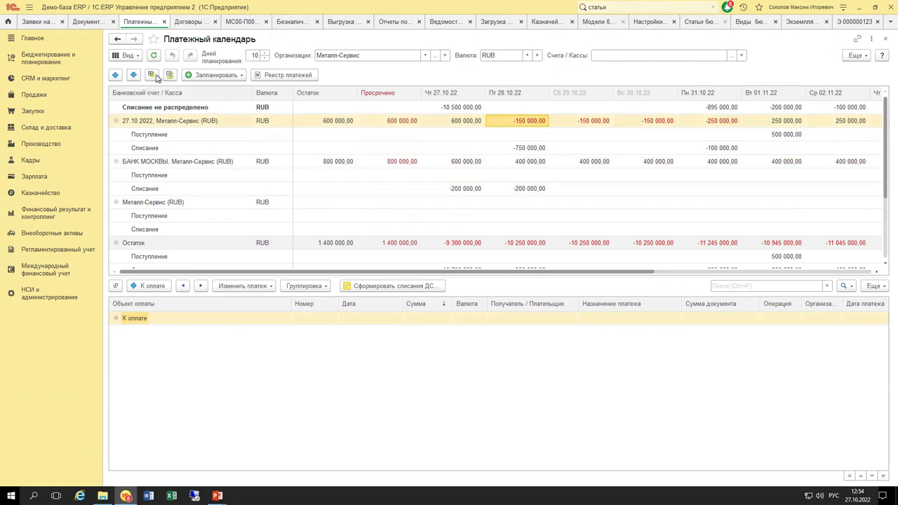
pyautogui.click(152, 76)
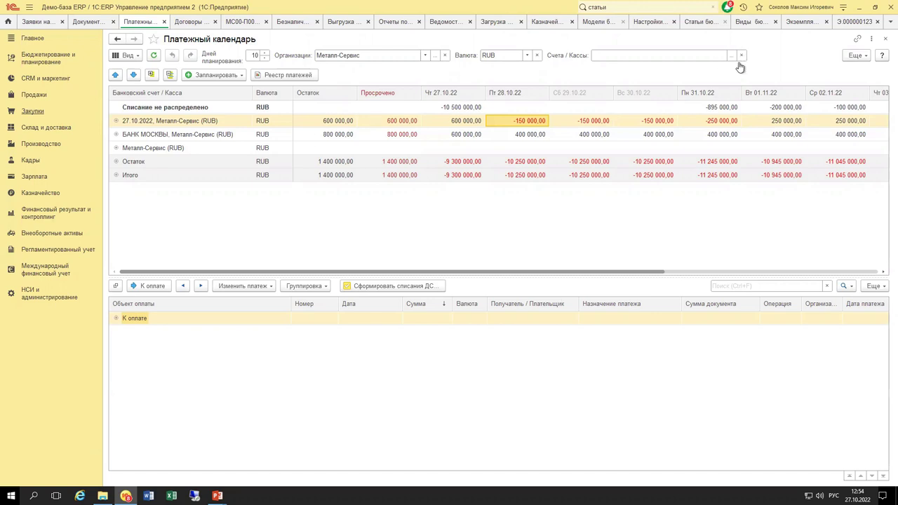
pyautogui.click(596, 23)
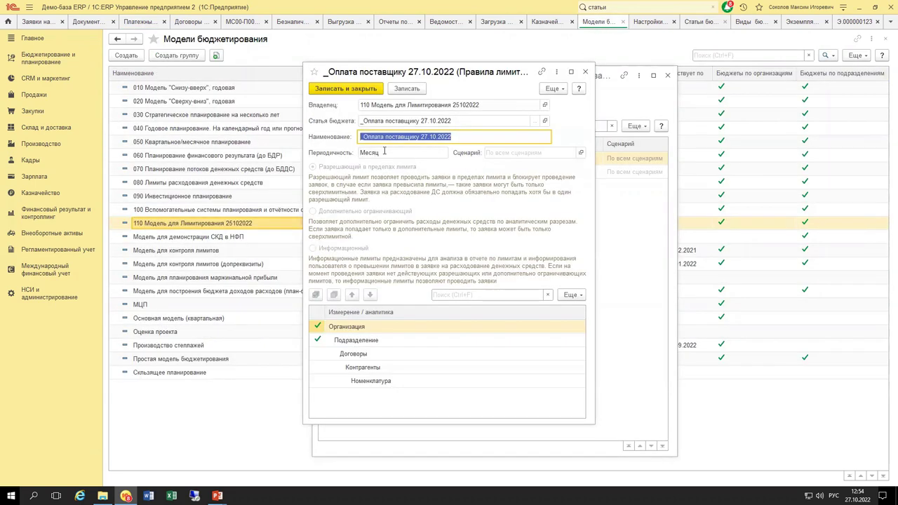
# Check the October 2022 amount in budget instance 000000123, then return to the limit rule.
pyautogui.click(852, 22)
pyautogui.moveTo(327, 129); pyautogui.dragTo(327, 147)
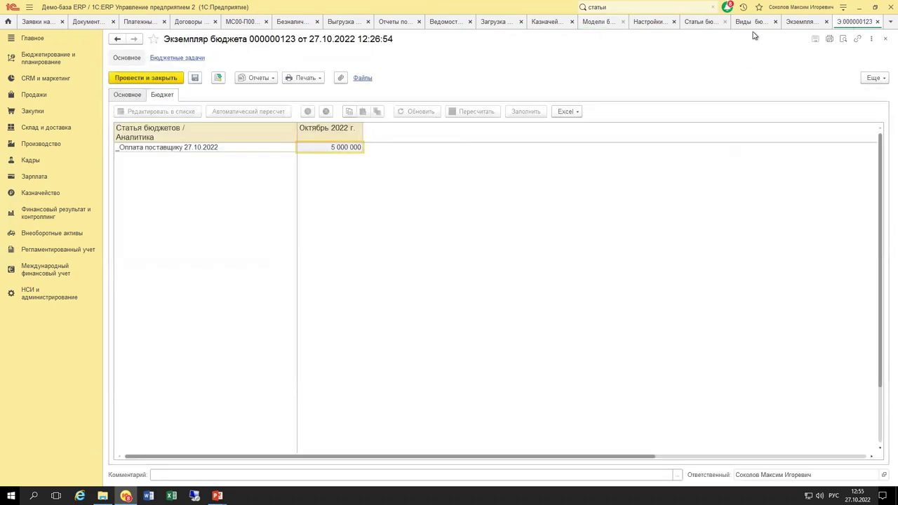
pyautogui.click(610, 23)
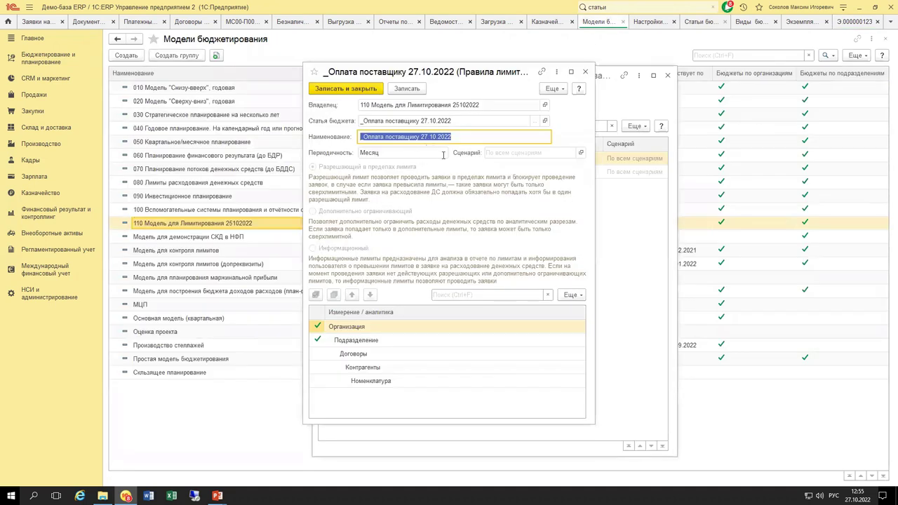
# Unlock the rule's attributes, keep Периодичность at Месяц, and close the rule without saving.
pyautogui.click(554, 88)
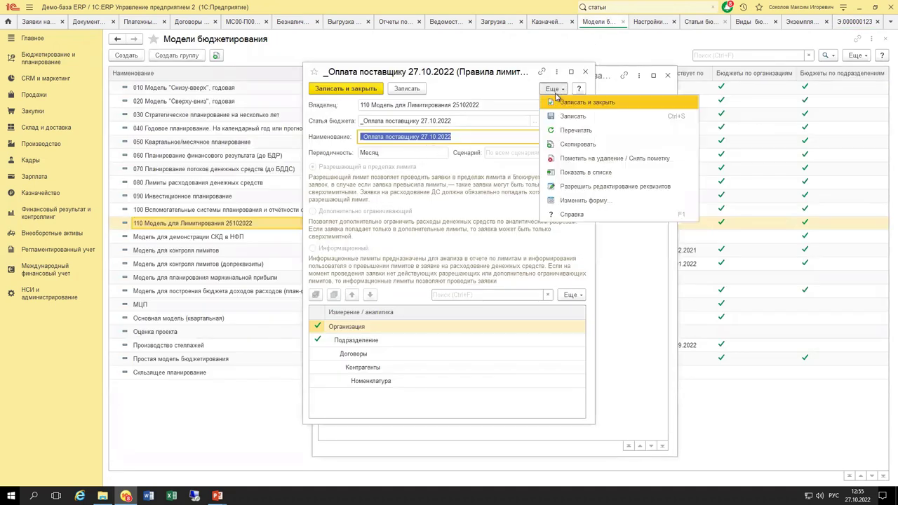
pyautogui.click(574, 186)
pyautogui.click(377, 237)
pyautogui.click(443, 153)
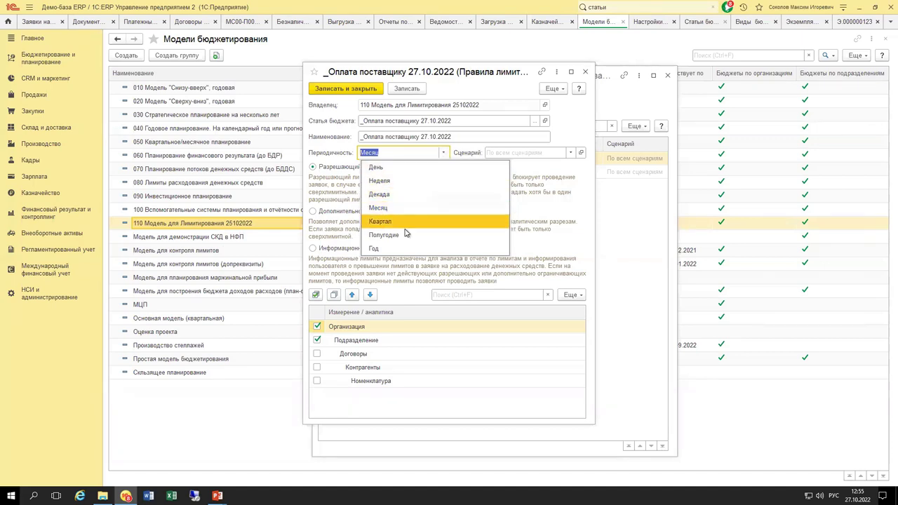
pyautogui.click(548, 169)
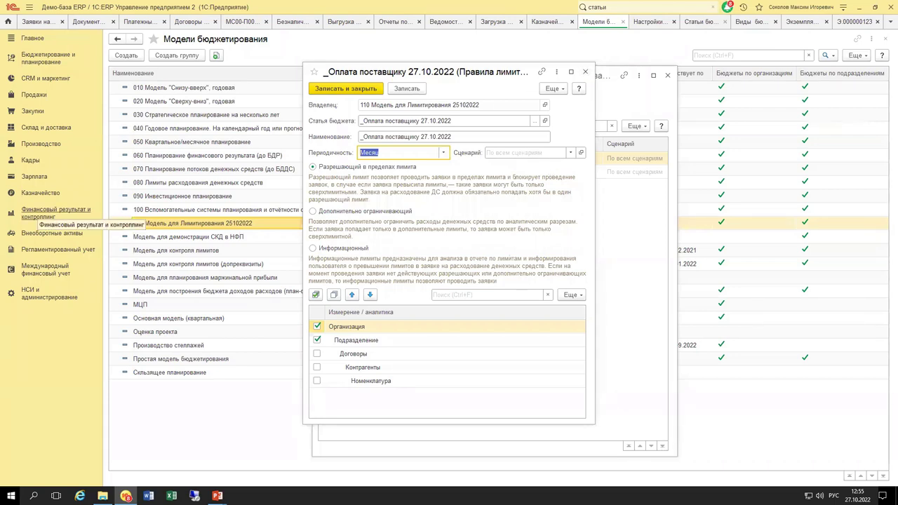
pyautogui.click(588, 73)
pyautogui.click(483, 271)
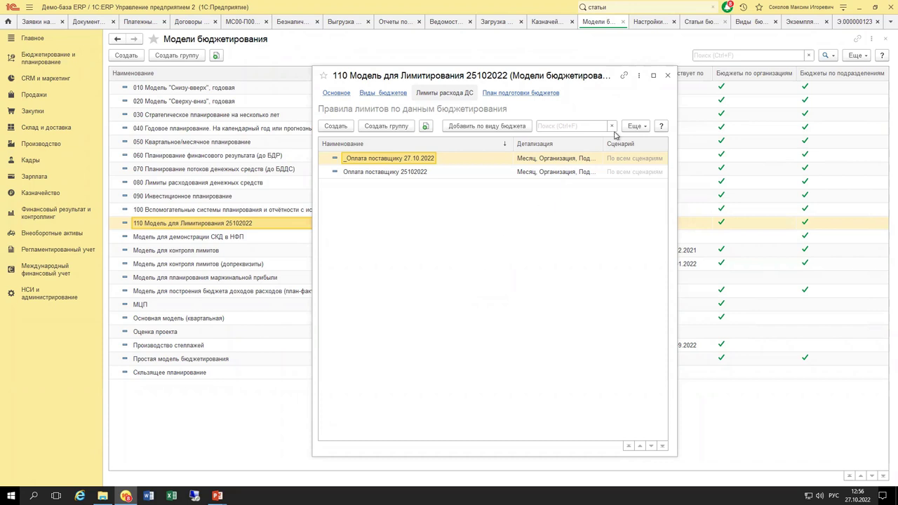
# Switch to the Э.000000123 tab showing 5 000 000 for October 2022.
pyautogui.click(859, 23)
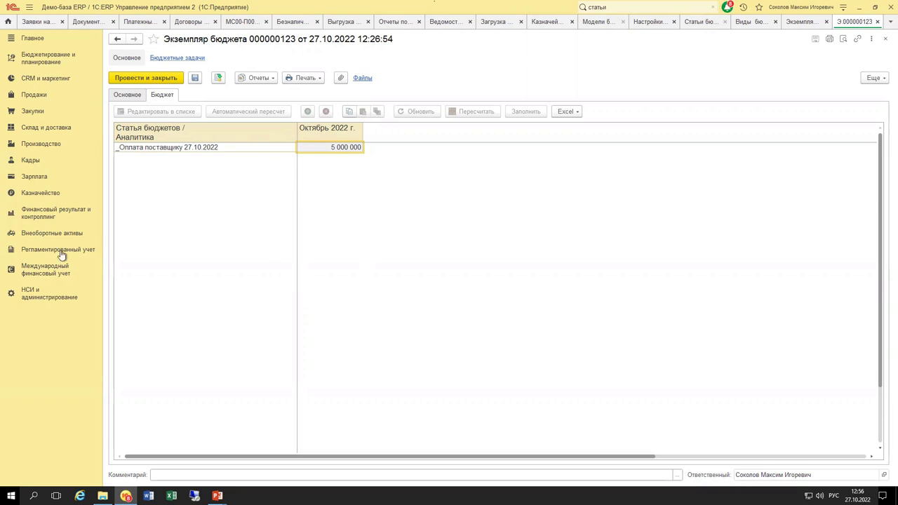
# Open the Движения документа report for budget instance 000000123, review its movement row, and close it.
pyautogui.click(37, 298)
pyautogui.click(253, 79)
pyautogui.click(281, 91)
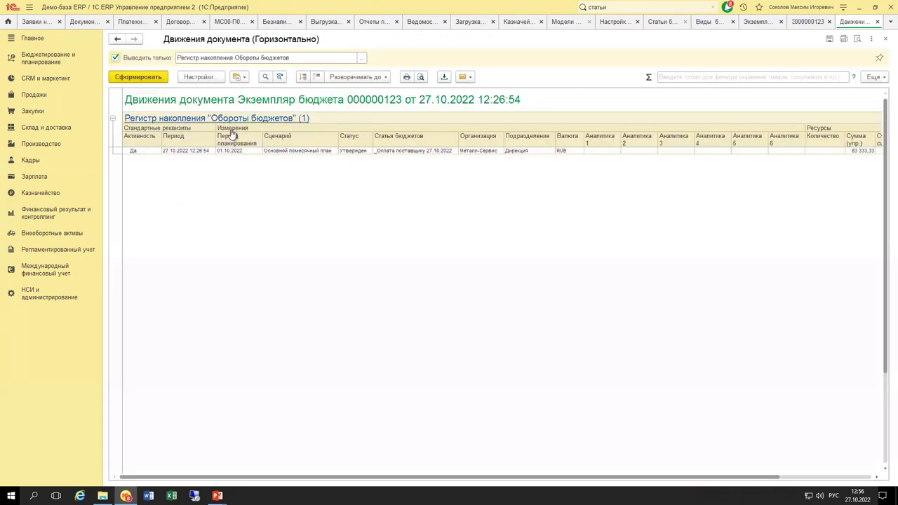
pyautogui.moveTo(232, 149); pyautogui.dragTo(585, 152)
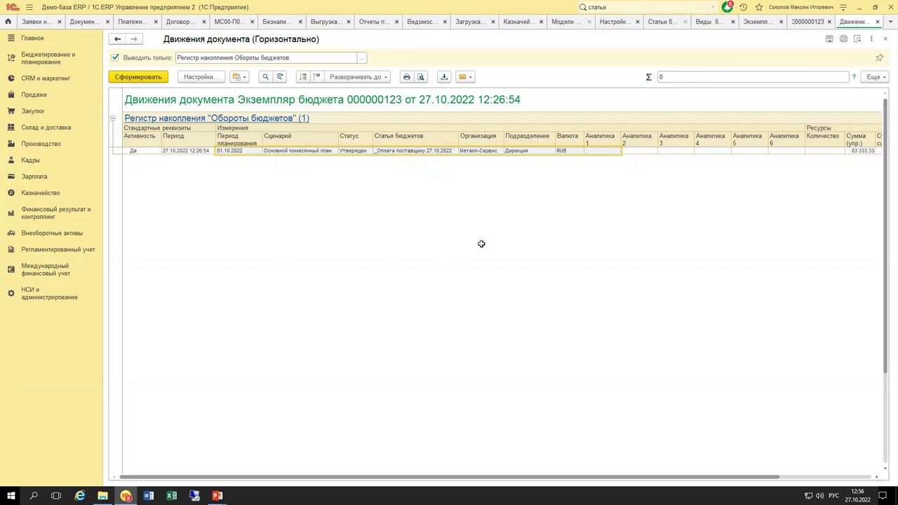
pyautogui.press('Escape')
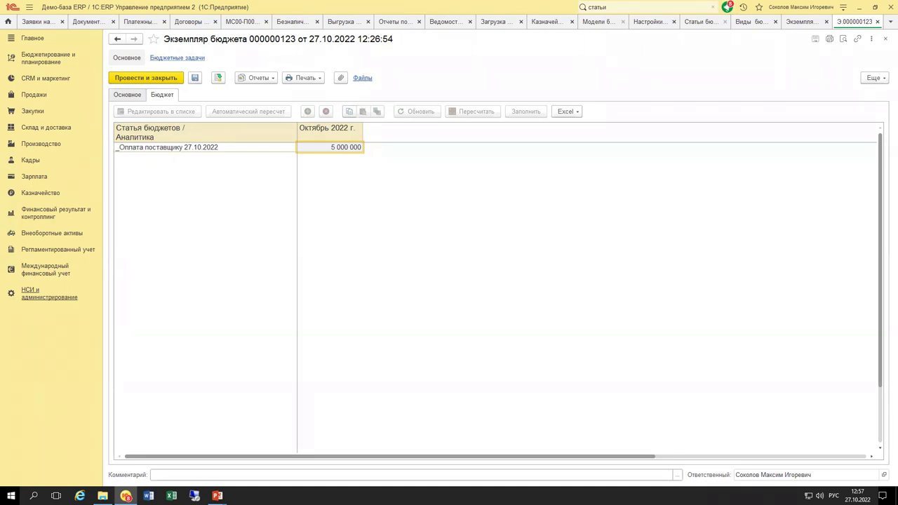
# Set budget instance 000000123's status to В подготовке.
pyautogui.click(330, 259)
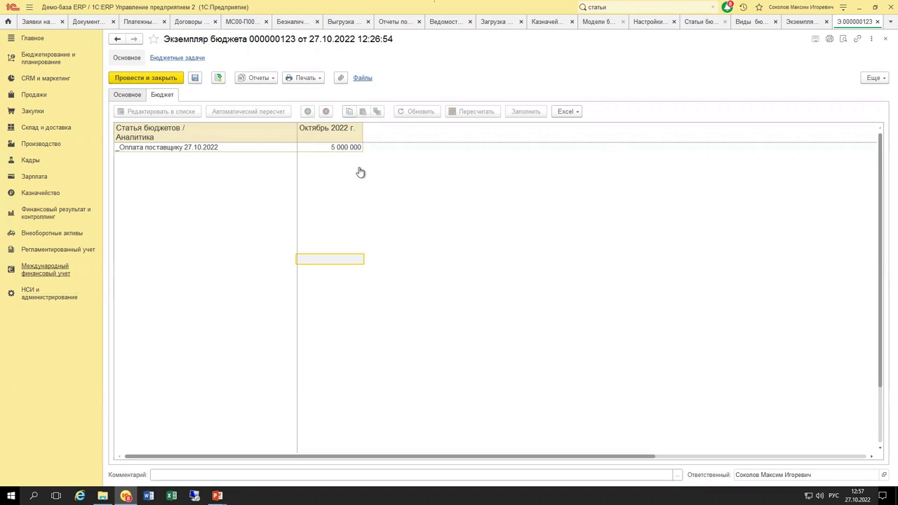
pyautogui.click(566, 114)
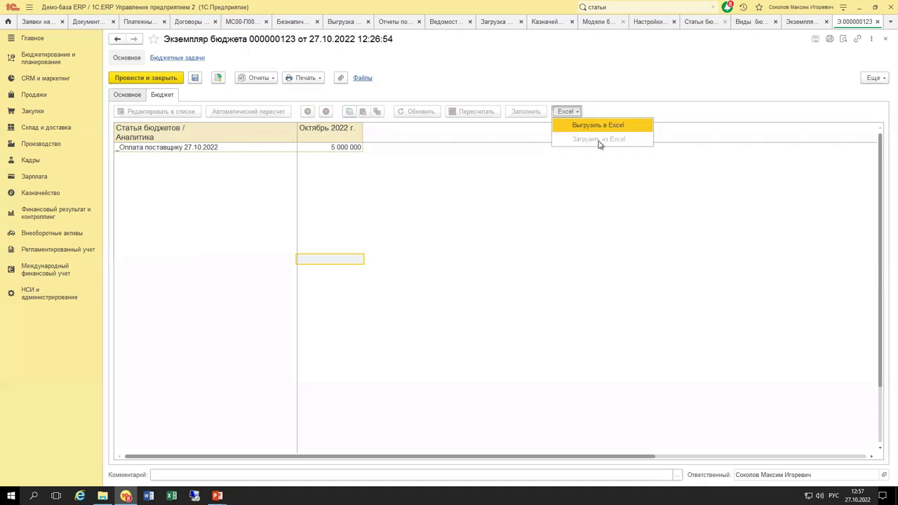
pyautogui.click(128, 96)
pyautogui.click(513, 111)
pyautogui.click(477, 139)
pyautogui.click(167, 95)
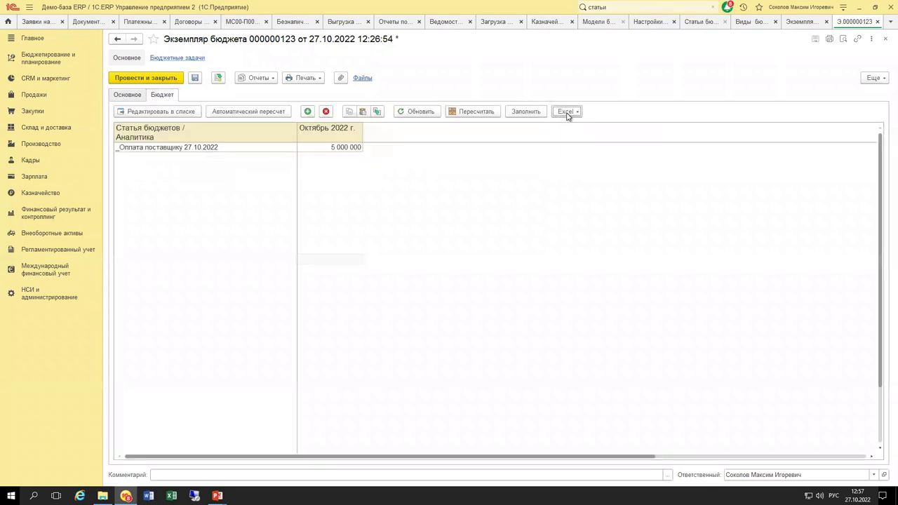
# Try Загрузить из Excel for the budget figures, then close the file chooser without loading.
pyautogui.click(568, 114)
pyautogui.click(582, 138)
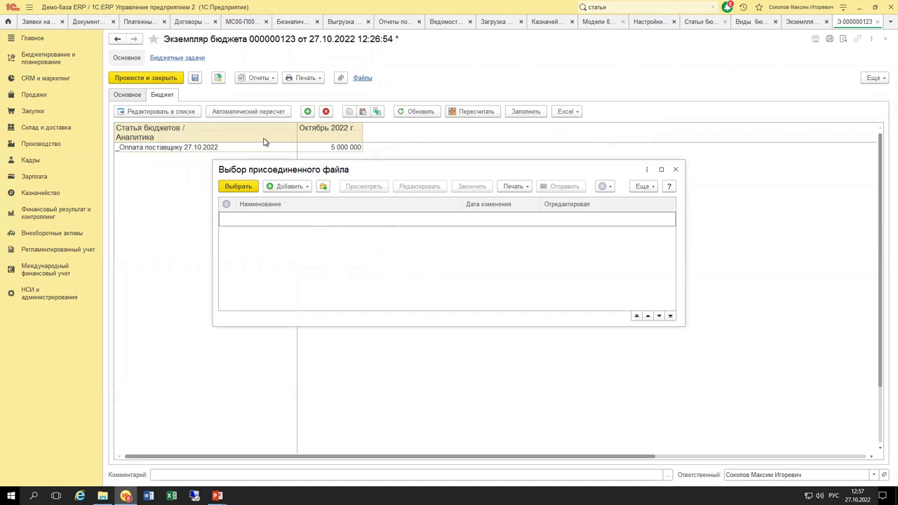
pyautogui.click(676, 171)
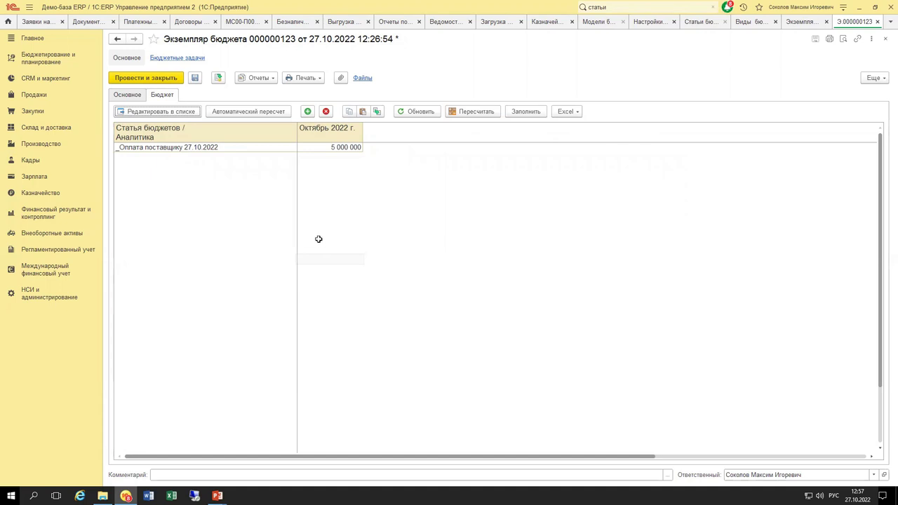
pyautogui.click(561, 114)
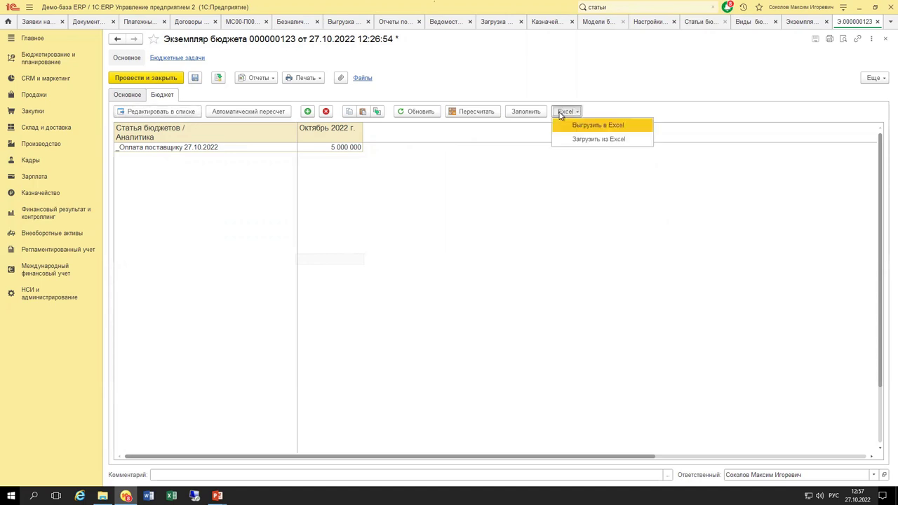
pyautogui.click(591, 94)
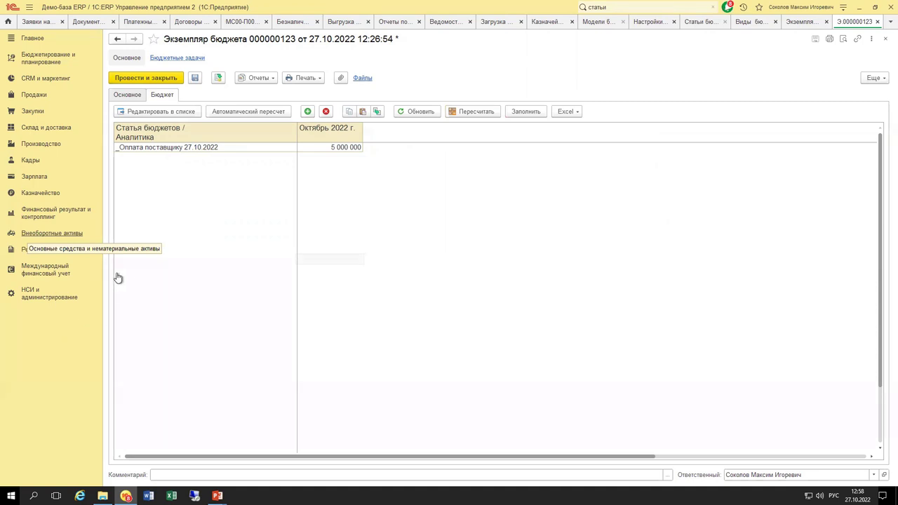
pyautogui.click(45, 297)
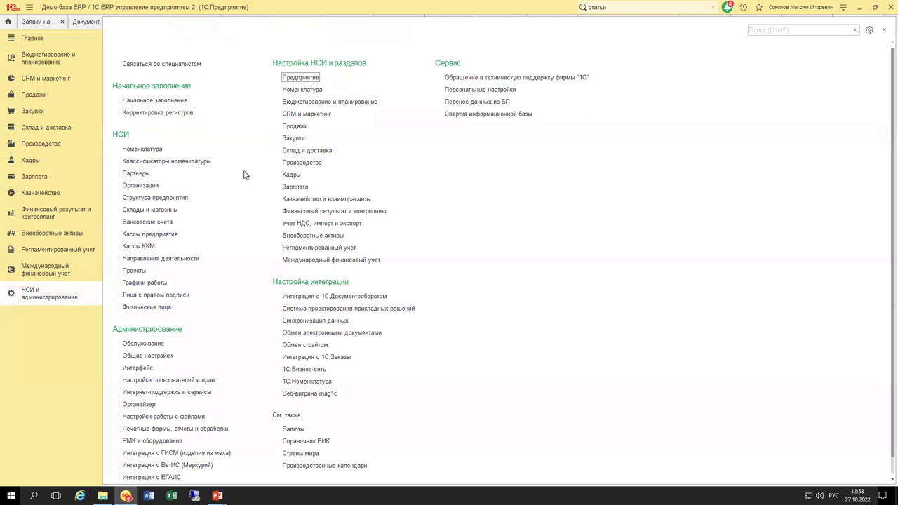
pyautogui.click(309, 199)
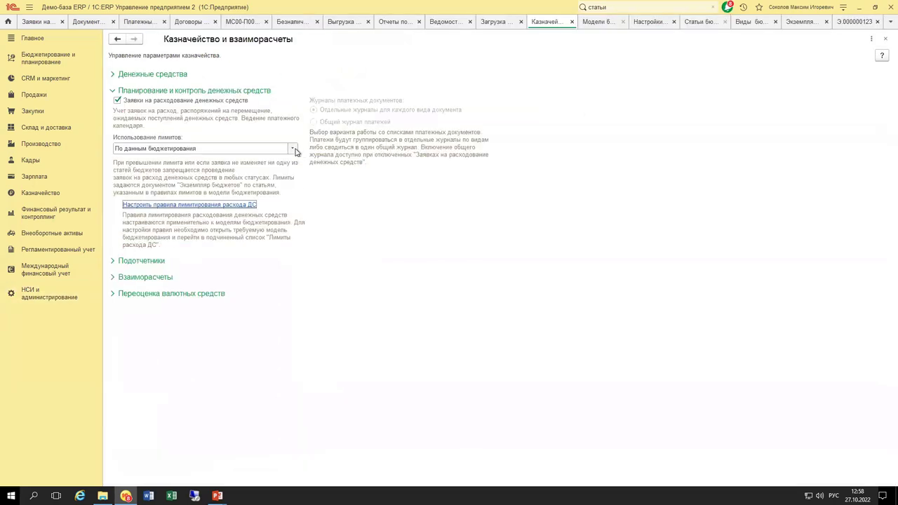
pyautogui.click(294, 150)
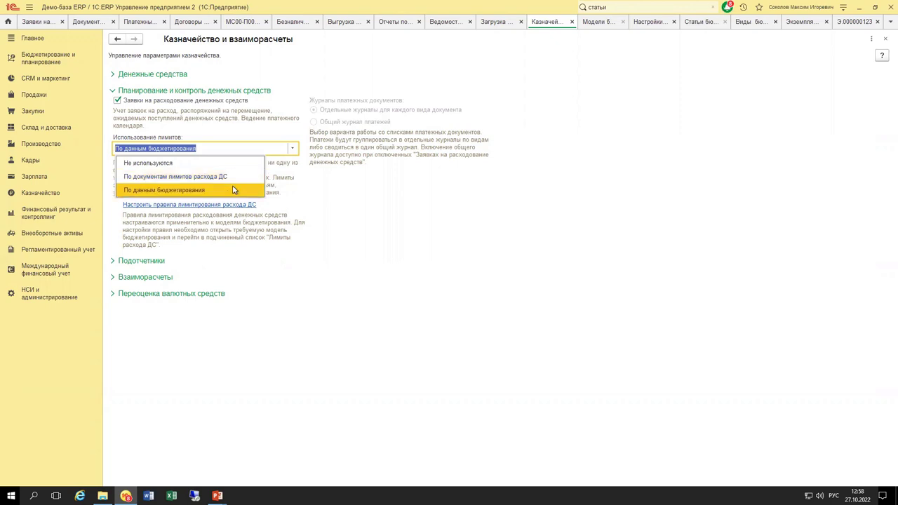
pyautogui.click(337, 156)
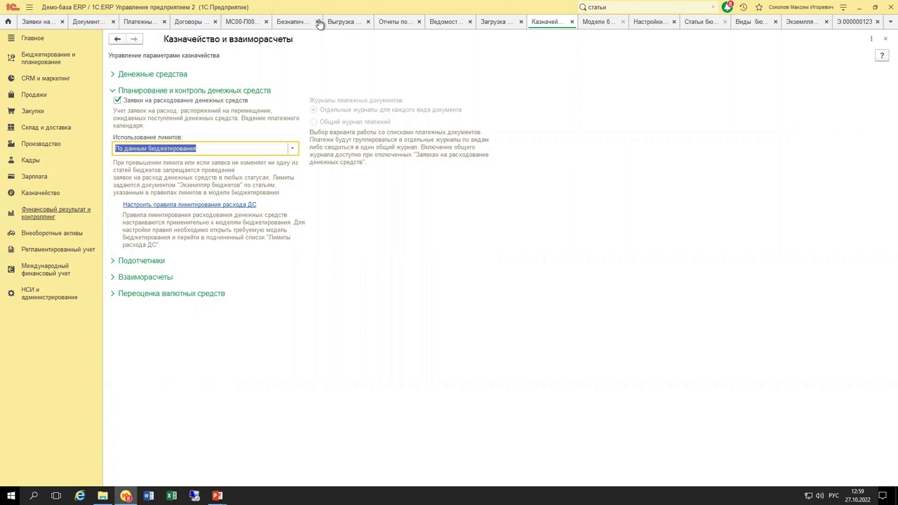
pyautogui.click(856, 22)
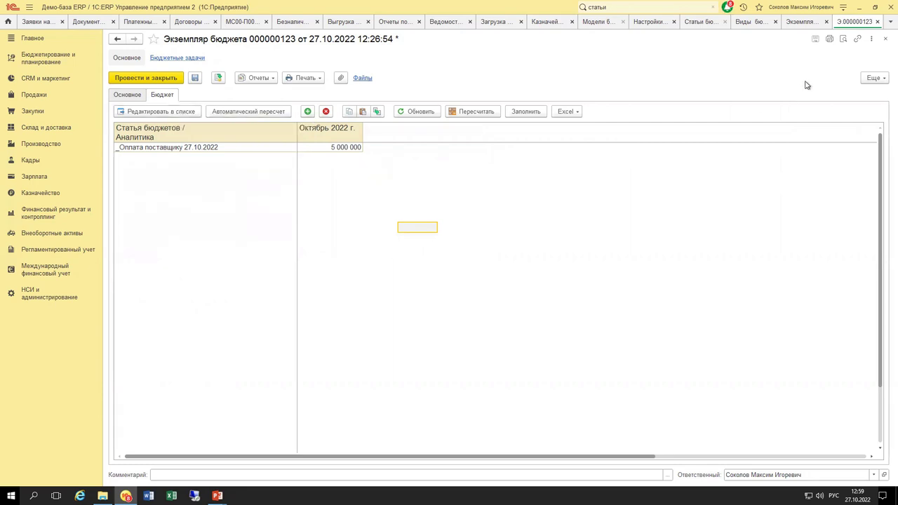
# Open budget type Бюджет лимитов оплат поставщикам 27.10.2022 and review its Структура бюджета.
pyautogui.click(801, 21)
pyautogui.click(854, 21)
pyautogui.click(127, 95)
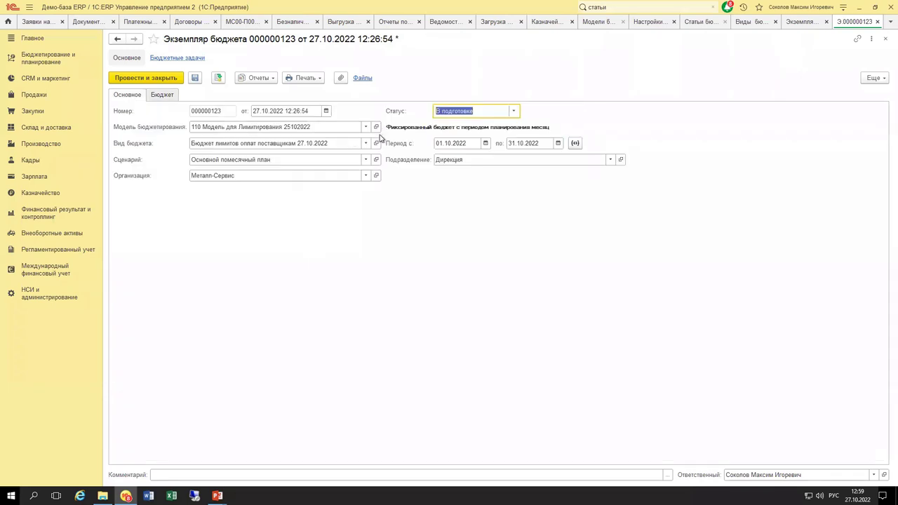
pyautogui.click(377, 143)
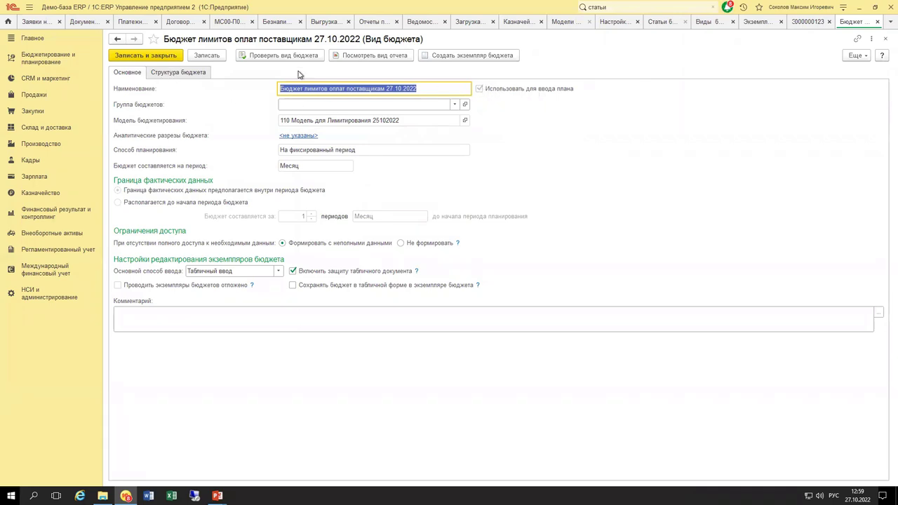
pyautogui.click(171, 72)
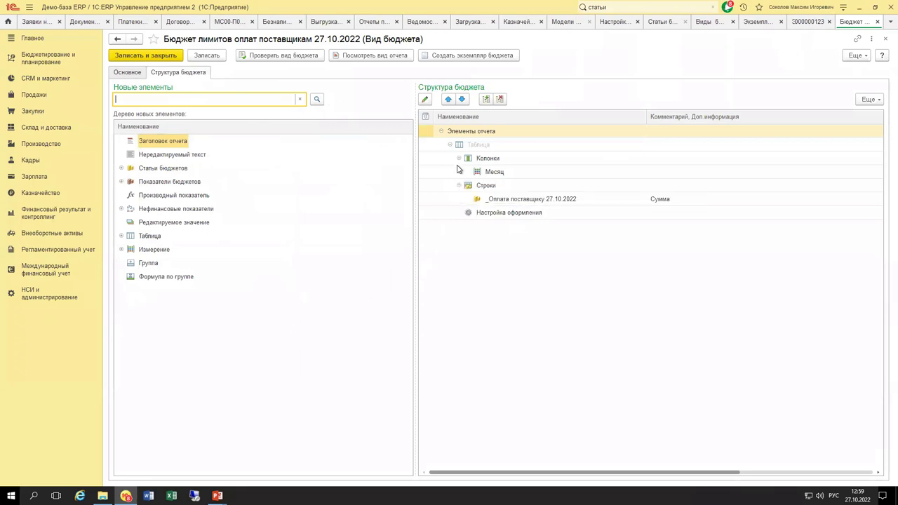
pyautogui.click(138, 74)
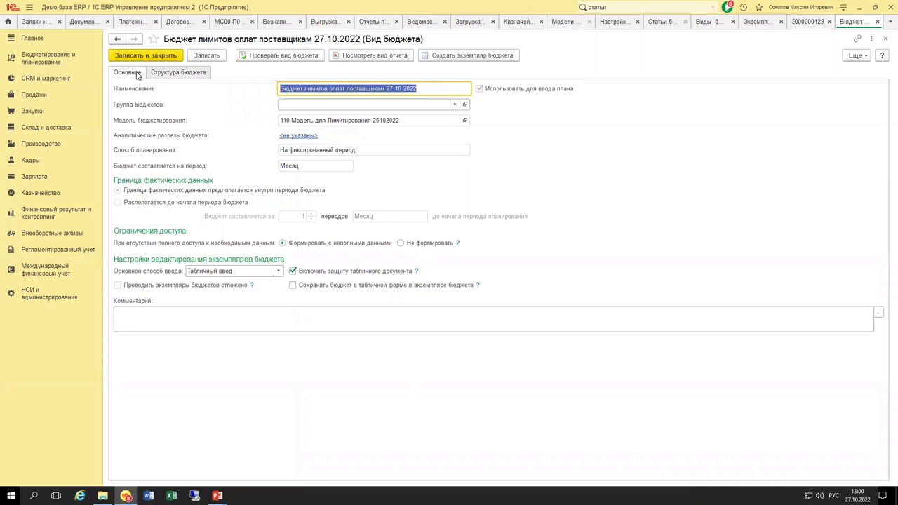
# Open the Оборотная ведомость по статьям бюджетов report from Бюджетирование и планирование reports.
pyautogui.click(49, 62)
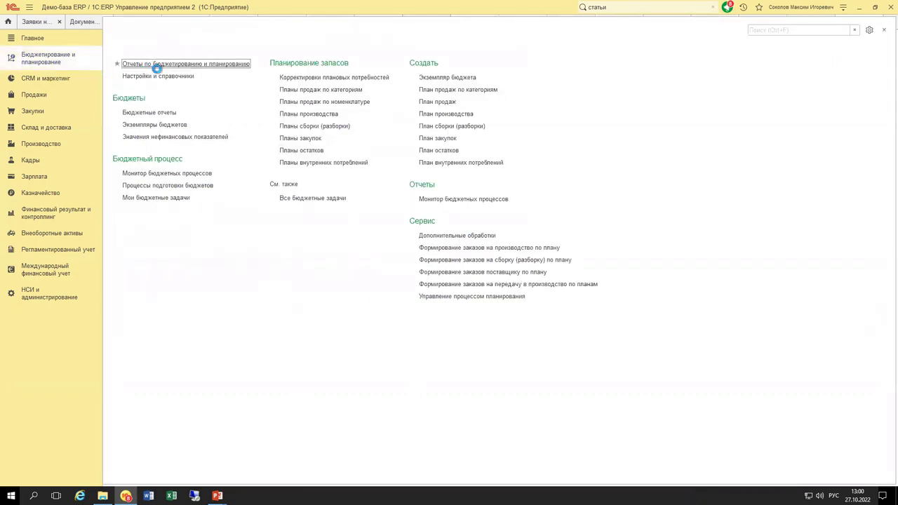
pyautogui.click(156, 64)
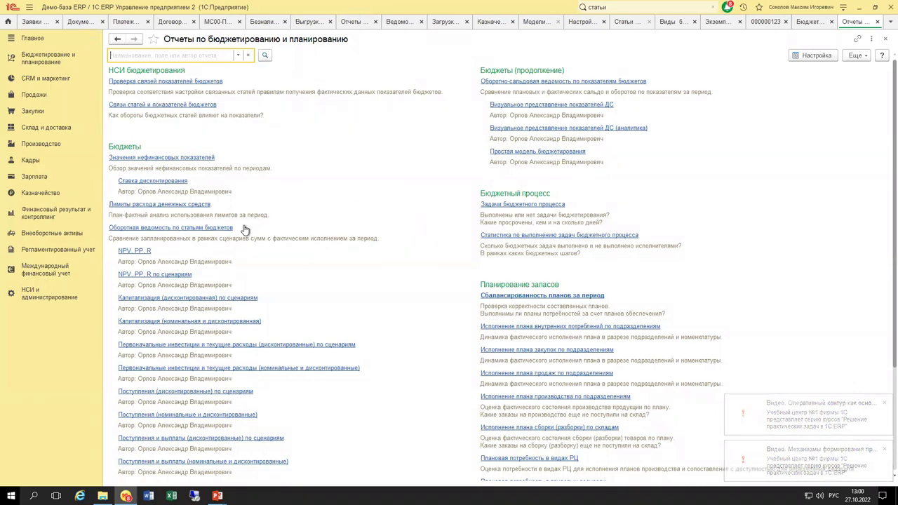
pyautogui.click(192, 232)
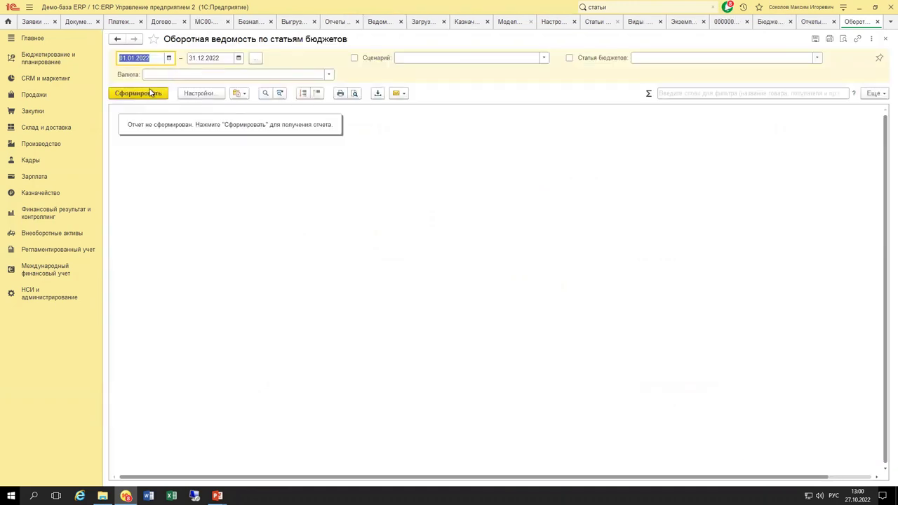
# Generate the budget-article turnover report with currency RUB.
pyautogui.click(172, 73)
pyautogui.click(176, 103)
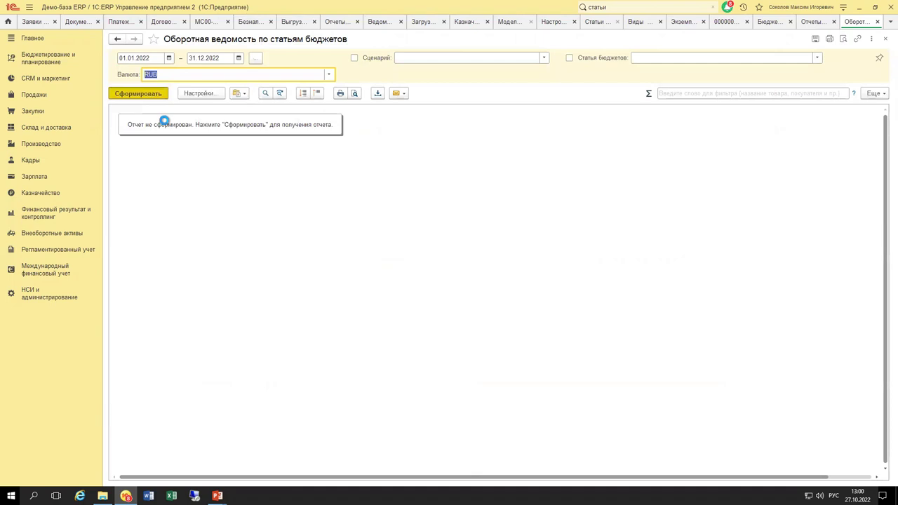
pyautogui.hotkey('ctrl', 'Return')
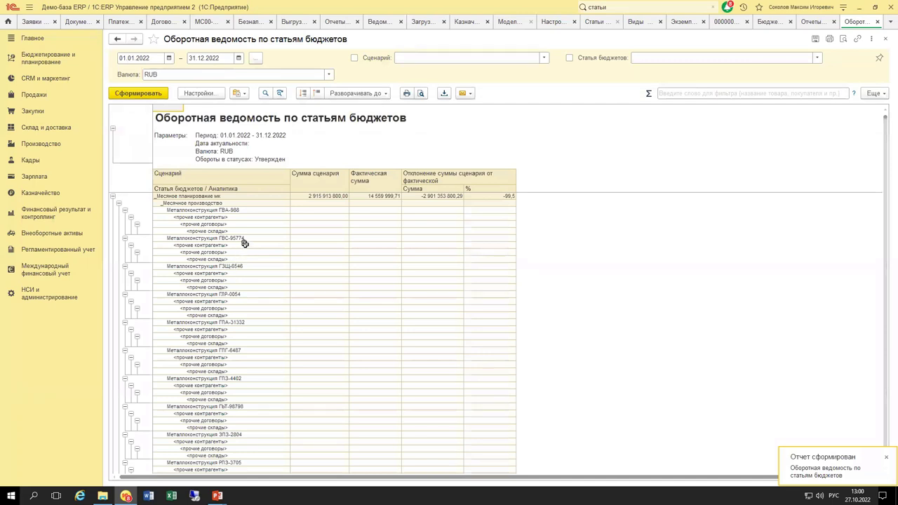
# Select the Месячные Закупки. Оплата - предоплата figures and bring up actions for a прочие контрагенты cell.
pyautogui.click(249, 230)
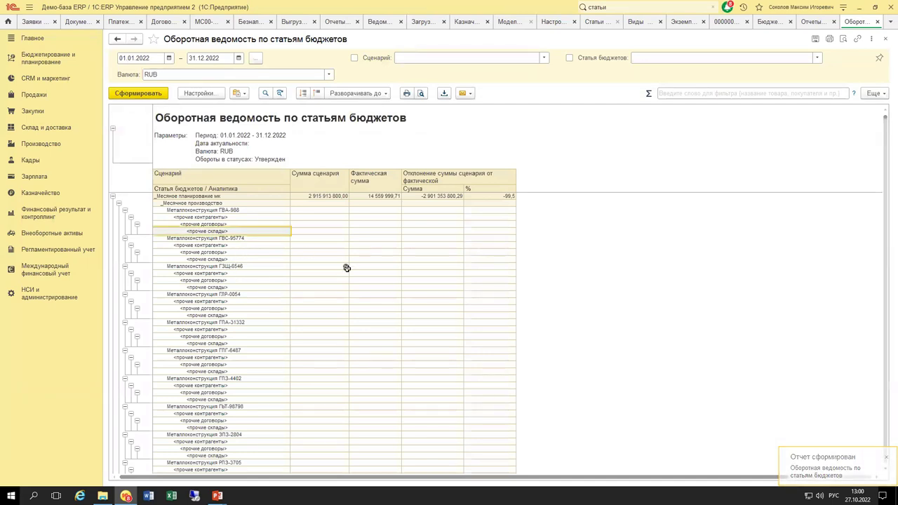
pyautogui.scroll(-10, 345, 267)
pyautogui.scroll(-6, 345, 276)
pyautogui.moveTo(208, 259); pyautogui.dragTo(232, 294)
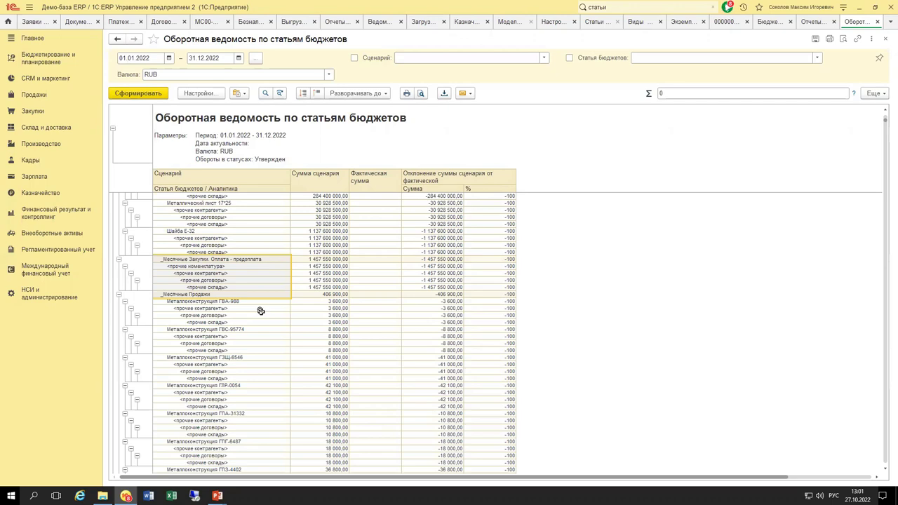
pyautogui.rightClick(230, 311)
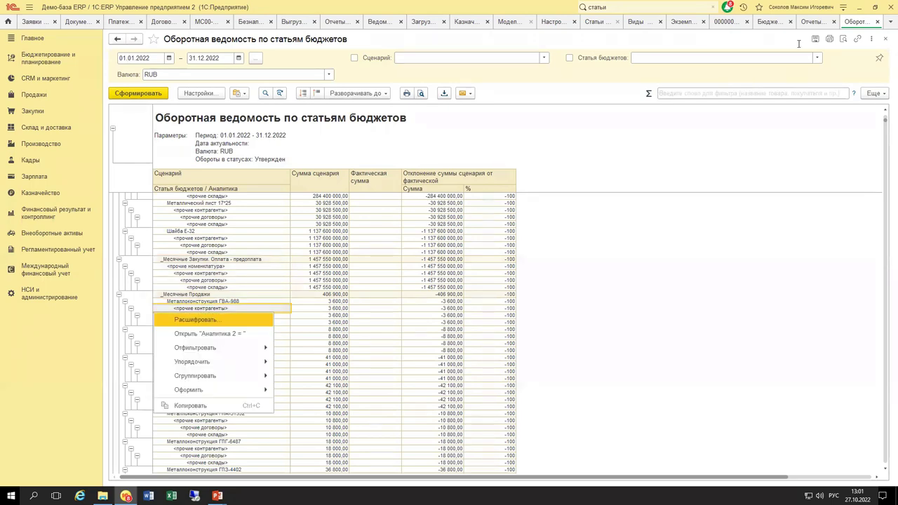
pyautogui.click(765, 24)
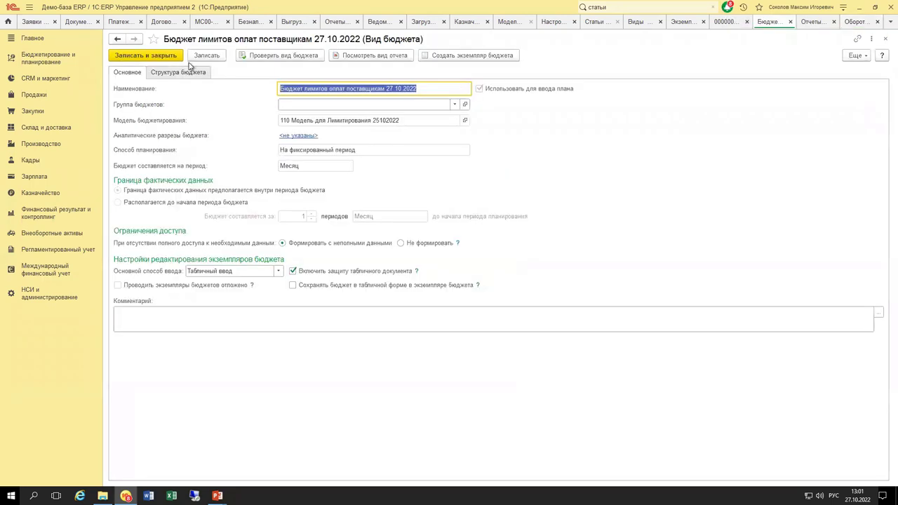
# Show the budget type's Структура бюджета and select the _Оплата поставщику 27.10.2022 row.
pyautogui.click(190, 76)
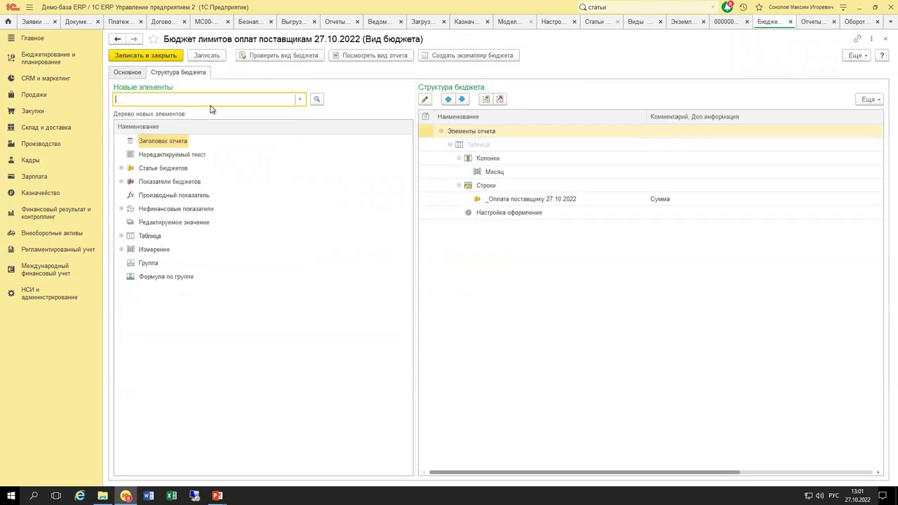
pyautogui.click(523, 202)
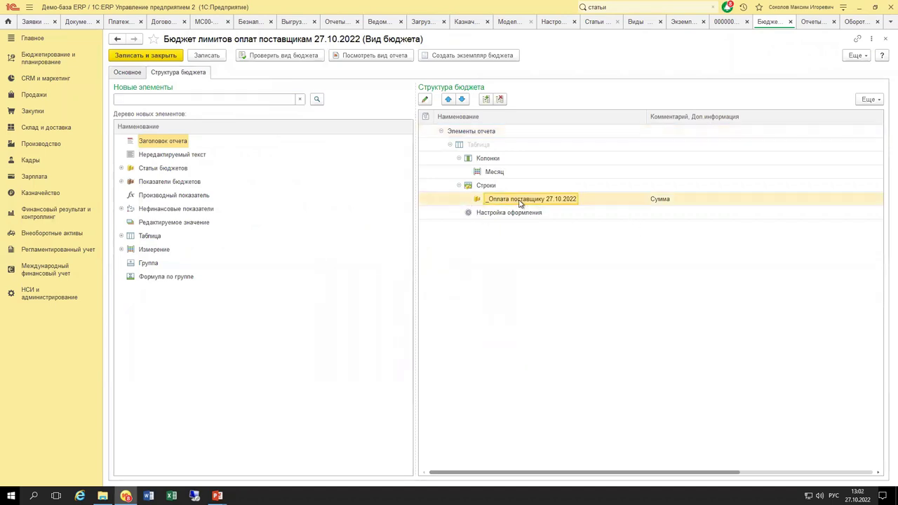
pyautogui.moveTo(566, 202)
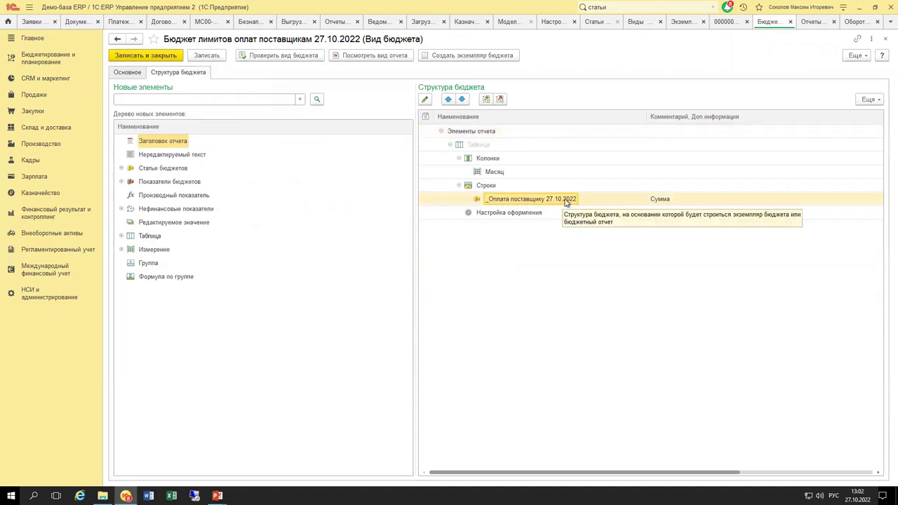
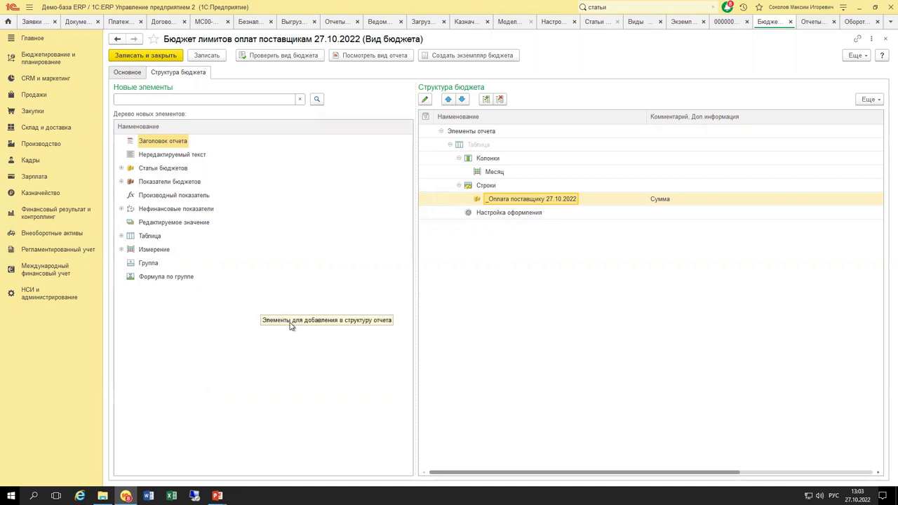
# From Казначейство's Договоры кредитов и депозитов list, open the Кредитный договор agreement.
pyautogui.click(41, 194)
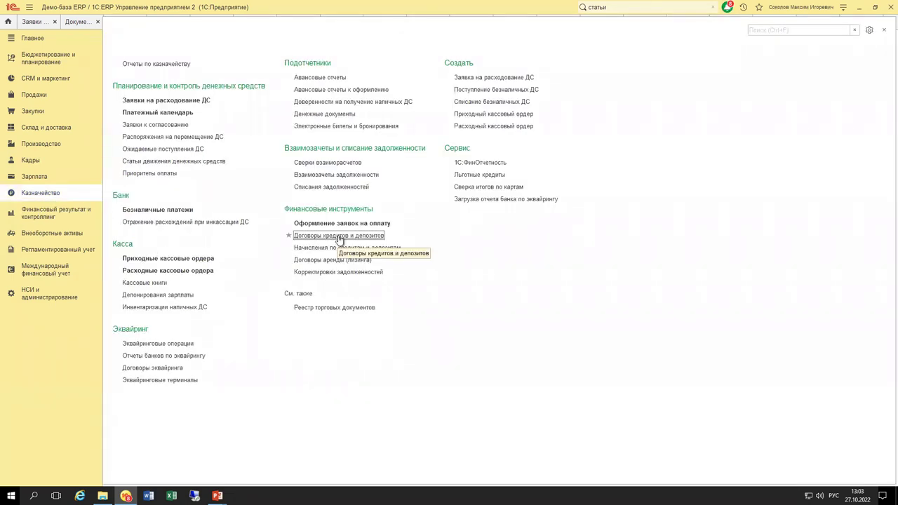
pyautogui.click(340, 237)
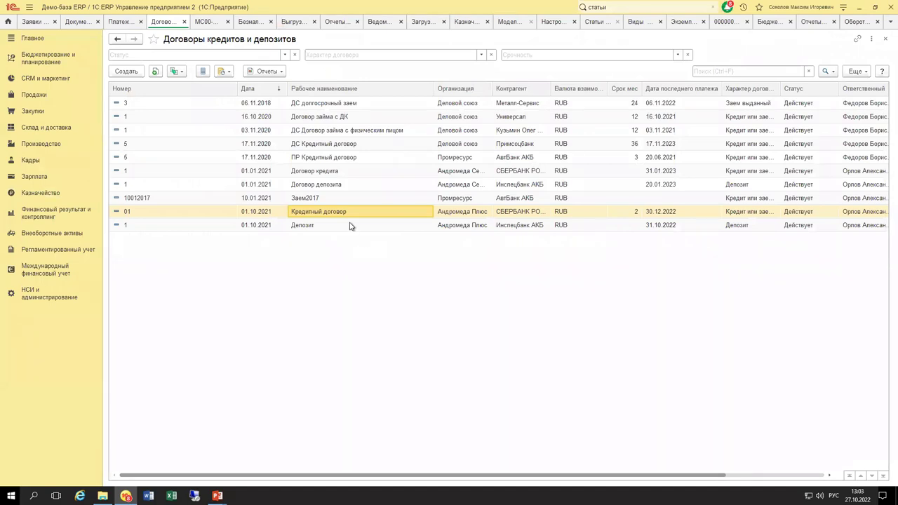
pyautogui.click(181, 72)
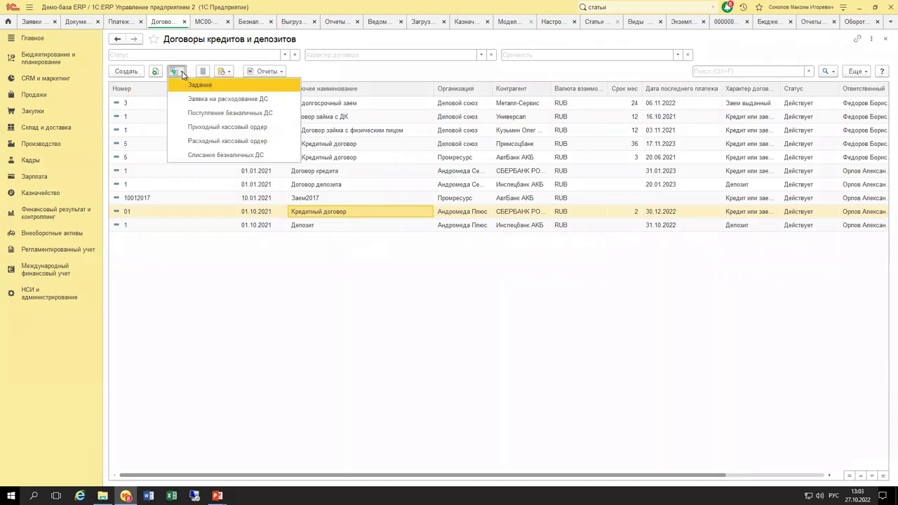
pyautogui.click(346, 213)
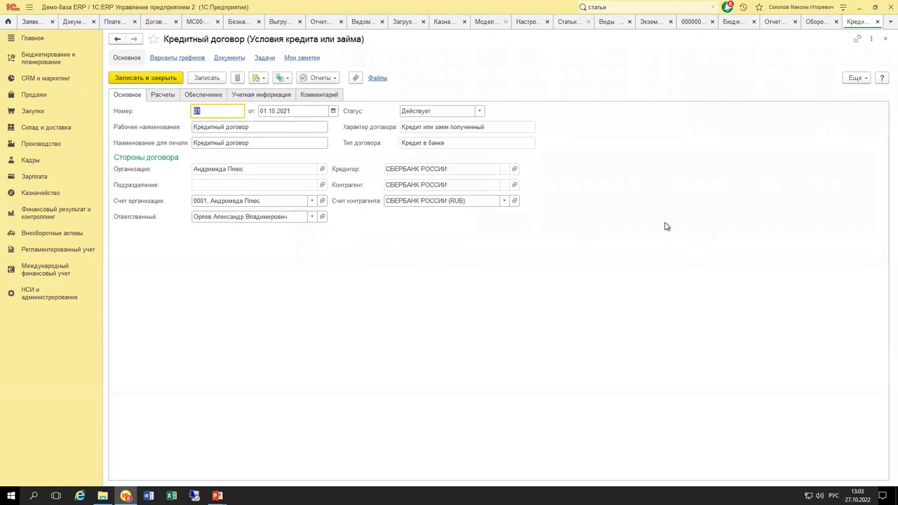
# Show the agreement's Расчеты tab, then advance the slideshow to «Спасибо за внимание!».
pyautogui.click(161, 95)
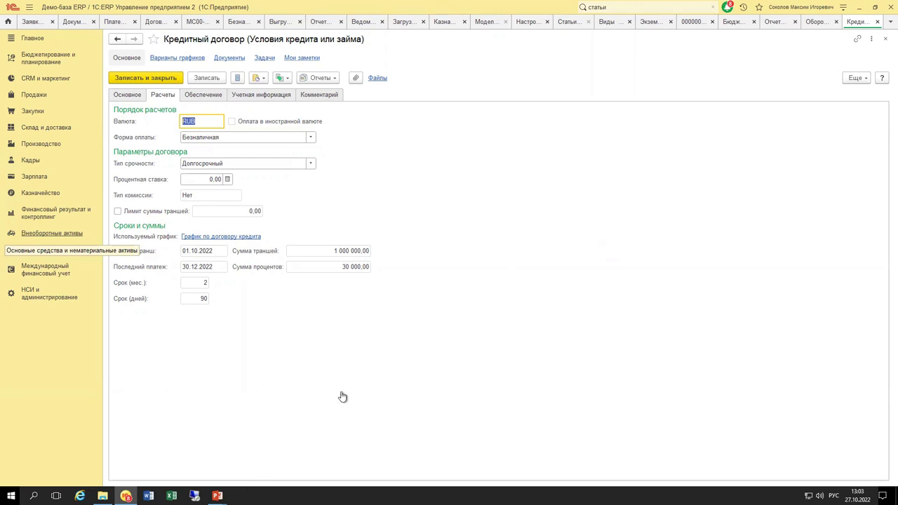
pyautogui.hotkey('alt', 'Tab')
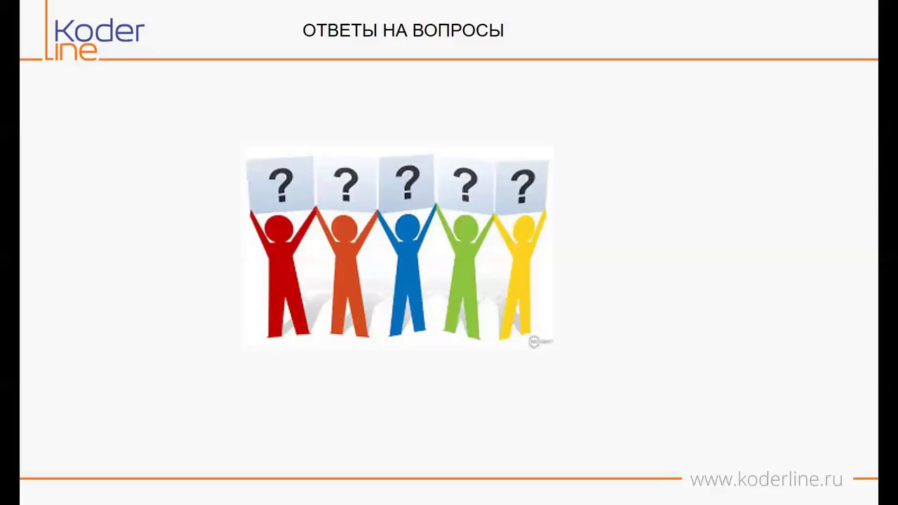
pyautogui.press('Right')
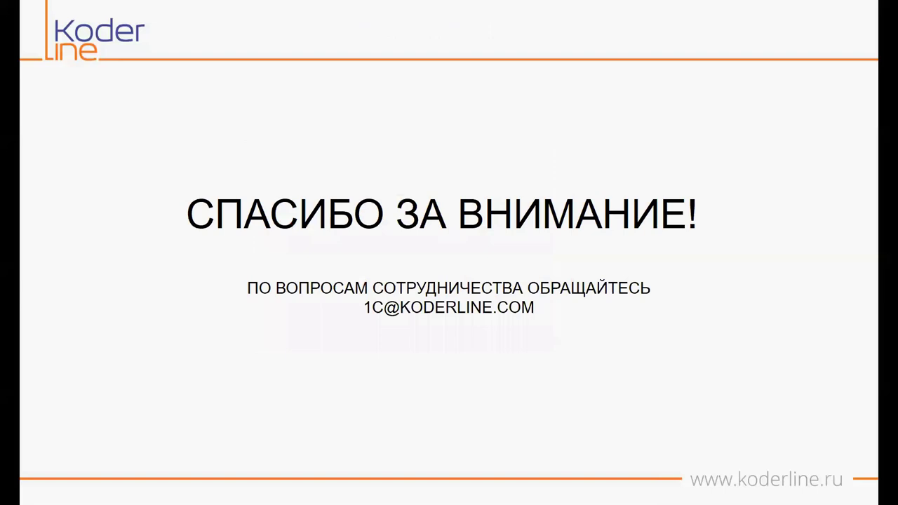